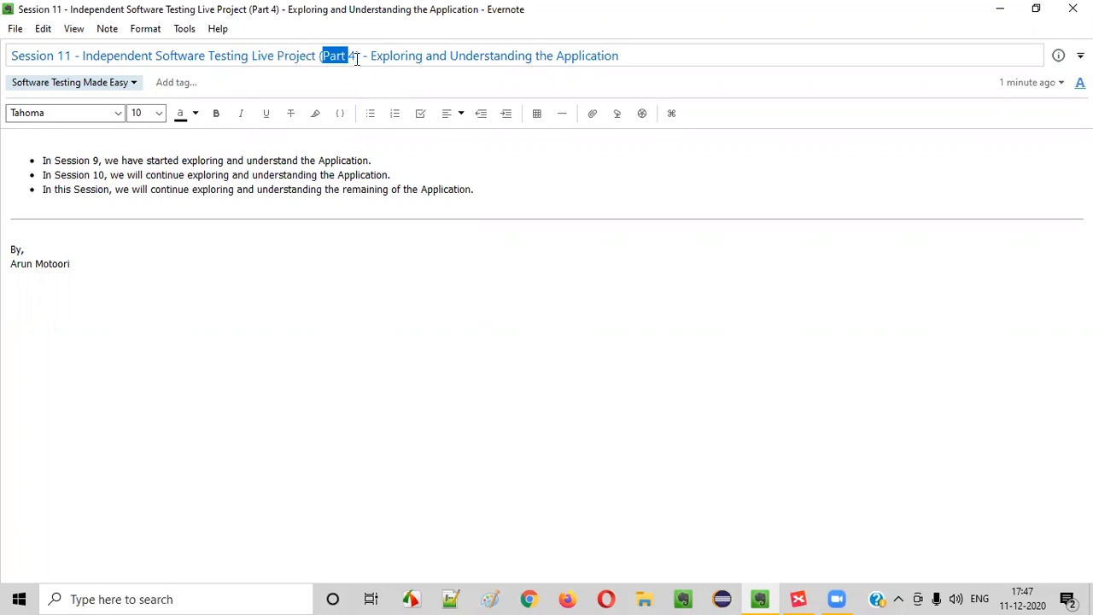
Highlight Live Project and Session 11 in the note title, plus the first two recap bullets
left_click_drag(259, 55, 312, 57)
left_click(321, 229)
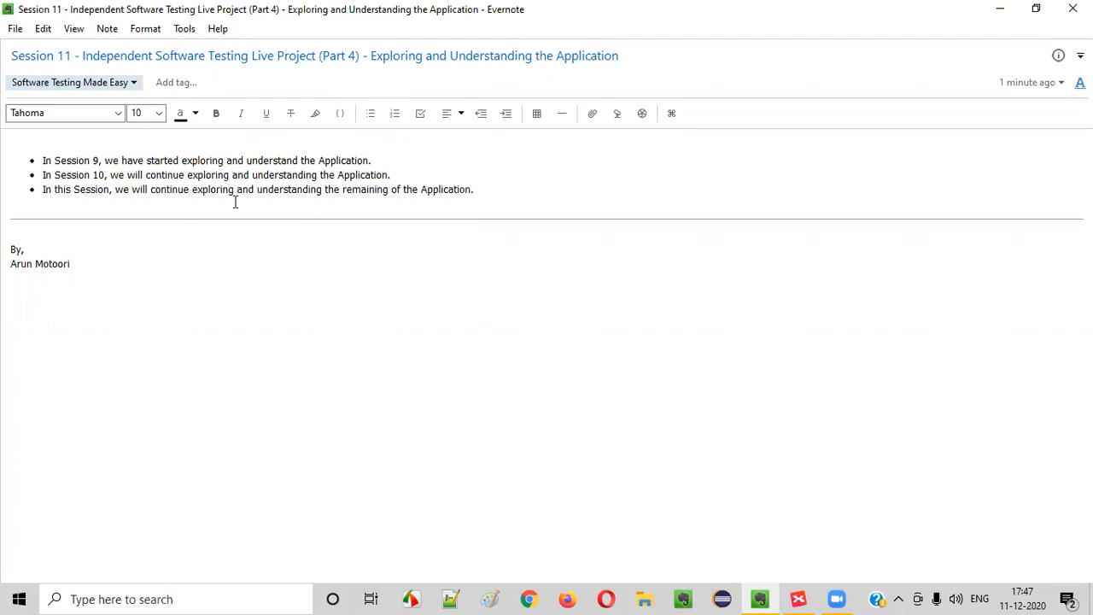
left_click_drag(42, 161, 100, 161)
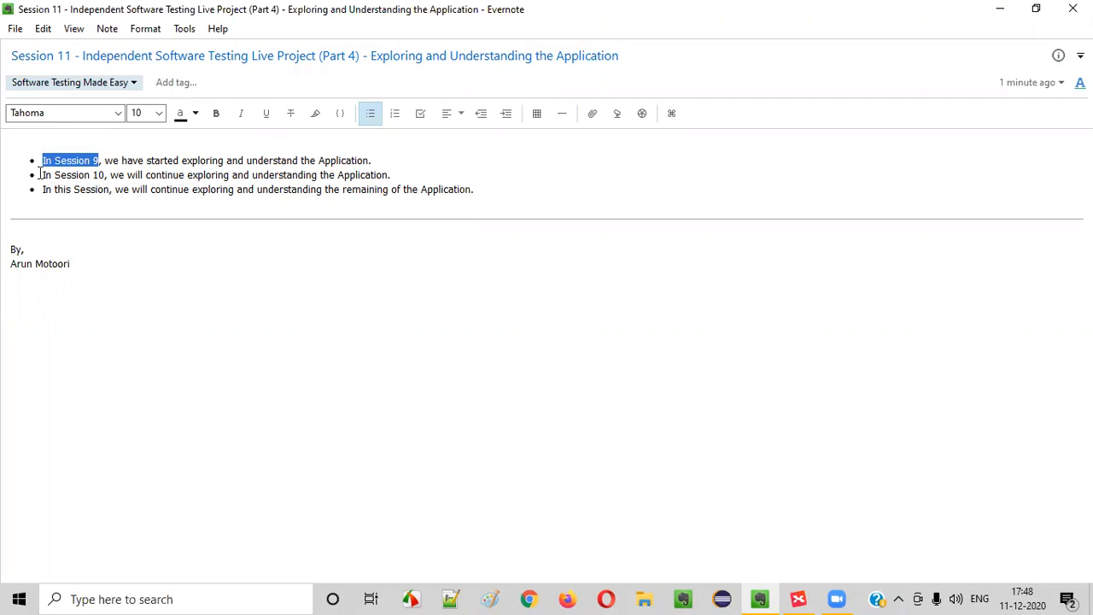
left_click_drag(40, 175, 101, 173)
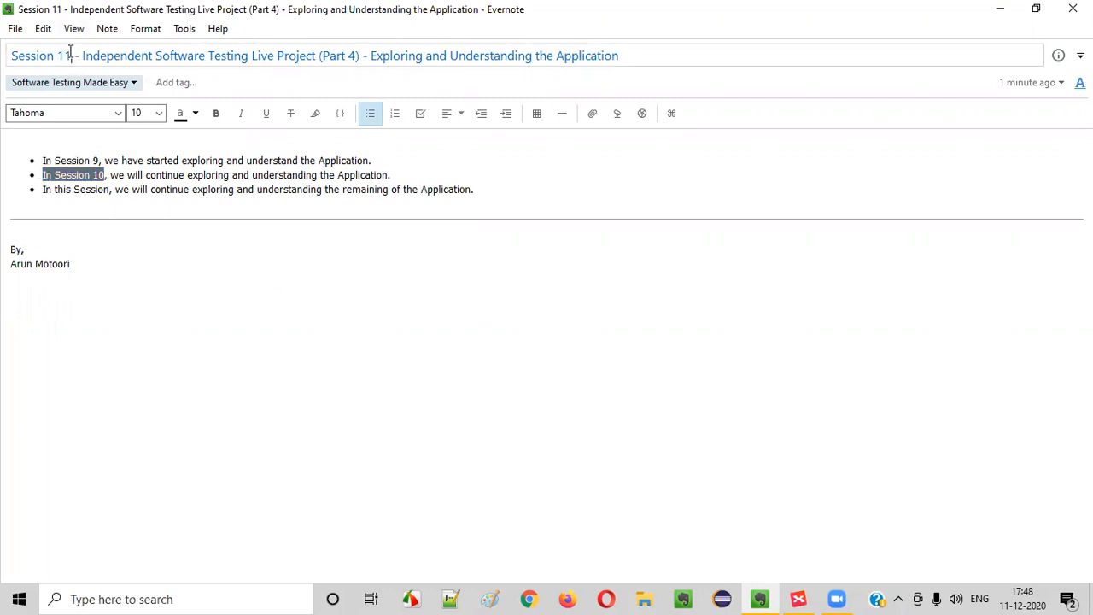
left_click_drag(72, 56, 8, 57)
left_click_drag(108, 175, 37, 179)
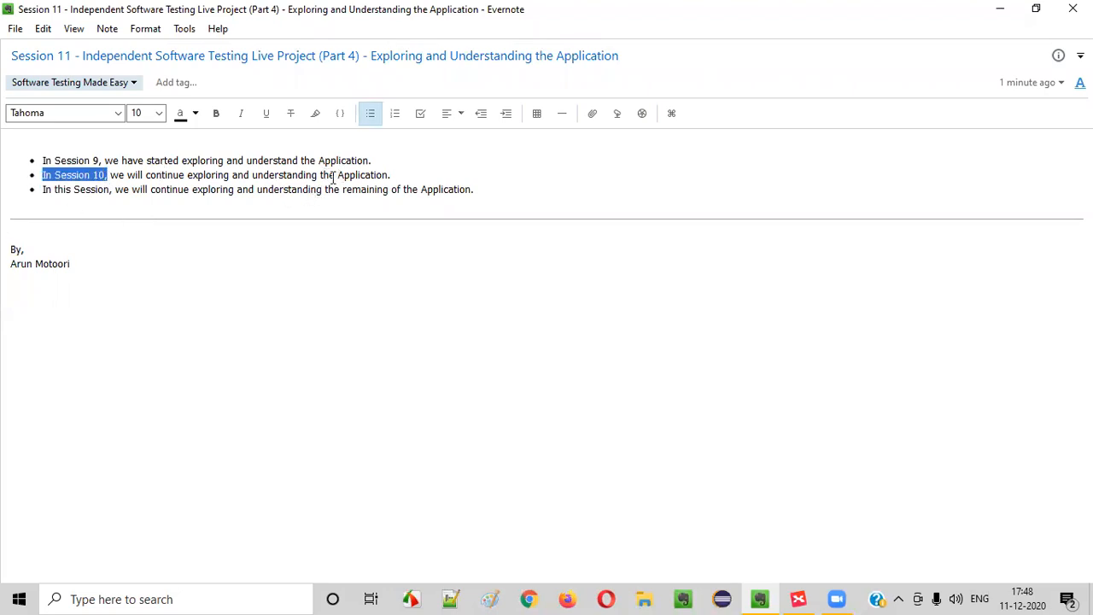
left_click_drag(332, 176, 400, 171)
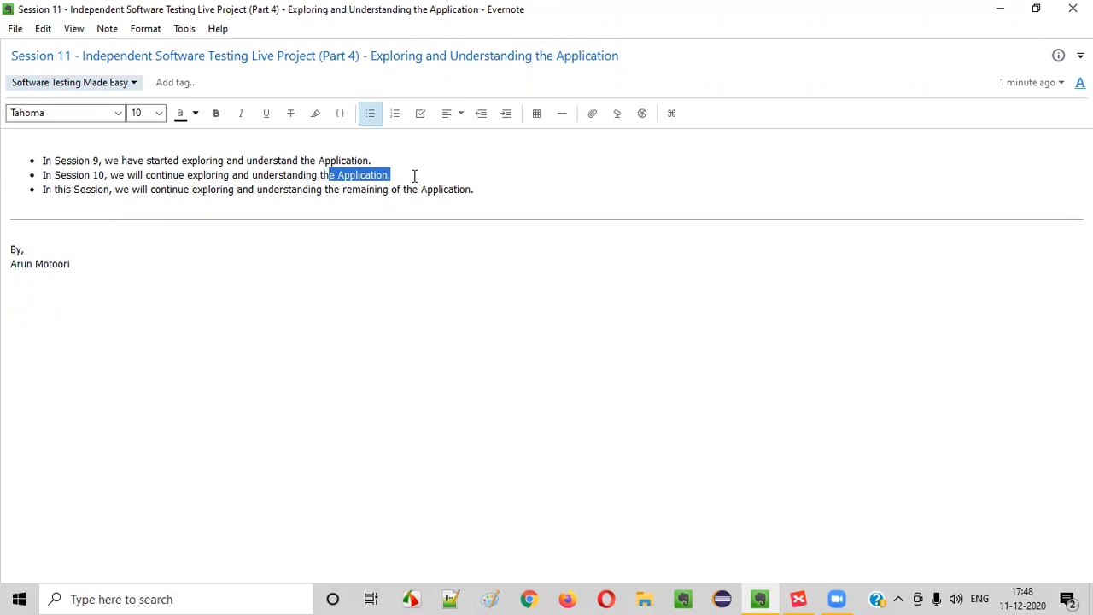
left_click(405, 203)
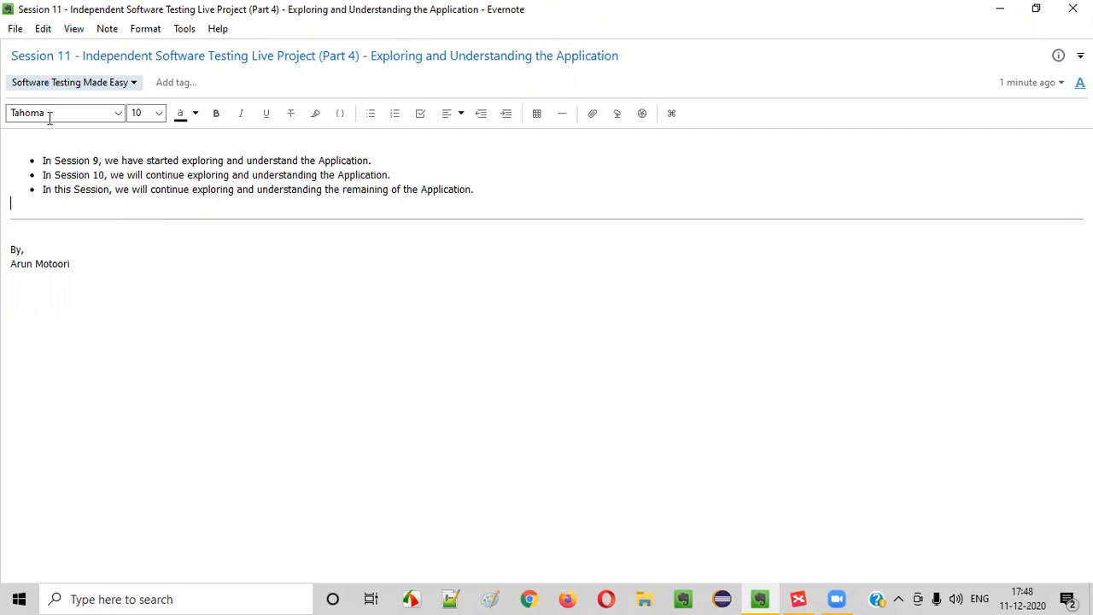
Highlight Session 11 and the whole third bullet, then bring up Chrome with a new tab
left_click_drag(72, 63, 8, 64)
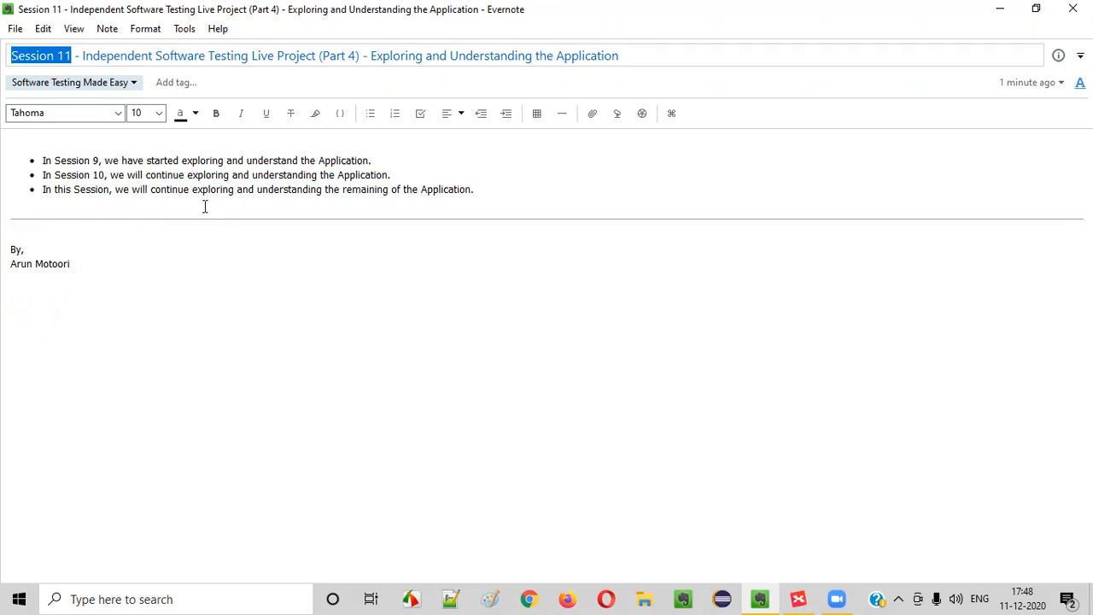
left_click_drag(495, 189, 27, 190)
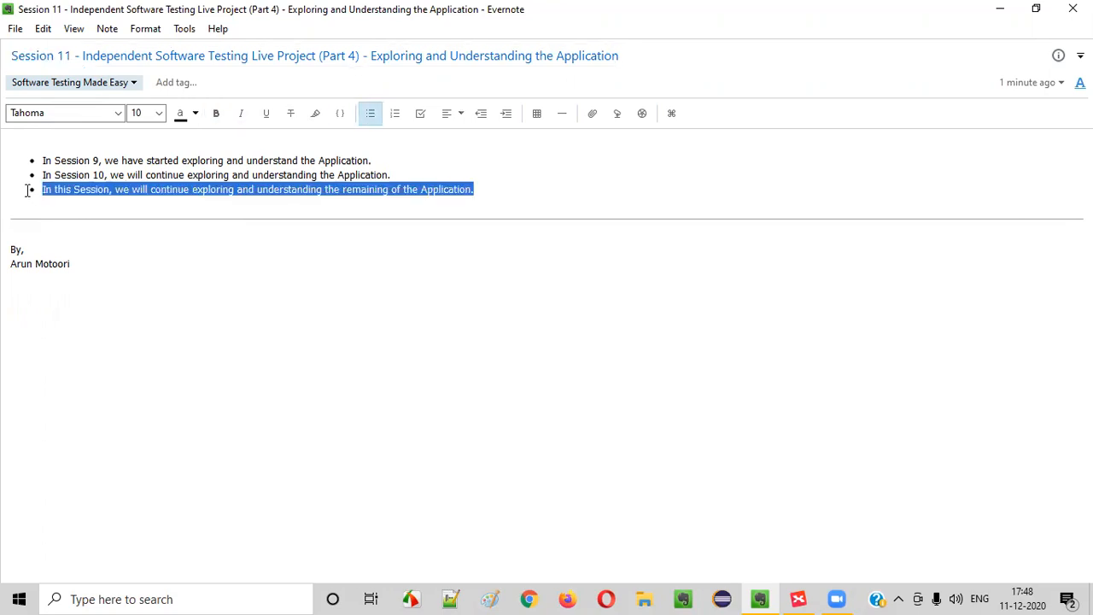
left_click(380, 329)
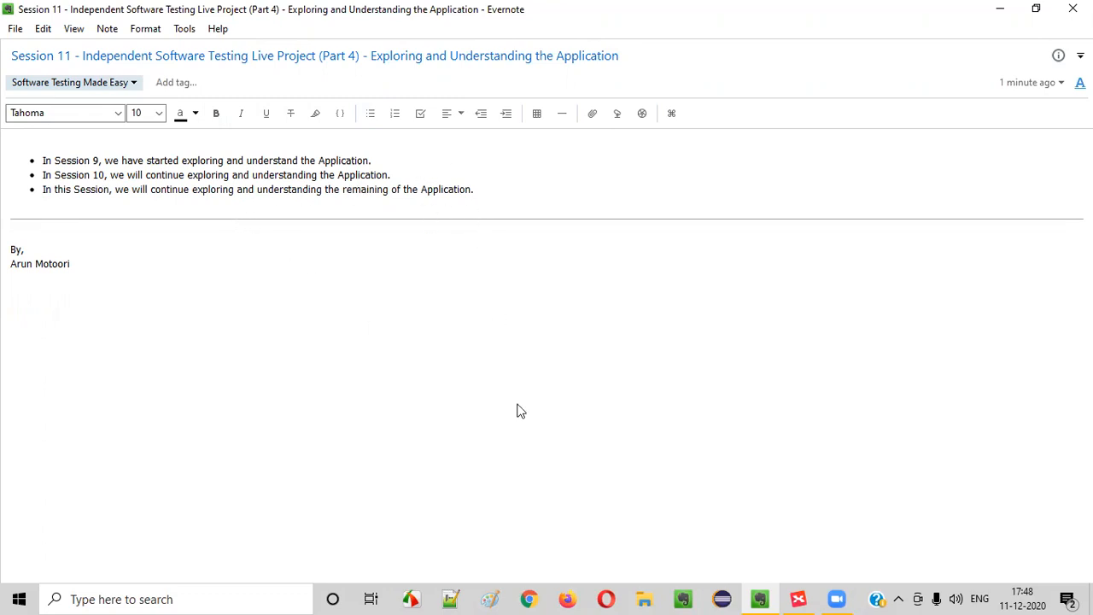
left_click(529, 598)
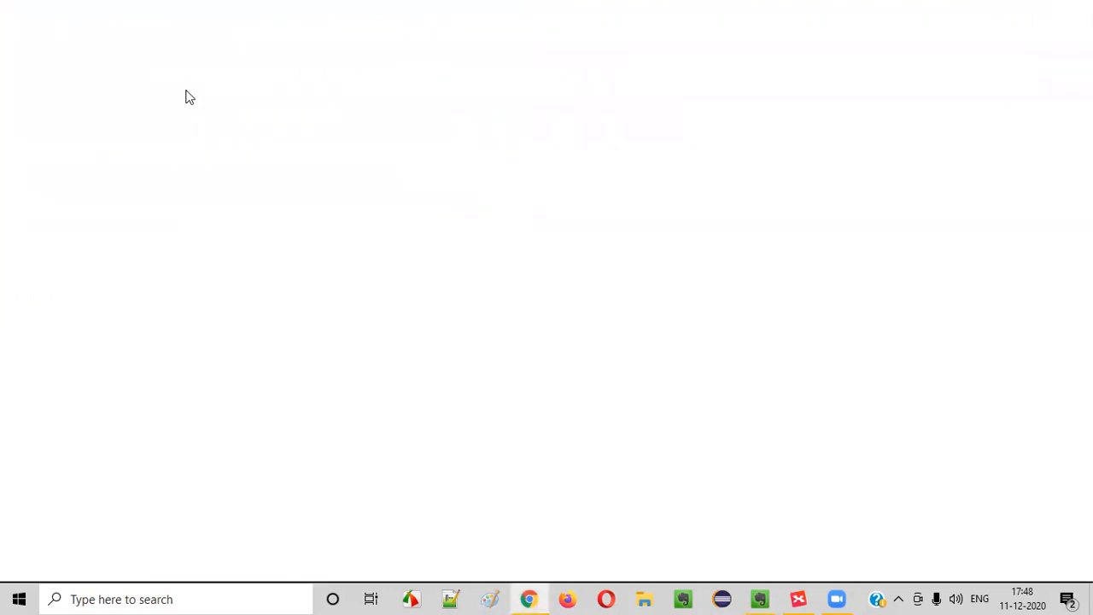
Load the tutorialsninja.com/demo Your Store page and compare it with the Evernote note
type("tutorialsninja.com/demo")
key("Return")
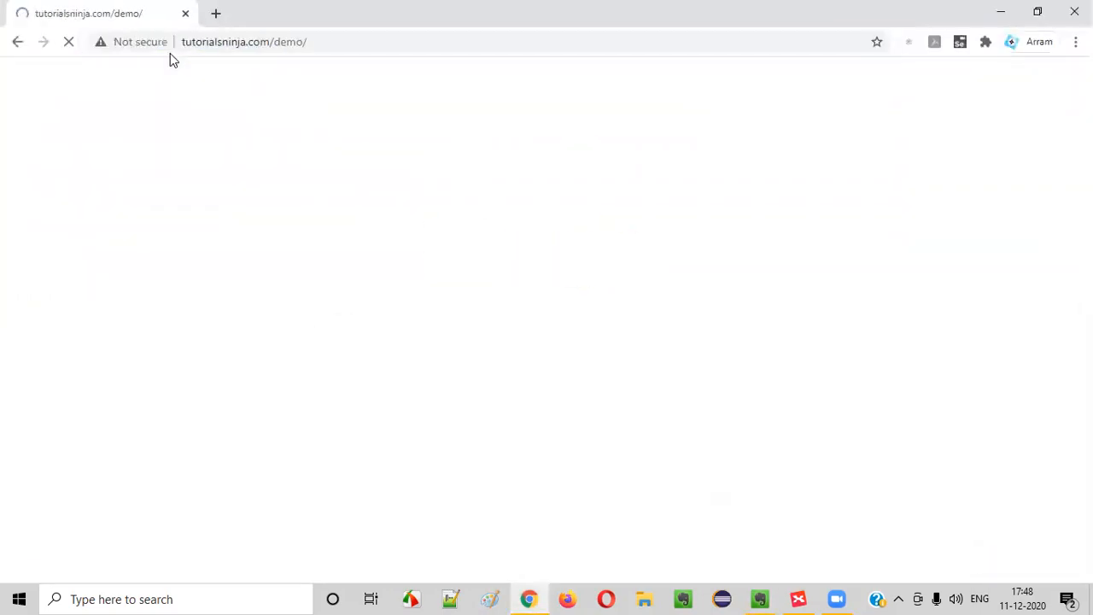
left_click(760, 599)
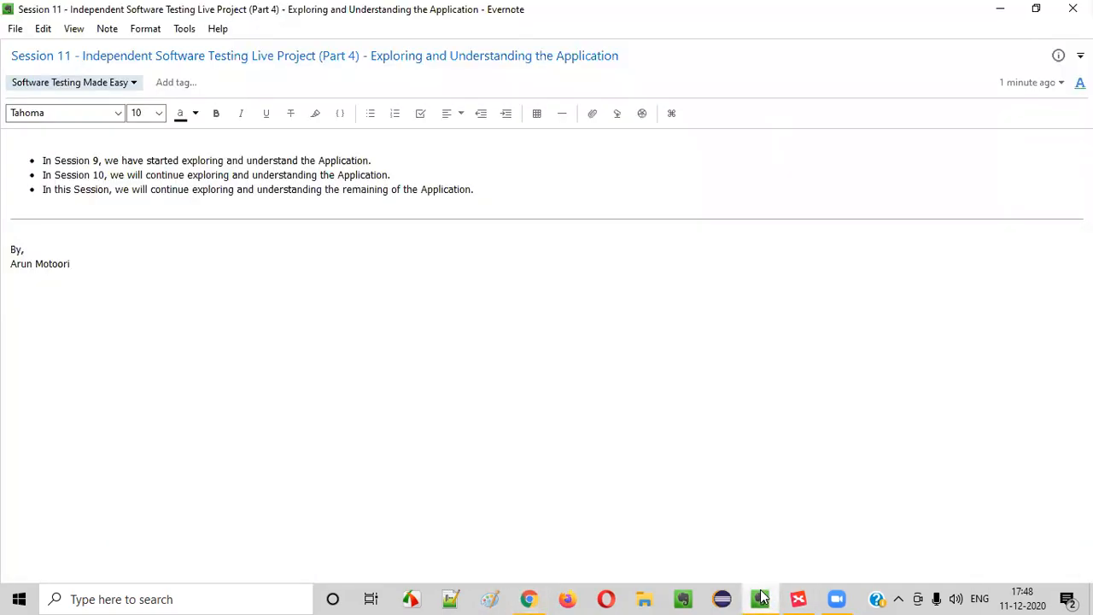
left_click(763, 597)
left_click(763, 597)
left_click(529, 597)
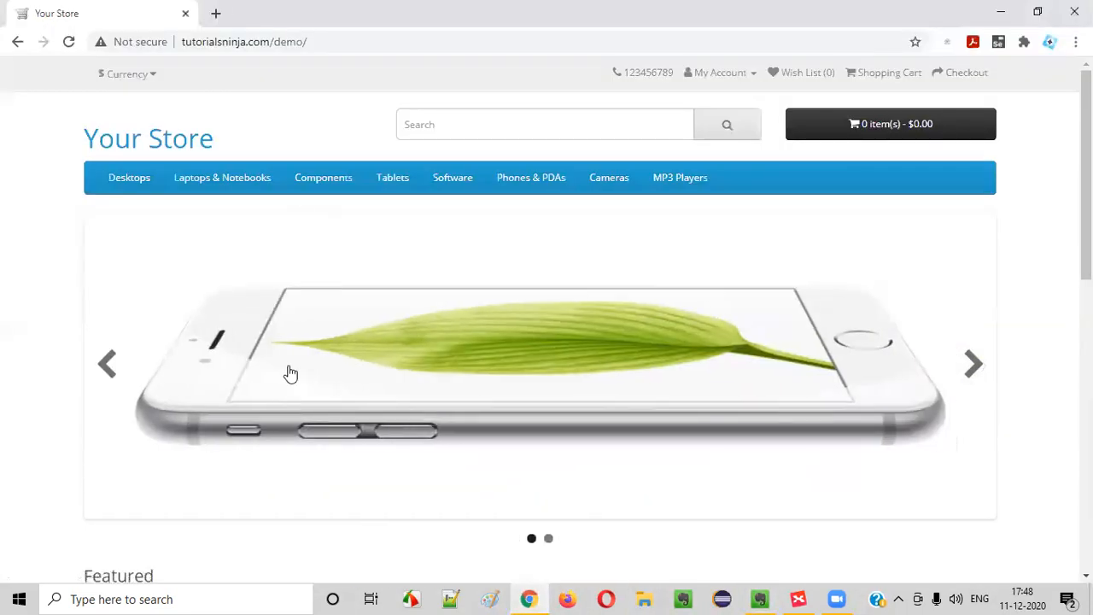
Highlight Session 11 in the note title, then bring the XMind mind map forward
left_click(760, 598)
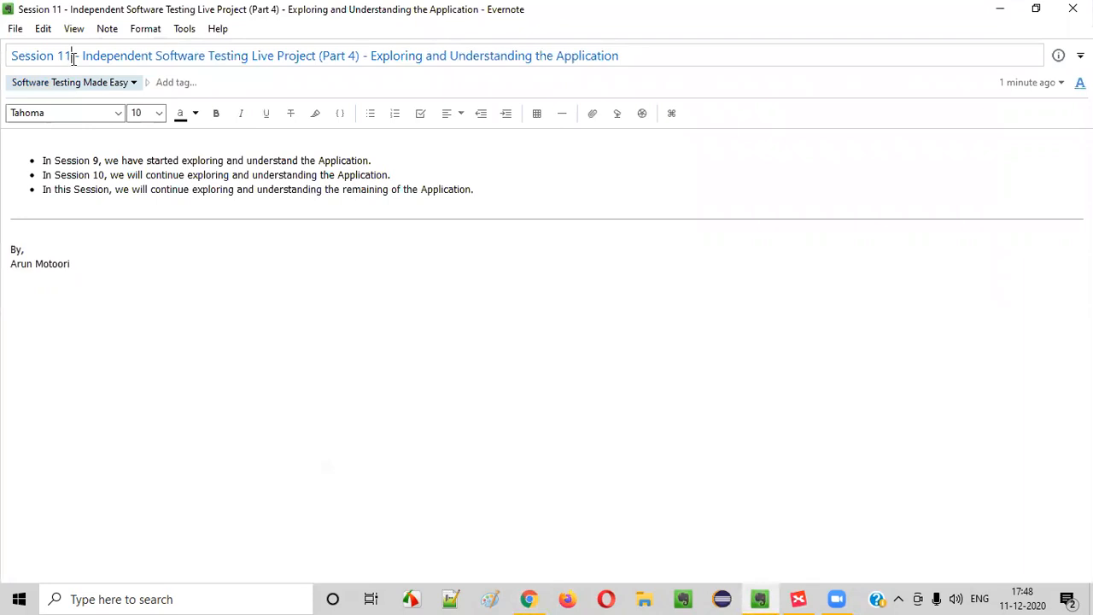
left_click_drag(74, 58, 11, 56)
left_click(799, 598)
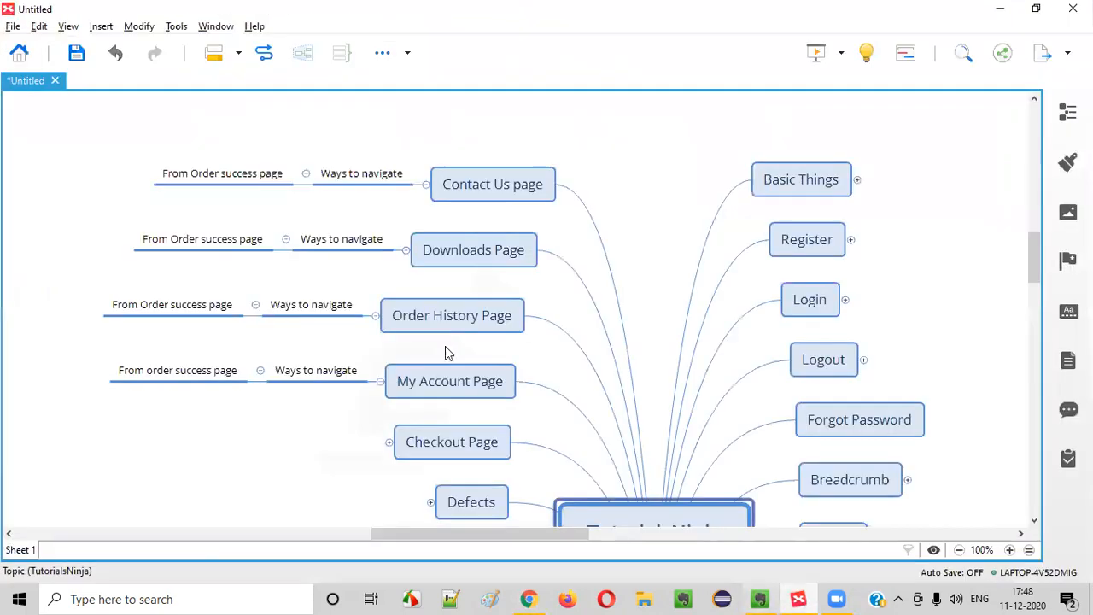
left_click(663, 221)
scroll(663, 222, "down", 1)
left_click(591, 476)
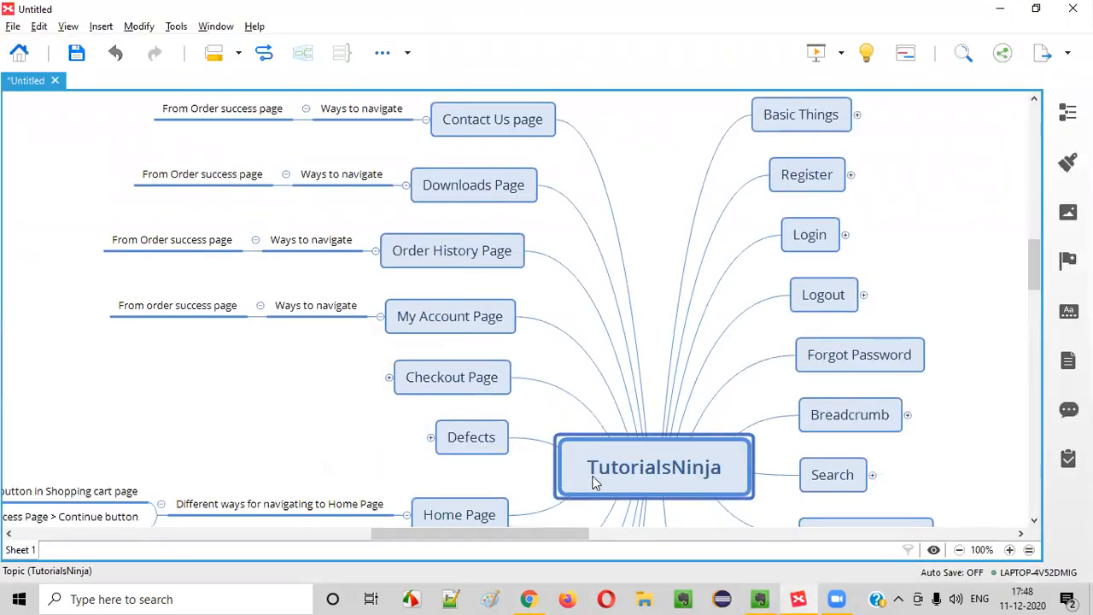
scroll(507, 248, "up", 1)
scroll(817, 325, "down", 2)
scroll(817, 333, "up", 2)
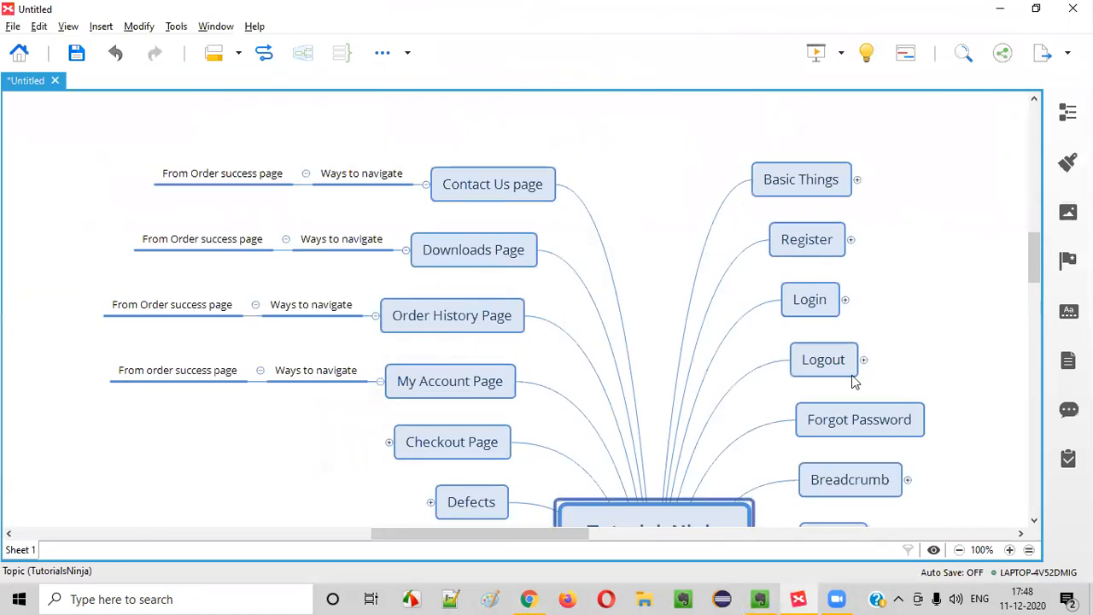
scroll(695, 325, "down", 1)
scroll(723, 370, "up", 4)
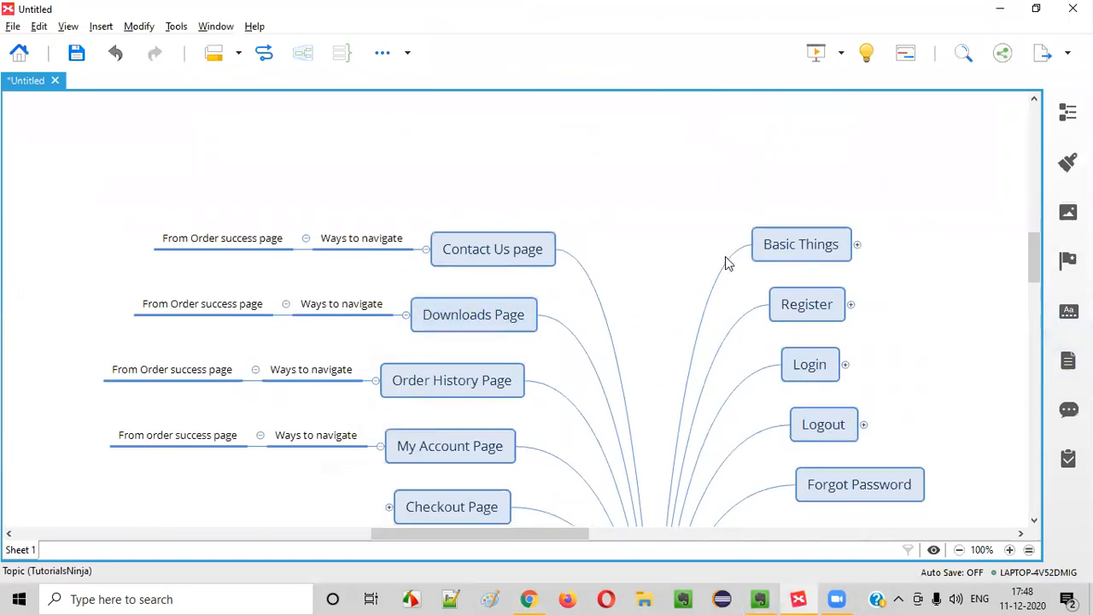
scroll(725, 259, "down", 1)
left_click(534, 598)
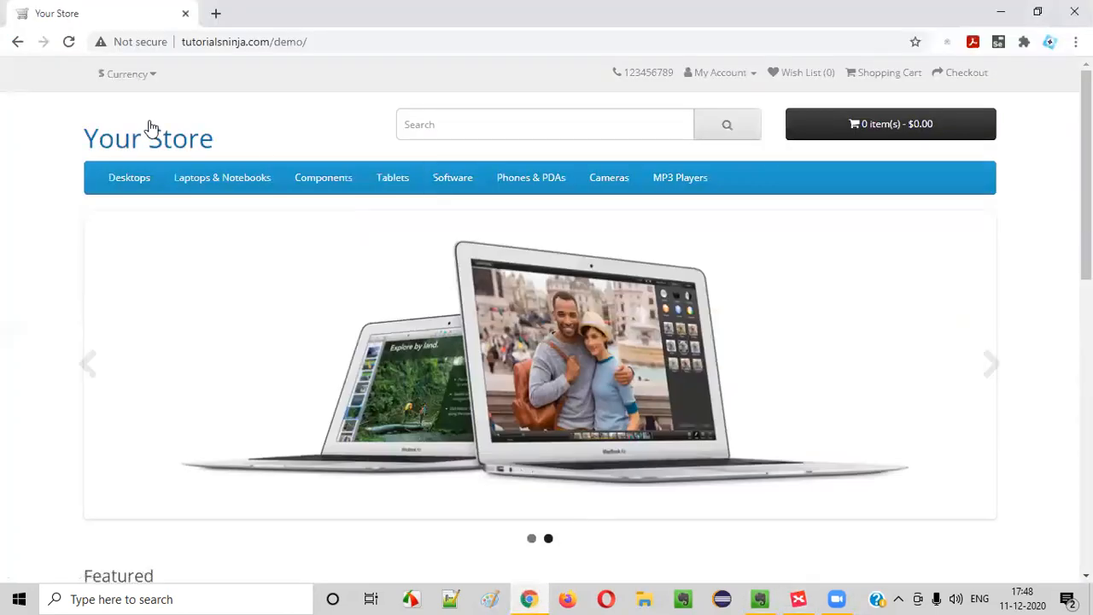
left_click(323, 178)
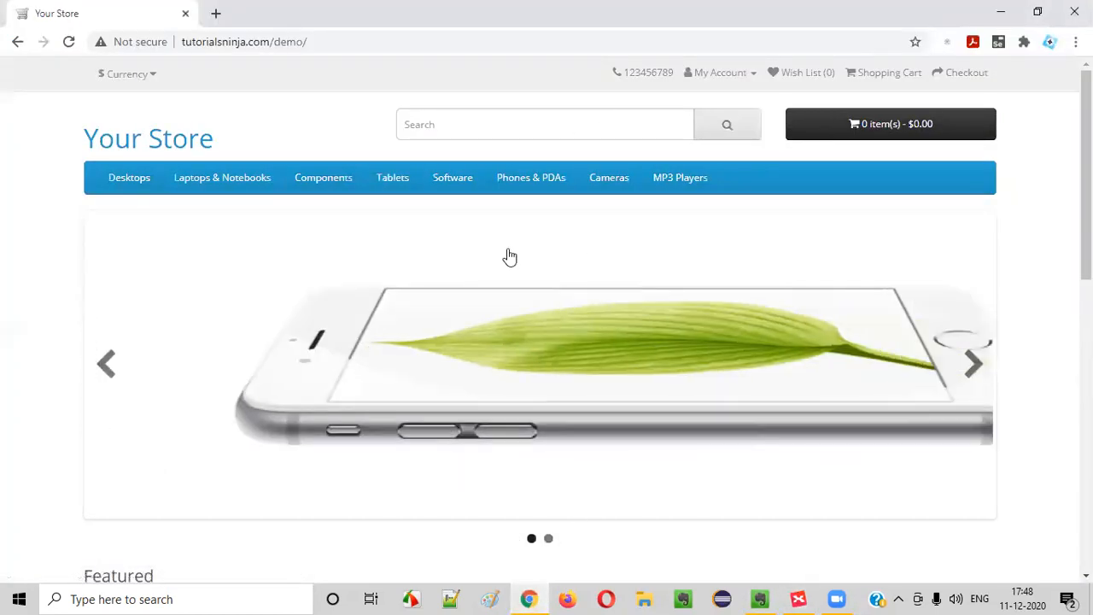
scroll(729, 219, "down", 2)
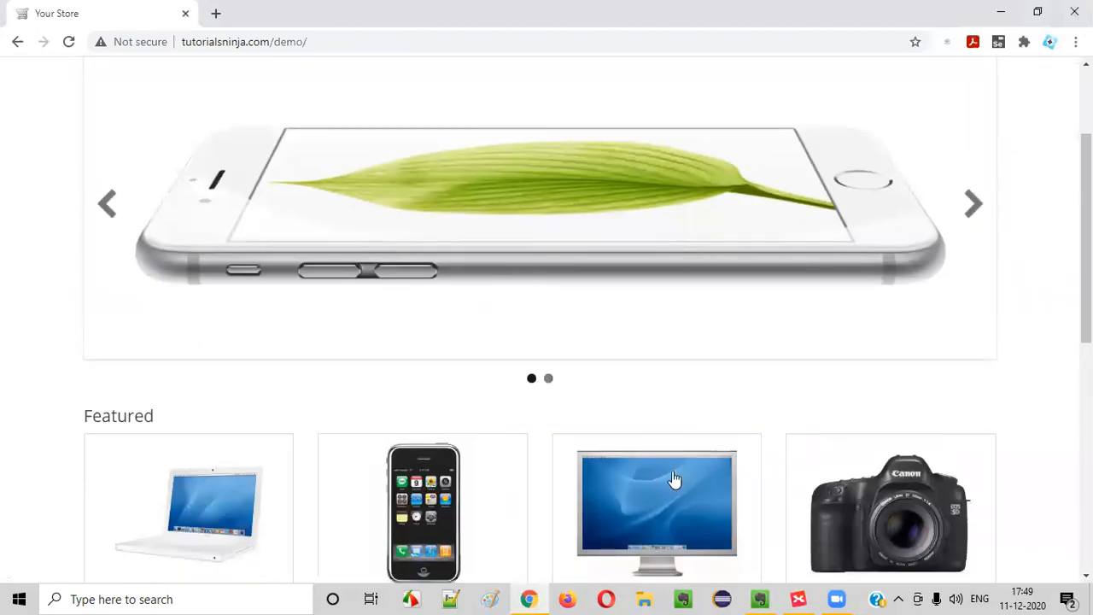
left_click(799, 599)
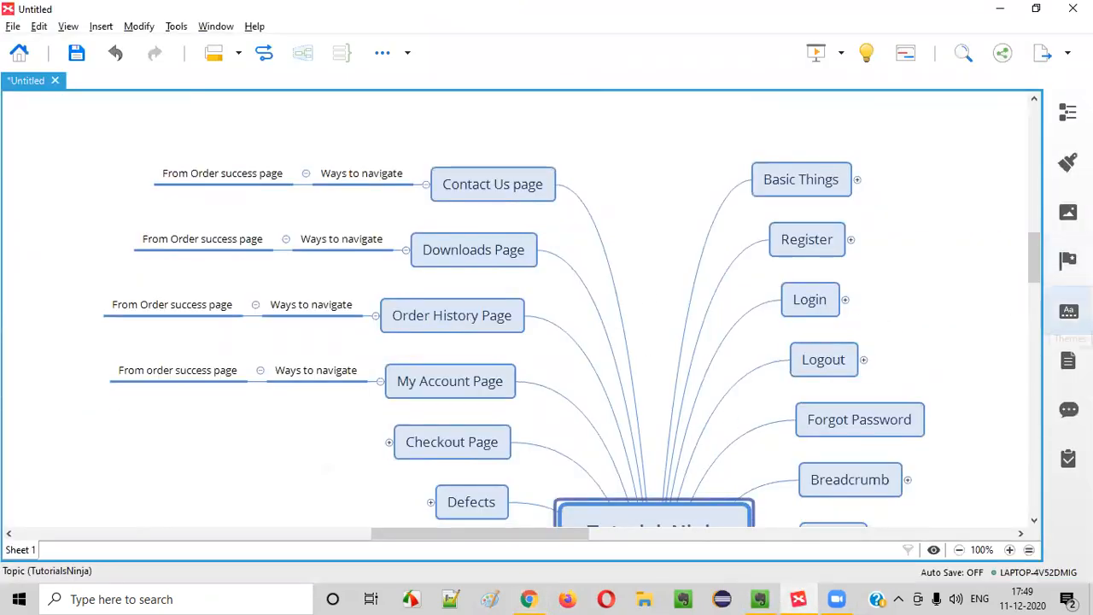
Apply the red Blossom II theme to the whole map, overriding the custom topic styles
left_click(1068, 312)
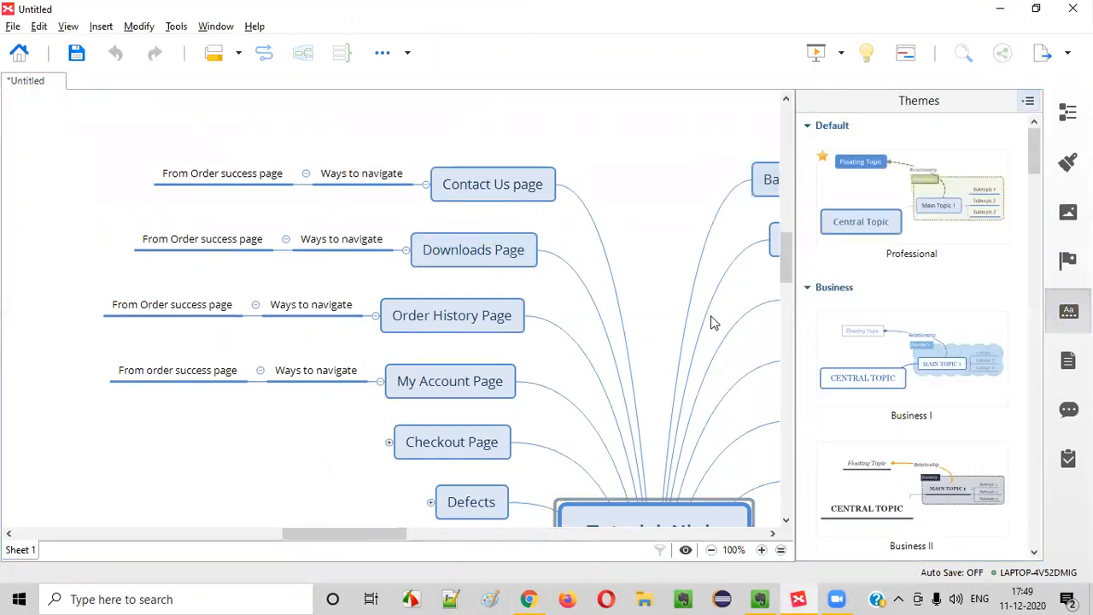
scroll(993, 245, "down", 12)
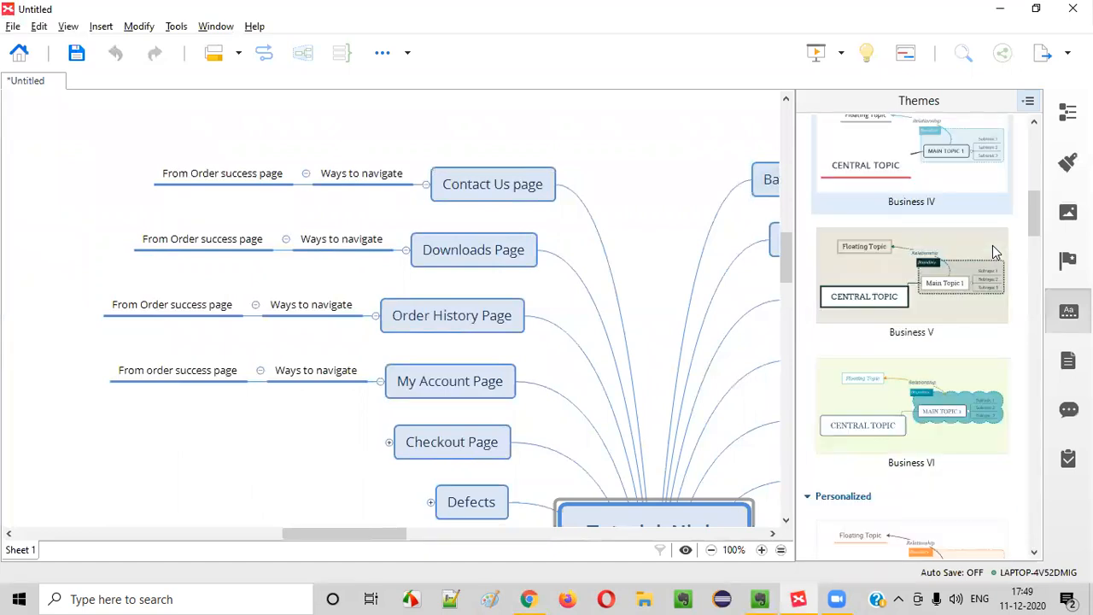
scroll(992, 243, "down", 10)
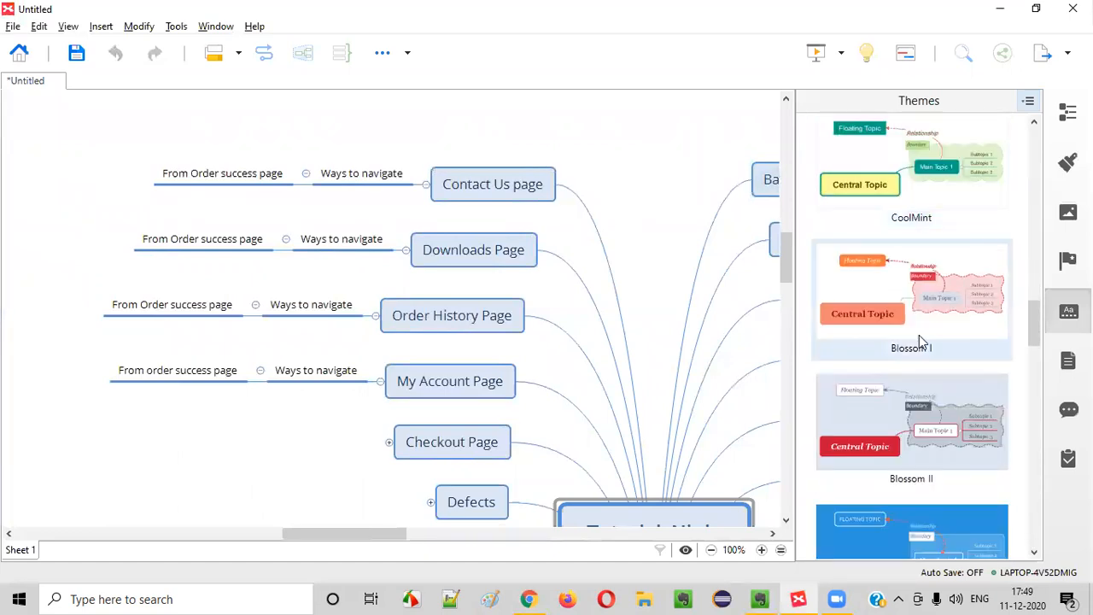
left_click(928, 402)
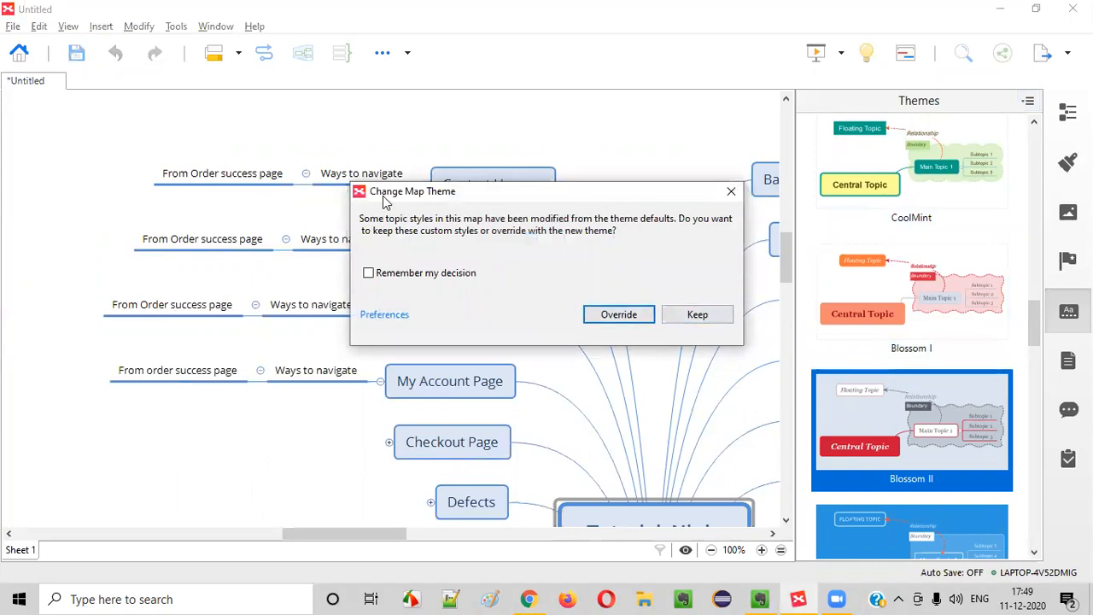
left_click(619, 314)
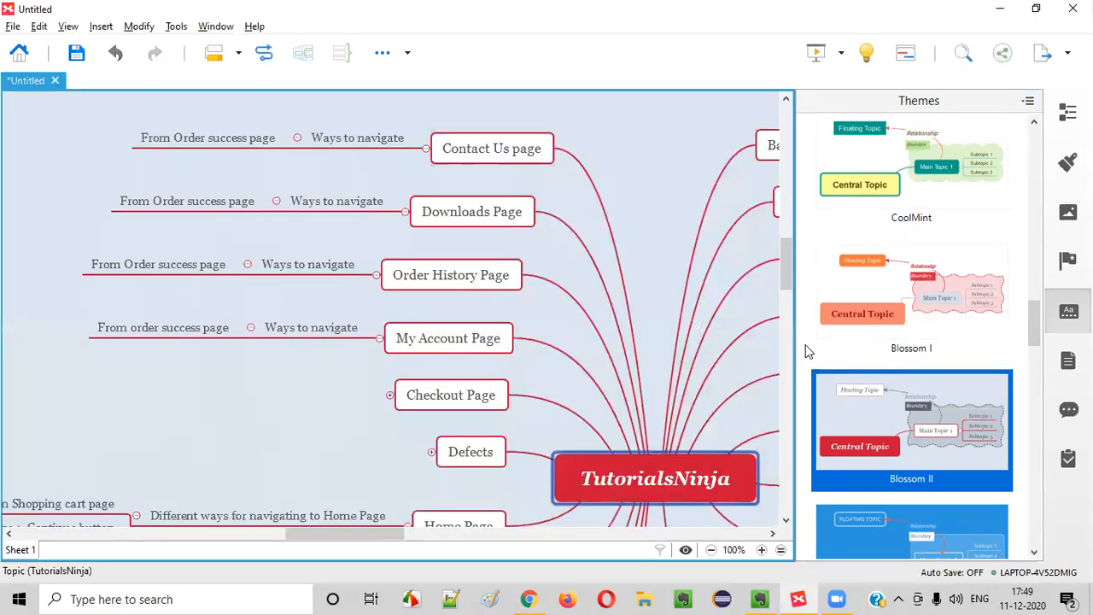
left_click(1067, 317)
Save the mind map to this computer's Desktop as TutorialsNinja.xmind
left_click(947, 293)
scroll(946, 285, "up", 1)
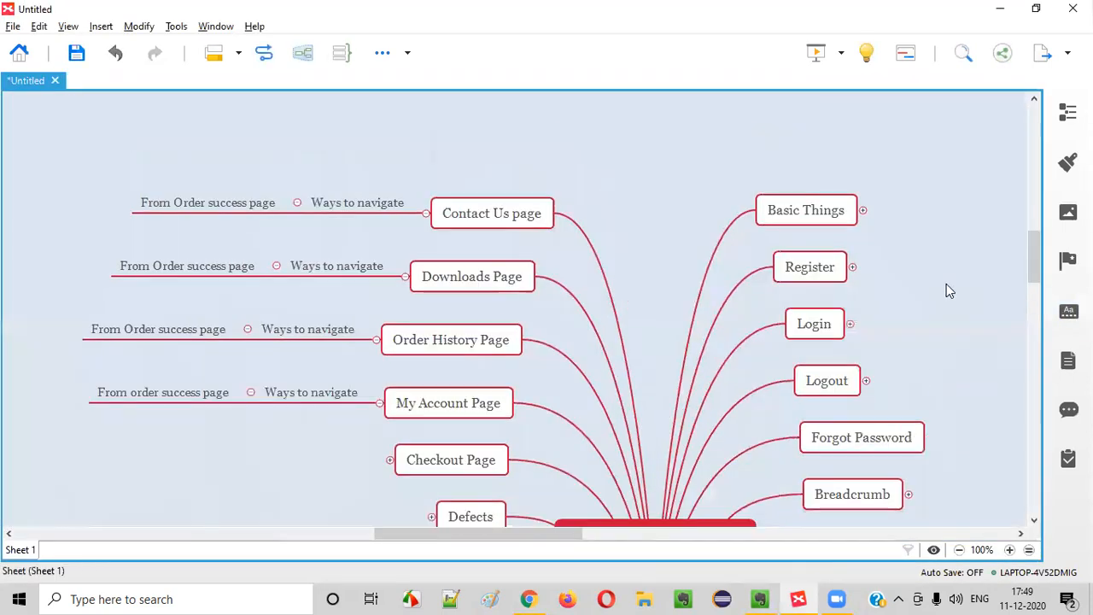
left_click(77, 53)
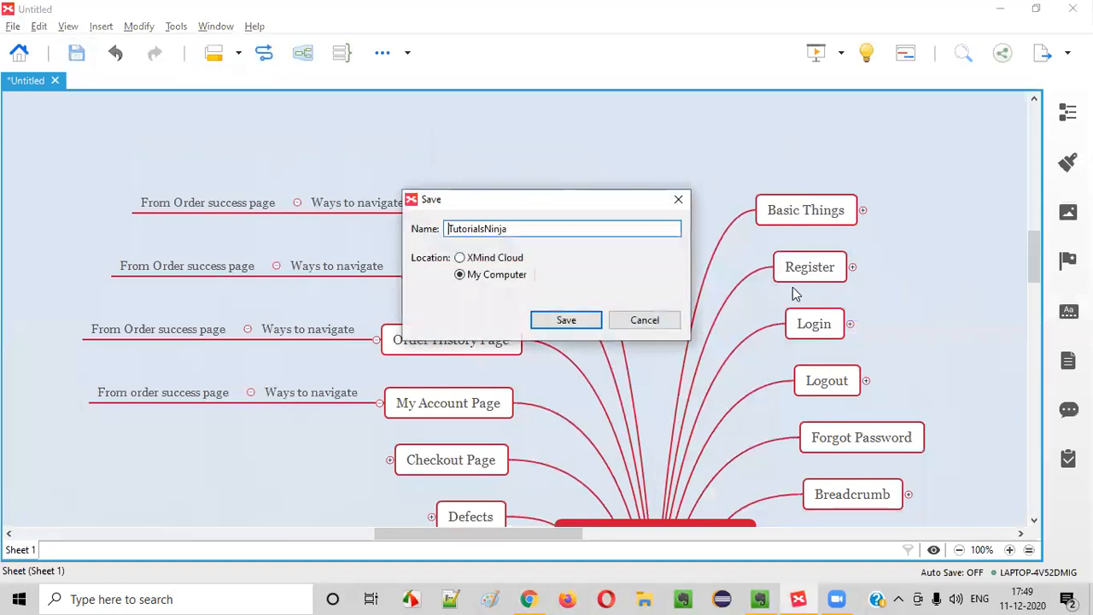
left_click(565, 321)
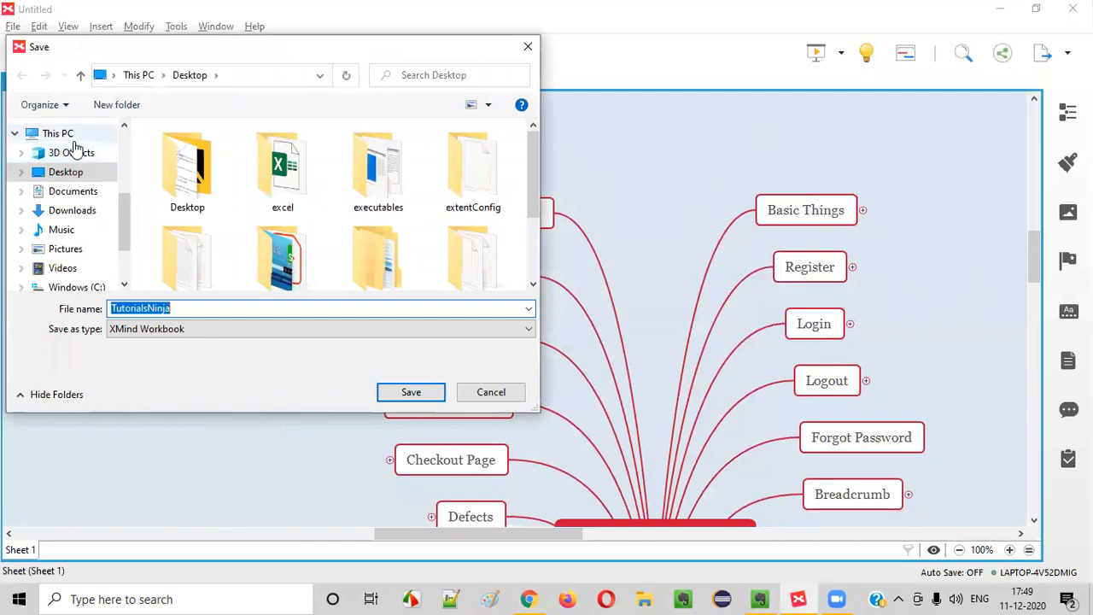
left_click(67, 172)
left_click(411, 392)
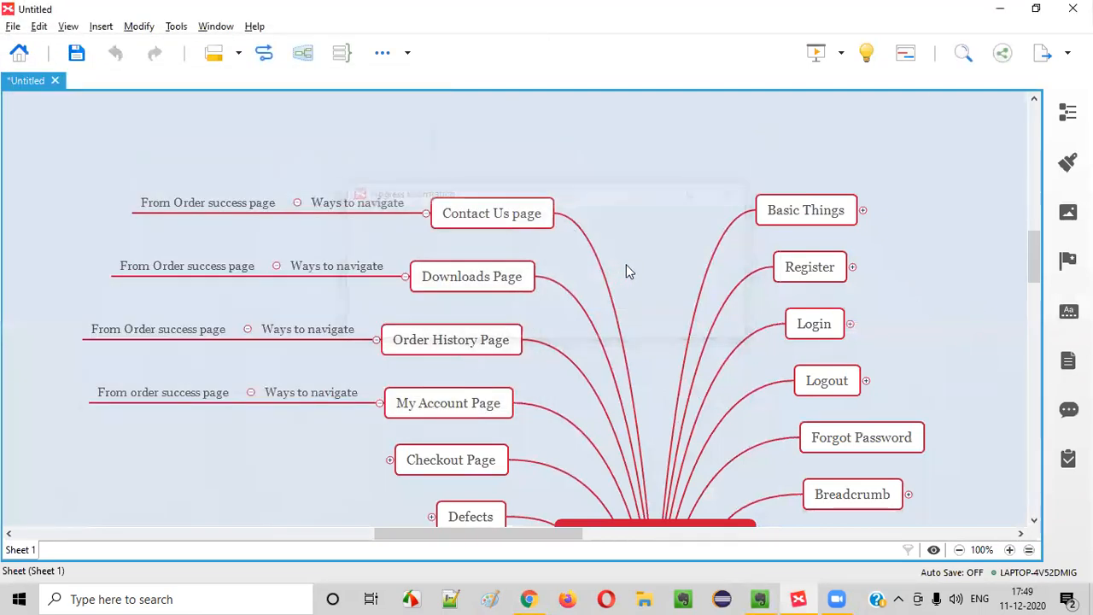
Collapse every branch of the map from the canvas context menu
left_click(800, 599)
left_click(800, 598)
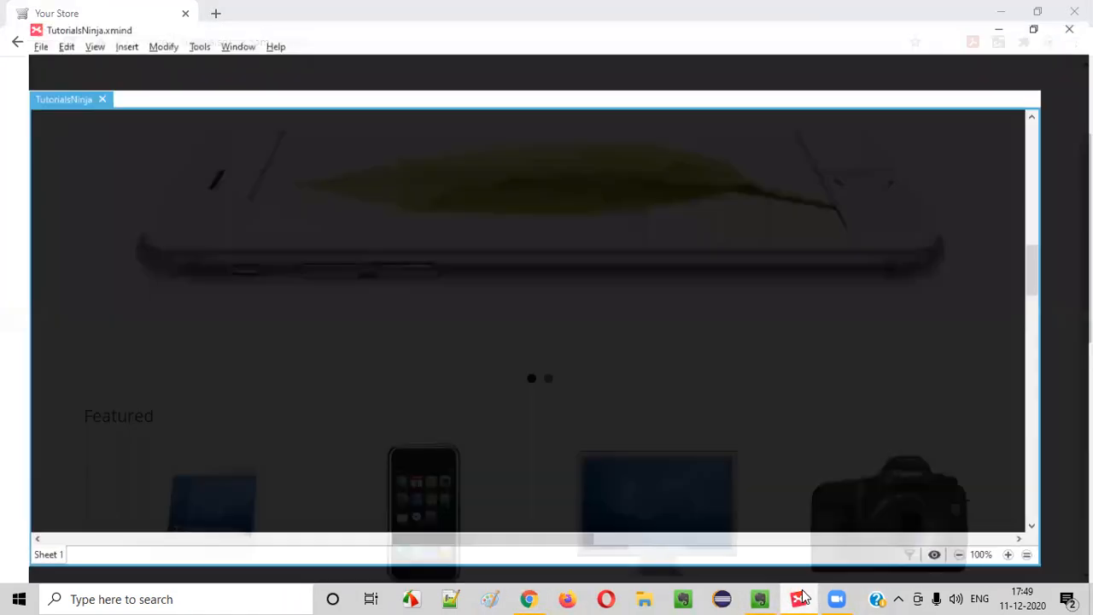
left_click(493, 223)
scroll(702, 310, "down", 6)
scroll(710, 305, "up", 5)
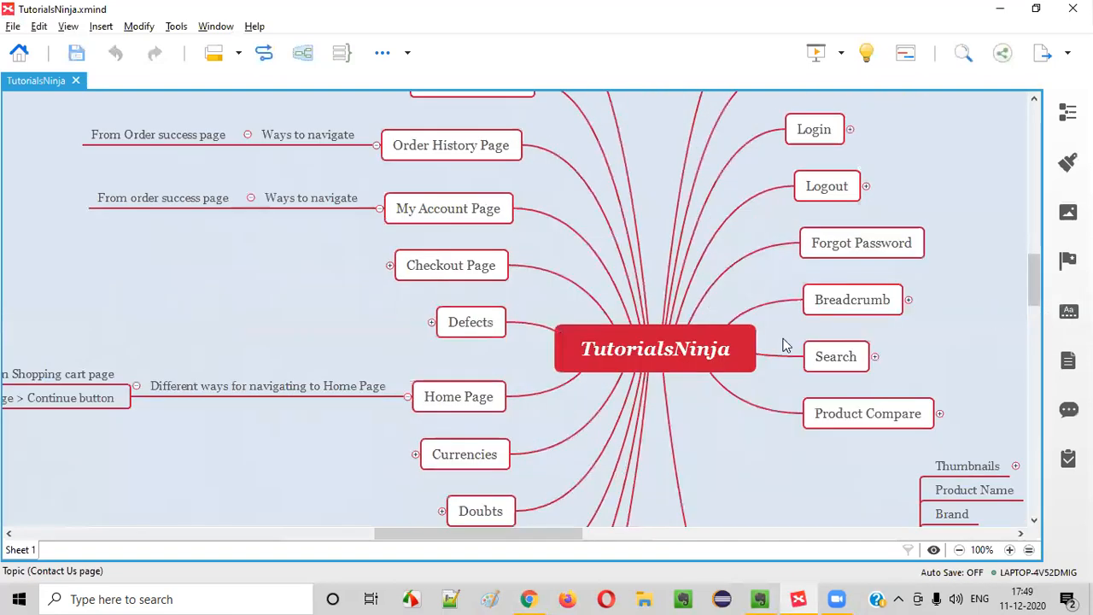
right_click(653, 127)
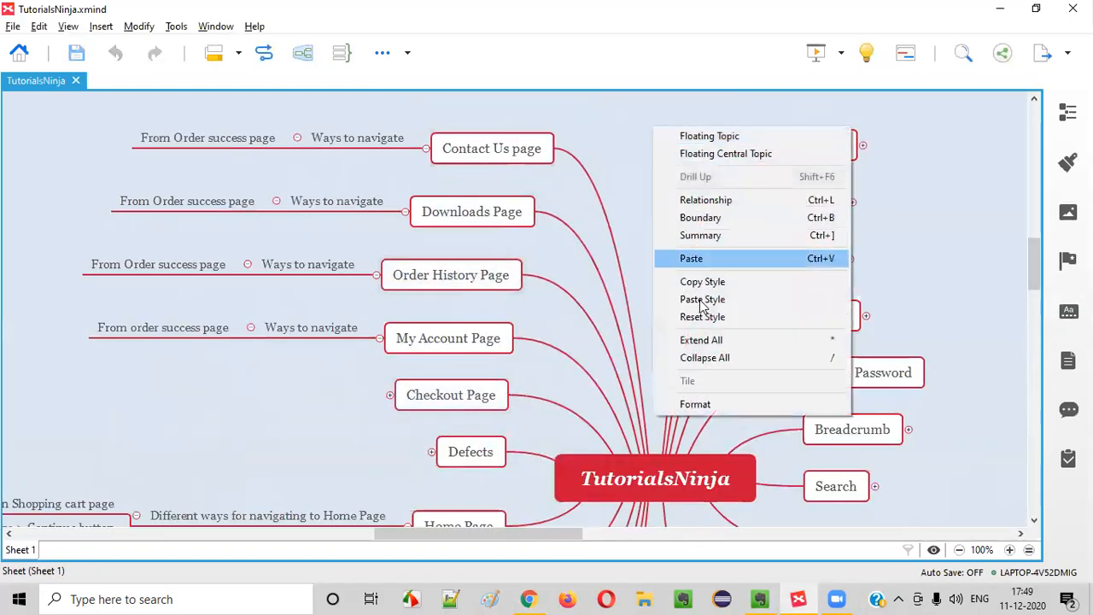
left_click(700, 358)
scroll(723, 343, "down", 5)
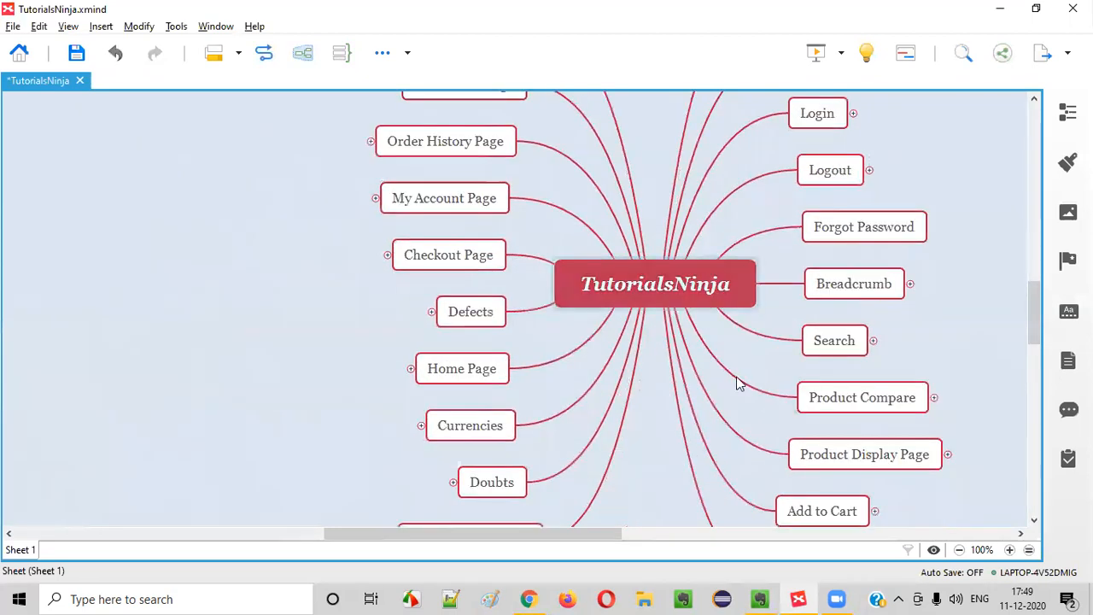
scroll(597, 357, "up", 3)
scroll(714, 366, "up", 2)
Expand Home Page and its Different ways for navigating to Home Page subtopic
left_click(646, 480)
scroll(516, 302, "down", 1)
scroll(531, 333, "down", 1)
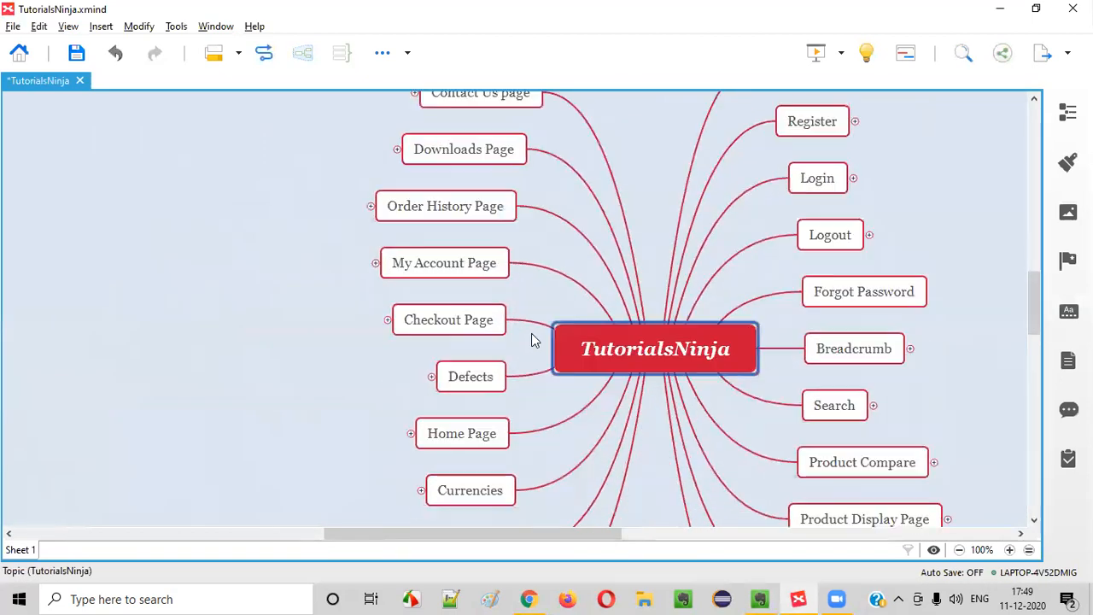
left_click(472, 434)
scroll(623, 291, "down", 2)
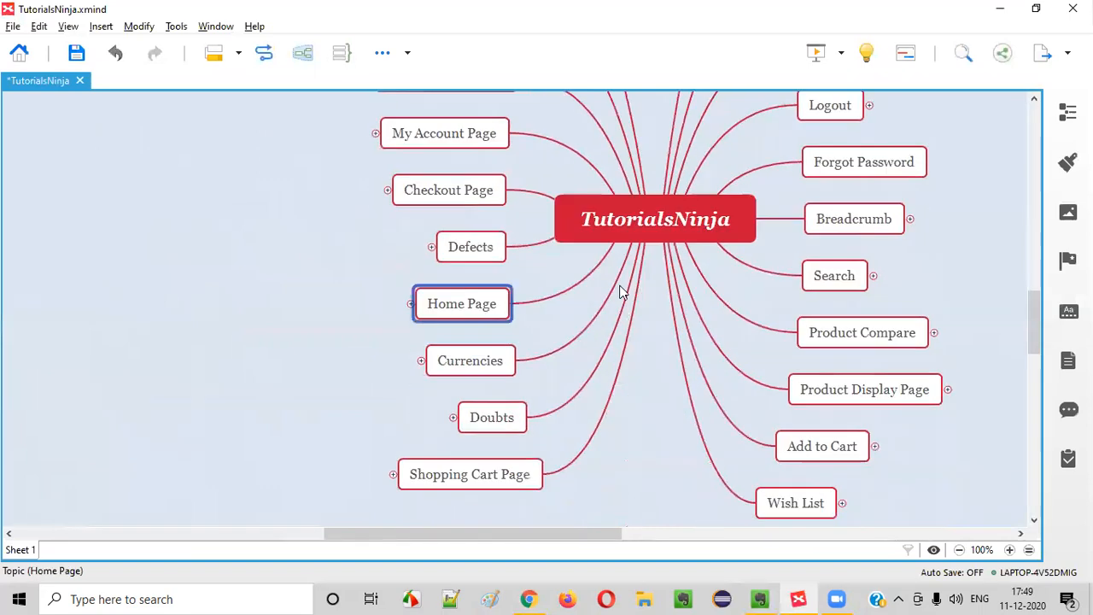
left_click(411, 310)
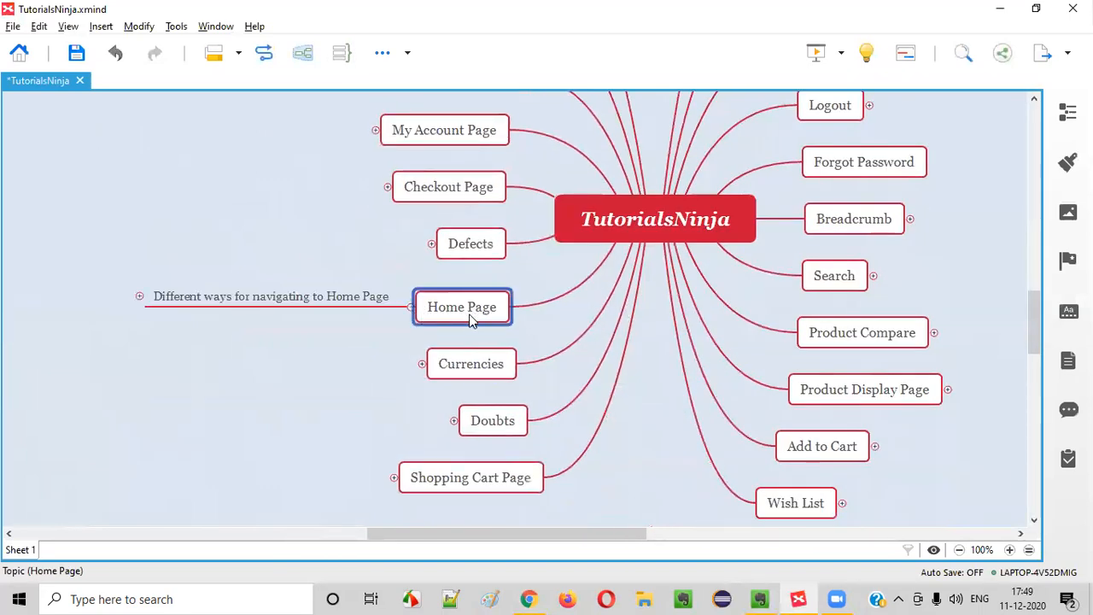
left_click(332, 301)
left_click(141, 297)
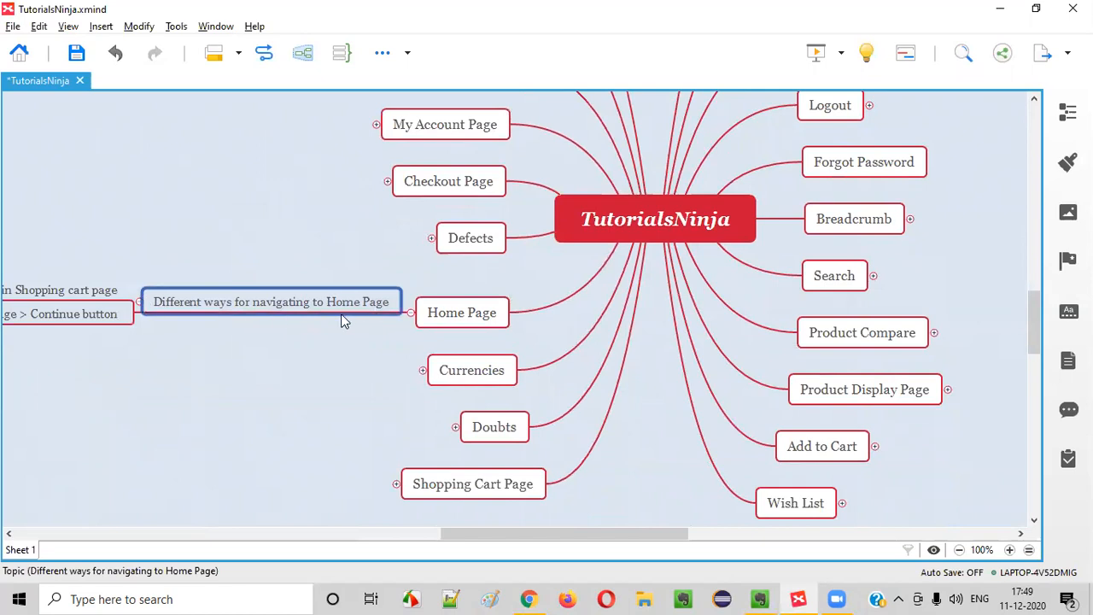
left_click(457, 521)
scroll(474, 517, "down", 2)
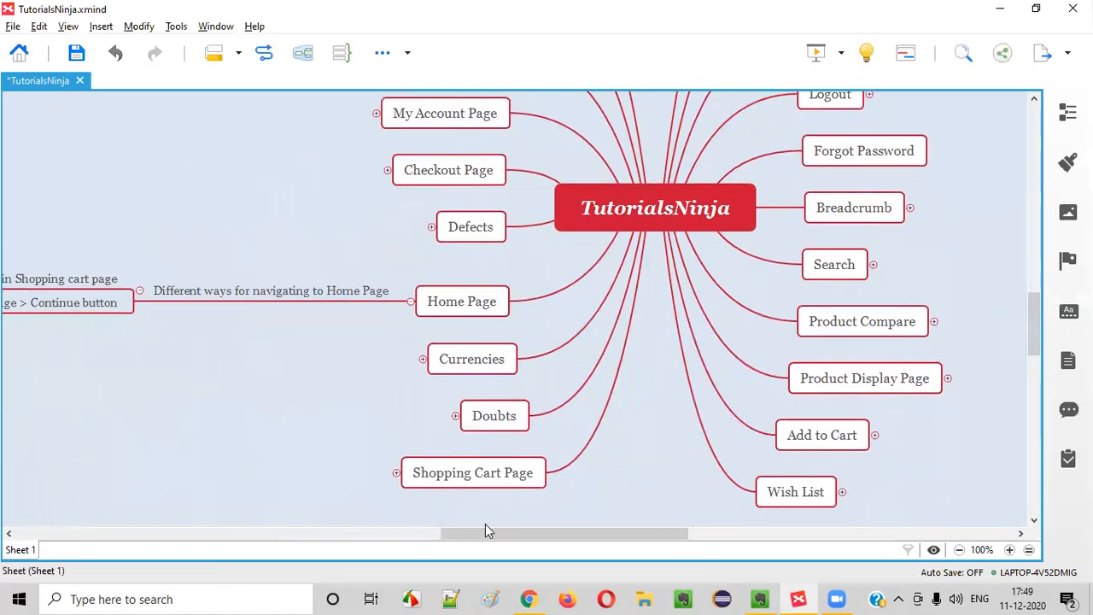
left_click(462, 200)
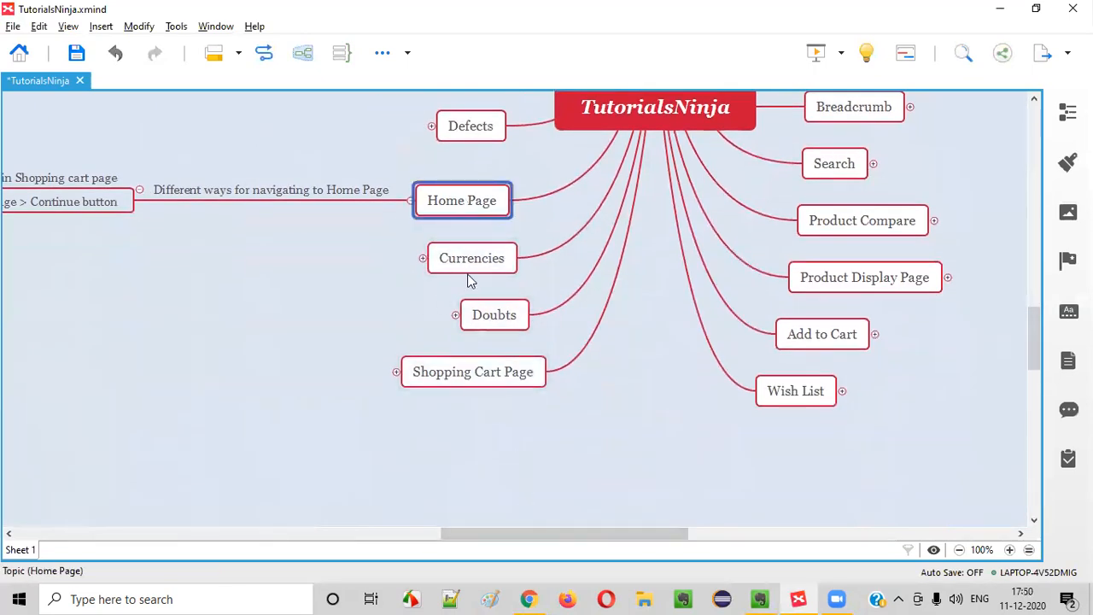
left_click(528, 599)
Highlight the store URL and browse the Mac desktops category page
scroll(313, 182, "up", 3)
left_click(328, 42)
left_click_drag(328, 46, 179, 51)
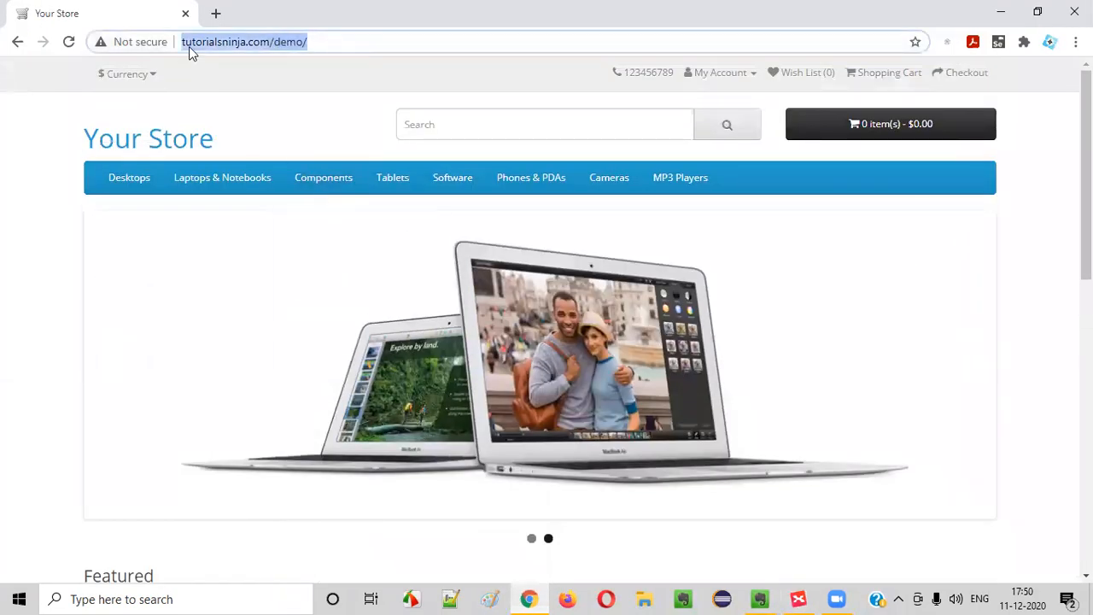
scroll(1050, 246, "down", 10)
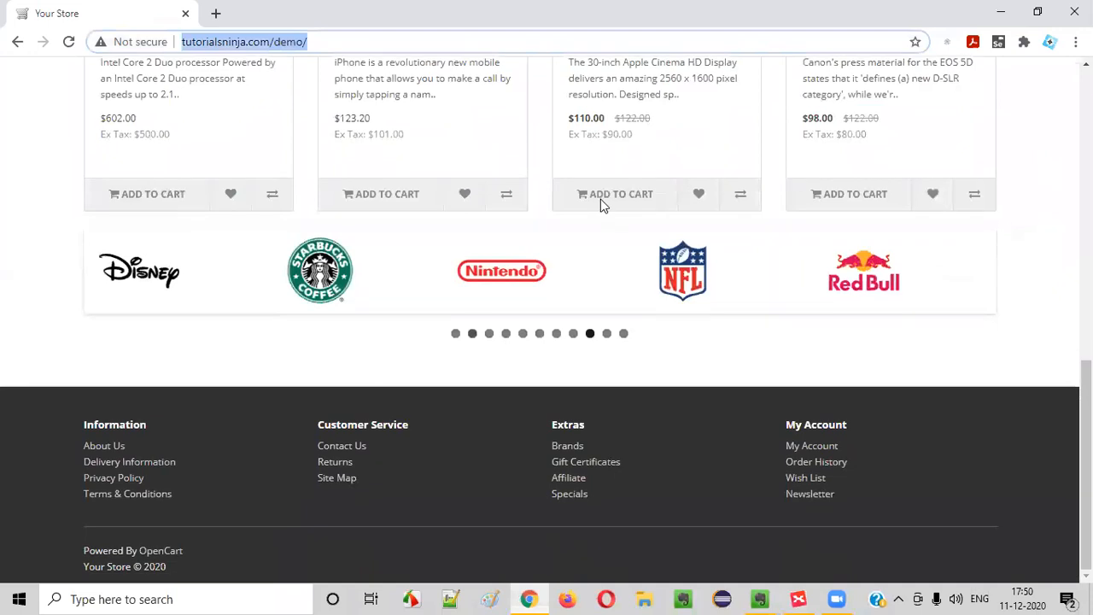
scroll(849, 409, "up", 10)
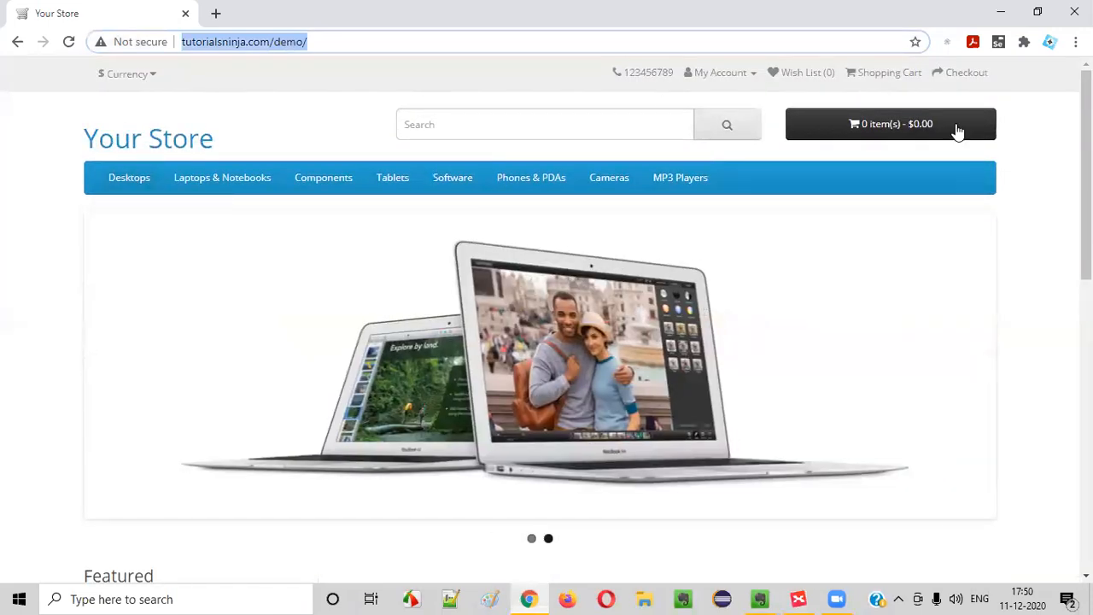
mouse_move(146, 184)
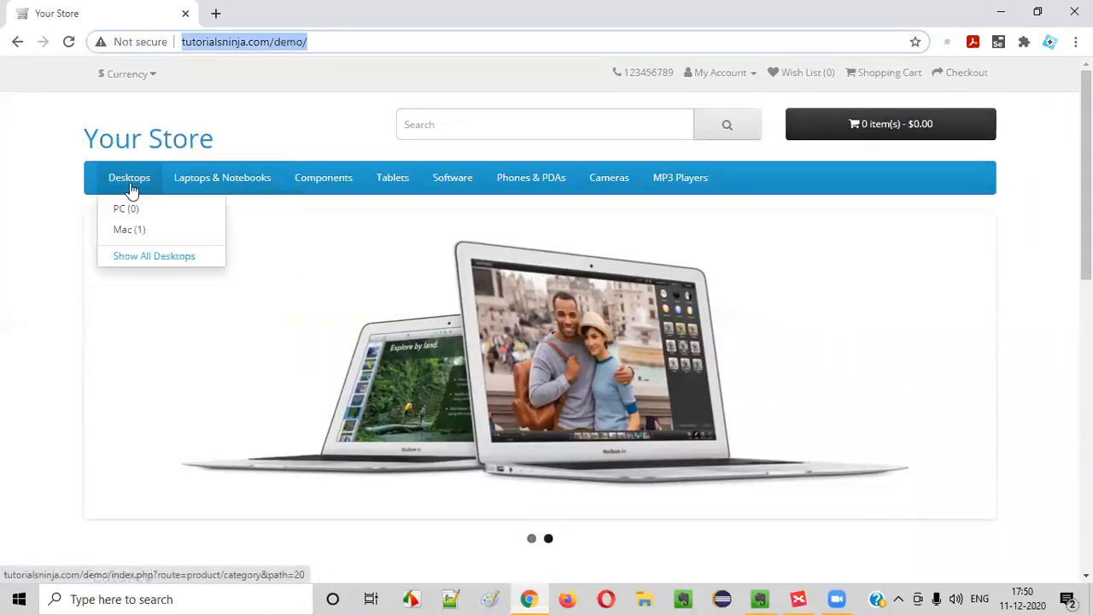
left_click(140, 240)
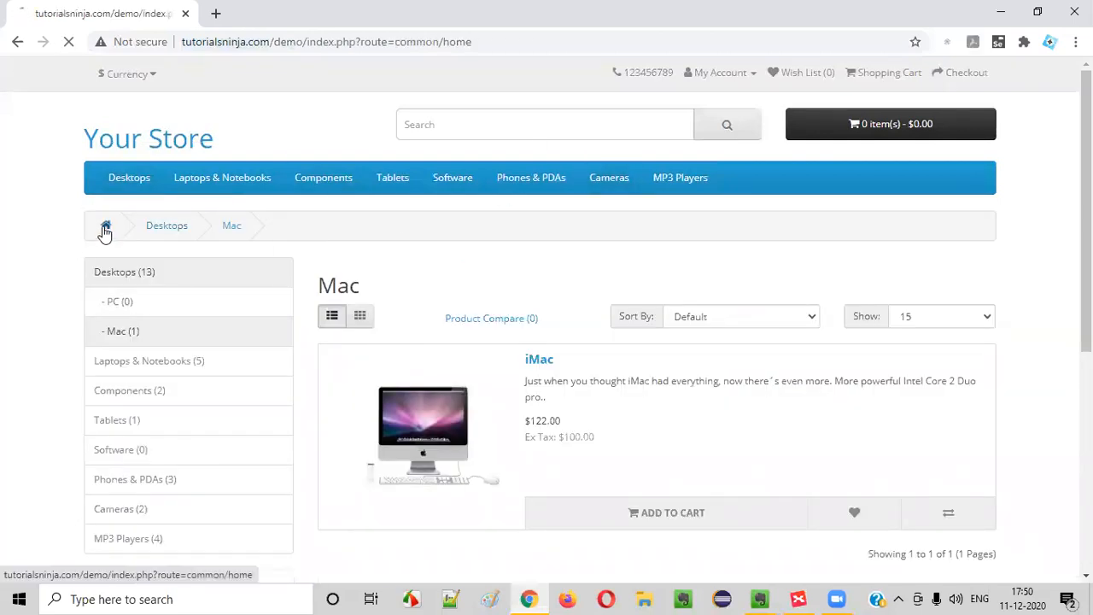
scroll(1055, 422, "down", 5)
scroll(1056, 422, "up", 5)
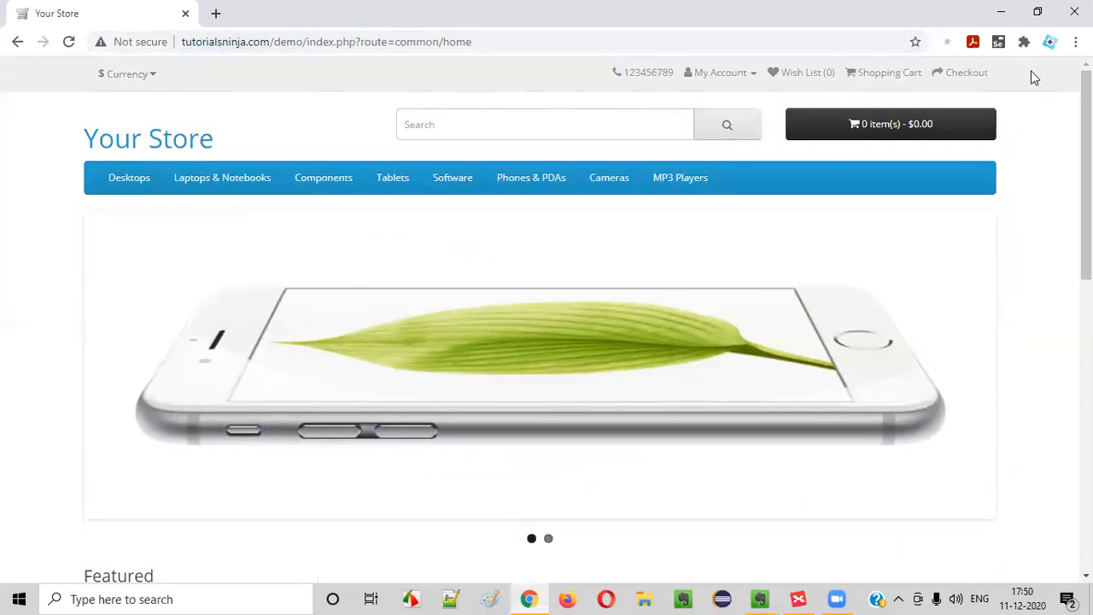
scroll(990, 128, "down", 10)
scroll(976, 160, "up", 10)
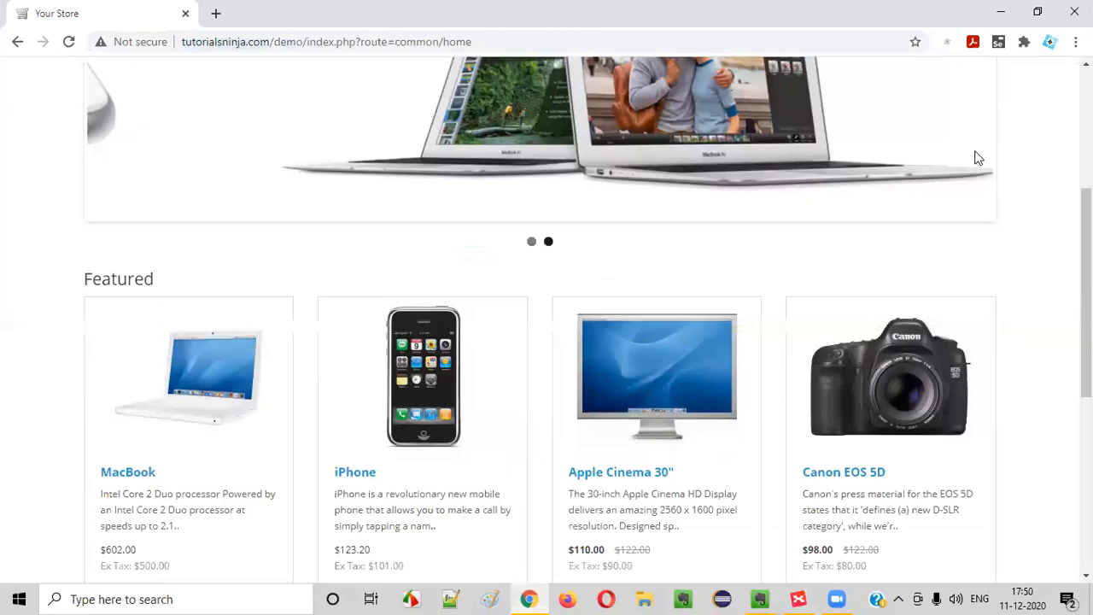
scroll(128, 124, "up", 1)
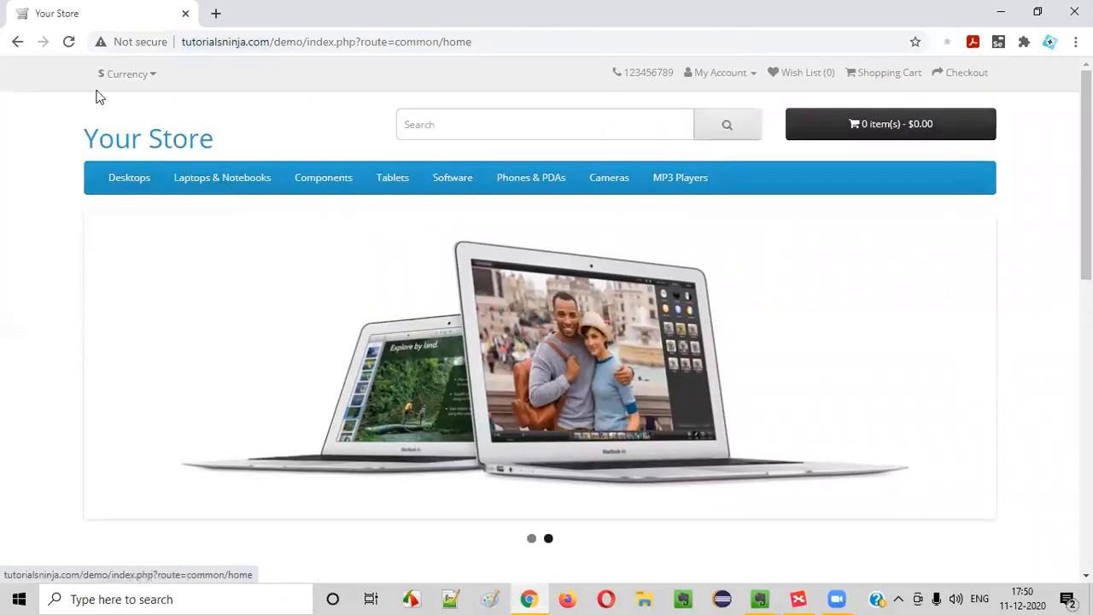
Compare the store's currency choices with the map's Currencies branch: Euro, Pound Sterling, US Dollar
left_click(124, 76)
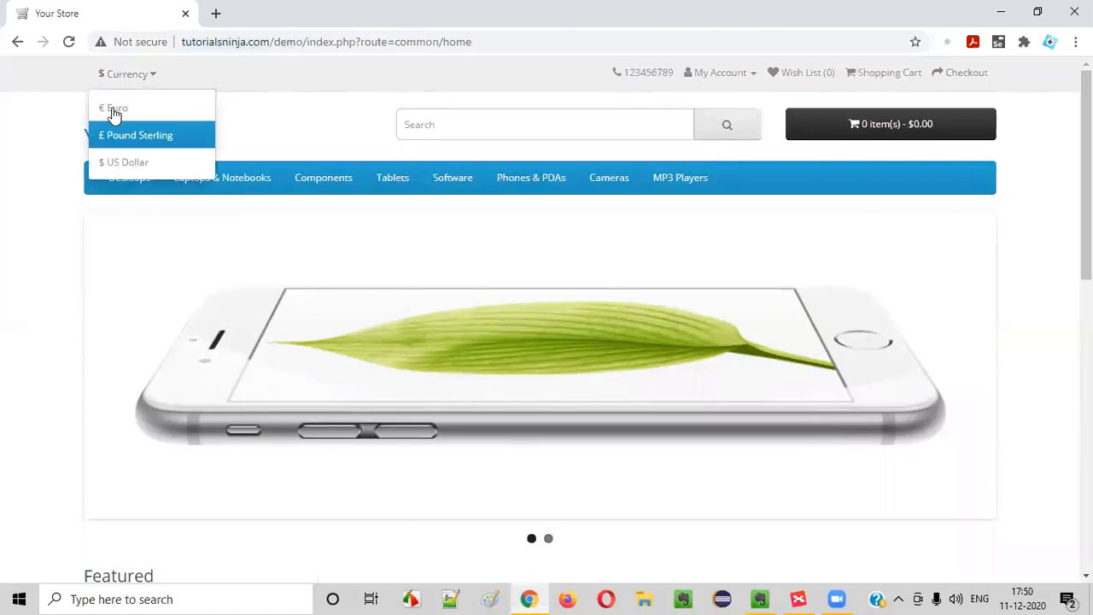
left_click(27, 129)
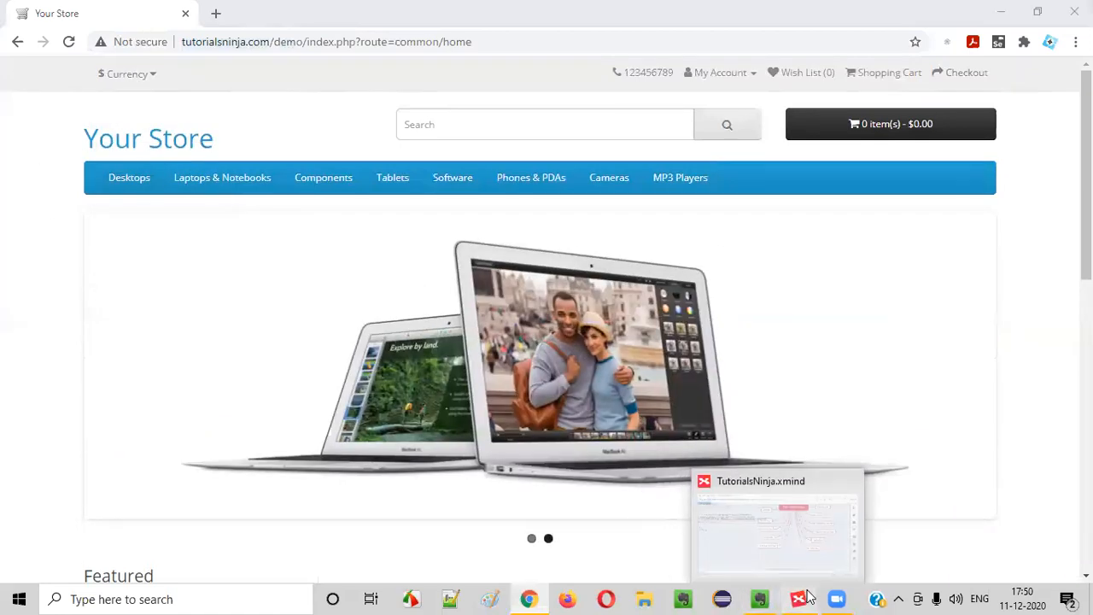
left_click(805, 598)
left_click(467, 251)
left_click(418, 259)
left_click(418, 259)
left_click(421, 261)
left_click(798, 599)
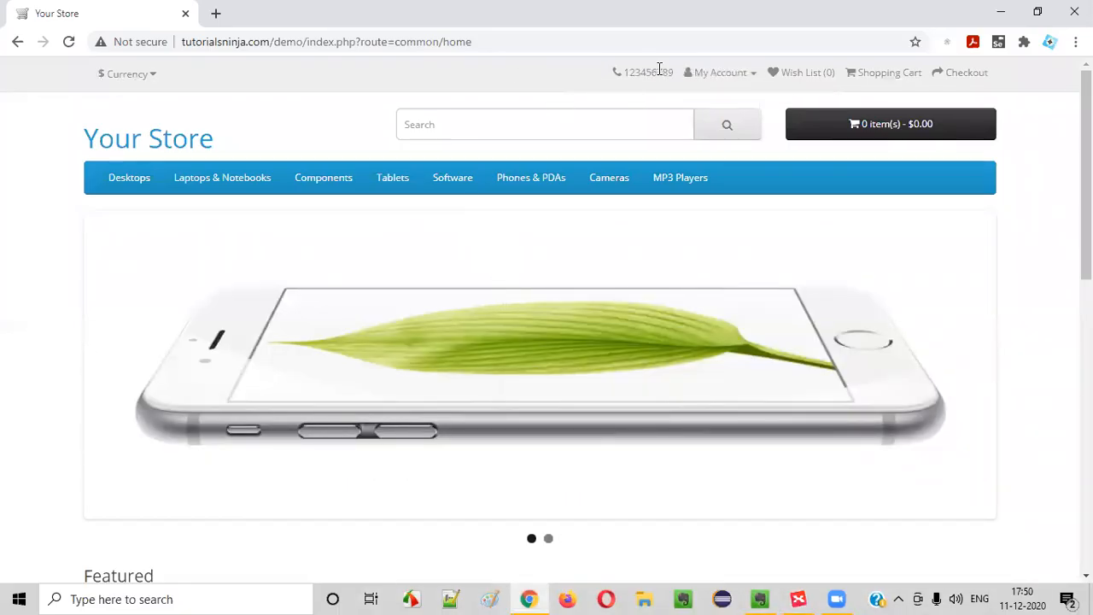
Check the My Account dropdown's Register and Login options, then close it
left_click(702, 75)
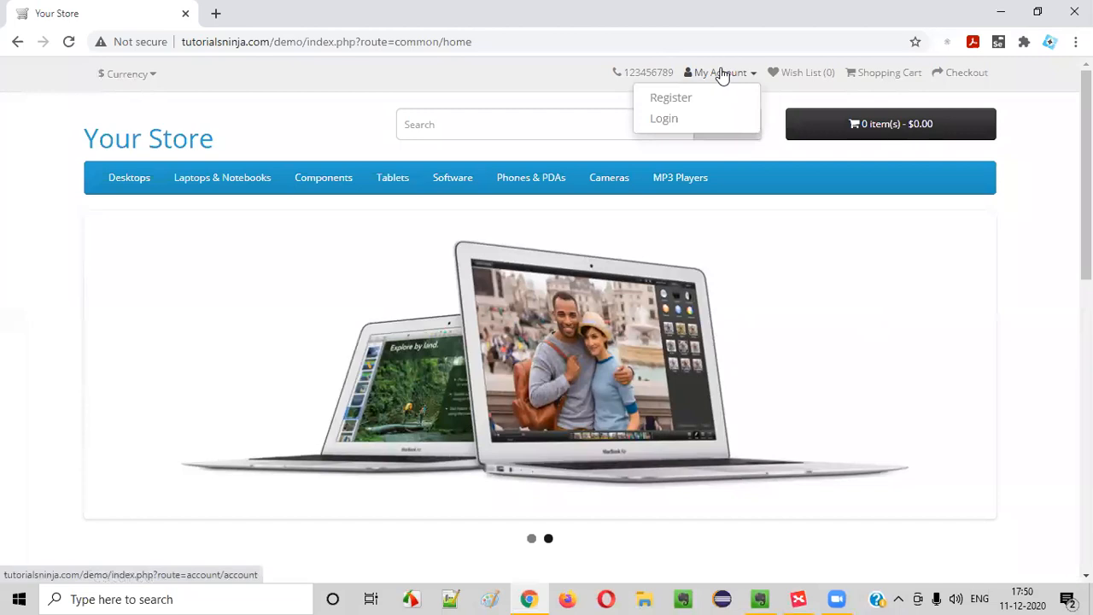
left_click(722, 75)
left_click(725, 75)
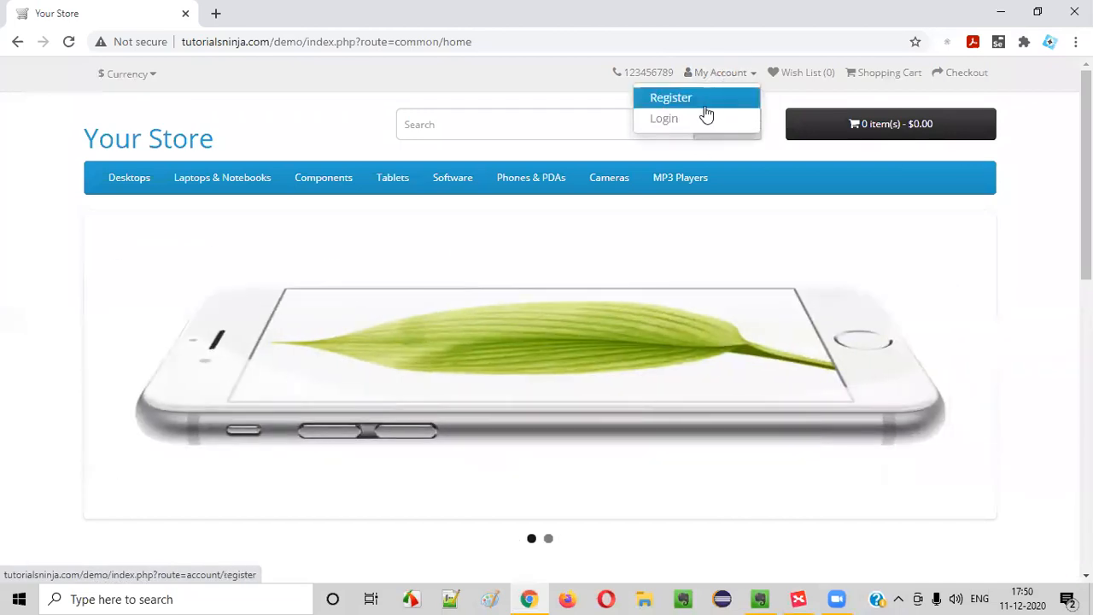
left_click(1057, 173)
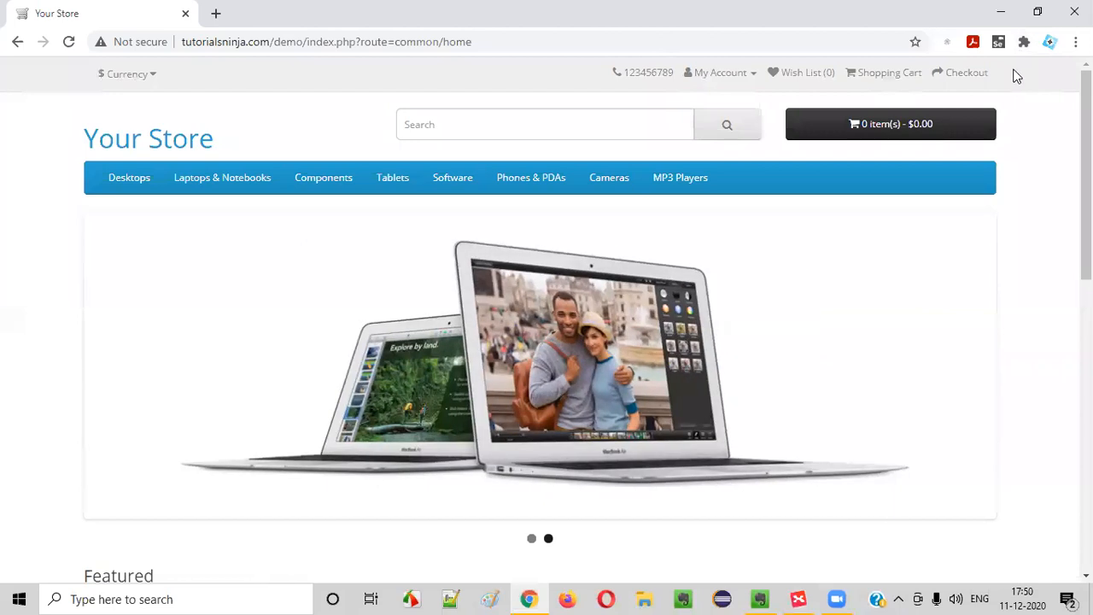
Try the store search box, open the Desktops > Mac category, and return home
left_click(798, 598)
left_click(800, 596)
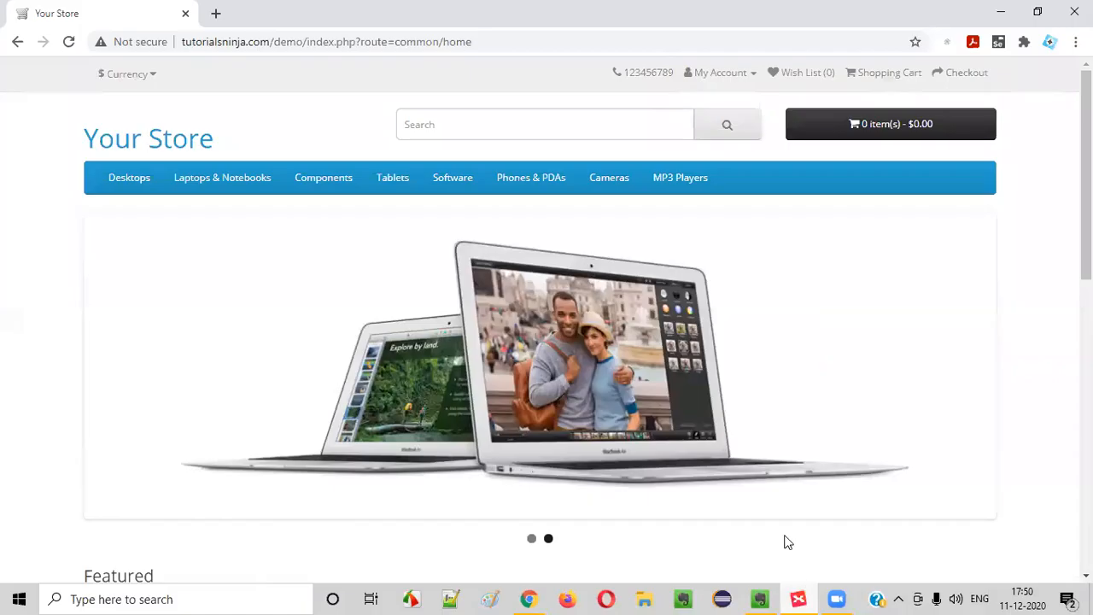
left_click(444, 122)
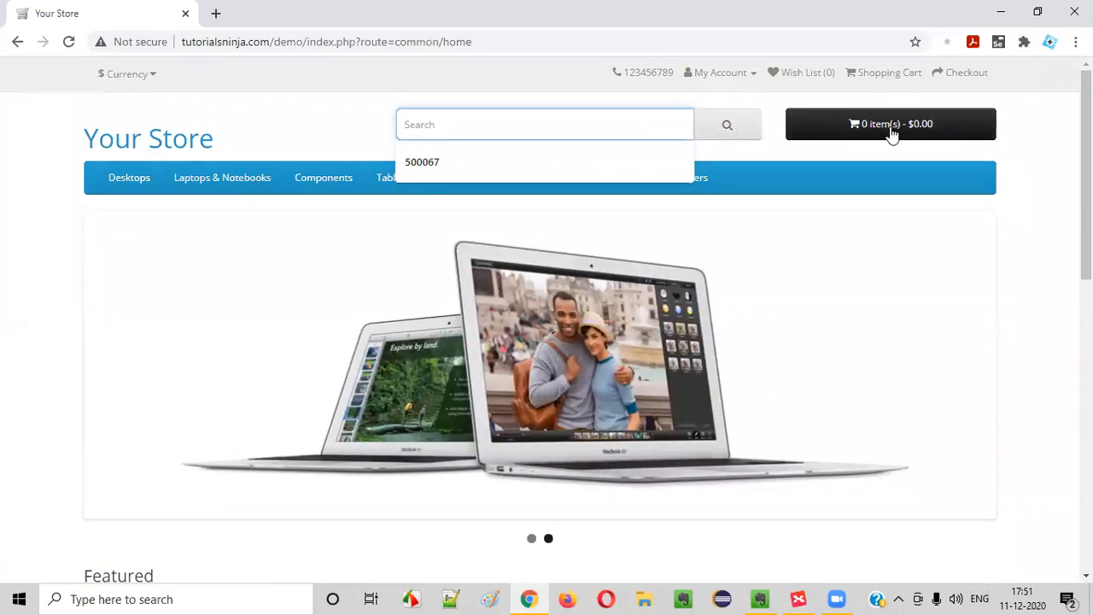
left_click(1031, 156)
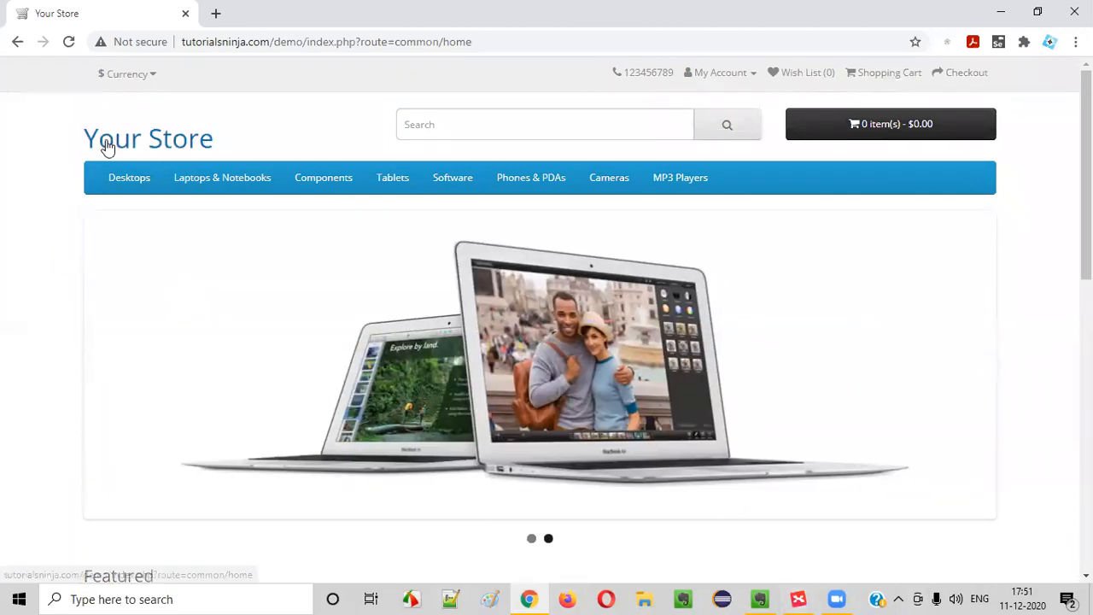
mouse_move(275, 195)
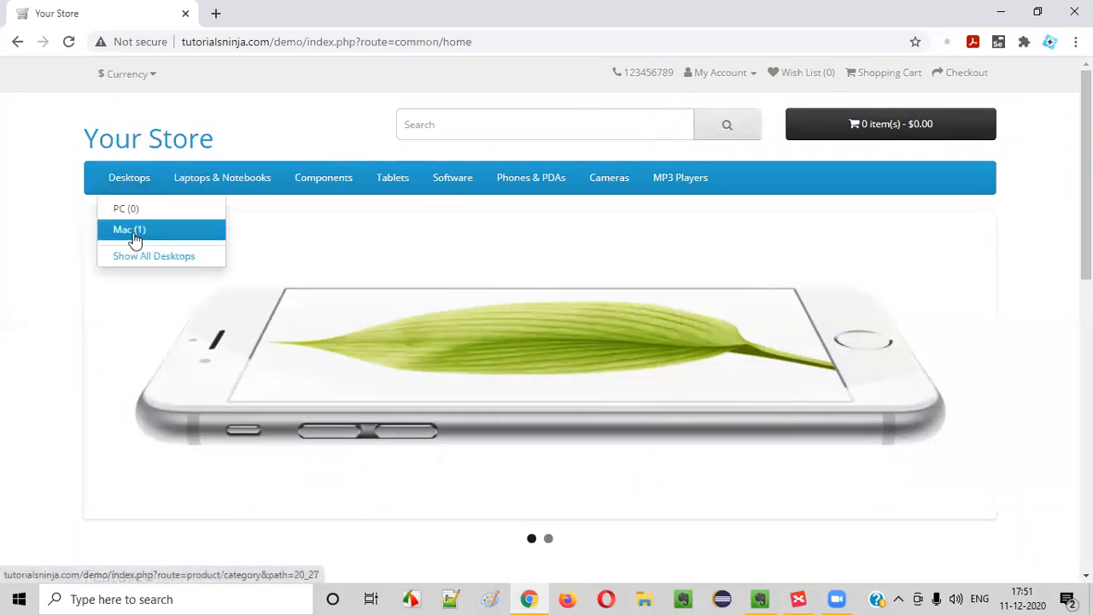
left_click(130, 232)
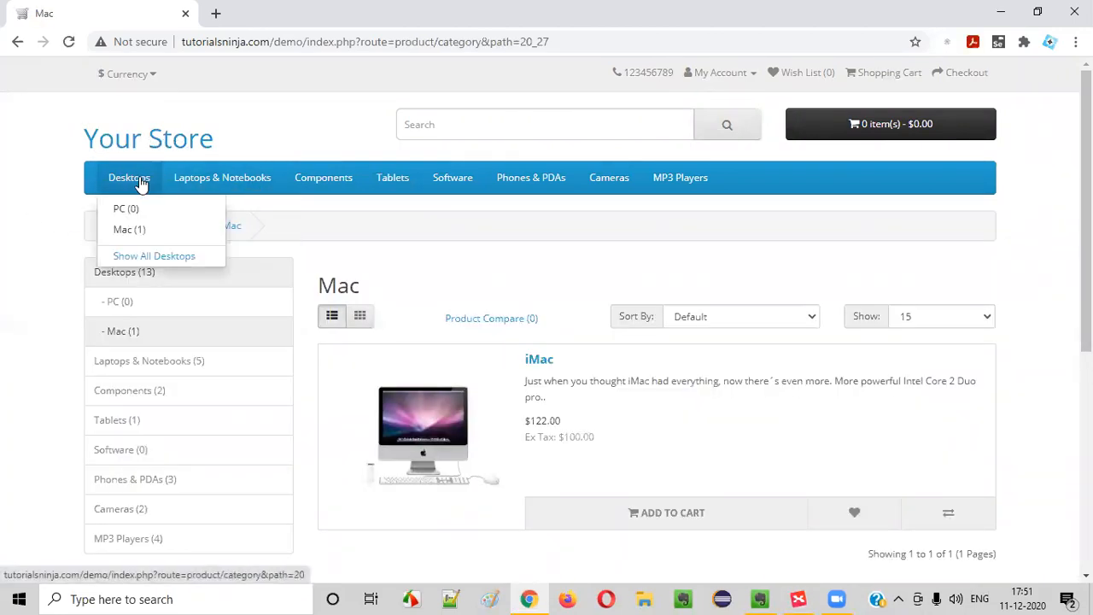
left_click(94, 141)
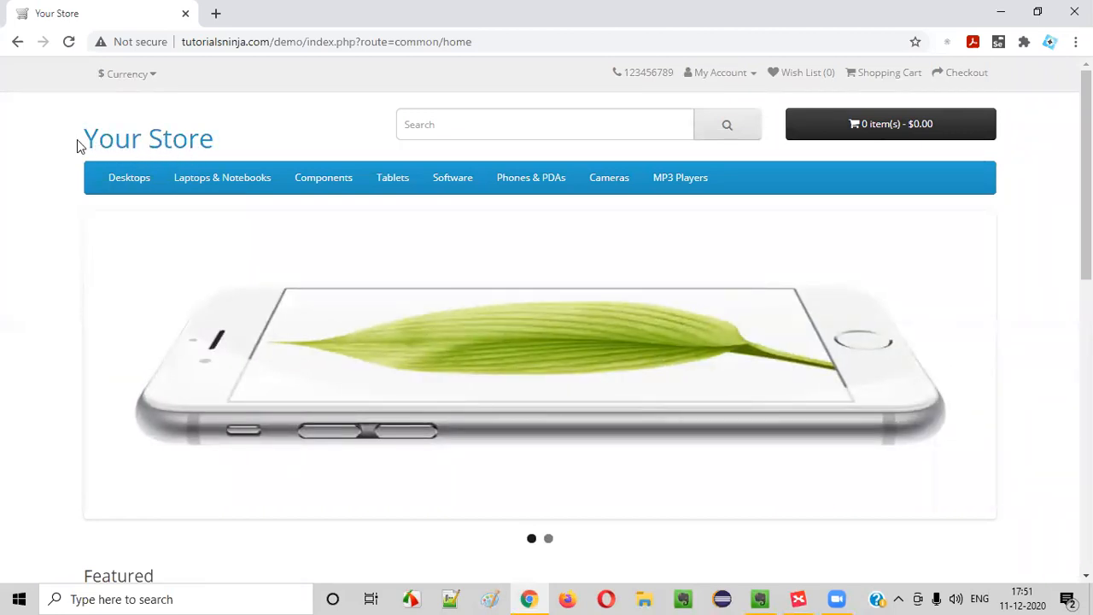
Select the site name in the web address, then return to the TutorialsNinja mind map
double_click(246, 41)
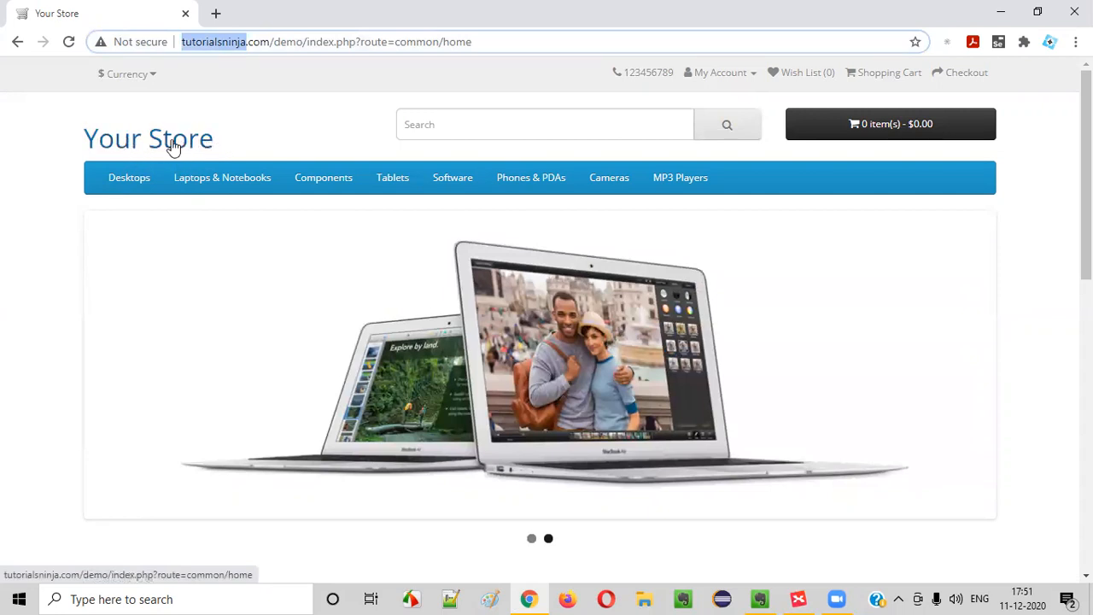
left_click(36, 161)
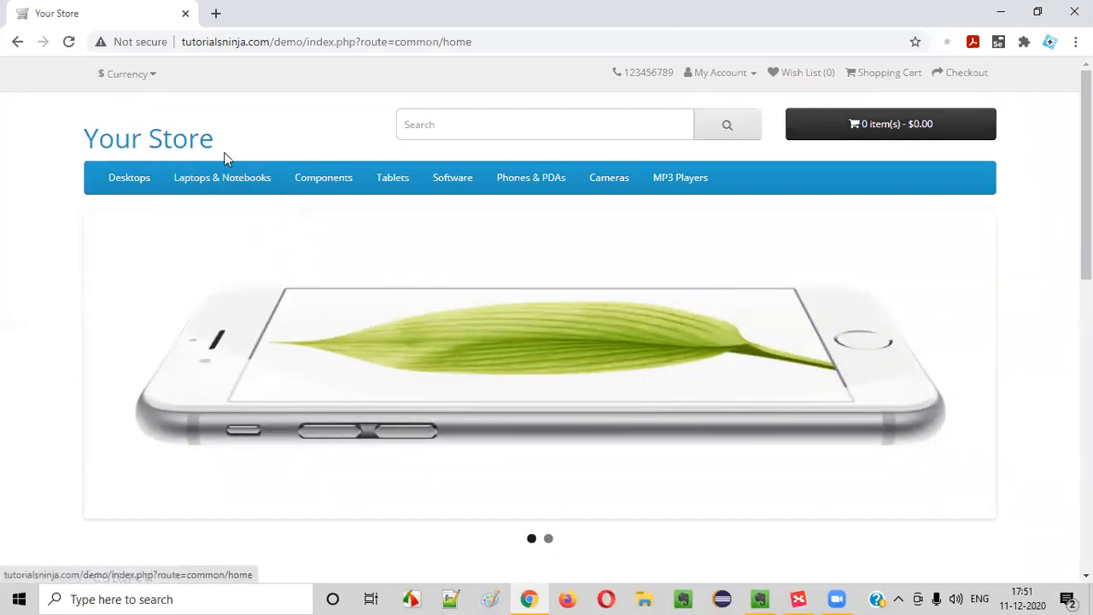
left_click(799, 599)
scroll(699, 261, "up", 1)
scroll(672, 262, "down", 3)
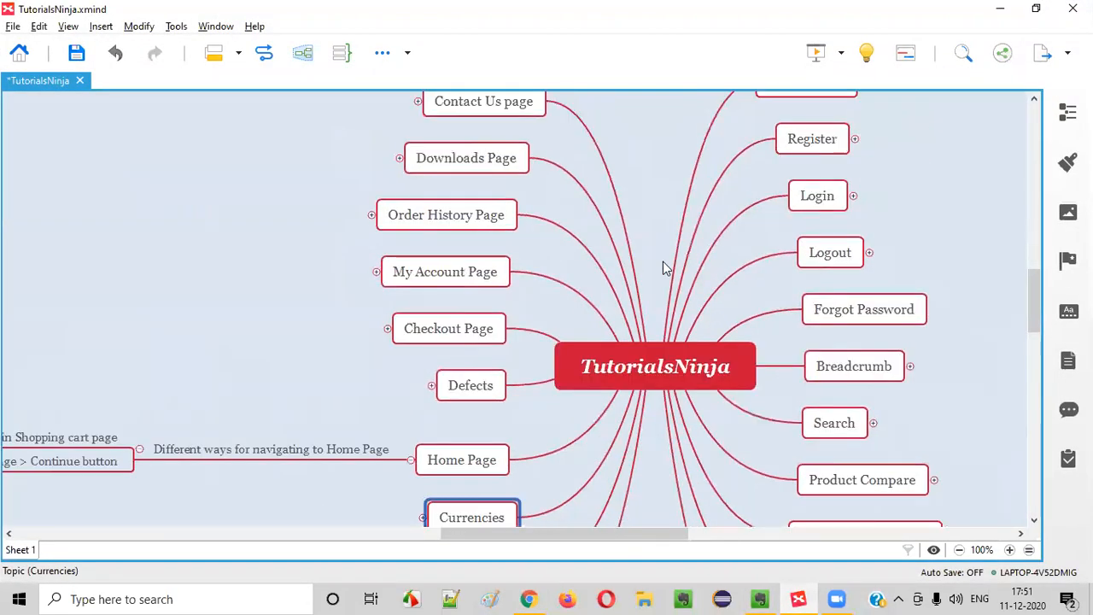
Add sibling defect 'Name of the store in not mentioned, instead Your Store text is displayed' under Defects
scroll(664, 267, "down", 2)
left_click(436, 255)
left_click(431, 255)
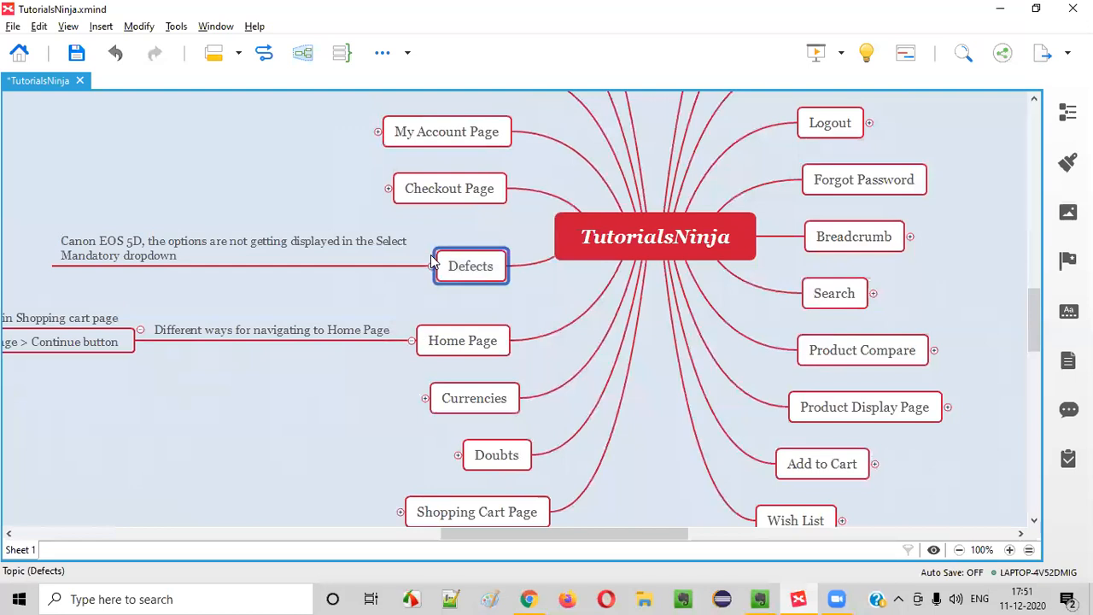
left_click(241, 255)
key("Return")
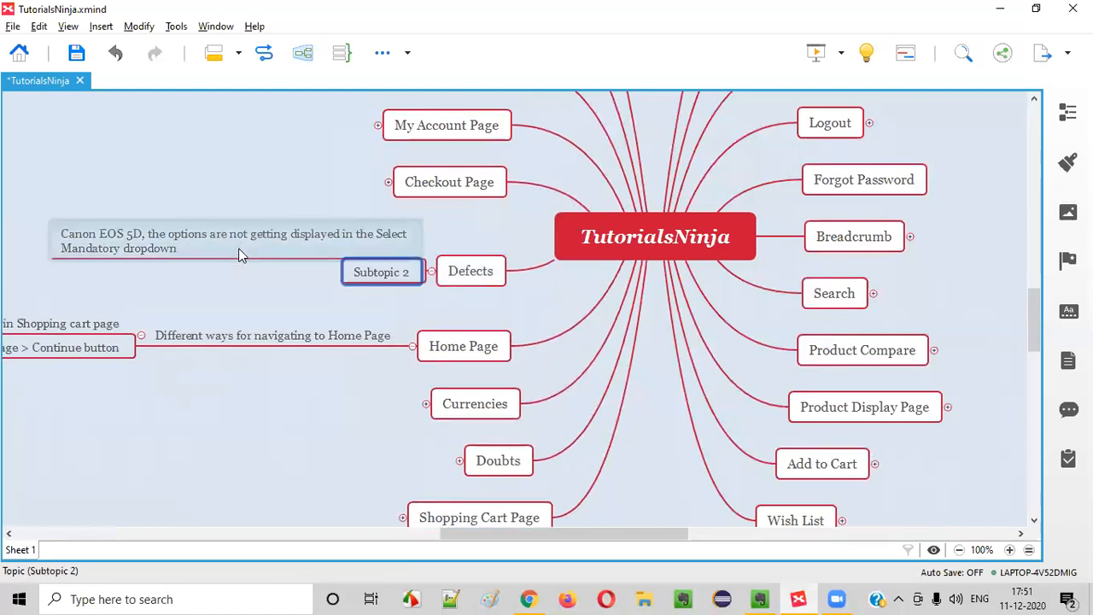
type("N")
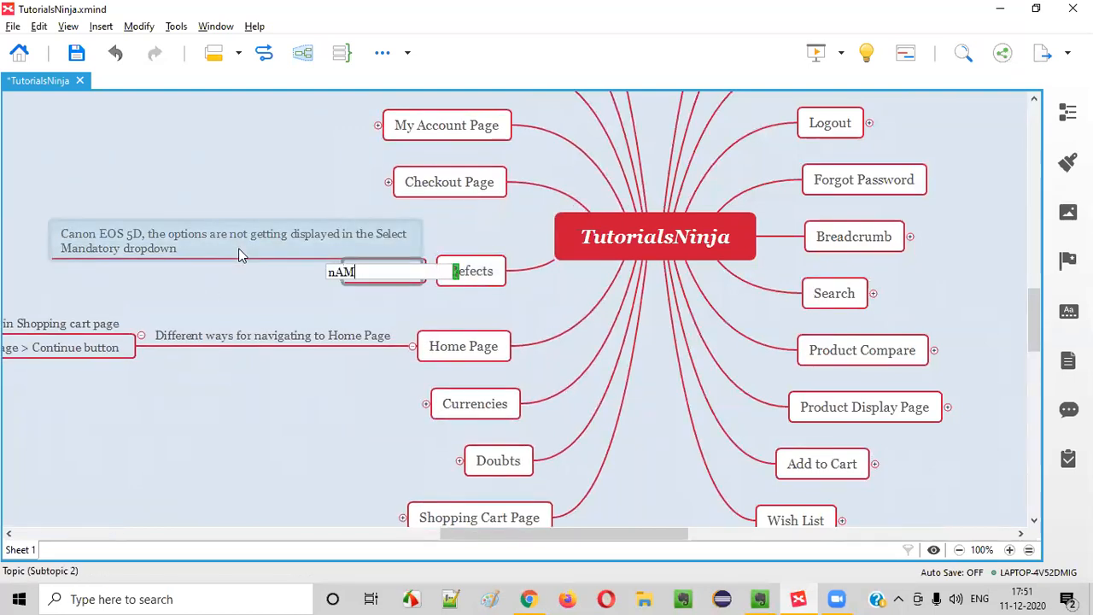
type("A")
key("BackSpace")
type("ame of t")
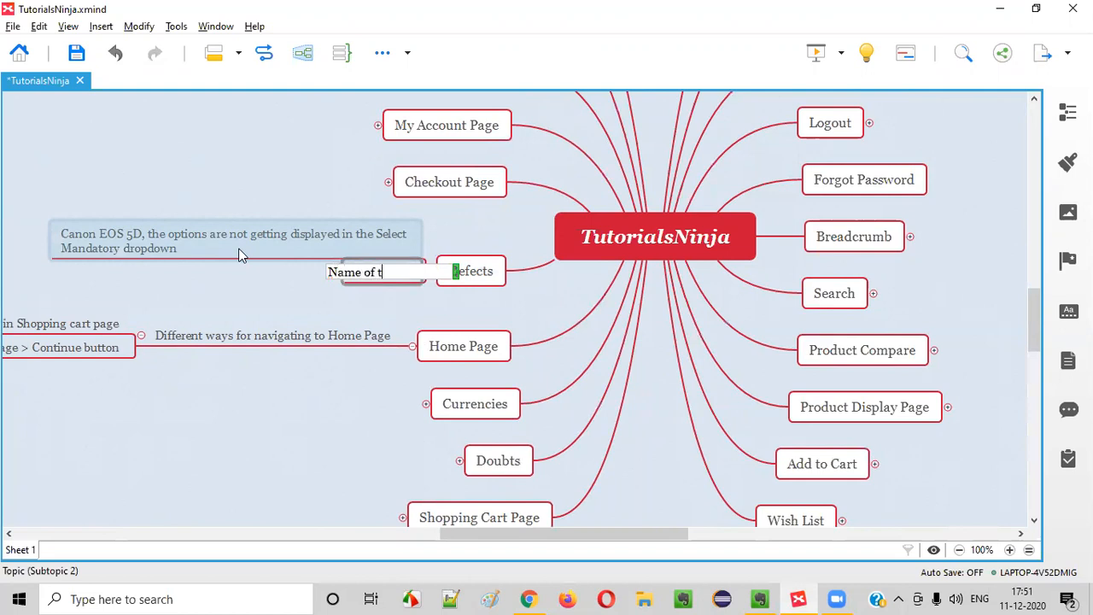
type("he store in")
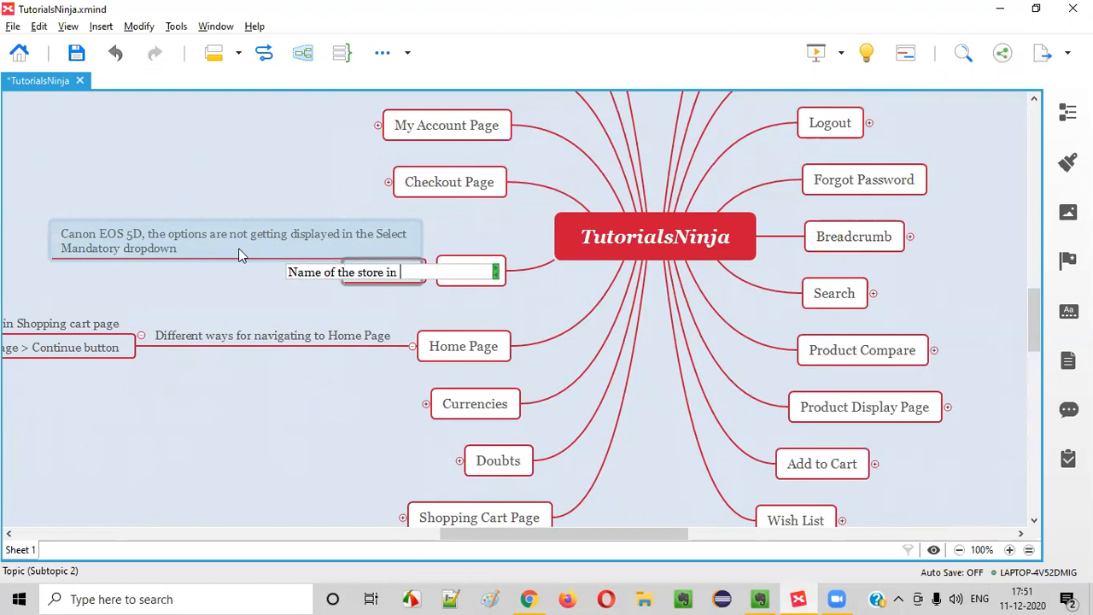
type(" not mentione")
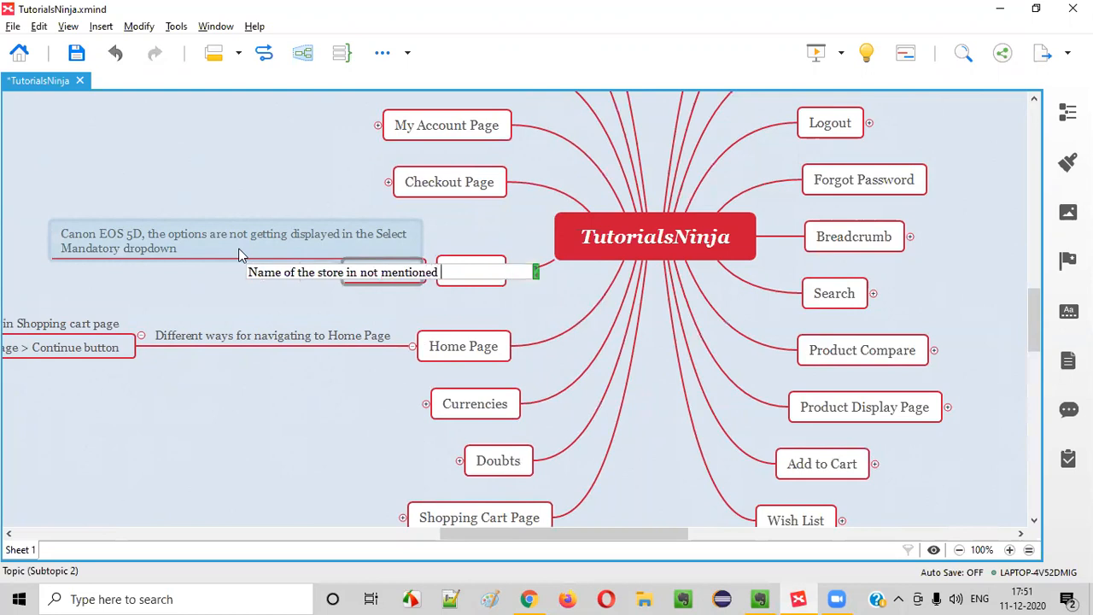
type("d ")
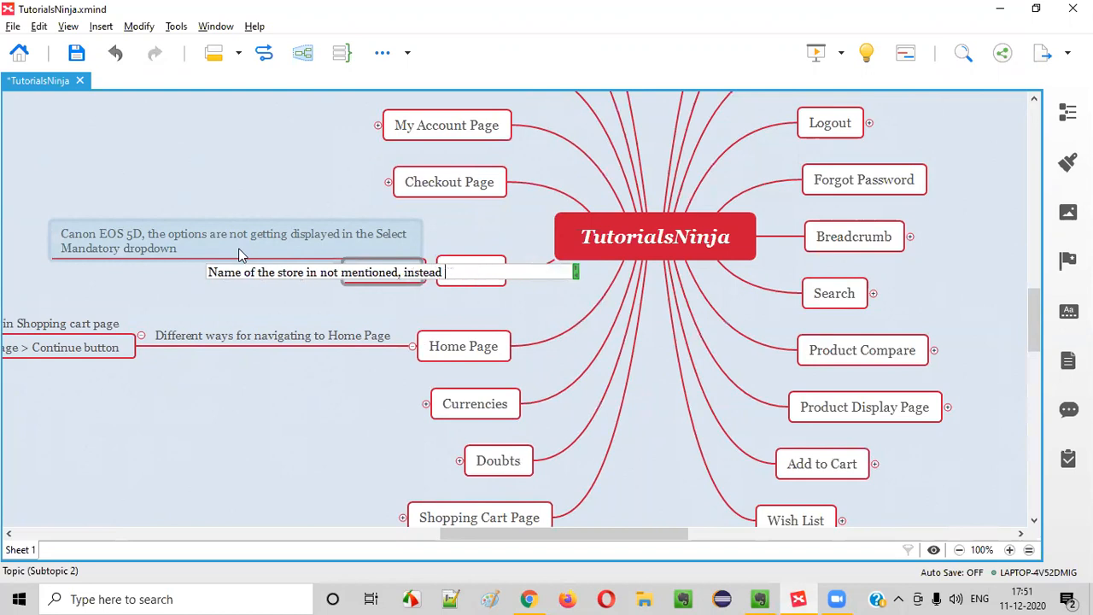
type("Your Store text")
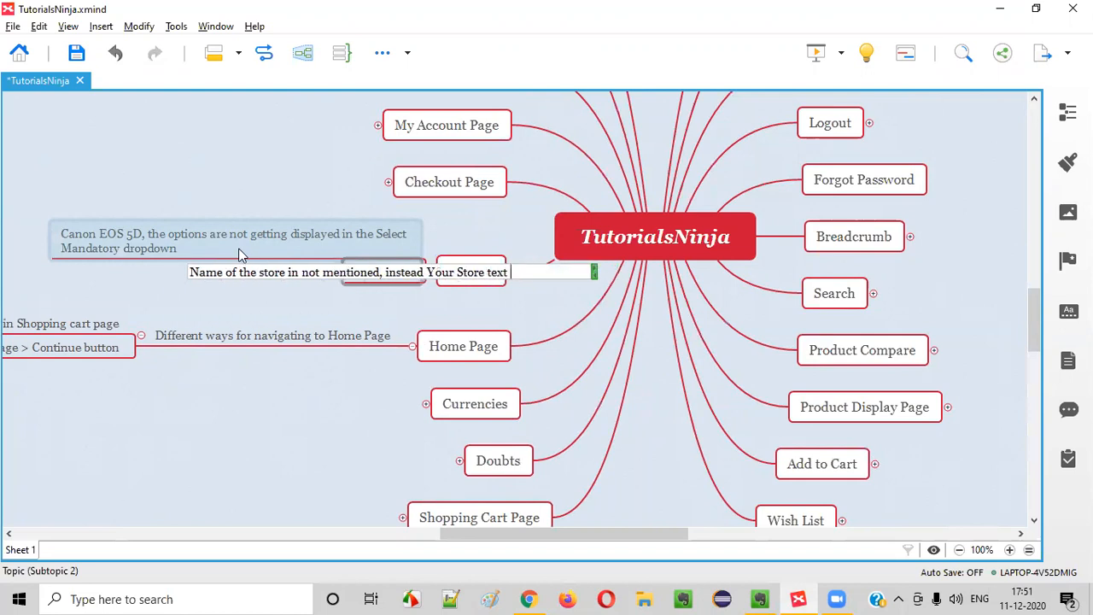
type(" is displayed")
key("Return")
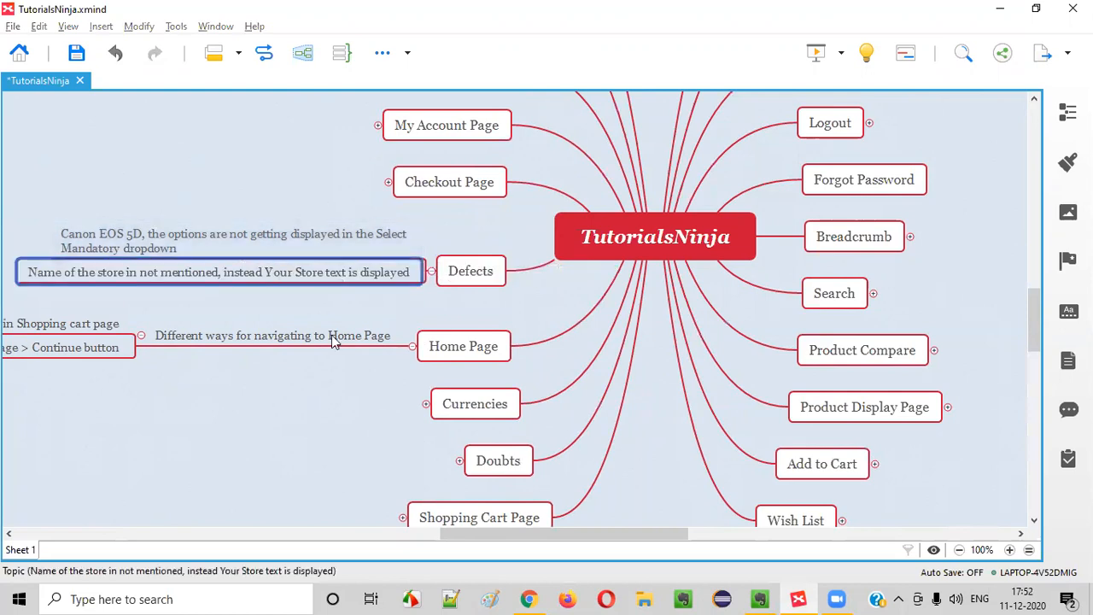
key("alt+Tab")
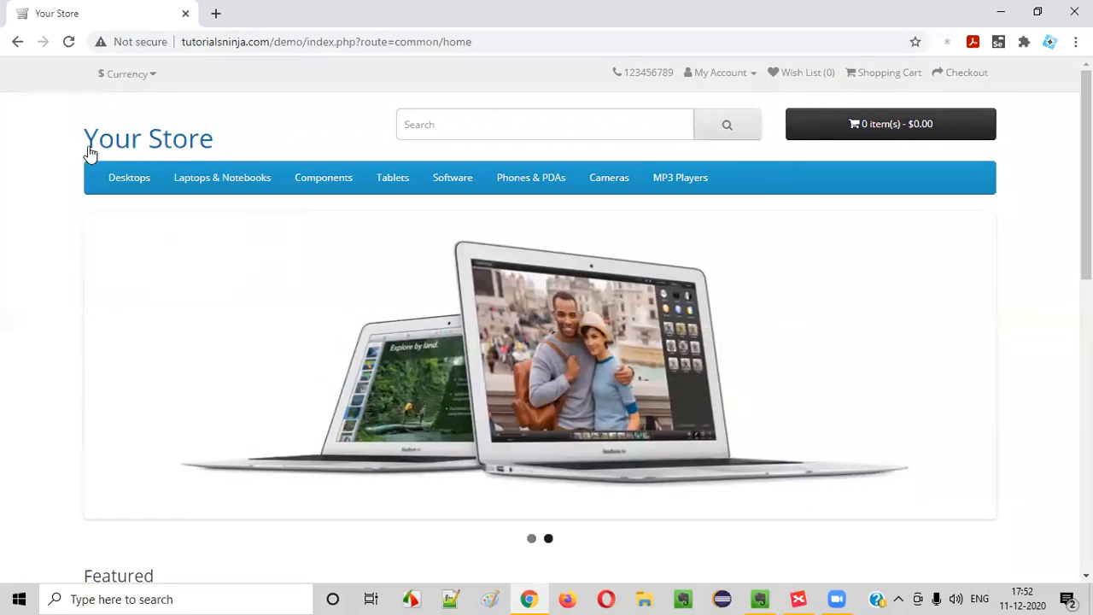
Recheck the site name in the store's address, then select the Canon EOS 5D defect in XMind
double_click(243, 41)
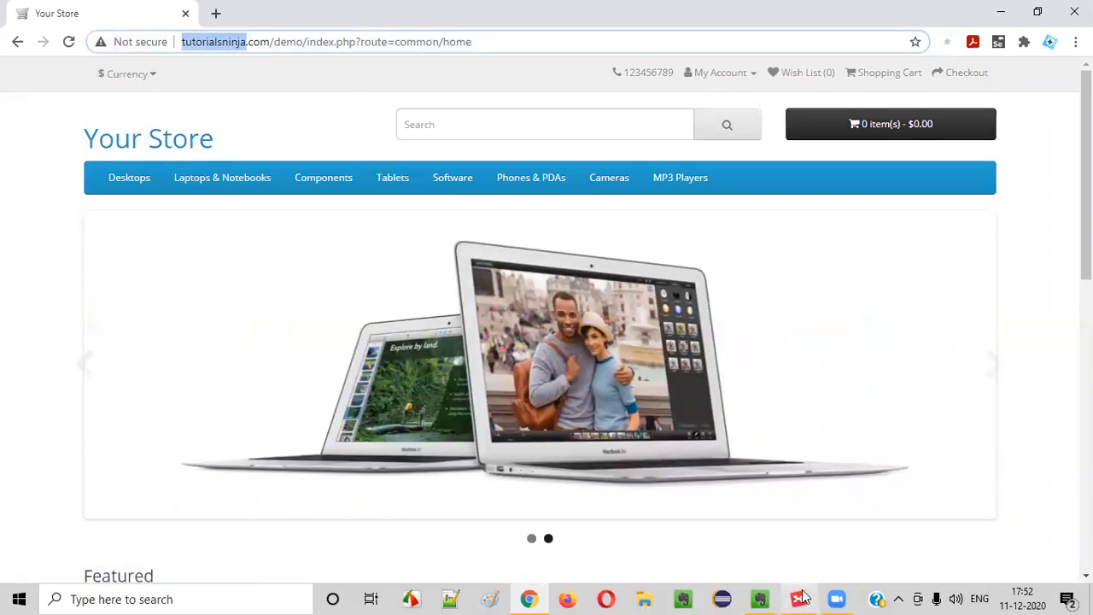
key("alt+Tab")
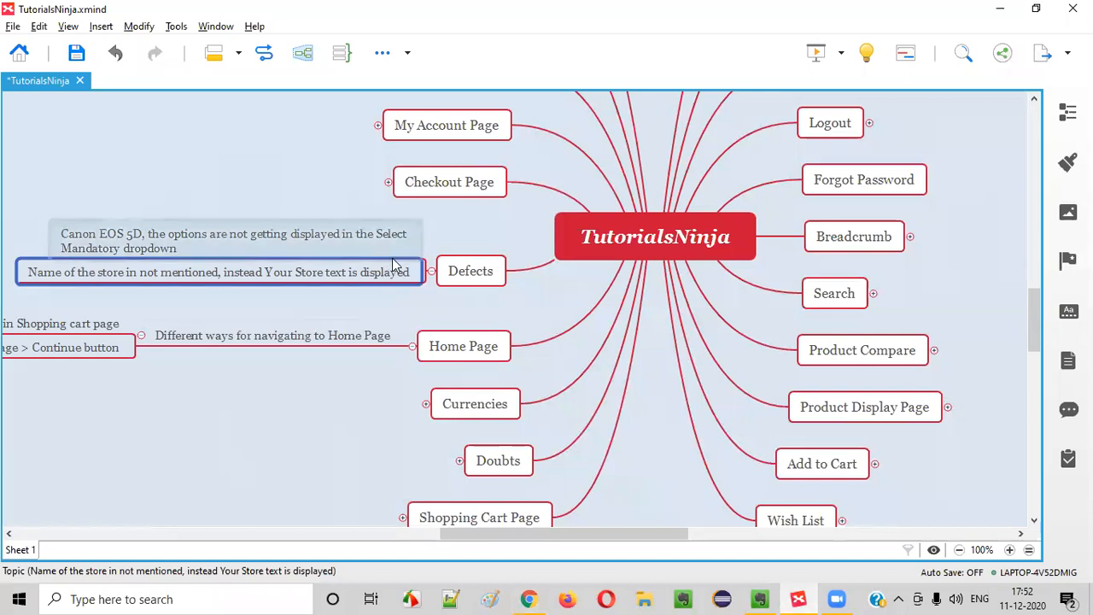
left_click(368, 247)
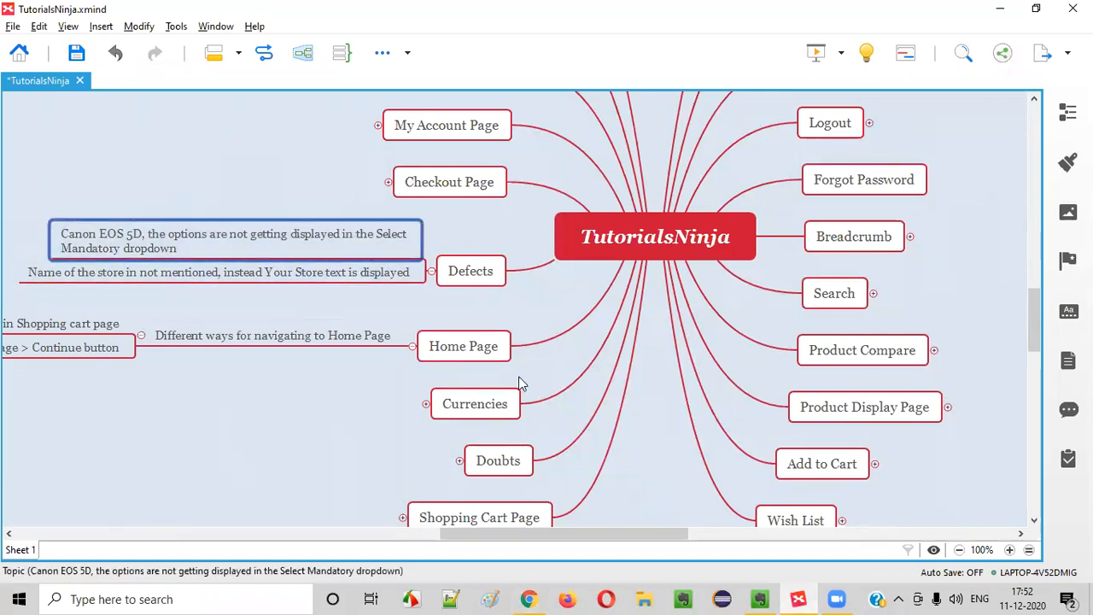
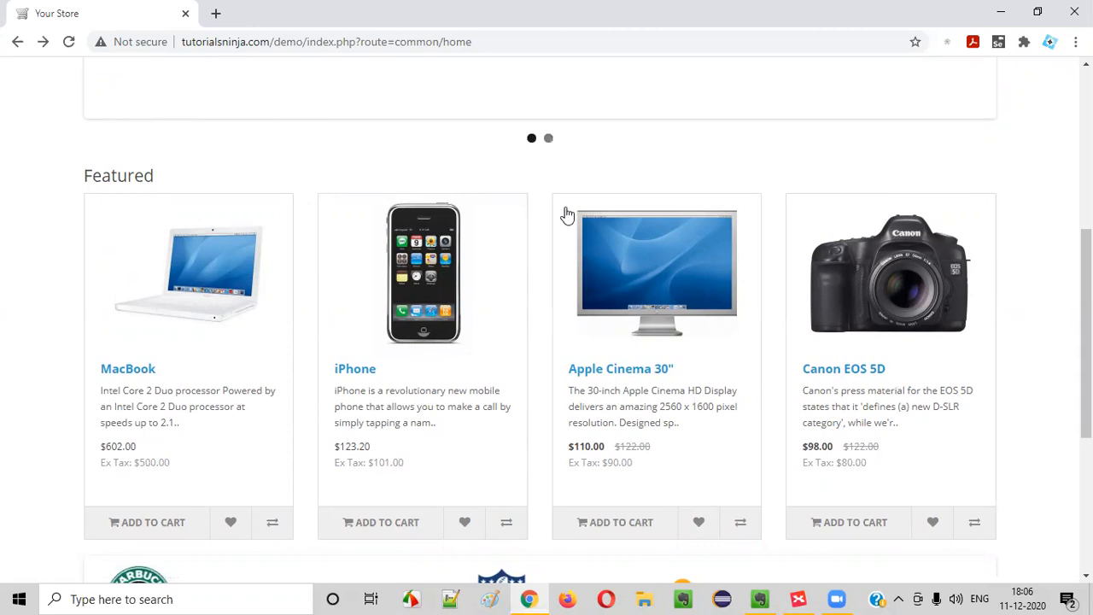
Highlight the site address and the Featured heading on the store's home page
double_click(211, 43)
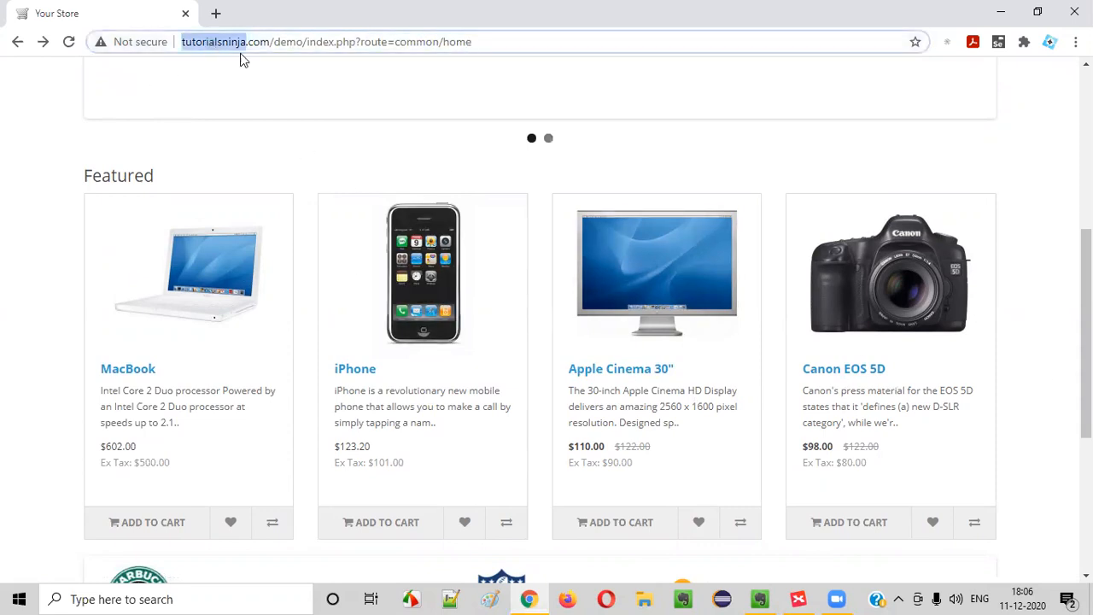
left_click(24, 292)
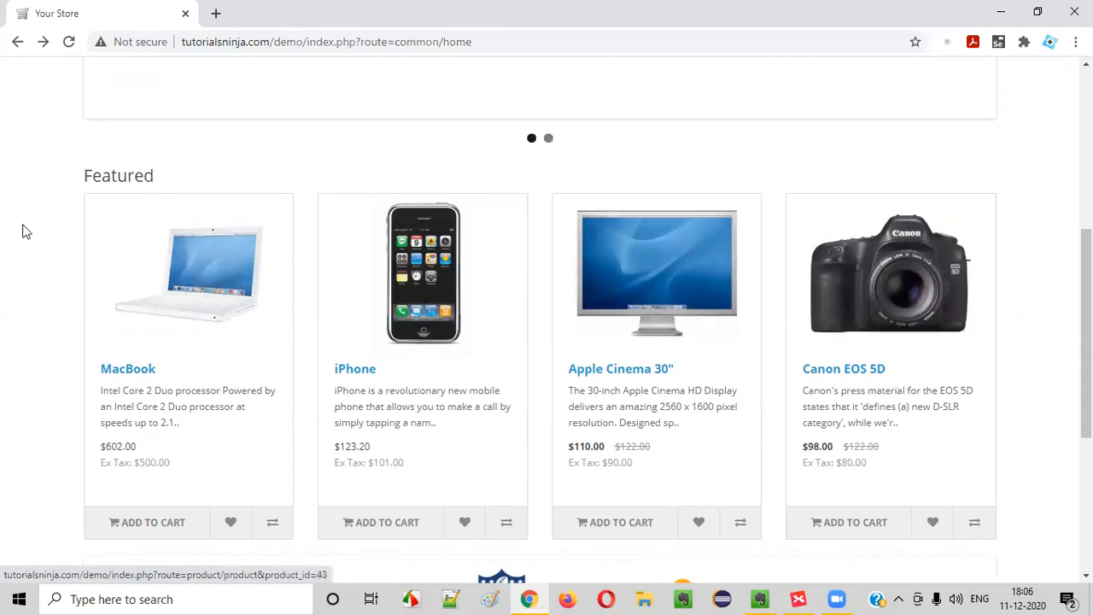
left_click_drag(84, 169, 208, 181)
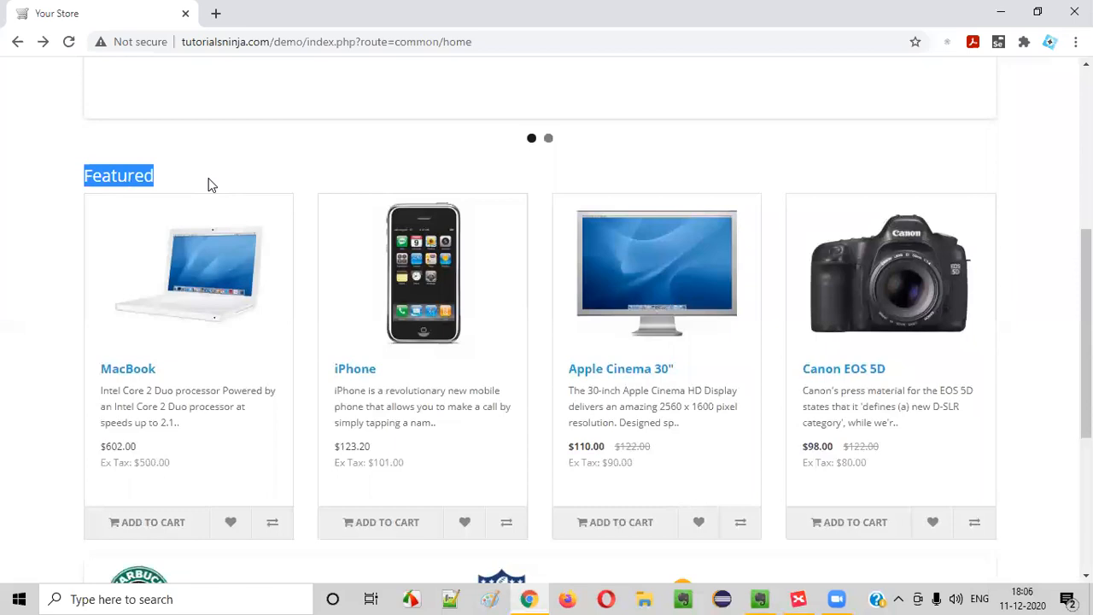
left_click(212, 185)
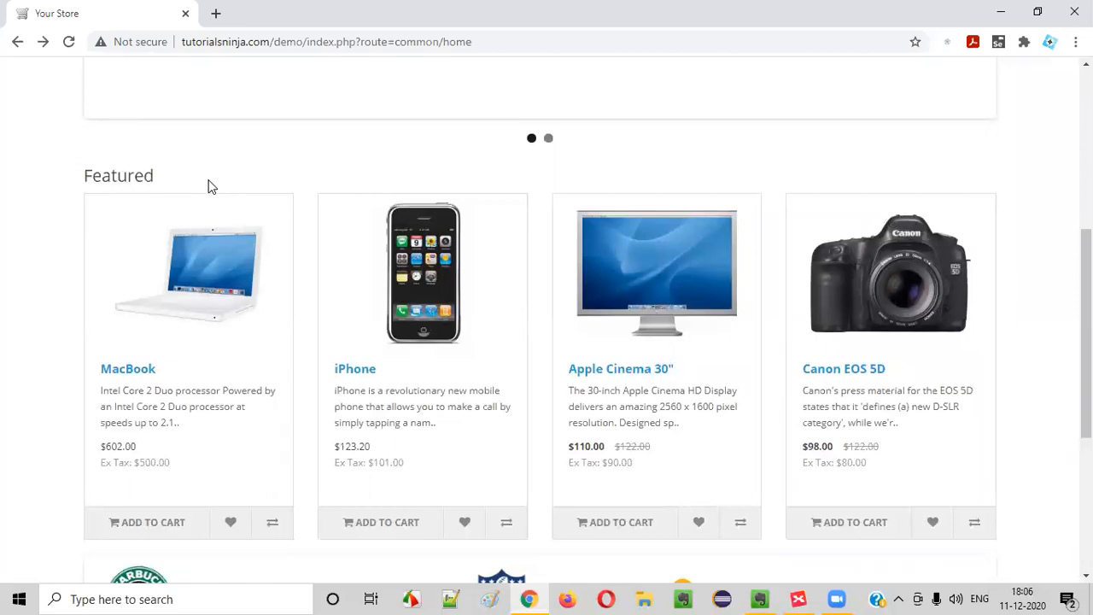
left_click_drag(85, 178, 167, 182)
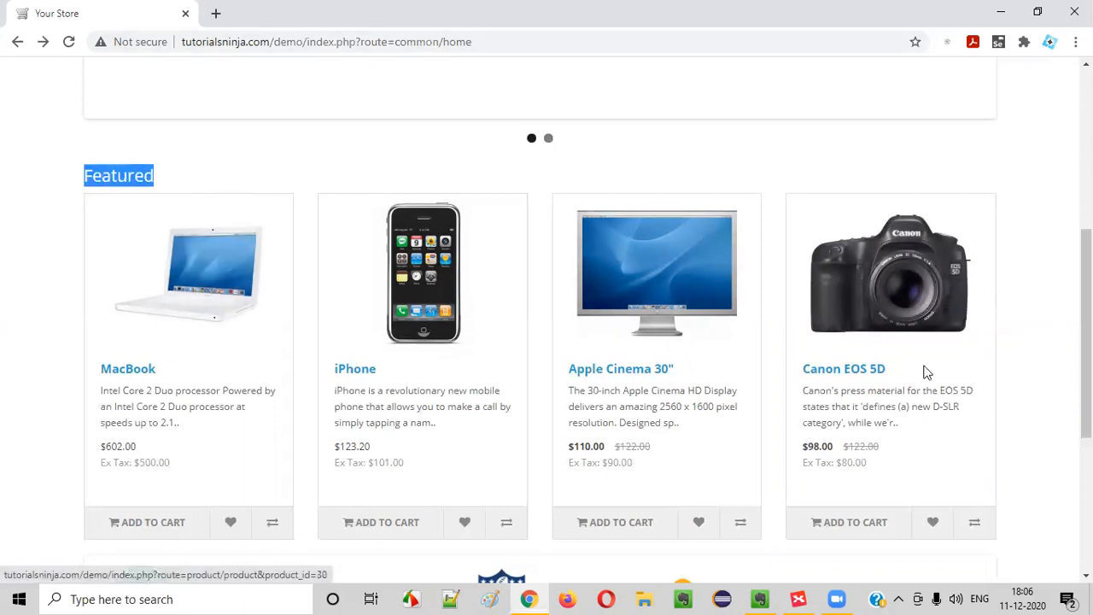
left_click_drag(270, 43, 181, 43)
left_click_drag(79, 178, 141, 159)
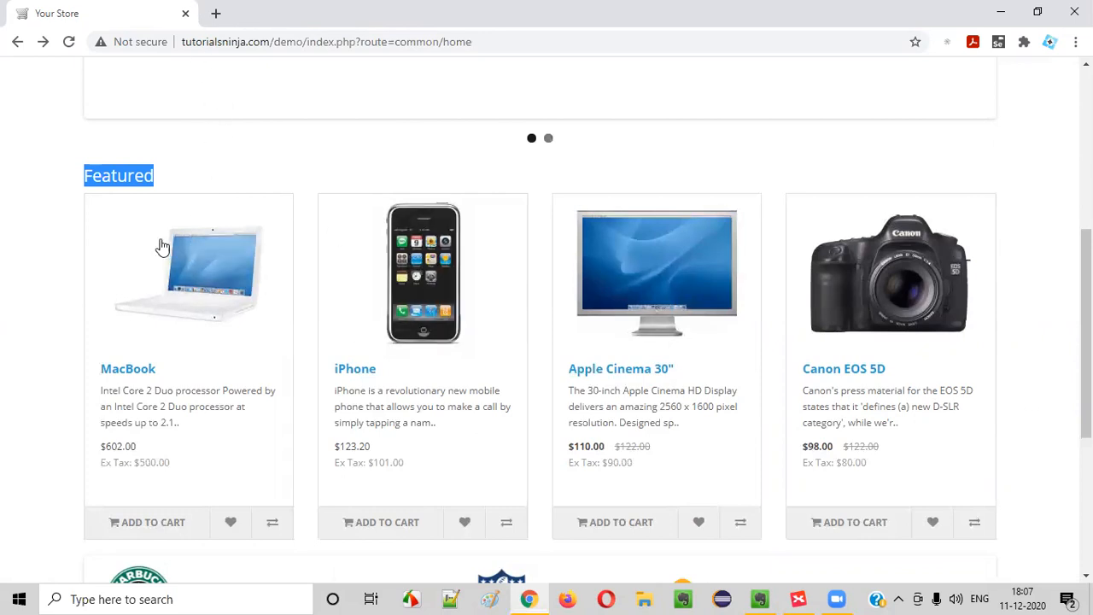
left_click(202, 175)
left_click_drag(93, 176, 192, 175)
left_click(193, 176)
Scroll through the home page's Featured products, then switch to the TutorialsNinja mind map
scroll(455, 271, "down", 1)
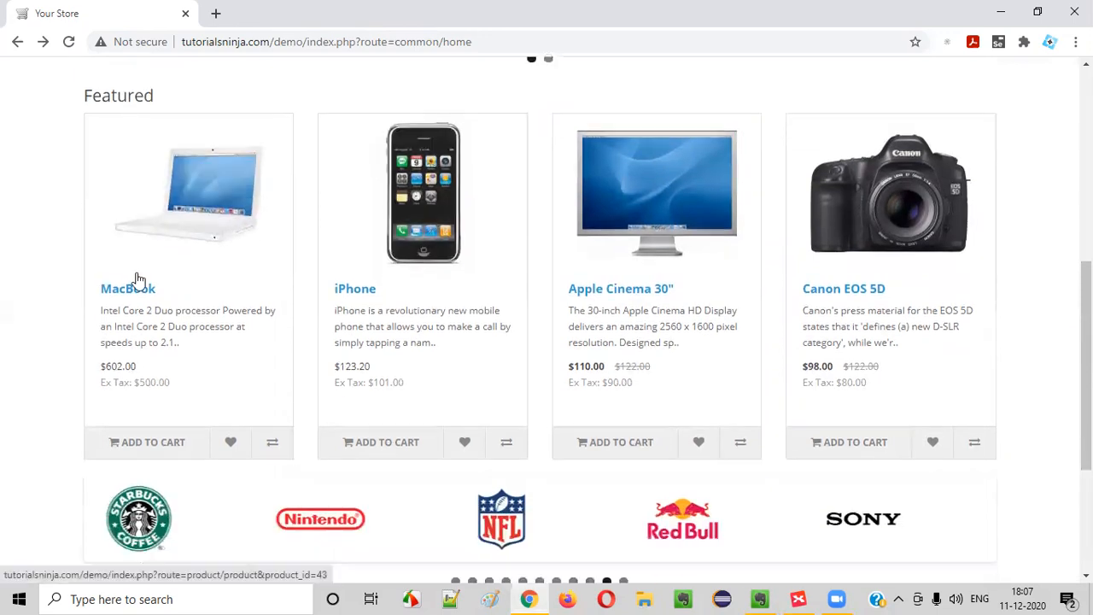
scroll(849, 415, "down", 2)
scroll(595, 249, "up", 7)
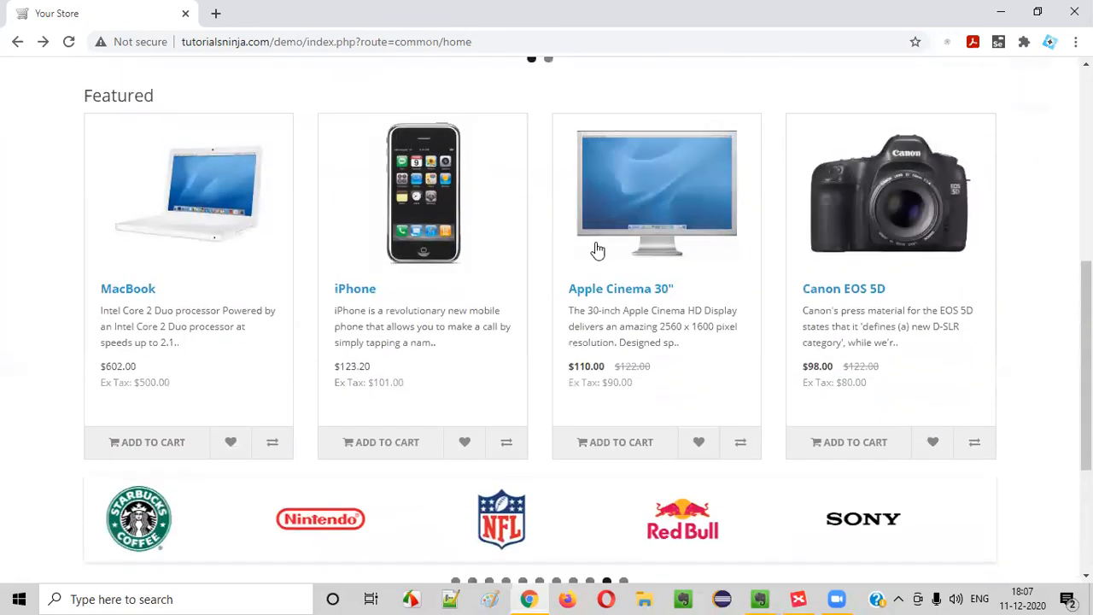
scroll(752, 538, "down", 4)
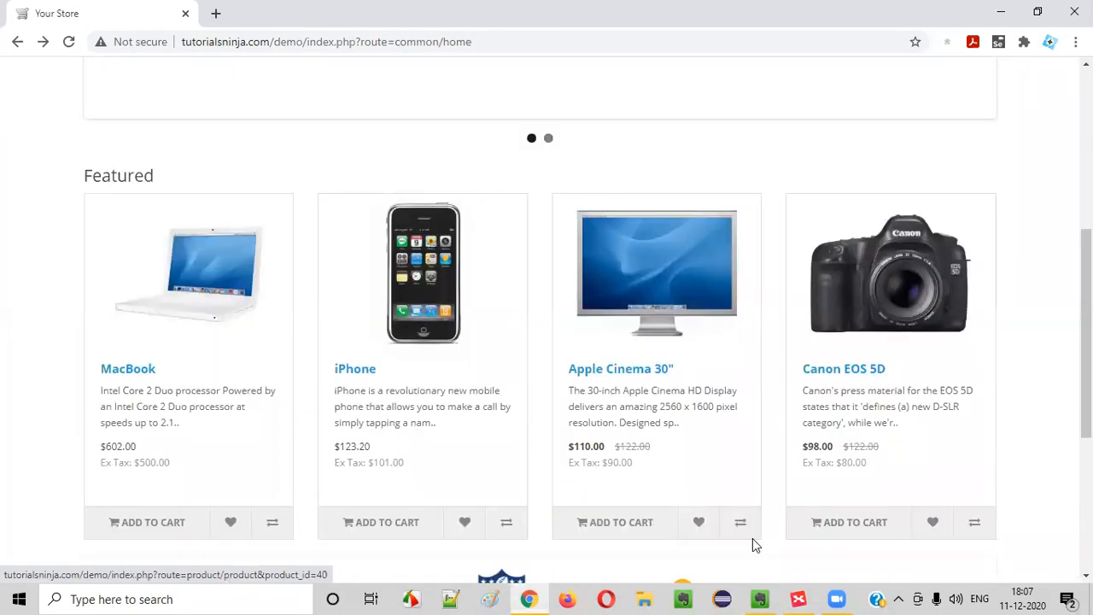
left_click(743, 513)
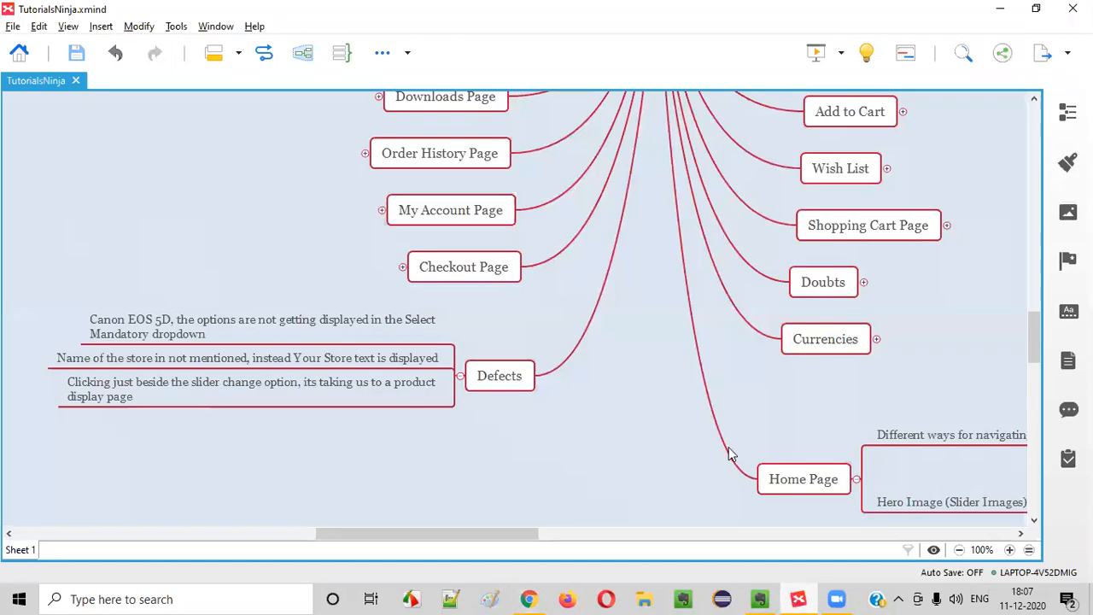
Glance at the store's Featured section, then scroll the mind map to the Home Page branch
left_click(811, 598)
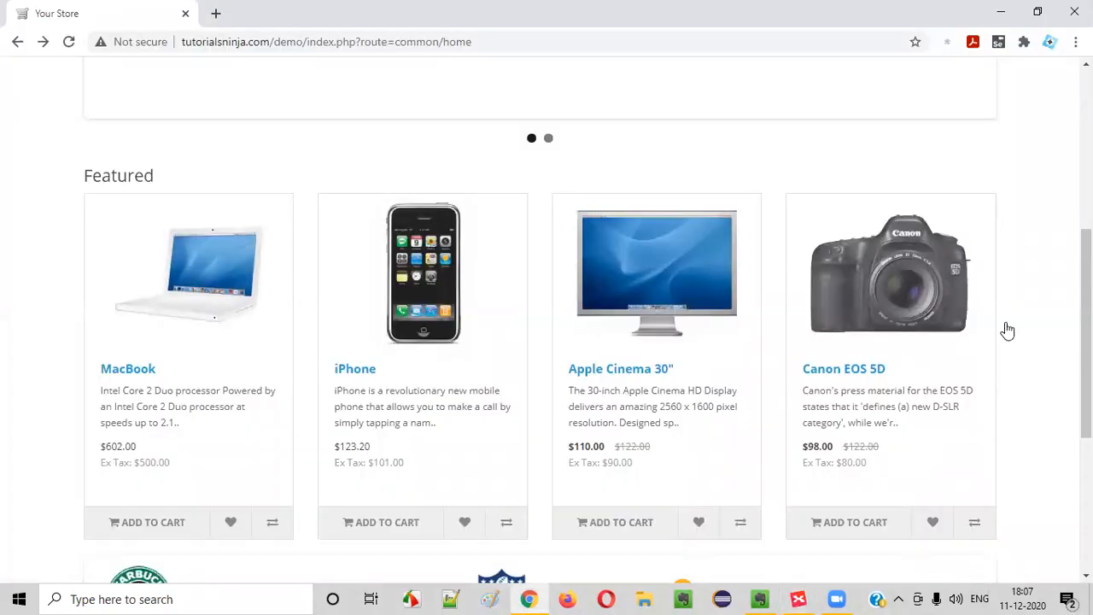
key("alt+Tab")
scroll(578, 310, "up", 3)
scroll(579, 310, "down", 3)
scroll(579, 310, "down", 1)
scroll(579, 310, "down", 3)
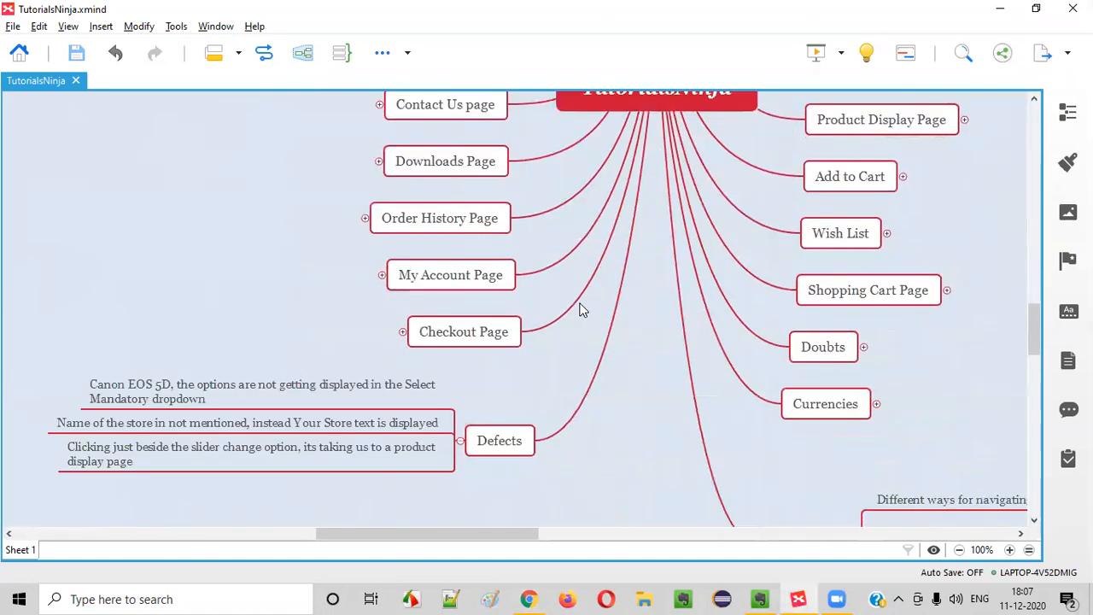
scroll(736, 329, "down", 3)
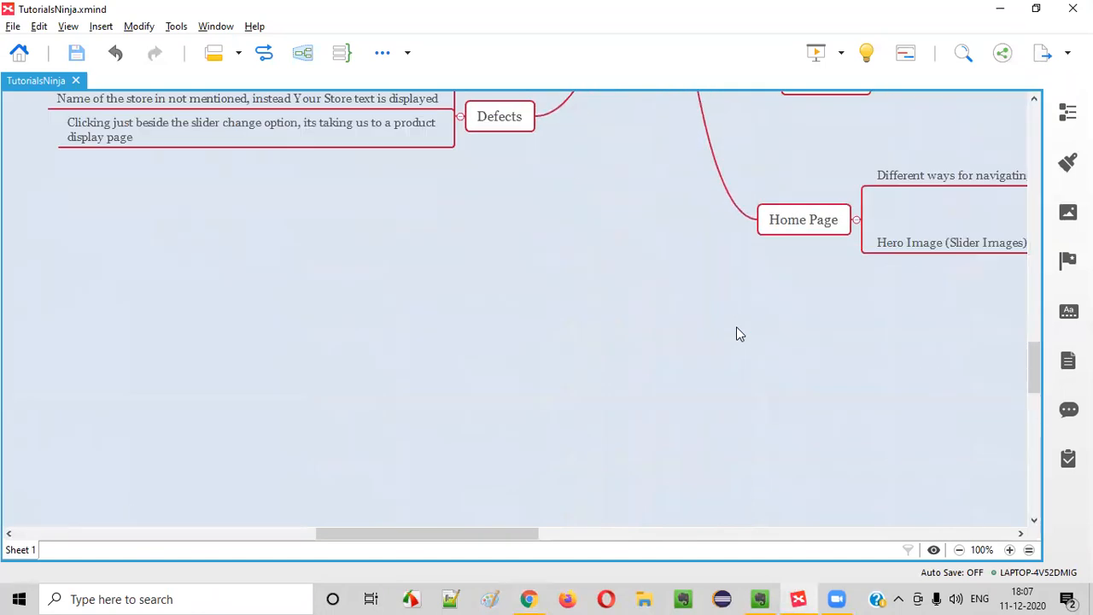
Add 'Feature Products section' below Hero Image (Slider Images), then return to the store page
left_click(928, 245)
key("Return")
type("Feat")
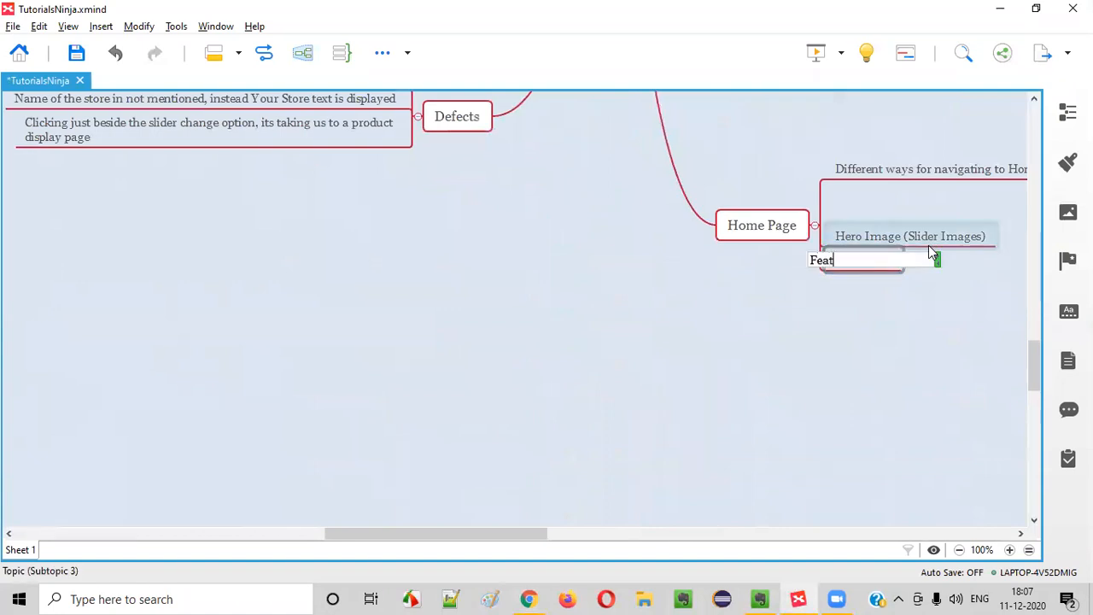
type("ure Products section")
key("Return")
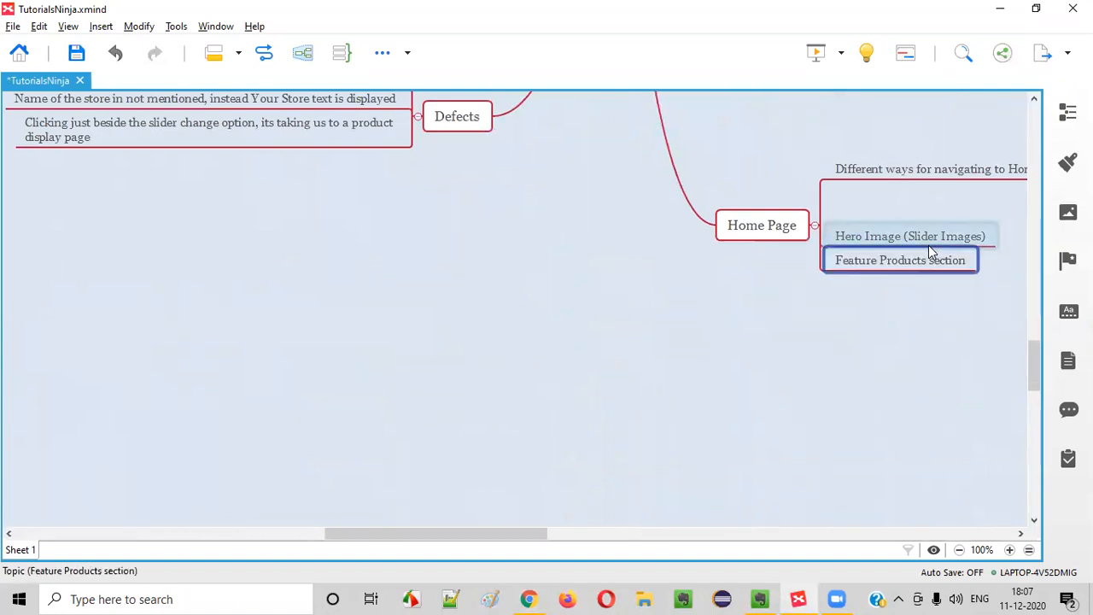
key("alt+Tab")
scroll(257, 427, "down", 1)
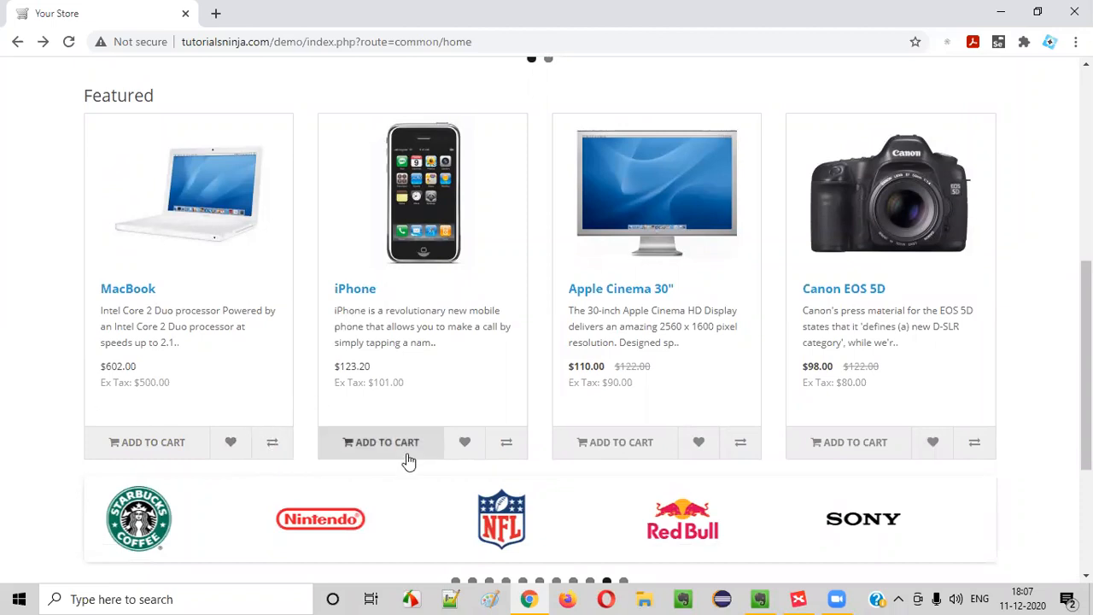
Compare the store page with the mind map, scrolling the map to the Add to Cart branch
left_click(799, 599)
scroll(435, 293, "up", 10)
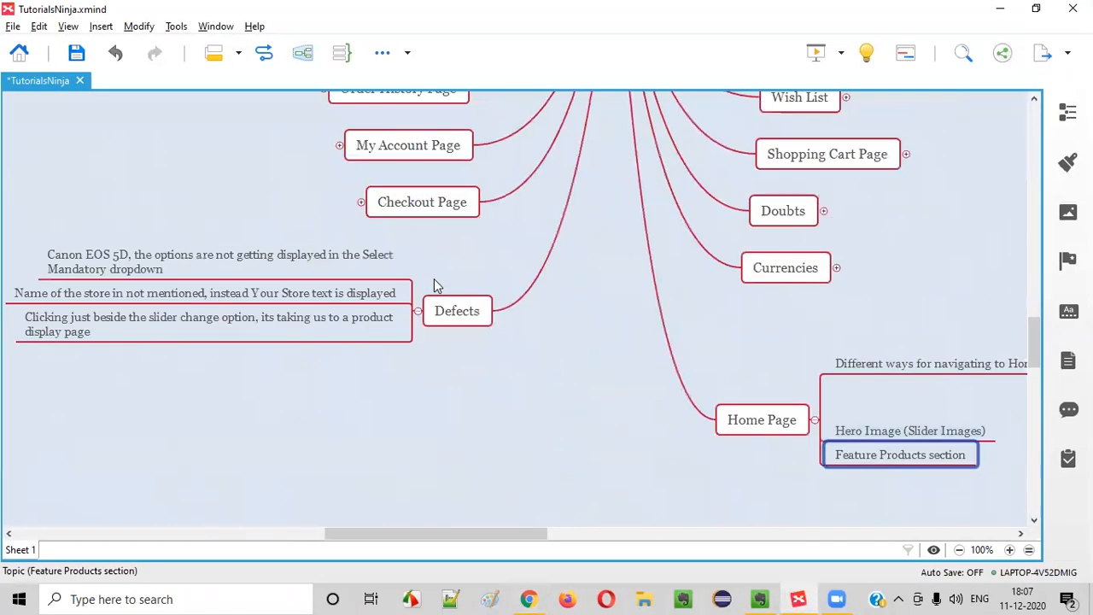
key("alt+Tab")
key("alt+Tab")
key("alt+Tab")
key("alt+Tab")
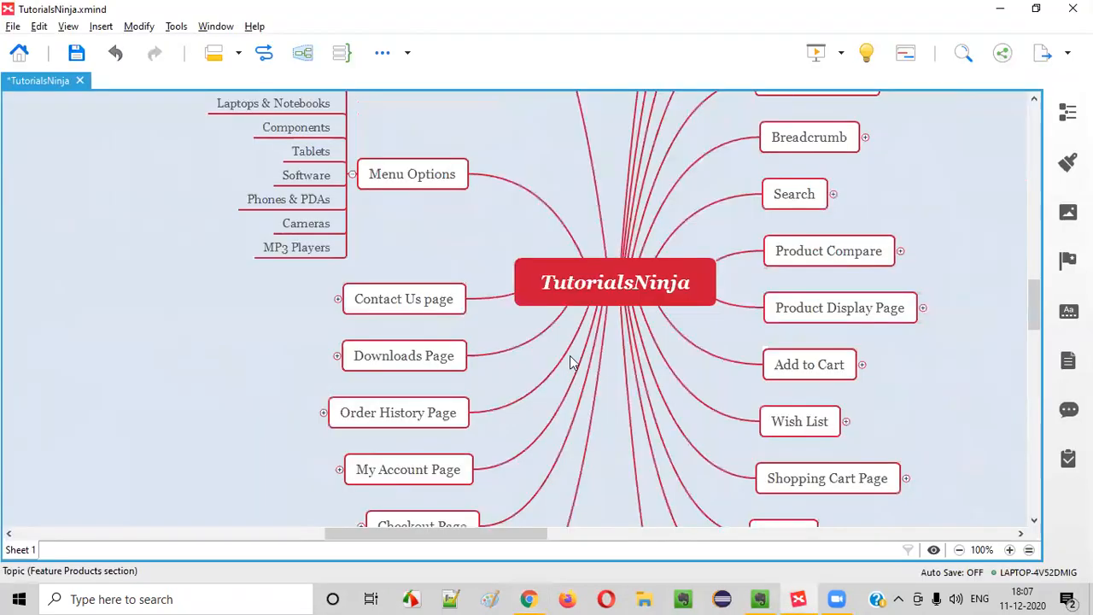
scroll(570, 361, "up", 4)
scroll(570, 361, "down", 4)
scroll(573, 362, "down", 4)
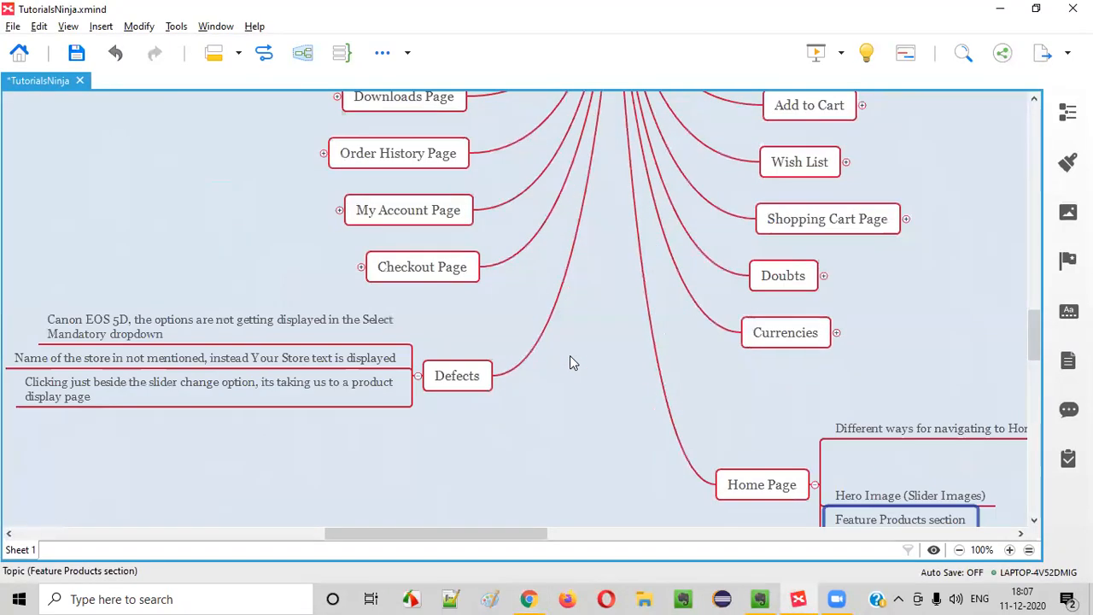
left_click(894, 219)
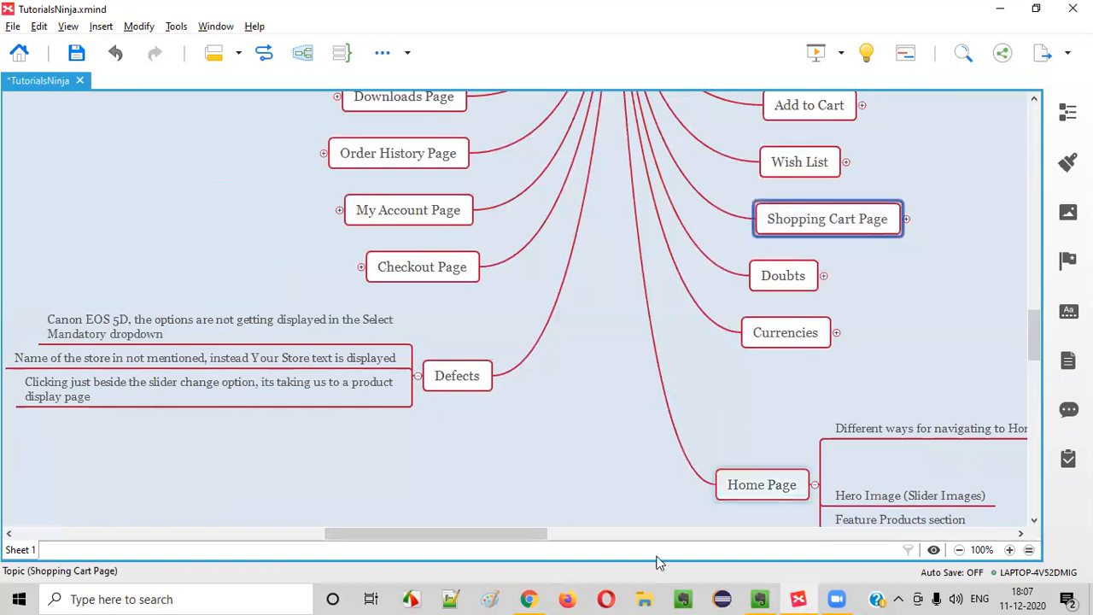
left_click_drag(520, 536, 584, 531)
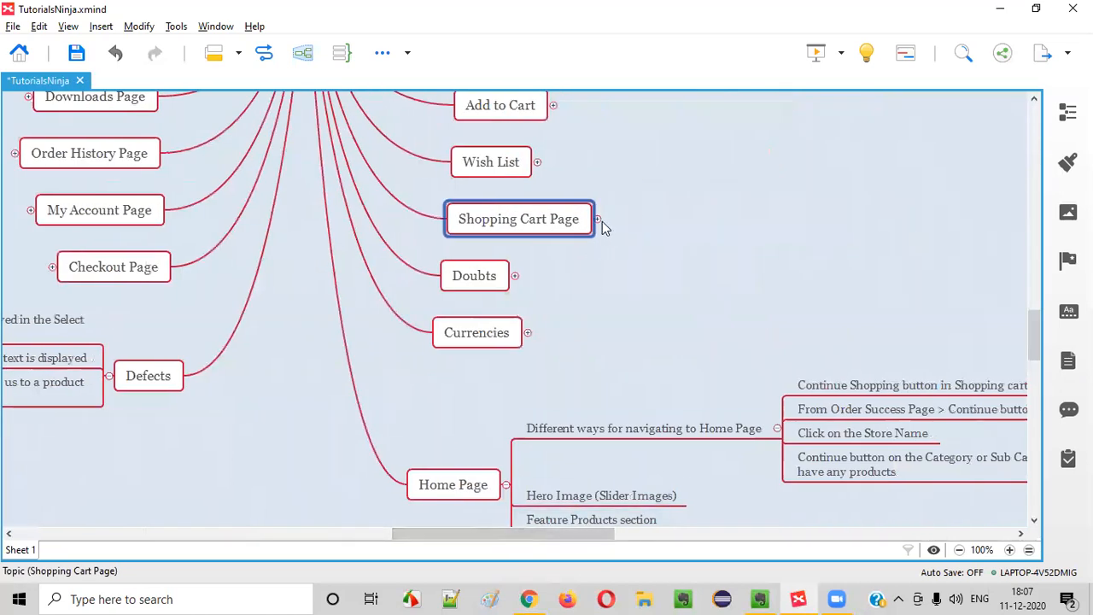
scroll(551, 376, "up", 1)
scroll(551, 376, "up", 2)
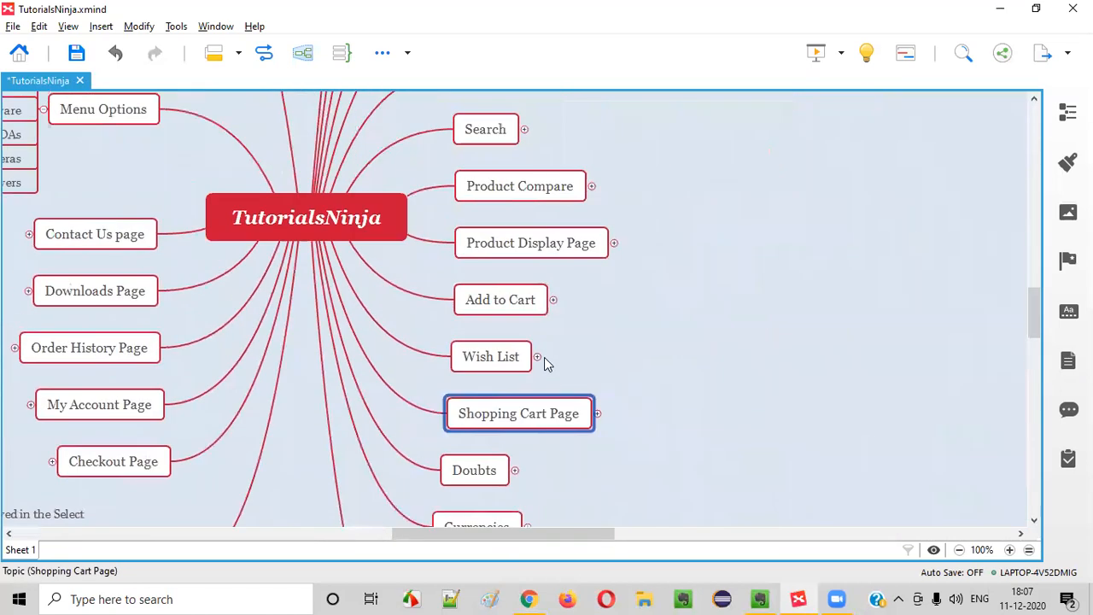
Expand the Add to Cart branch to reveal its subtopics
left_click(528, 294)
left_click(556, 307)
left_click(555, 302)
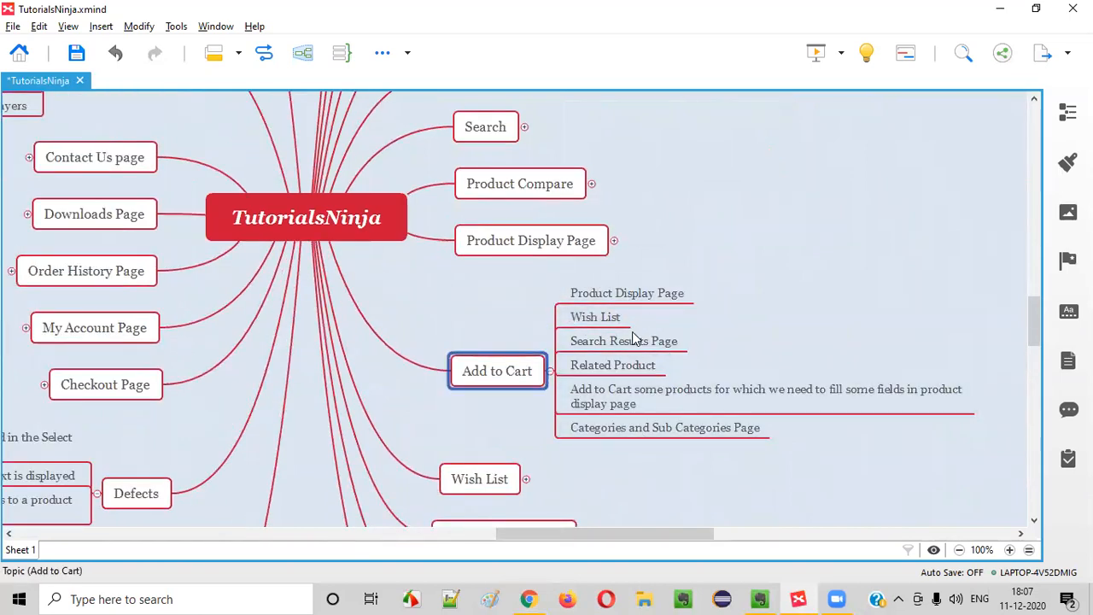
left_click(630, 434)
left_click(622, 396)
left_click(497, 379)
Review Add to Cart's subtopics: Product Display Page, Wish List, Search Results Page, Related Product, Categories and Sub Categories Page
left_click(608, 315)
left_click(613, 296)
left_click(613, 316)
left_click(615, 295)
left_click(610, 318)
left_click(608, 342)
left_click(611, 365)
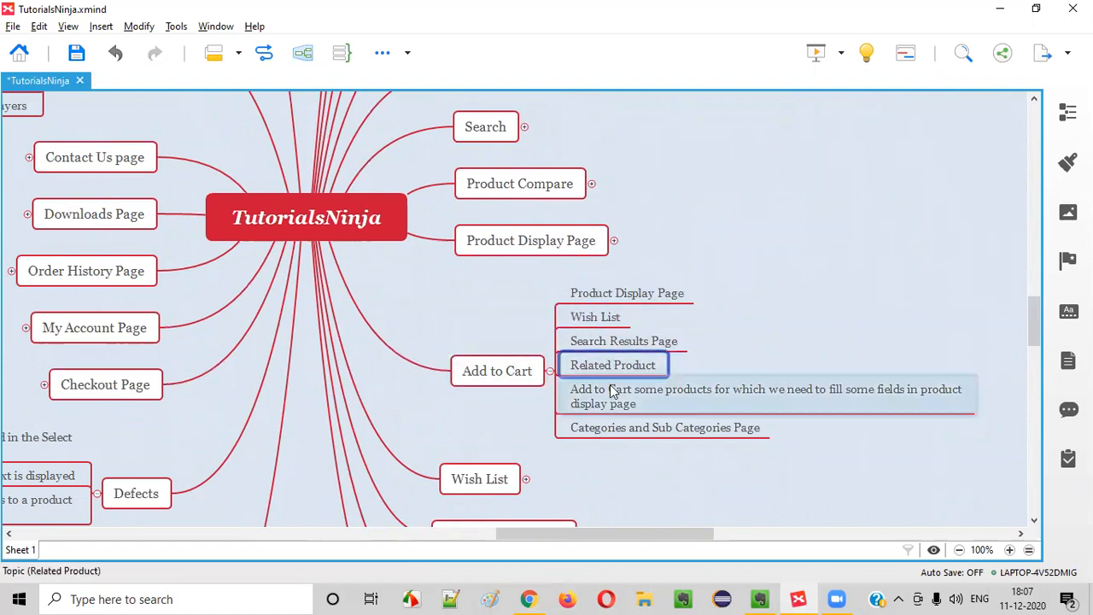
left_click(620, 316)
left_click(629, 295)
left_click(624, 317)
left_click(628, 341)
left_click(636, 366)
left_click(635, 429)
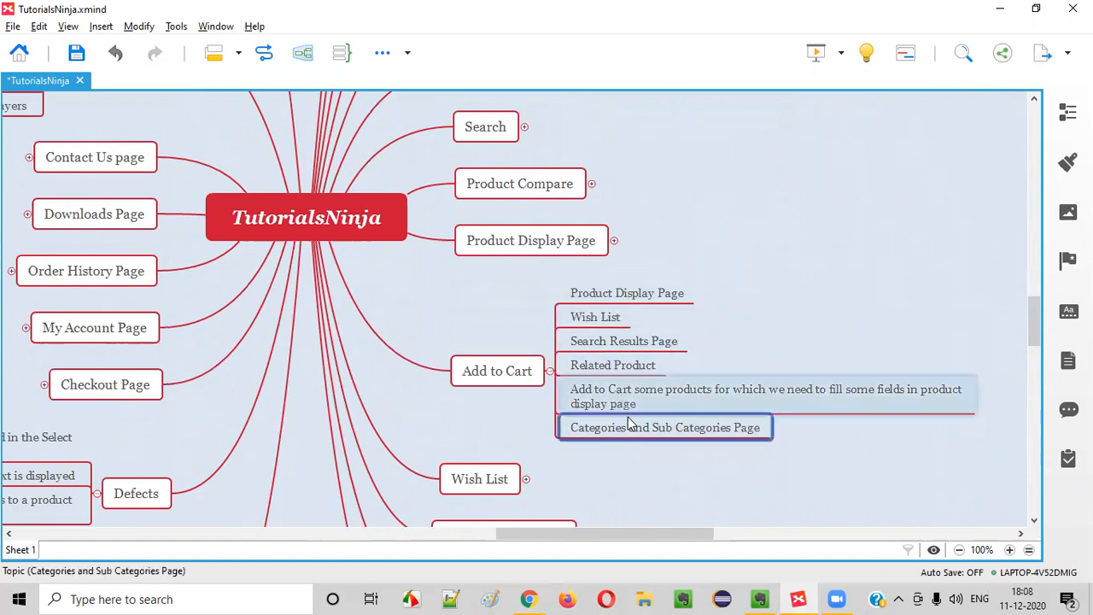
Add a 'Home Page > Featured Products' subtopic under Add to Cart, checking the store's heading
key("Return")
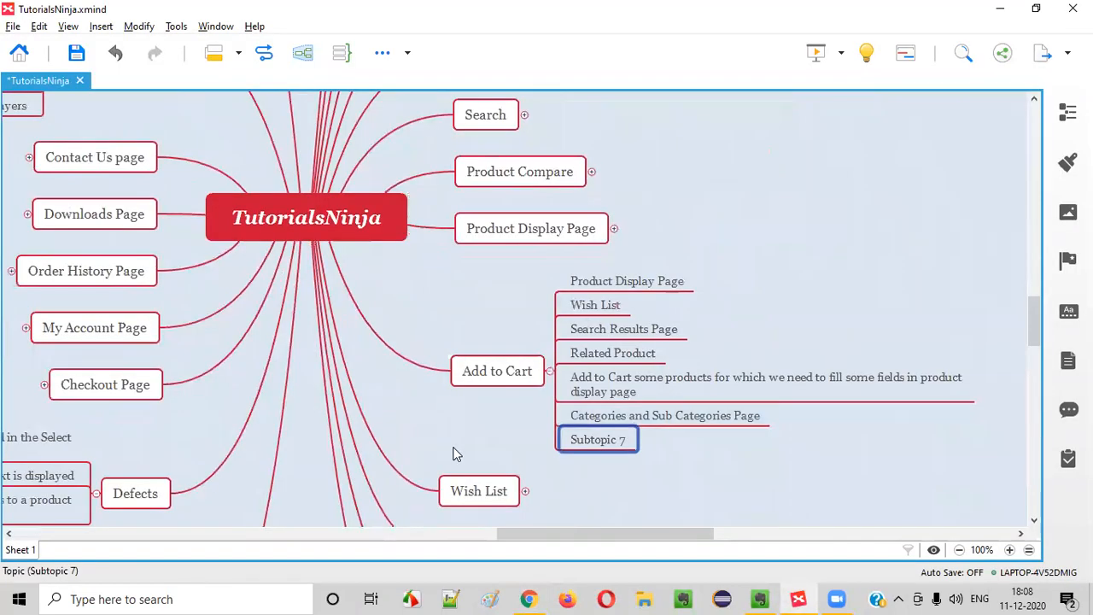
type("Fe")
key("BackSpace")
key("BackSpace")
type("Home Page > Feature")
key("alt+Tab")
key("alt+Tab")
key("BackSpace")
type("d Products")
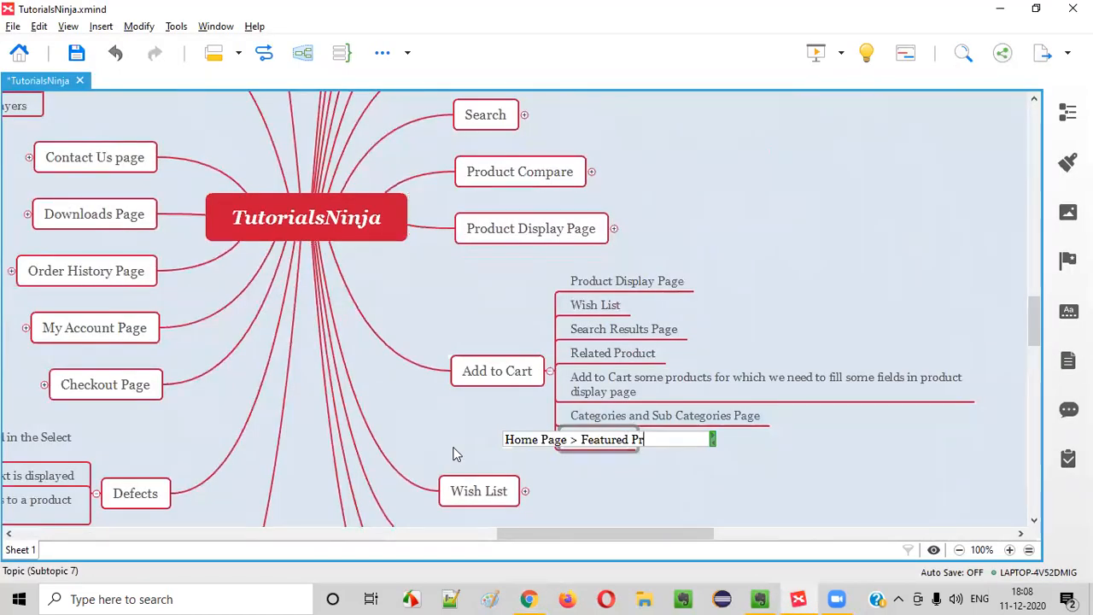
key("Return")
Expand Wish List and its Add to Wishlist option subtopics
key("alt+Tab")
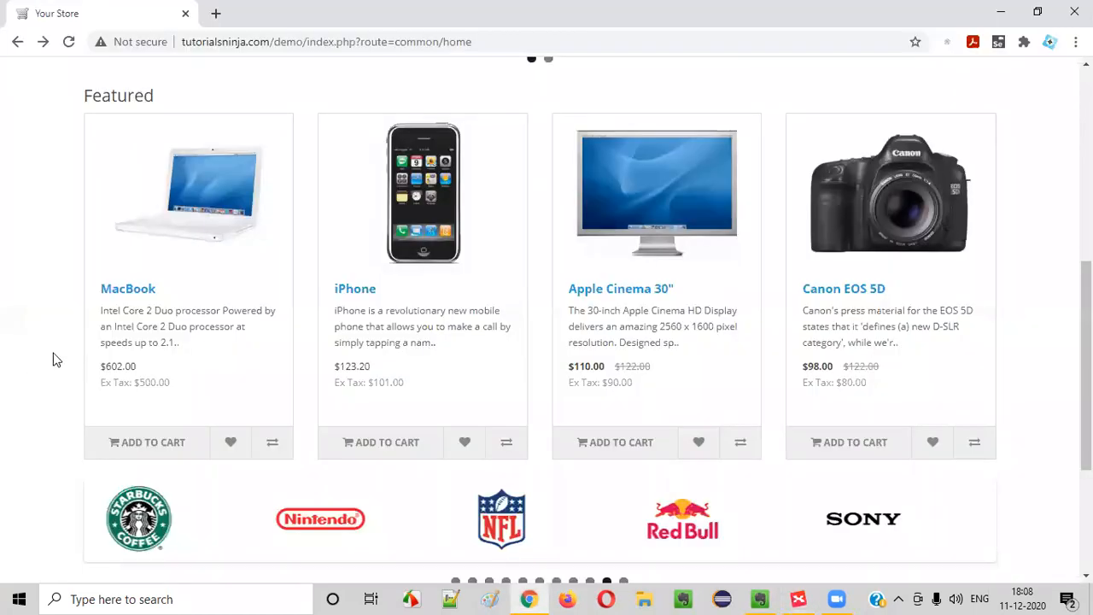
key("alt+Tab")
scroll(354, 317, "up", 3)
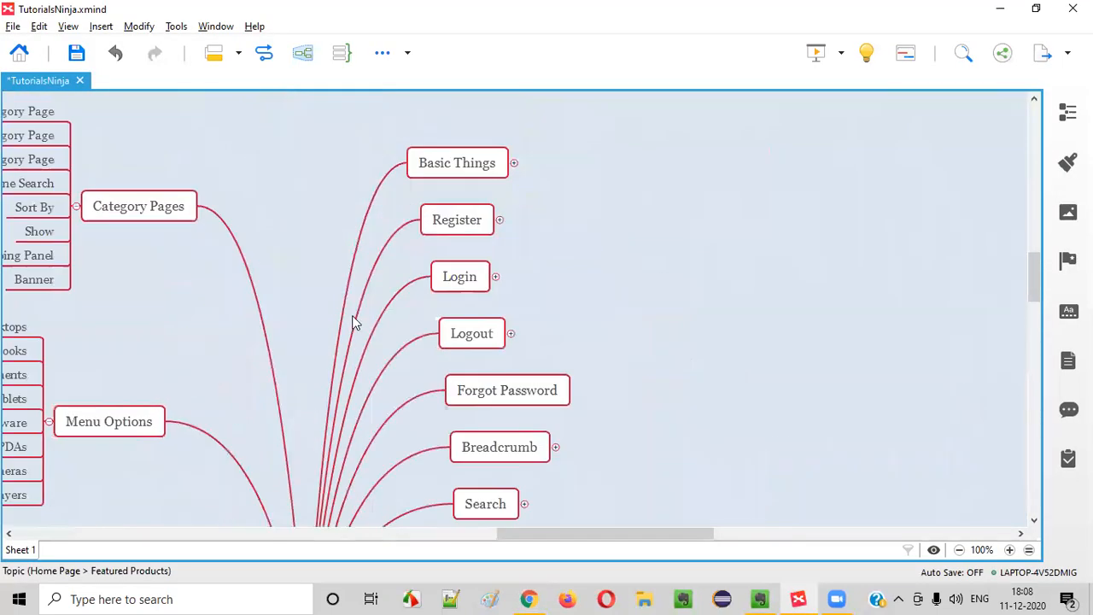
scroll(422, 305, "down", 3)
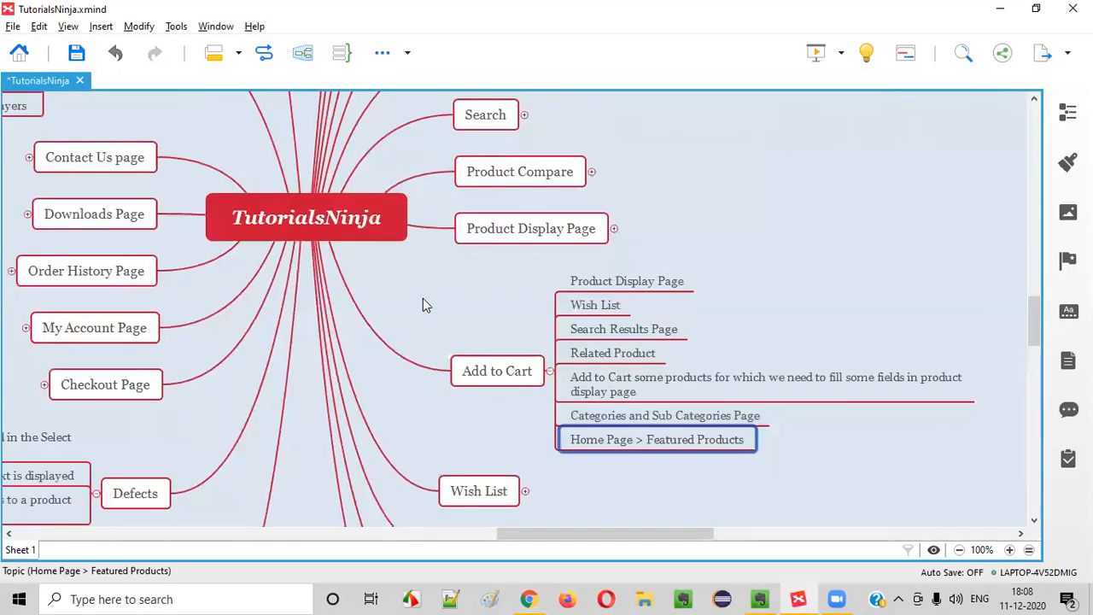
scroll(423, 303, "down", 1)
left_click(480, 372)
left_click(525, 362)
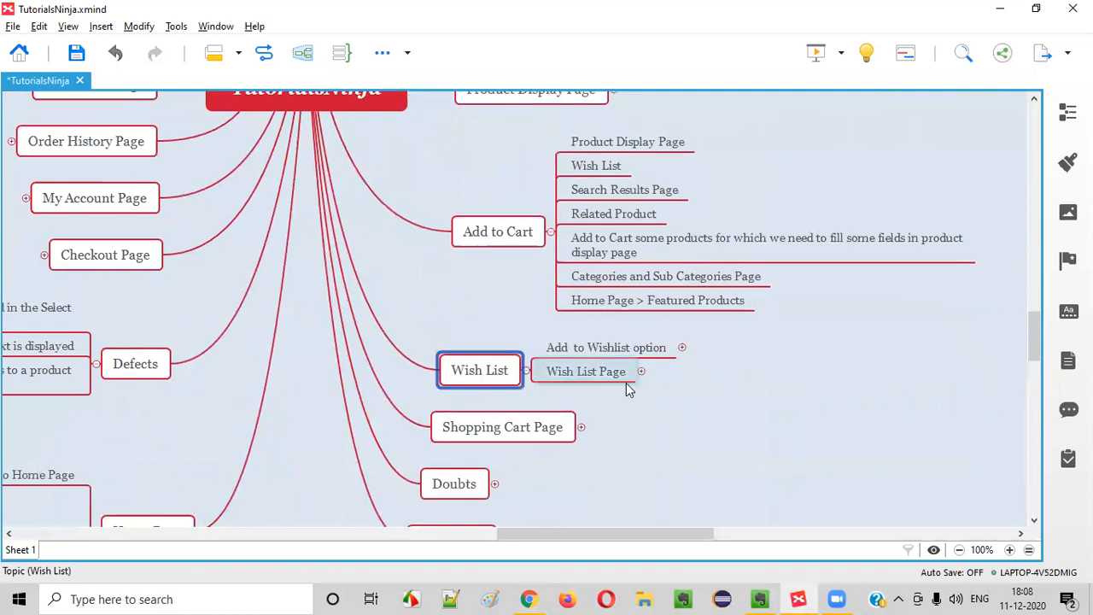
left_click(624, 349)
left_click(683, 348)
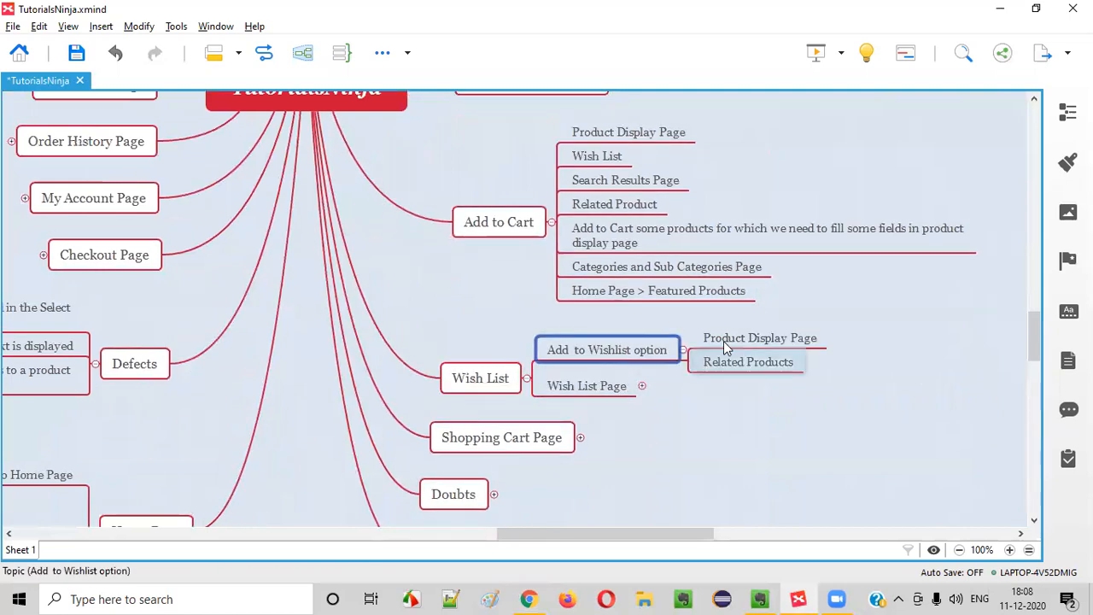
Add 'Home Page > Featured' after Related Products, verifying against the store's home page
left_click(762, 372)
key("Return")
type("Home Page ? Fe")
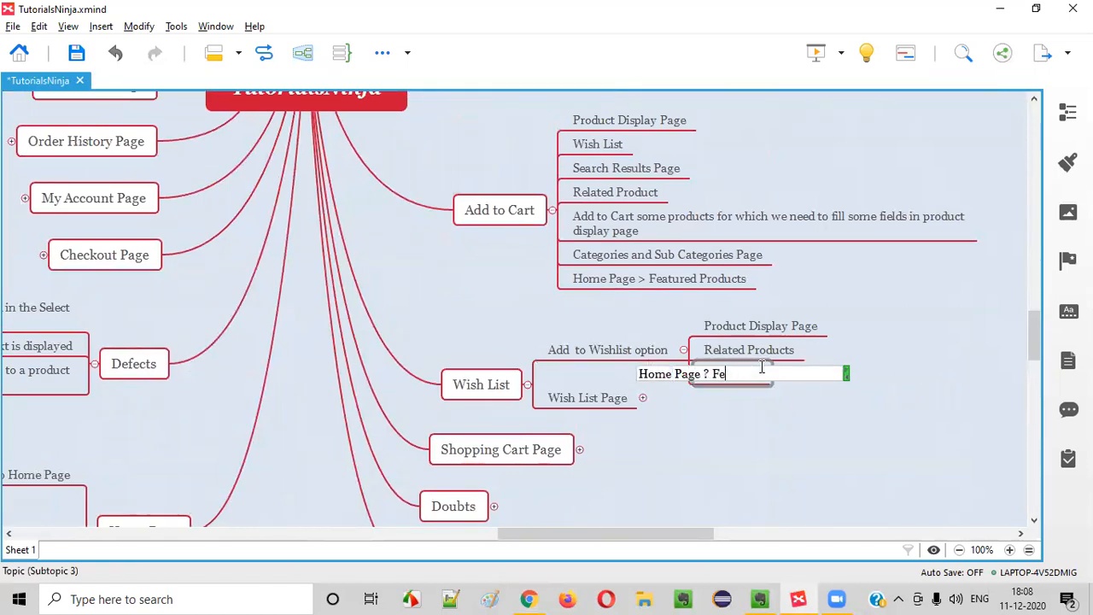
key("BackSpace")
key("BackSpace")
key("BackSpace")
key("BackSpace")
type("> Featured")
key("alt+Tab")
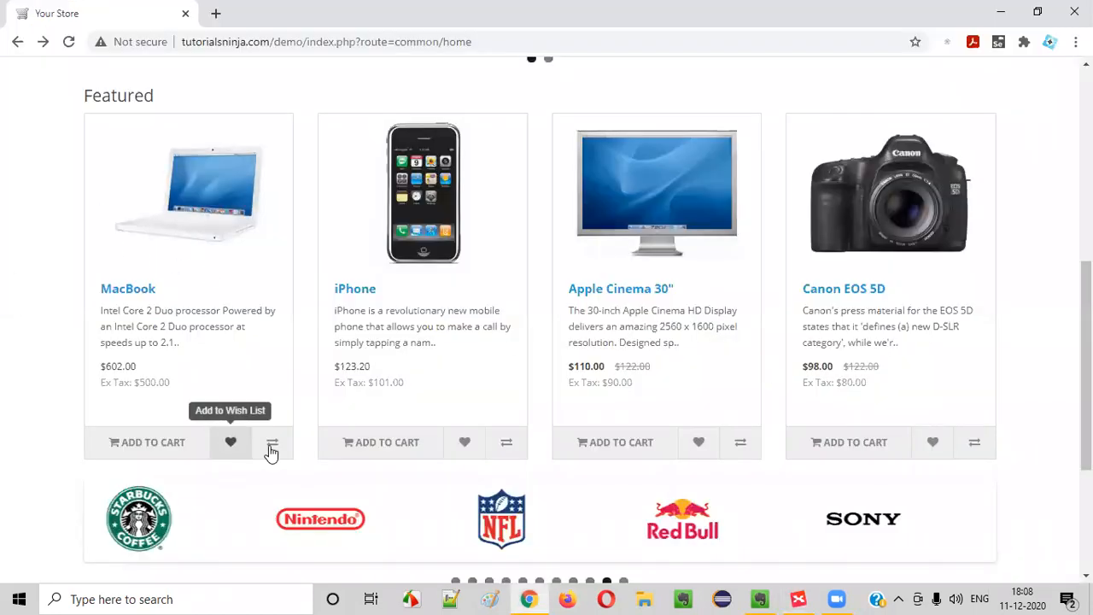
key("alt+Tab")
left_click(660, 426)
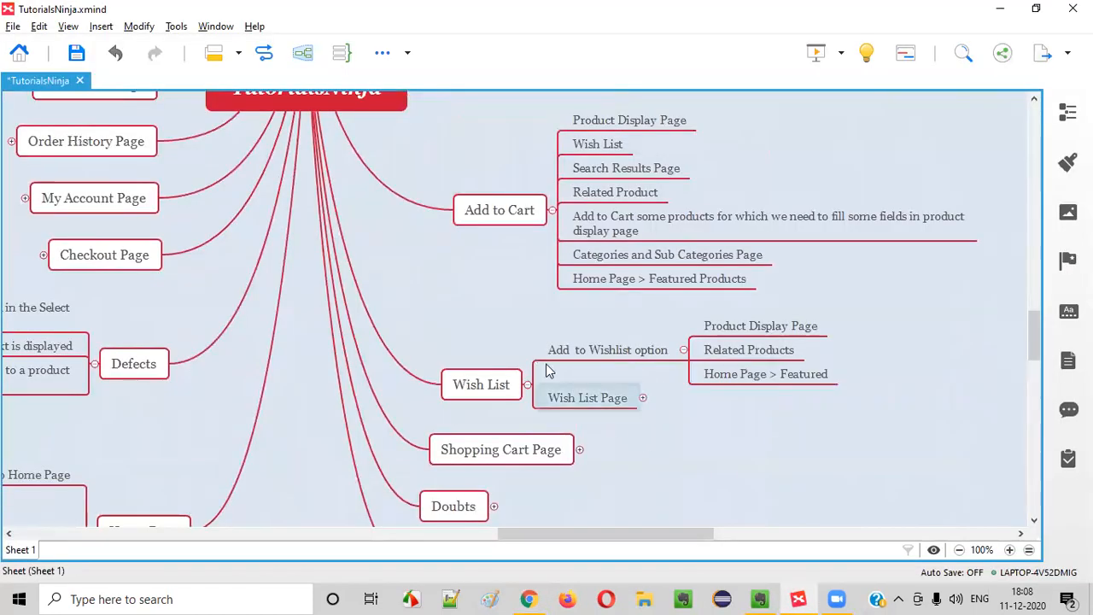
scroll(537, 355, "up", 5)
Expand Product Compare and its adding-a-product-for-comparison subtopic
scroll(536, 355, "down", 4)
scroll(537, 355, "down", 6)
scroll(536, 354, "up", 10)
left_click(564, 341)
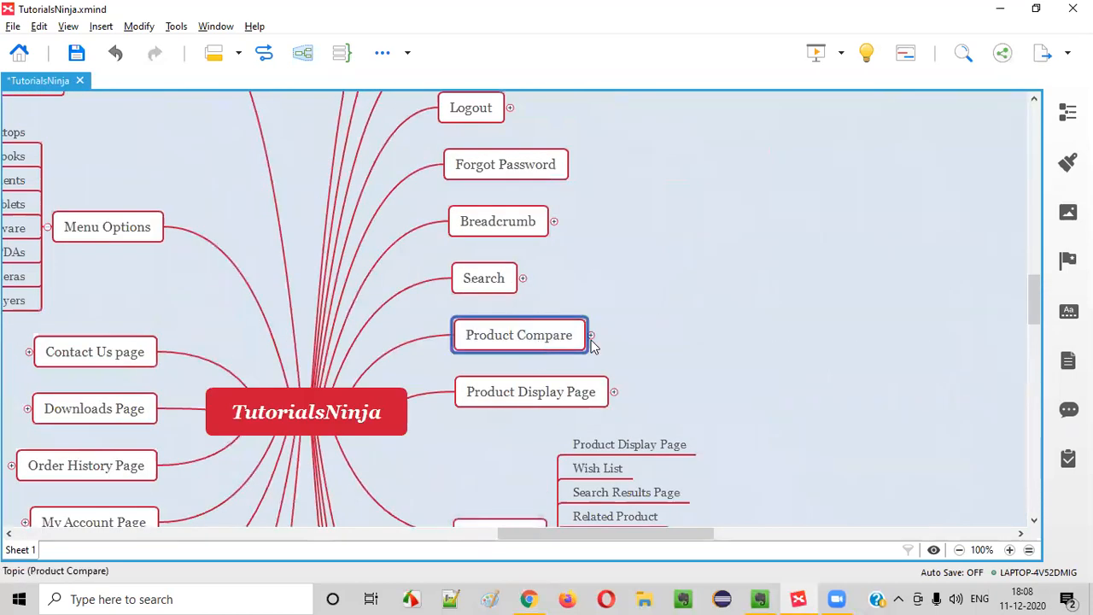
left_click(590, 336)
left_click(662, 321)
left_click(662, 345)
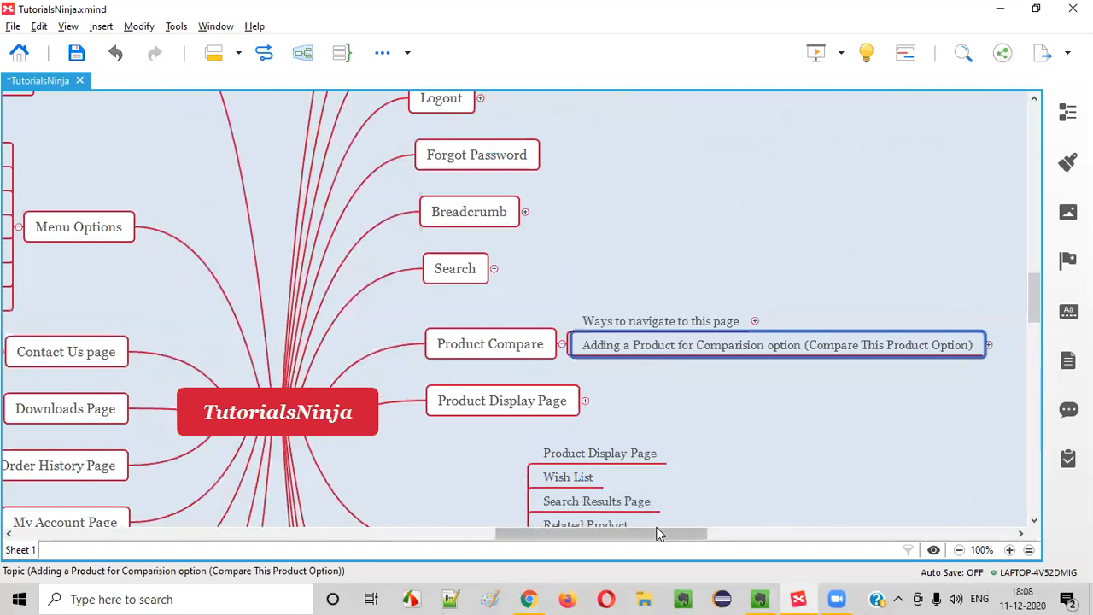
left_click_drag(654, 533, 738, 515)
left_click(589, 344)
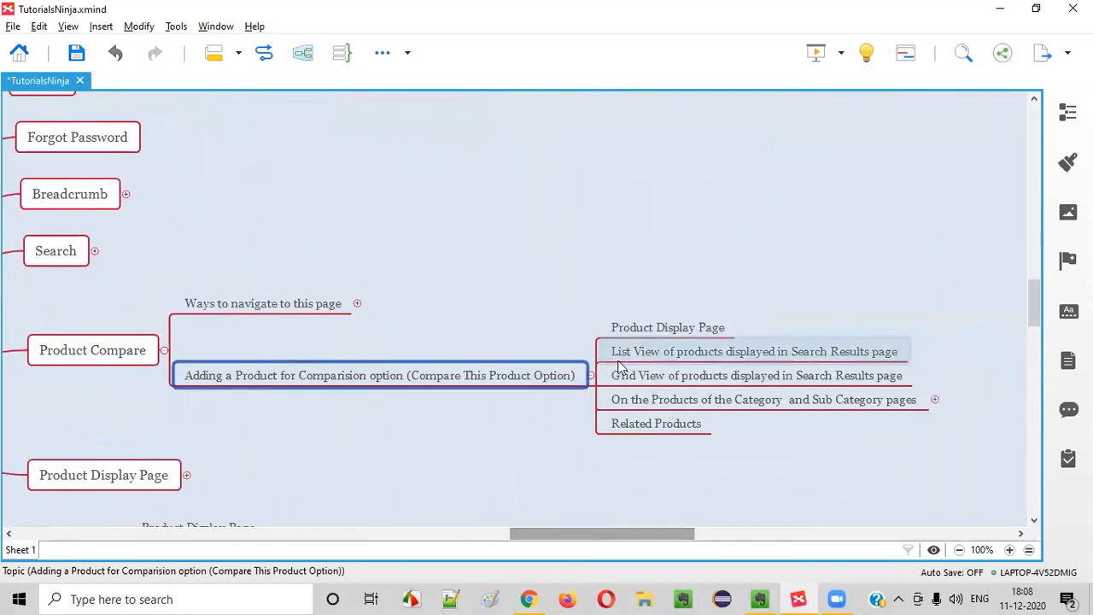
Add 'Home Page > Featured' after Related Products, then bring up the store's home page
left_click(672, 429)
key("Return")
key("alt+Tab")
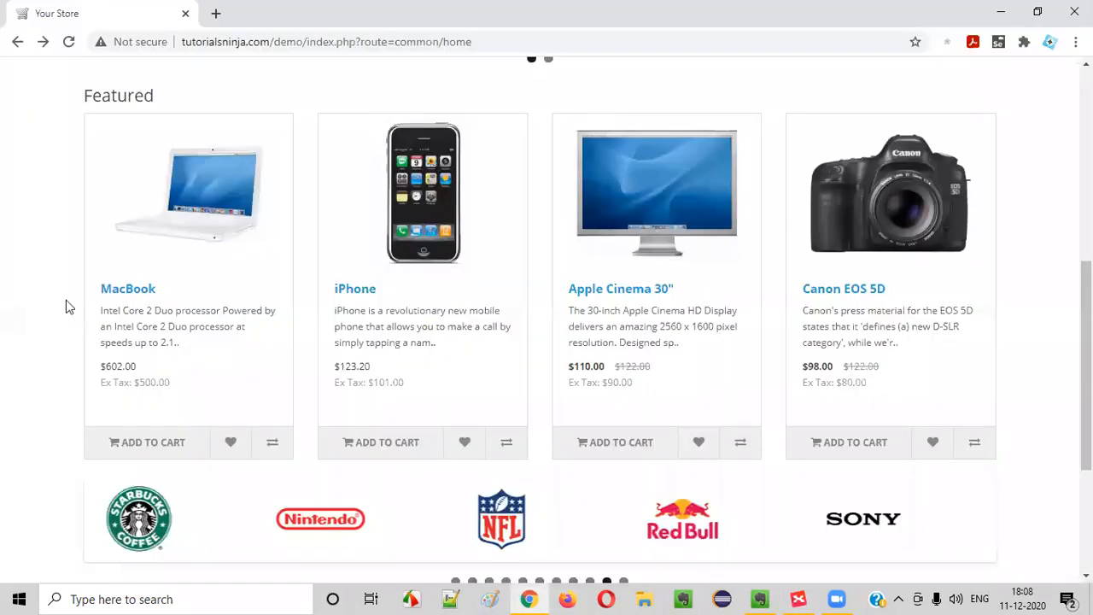
key("alt+Tab")
type("Fome Page")
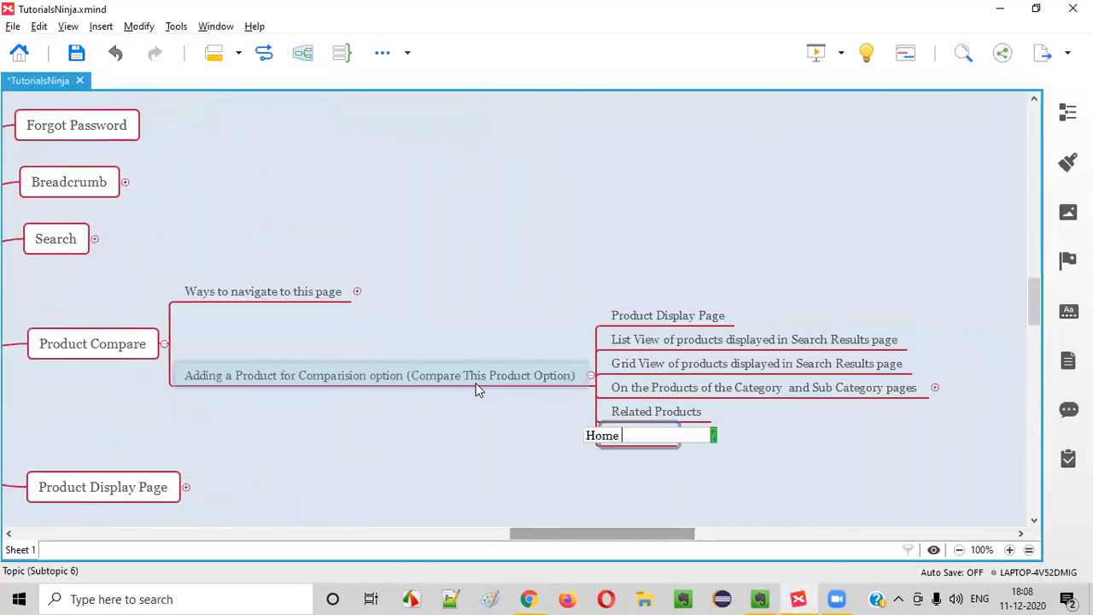
type(" > Featured")
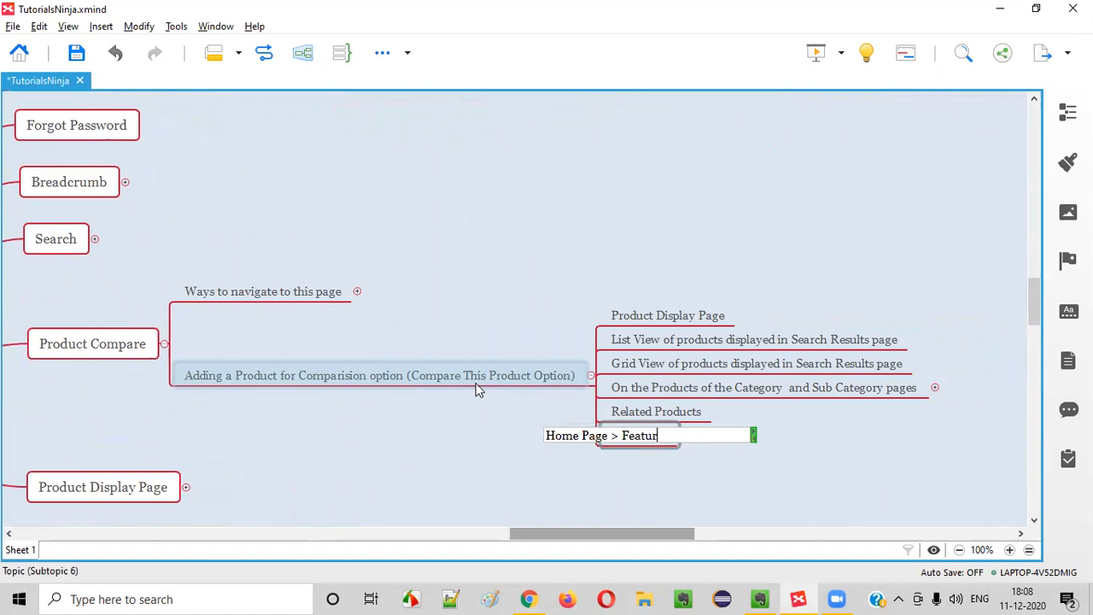
key("Return")
key("alt+Tab")
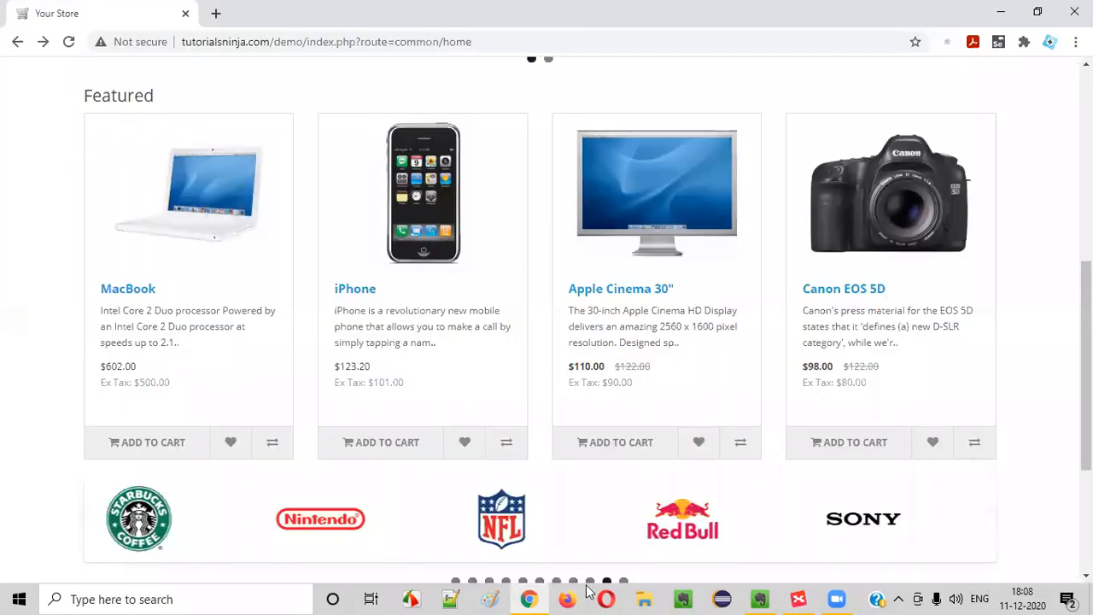
Scroll to the footer and cycle the brand carousel until the Dell logo appears
scroll(472, 433, "down", 3)
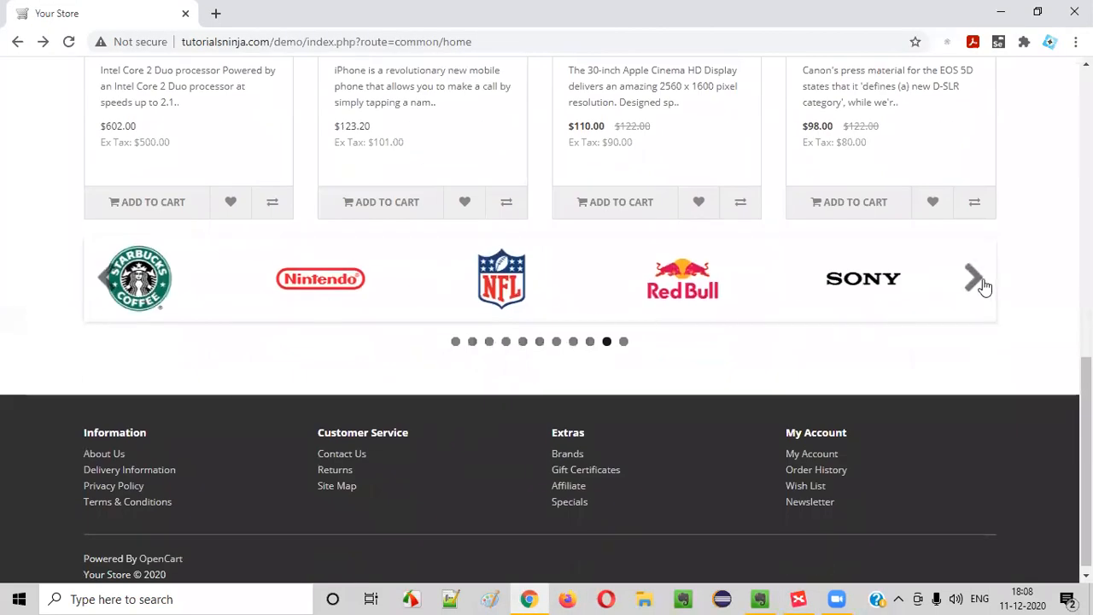
left_click(972, 277)
left_click(973, 277)
left_click(973, 277)
left_click(973, 277)
left_click(974, 282)
Check the tutorialsninja.com domain, then advance the carousel through Red Bull, Sony, Coca-Cola and Canon
scroll(187, 270, "up", 8)
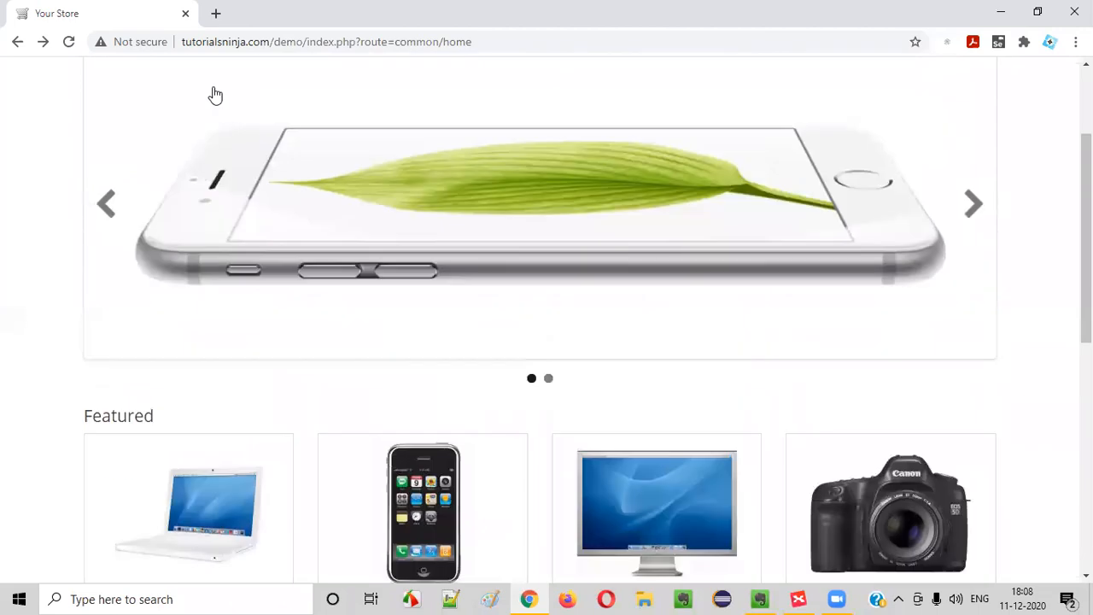
double_click(239, 41)
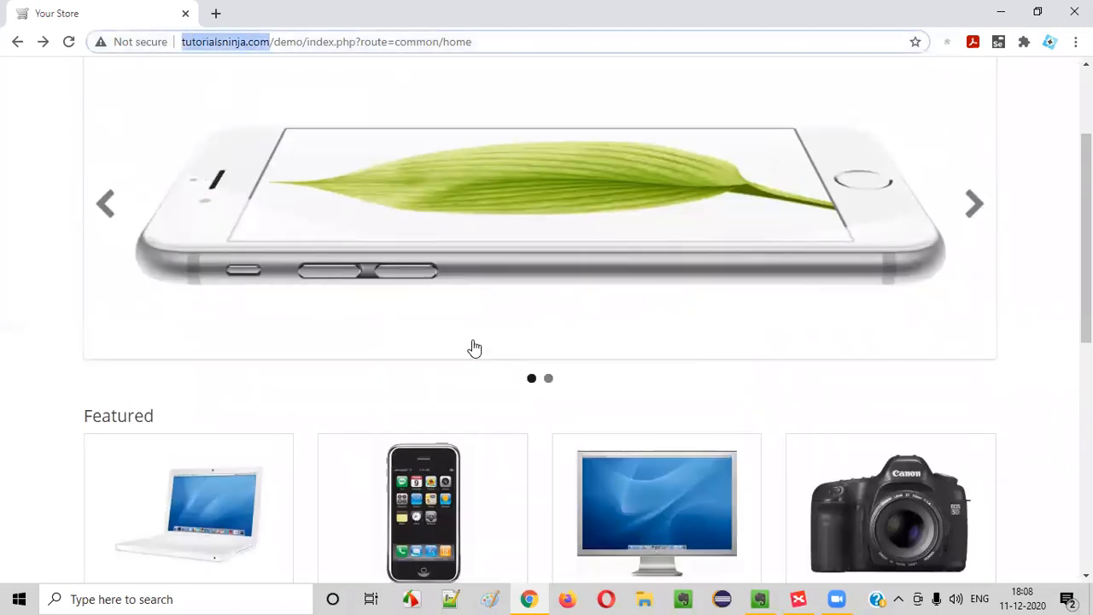
scroll(470, 347, "down", 5)
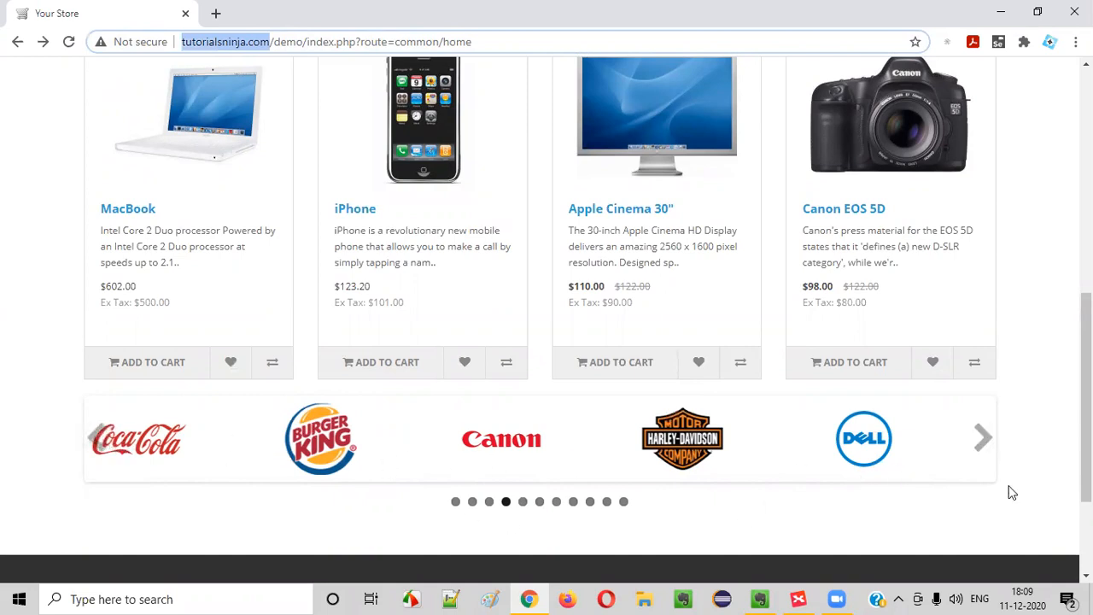
left_click(975, 444)
left_click(978, 447)
left_click(981, 450)
left_click(980, 449)
left_click(981, 450)
left_click(981, 449)
left_click(980, 449)
left_click(980, 450)
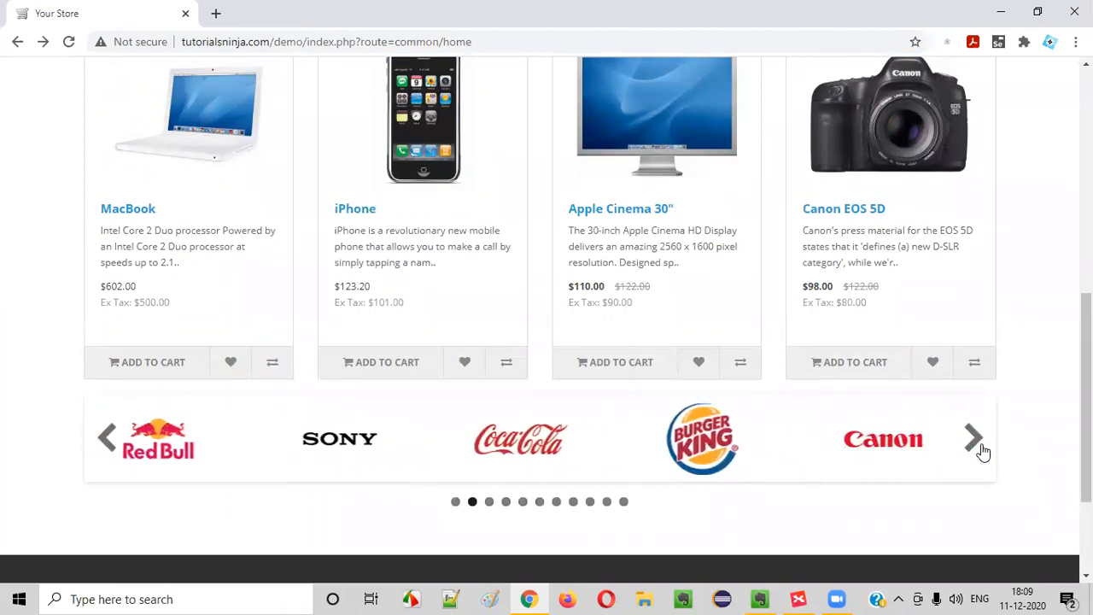
left_click(975, 442)
Inspect the brand carousel, selecting its swiper-container and swiper-viewport elements
right_click(242, 443)
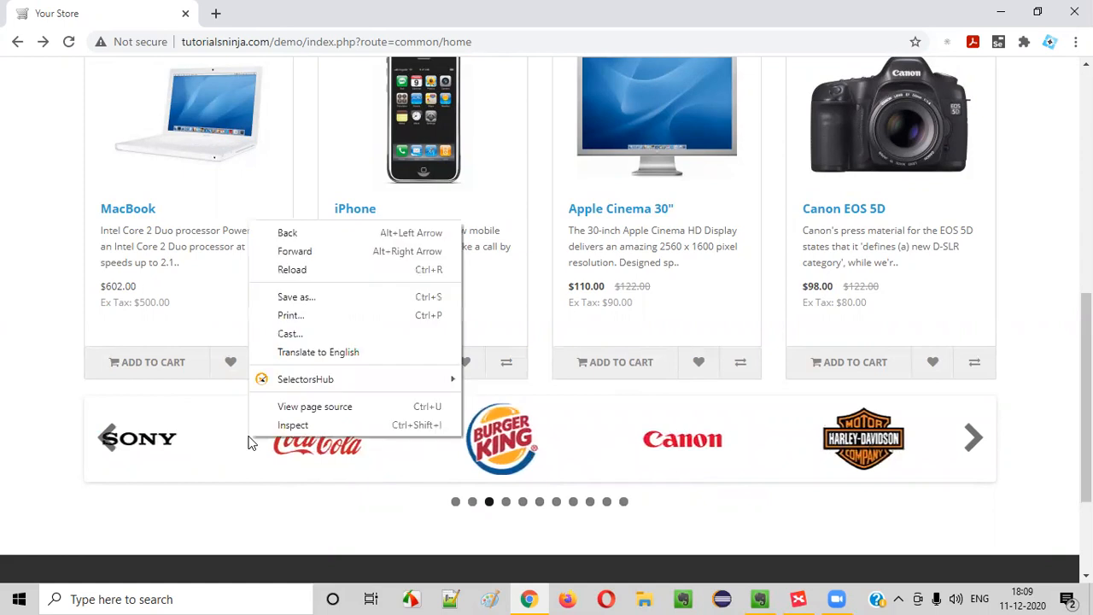
left_click(295, 424)
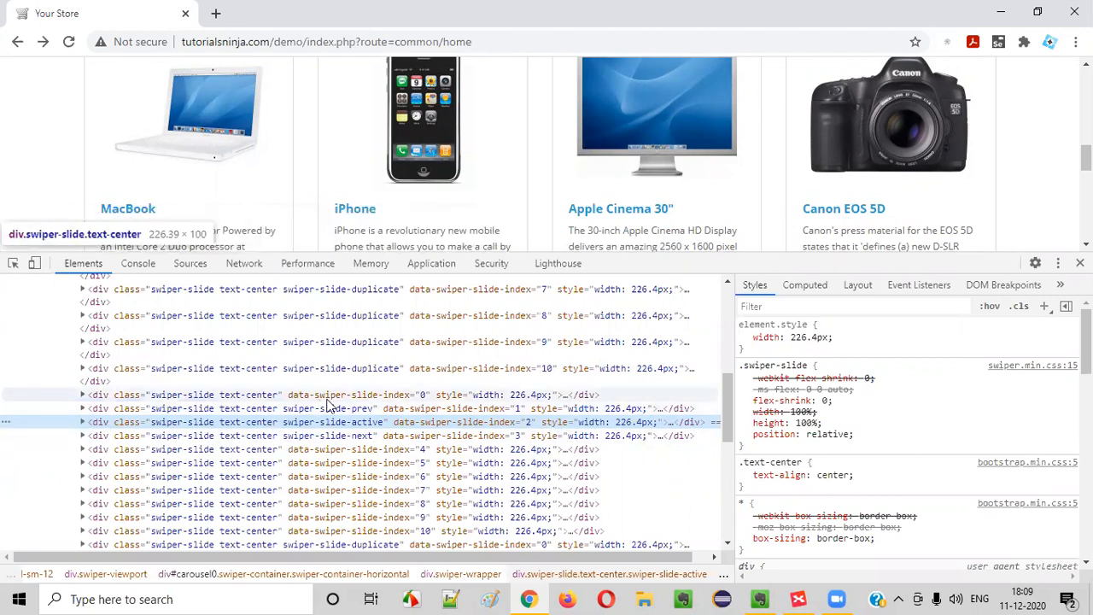
scroll(333, 403, "up", 2)
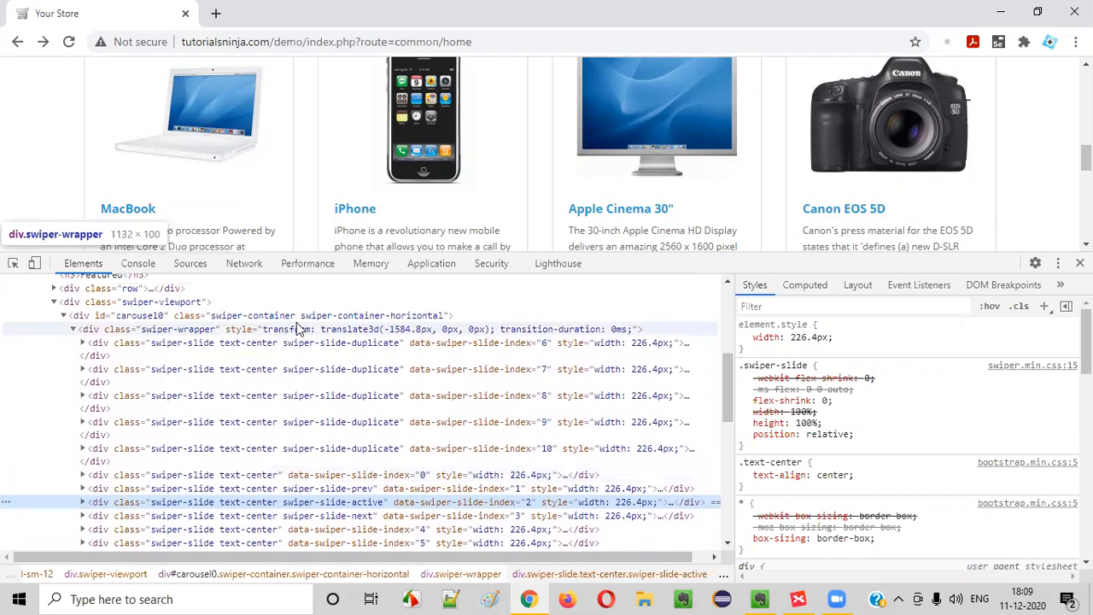
left_click(348, 315)
scroll(358, 401, "up", 2)
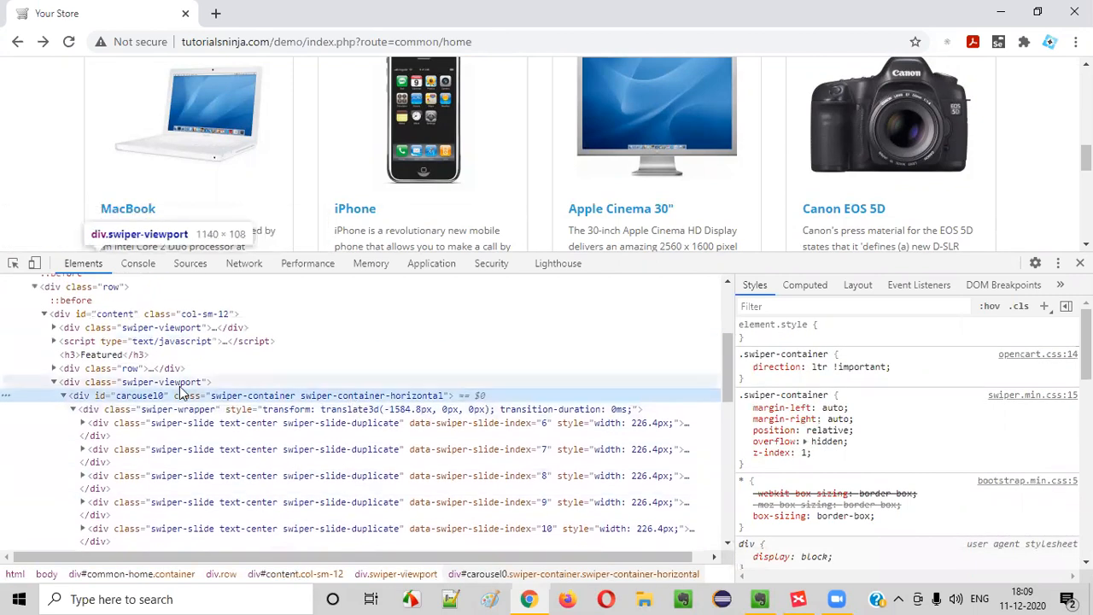
left_click(149, 383)
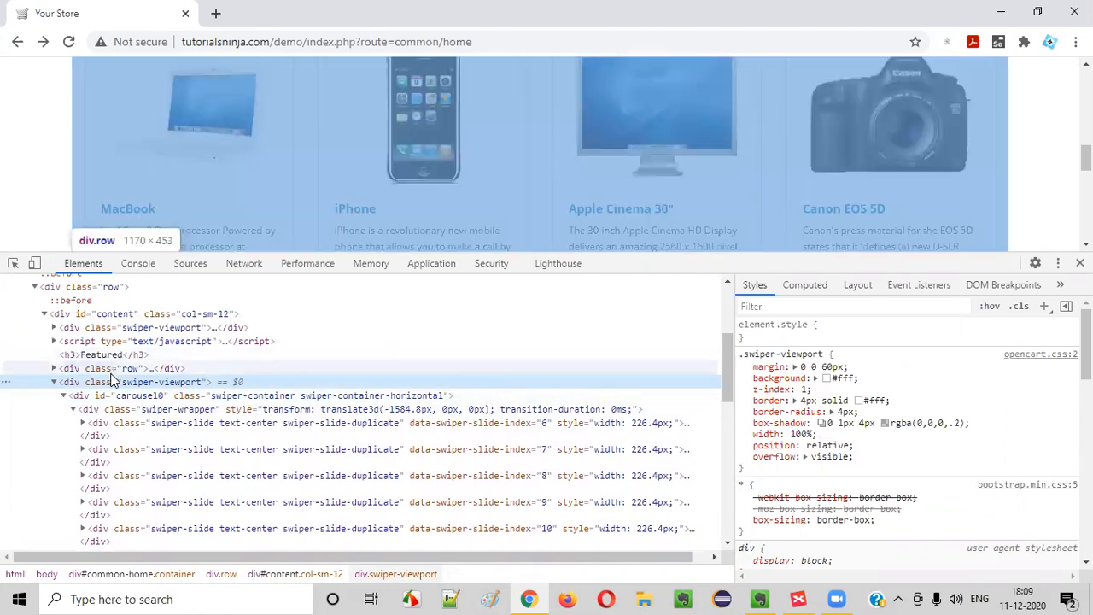
Examine the swiper-wrapper and slides 6, 7, 8 and active slide 2, then return to XMind
scroll(181, 395, "down", 2)
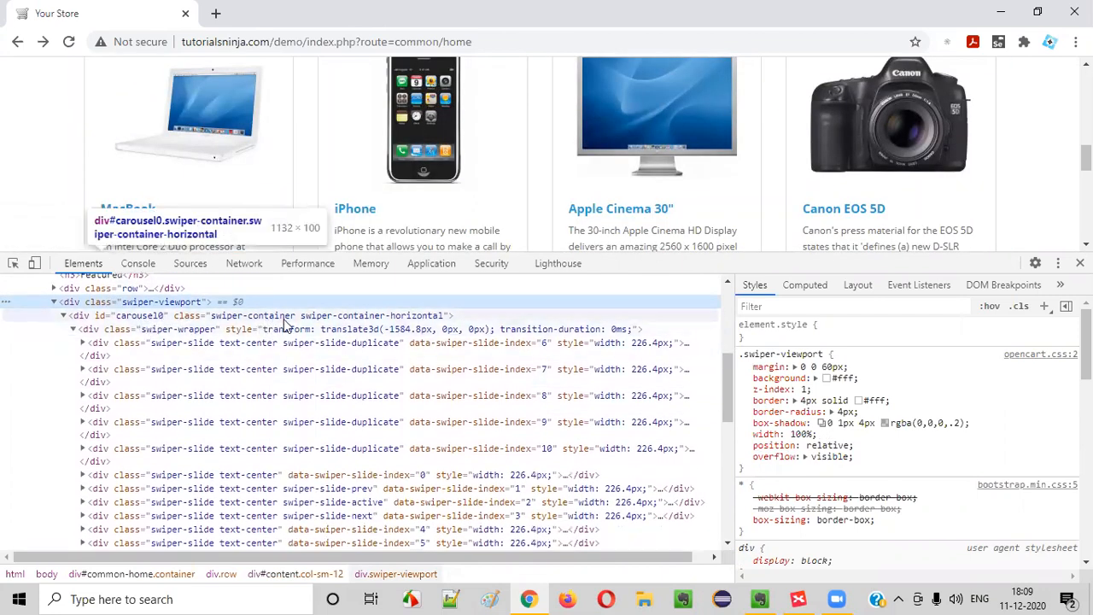
left_click(227, 333)
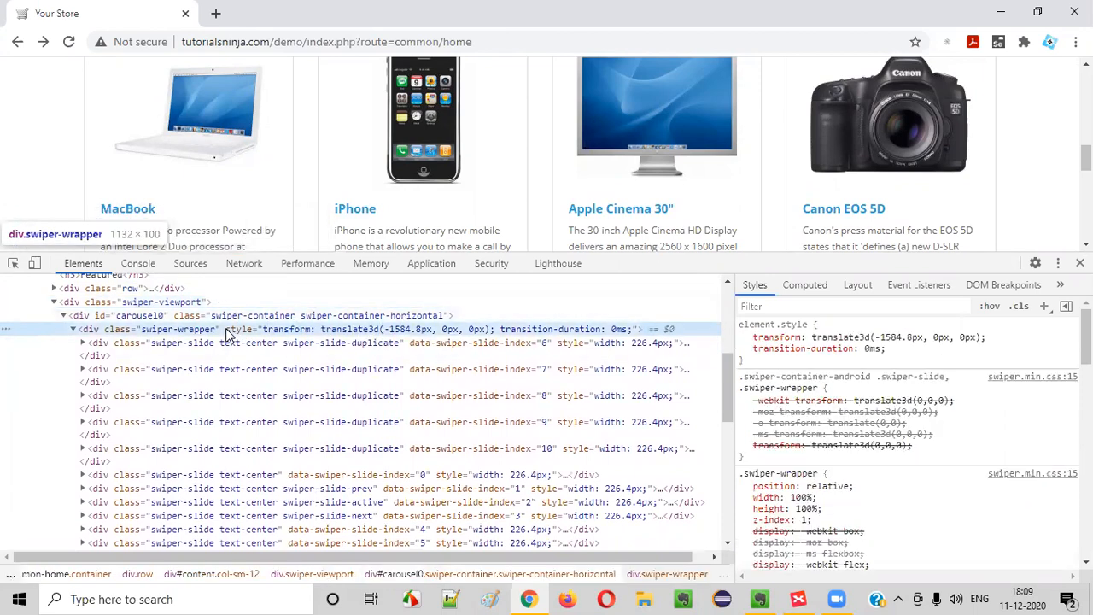
left_click(241, 343)
left_click(256, 370)
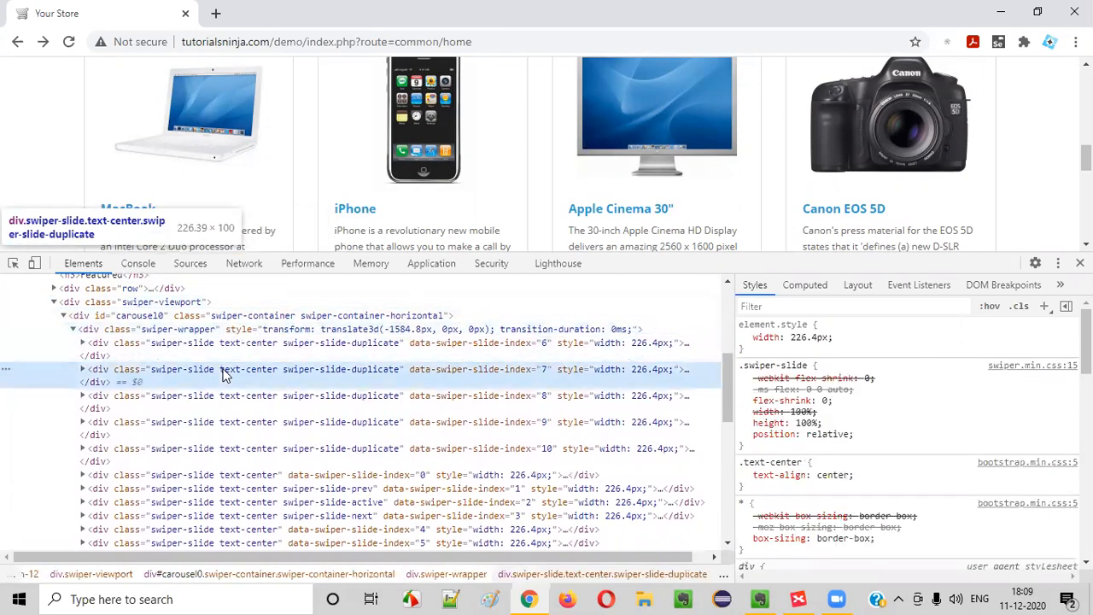
left_click(281, 412)
scroll(275, 456, "down", 4)
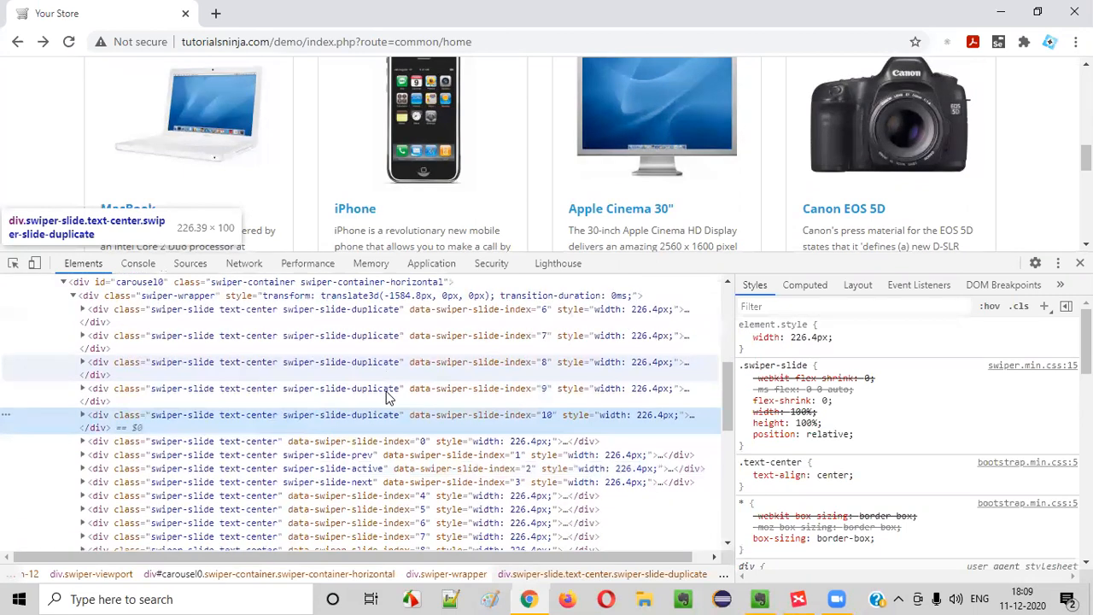
left_click(271, 343)
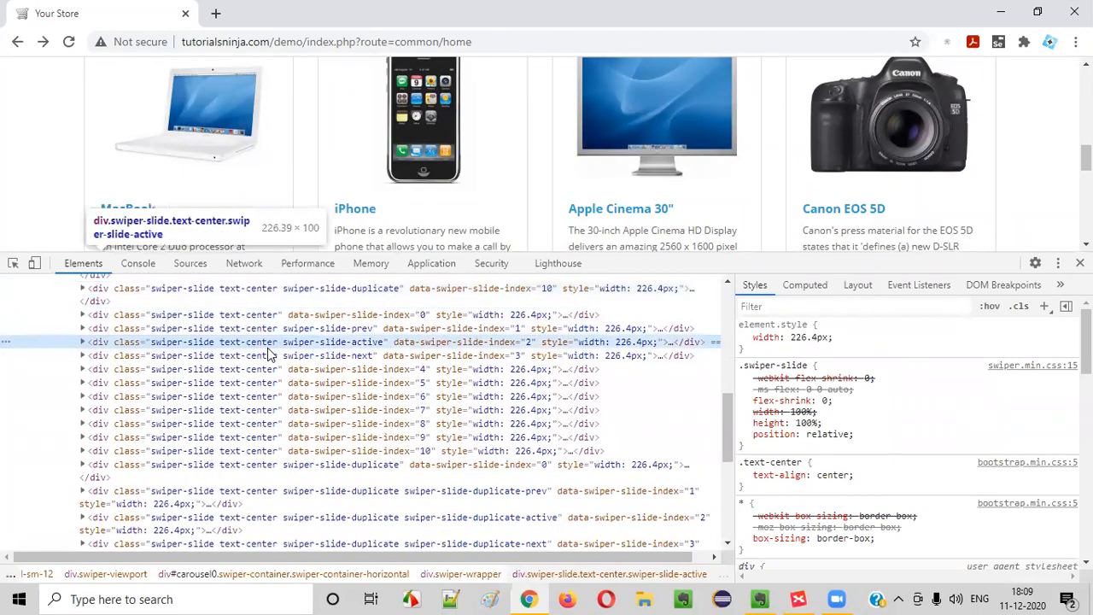
scroll(267, 351, "down", 3)
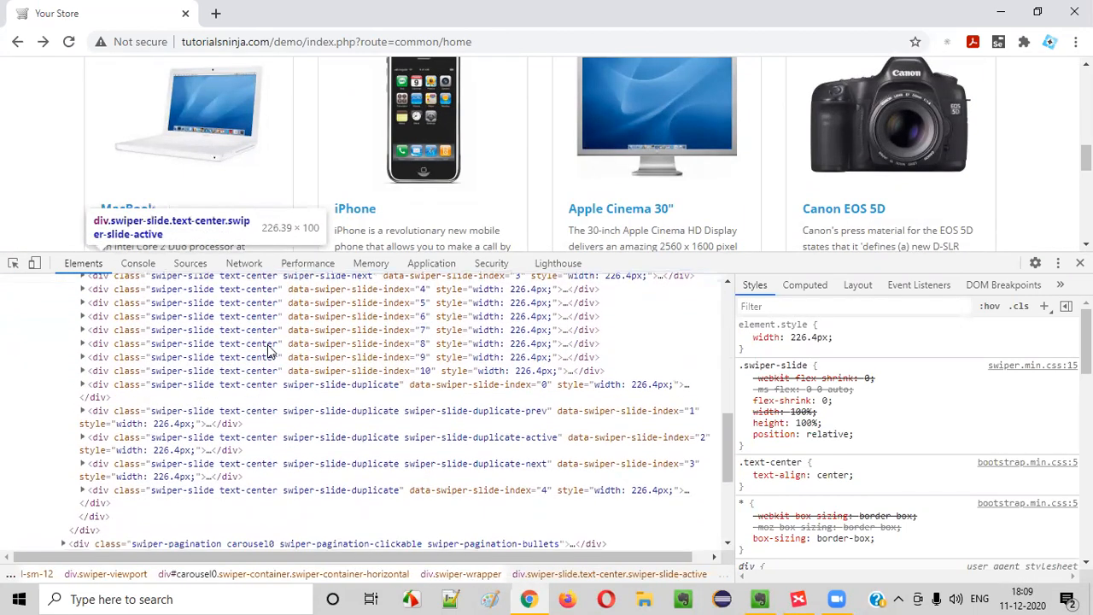
scroll(256, 389, "down", 3)
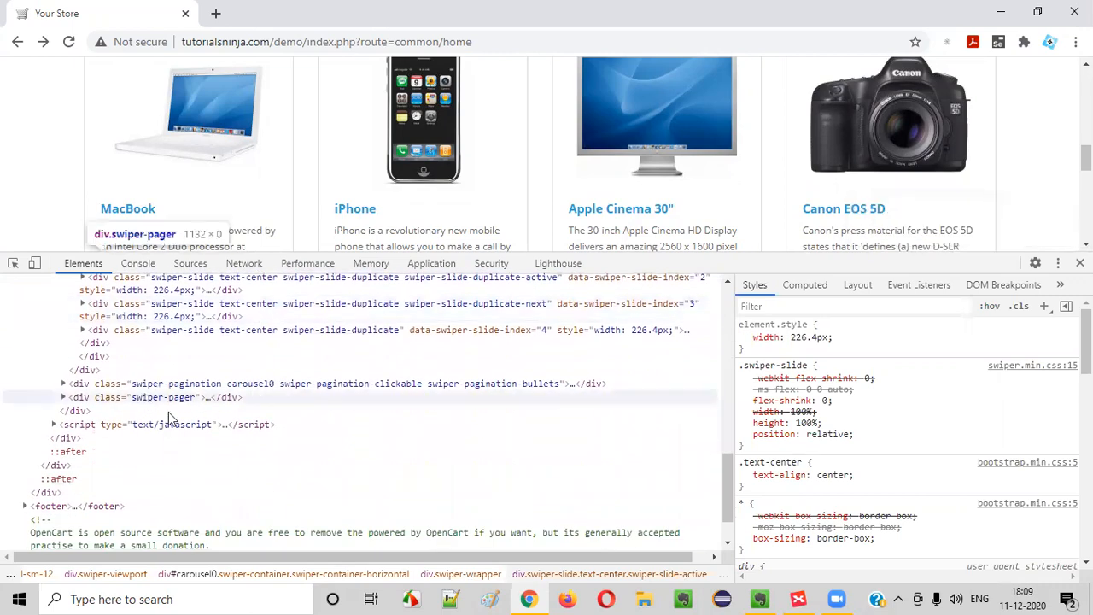
key("alt+Tab")
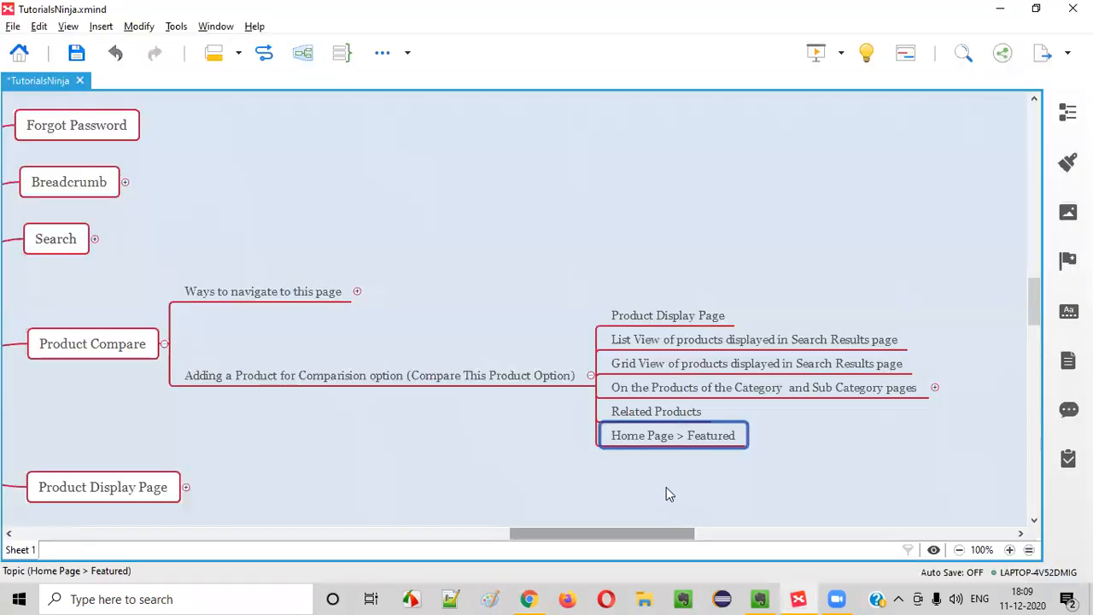
Add a 'Paterners Carousel section' sibling topic below Feature Products section in the Home Page branch
left_click_drag(679, 533, 598, 518)
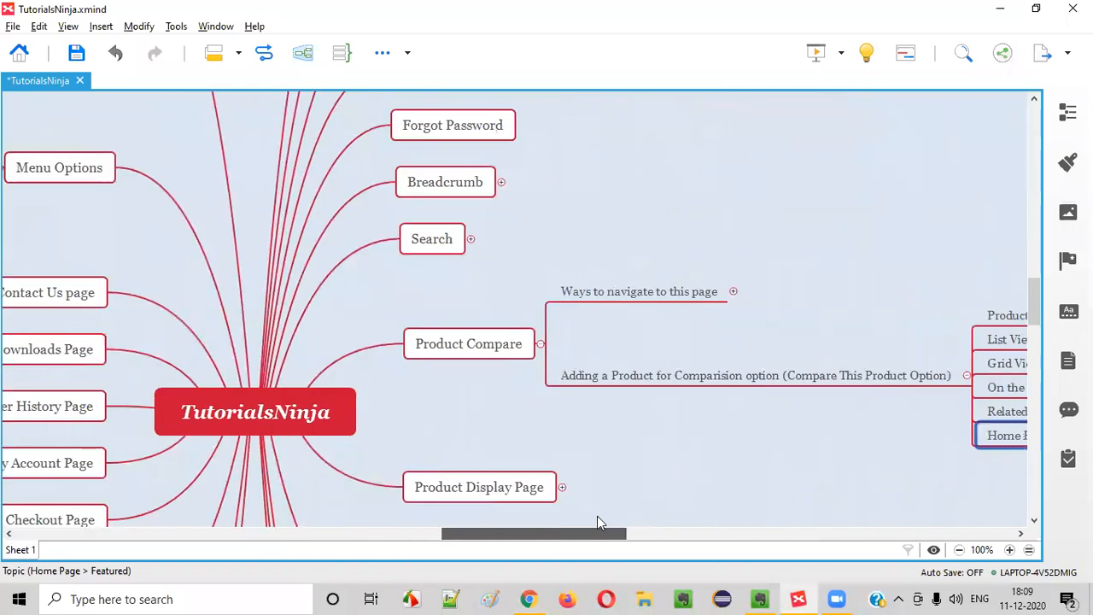
scroll(600, 413, "right", 5)
scroll(591, 379, "down", 3)
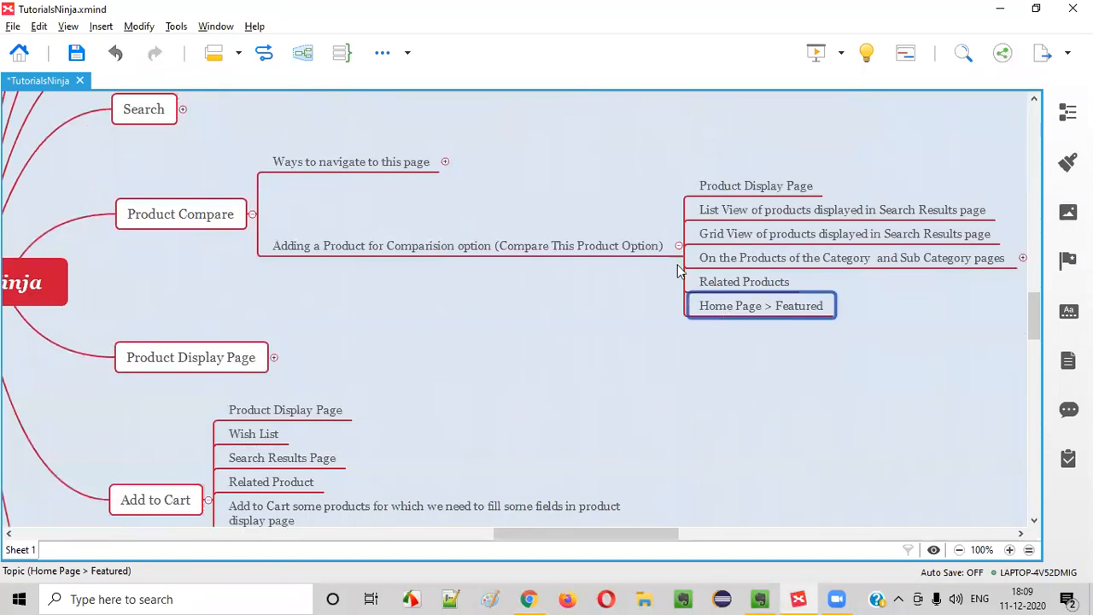
scroll(632, 427, "down", 9)
left_click_drag(683, 538, 495, 534)
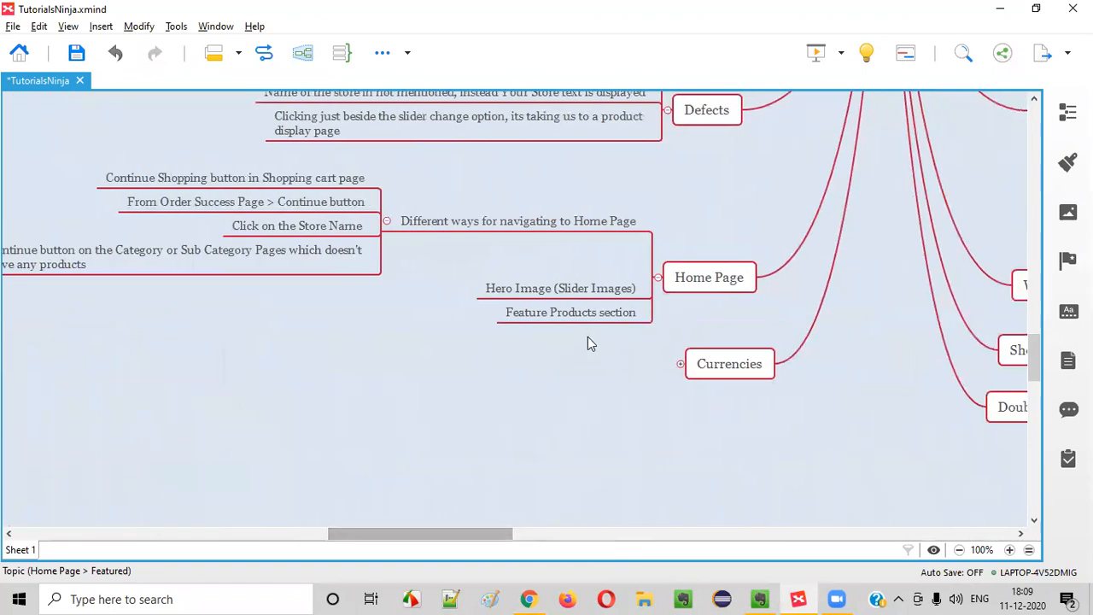
left_click(588, 313)
key("Return")
type("Paterners")
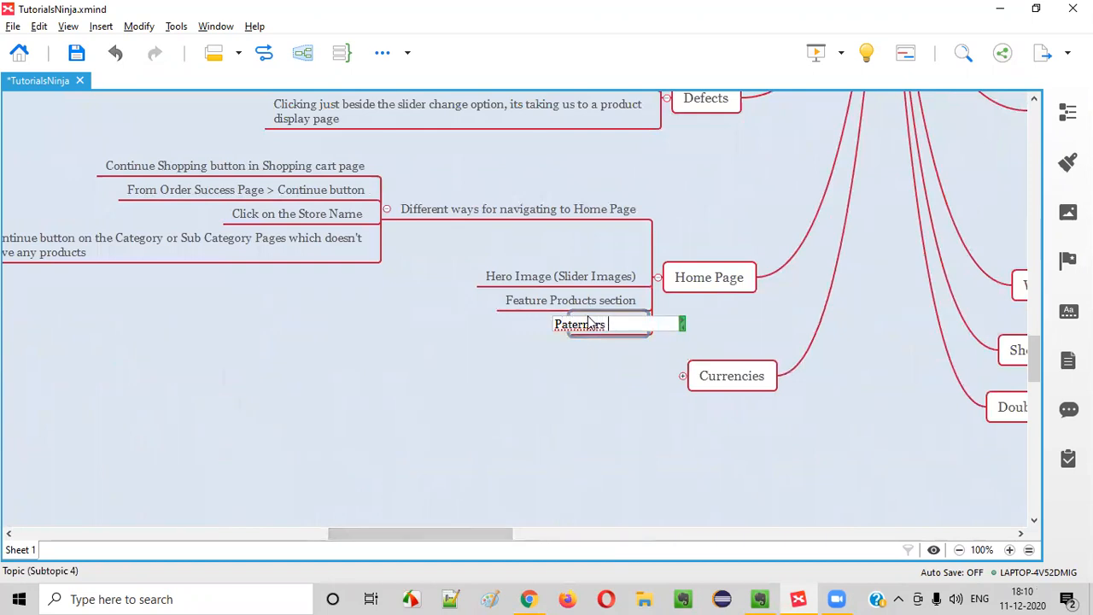
type(" Carousel section")
Fix the new topic's typos so it reads 'Patmer Carousel section', then go back to Chrome
left_click(586, 324)
type("o")
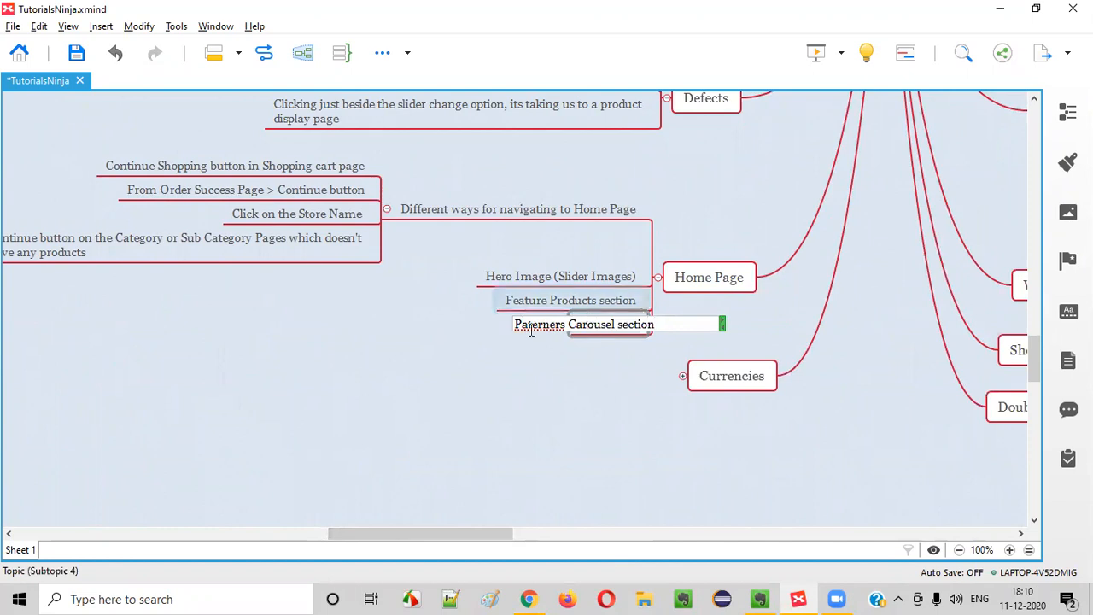
left_click_drag(547, 327, 564, 326)
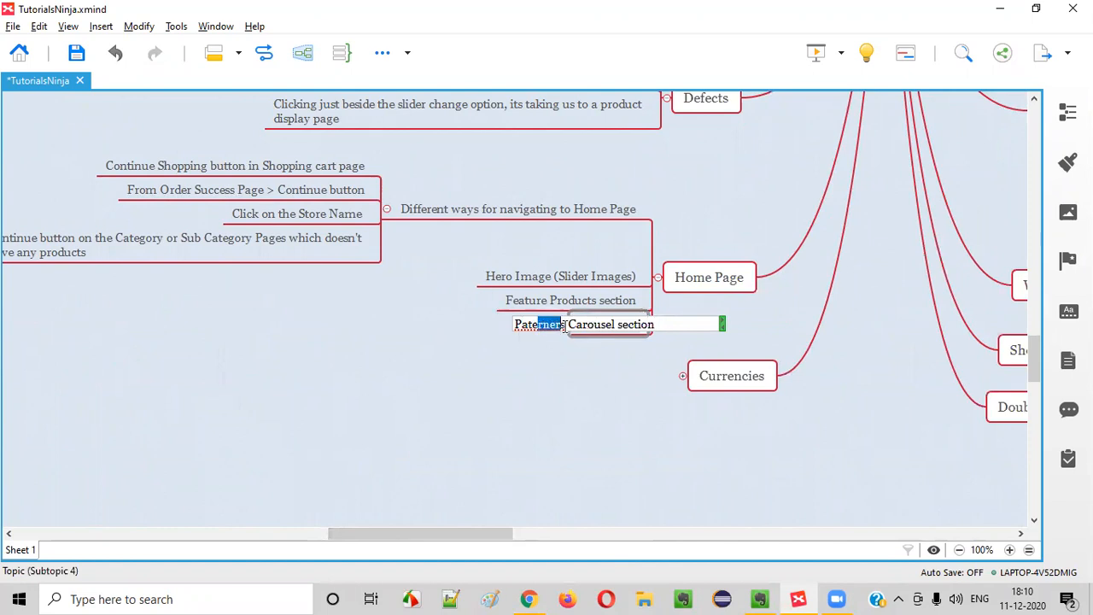
key("BackSpace")
key("BackSpace")
type("rner")
key("Return")
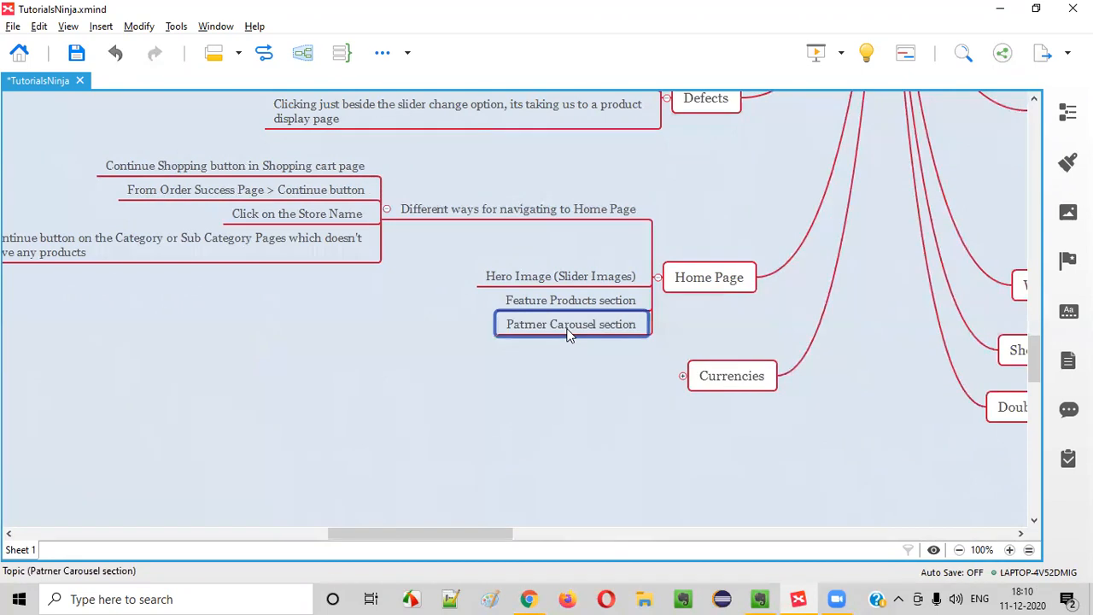
left_click(683, 471)
left_click(530, 599)
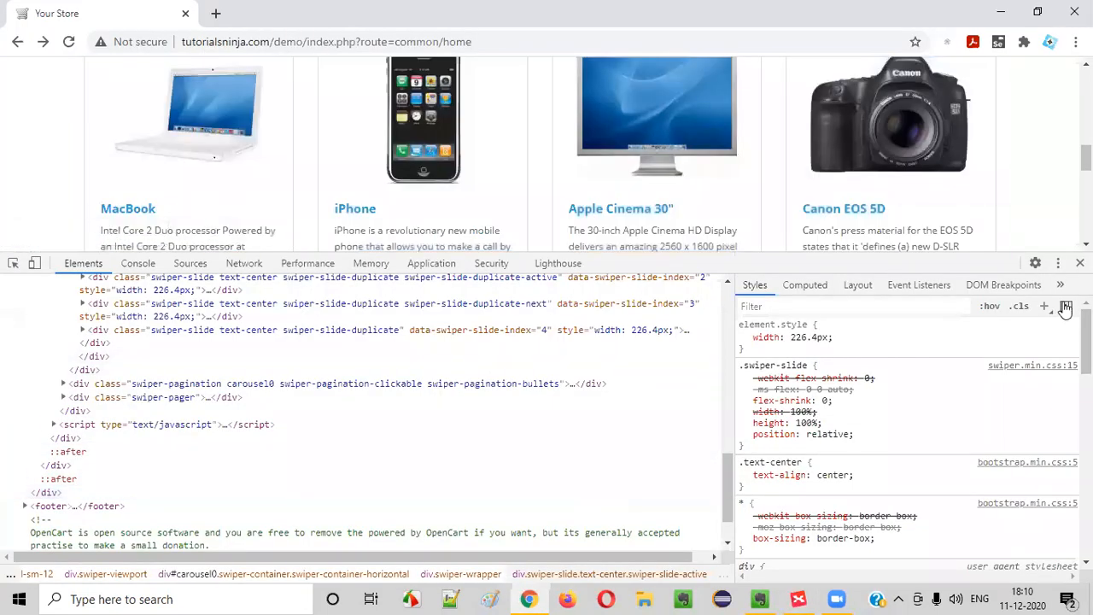
Close DevTools, page the brand logo carousel to its last slide, then select the carousel topic in XMind
key("F12")
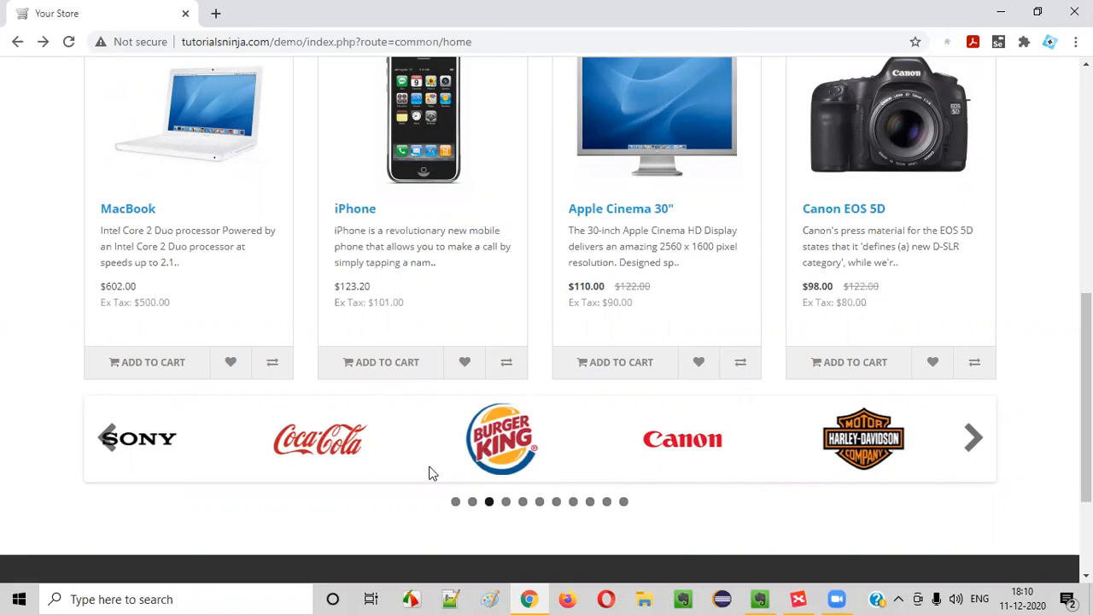
left_click(456, 504)
left_click(489, 504)
left_click(505, 504)
left_click(523, 504)
left_click(539, 504)
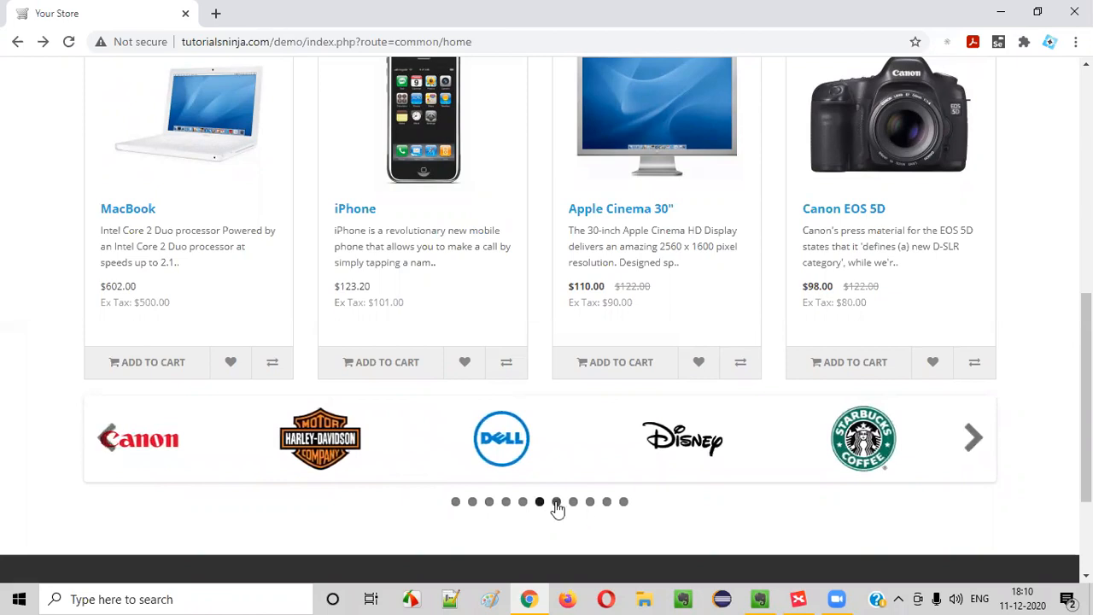
left_click(557, 504)
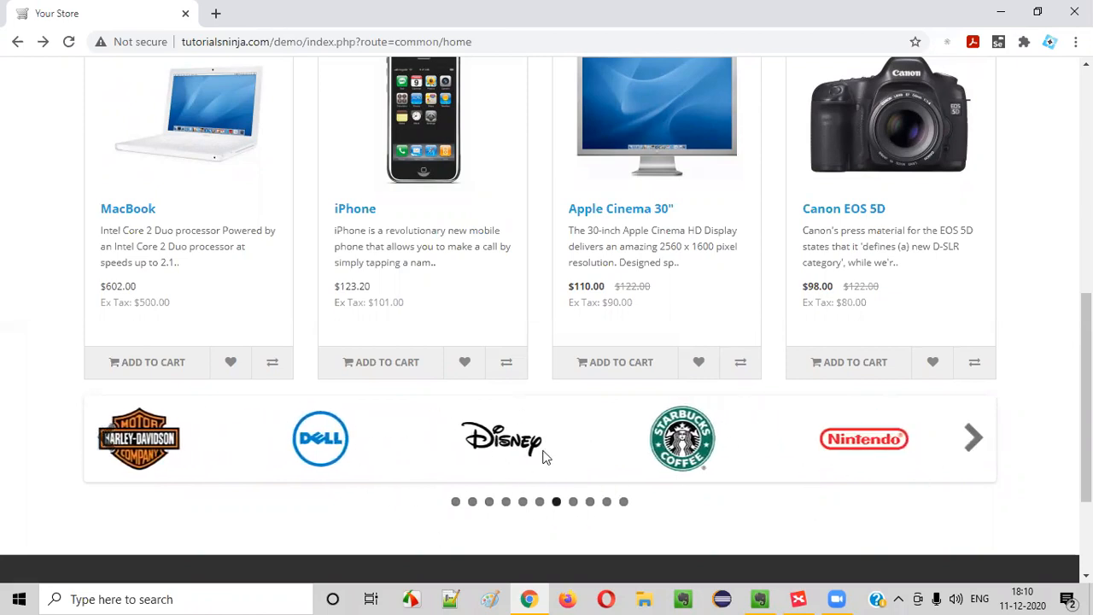
left_click(573, 502)
left_click(590, 502)
left_click(624, 502)
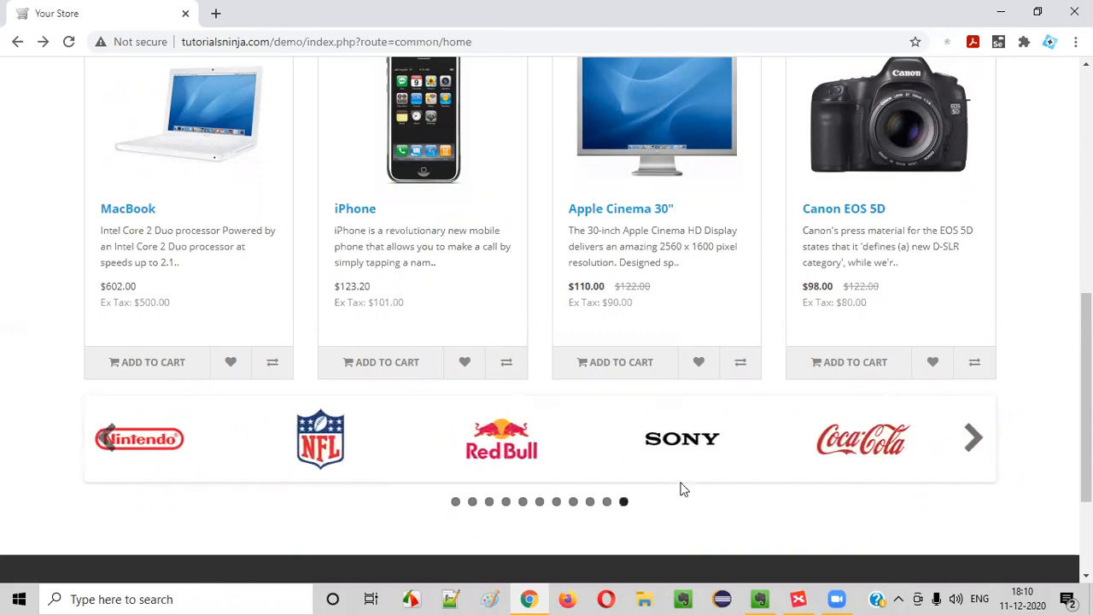
left_click(798, 598)
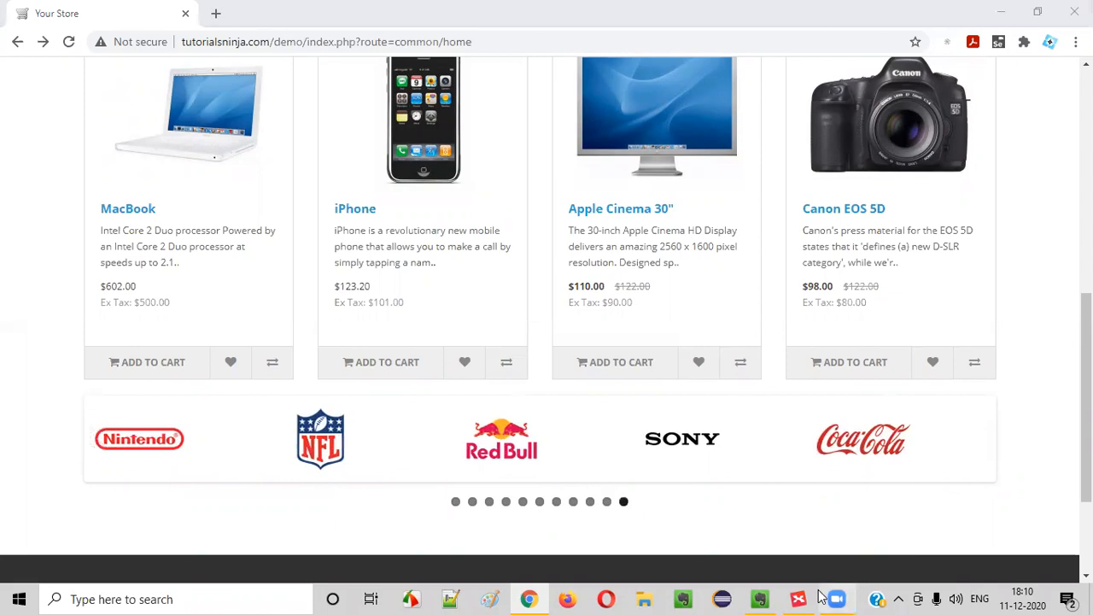
left_click(568, 327)
Correct the topic's spelling to 'Partner Carousel section' and select its full text
scroll(438, 357, "down", 1)
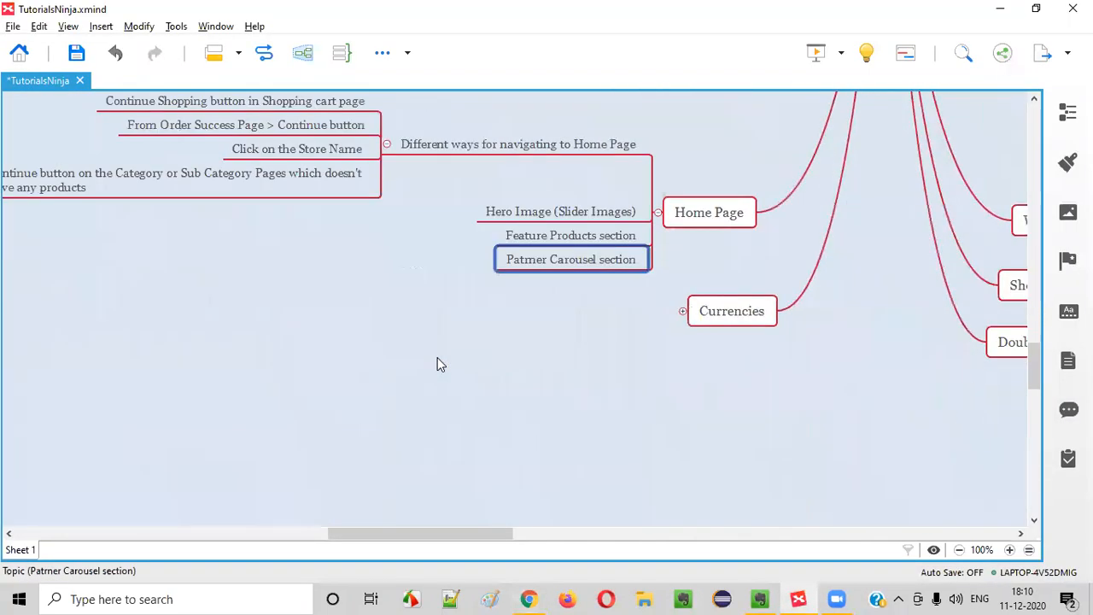
double_click(549, 259)
left_click(500, 261)
left_click_drag(492, 259, 501, 259)
type("rt")
left_click(525, 302)
double_click(548, 260)
left_click(549, 259)
triple_click(549, 260)
key("ctrl+c")
left_click(531, 412)
Expand Doubts and add a new question topic containing 'Partner Carousel section'
scroll(480, 317, "up", 5)
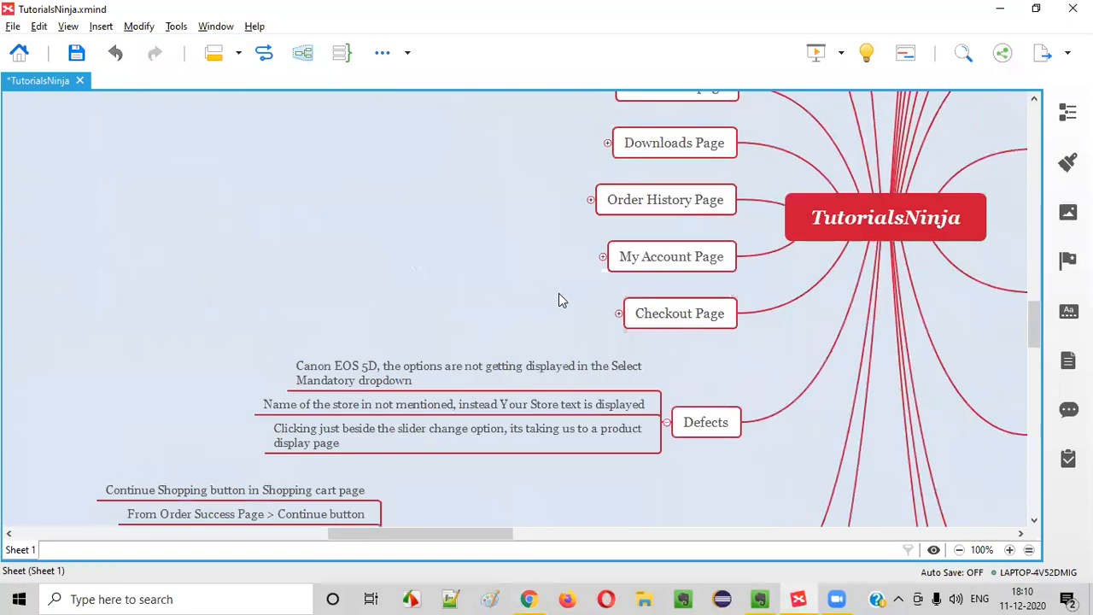
scroll(634, 343, "down", 2)
scroll(603, 308, "up", 5)
scroll(675, 279, "up", 5)
scroll(676, 278, "down", 9)
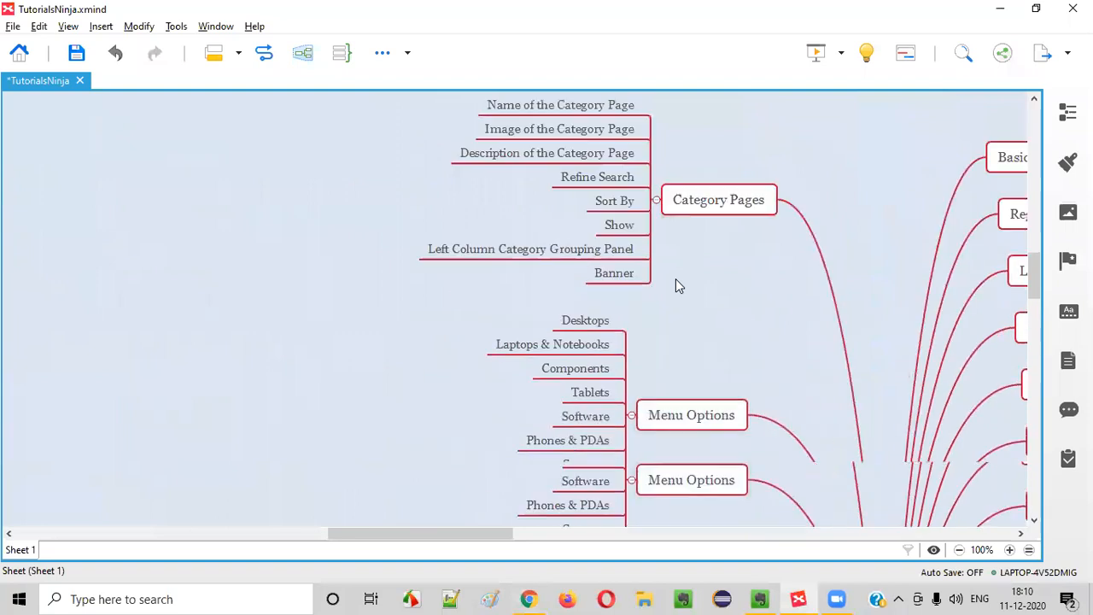
scroll(651, 220, "down", 9)
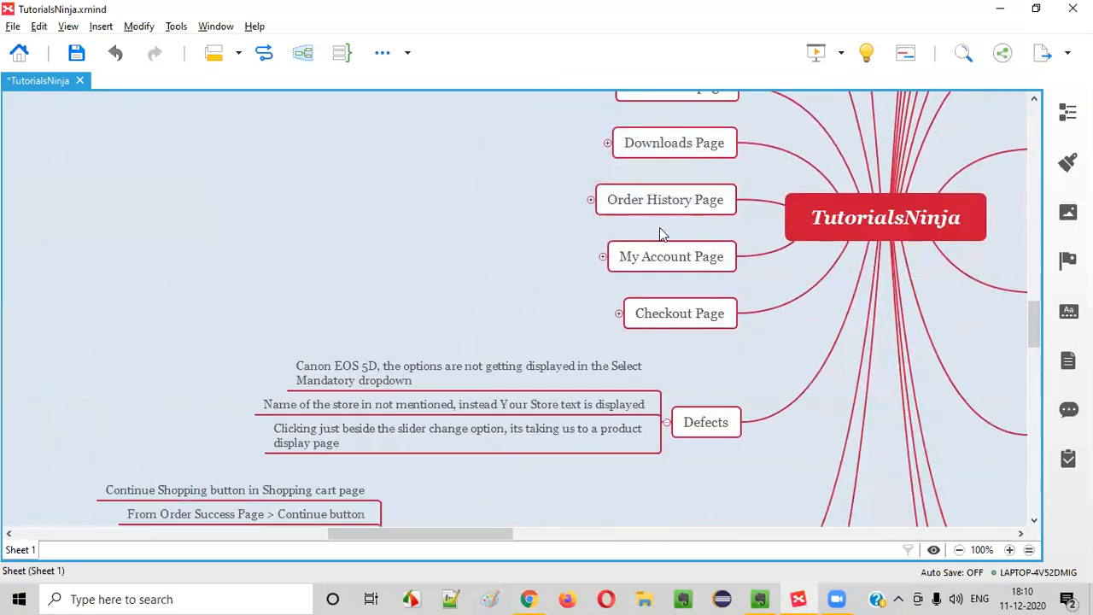
scroll(657, 239, "down", 3)
left_click_drag(483, 534, 591, 516)
left_click(417, 277)
left_click(512, 406)
key("Return")
key("ctrl+v")
double_click(483, 418)
key("ctrl+v")
left_click(525, 441)
Delete the stray empty child topic under the new Doubts entry
left_click(603, 415)
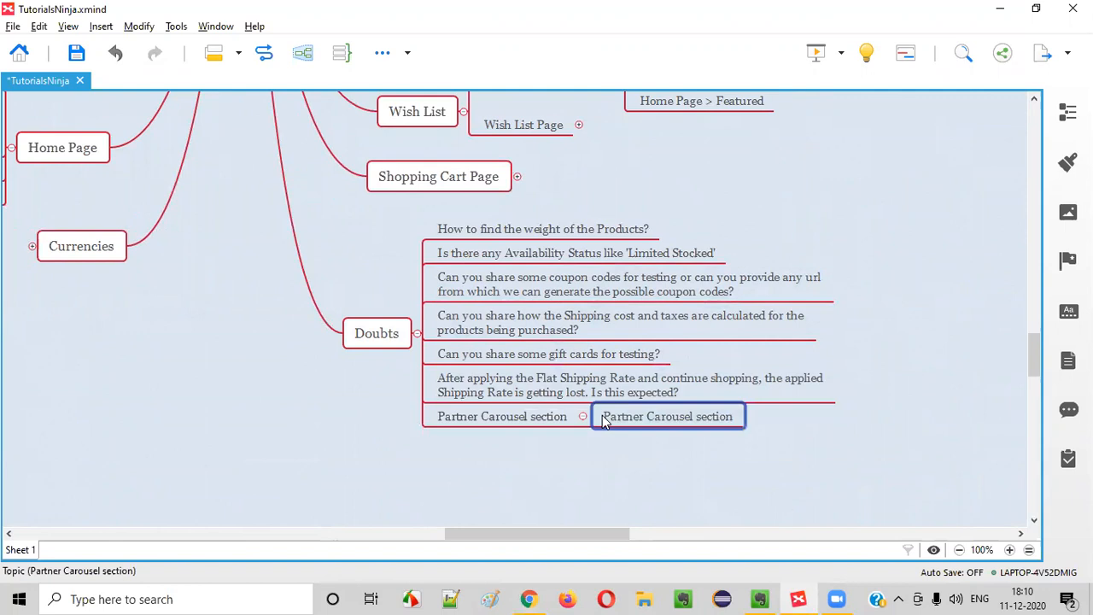
type("W")
key("BackSpace")
key("BackSpace")
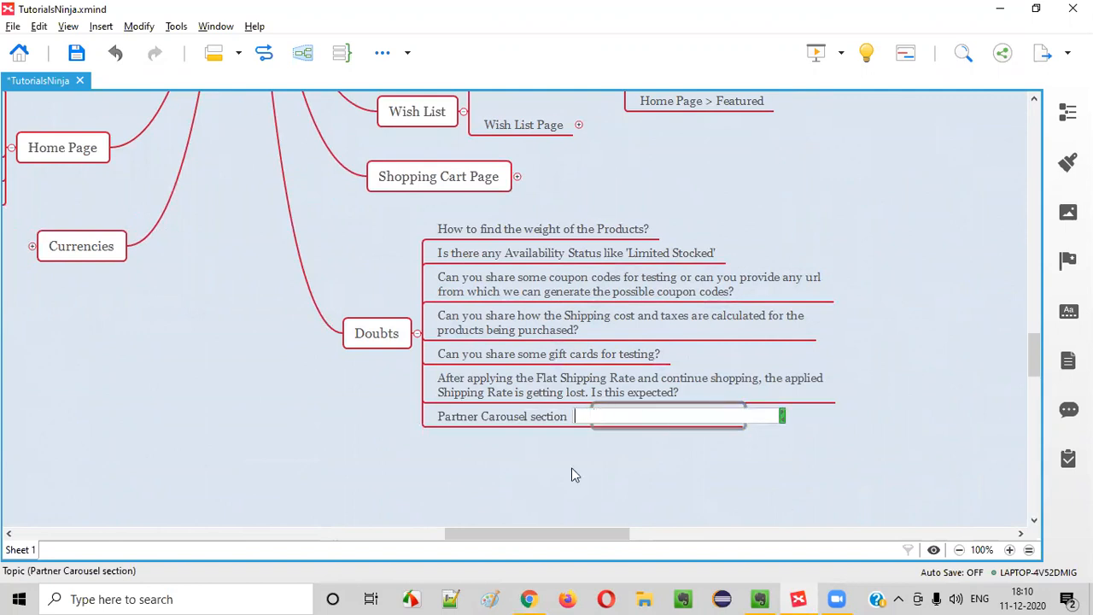
left_click(574, 476)
left_click(601, 418)
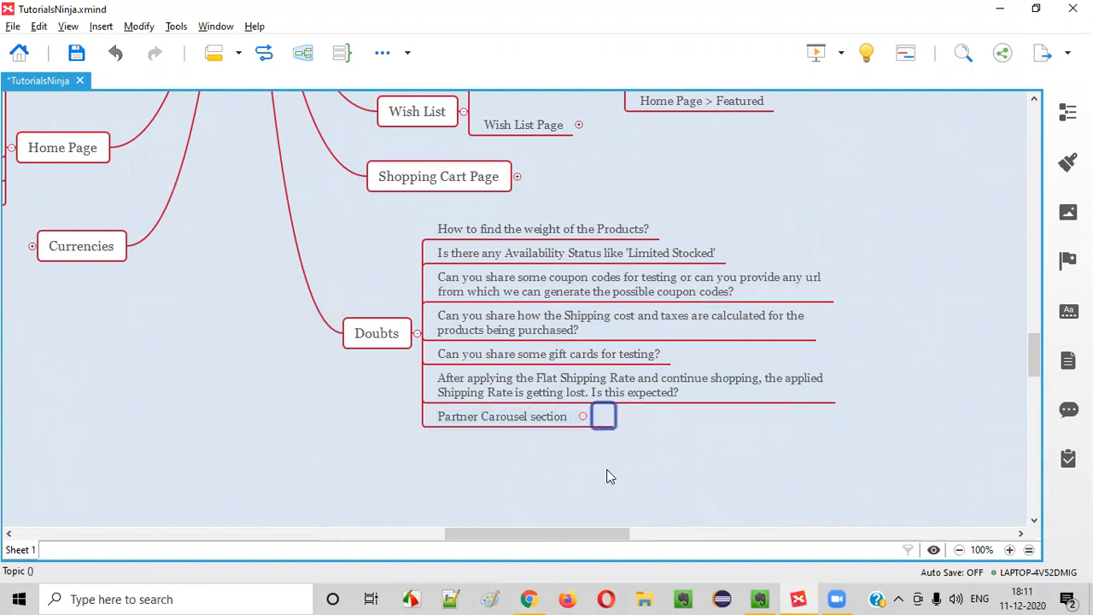
key("Delete")
Append ' - What is this all about?' to the Partner Carousel section doubt
double_click(561, 428)
key("End")
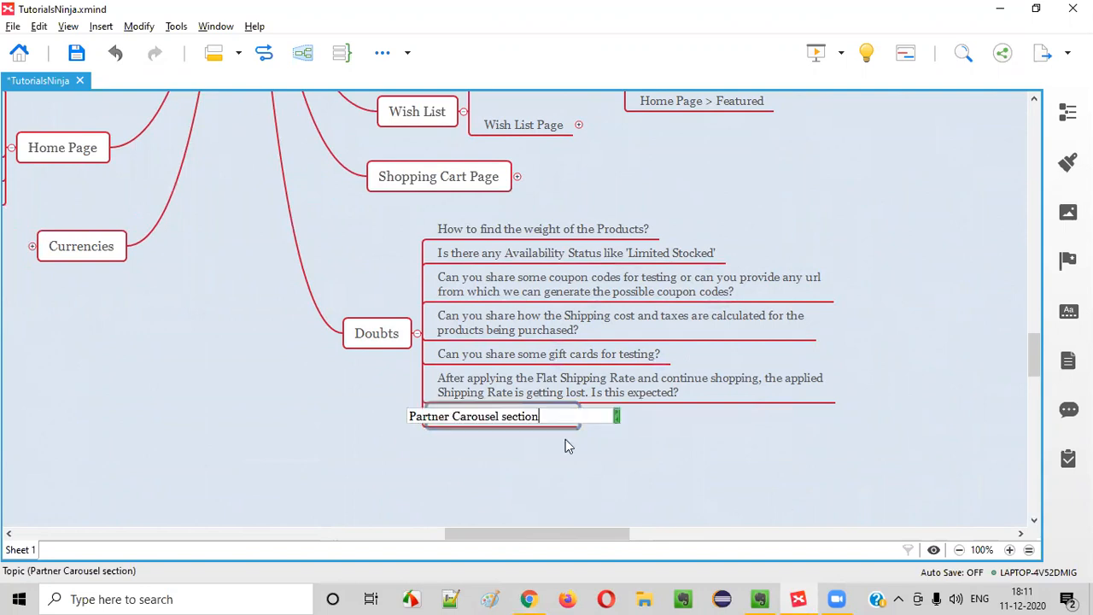
type("- What is this")
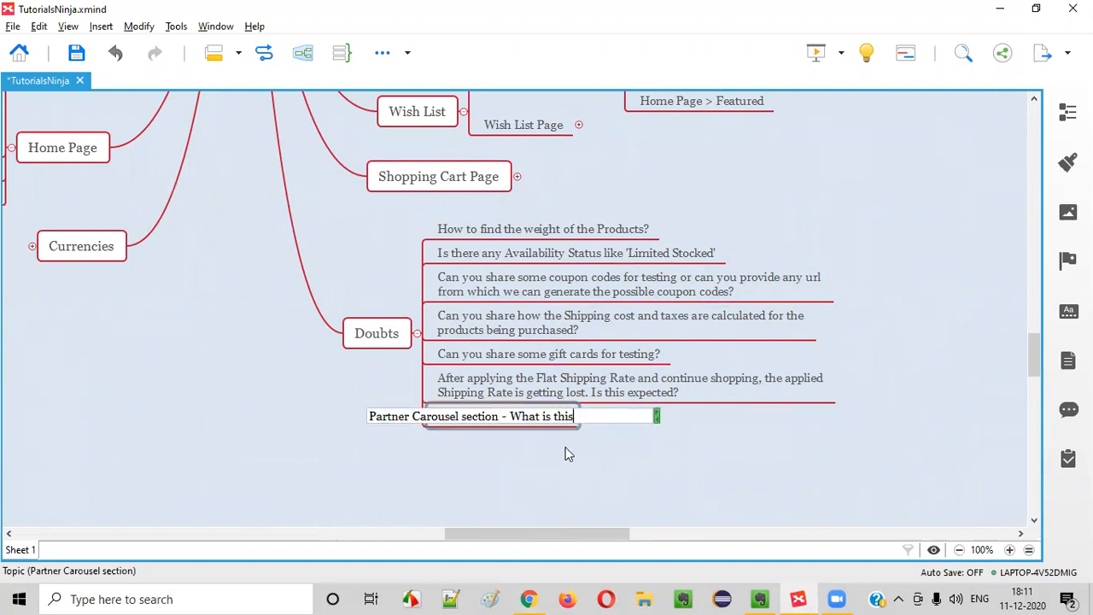
type(" all about")
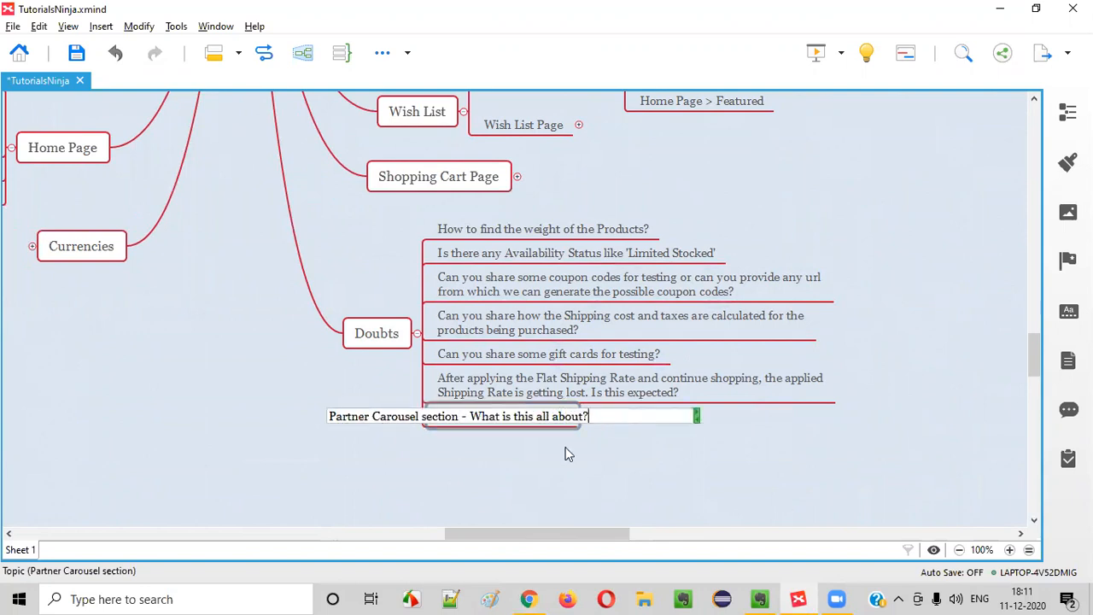
type("?")
key("Return")
In Chrome, open Macs from the Laptops & Notebooks menu and scroll down to its footer
left_click(529, 599)
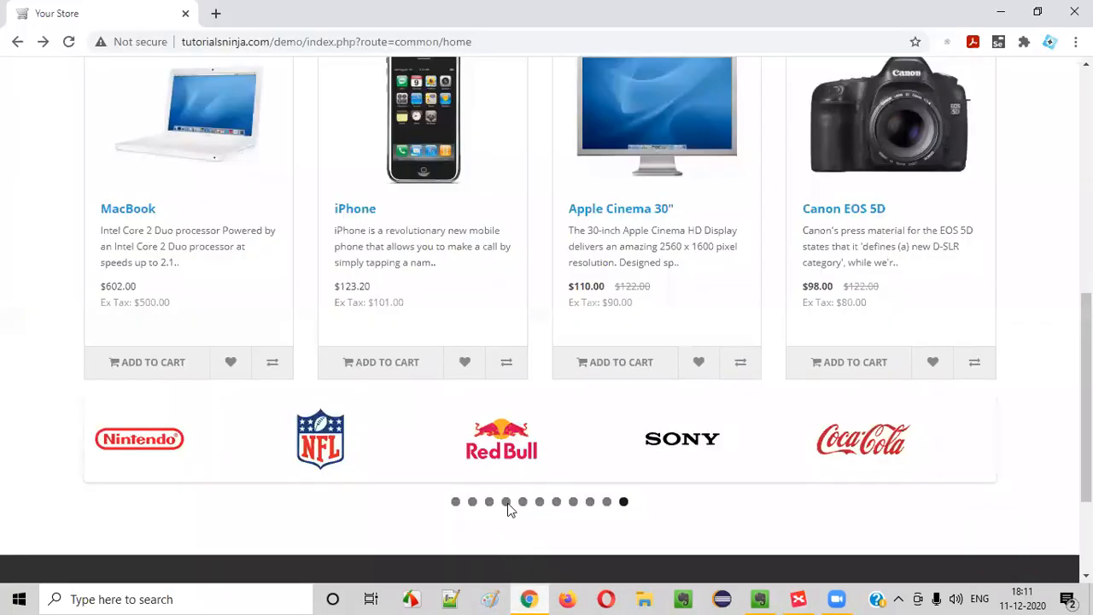
scroll(598, 117, "up", 7)
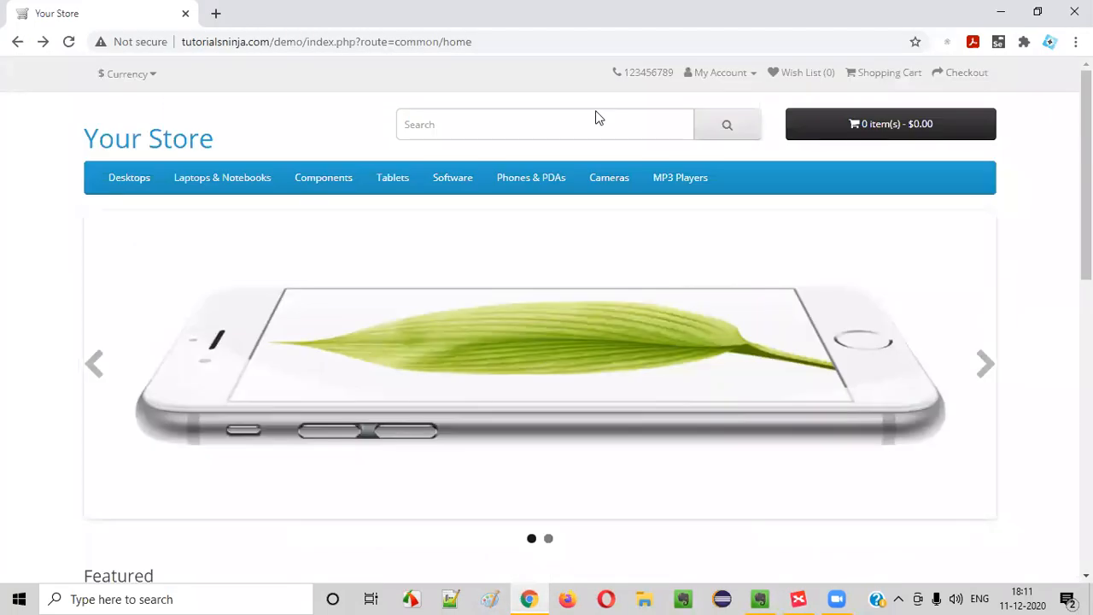
scroll(449, 300, "down", 7)
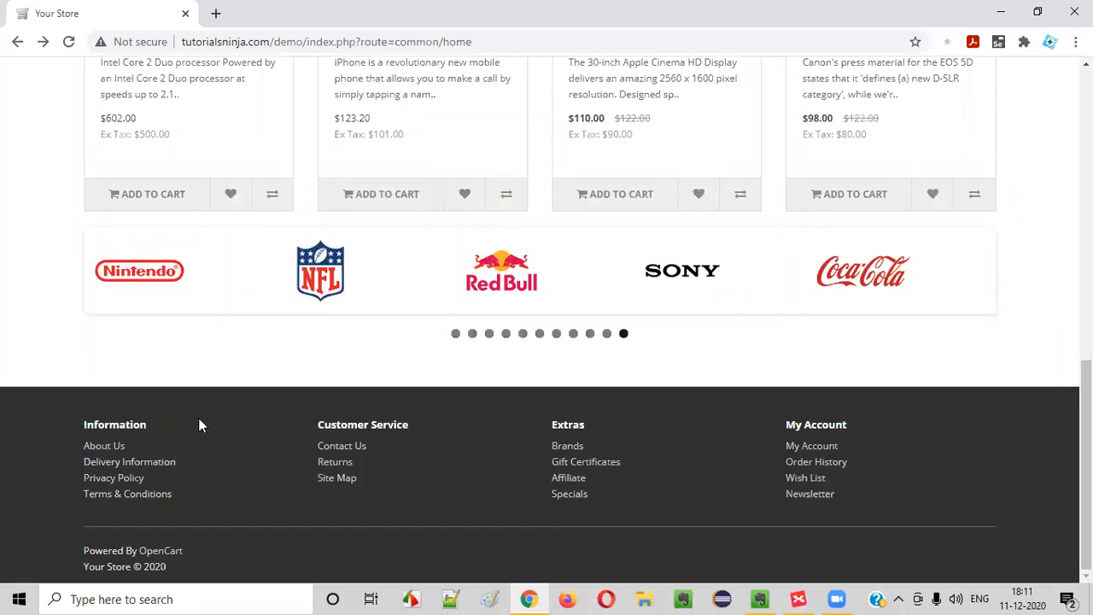
scroll(198, 425, "up", 10)
mouse_move(229, 177)
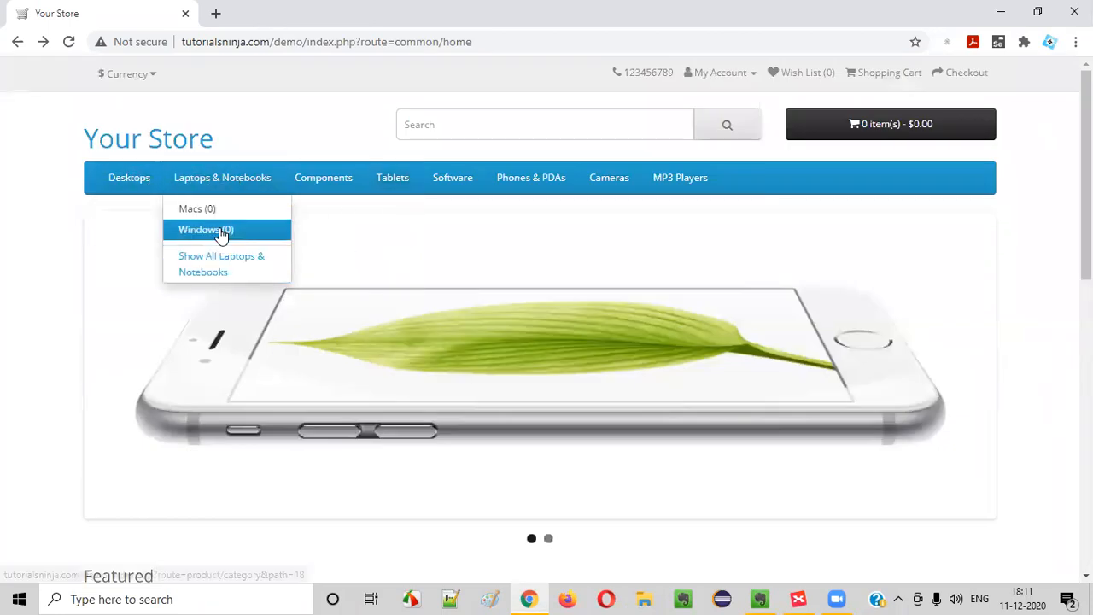
left_click(197, 209)
scroll(212, 546, "down", 4)
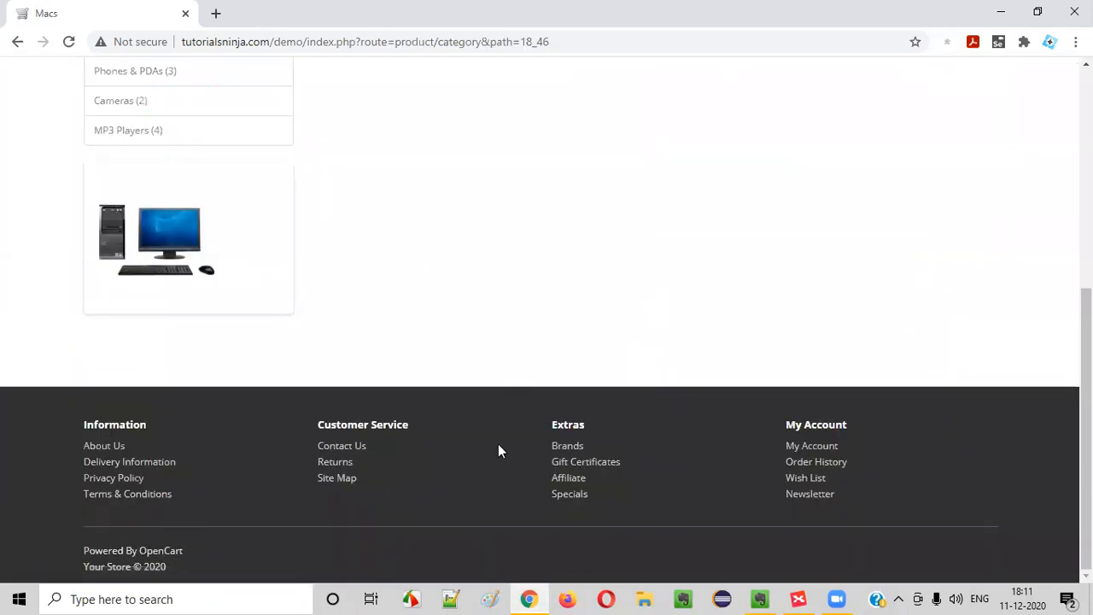
Add a 'Footer Options' main topic to the central TutorialsNinja topic
left_click(798, 598)
left_click(399, 338)
scroll(429, 479, "up", 5)
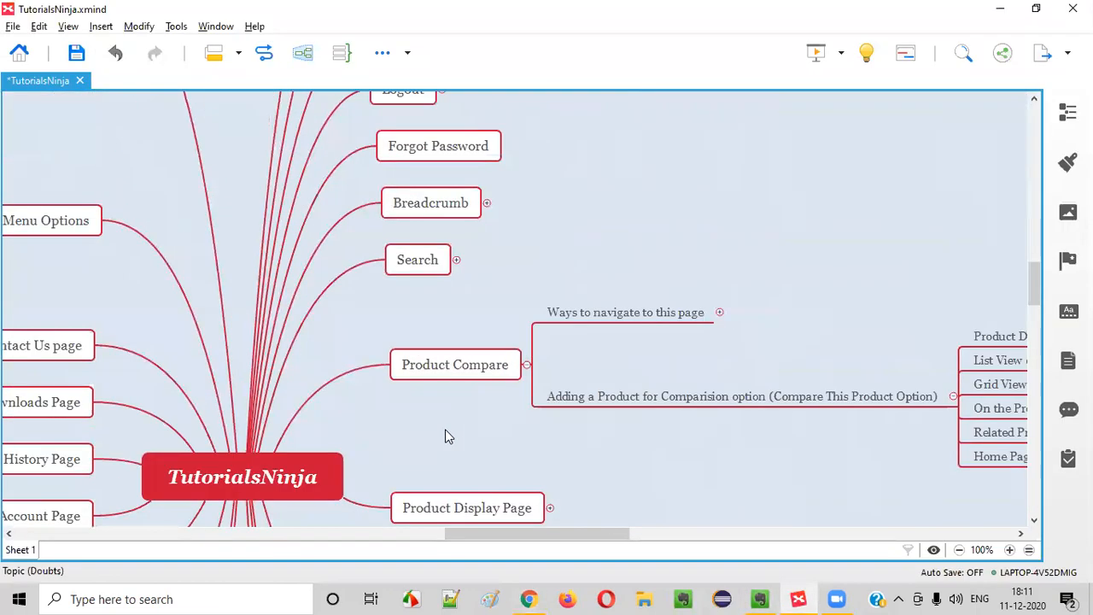
left_click(263, 468)
key("Tab")
type("F")
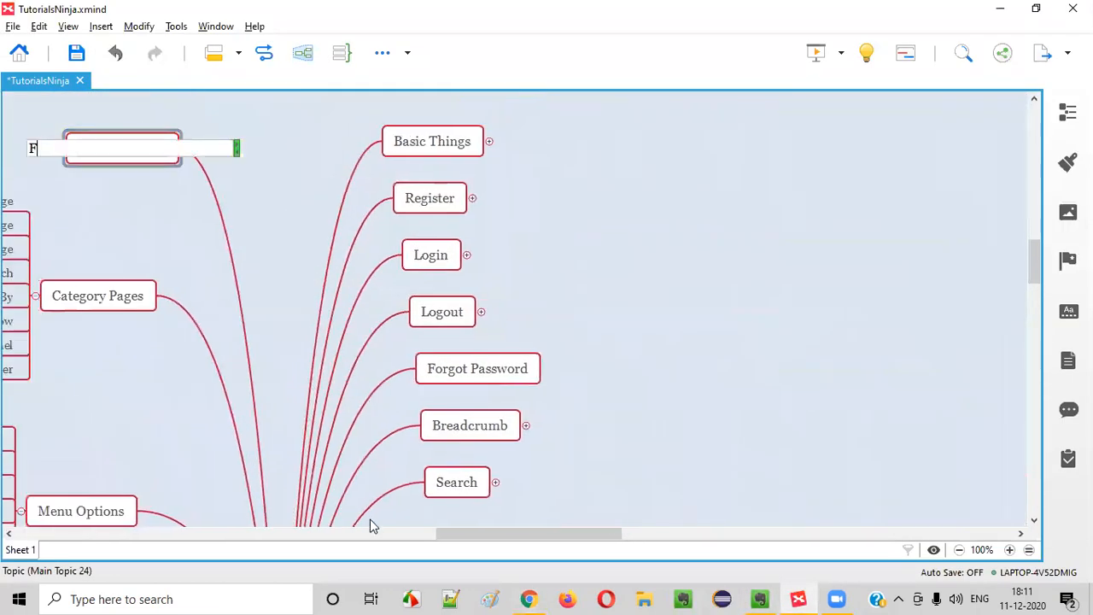
type("ooter Options")
key("Return")
Collapse all branches of the map, then switch to the store's footer in Chrome
key("alt+Tab")
key("alt+Tab")
right_click(672, 271)
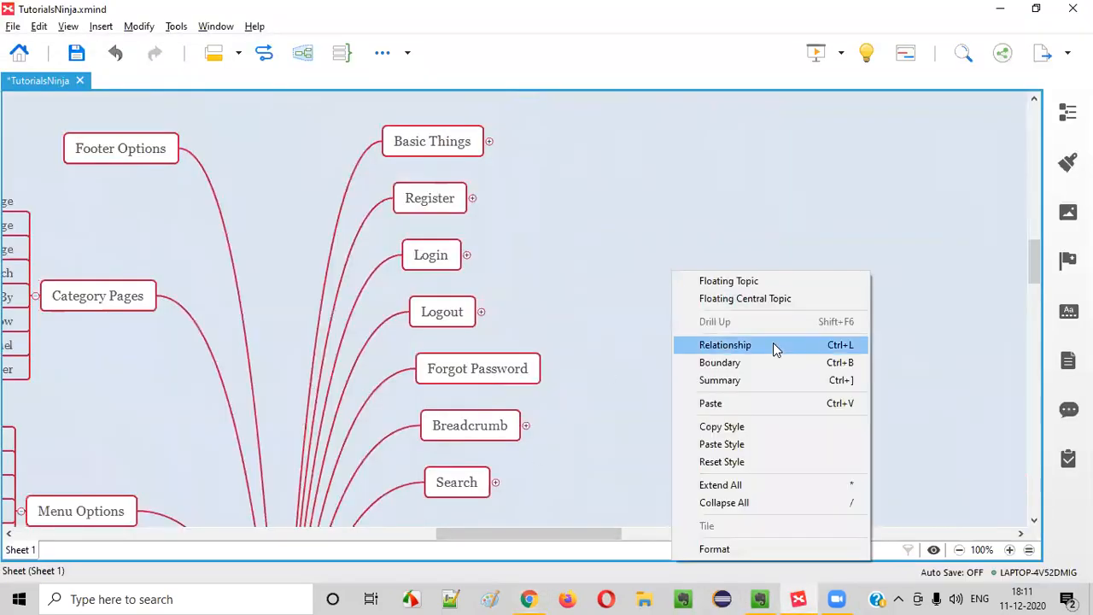
left_click(738, 503)
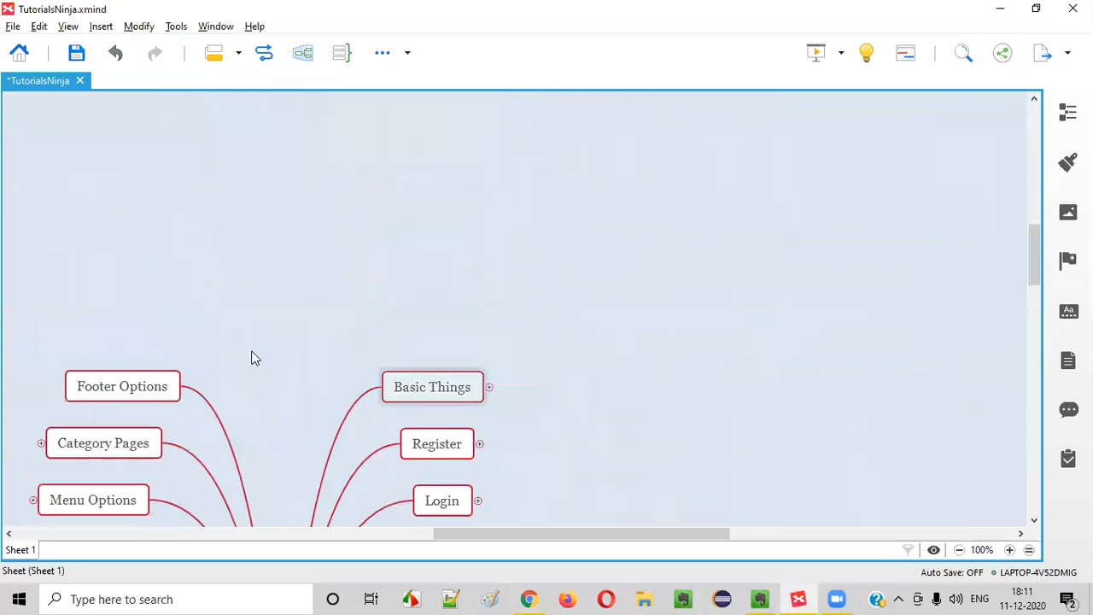
left_click_drag(596, 536, 449, 530)
scroll(690, 265, "down", 3)
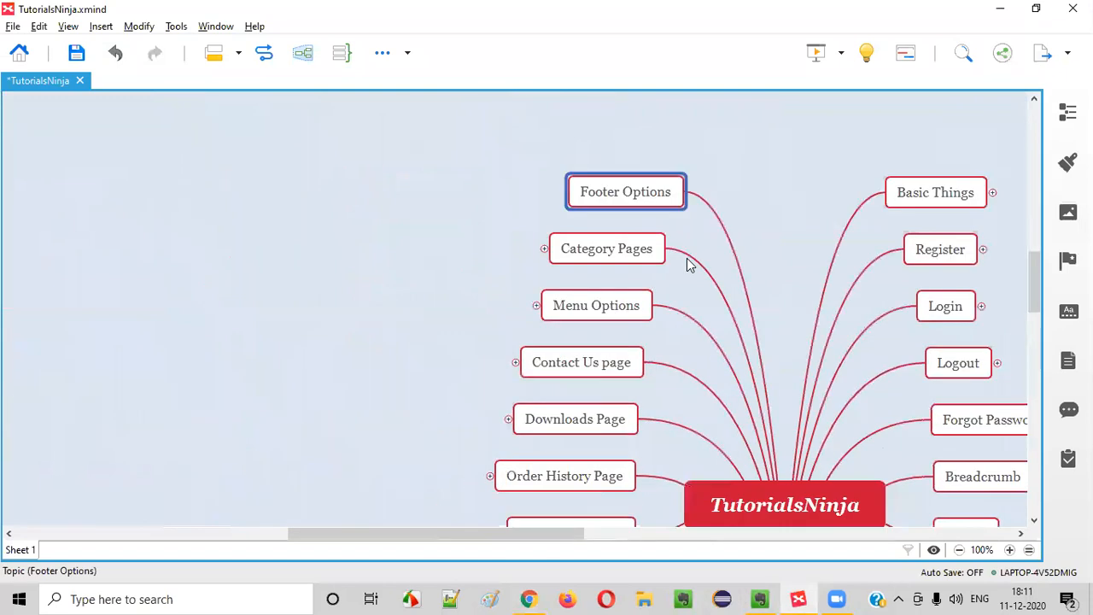
key("alt+Tab")
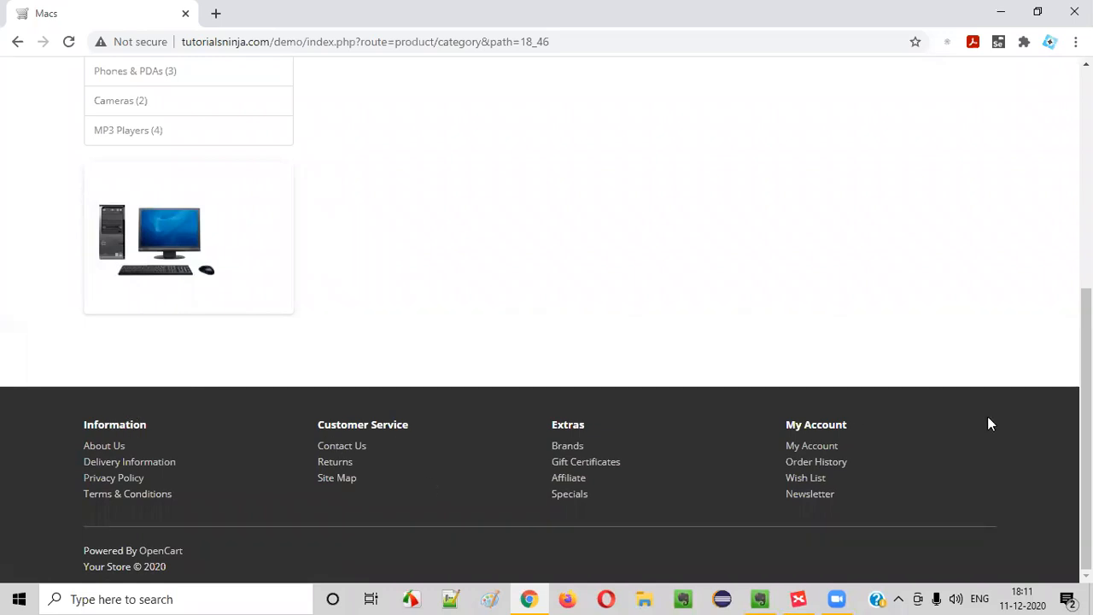
Add Information and Customer Service subtopics under Footer Options, copying headings from the store footer
key("alt+Tab")
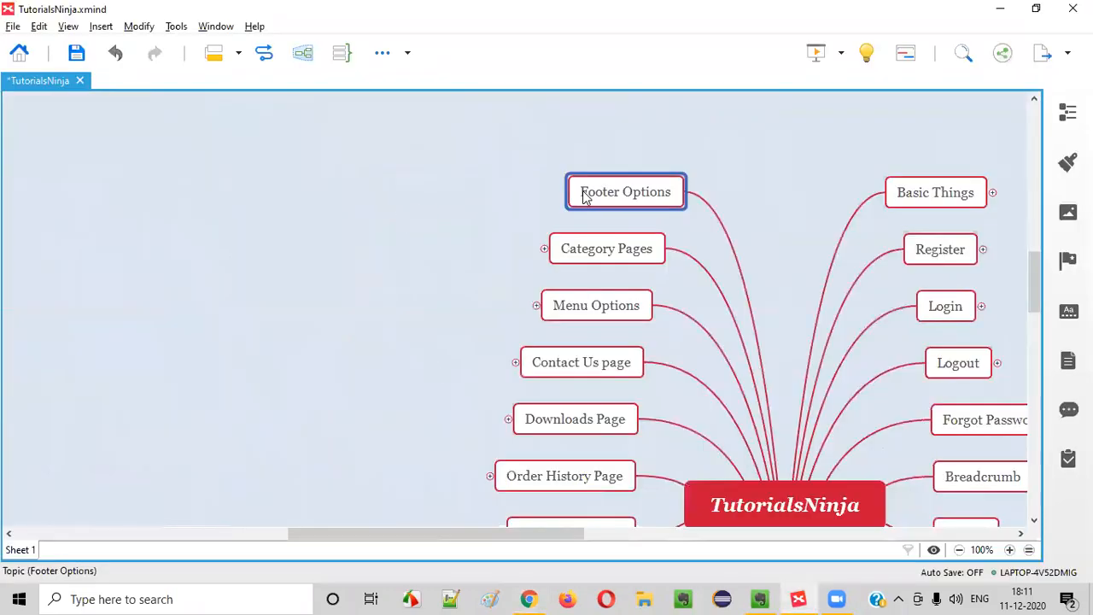
key("Tab")
type("Information")
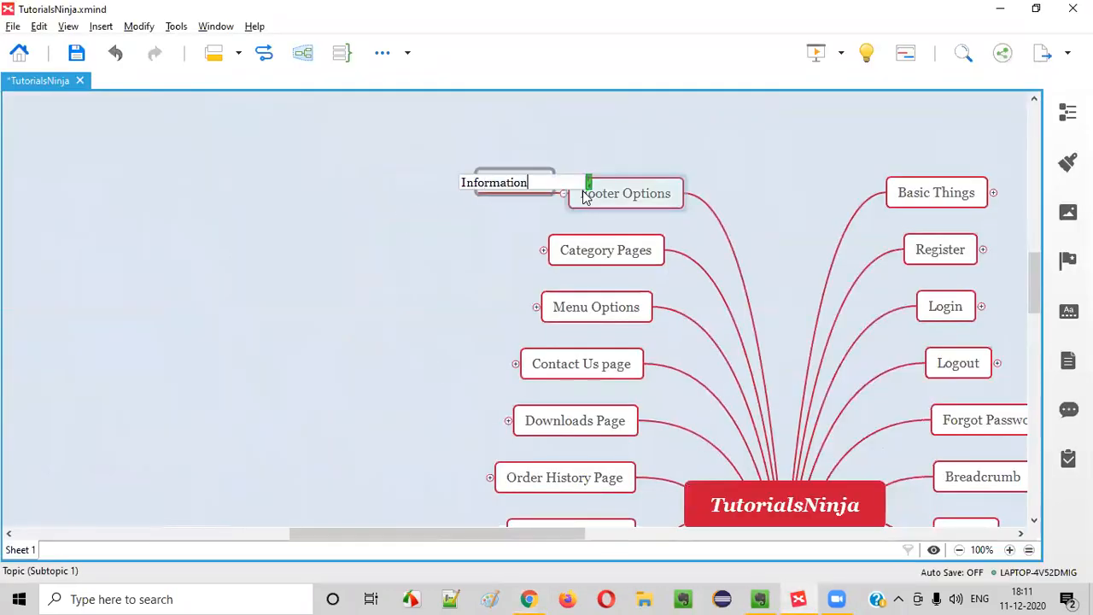
key("alt+Tab")
left_click_drag(317, 423, 435, 422)
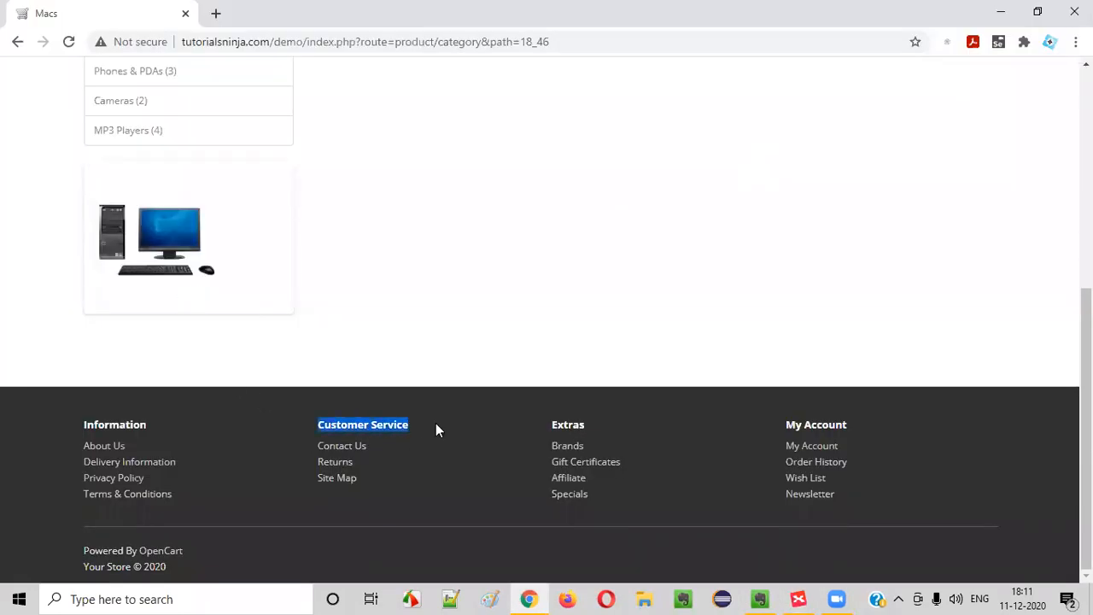
key("alt+Tab")
key("Return")
type("Customer Service")
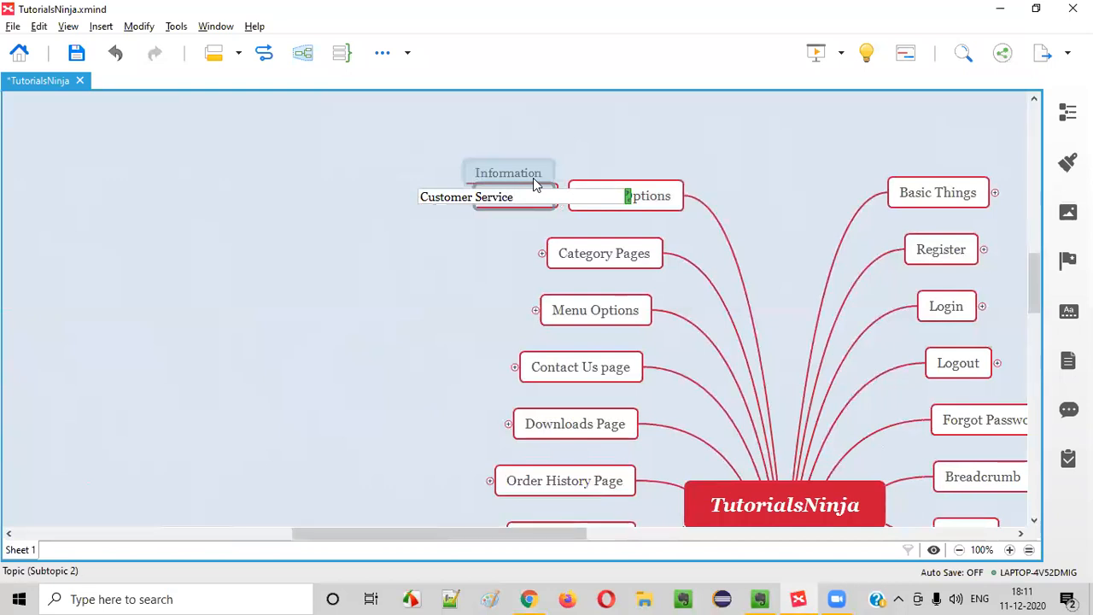
key("Return")
Add Extras and My Account subtopics below Customer Service, matching the footer headings
key("alt+Tab")
left_click_drag(553, 423, 604, 422)
key("alt+Tab")
key("Return")
type("Extras")
key("Return")
key("alt+Tab")
left_click_drag(802, 428, 847, 423)
key("alt+Tab")
key("Return")
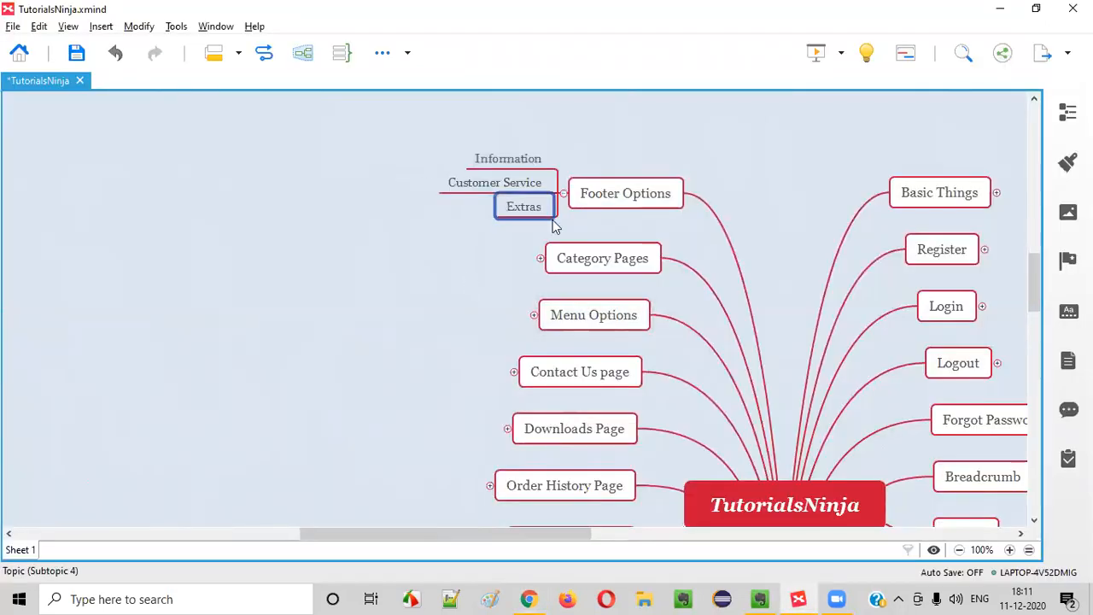
type("u")
type("y Account")
key("Return")
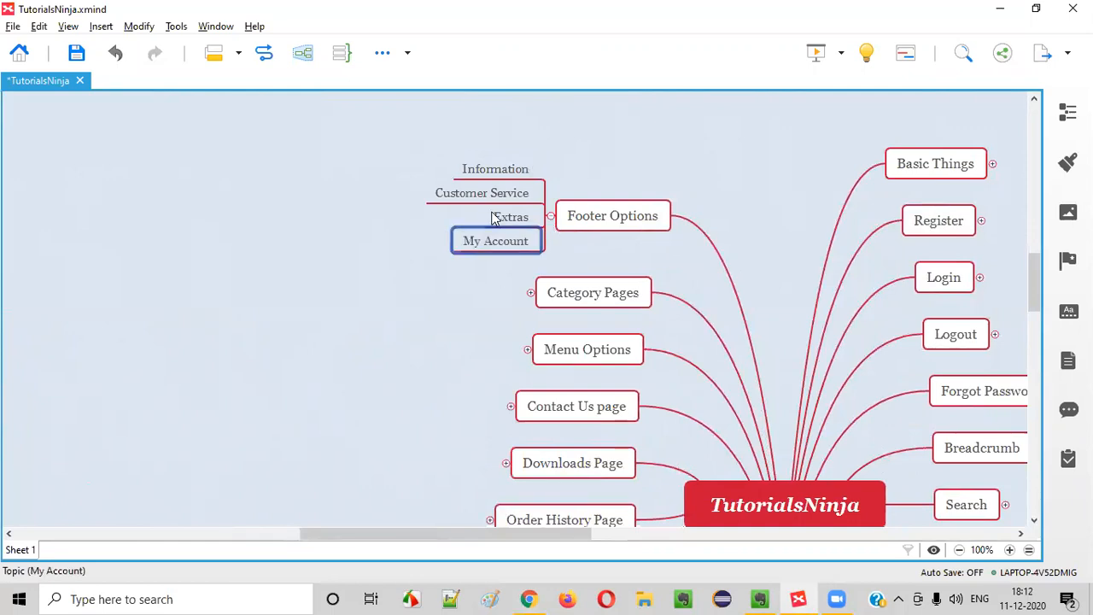
Check the new Information, Customer Service and Extras topics, then return to the store footer
left_click(474, 176)
left_click(486, 196)
left_click(501, 218)
left_click(495, 176)
key("alt+Tab")
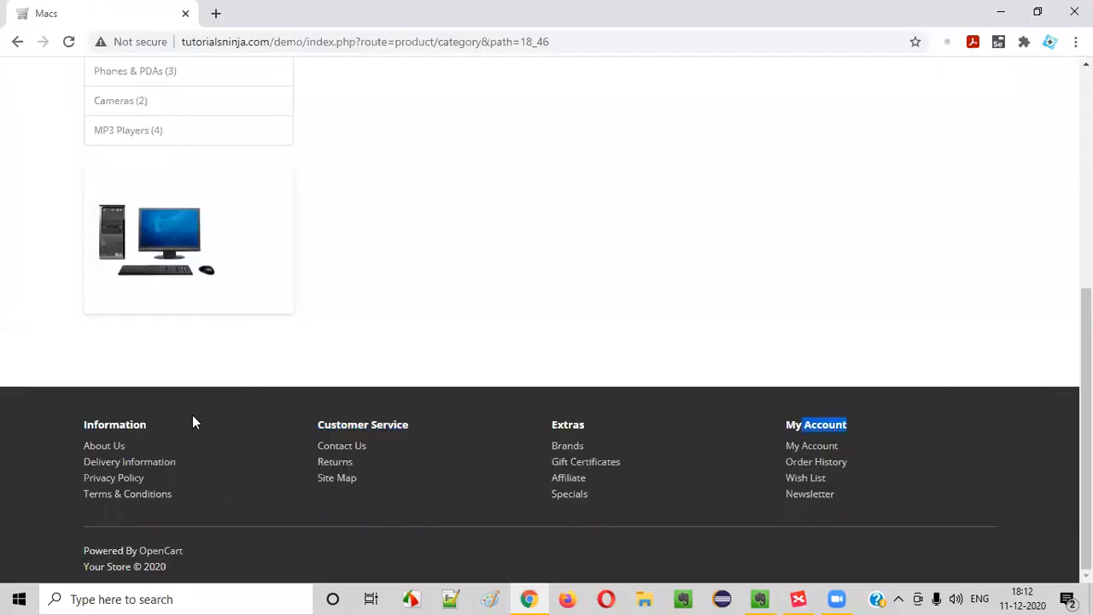
Open the footer's About Us page and select its heading and paragraph
right_click(107, 447)
left_click(104, 446)
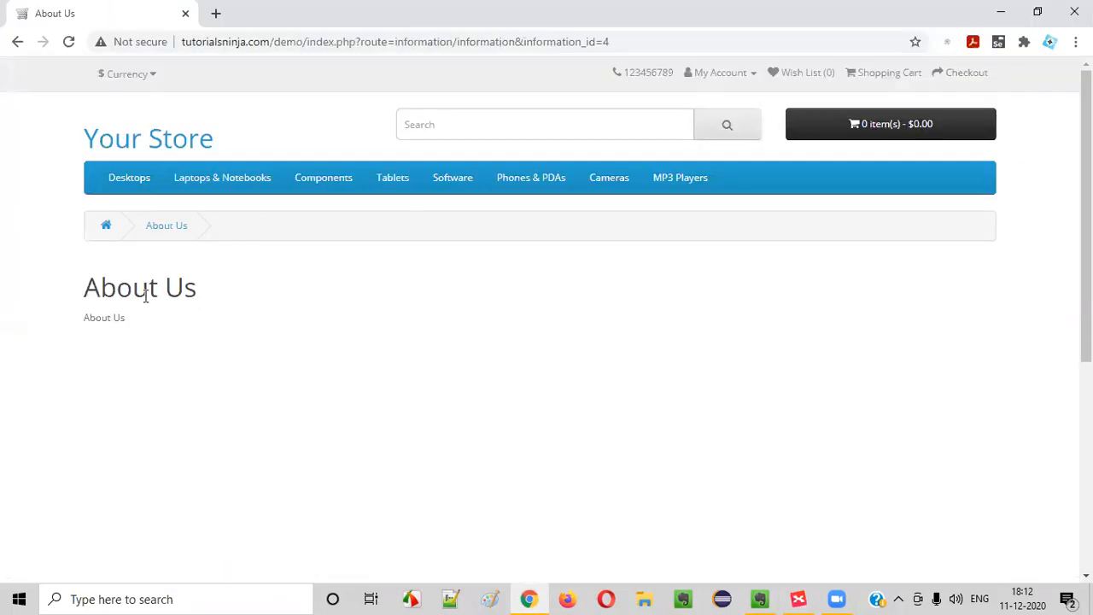
left_click_drag(125, 358, 190, 336)
left_click(86, 315)
left_click(167, 335)
left_click_drag(100, 288, 271, 356)
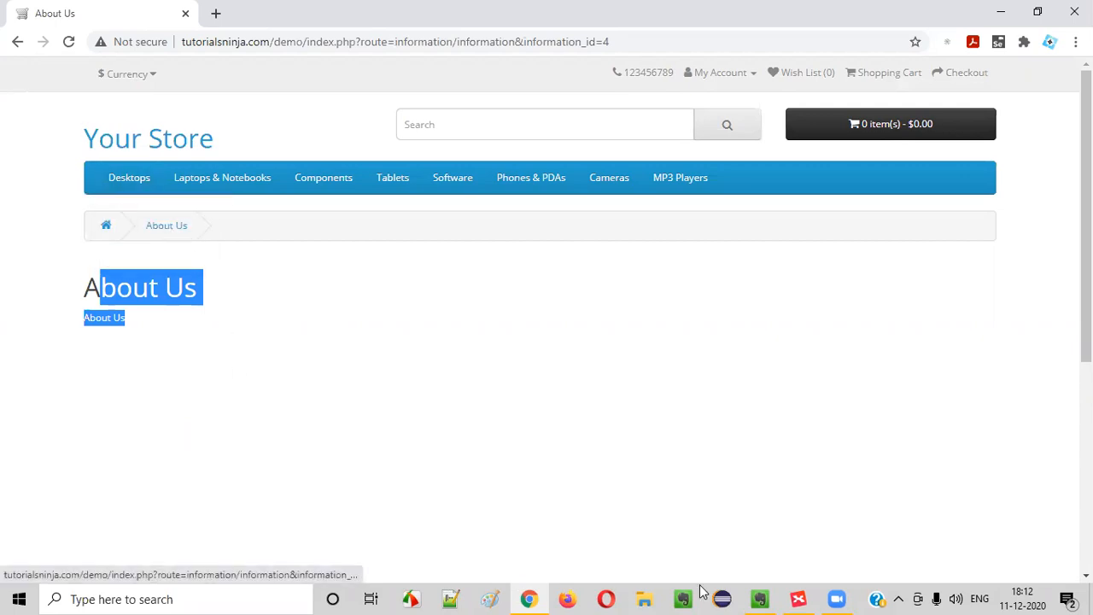
Add an 'About Us' subtopic under Information in the mind map
left_click(799, 599)
key("Tab")
type("About")
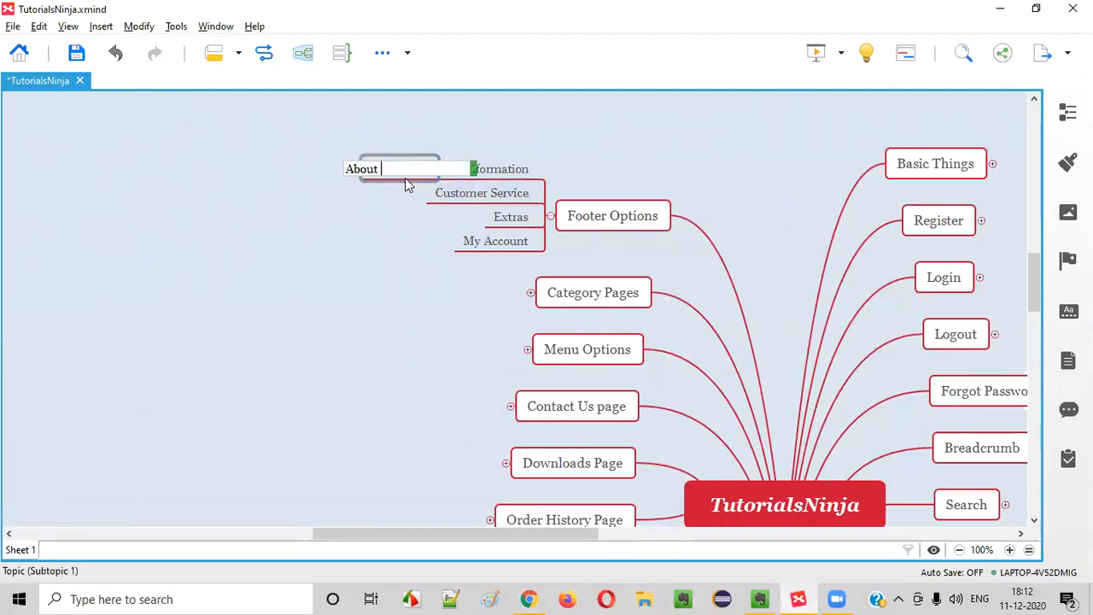
key("Return")
Under Defects, add the entry 'About Us section need to be updated with proepr content'
scroll(843, 404, "down", 8)
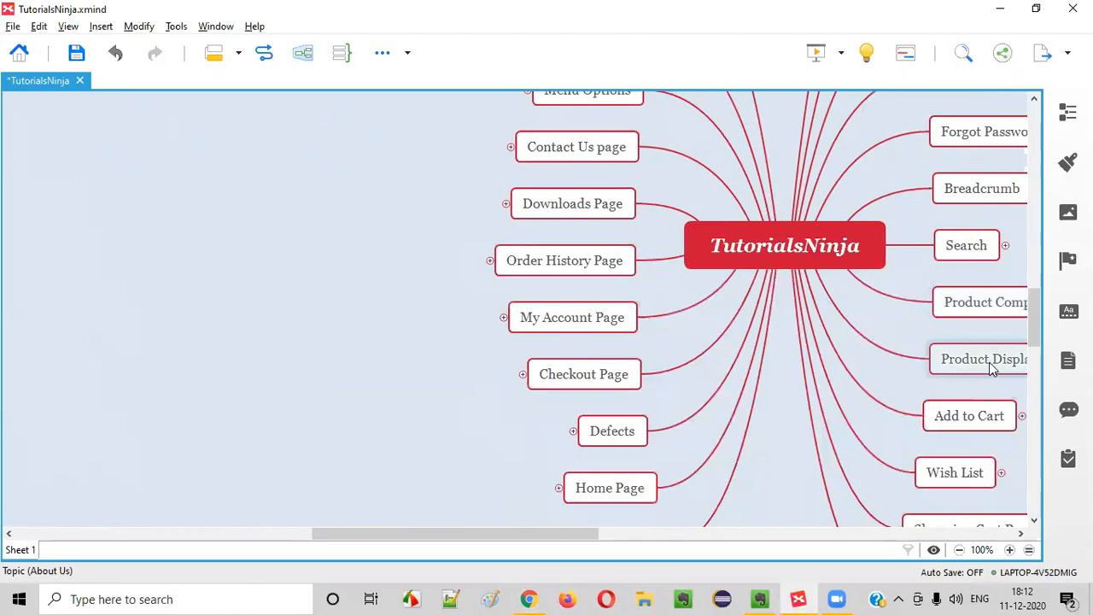
scroll(800, 388, "up", 2)
scroll(876, 368, "up", 4)
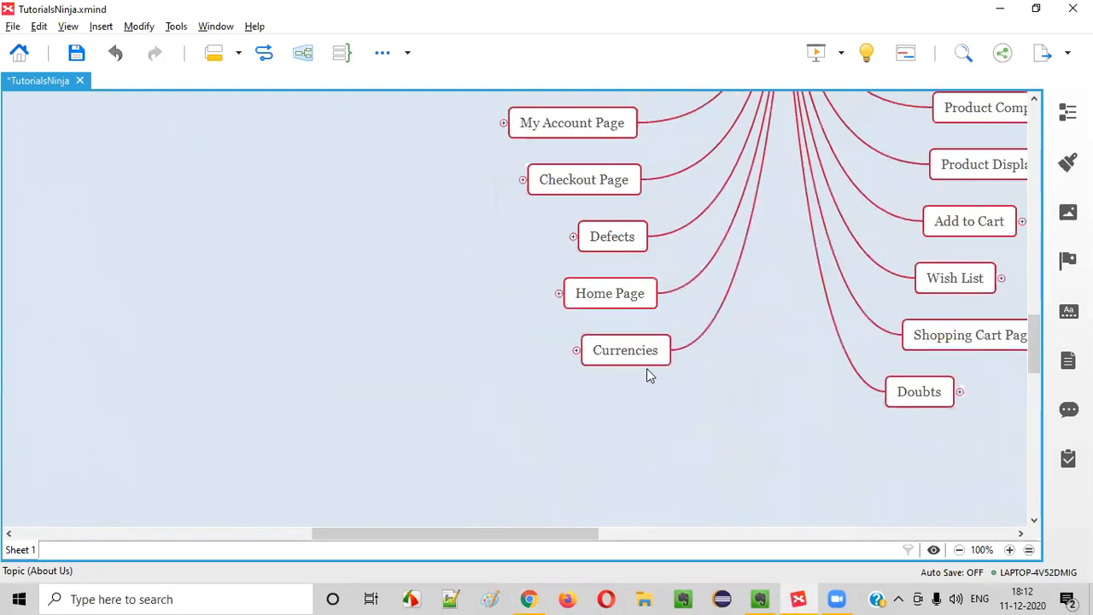
left_click(576, 304)
left_click(573, 302)
left_click(448, 342)
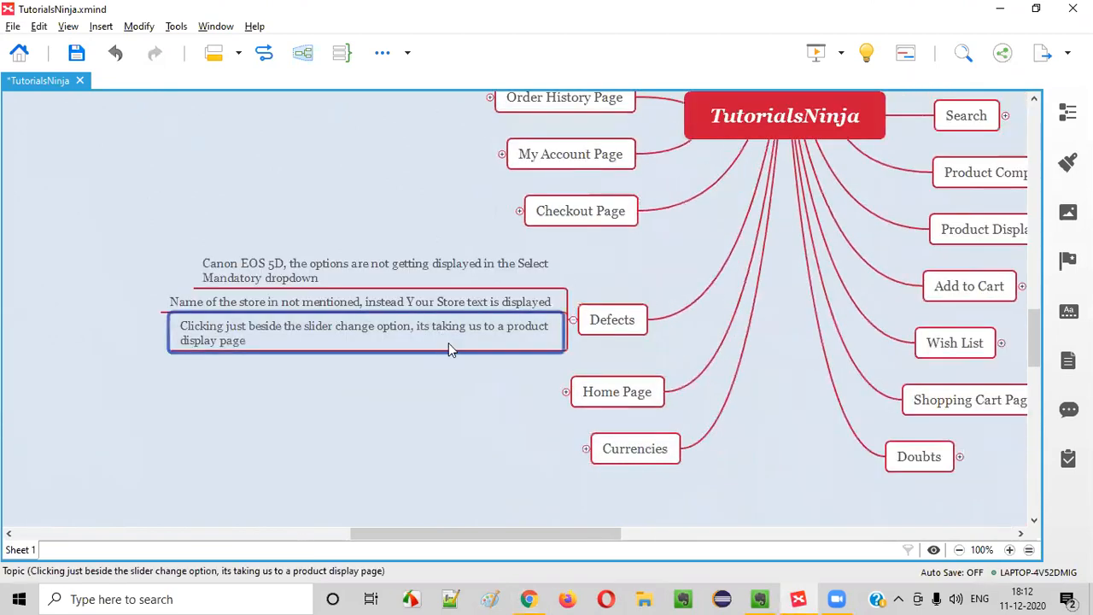
key("Return")
type("About Us section need to be upda")
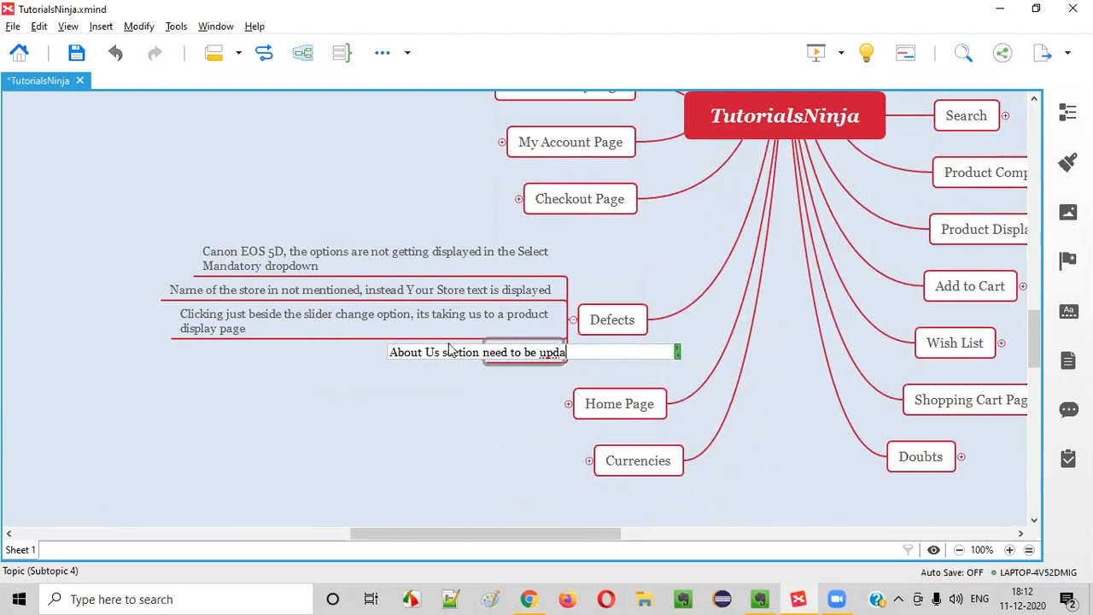
type("ted with proepr")
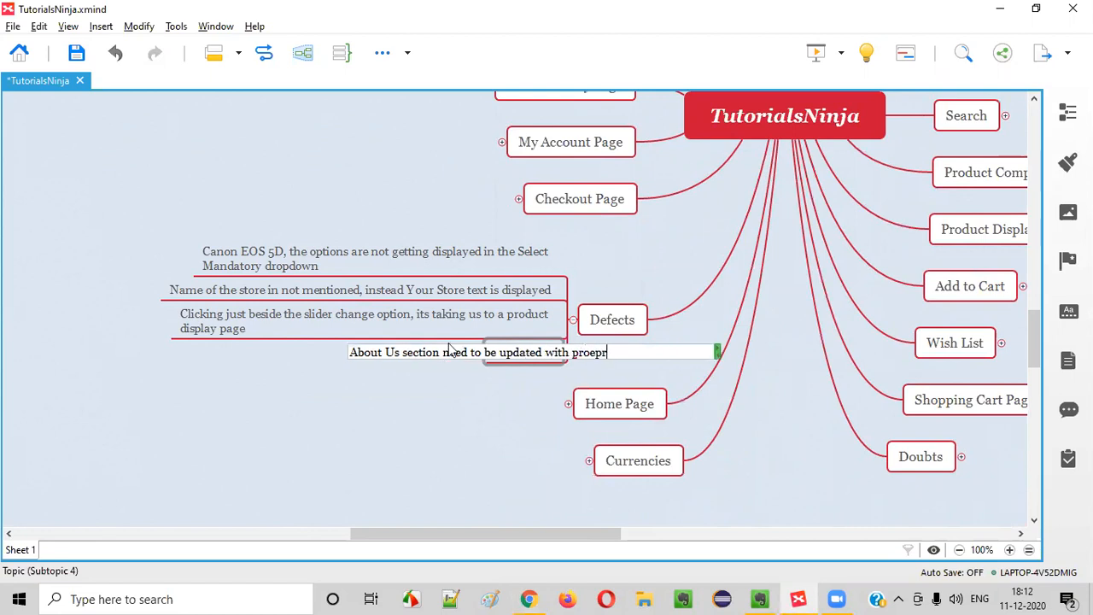
type(" content")
key("Return")
Review the About Us page's heading and body text in Chrome
key("alt+Tab")
left_click(189, 345)
left_click_drag(82, 313, 264, 320)
left_click(265, 331)
scroll(392, 444, "down", 5)
scroll(257, 367, "up", 5)
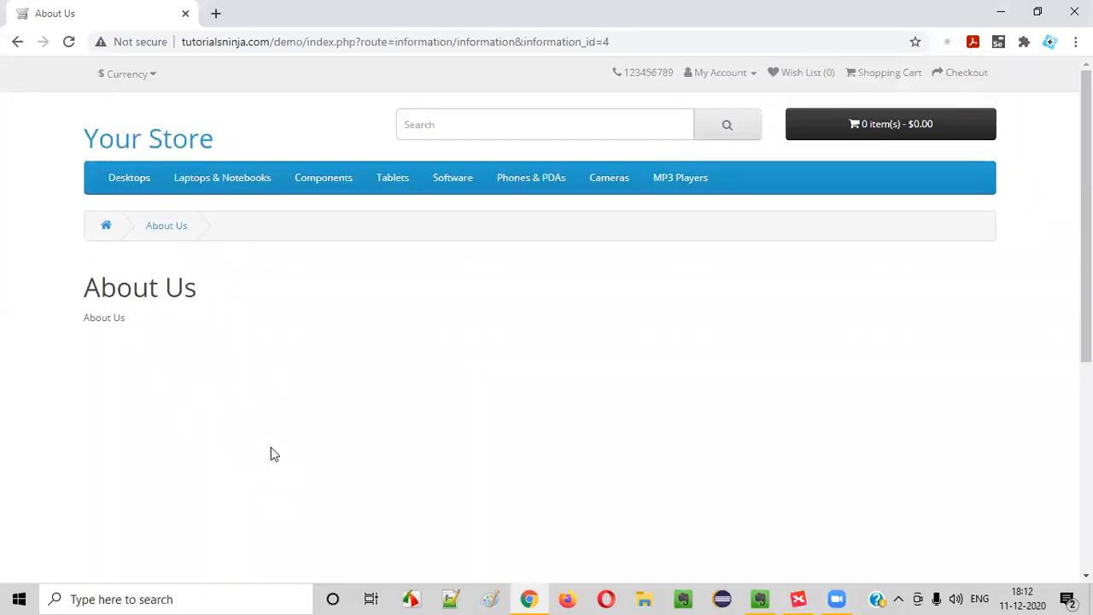
scroll(256, 341, "down", 5)
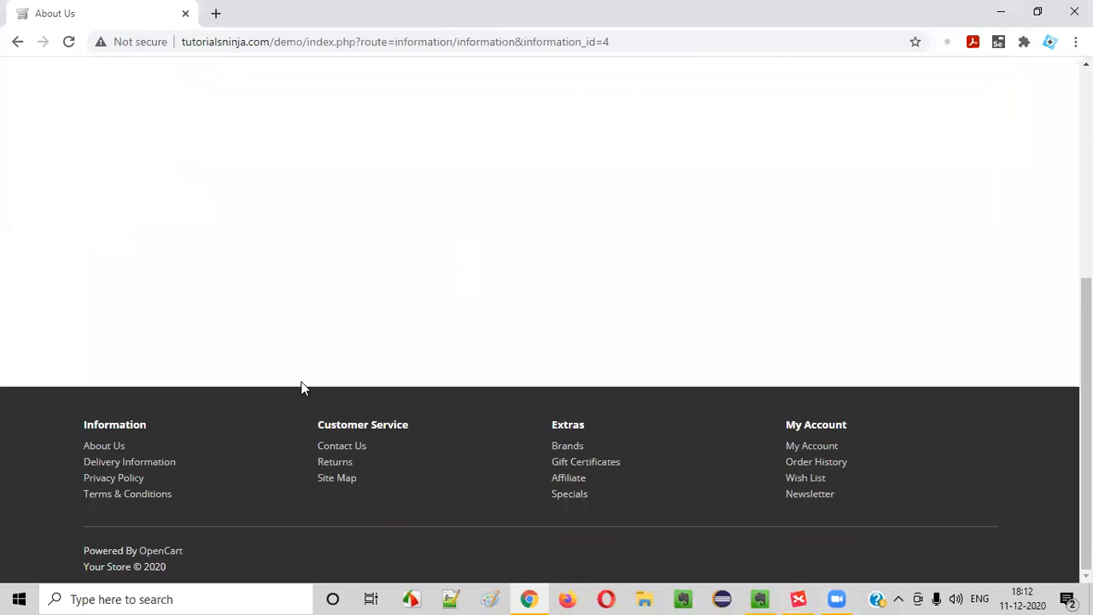
Open the store's Delivery Information page from the footer and look it over
left_click(120, 466)
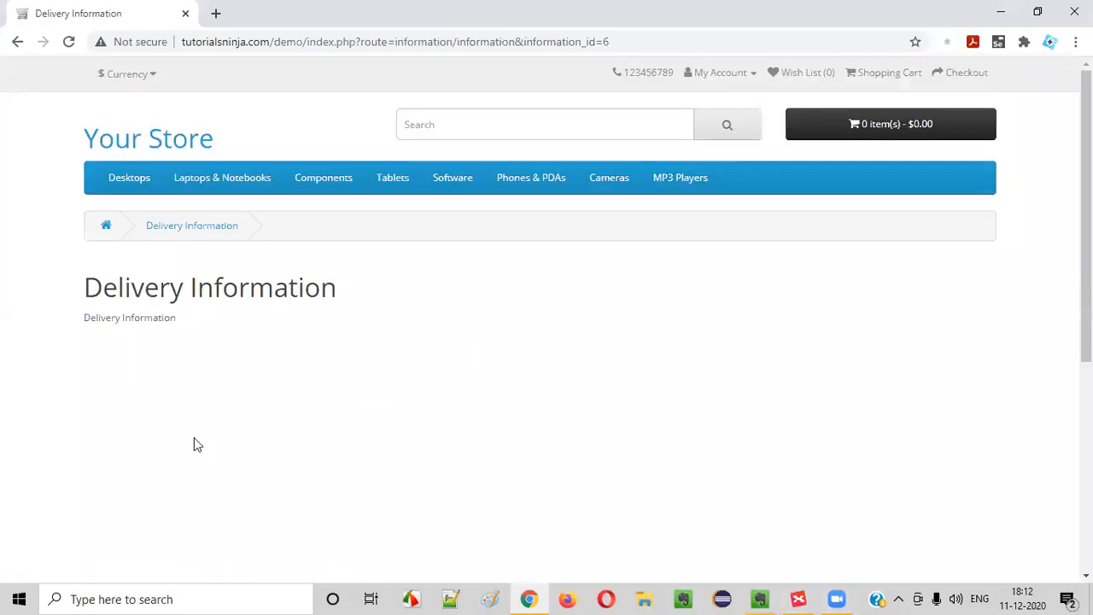
scroll(405, 295, "down", 5)
scroll(276, 361, "up", 5)
scroll(445, 497, "down", 5)
scroll(462, 343, "up", 4)
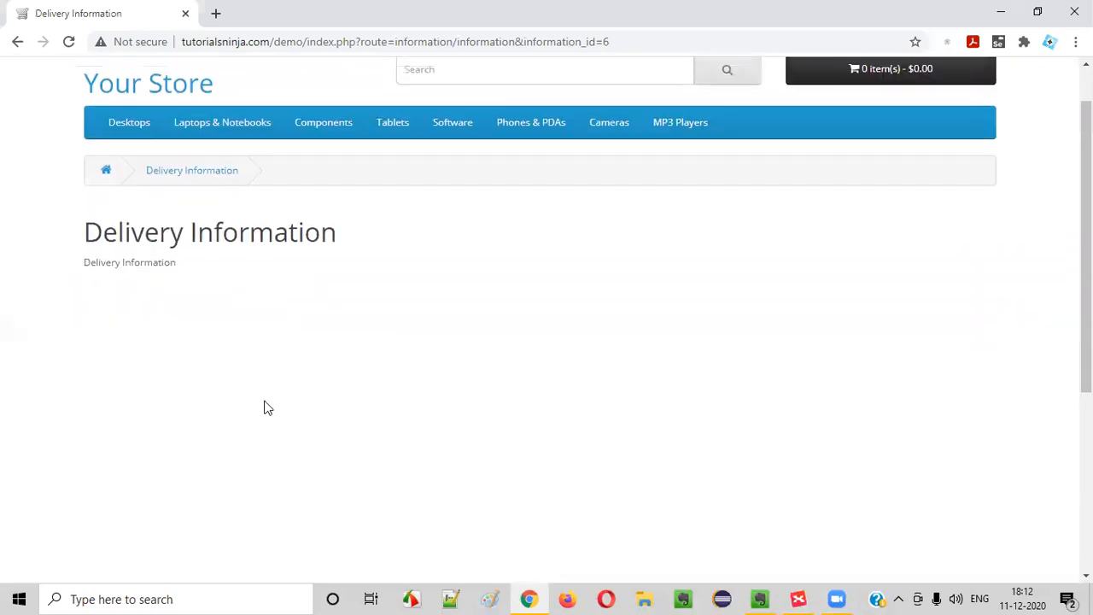
left_click(799, 600)
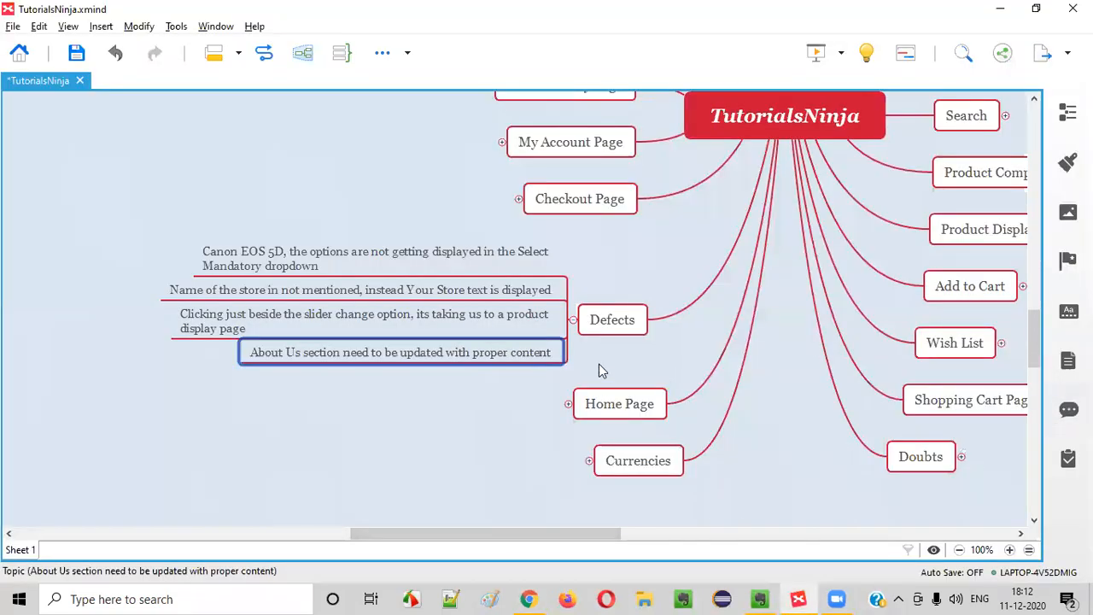
Check and reload the Delivery Information page in Chrome
key("alt+Tab")
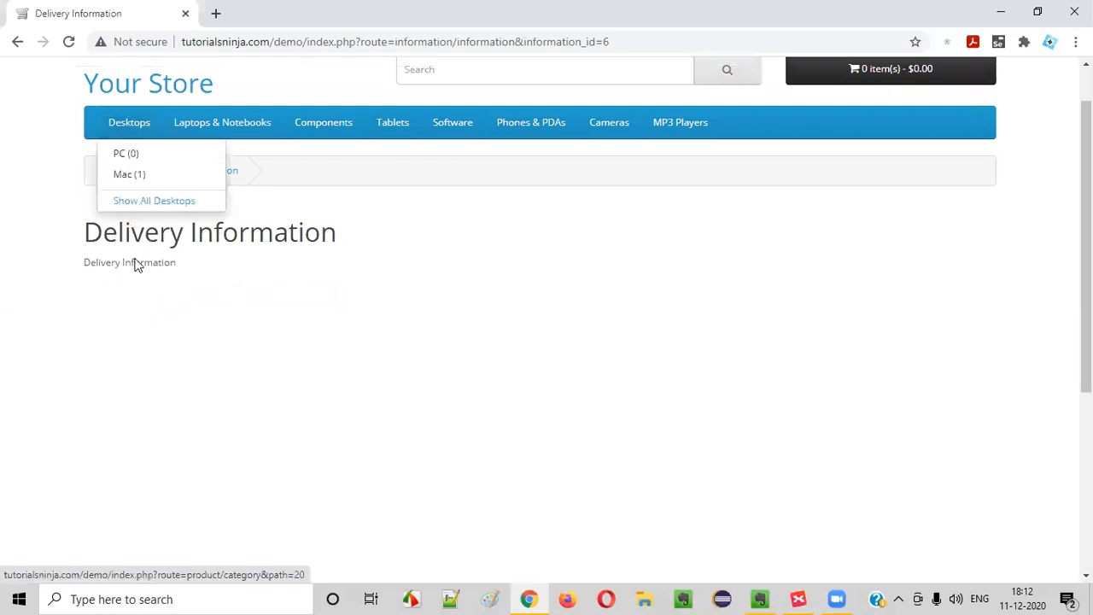
scroll(124, 440, "down", 4)
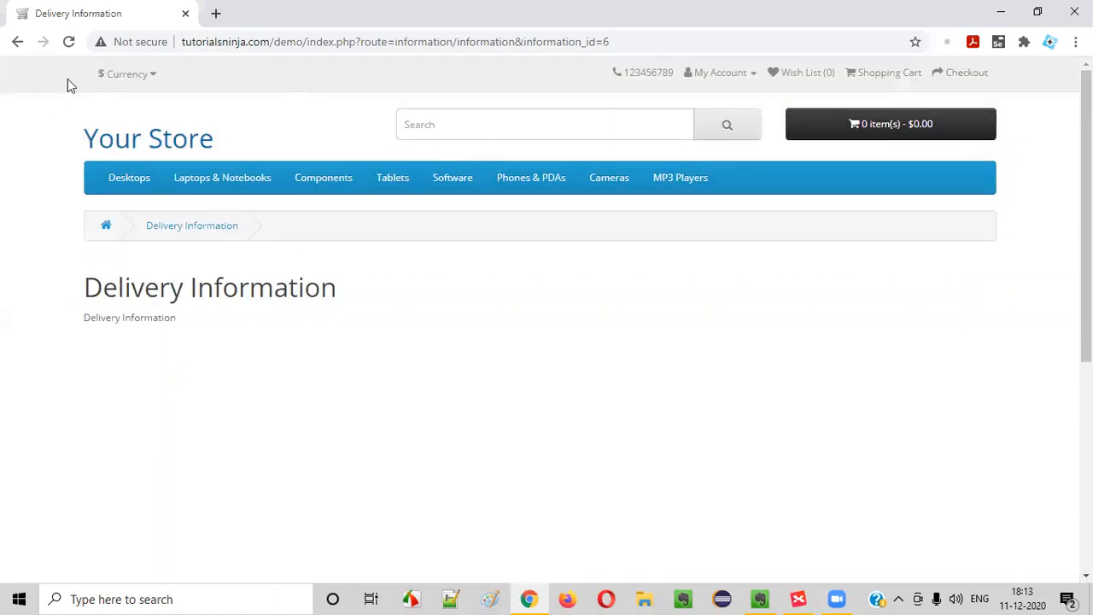
scroll(170, 430, "down", 5)
left_click(115, 463)
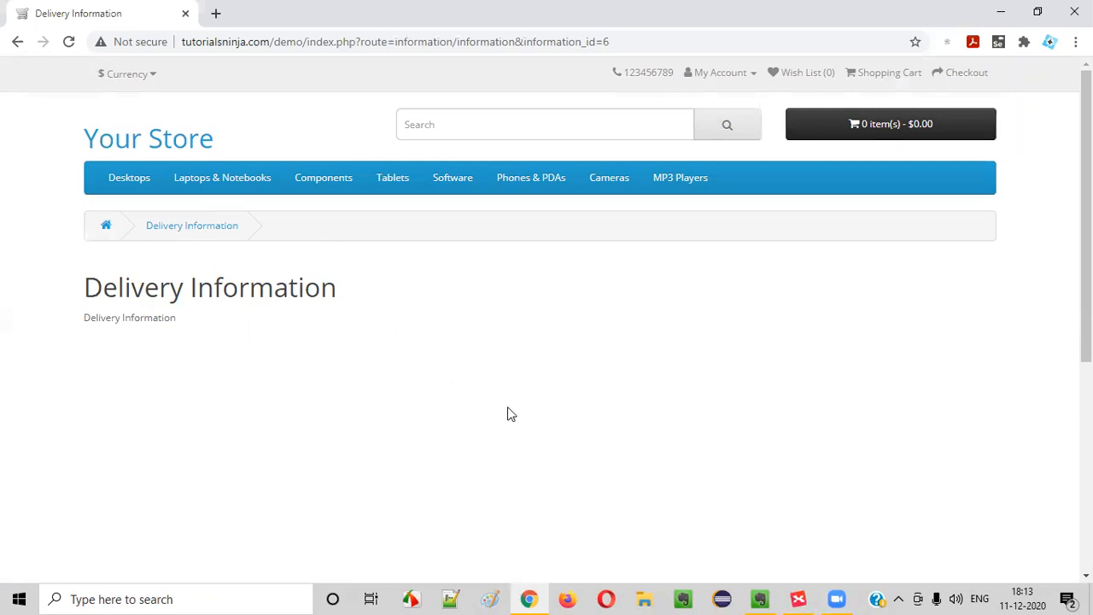
left_click(799, 599)
Add a 'Delivery Information' topic after About Us under Information
scroll(471, 344, "up", 10)
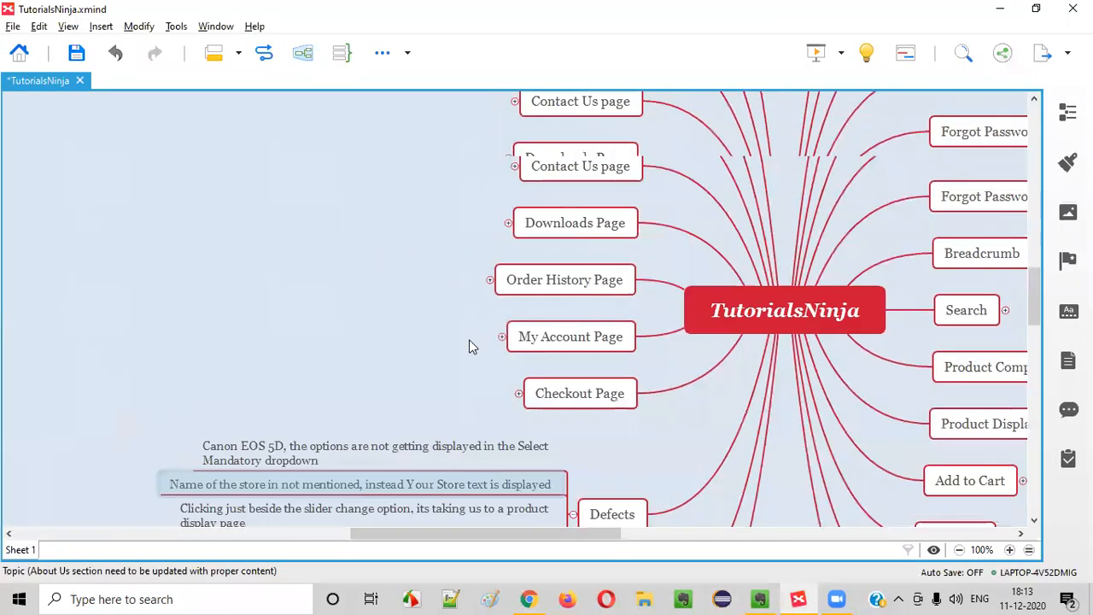
scroll(490, 310, "down", 3)
scroll(494, 320, "down", 3)
scroll(495, 320, "up", 3)
left_click(416, 253)
key("Tab")
type("Delivery Infr")
key("BackSpace")
type("ormation")
key("Return")
View the store's Privacy Policy page, then add a 'Privacy Policy' topic below Delivery Information
key("alt+Tab")
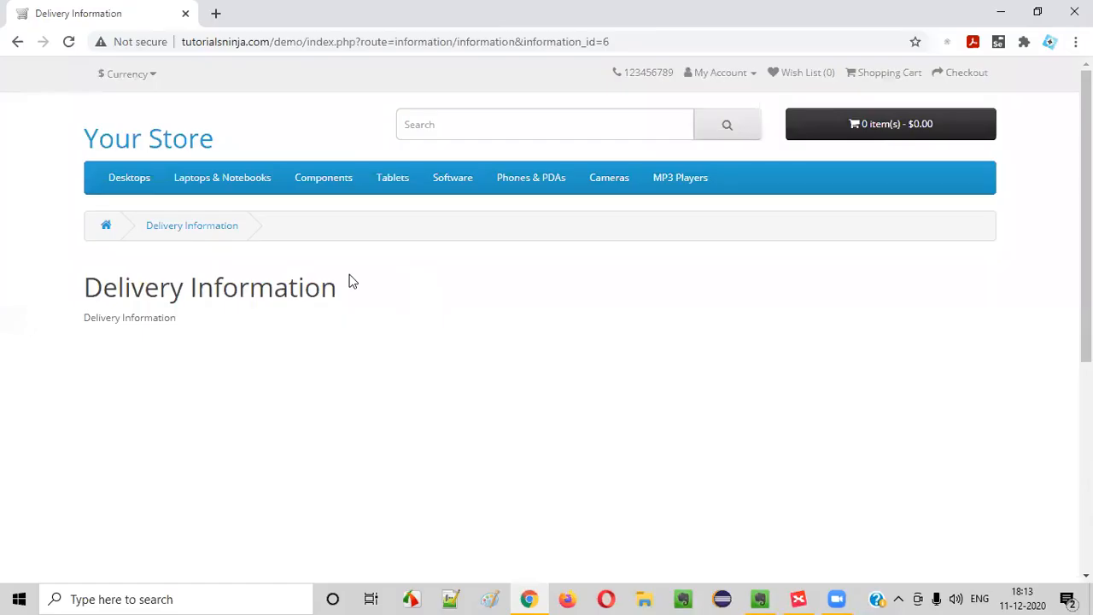
scroll(187, 268, "down", 5)
left_click(133, 478)
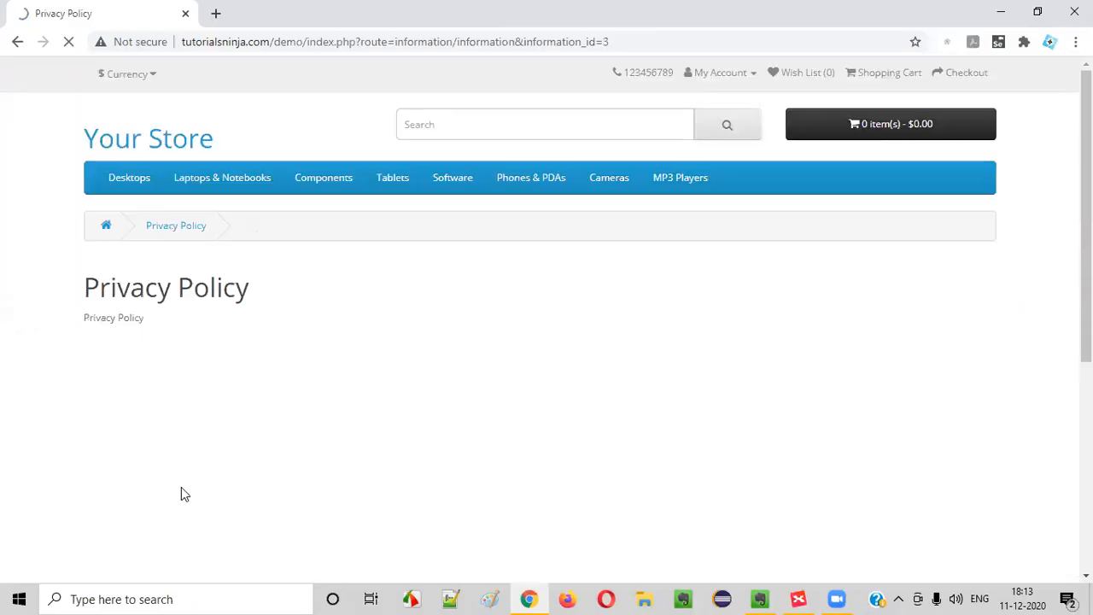
scroll(303, 364, "down", 5)
key("alt+Tab")
key("Return")
type("Privacy")
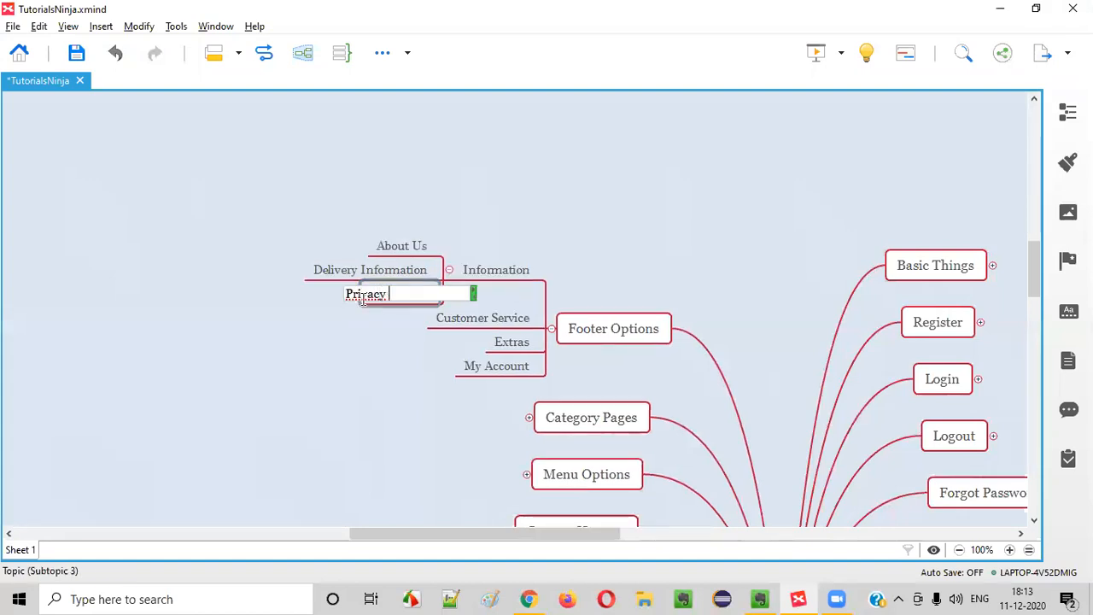
key("Return")
Add a 'Terms and Conditions' topic below Privacy Policy
key("alt+Tab")
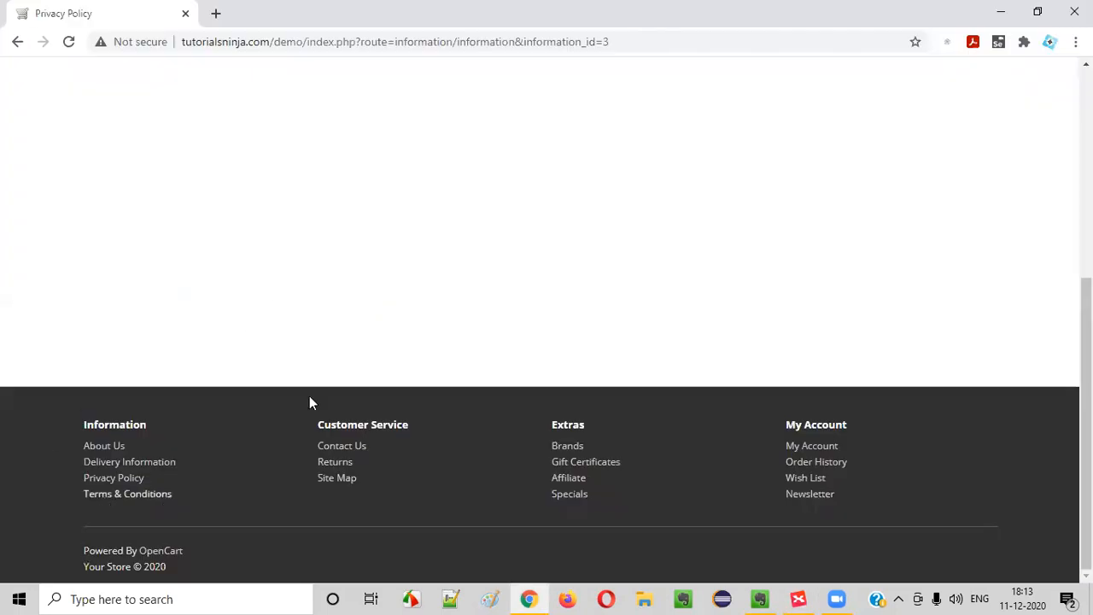
key("alt+Tab")
key("Return")
type("Terms and Conditions")
key("Return")
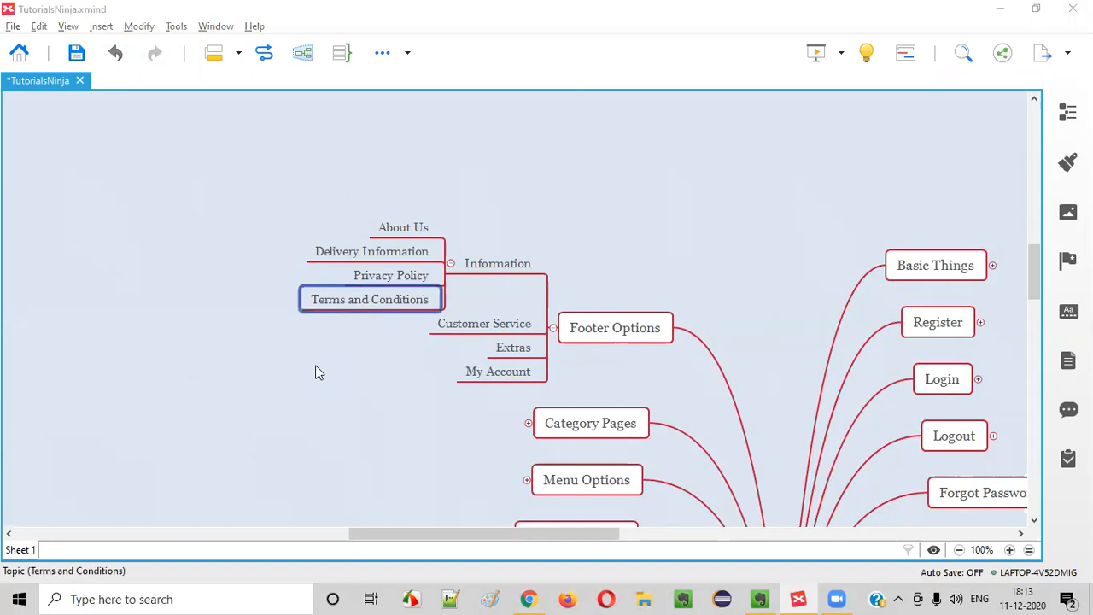
key("alt+Tab")
View the Terms & Conditions page, then review the Contact Us page's address and telephone details
left_click(157, 494)
left_click(19, 43)
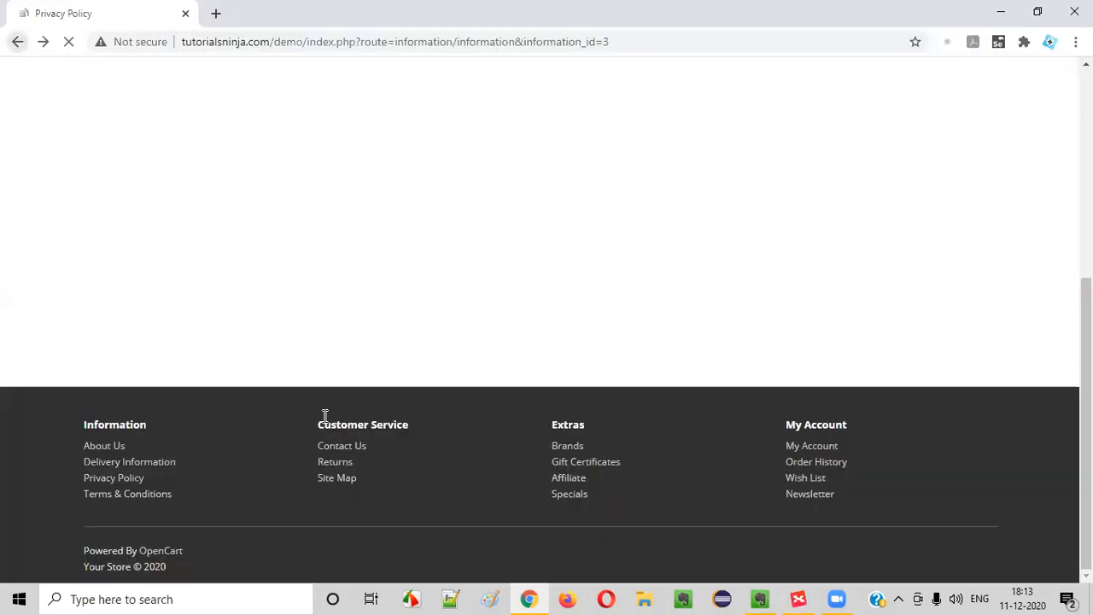
left_click(351, 449)
scroll(282, 312, "down", 5)
scroll(296, 415, "up", 4)
left_click_drag(86, 300, 240, 322)
left_click(240, 322)
left_click(282, 326)
left_click_drag(96, 286, 473, 326)
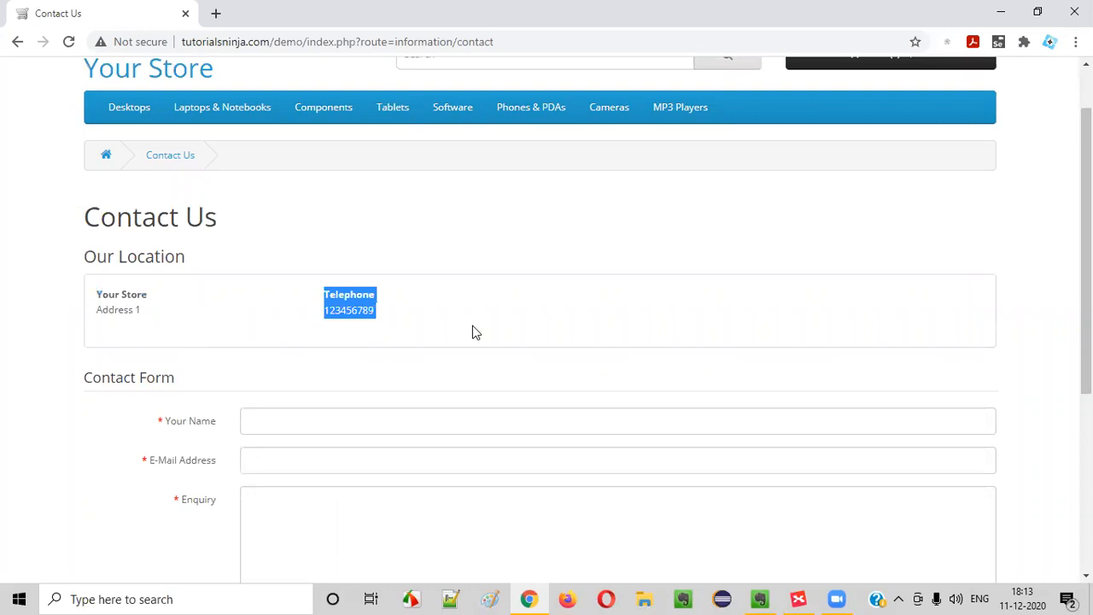
scroll(271, 321, "down", 4)
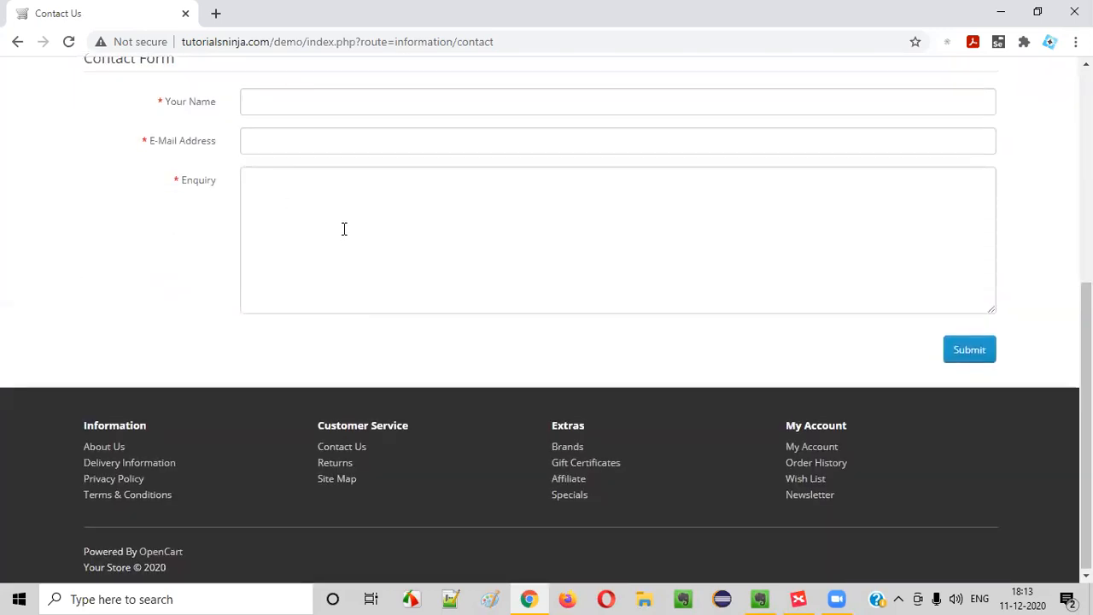
scroll(344, 230, "up", 2)
Add a 'Contact US' child topic under Customer Service with an empty subtopic beneath it
key("alt+Tab")
left_click(479, 326)
key("Tab")
type("Contact US")
key("Return")
key("Tab")
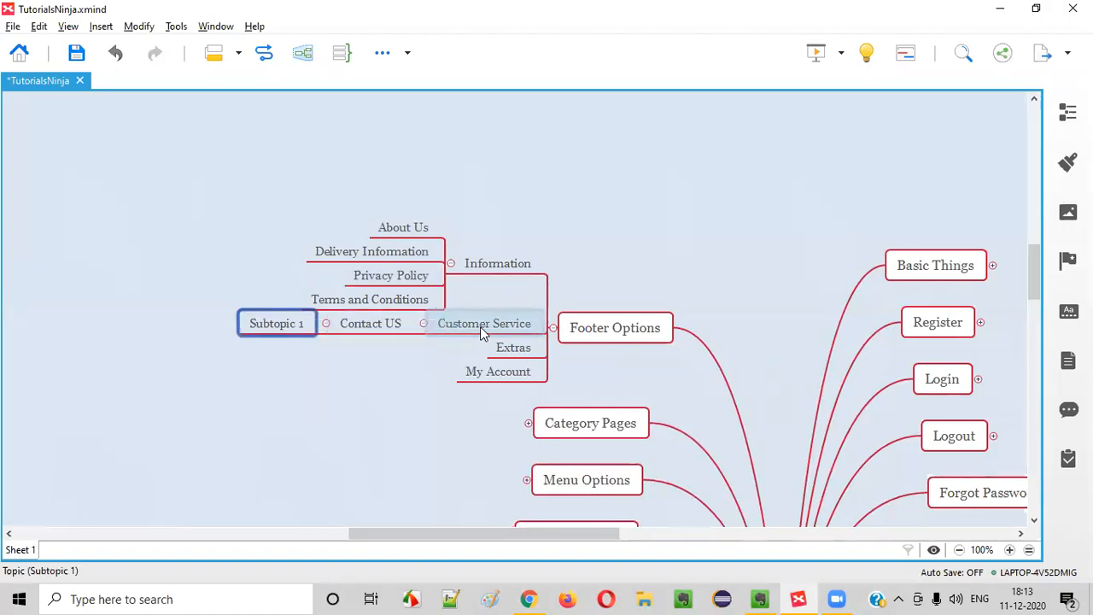
Name the new subtopic under Contact US 'Our Location'
key("alt+Tab")
scroll(282, 290, "up", 2)
left_click_drag(85, 256, 208, 259)
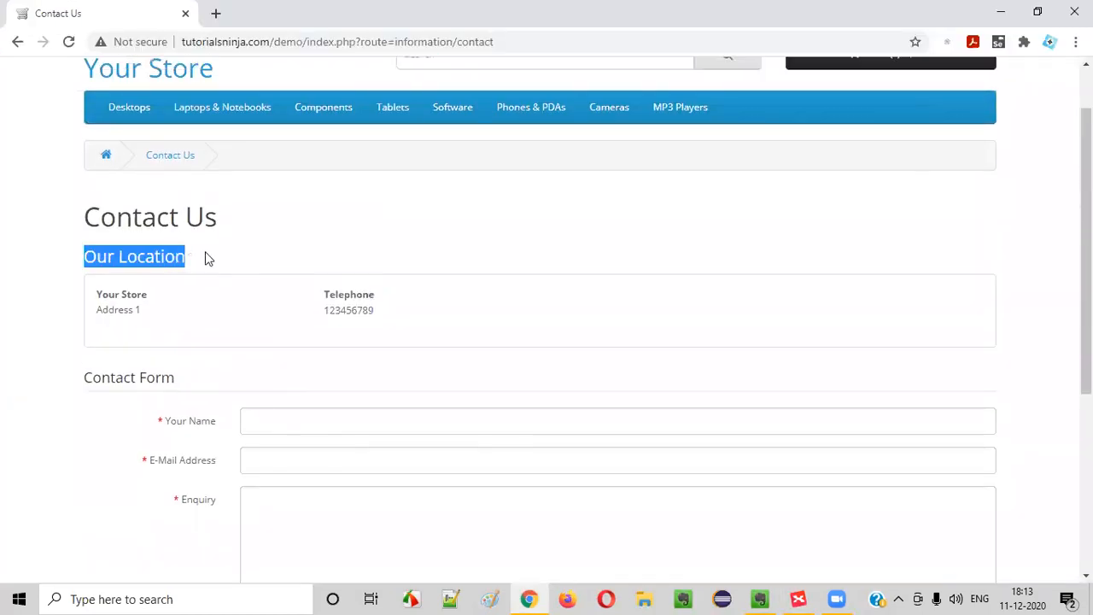
key("alt+Tab")
double_click(275, 324)
type("O")
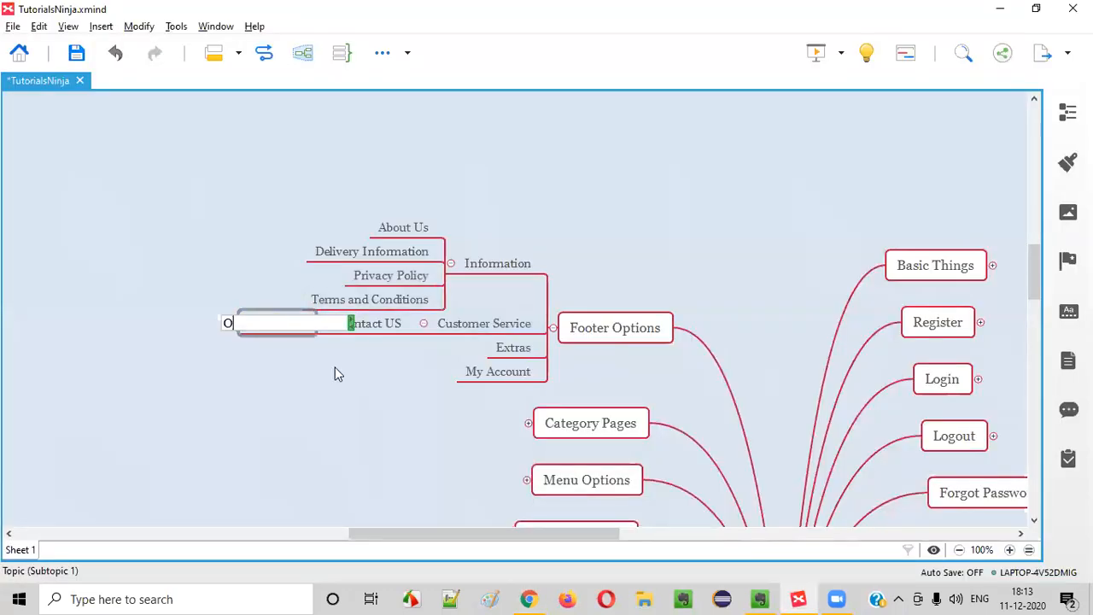
type("ur Location")
key("Return")
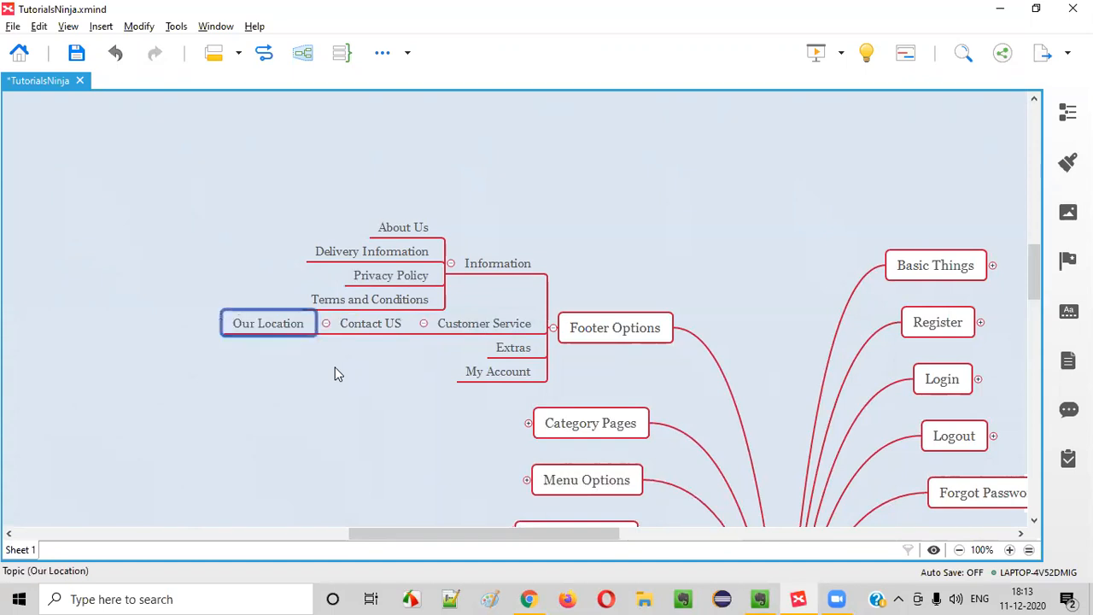
Compare the Contact US branch with the page's address details and Contact Form heading
key("alt+Tab")
left_click_drag(124, 310, 368, 333)
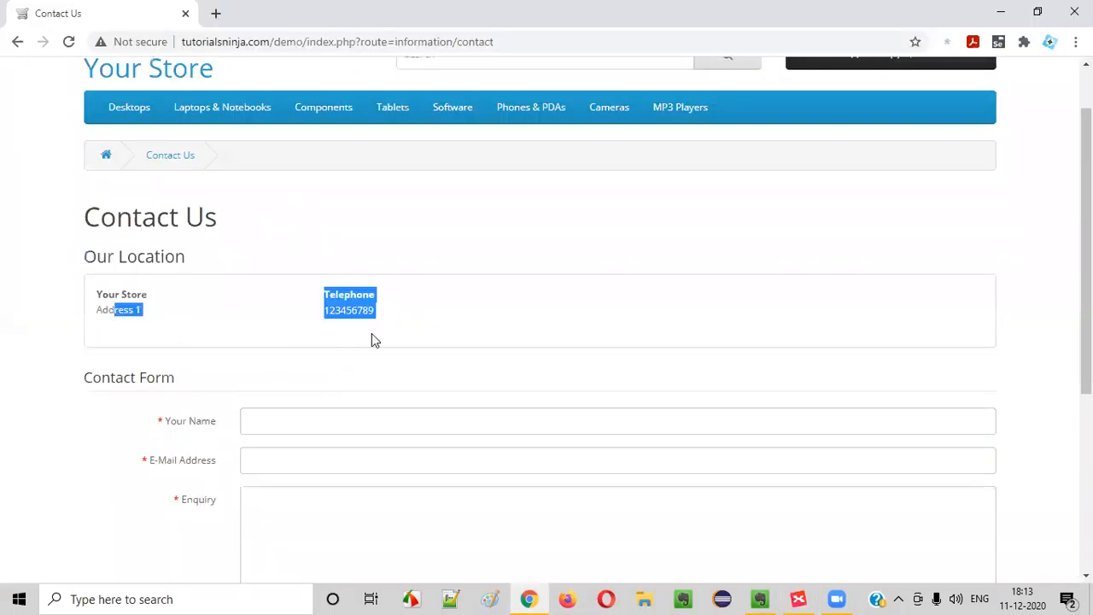
key("alt+Tab")
left_click(350, 383)
left_click(373, 323)
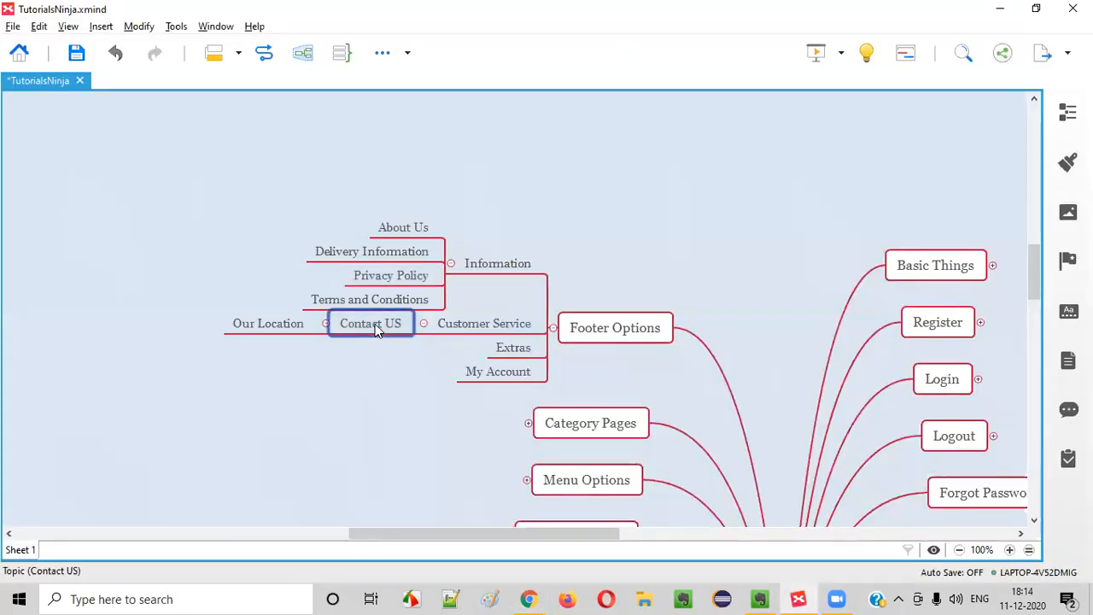
key("alt+Tab")
scroll(212, 330, "down", 1)
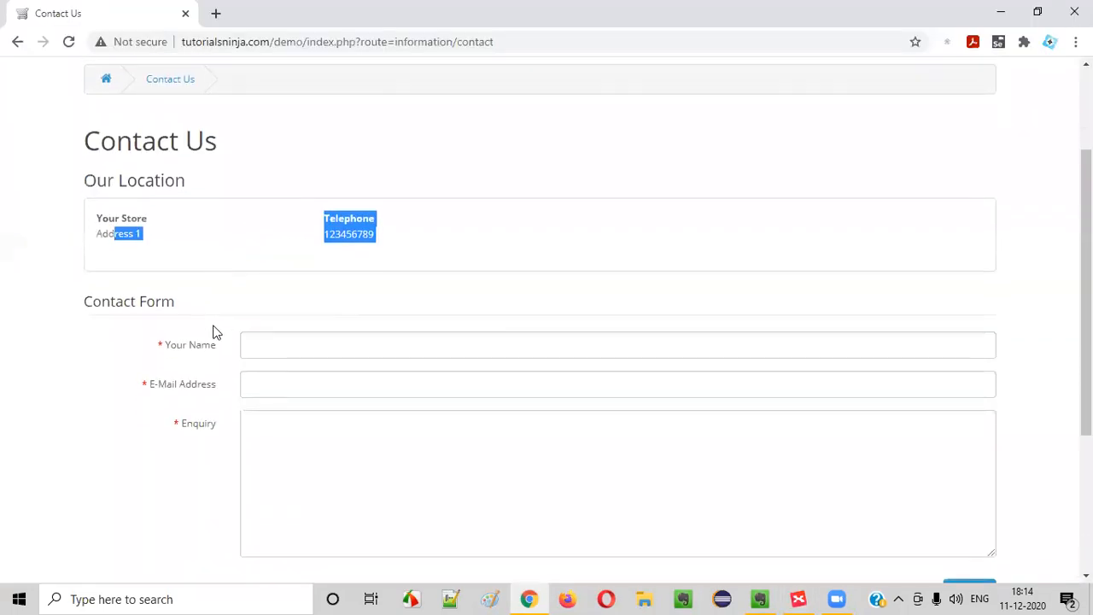
left_click_drag(102, 333, 210, 320)
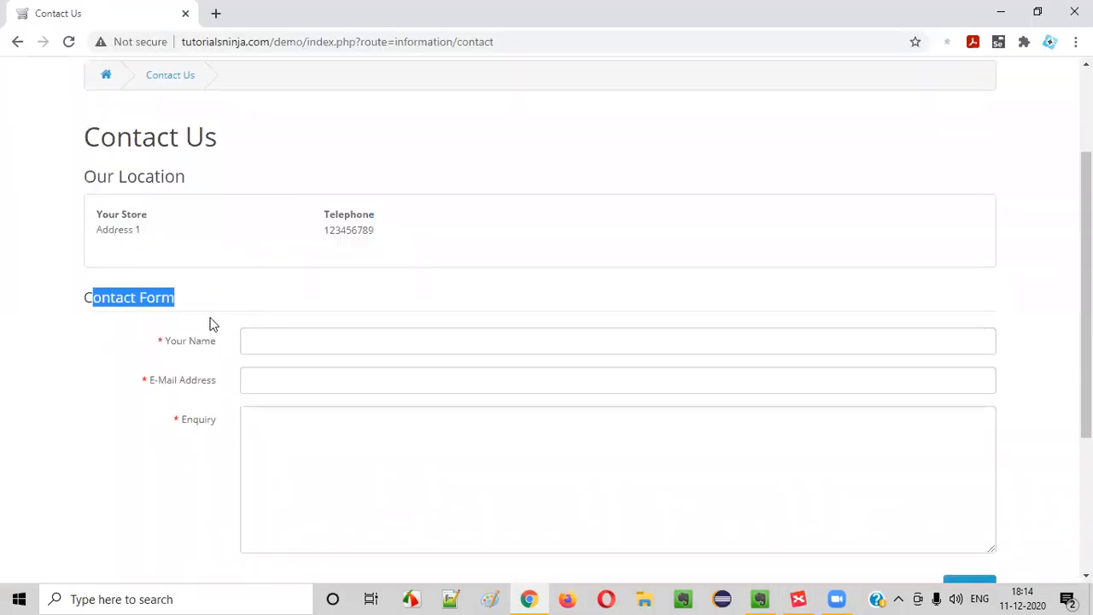
key("alt+Tab")
Add a 'Contact Form' sibling topic below Our Location
left_click(267, 327)
key("Tab")
type("Contacg")
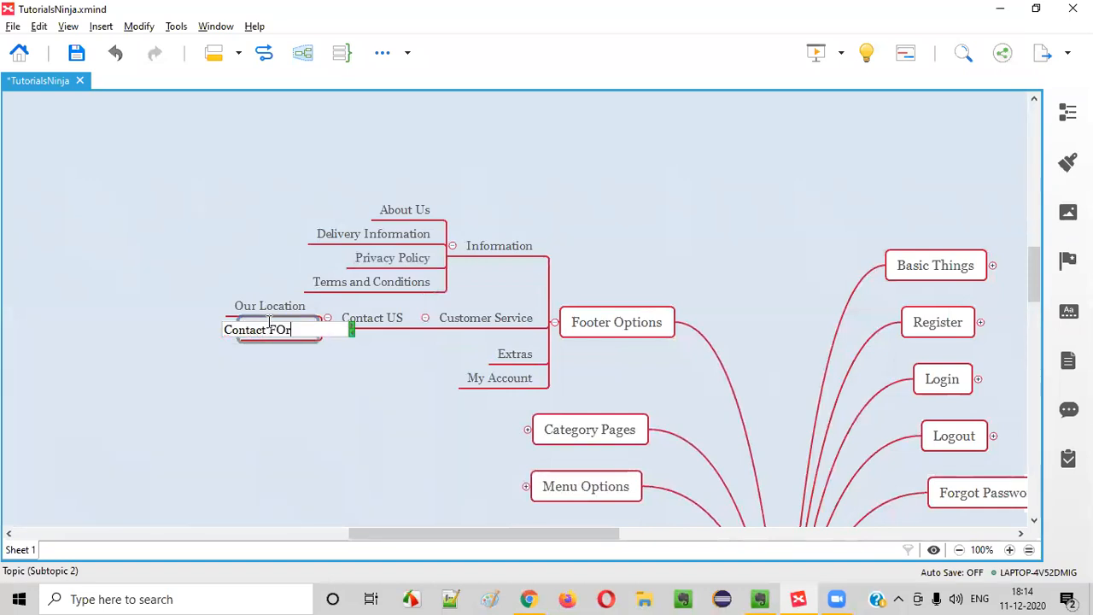
key("BackSpace")
key("BackSpace")
type("orm")
key("Return")
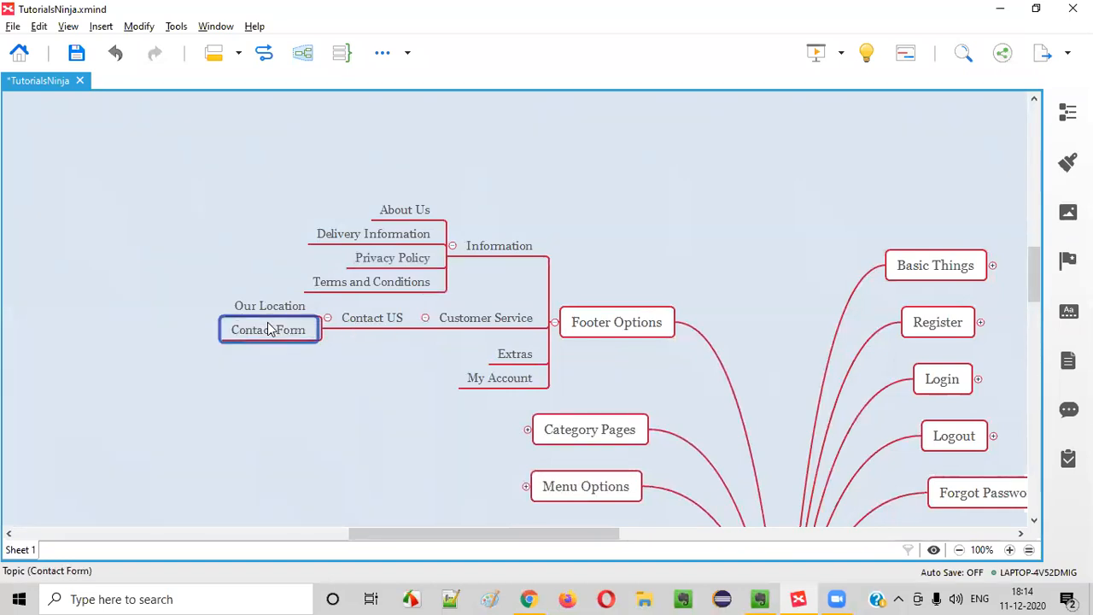
key("alt+Tab")
scroll(305, 329, "down", 3)
scroll(293, 337, "up", 3)
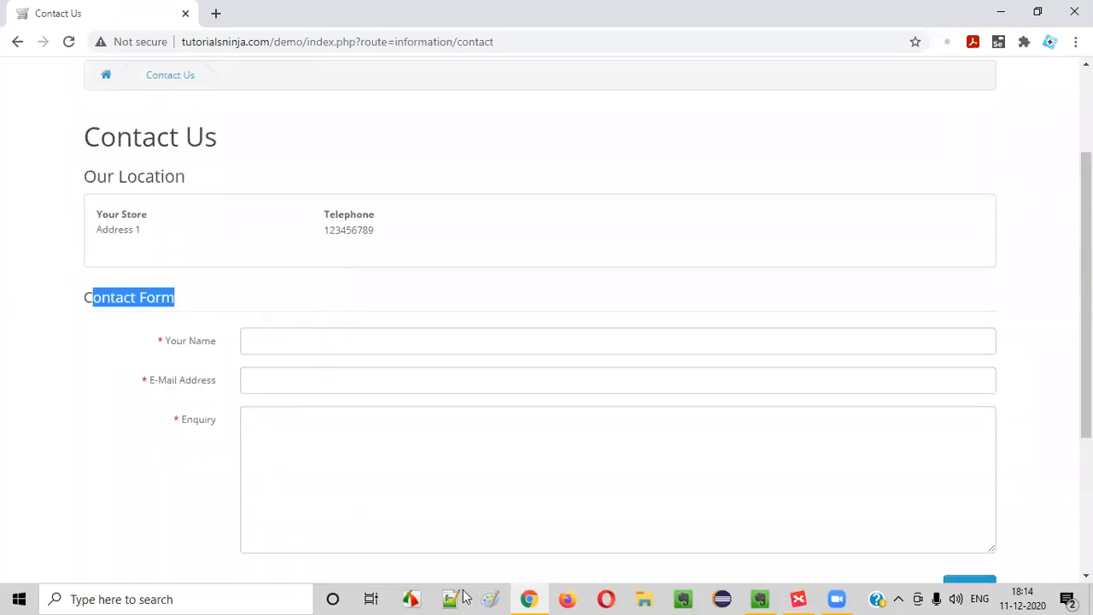
scroll(1011, 512, "down", 2)
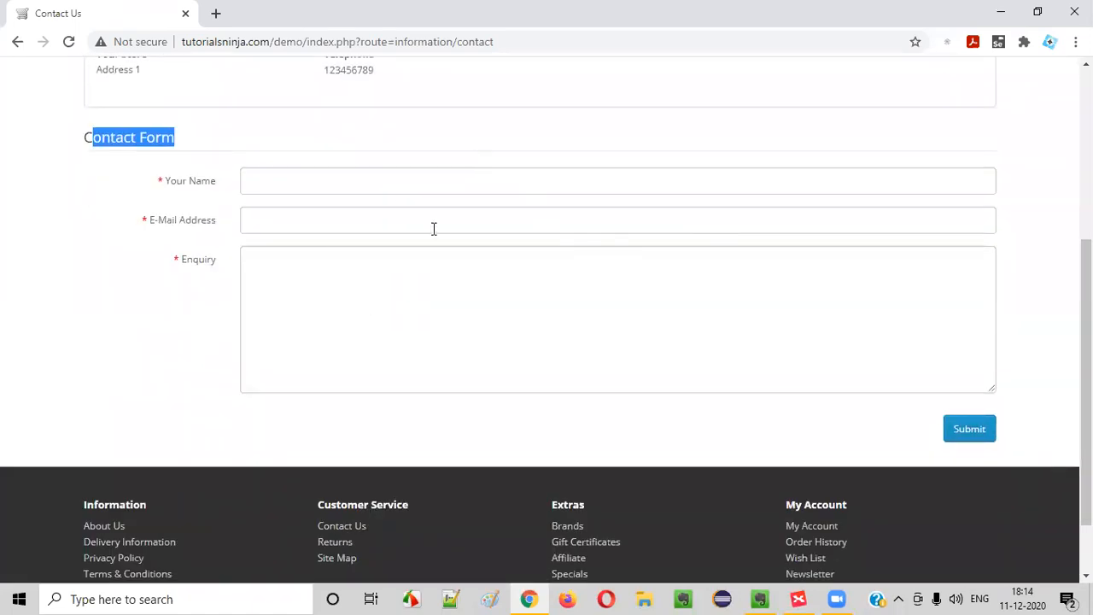
Fill the Contact Form with autofilled name and e-mail and the enquiry 'There is a problem withthe'
key("alt+Tab")
key("alt+Tab")
left_click(291, 181)
left_click(293, 218)
left_click(293, 229)
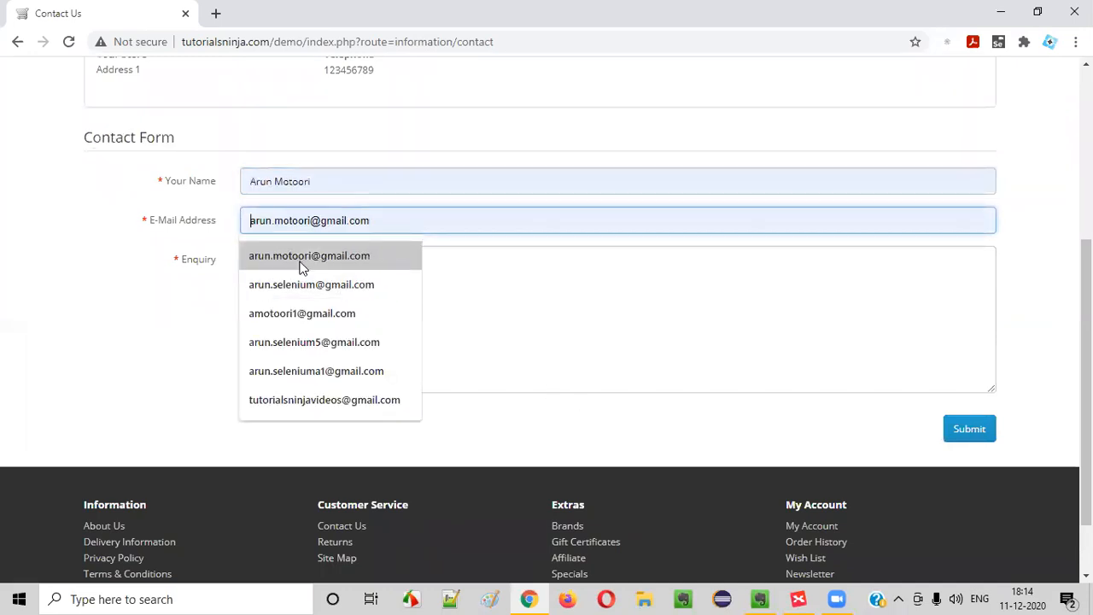
left_click(310, 318)
left_click(310, 324)
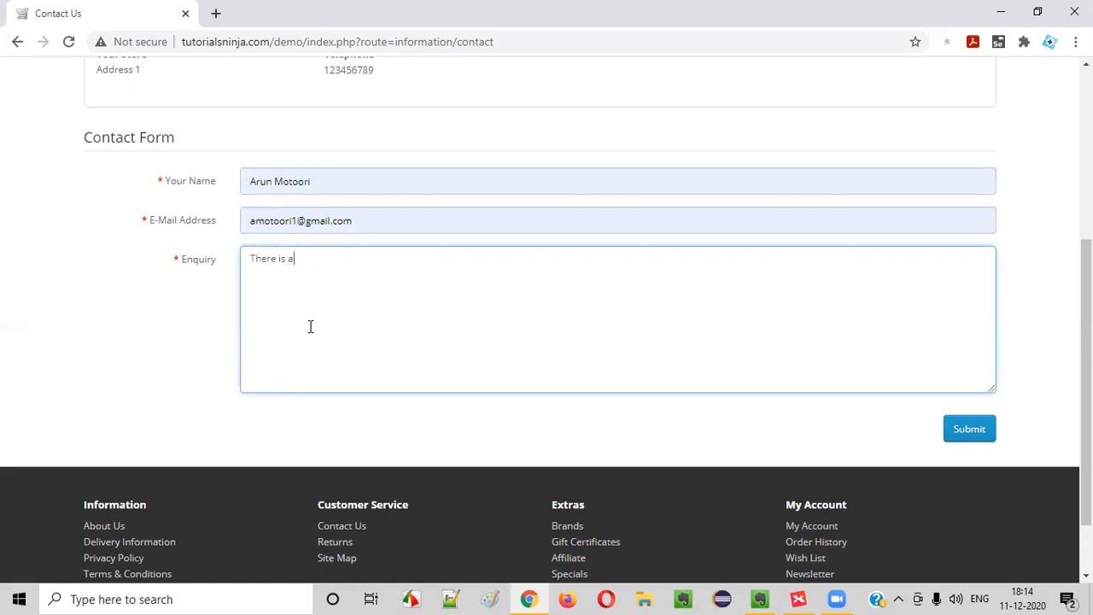
type("There is a problem withthe product I purchased.")
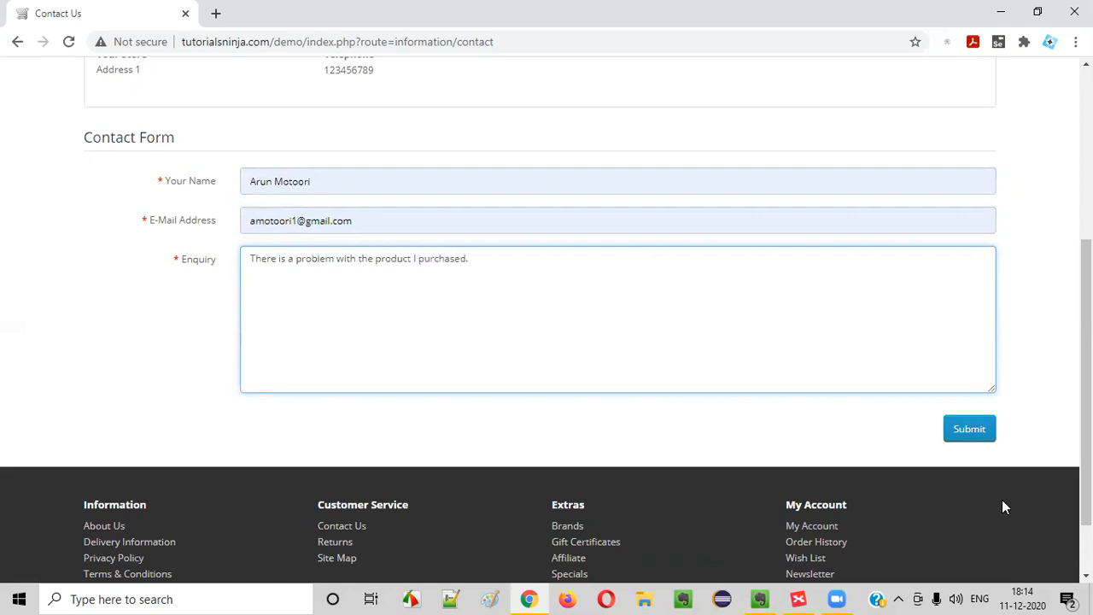
Submit the enquiry, continue from the blank success page, and reopen Contact Us from the footer
left_click(974, 434)
scroll(405, 305, "down", 3)
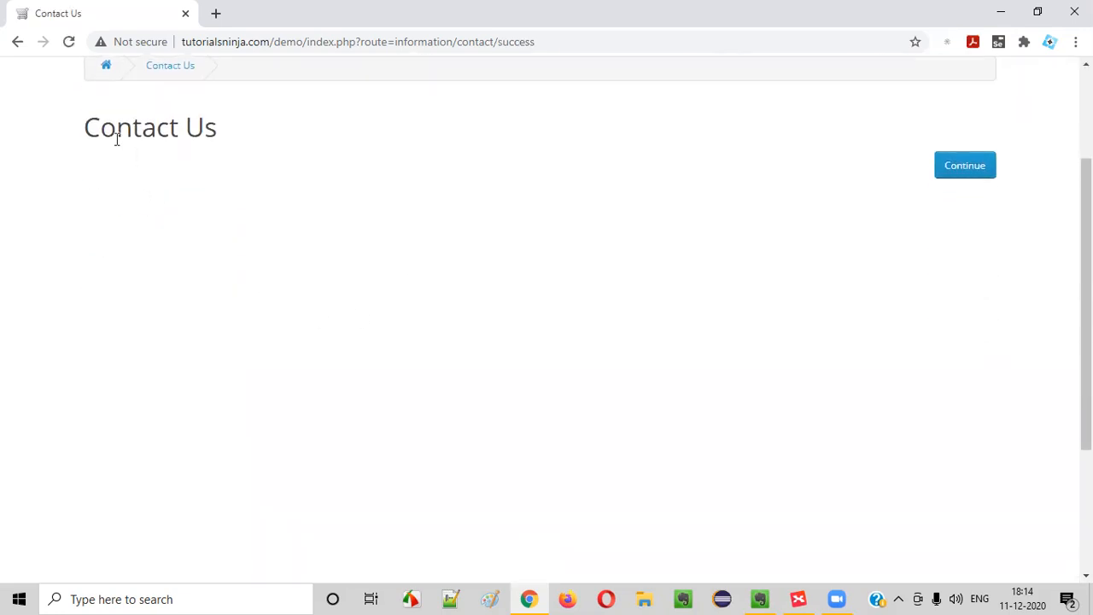
scroll(234, 370, "up", 3)
scroll(378, 383, "down", 4)
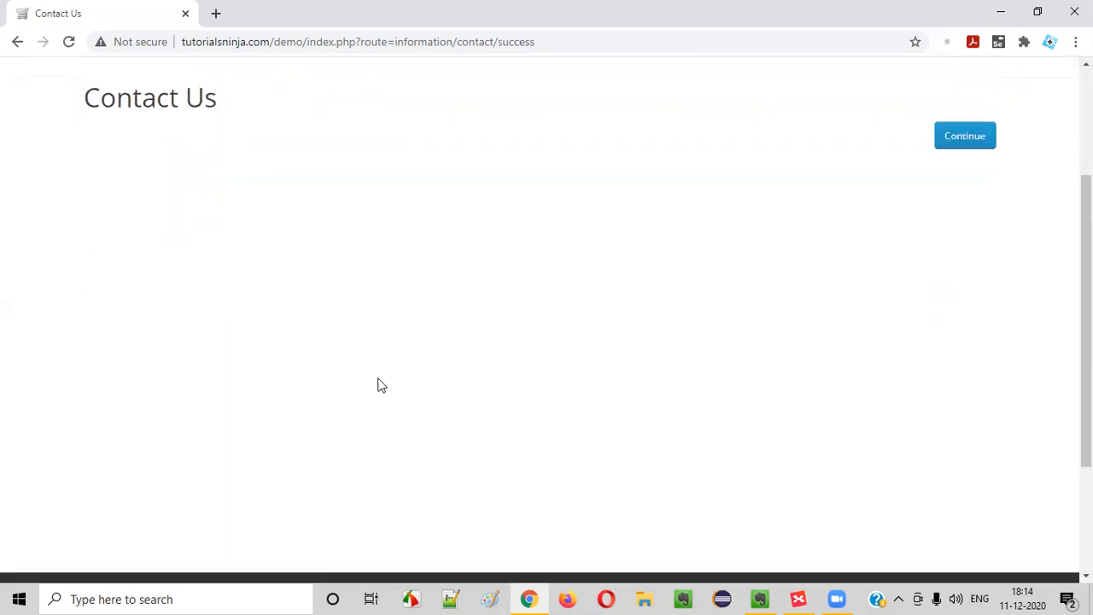
scroll(376, 369, "up", 5)
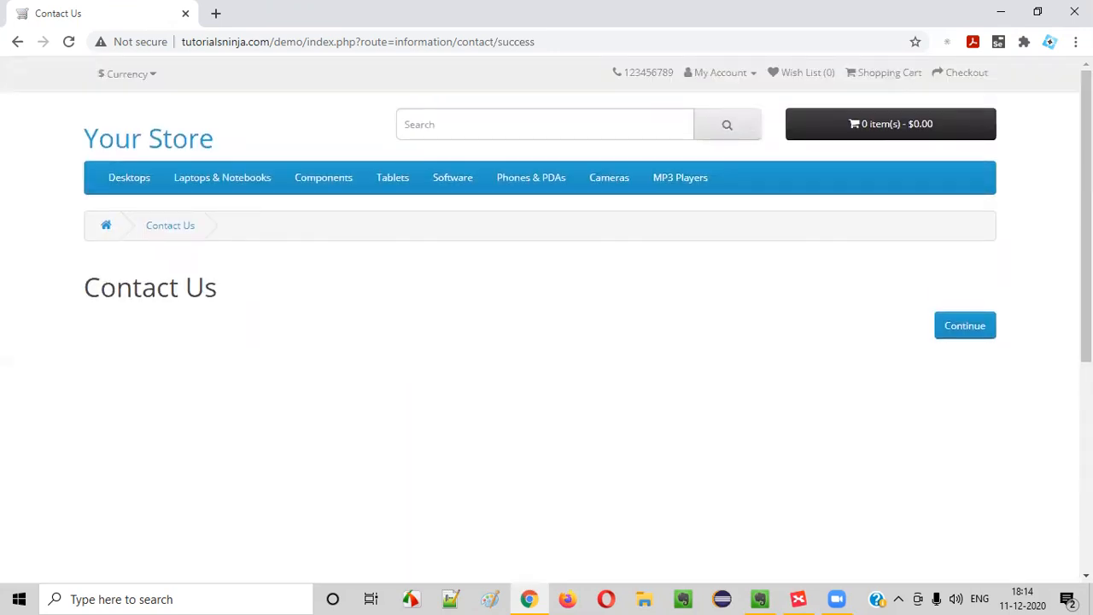
left_click(974, 326)
scroll(705, 388, "down", 10)
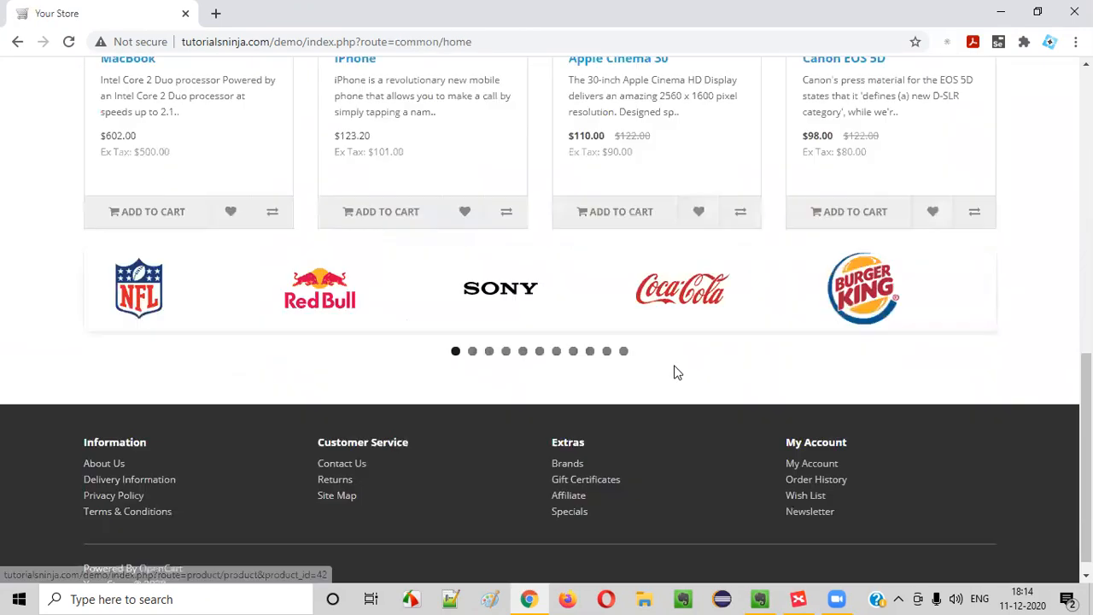
left_click(356, 447)
scroll(282, 367, "down", 4)
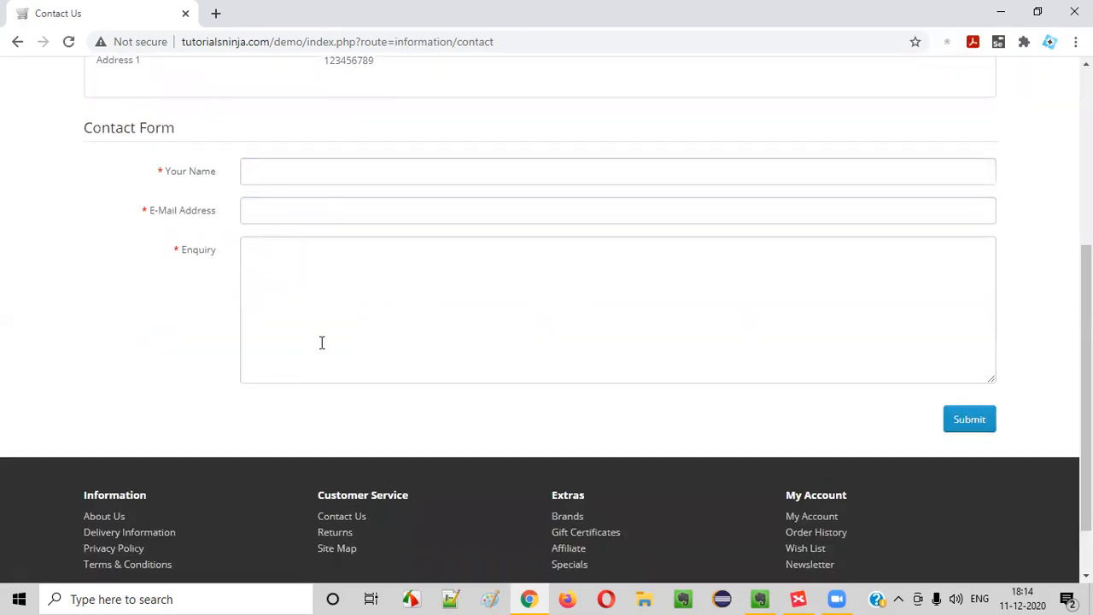
scroll(608, 252, "up", 2)
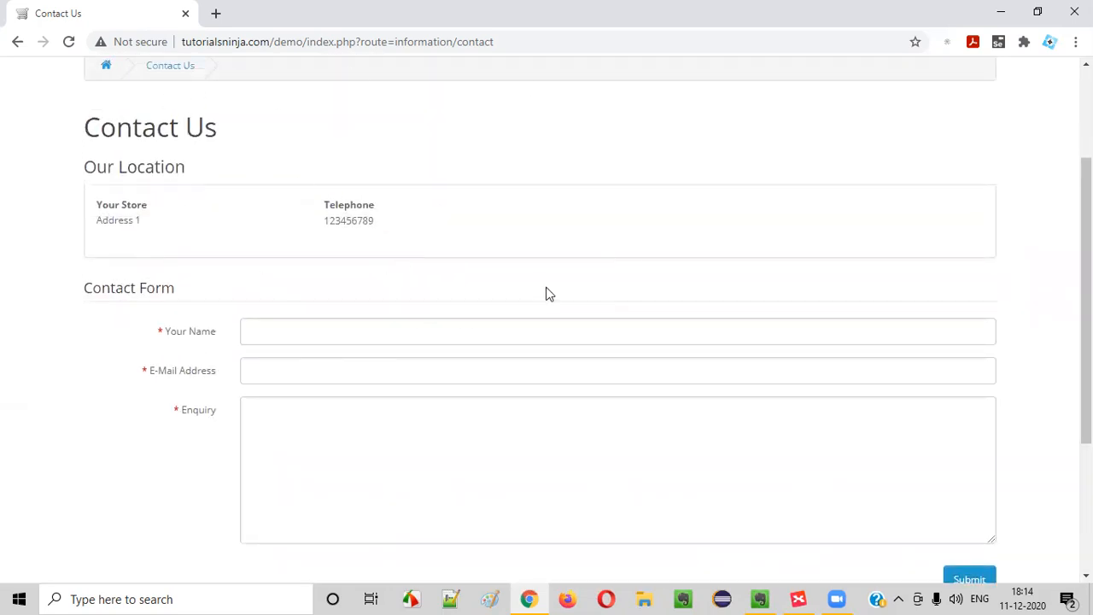
Add a defect below the About Us entry: 'On submitting the Contact Us Form, blank page is getting displayed'
left_click(799, 599)
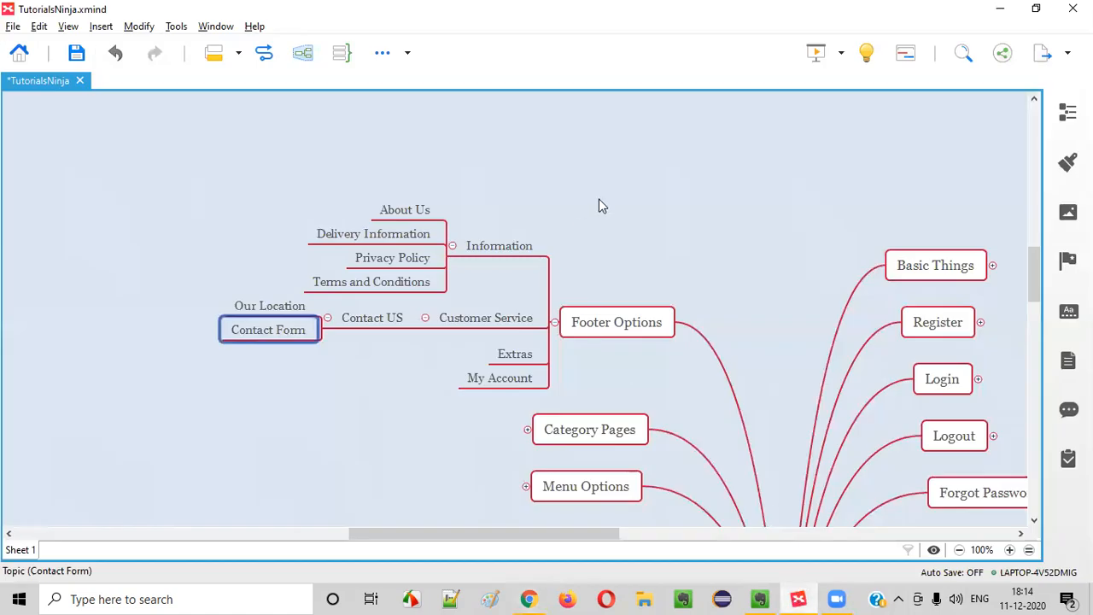
scroll(615, 243, "down", 5)
left_click_drag(603, 533, 695, 533)
left_click(145, 407)
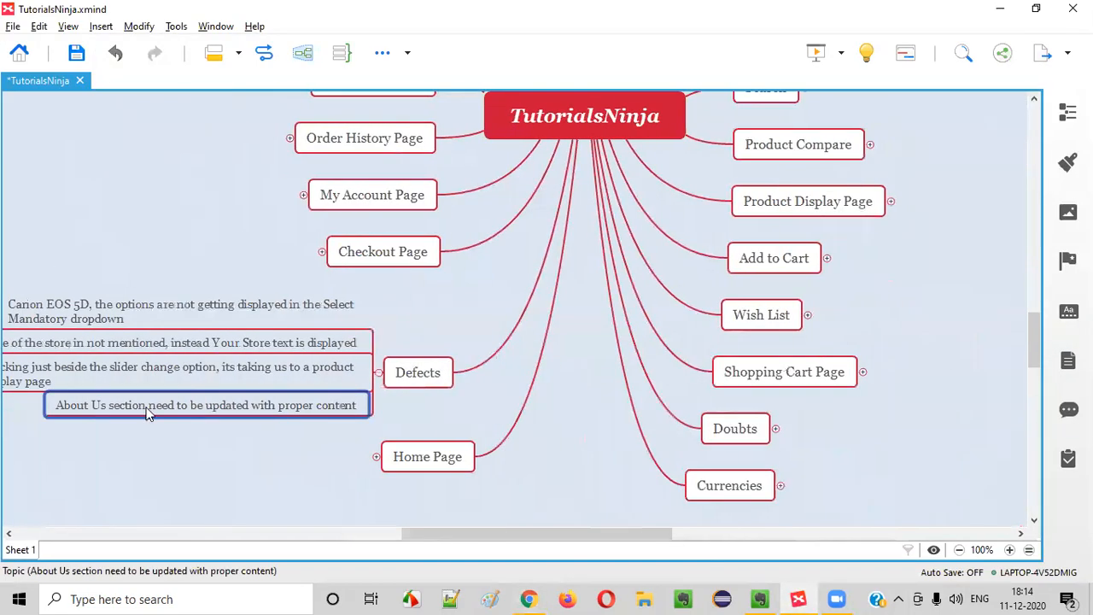
key("Return")
double_click(335, 421)
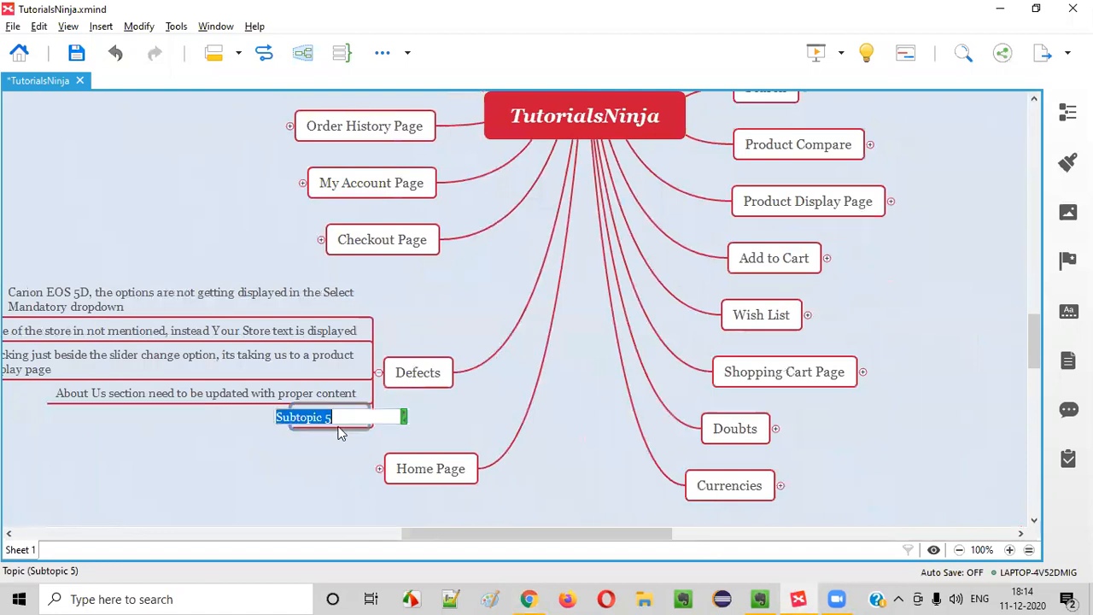
type("On submitting ")
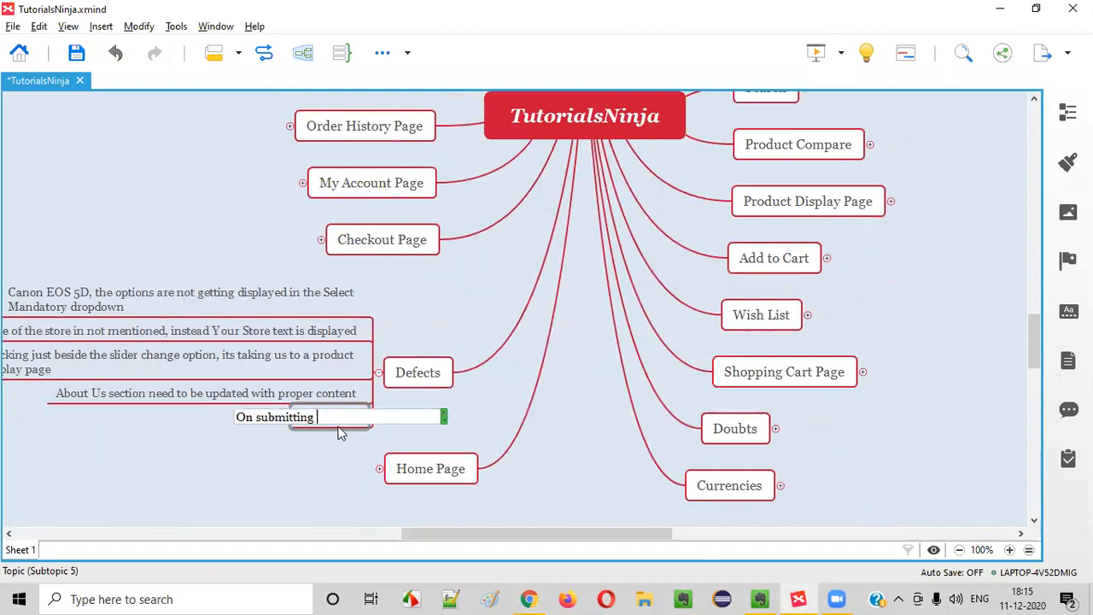
type("the Forrmm, a")
key("BackSpace")
key("BackSpace")
key("BackSpace")
key("BackSpace")
type("Contax")
type("t")
key("BackSpace")
key("BackSpace")
type("ct us")
key("BackSpace")
key("BackSpace")
key("BackSpace")
type("Us Form,")
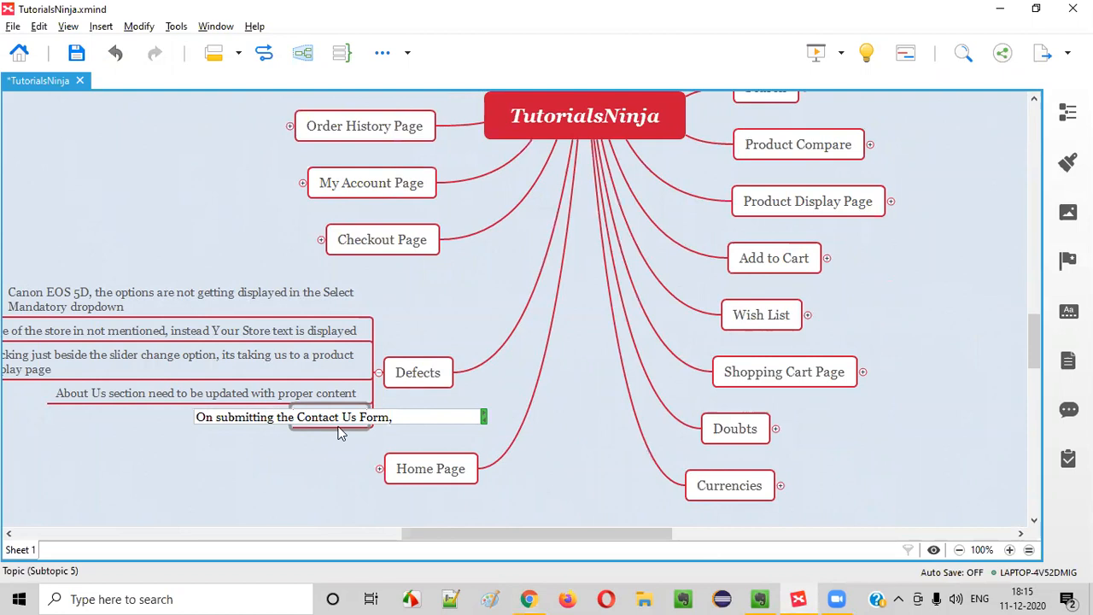
type(" blank page is getting displayed")
key("Return")
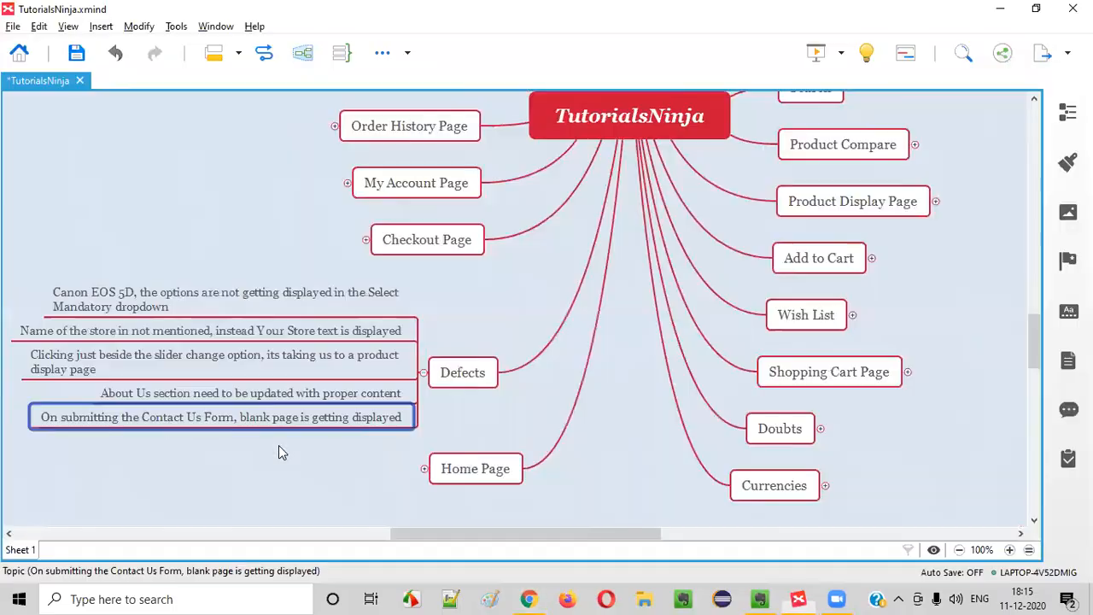
Rewrite the About Us defect to read 'All footer options pages are blank'
left_click(150, 401)
double_click(150, 401)
left_click(129, 398)
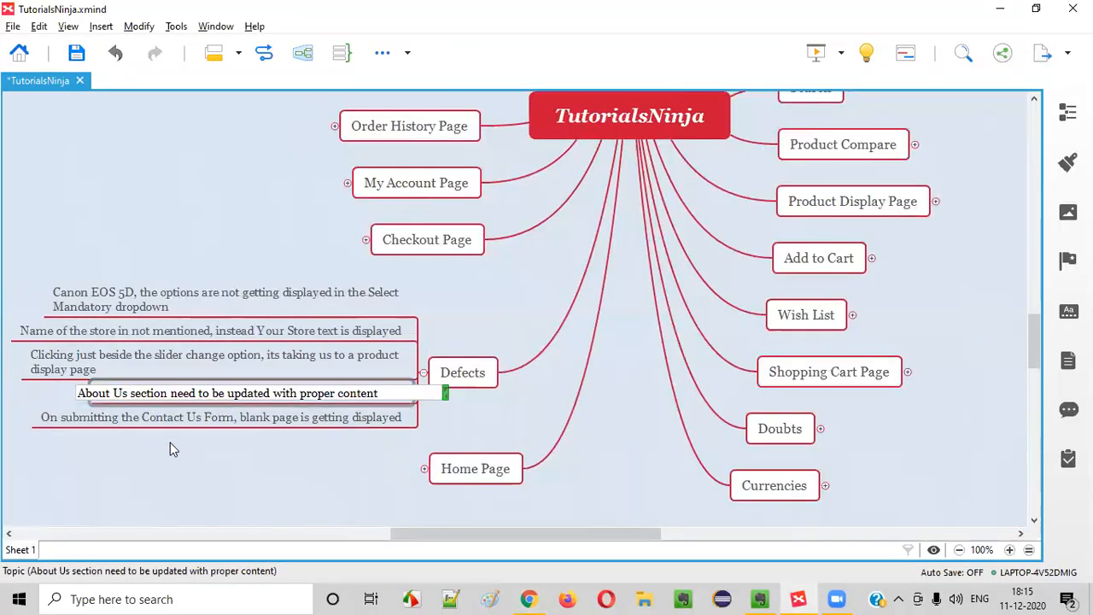
left_click(184, 446)
left_click(146, 399)
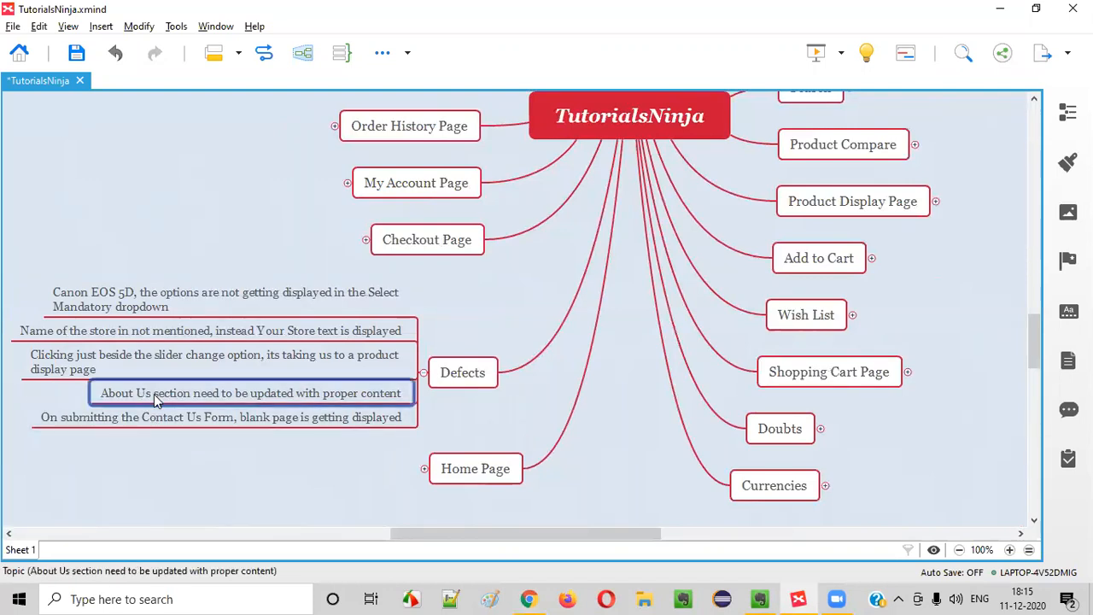
double_click(154, 394)
left_click(155, 392)
left_click_drag(127, 391, 51, 392)
type("All t")
type("ooter optio")
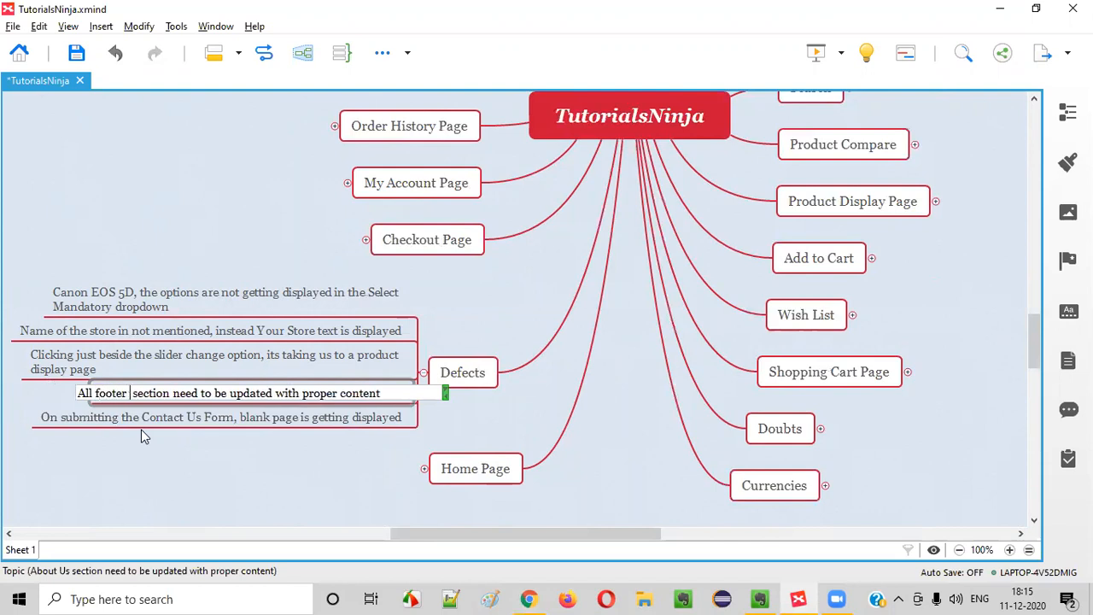
type("ns pages")
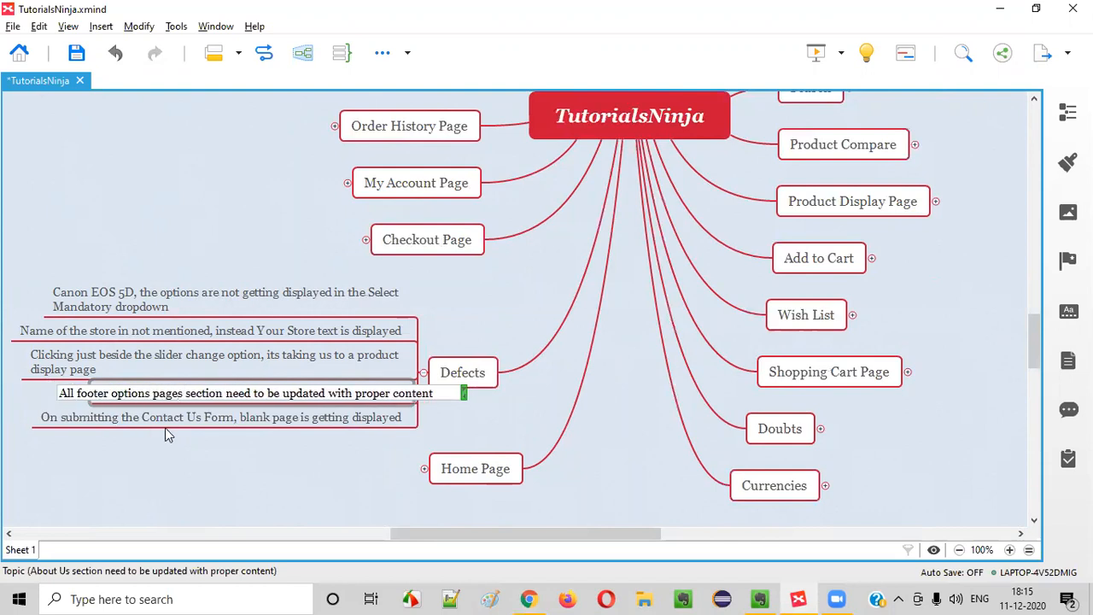
left_click_drag(186, 393, 447, 403)
type("are blank")
key("Return")
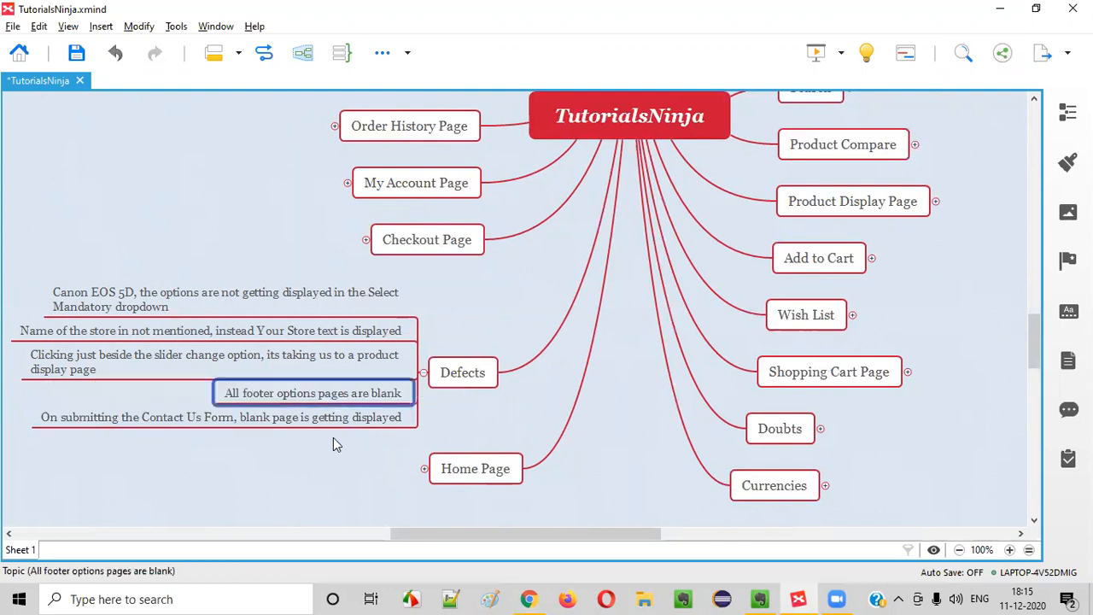
key("alt+Tab")
Open the Product Returns page from the footer Returns link and look over its heading and intro
scroll(333, 309, "up", 3)
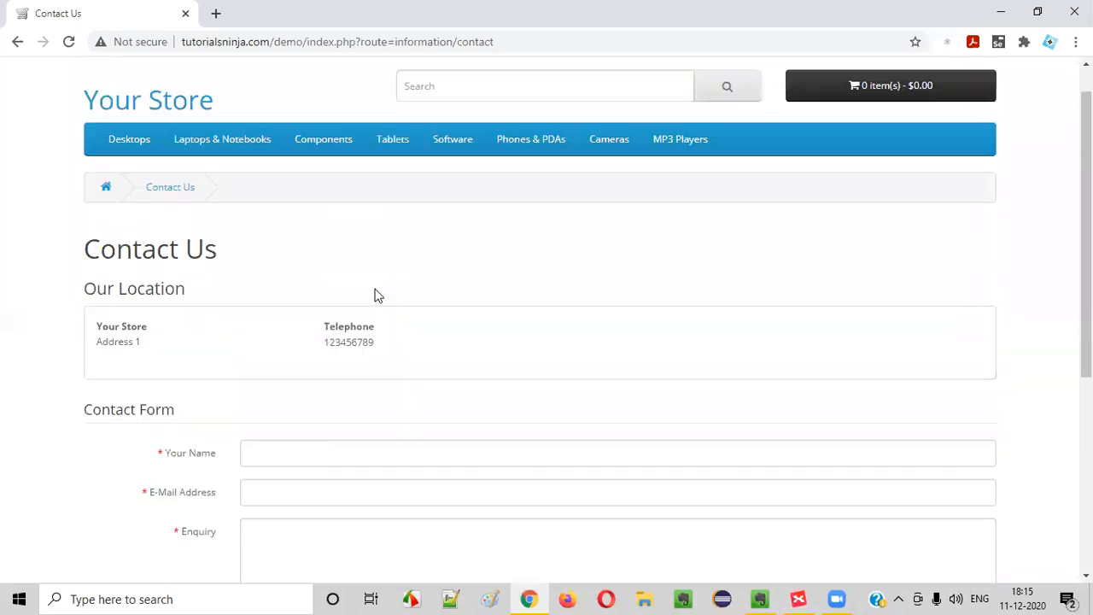
scroll(323, 366, "down", 5)
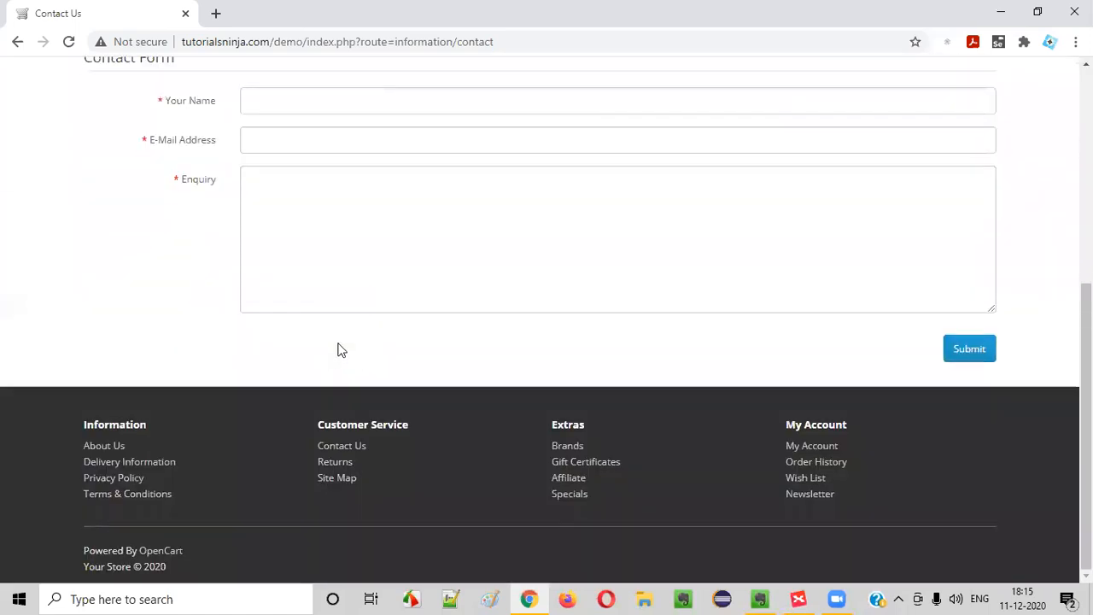
left_click(347, 464)
scroll(333, 272, "down", 2)
left_click_drag(78, 127, 410, 141)
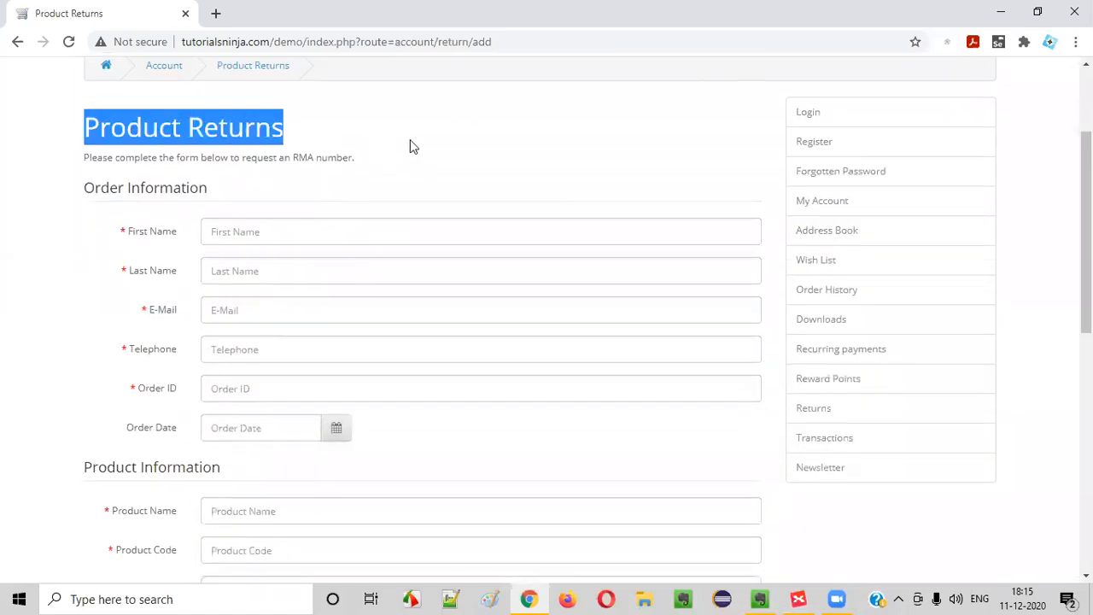
left_click(410, 141)
scroll(499, 157, "up", 2)
left_click(720, 75)
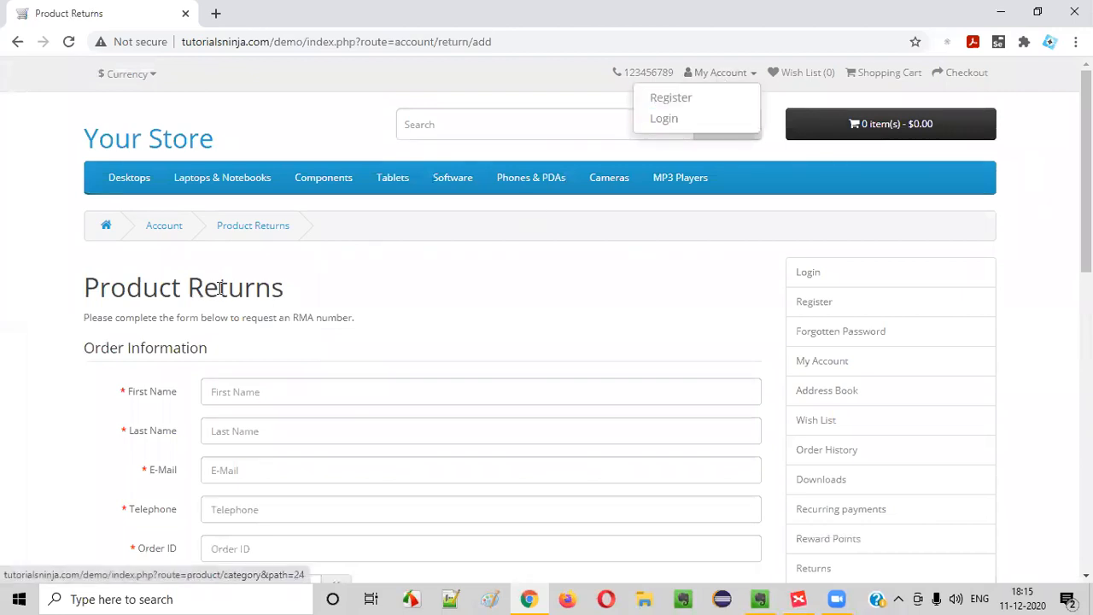
left_click_drag(87, 318, 378, 319)
left_click(109, 284)
left_click_drag(85, 287, 273, 294)
scroll(276, 296, "down", 2)
Try the First Name and Order ID fields, dismissing the autofill suggestions
left_click(276, 225)
left_click(161, 376)
scroll(262, 268, "down", 3)
scroll(262, 267, "down", 1)
scroll(288, 258, "up", 5)
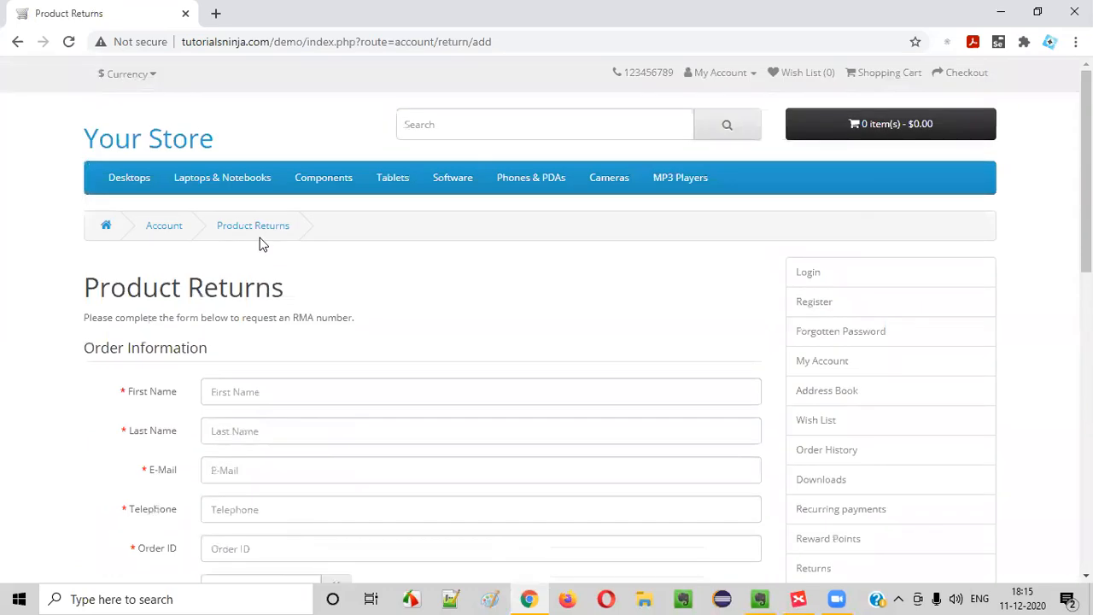
left_click_drag(132, 359, 309, 375)
left_click(375, 348)
scroll(846, 203, "down", 3)
scroll(273, 369, "down", 2)
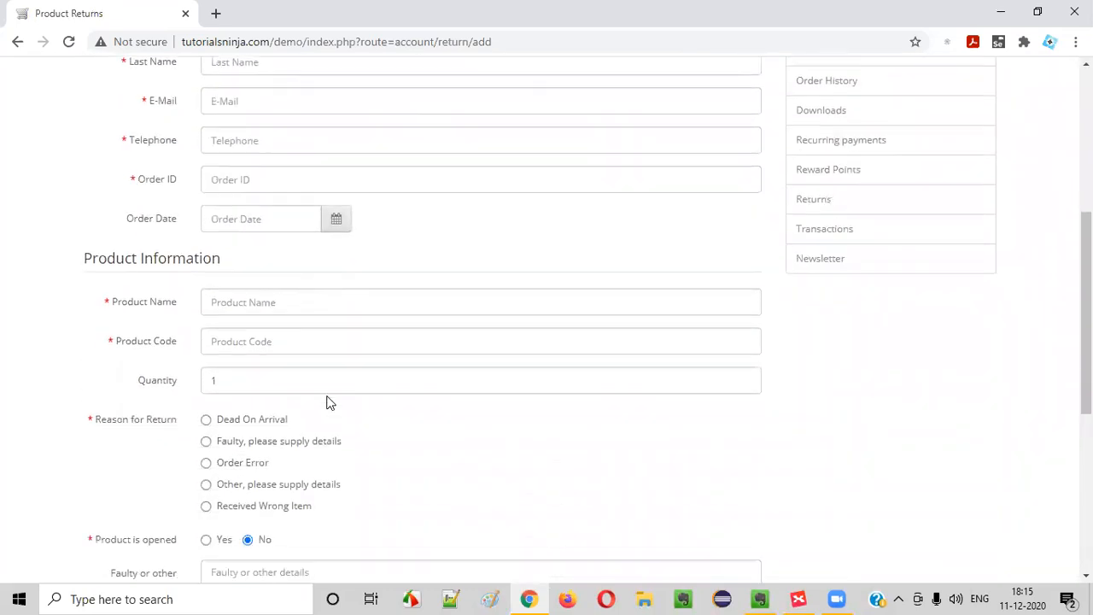
scroll(266, 239, "up", 3)
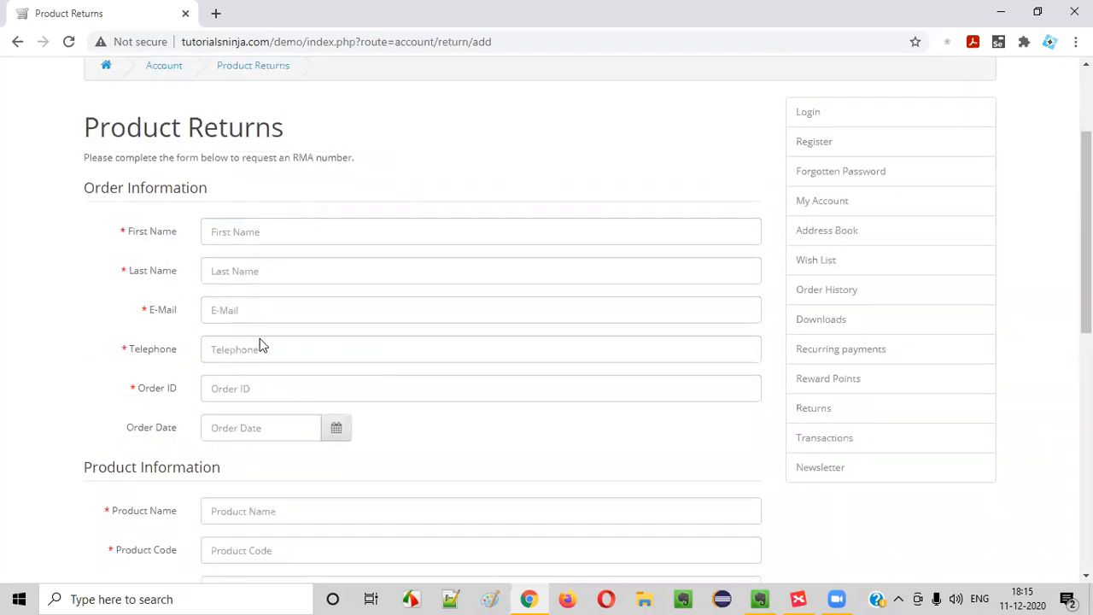
left_click(243, 391)
left_click(235, 229)
left_click(127, 373)
scroll(255, 371, "down", 4)
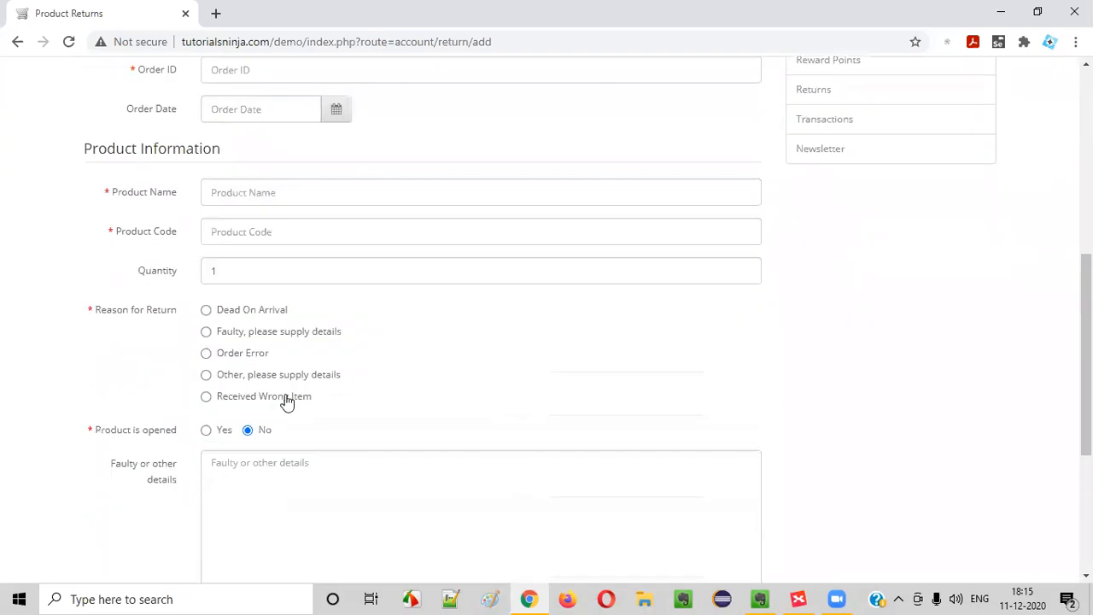
Choose Dead On Arrival as the return reason, then return to the mind map's Defects topic
left_click(206, 309)
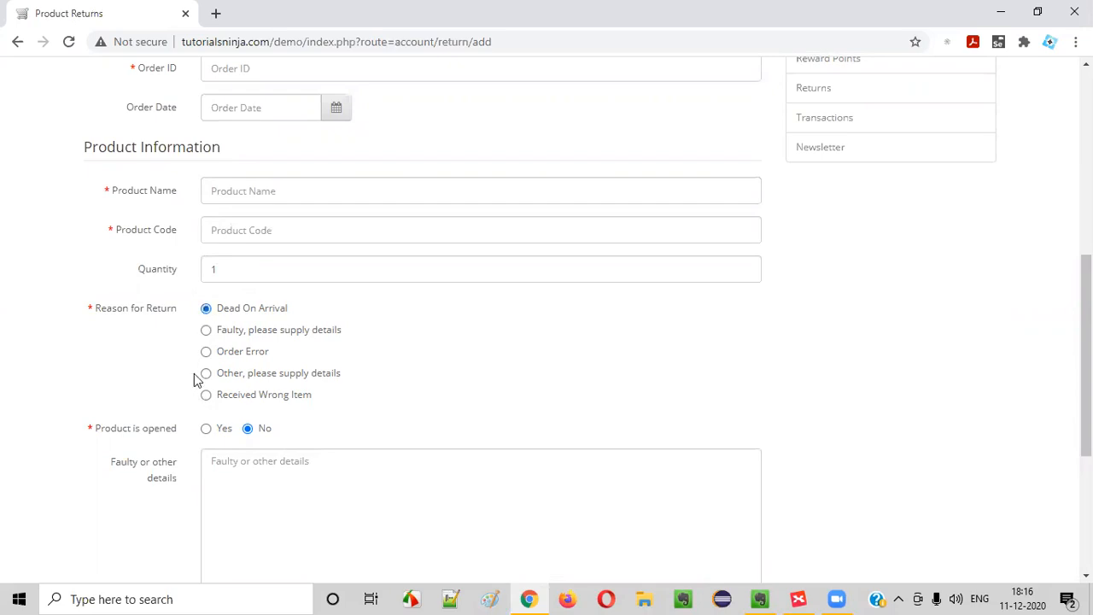
scroll(347, 306, "up", 6)
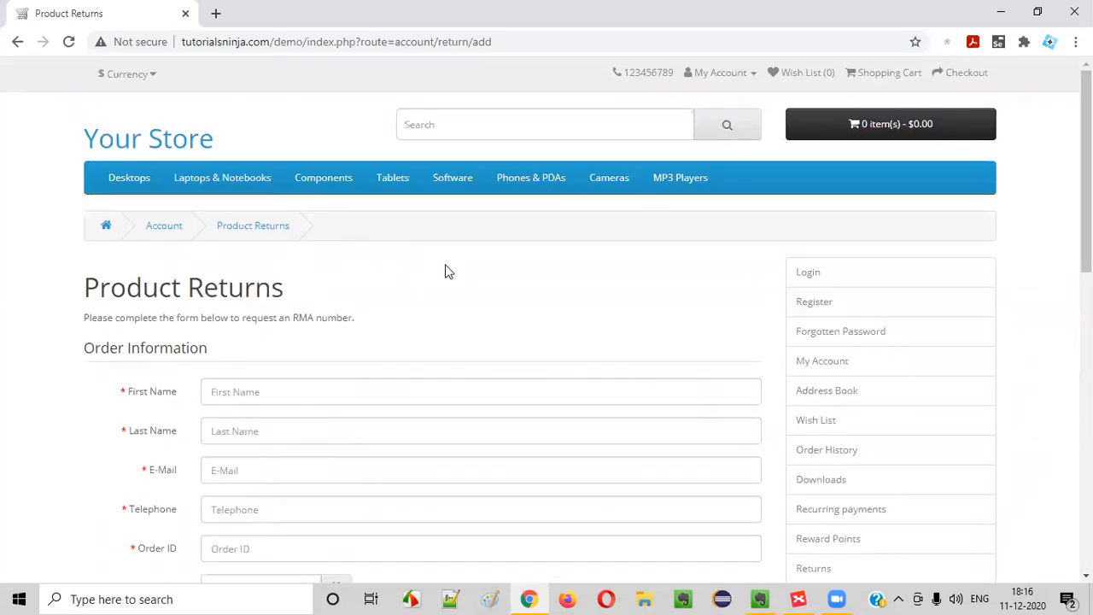
scroll(447, 270, "down", 6)
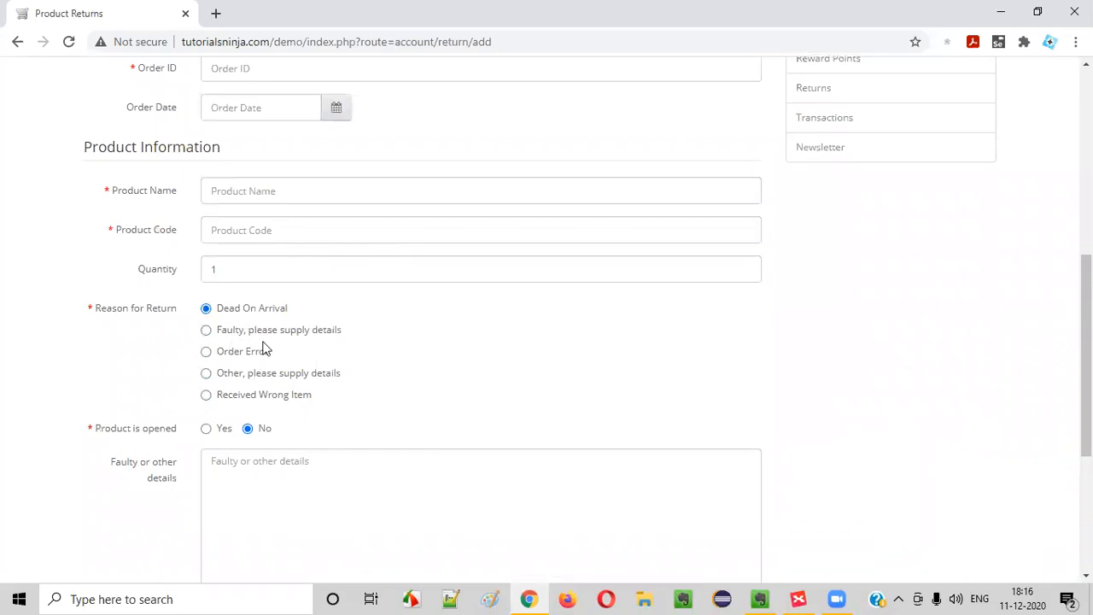
scroll(194, 259, "down", 3)
left_click(202, 214)
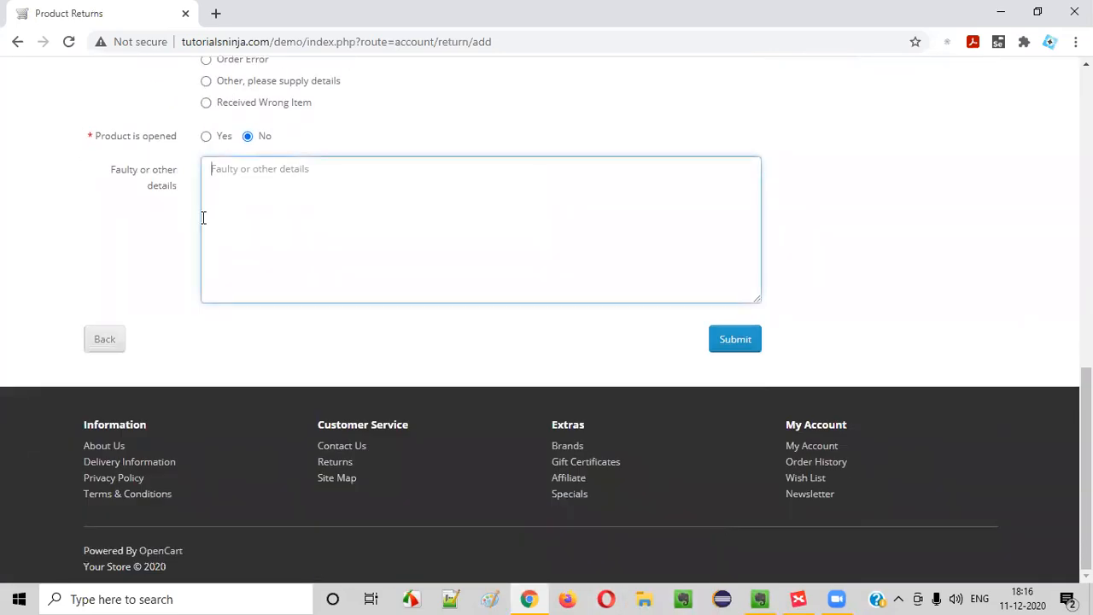
scroll(219, 257, "up", 6)
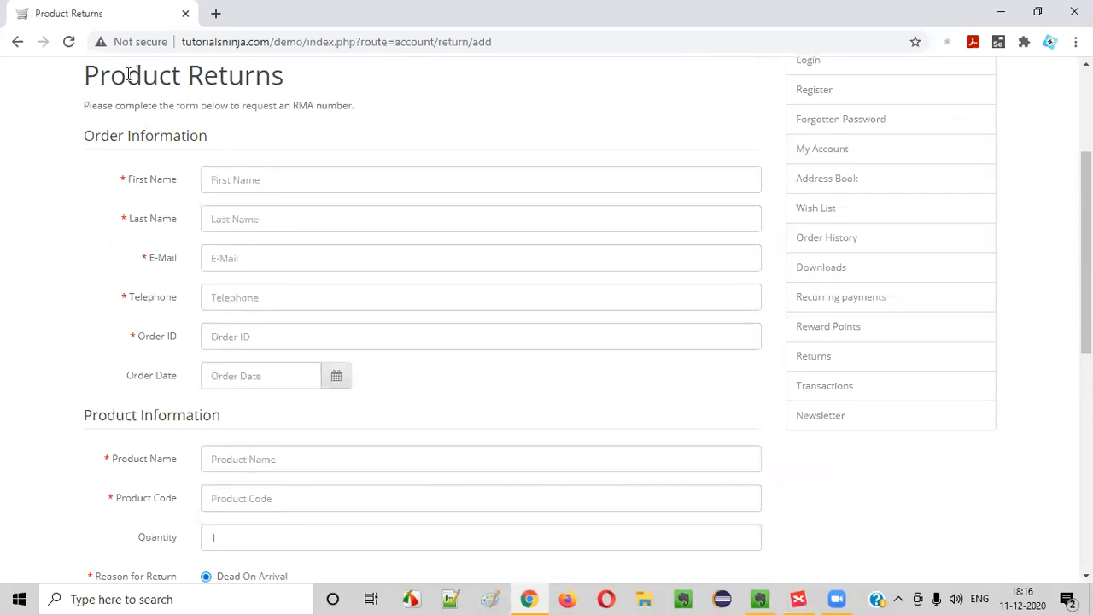
left_click_drag(128, 74, 362, 69)
left_click(342, 235)
scroll(526, 338, "down", 3)
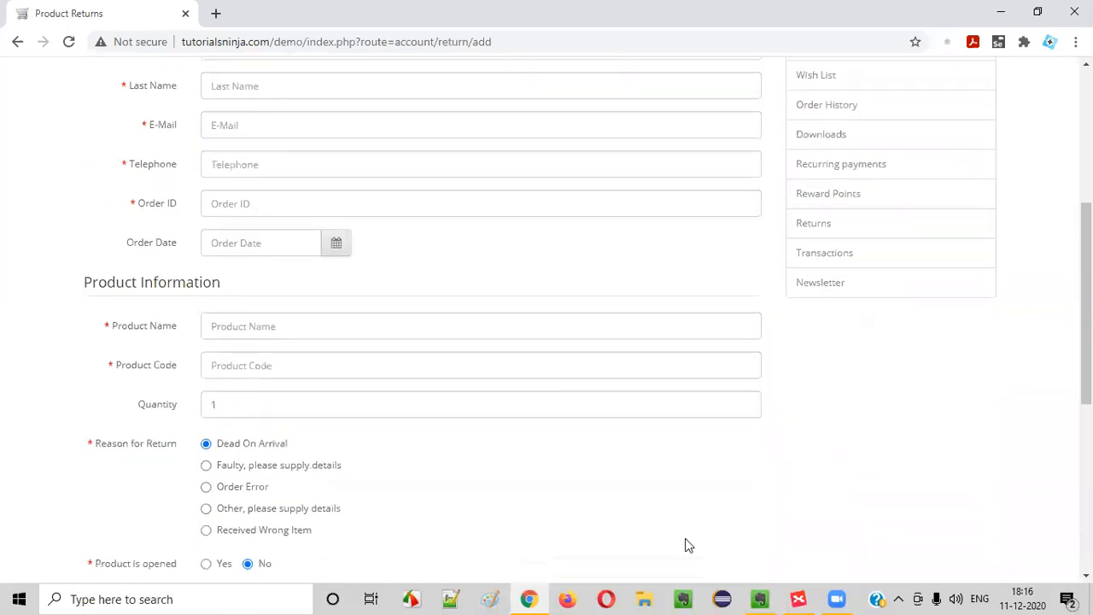
left_click(800, 597)
left_click(461, 370)
Select the Contact US topic under Customer Service, glancing back at the Product Returns page
scroll(468, 376, "up", 5)
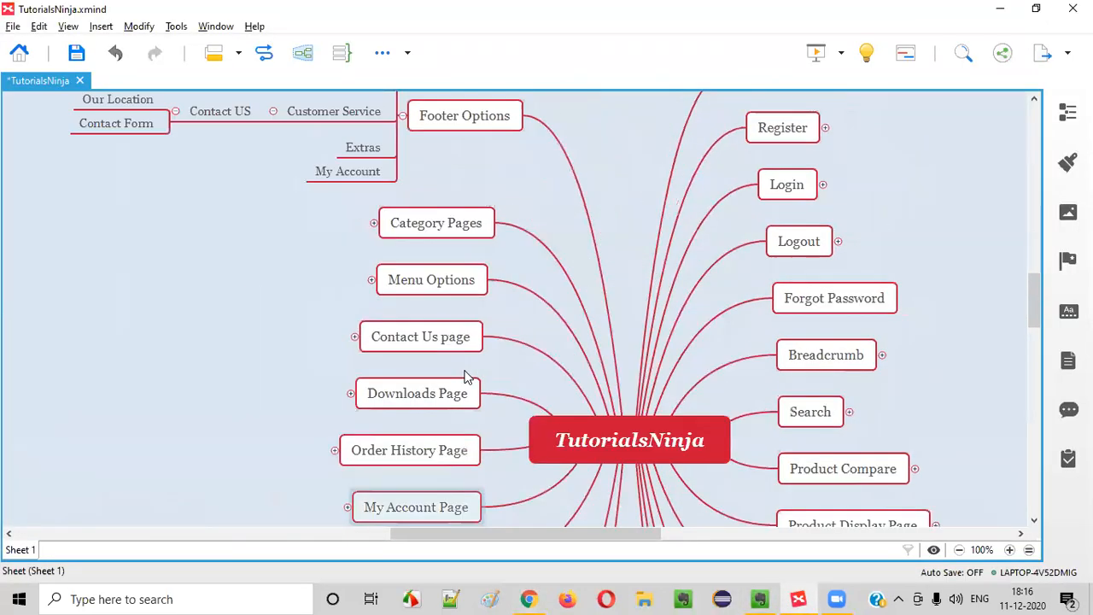
scroll(465, 376, "up", 3)
left_click(228, 310)
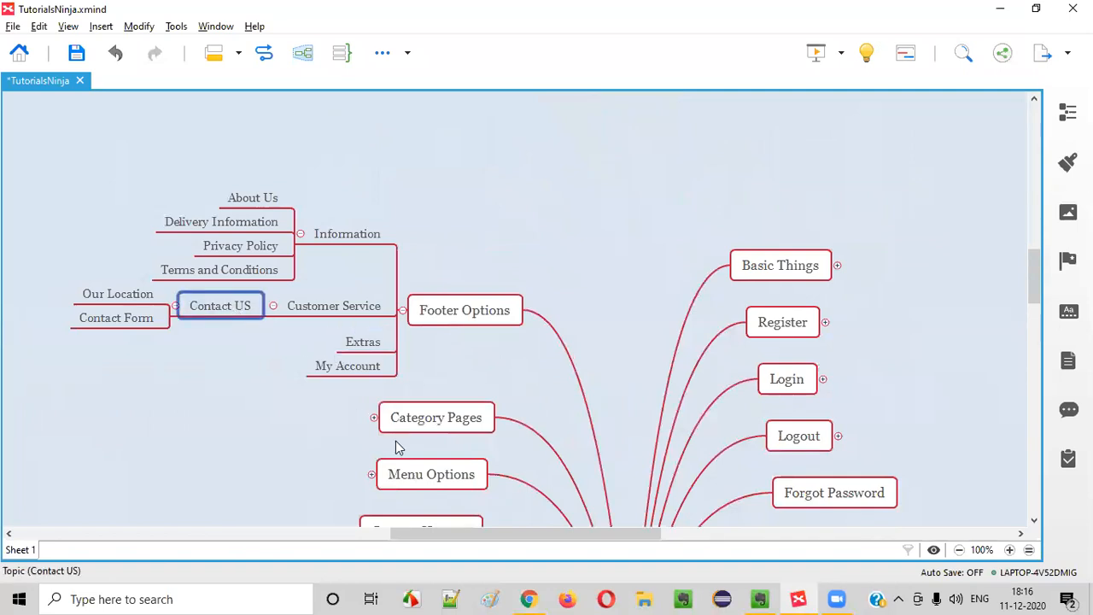
left_click(529, 594)
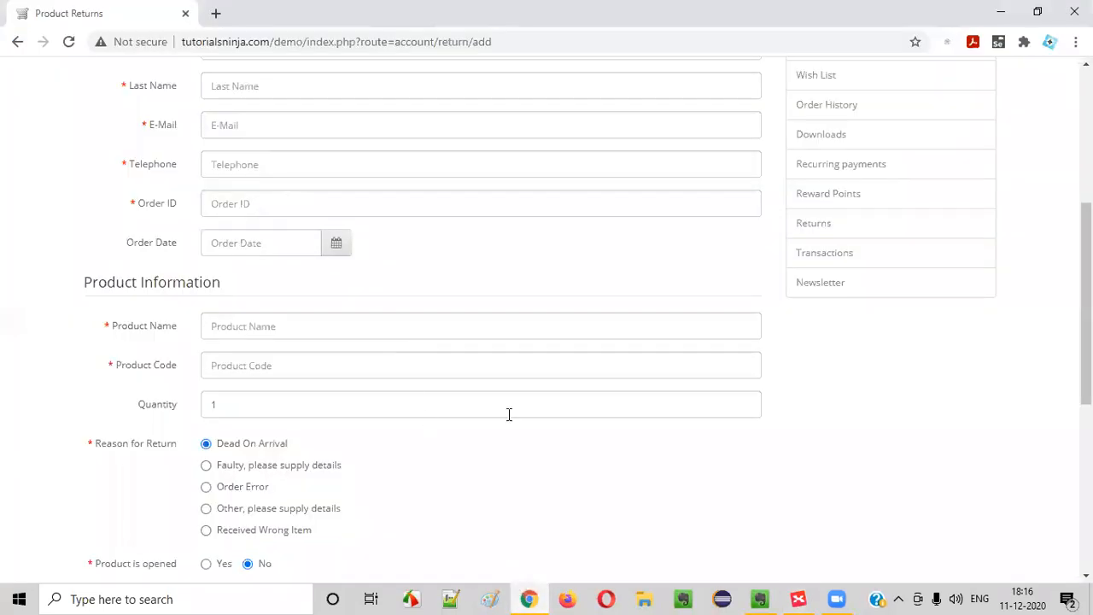
scroll(511, 414, "down", 6)
left_click(524, 598)
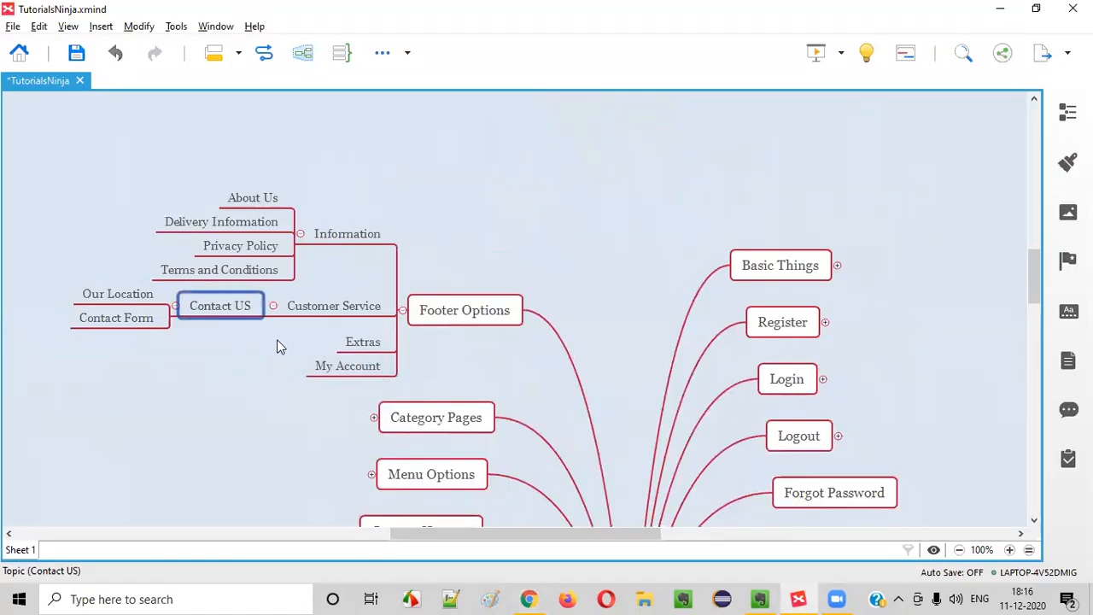
Add a Returns topic below Contact US
key("alt+Tab")
key("alt+Tab")
key("Return")
type("R")
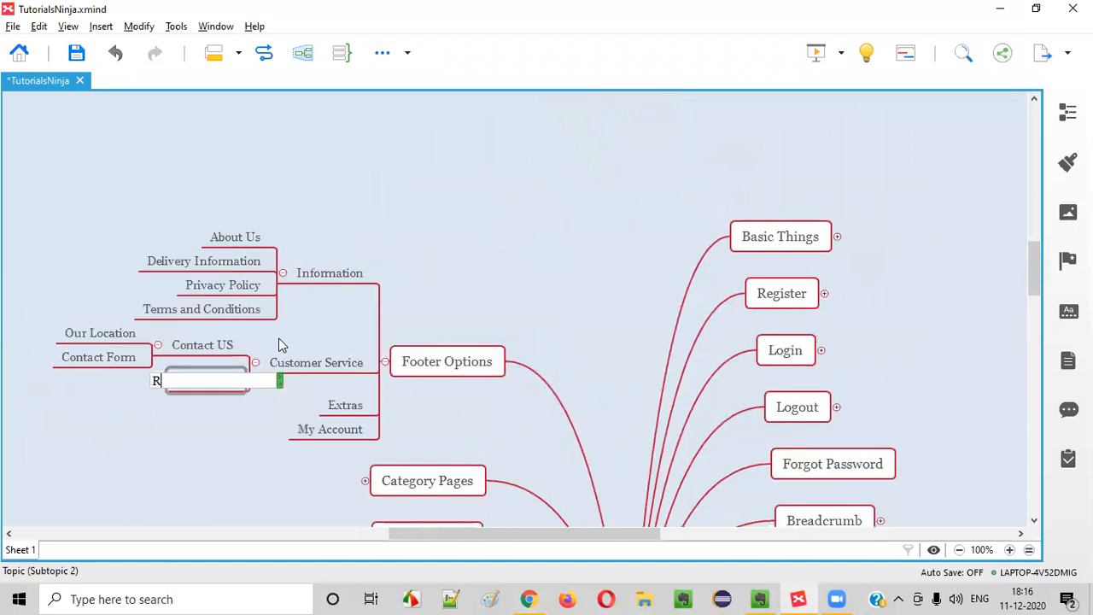
type("eturns")
key("Return")
key("alt+Tab")
scroll(291, 317, "up", 10)
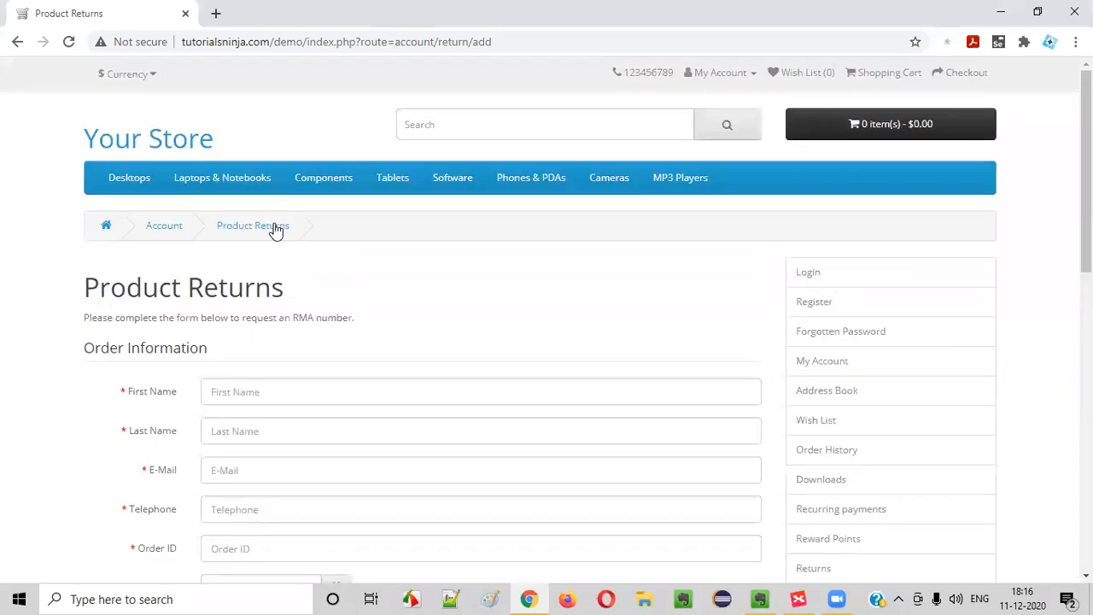
Test going back from the Product Returns form and reopening it from the footer
scroll(307, 248, "down", 5)
scroll(291, 340, "down", 2)
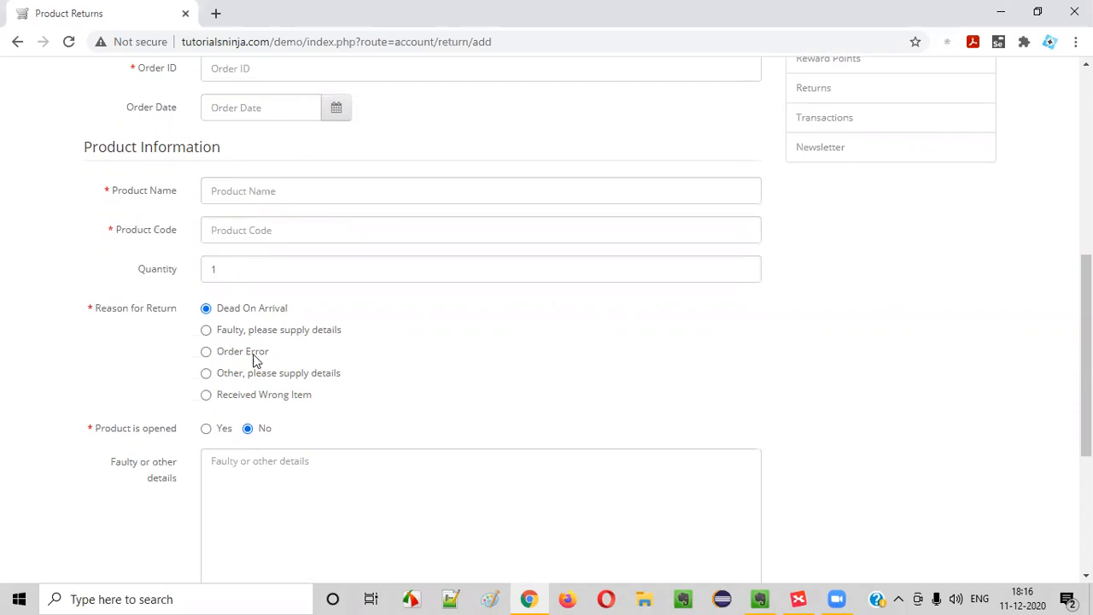
key("alt+Tab")
key("alt+Tab")
scroll(256, 341, "down", 2)
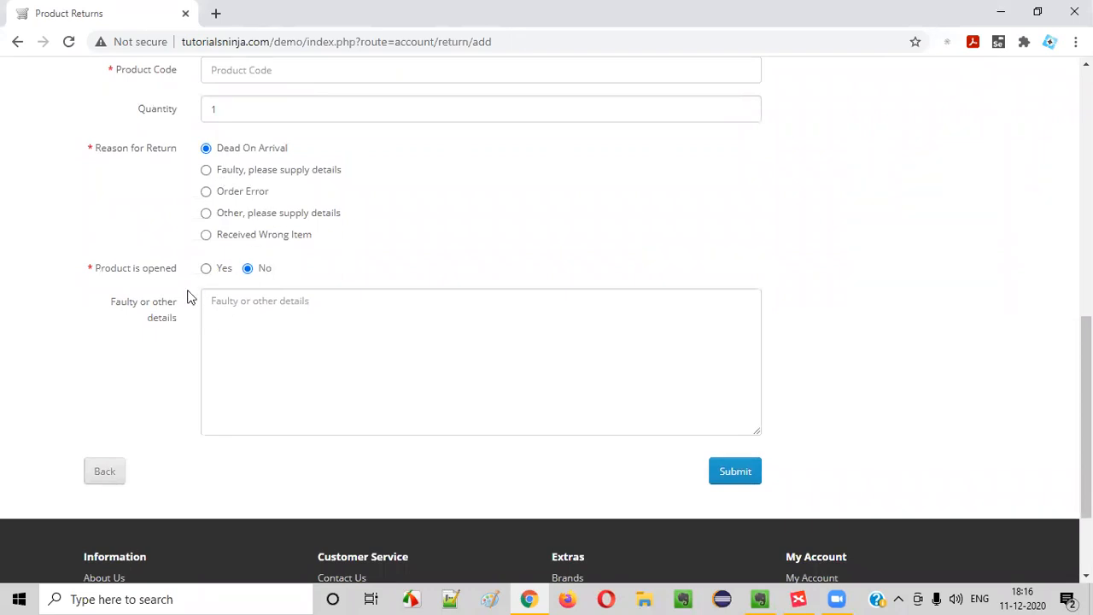
left_click(236, 347)
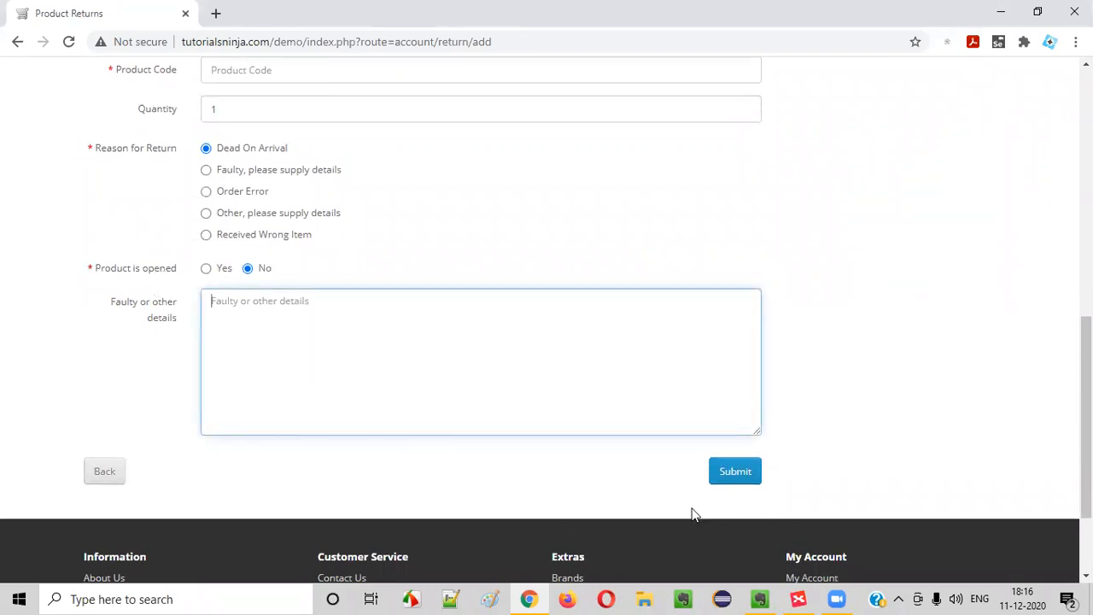
left_click(117, 476)
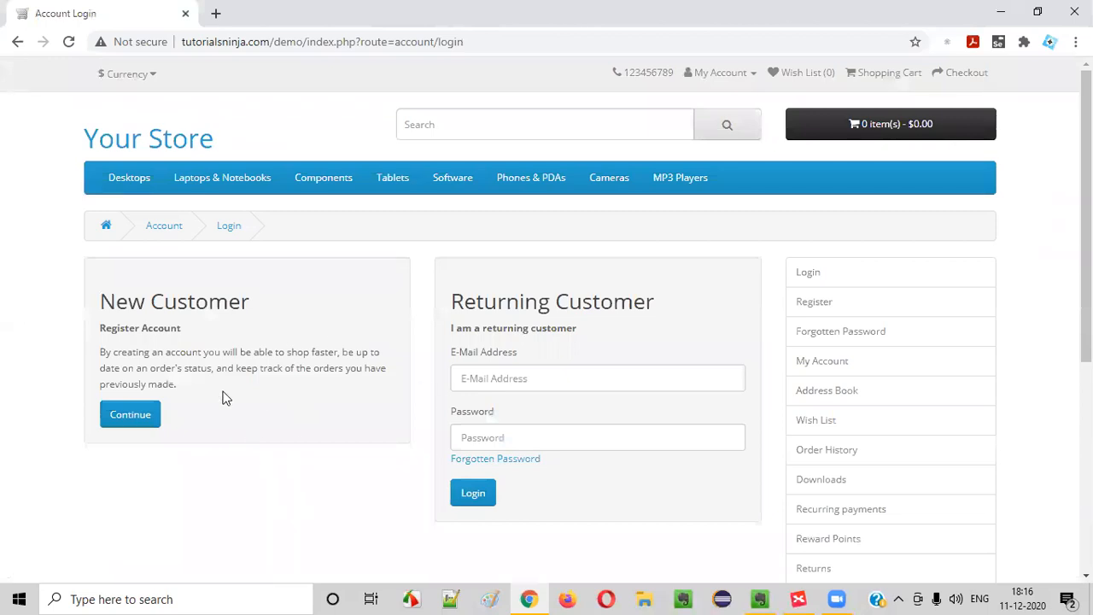
scroll(215, 359, "down", 5)
left_click(335, 463)
scroll(356, 420, "down", 10)
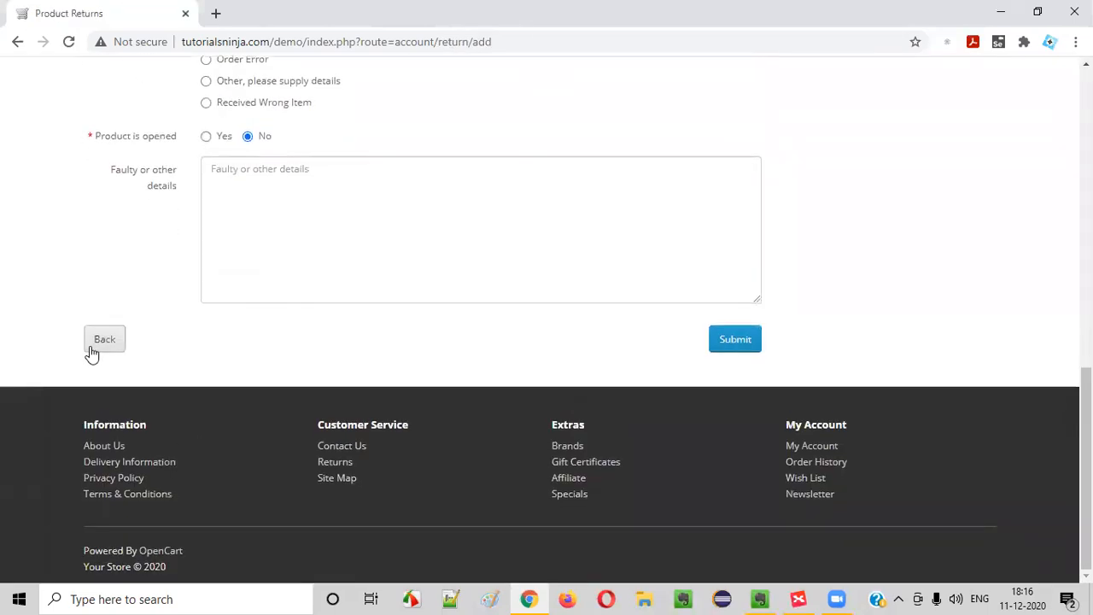
left_click(89, 350)
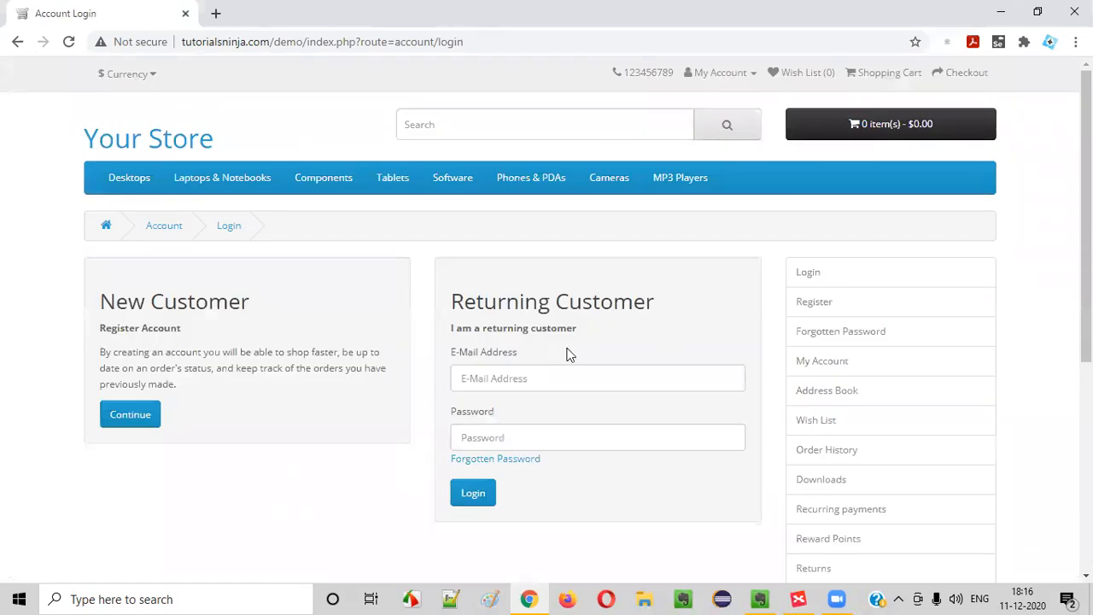
Log in to the store account with the saved e-mail and password
left_click(722, 74)
left_click(713, 123)
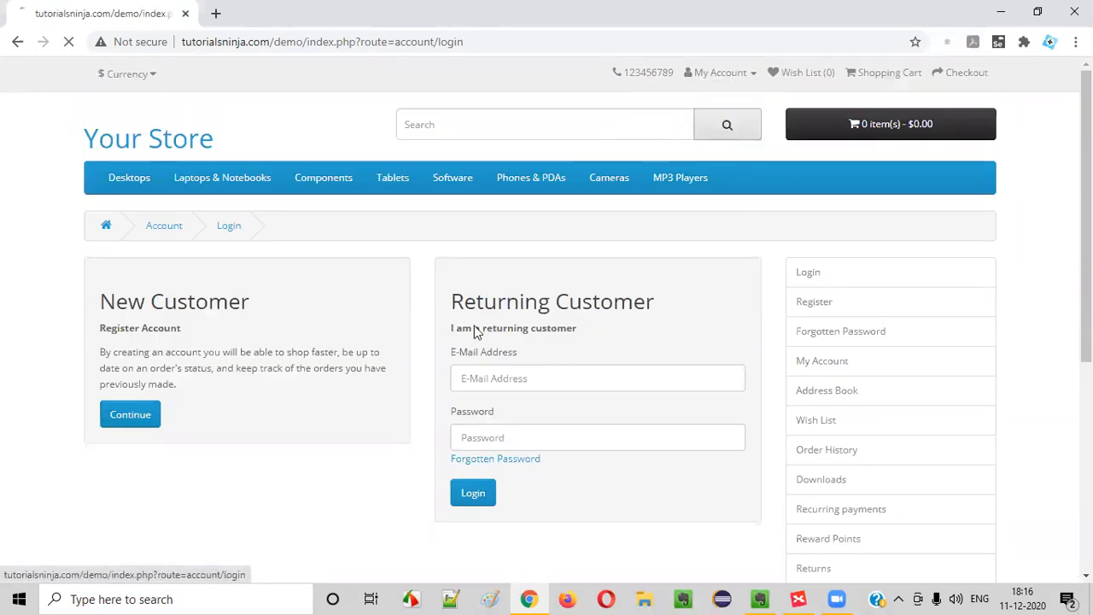
left_click(549, 390)
type("a")
left_click(512, 471)
left_click(517, 438)
type("••")
left_click(484, 492)
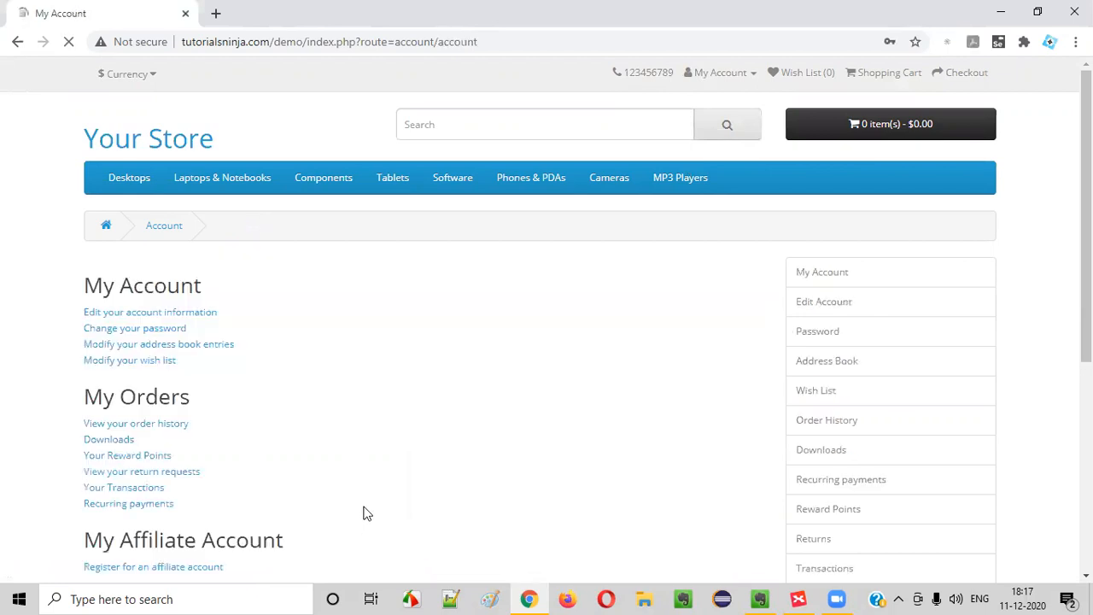
Reopen the Product Returns page while logged in, going back to My Account once
scroll(277, 446, "down", 5)
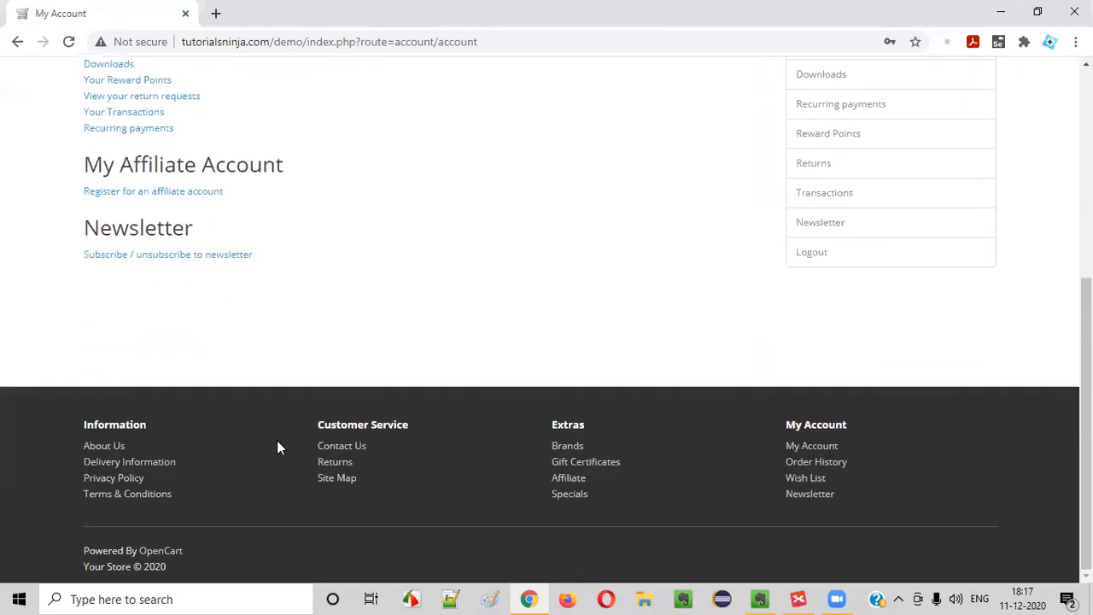
left_click(335, 461)
scroll(177, 466, "down", 10)
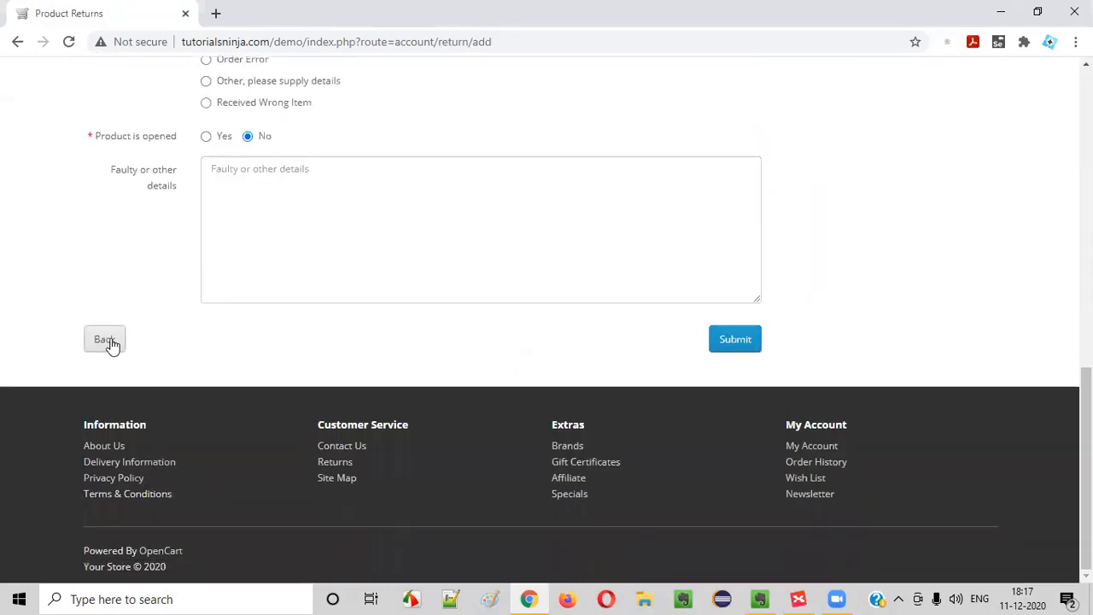
left_click(105, 340)
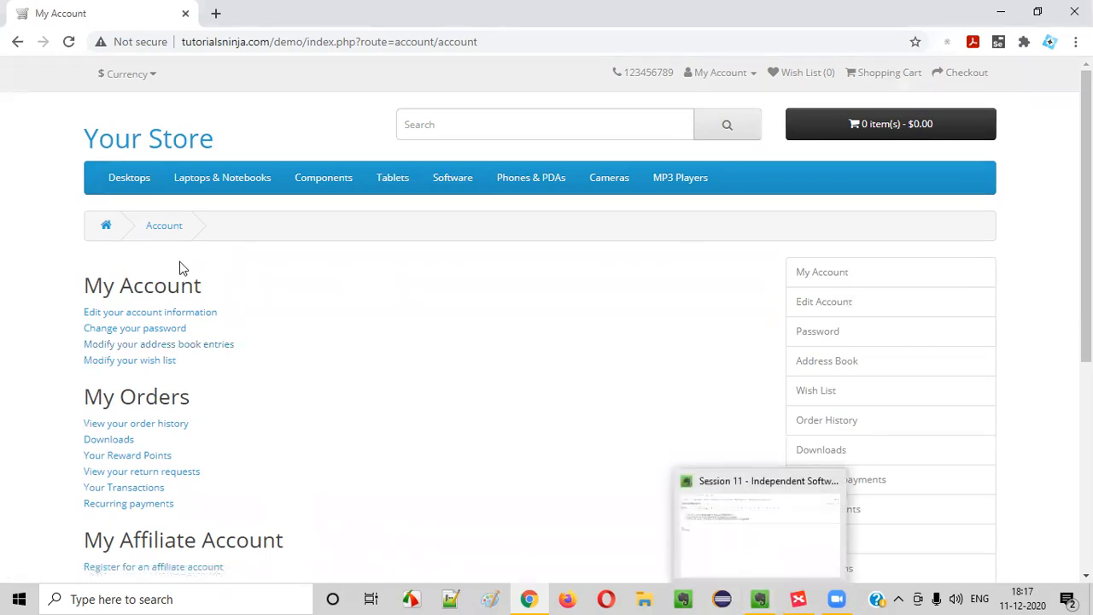
scroll(203, 368, "down", 4)
left_click(337, 460)
scroll(459, 361, "down", 10)
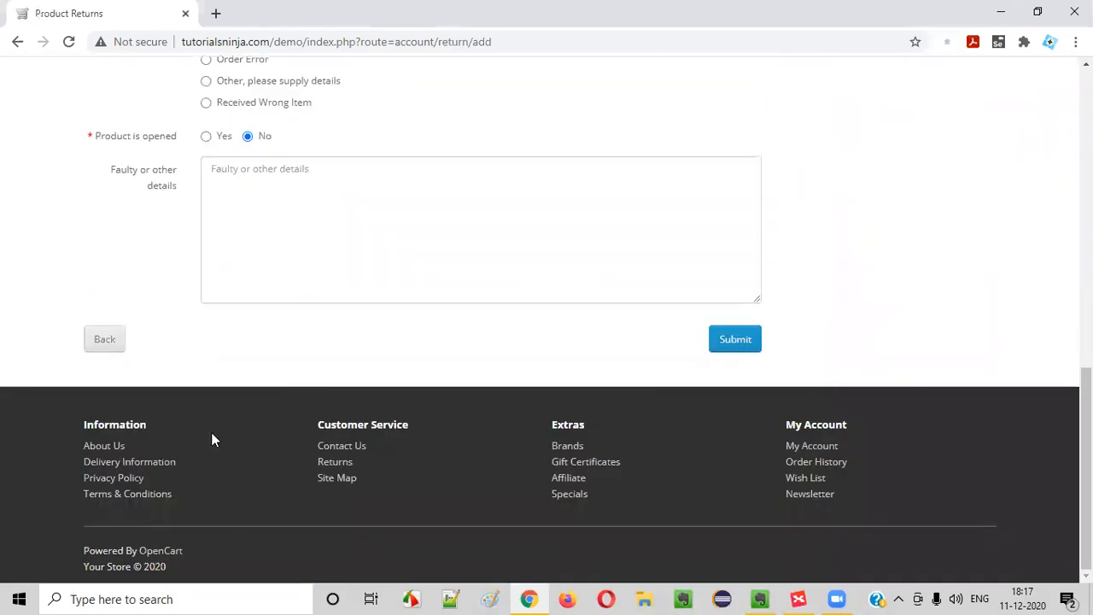
scroll(617, 276, "up", 10)
mouse_move(227, 182)
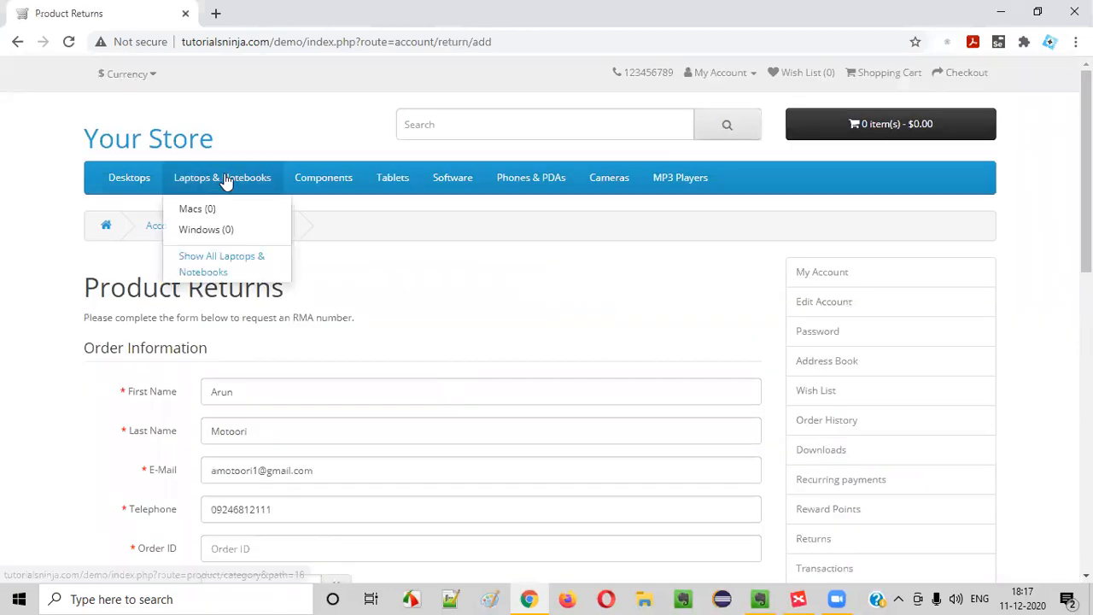
scroll(432, 349, "down", 10)
Open the store's Site Map page from the footer and scroll through it
left_click(328, 480)
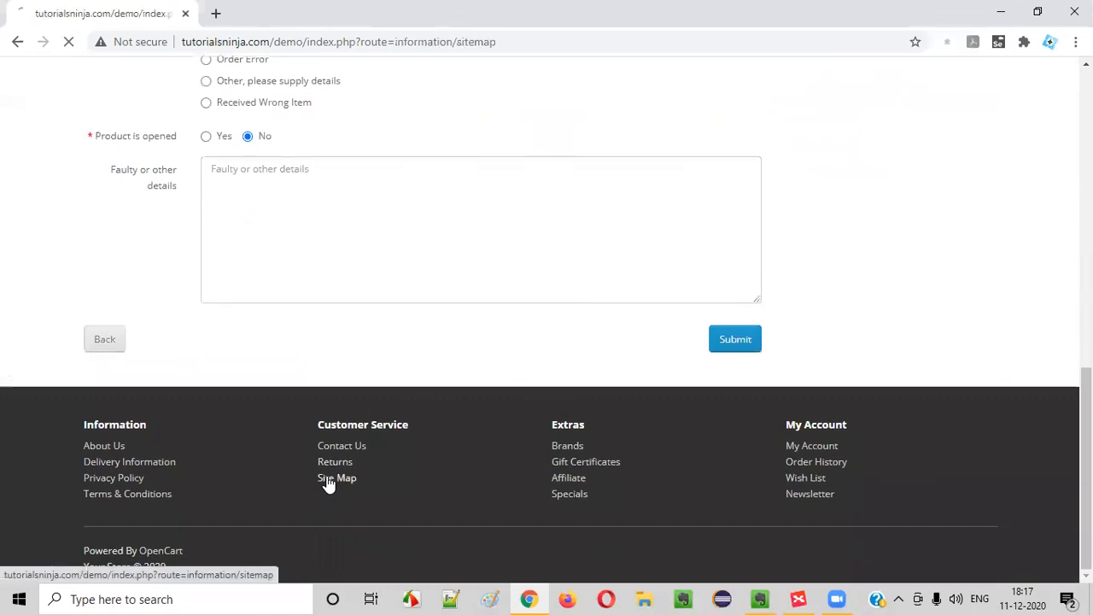
scroll(131, 284, "down", 2)
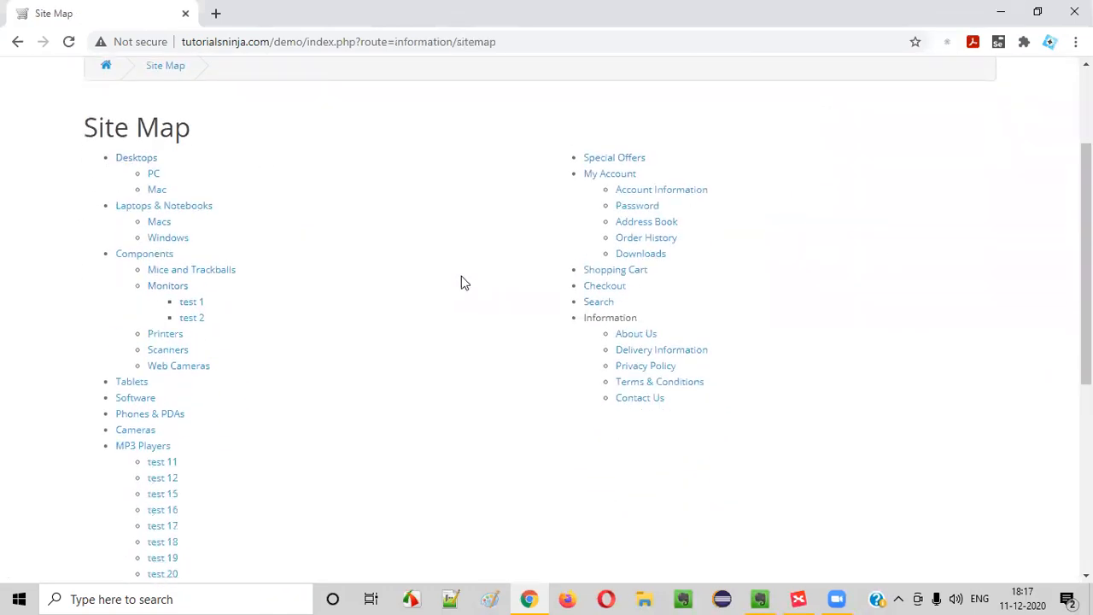
scroll(461, 283, "up", 2)
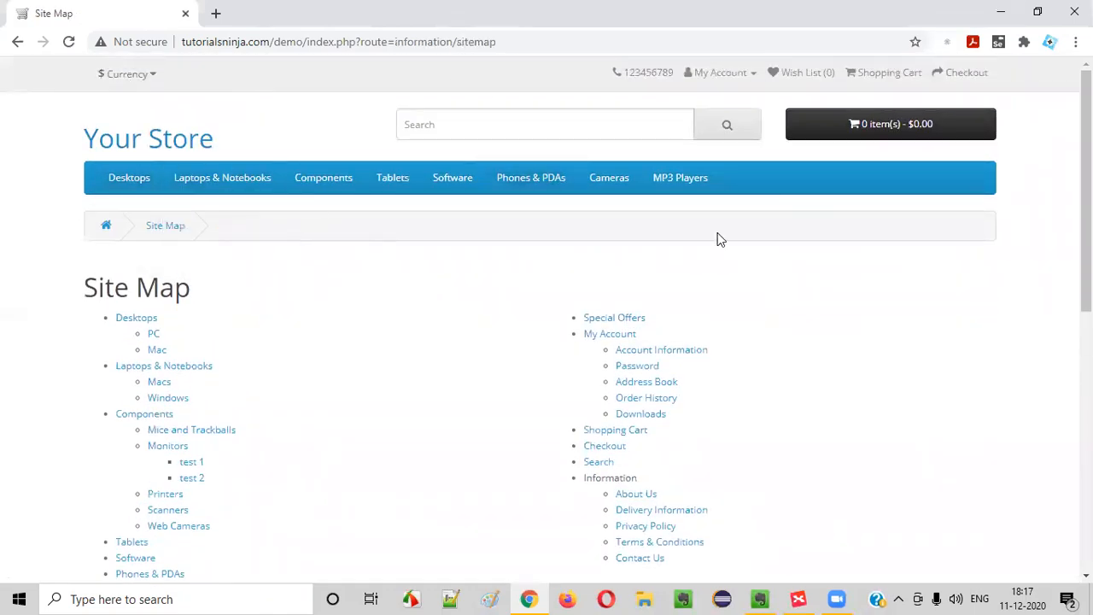
scroll(717, 240, "down", 3)
scroll(625, 395, "down", 4)
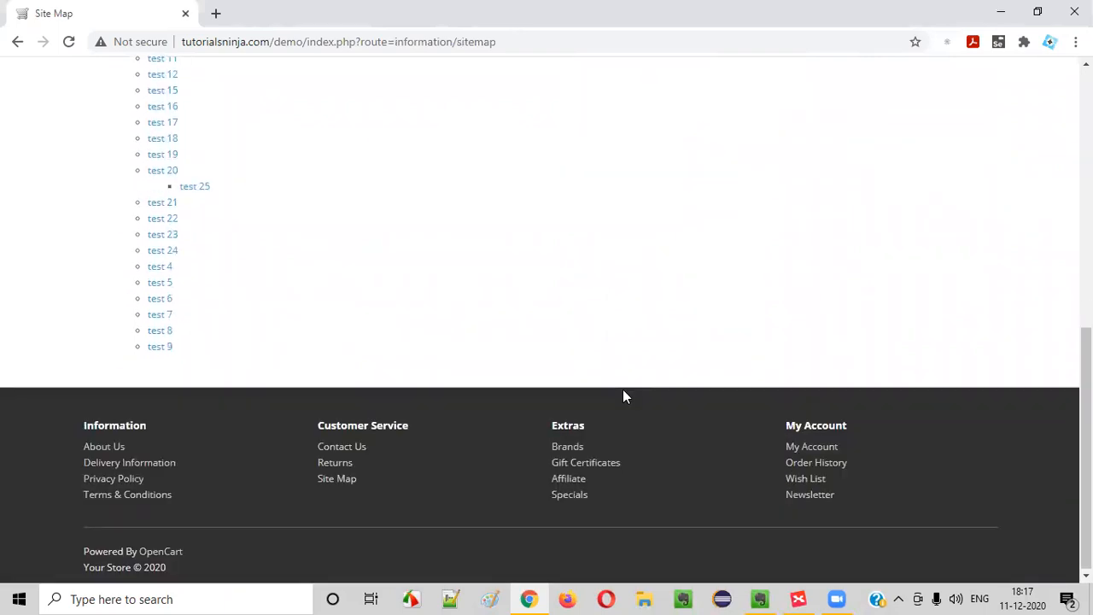
scroll(623, 390, "up", 7)
Highlight the Site Map heading, then bring the TutorialsNinja mind map back
left_click_drag(85, 288, 237, 298)
left_click(608, 400)
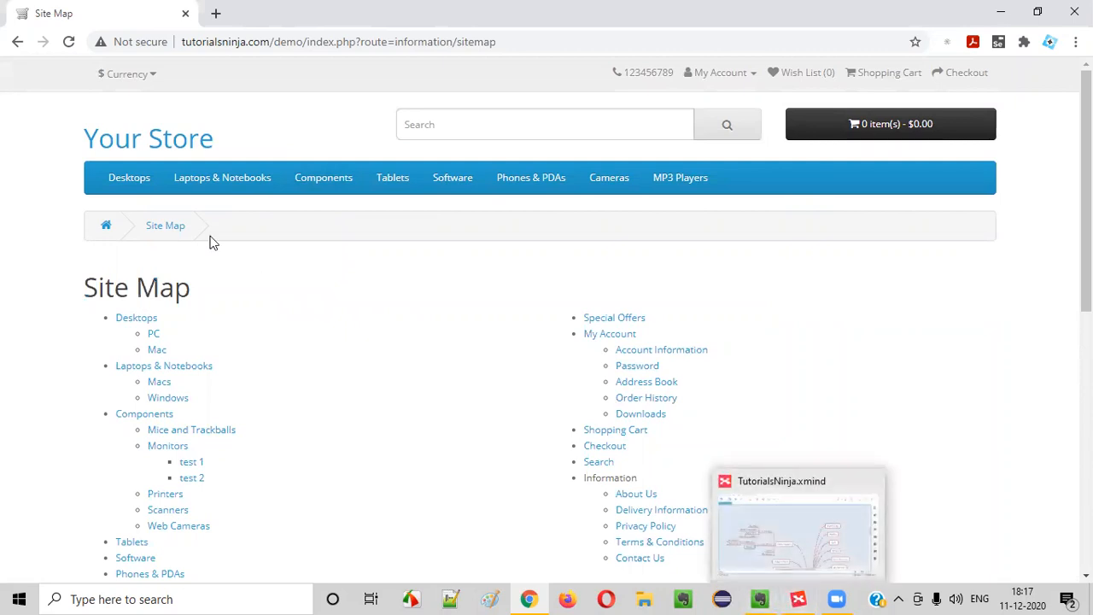
left_click_drag(85, 288, 214, 294)
left_click(216, 295)
left_click_drag(79, 285, 209, 293)
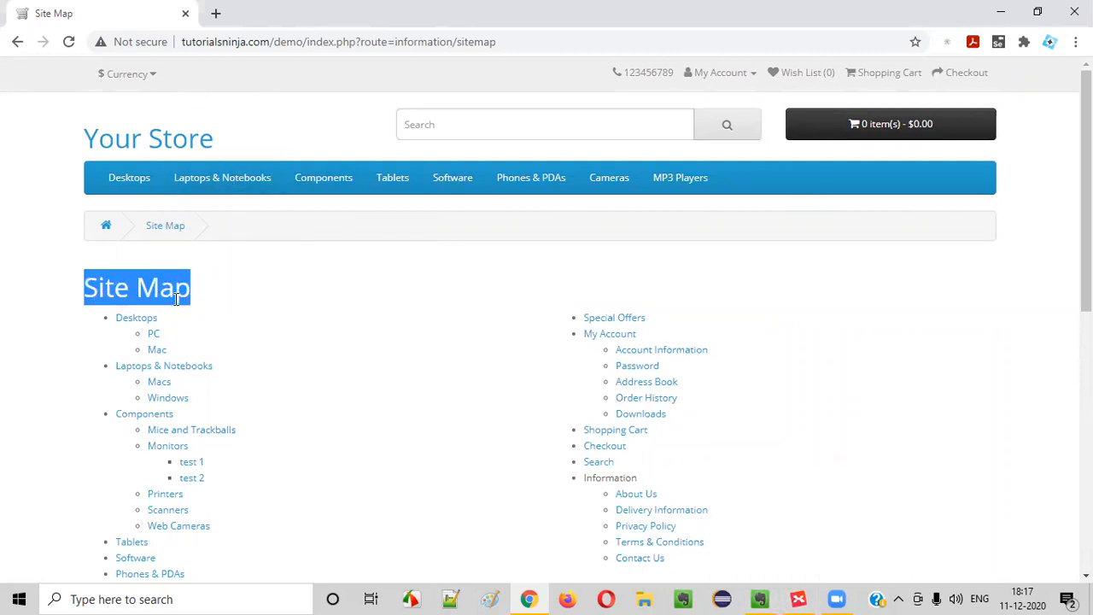
scroll(177, 300, "down", 2)
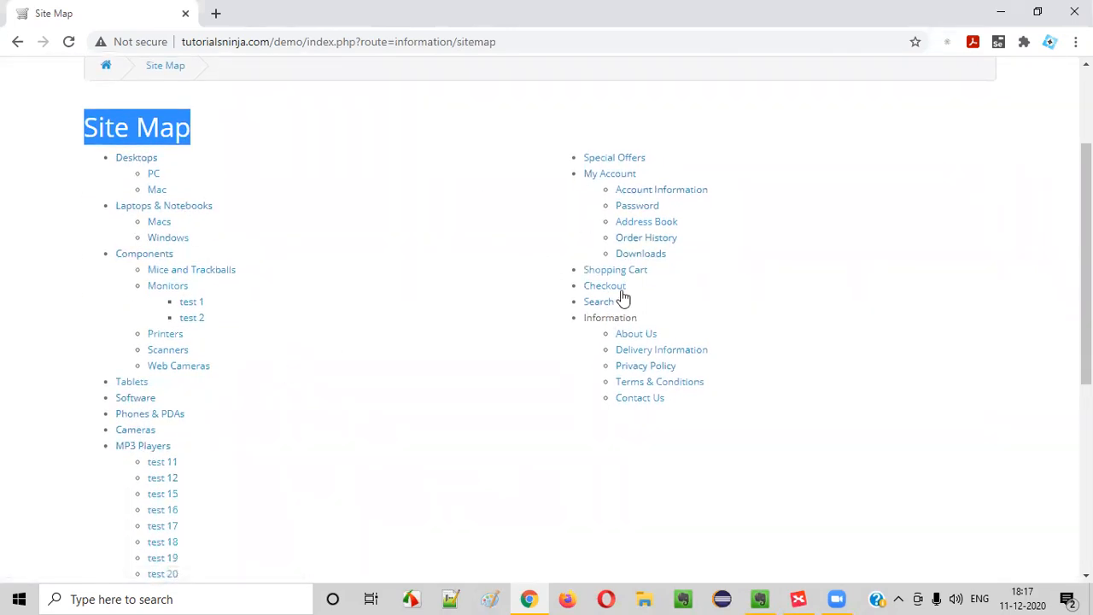
left_click(798, 598)
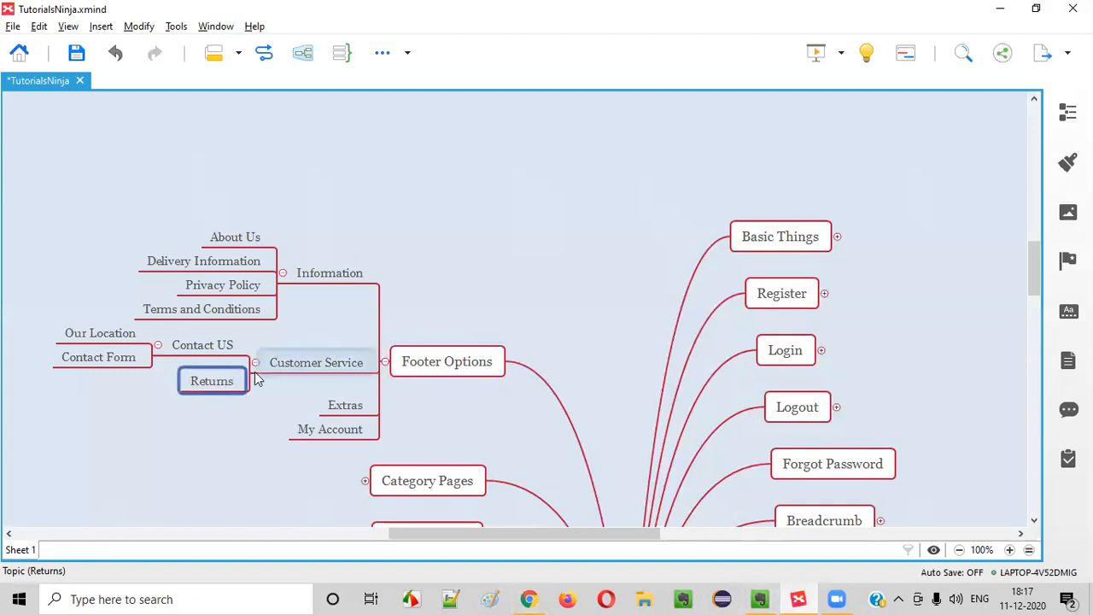
Add a Site Map topic below Returns, correcting the initially typed 'Sitemaps'
left_click(218, 386)
key("Return")
type("S")
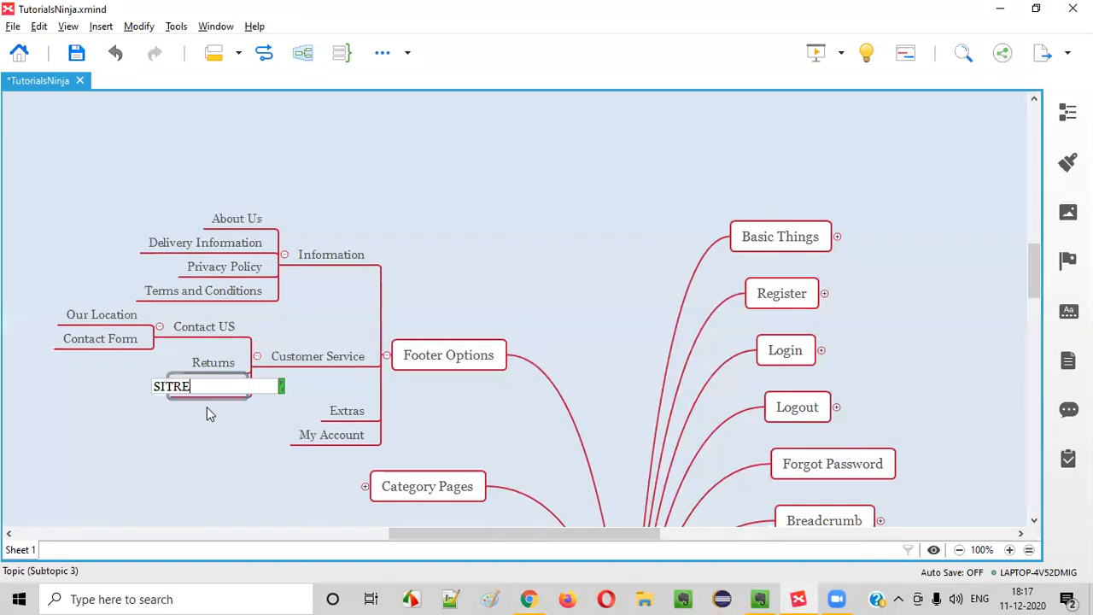
type("itemaps")
key("alt+Tab")
key("alt+Tab")
left_click(179, 386)
left_click(218, 391)
type("p")
key("Return")
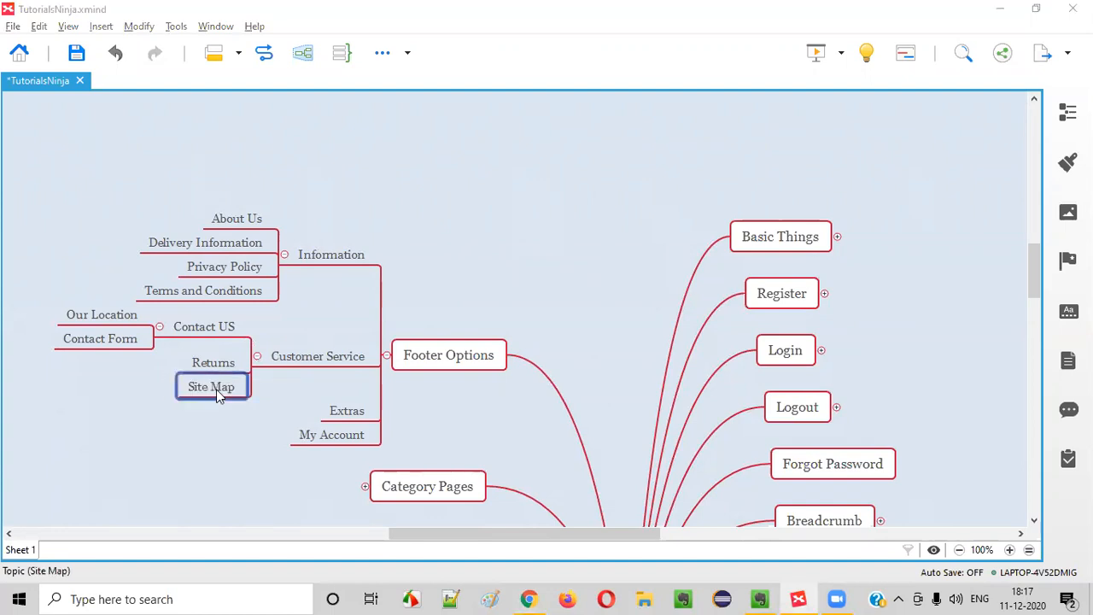
key("alt+Tab")
Reload the Site Map page and open its Windows laptops category
left_click(334, 480)
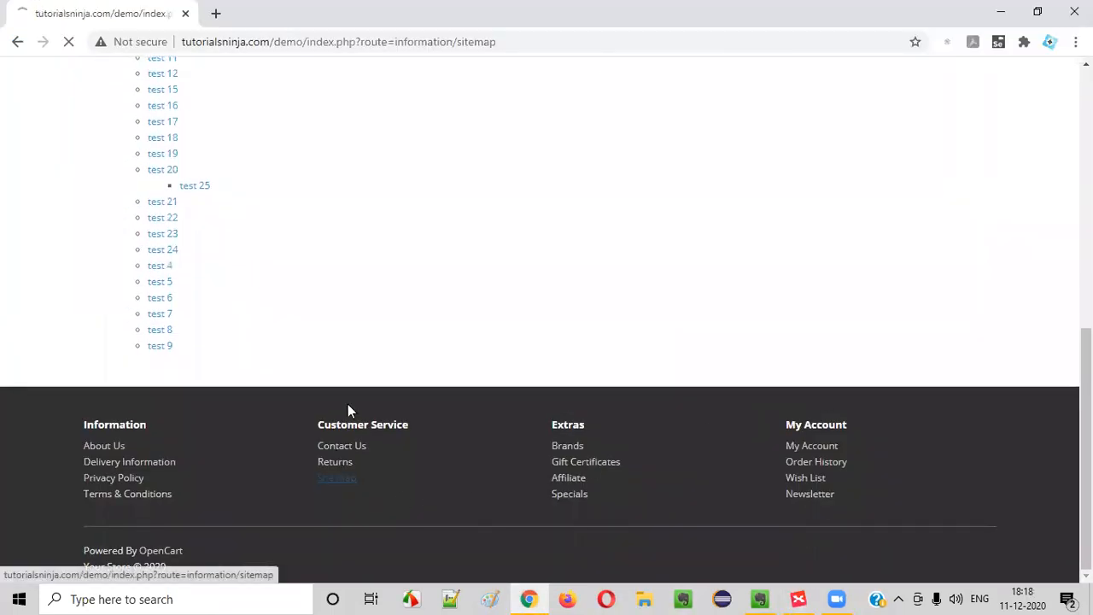
scroll(178, 180, "down", 2)
left_click(170, 240)
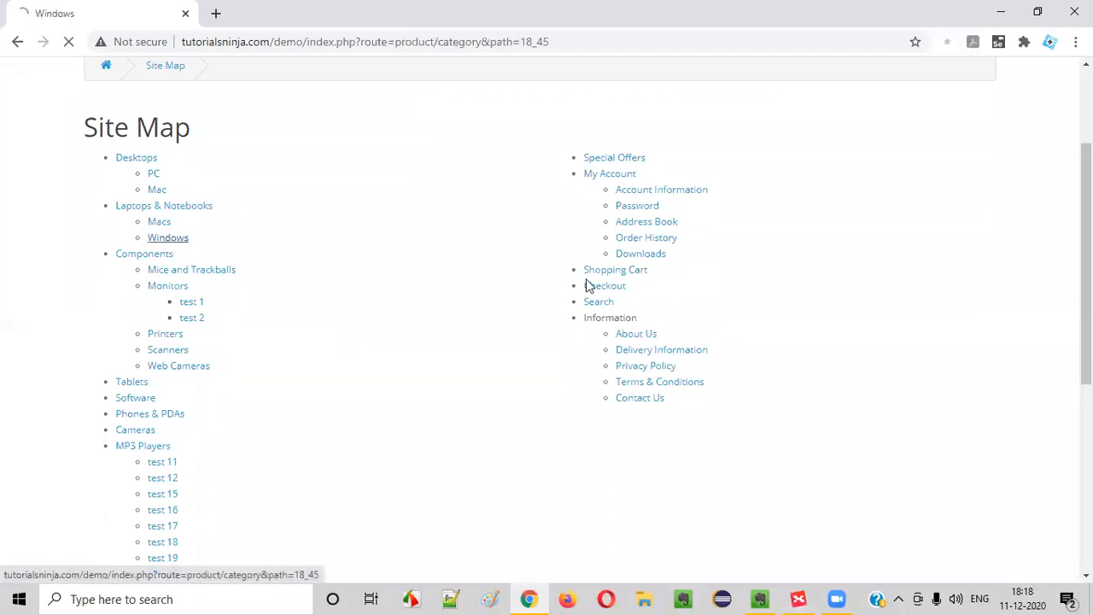
mouse_move(131, 174)
scroll(481, 298, "down", 5)
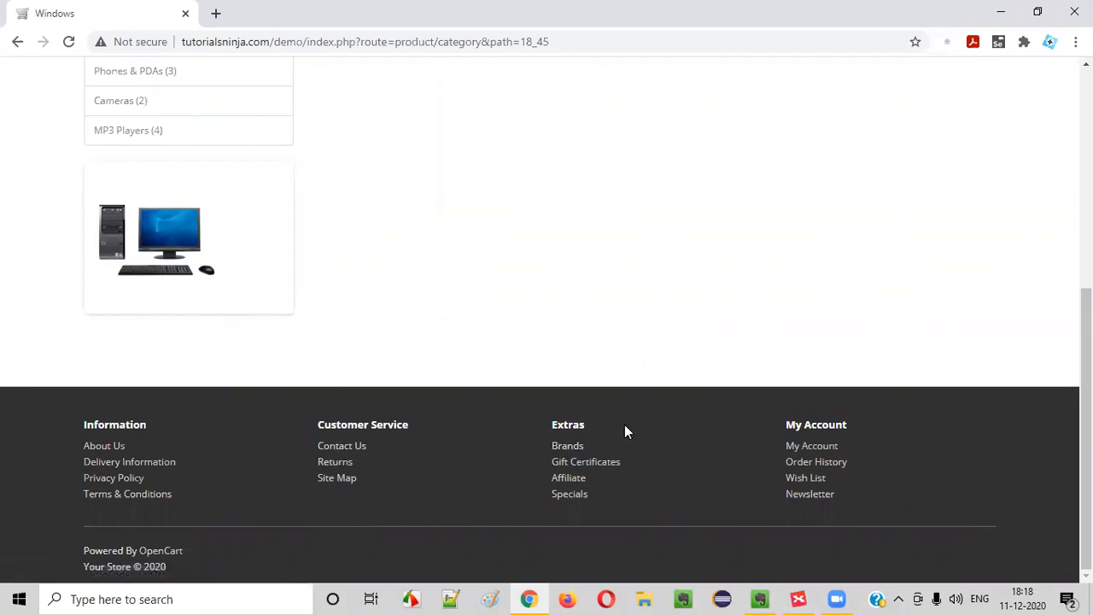
Open the Find Your Favorite Brand page and highlight its heading
left_click(570, 451)
scroll(107, 312, "down", 3)
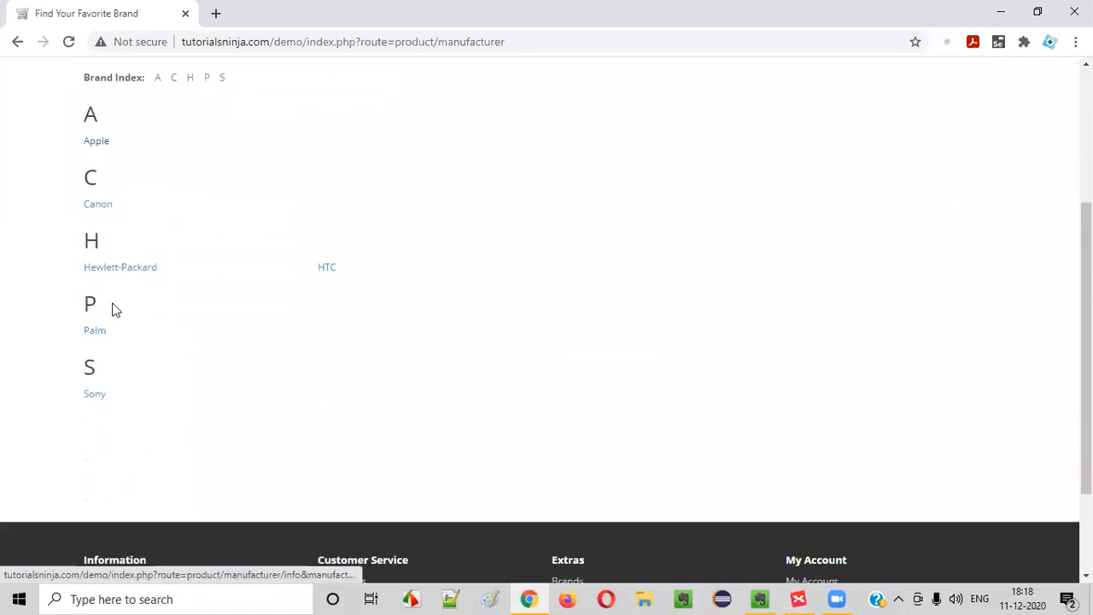
scroll(171, 355, "down", 2)
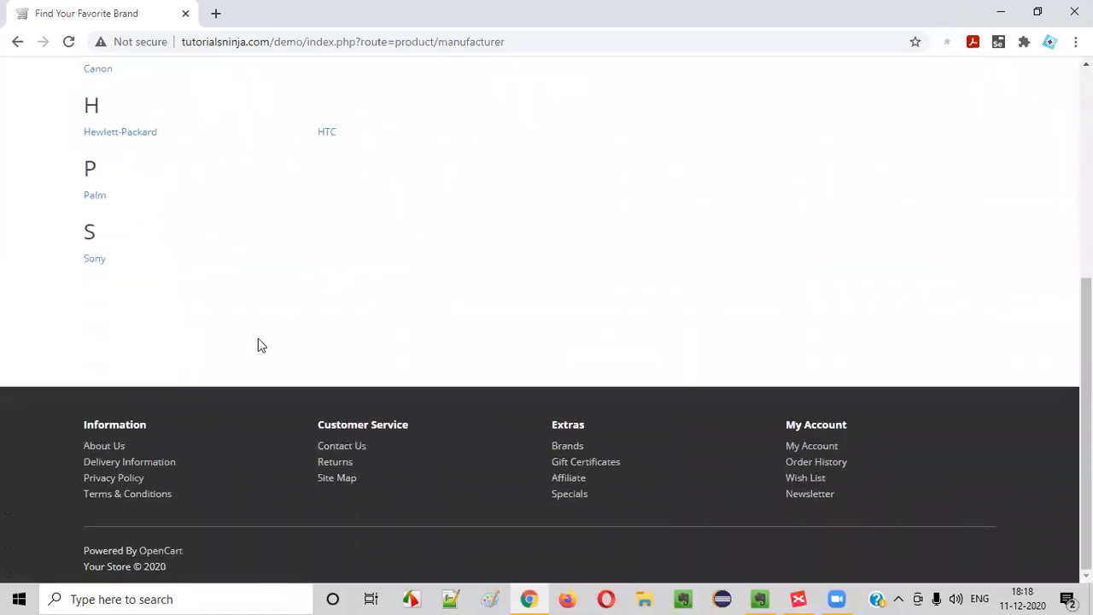
scroll(267, 240, "up", 5)
left_click_drag(108, 274, 586, 330)
scroll(586, 376, "down", 5)
scroll(509, 375, "up", 5)
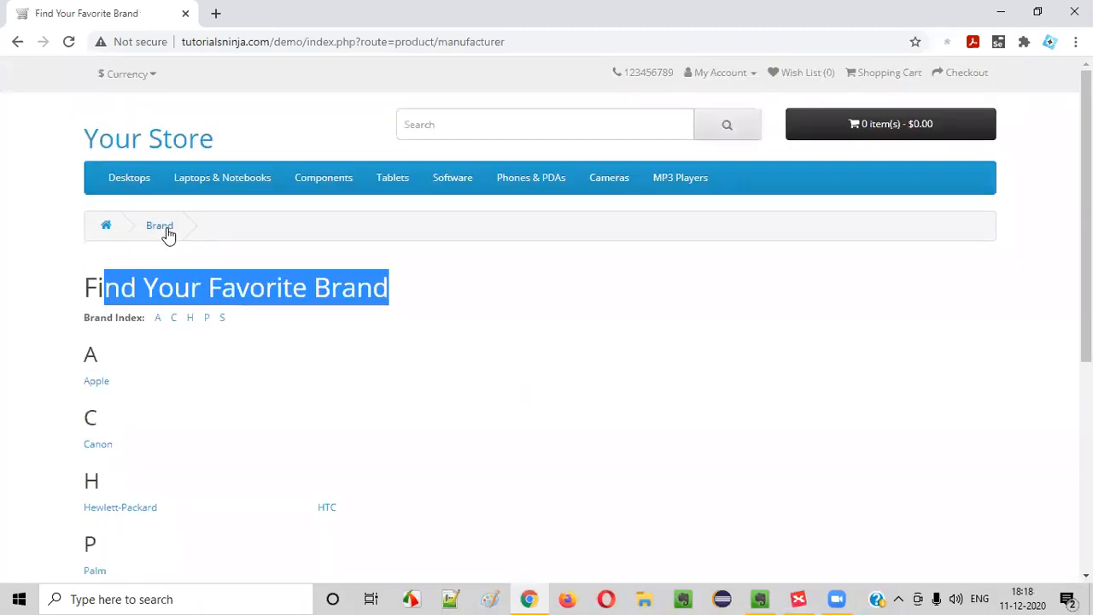
scroll(696, 385, "down", 5)
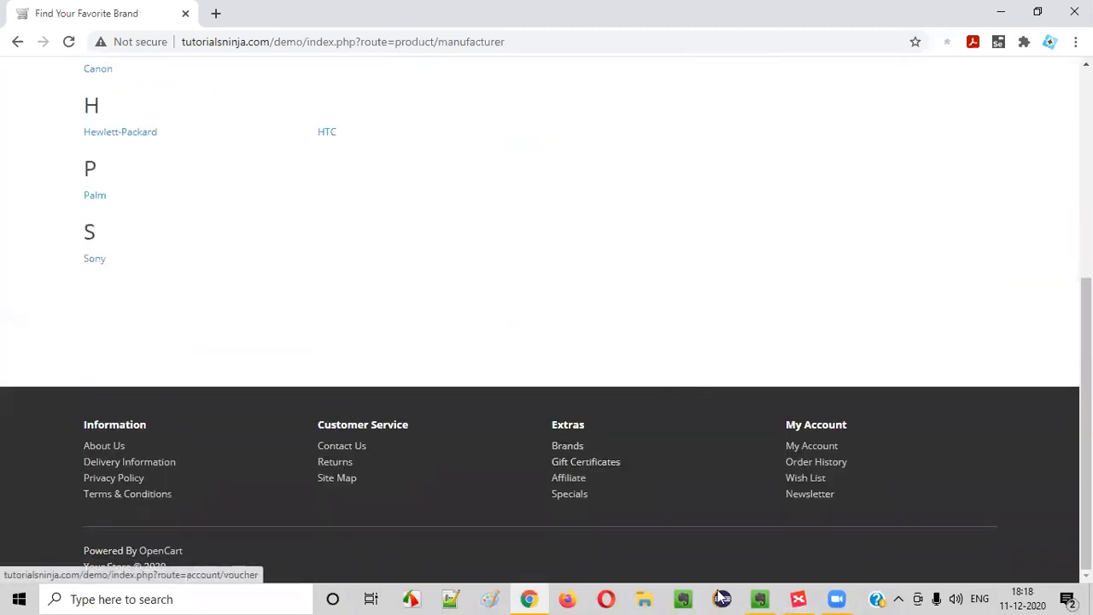
Add a Brands subtopic under Extras in the mind map
left_click(798, 598)
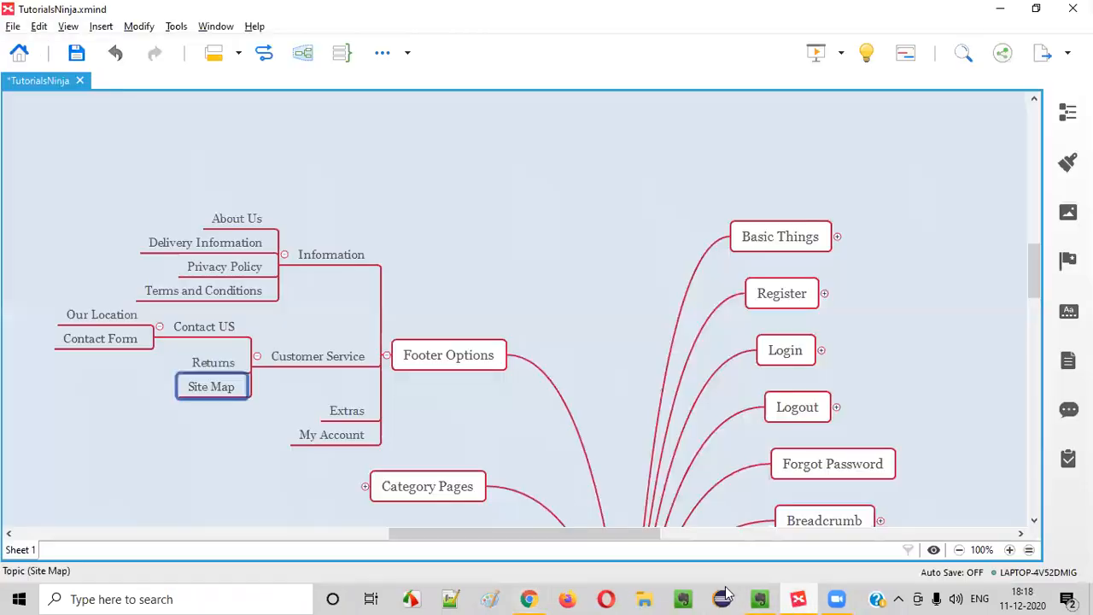
left_click(343, 411)
key("Tab")
type("B")
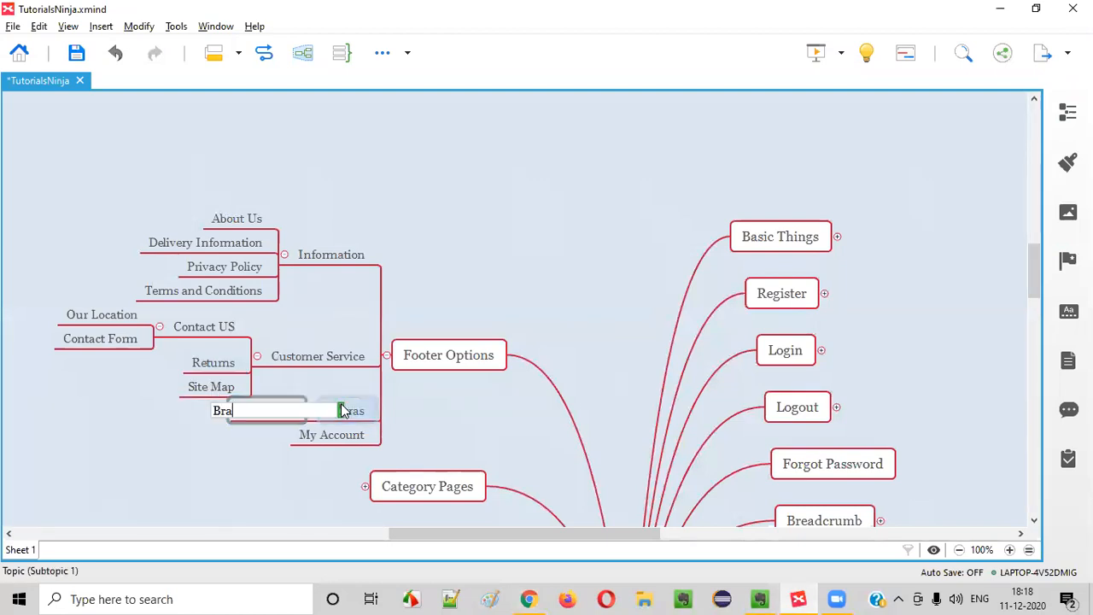
key("Return")
key("alt+Tab")
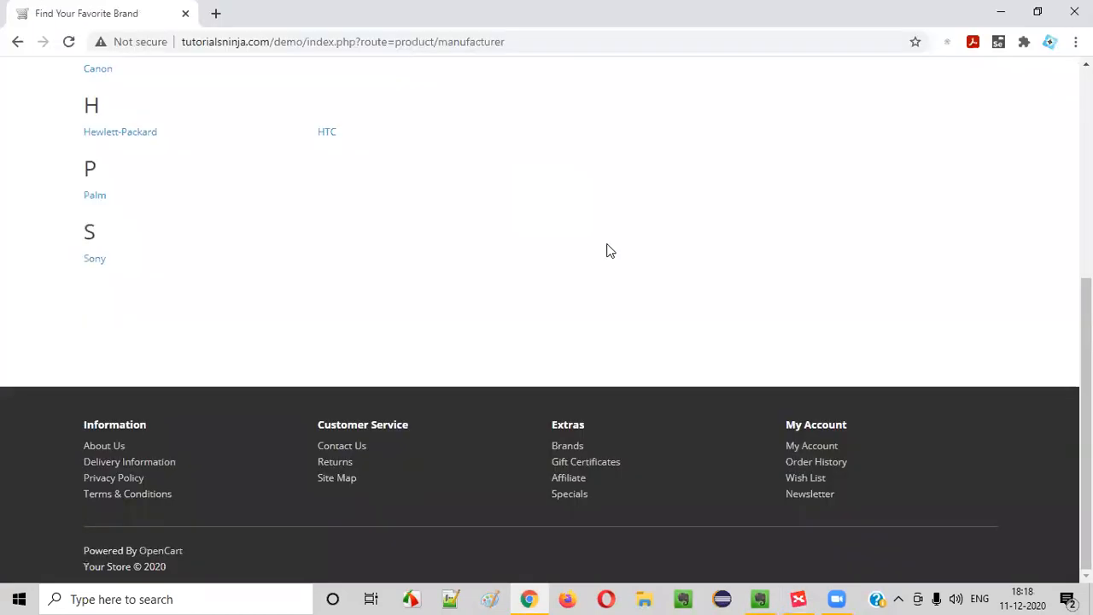
Open the Purchase a Gift Certificate page from the footer and scroll through it
left_click(572, 467)
scroll(305, 342, "down", 2)
left_click_drag(100, 128, 534, 145)
left_click(534, 139)
left_click_drag(143, 137, 549, 146)
left_click(549, 148)
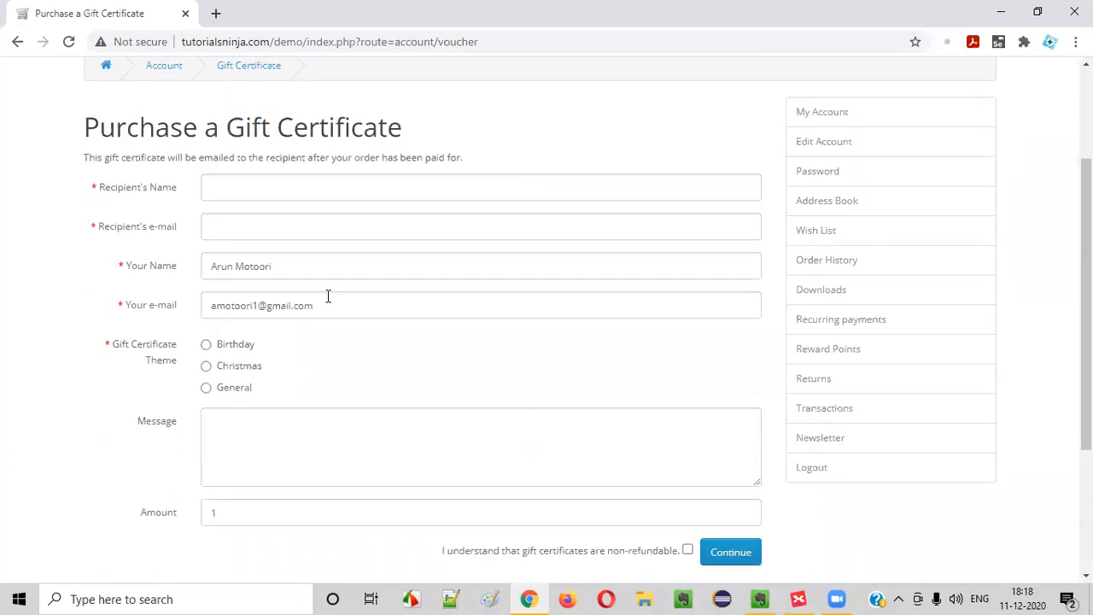
scroll(325, 260, "down", 2)
scroll(324, 261, "up", 3)
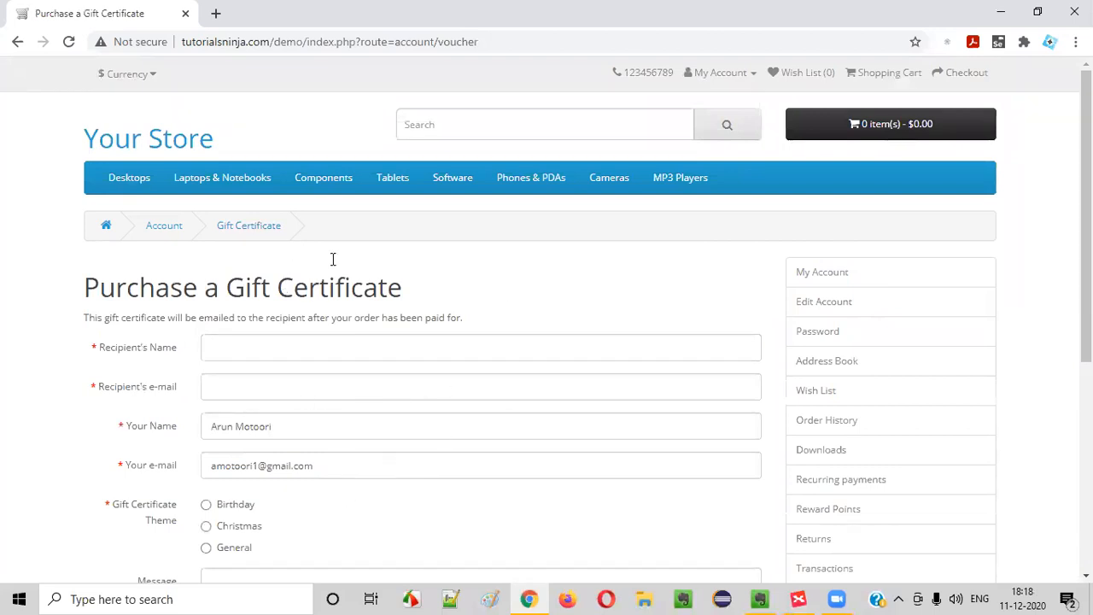
scroll(334, 258, "down", 1)
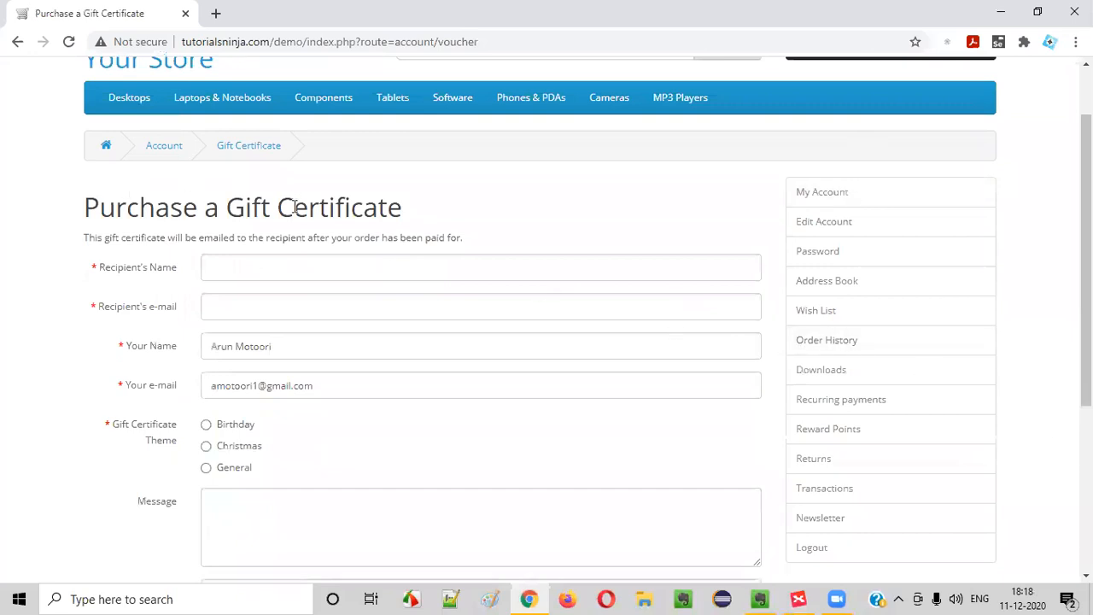
Highlight the full 'Purchase a Gift Certificate' heading
left_click_drag(228, 207, 482, 202)
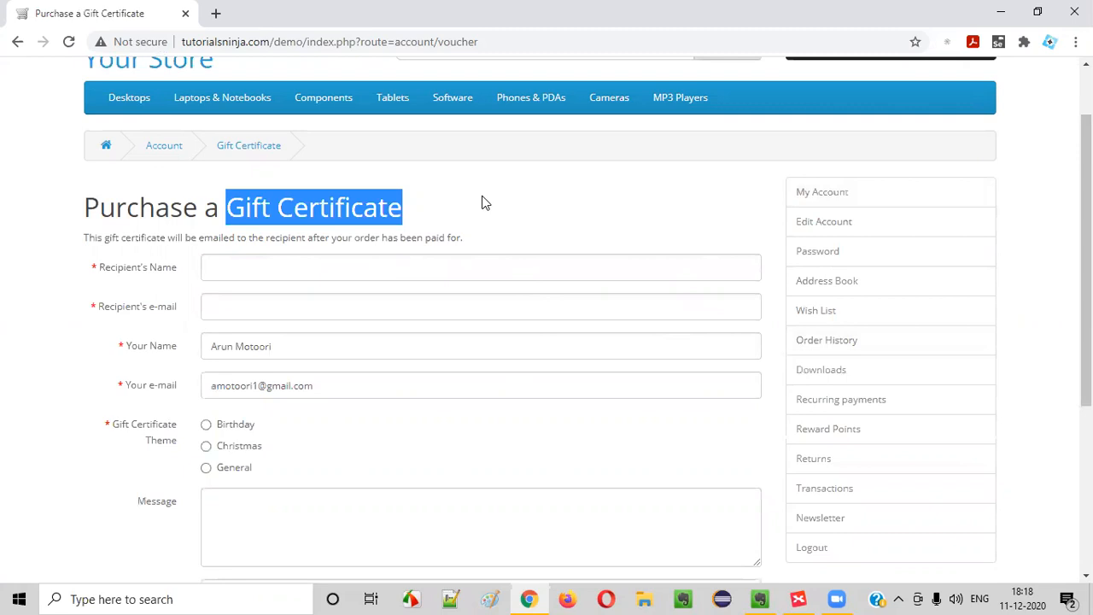
left_click_drag(92, 208, 454, 224)
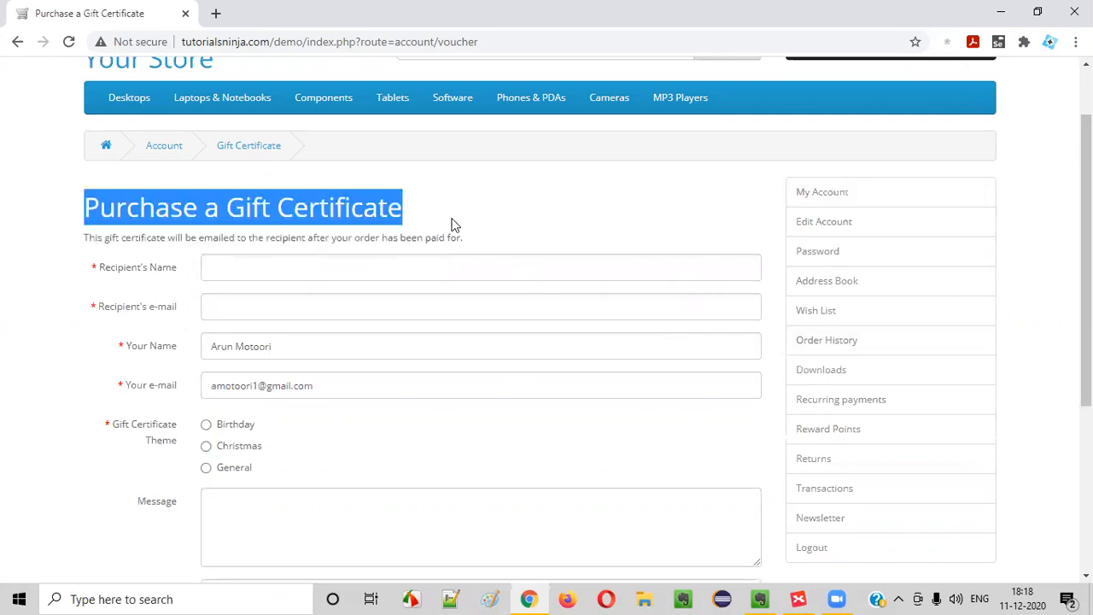
scroll(308, 420, "down", 3)
scroll(354, 409, "up", 3)
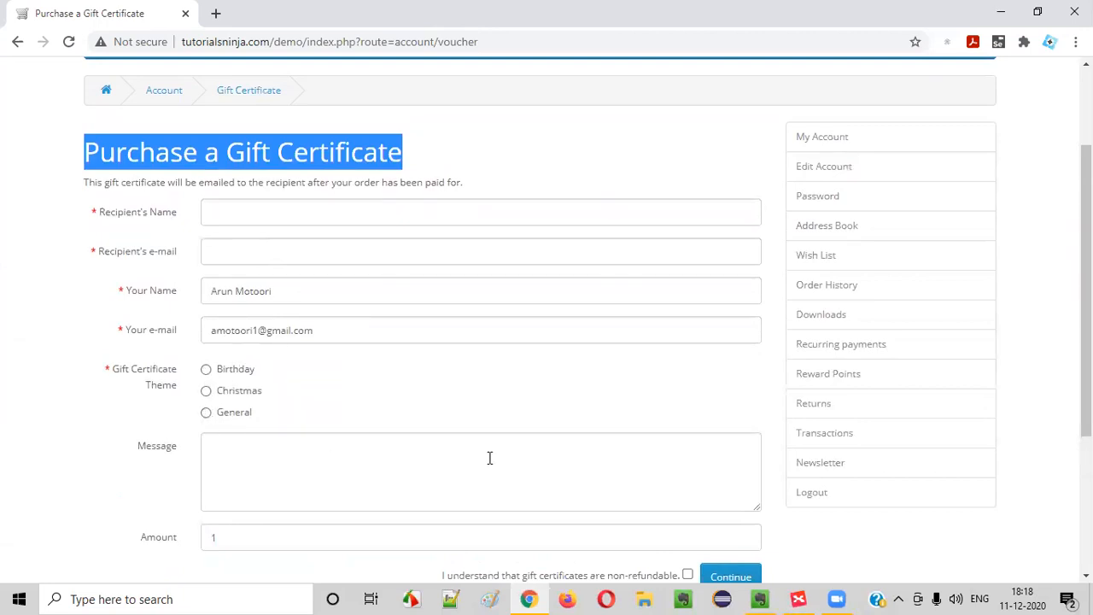
Add a 'Gift Certificates' topic below Brands under Extras, checking the store footer
scroll(621, 412, "down", 3)
scroll(505, 374, "up", 4)
key("alt+Tab")
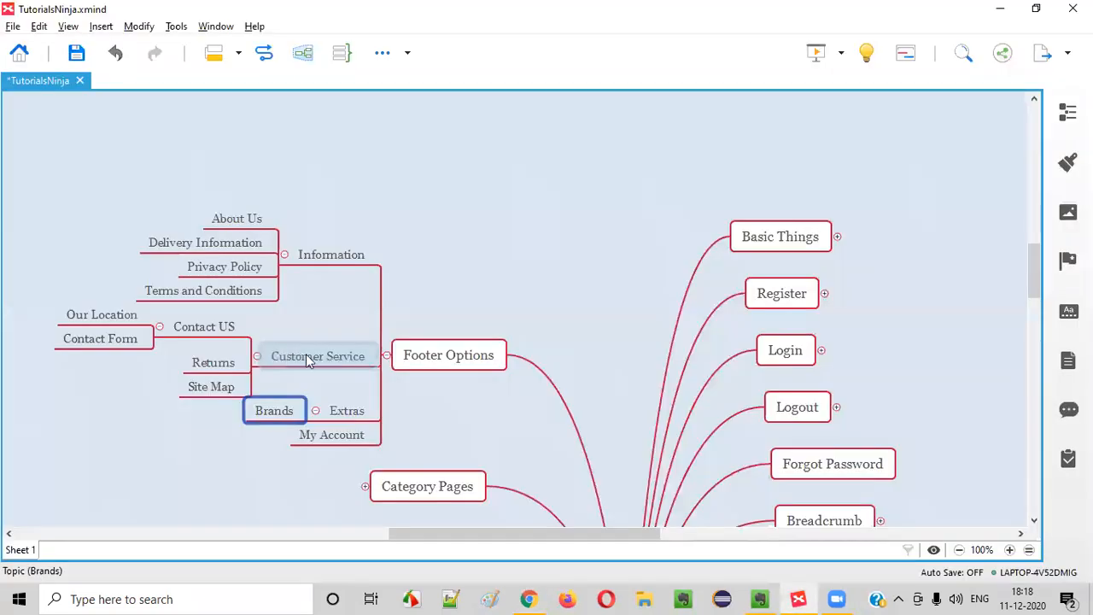
key("Return")
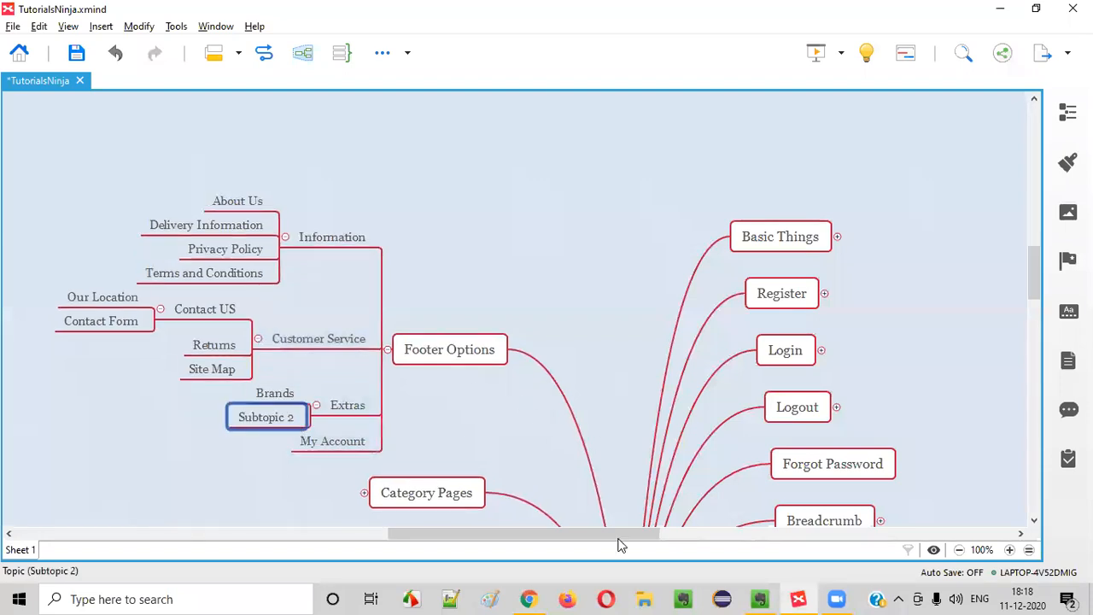
left_click(528, 598)
scroll(615, 401, "down", 2)
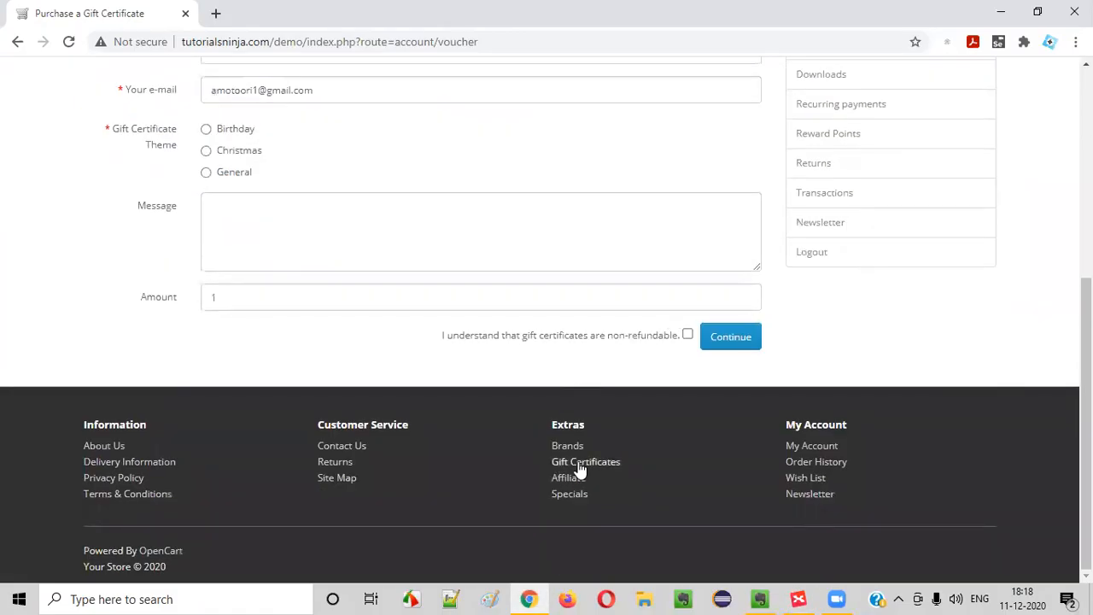
key("alt+Tab")
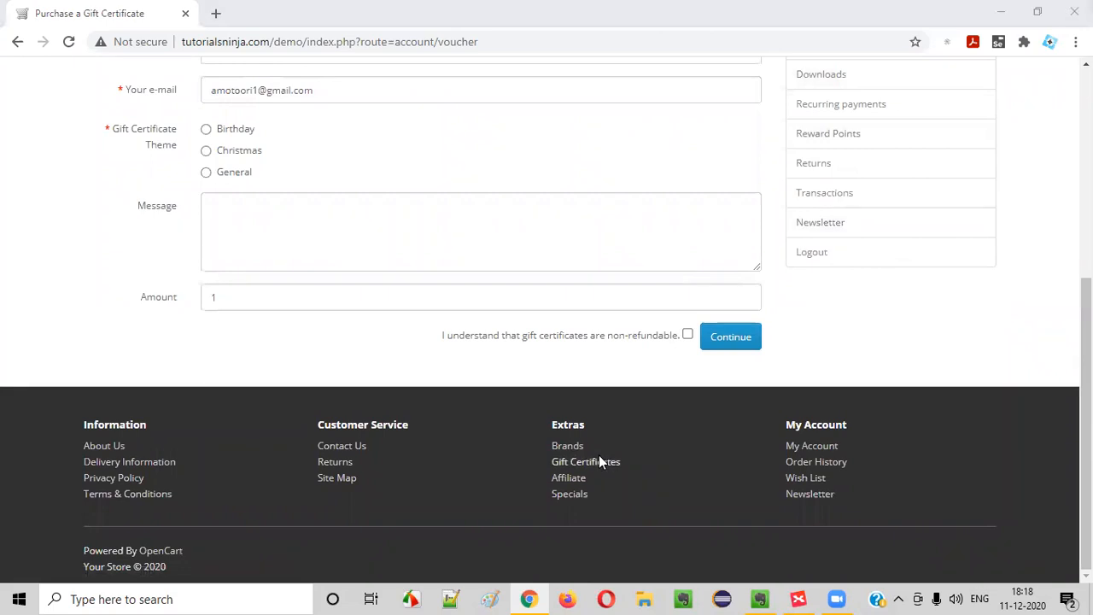
key("alt+Tab")
key("alt+Tab")
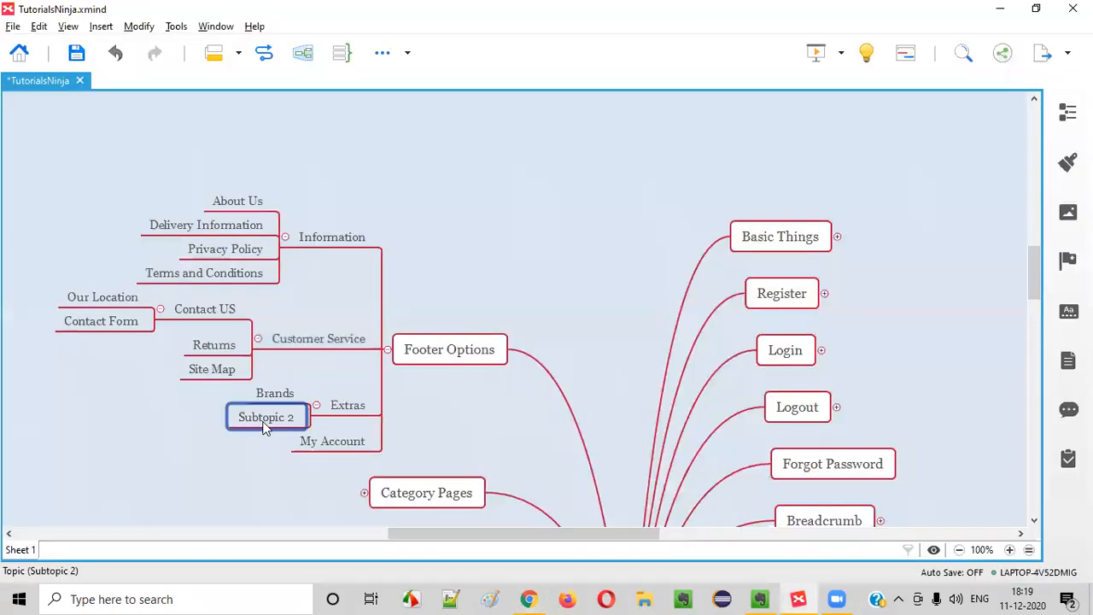
type("Gift")
Add an 'Affiliate' topic after Gift Certificates in the Extras branch
key("alt+Tab")
key("alt+Tab")
type("Certificates")
key("Return")
key("alt+Tab")
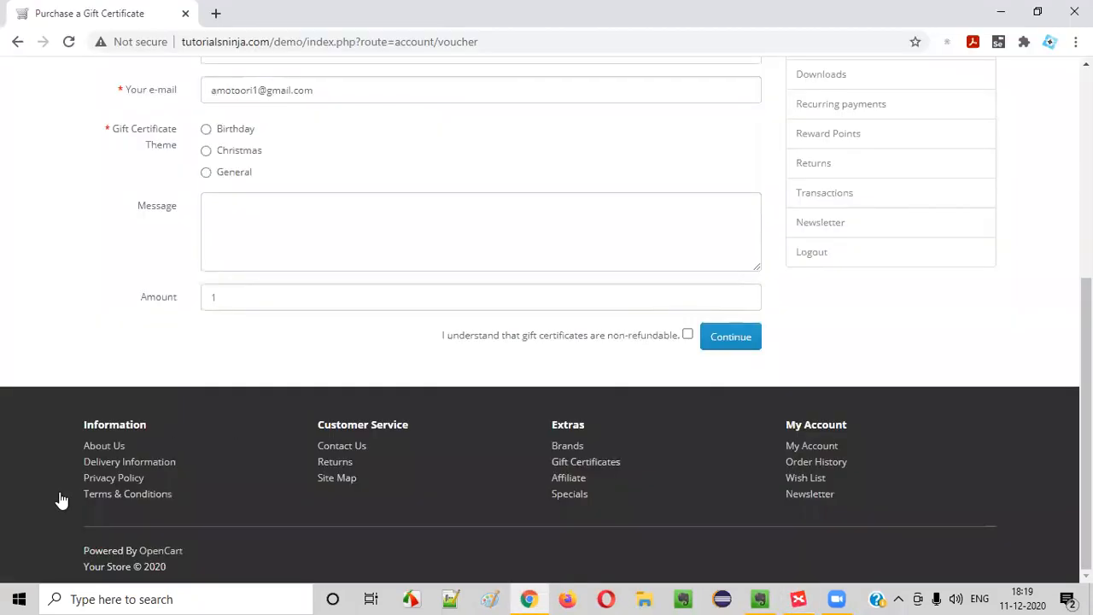
scroll(870, 209, "up", 5)
scroll(875, 257, "down", 2)
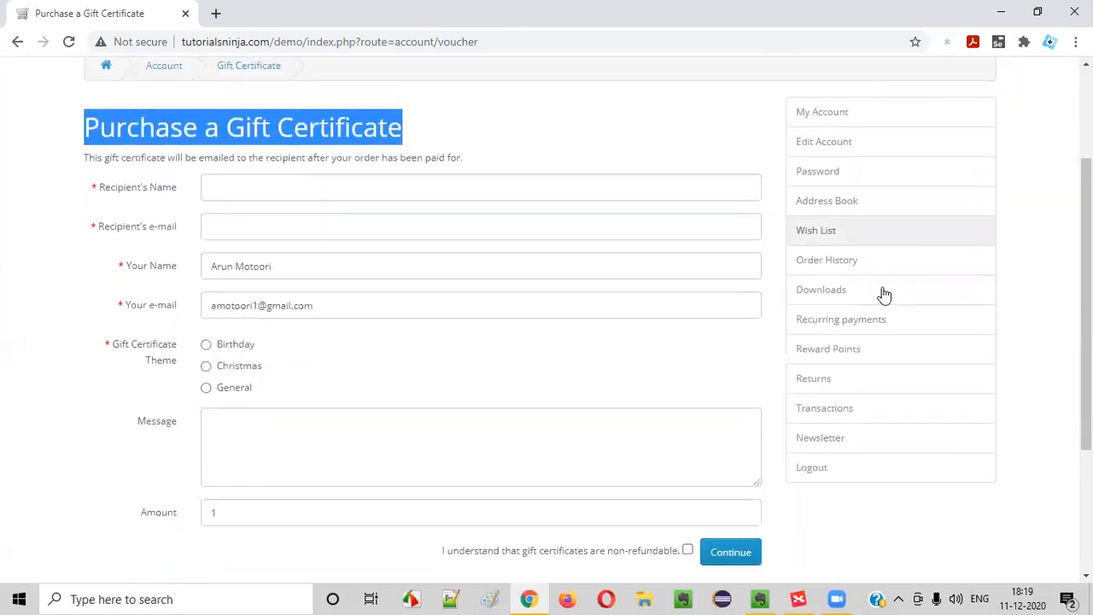
scroll(523, 357, "down", 3)
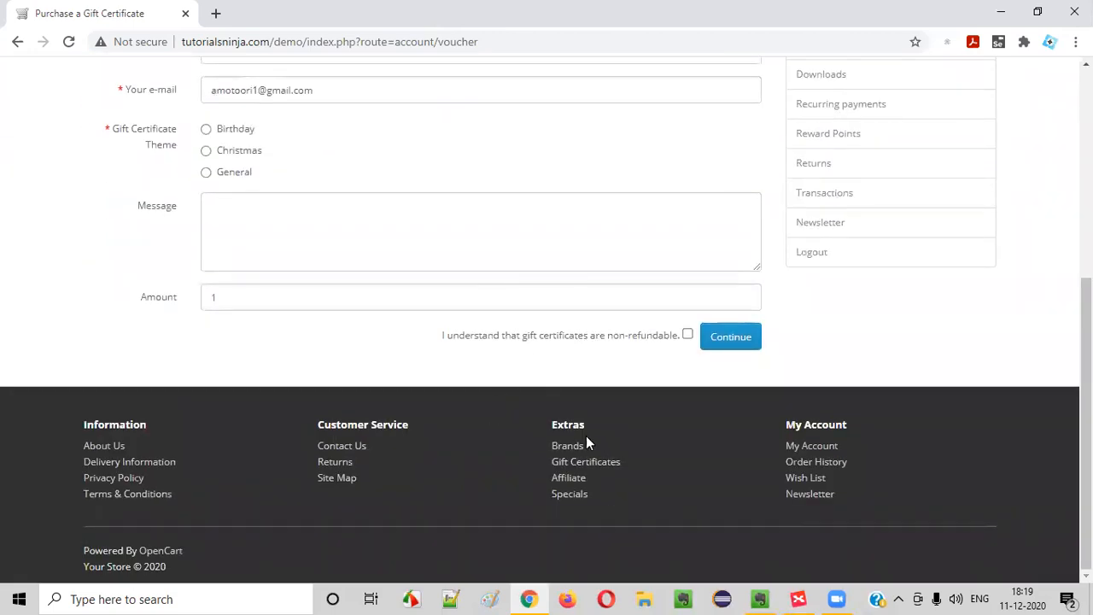
key("alt+Tab")
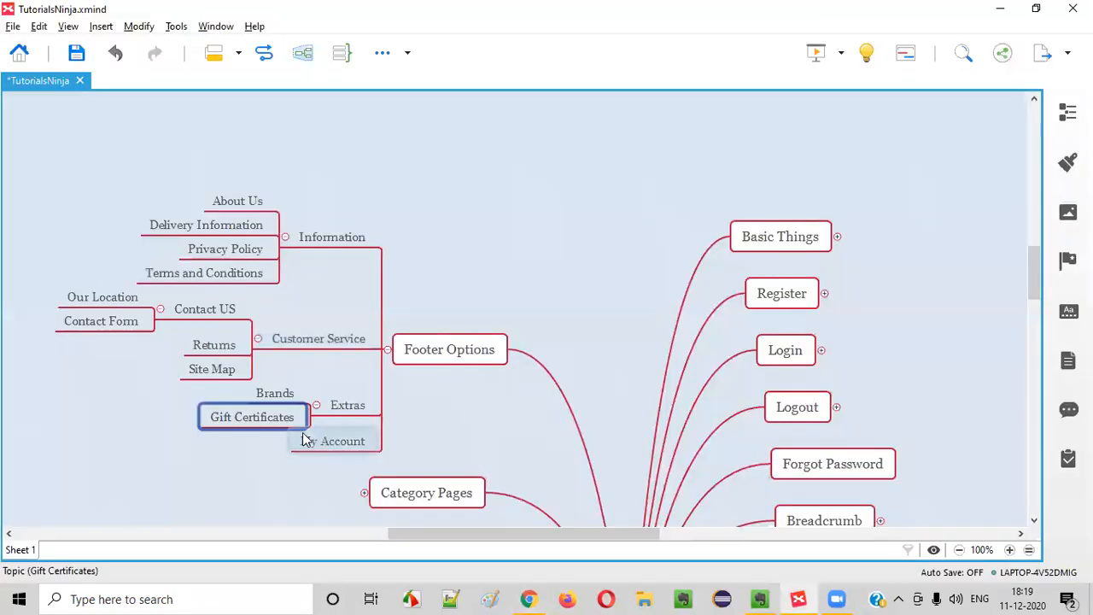
key("Return")
type("Affiliate")
key("Return")
key("alt+Tab")
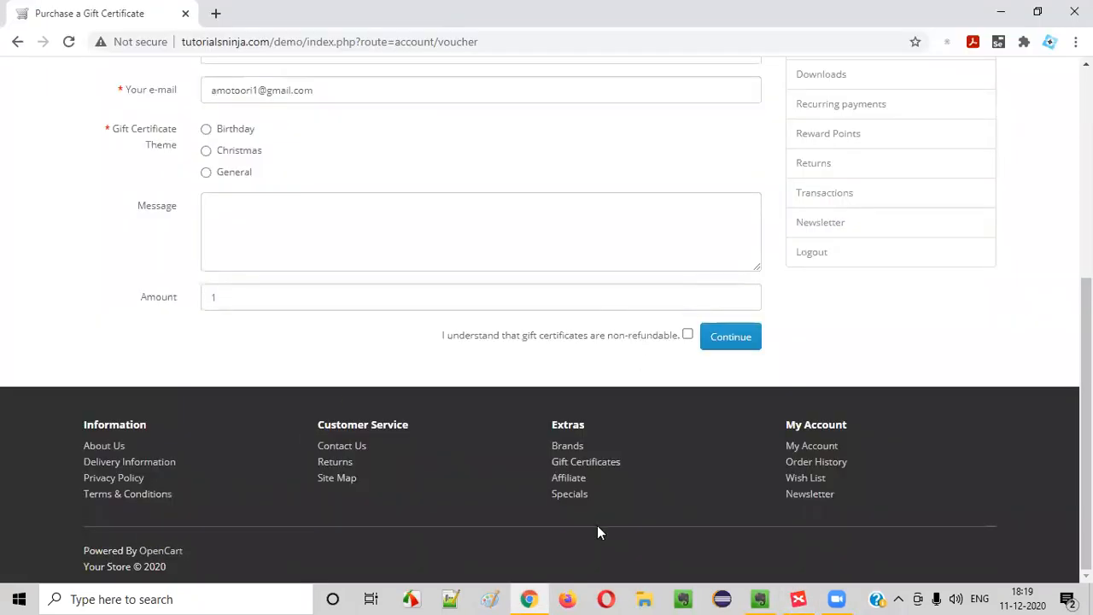
Follow the footer Affiliate link, then open 'Register for an affiliate account' from the account menu
left_click(570, 480)
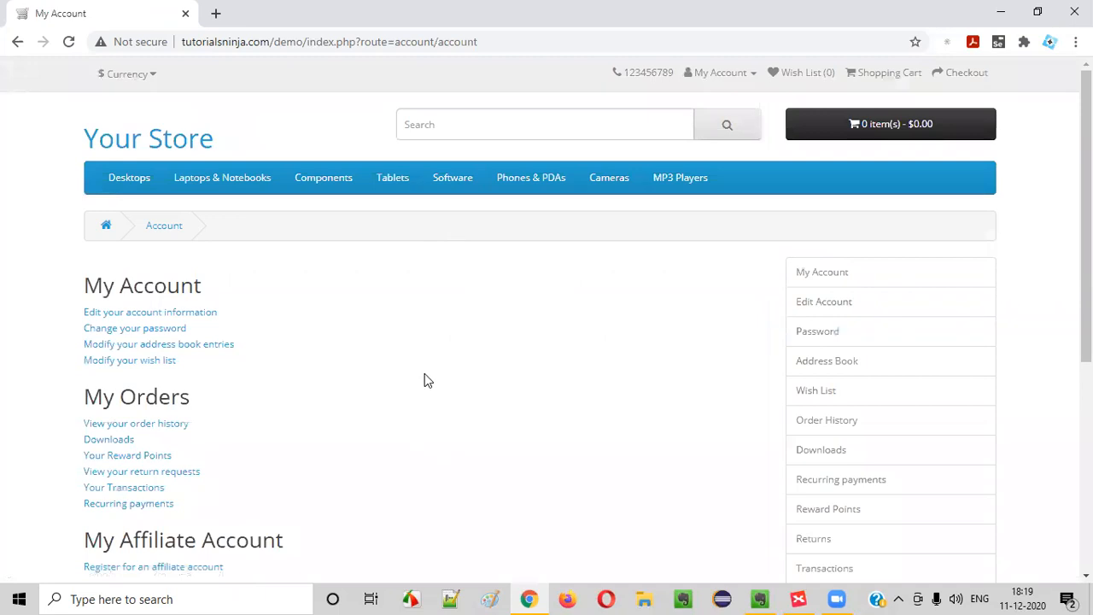
left_click(750, 72)
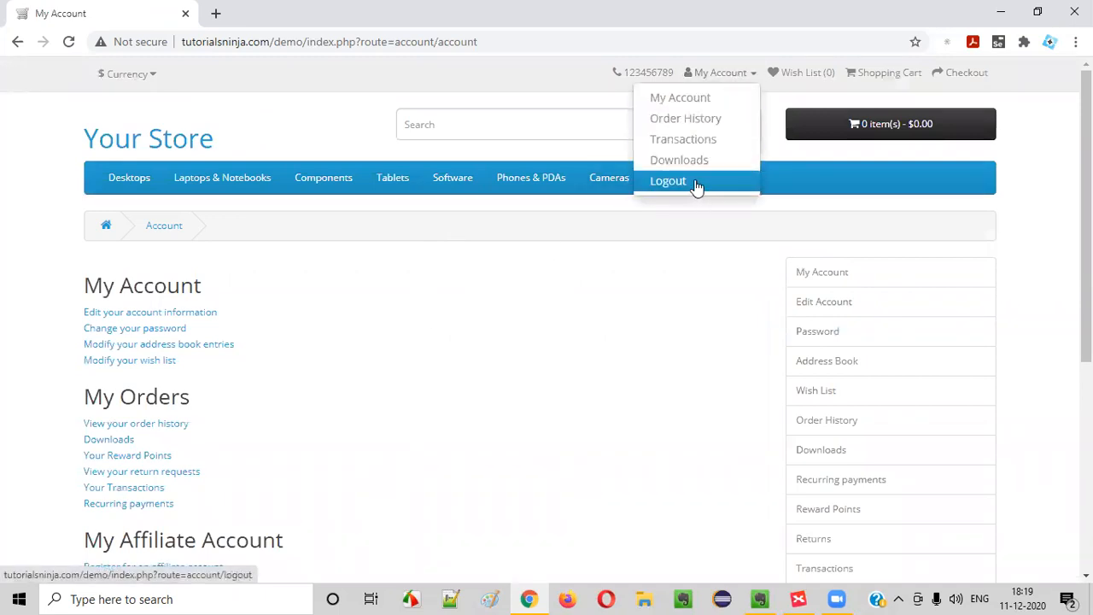
scroll(384, 299, "down", 4)
scroll(302, 136, "up", 4)
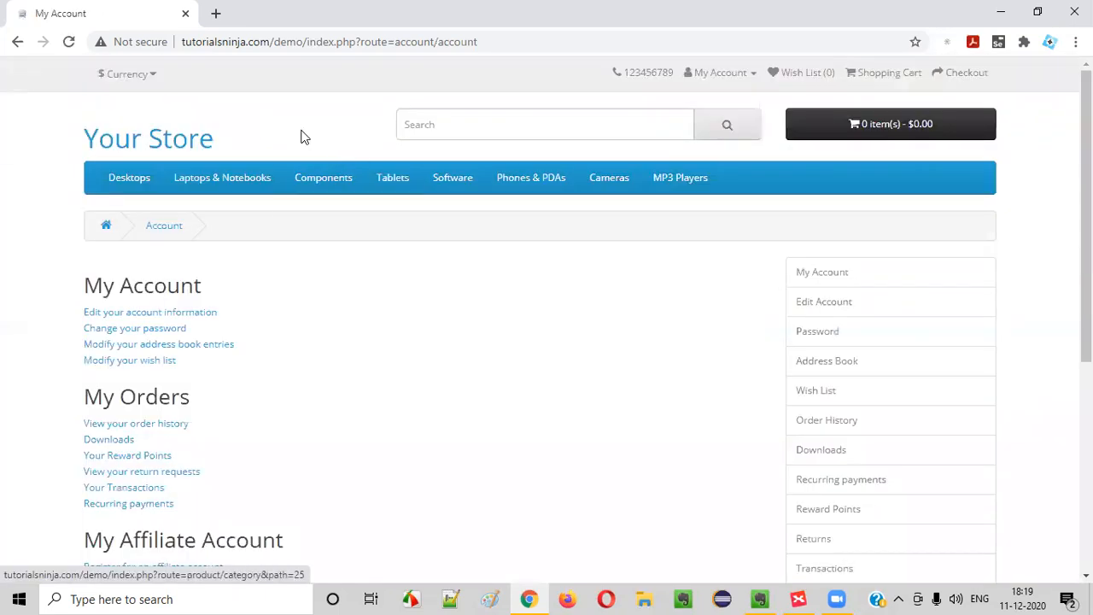
scroll(251, 356, "down", 4)
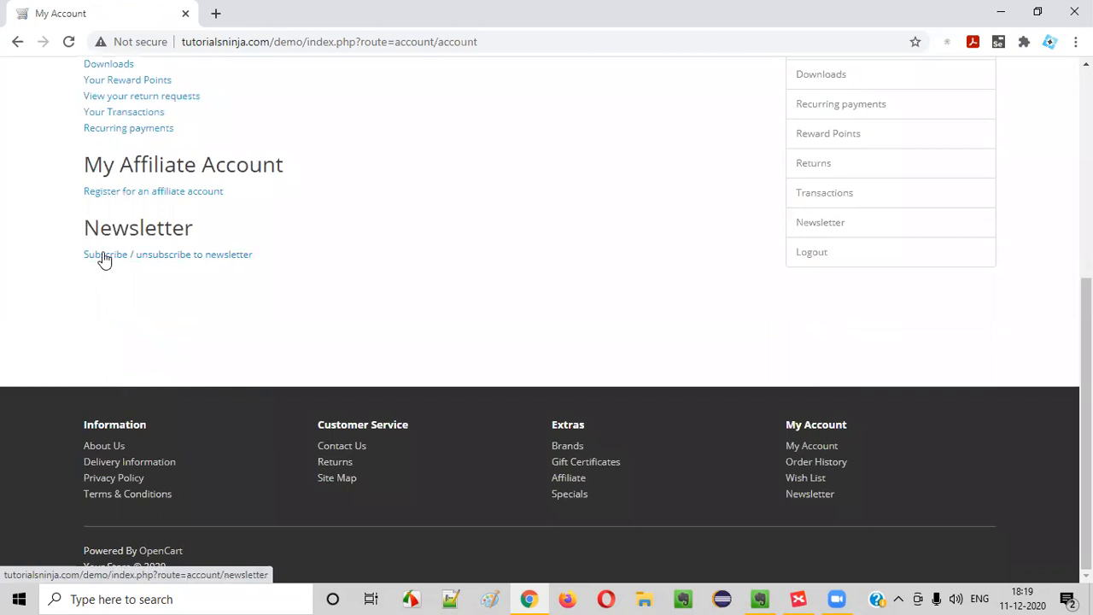
left_click(144, 191)
scroll(395, 363, "down", 4)
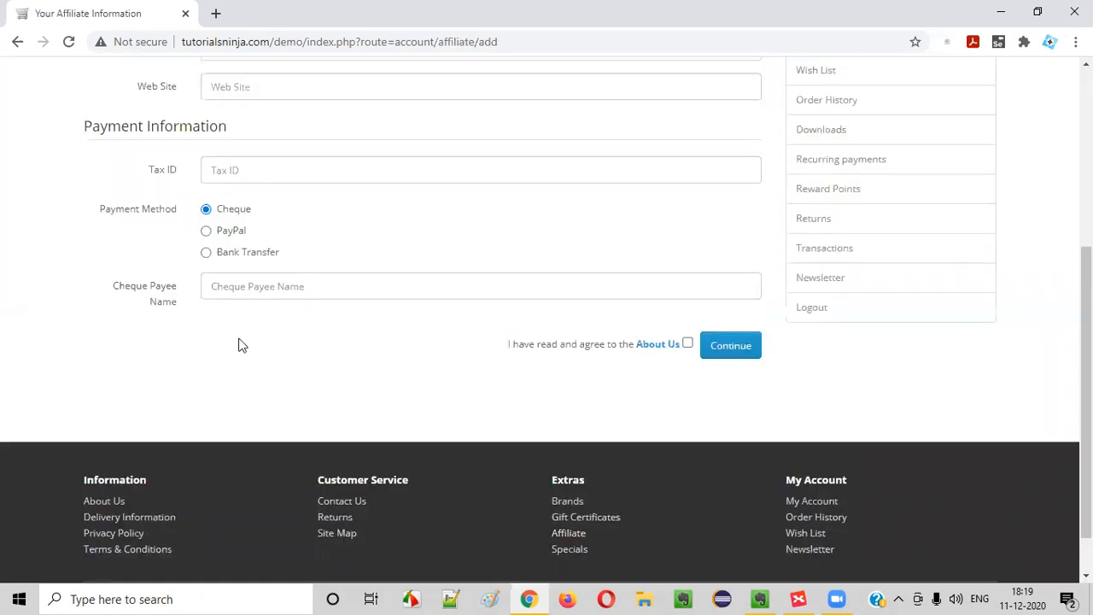
scroll(369, 273, "up", 4)
left_click_drag(130, 288, 555, 301)
left_click(552, 302)
scroll(539, 299, "down", 4)
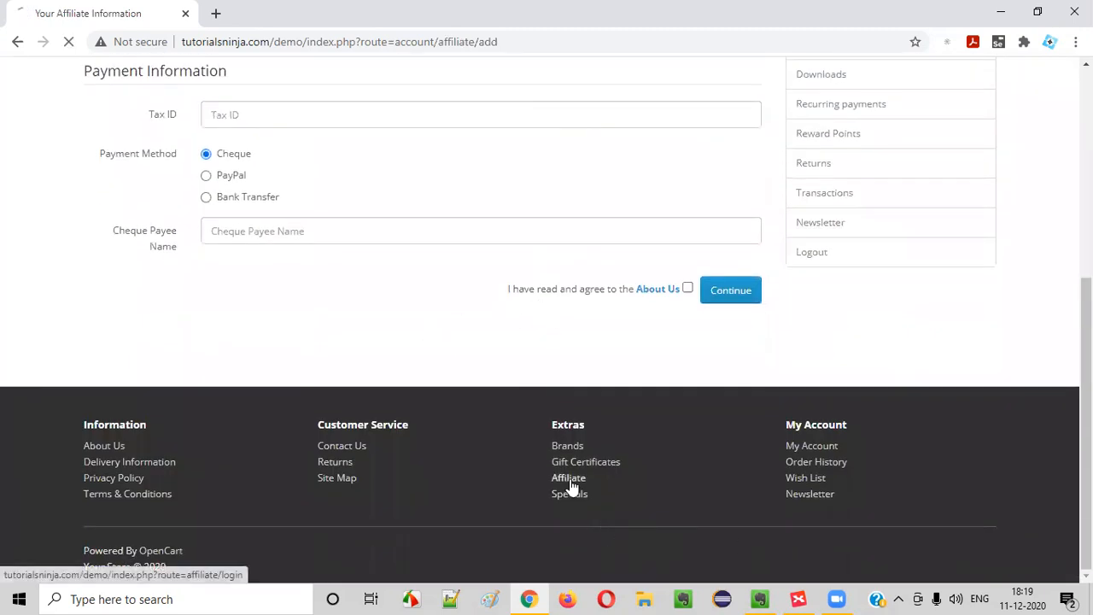
Repeat the footer Affiliate link check and reopen the affiliate registration form
left_click(571, 481)
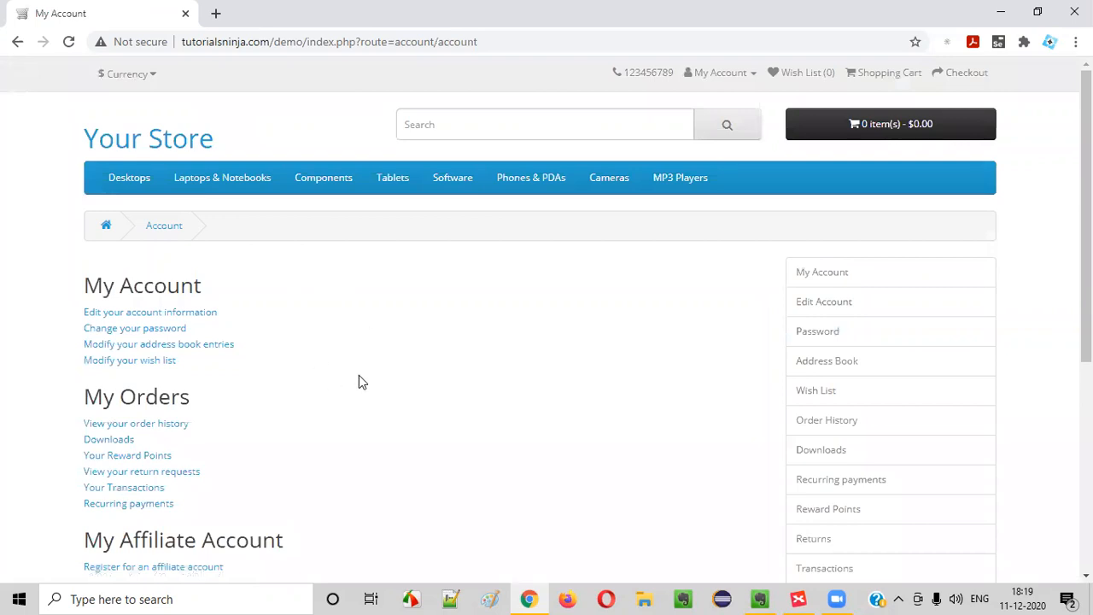
scroll(358, 382, "down", 4)
left_click(568, 478)
scroll(177, 337, "down", 4)
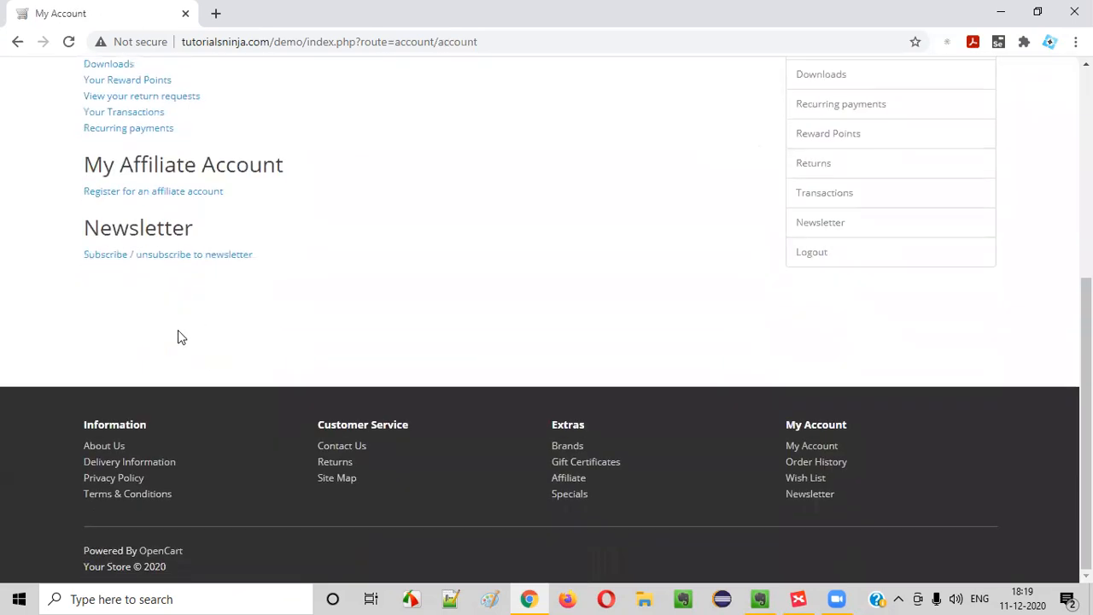
left_click(155, 192)
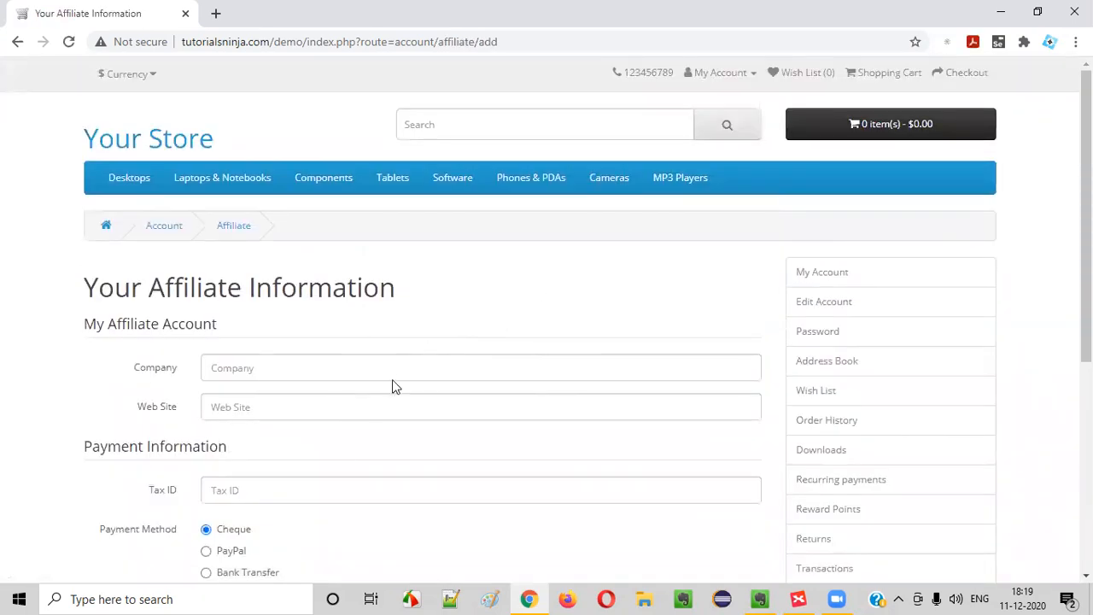
scroll(392, 386, "down", 4)
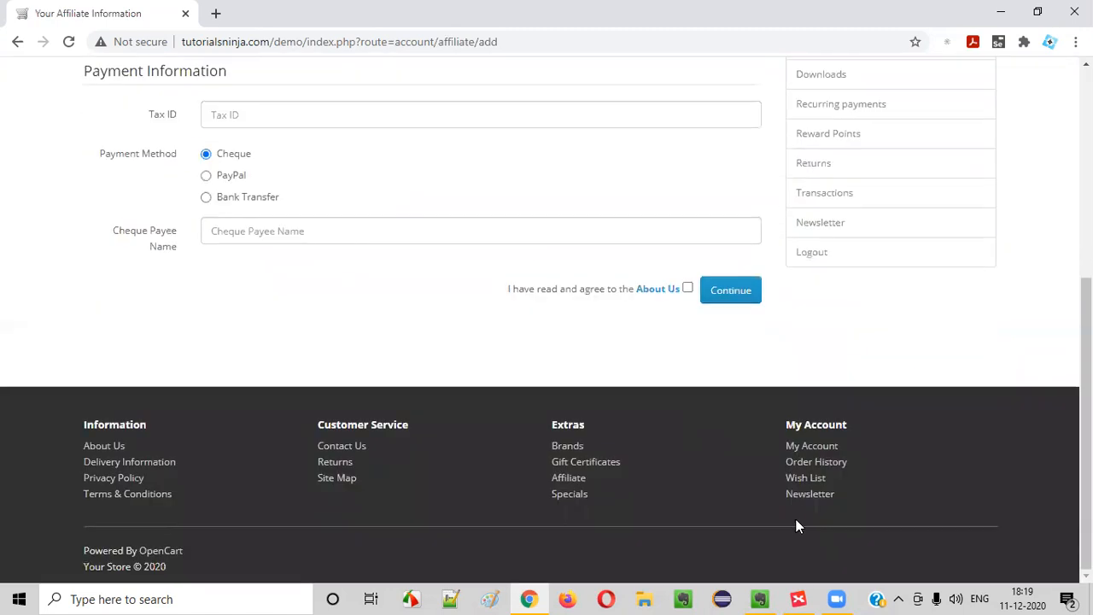
left_click(801, 598)
Add the defect 'Affiliate footer option is taking us to My Account Page' below the Contact Us defect
scroll(728, 321, "down", 10)
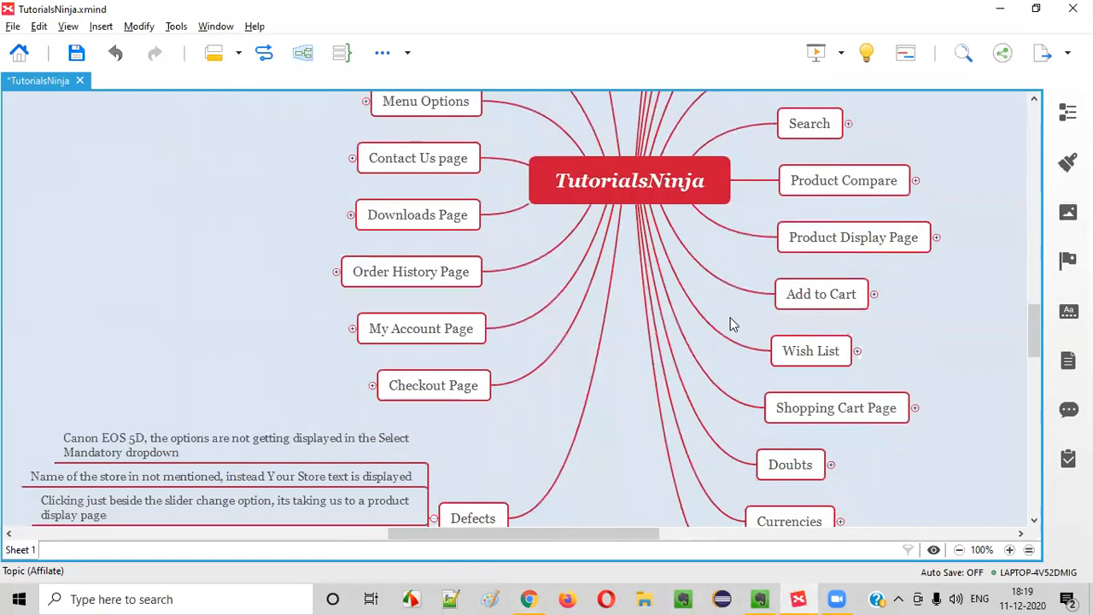
left_click(360, 237)
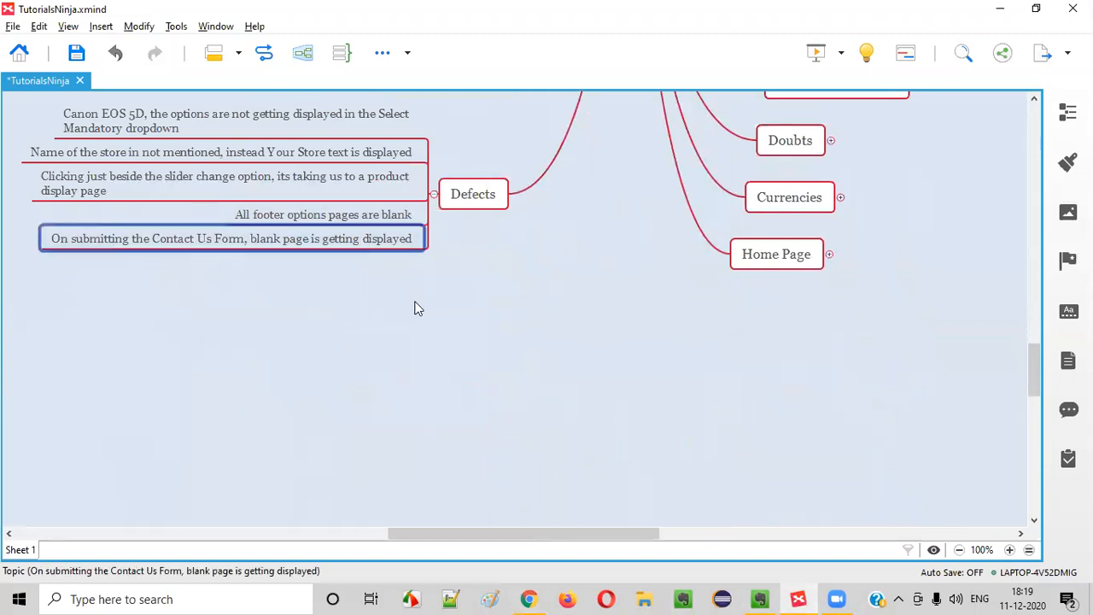
key("Return")
type("O")
type("a")
type("ffliate footer opti")
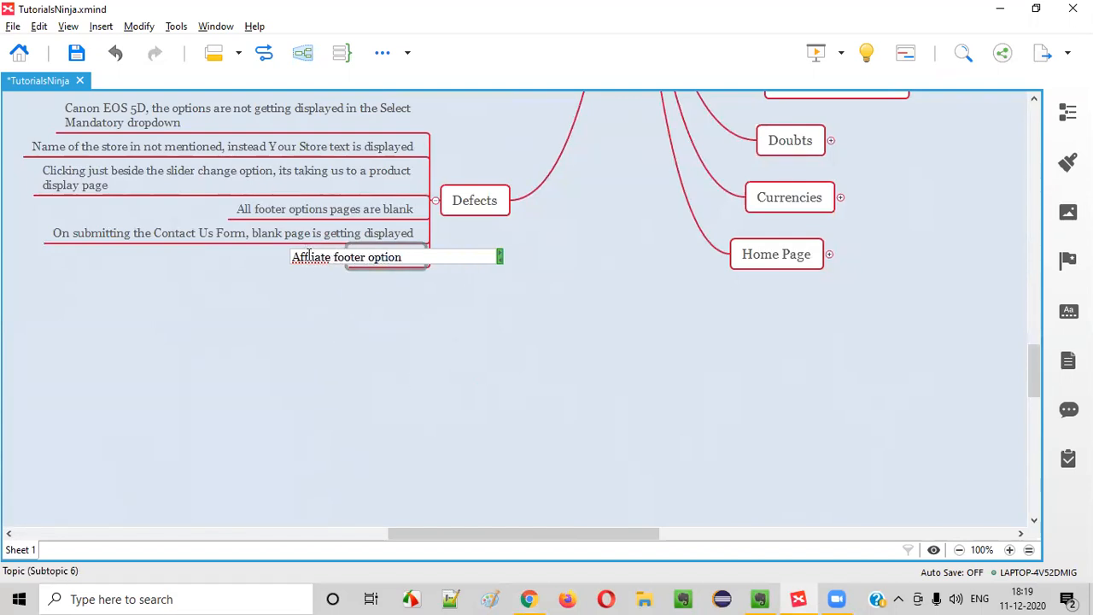
type("i")
type("is taking us")
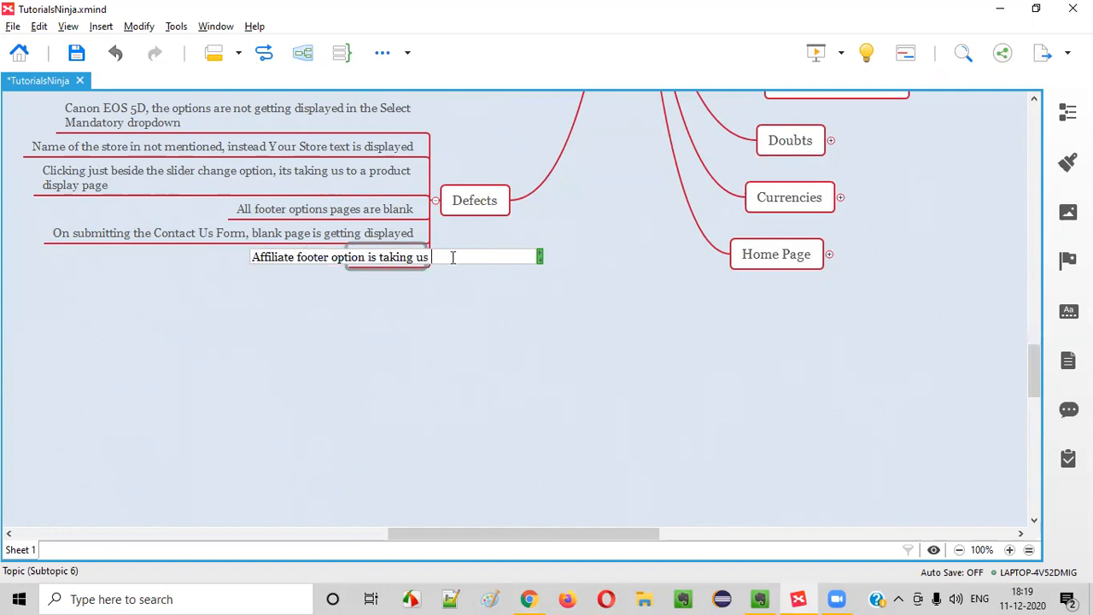
type(" to My Account Page")
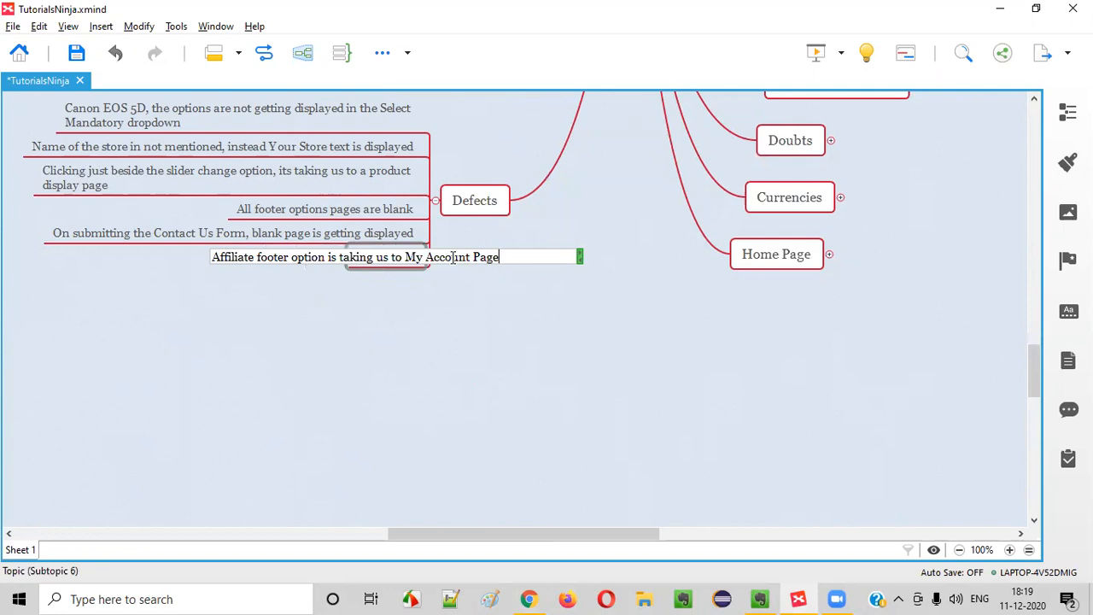
key("Return")
key("alt+Tab")
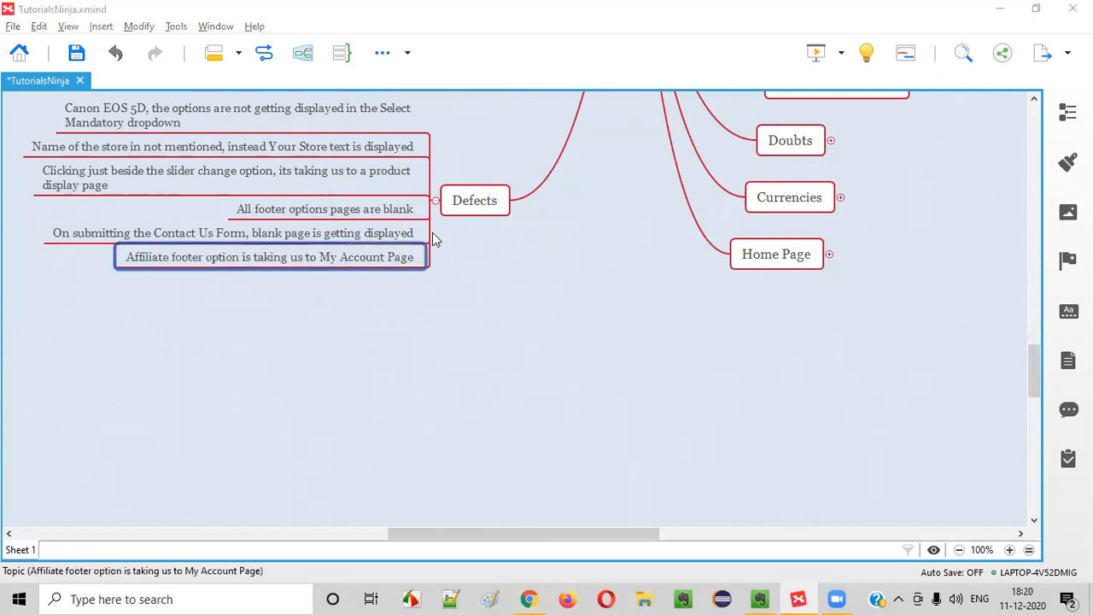
left_click(728, 73)
Log out and check the footer Affiliate link as a guest, reviewing the Affiliate Program description
left_click(666, 180)
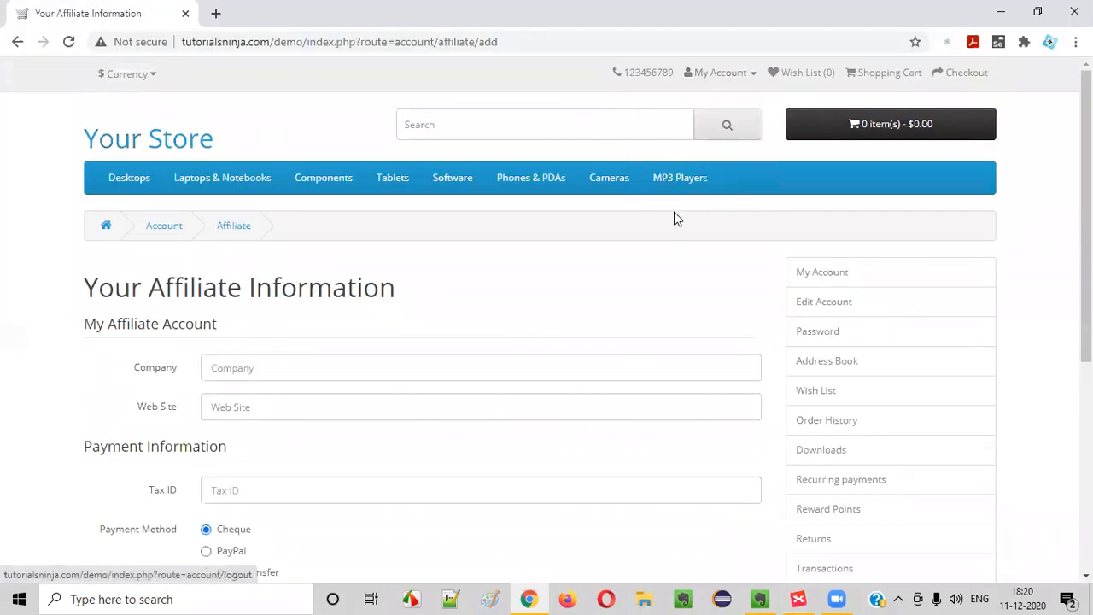
scroll(388, 271, "down", 5)
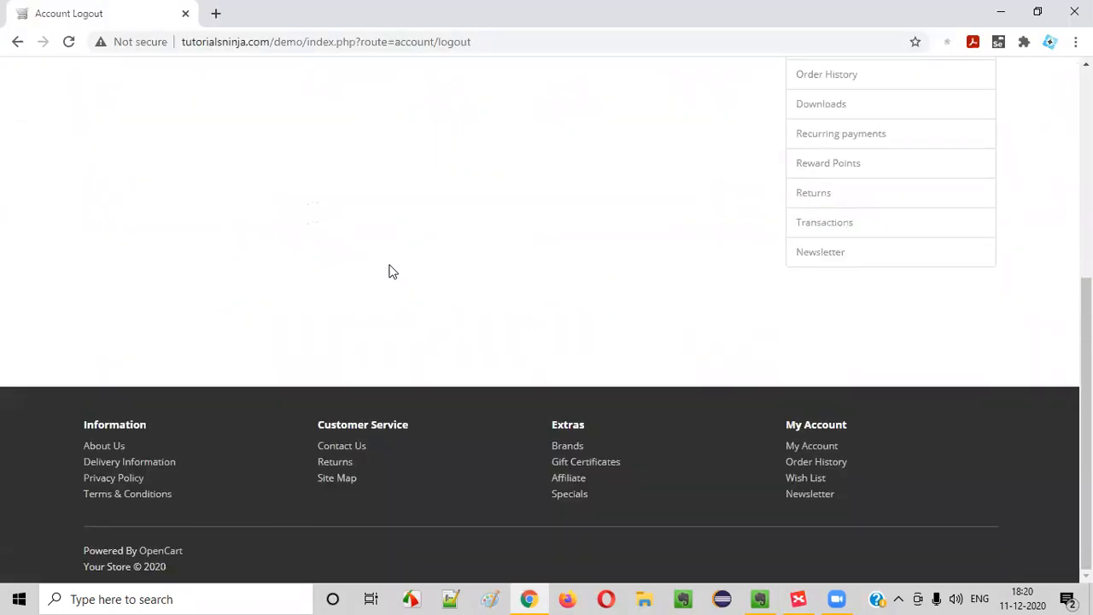
left_click(574, 478)
left_click_drag(138, 287, 478, 374)
scroll(478, 373, "down", 3)
left_click(636, 448)
scroll(620, 419, "up", 3)
left_click_drag(102, 272, 558, 344)
Log back in with the saved e-mail and password, then follow the footer Affiliate link
left_click(700, 73)
left_click(696, 126)
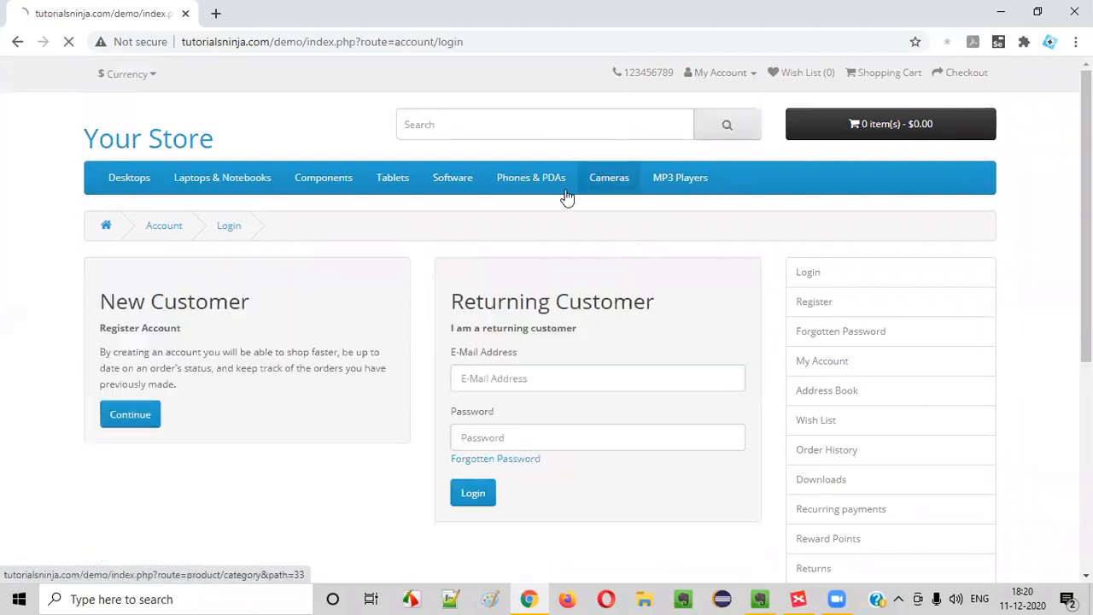
left_click(488, 377)
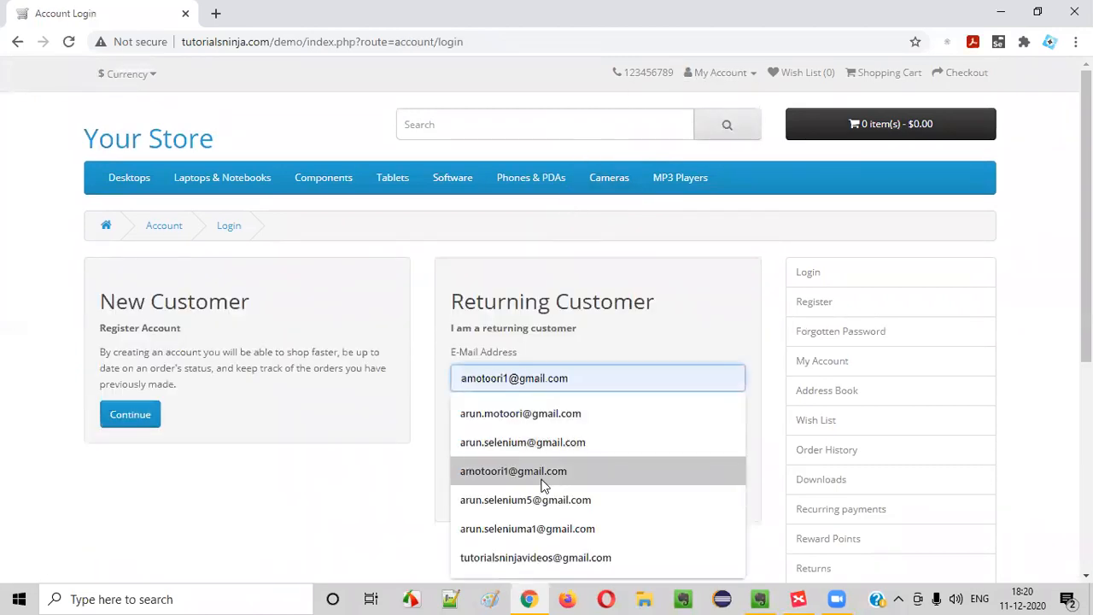
left_click(538, 471)
left_click(520, 440)
type("1")
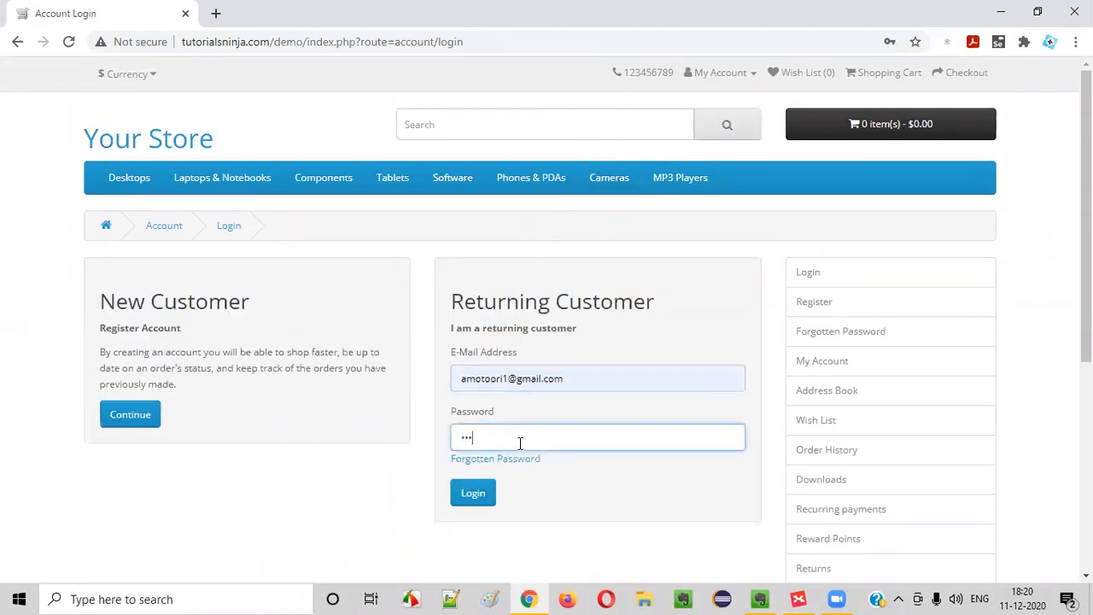
type("5")
left_click(473, 493)
scroll(546, 359, "down", 10)
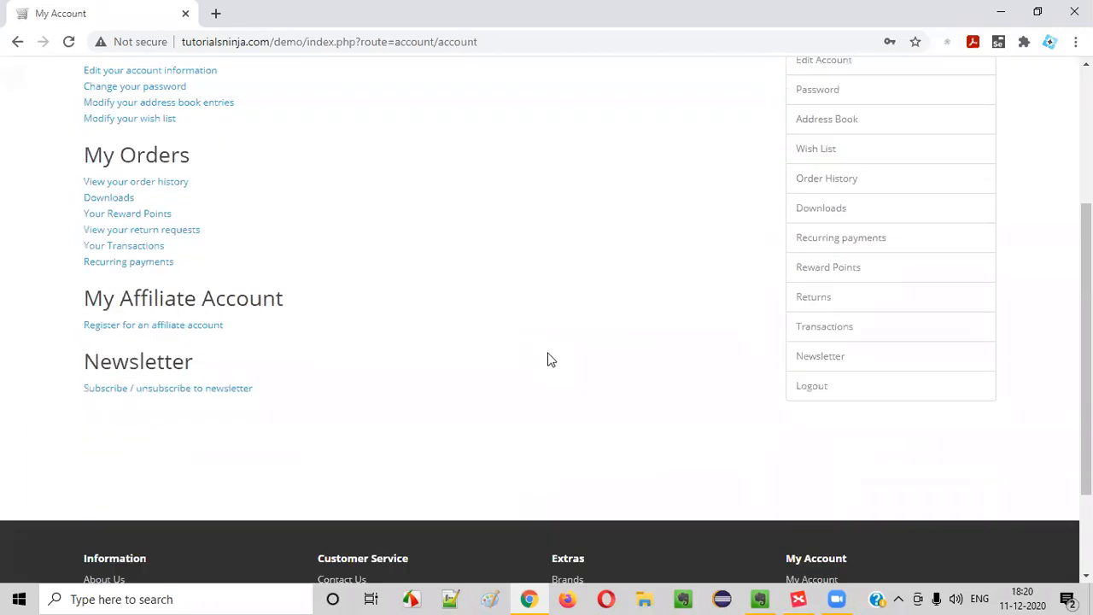
left_click(571, 480)
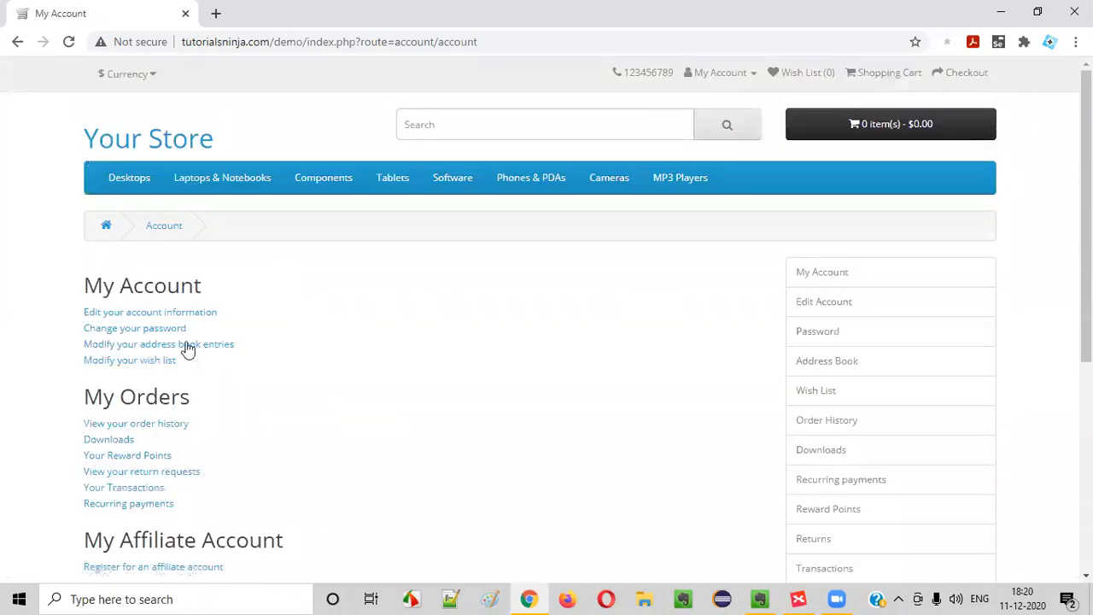
key("alt+Tab")
Append 'for a logged in user' after 'My Account Page' in the Affiliate footer defect
double_click(212, 256)
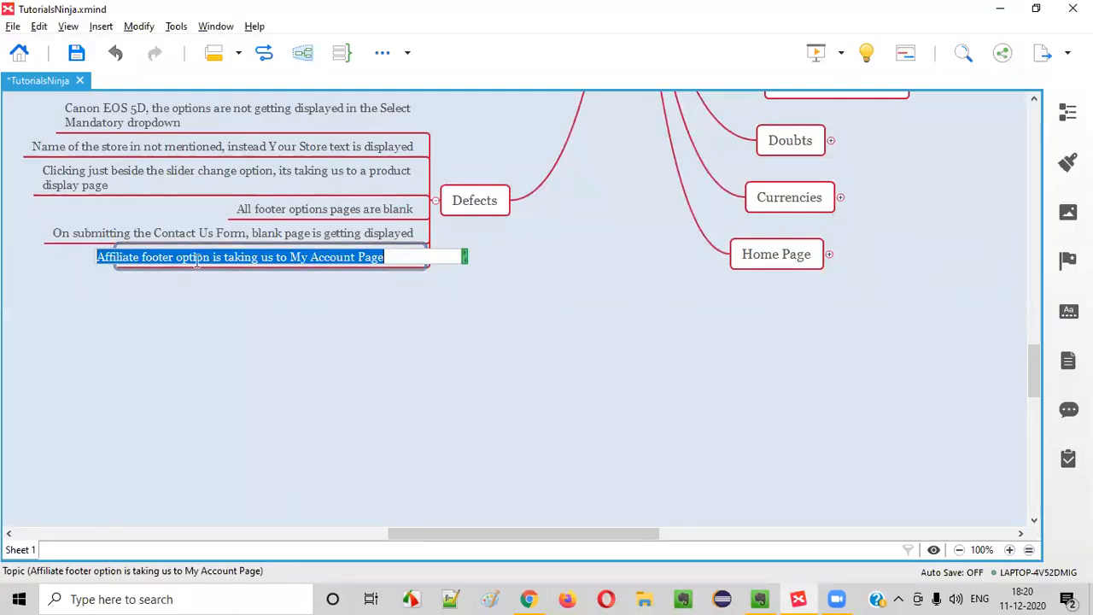
left_click(196, 257)
left_click_drag(256, 257, 386, 257)
left_click(394, 257)
type("for a logged in user")
key("Return")
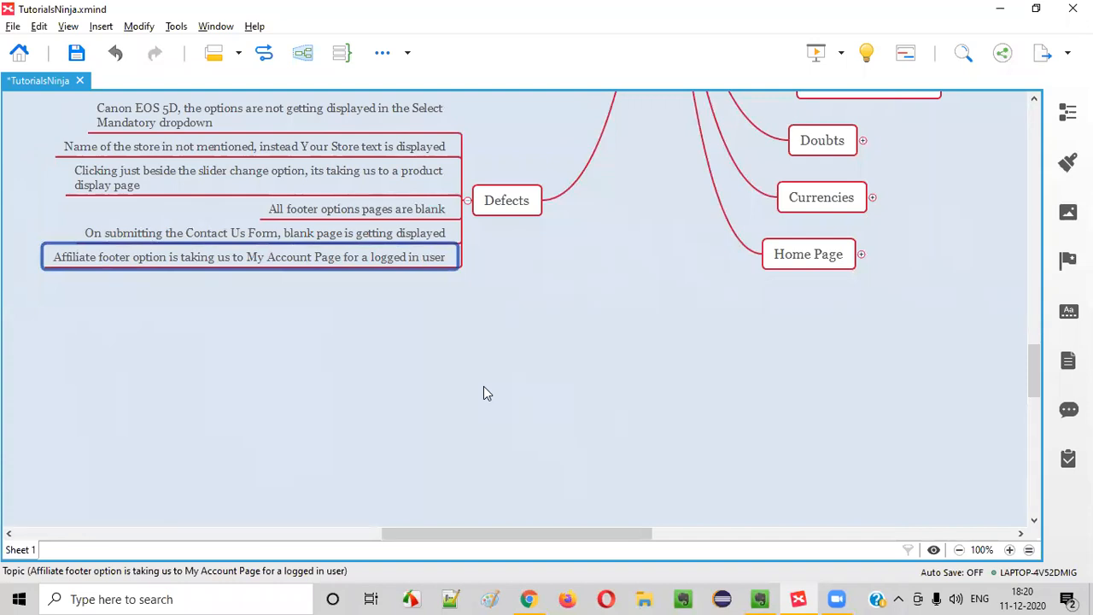
key("alt+Tab")
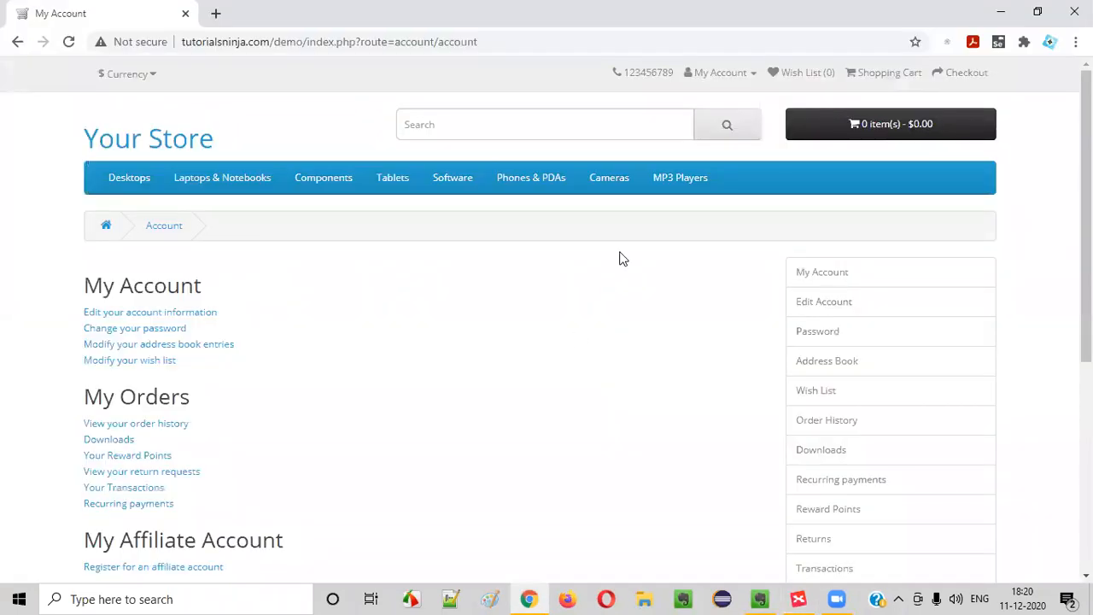
While logged in, open the affiliate registration page and inspect the Your Affiliate Information heading
left_click(699, 74)
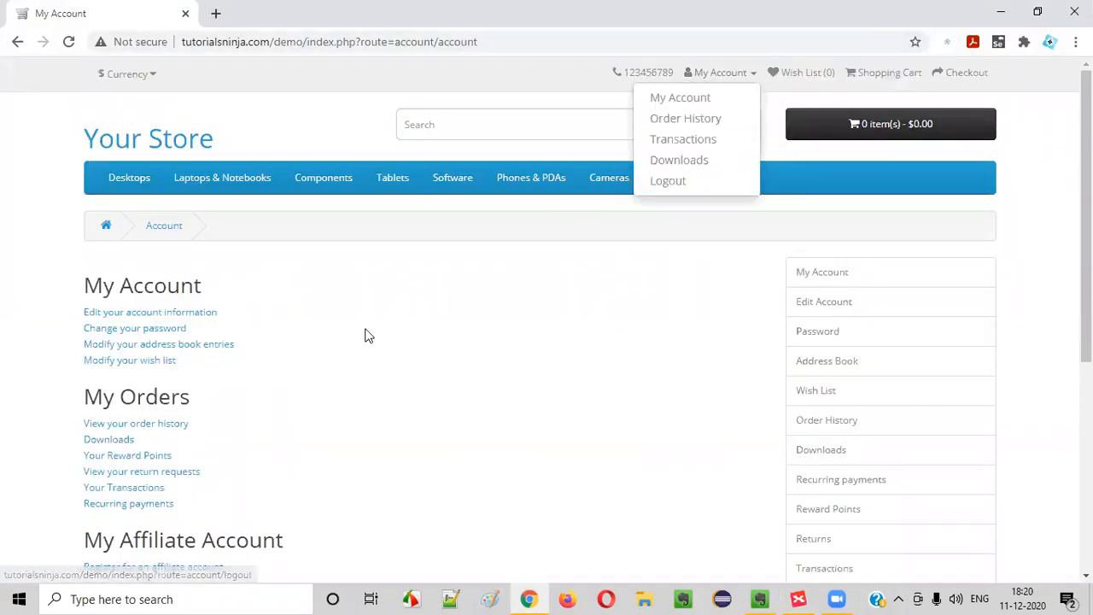
scroll(141, 247, "down", 5)
left_click(142, 191)
scroll(348, 379, "down", 4)
scroll(346, 368, "up", 4)
left_click_drag(82, 277, 448, 312)
left_click(391, 285)
left_click(449, 313)
left_click_drag(69, 282, 421, 320)
left_click(421, 320)
scroll(410, 329, "down", 4)
scroll(327, 385, "up", 3)
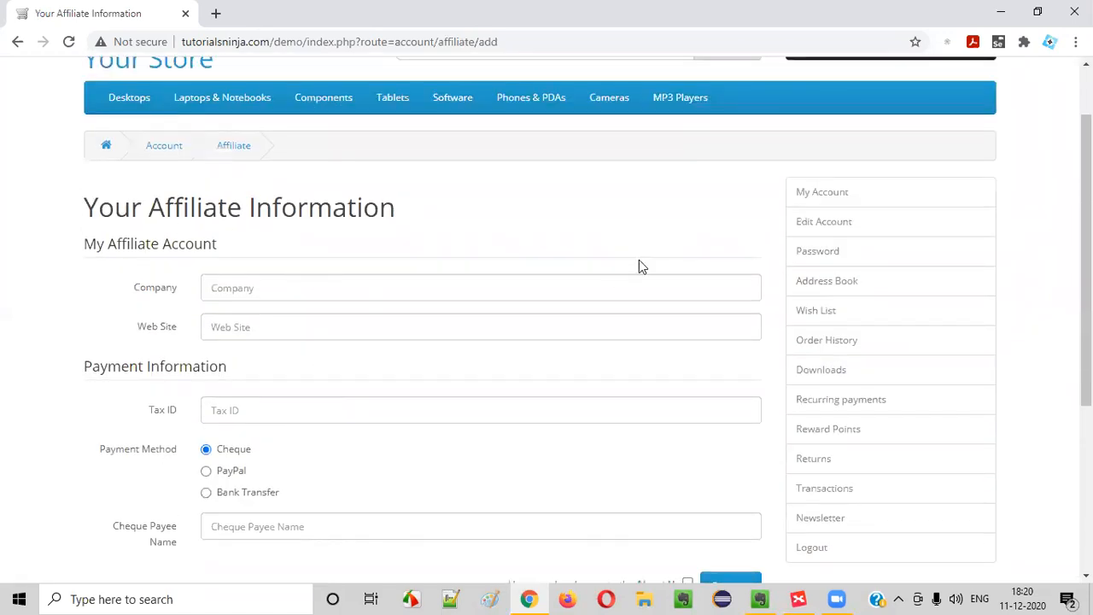
scroll(642, 267, "up", 2)
Log out, follow the footer Affiliate link as a guest, and continue to new affiliate registration
left_click(663, 71)
left_click(666, 180)
scroll(696, 330, "down", 5)
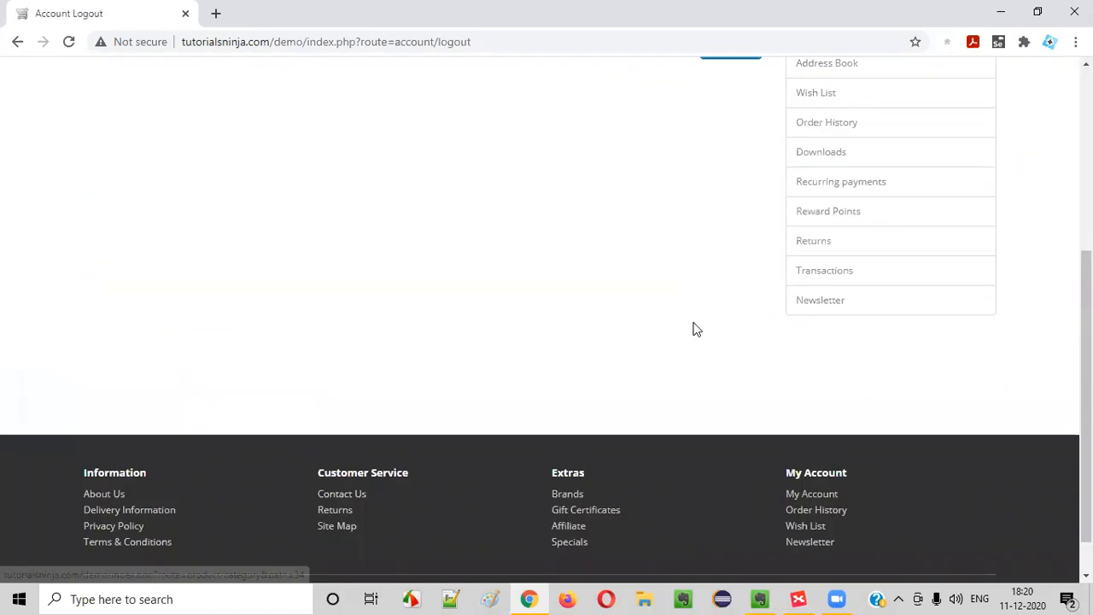
scroll(696, 329, "down", 1)
left_click(565, 484)
left_click_drag(101, 287, 152, 287)
left_click(481, 373)
scroll(115, 175, "down", 3)
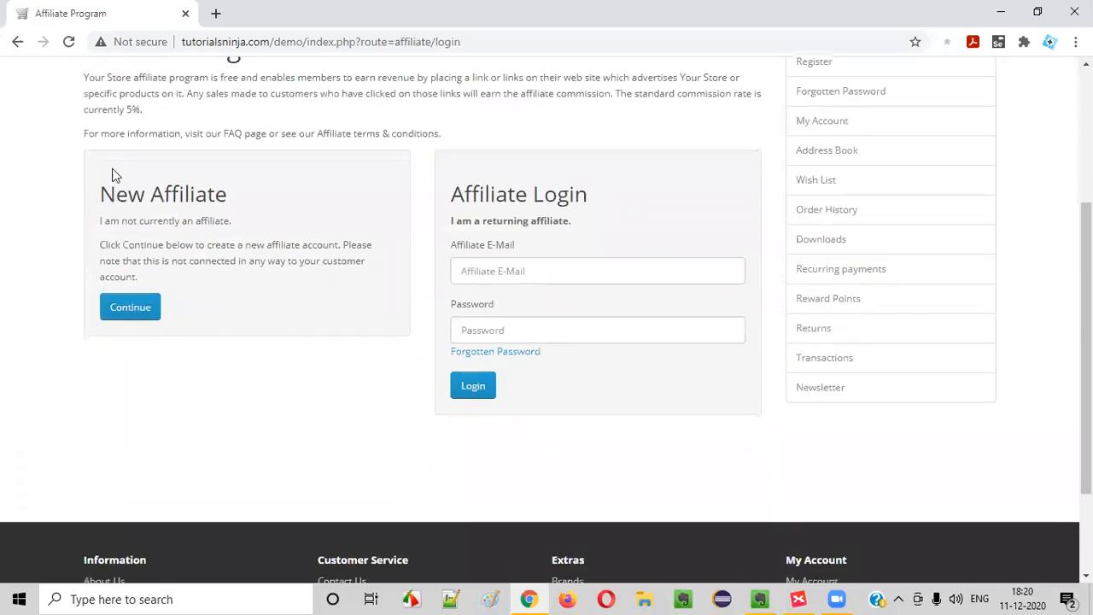
left_click(129, 308)
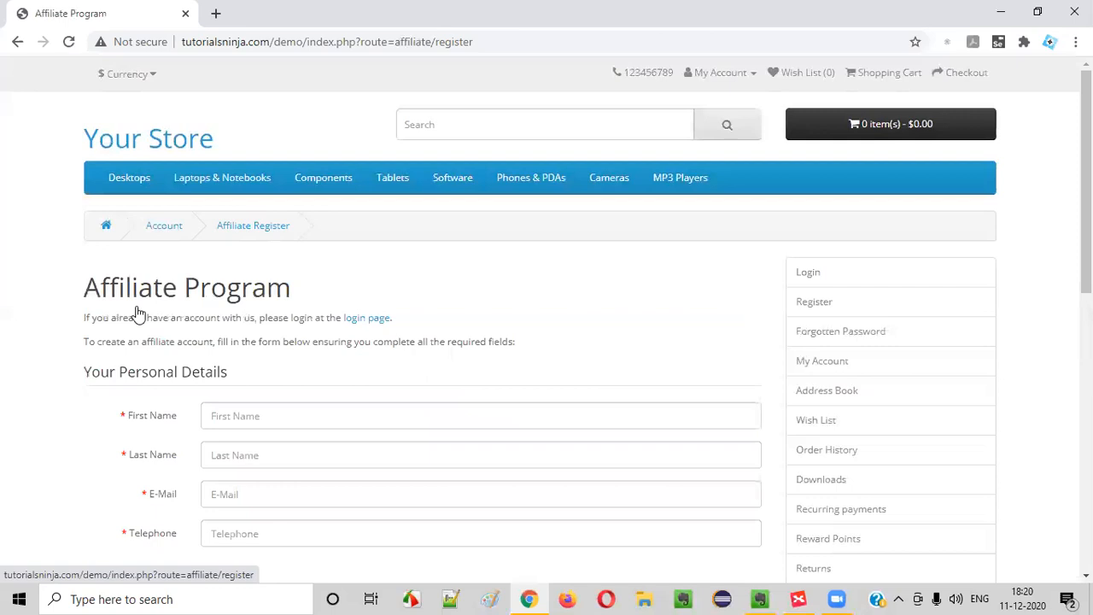
scroll(309, 333, "down", 2)
scroll(417, 373, "down", 6)
scroll(412, 375, "up", 8)
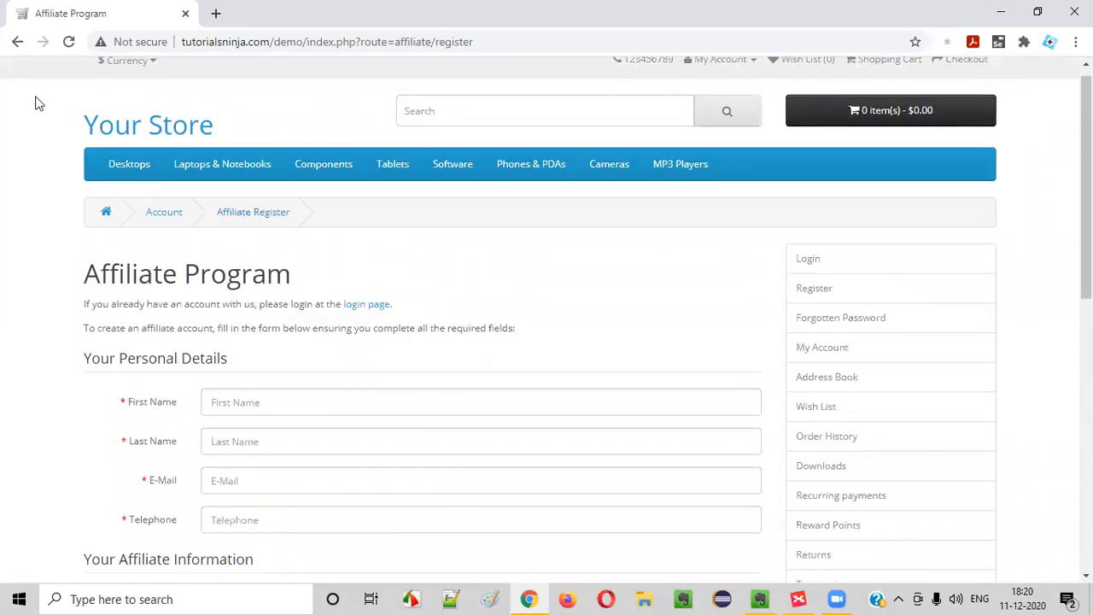
Go back to the Affiliate Login page and inspect the returning affiliate e-mail field
left_click(18, 42)
left_click(478, 266)
left_click_drag(458, 217, 584, 220)
left_click(522, 275)
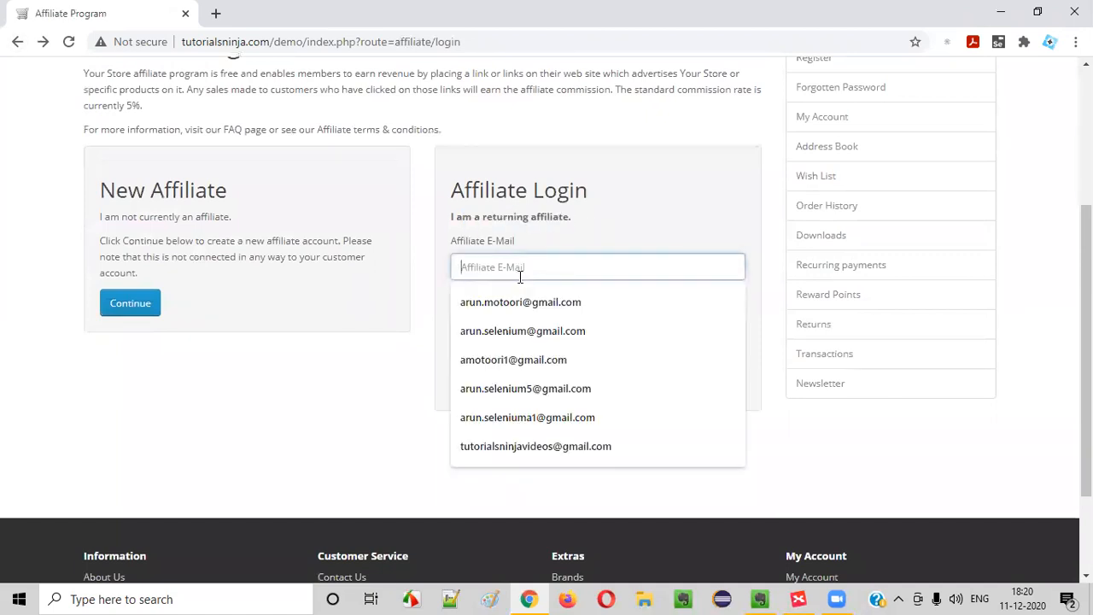
left_click(358, 420)
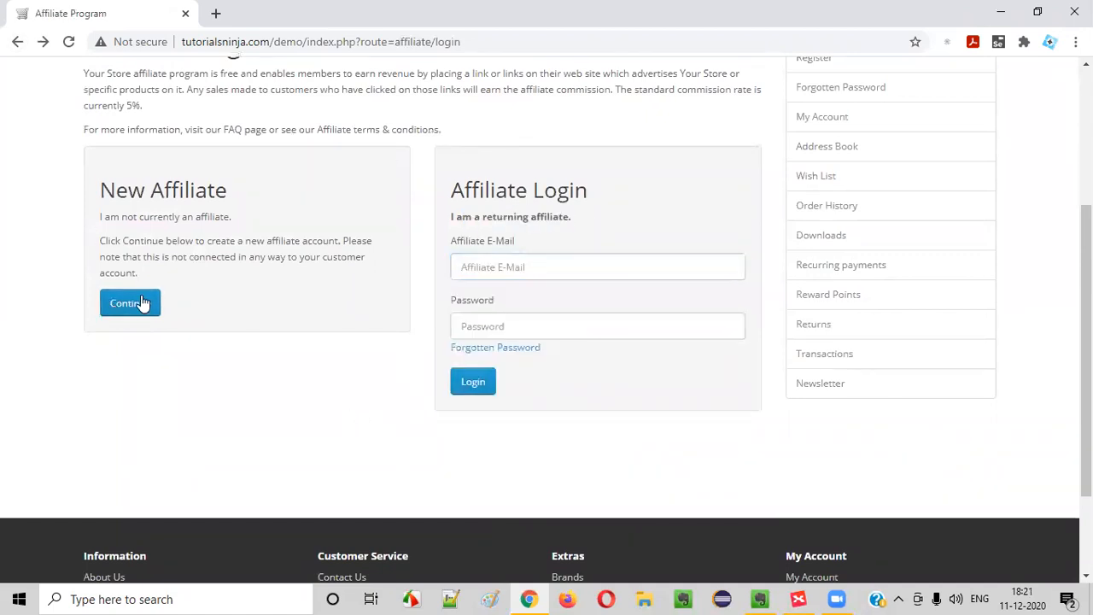
scroll(203, 286, "up", 3)
scroll(366, 268, "down", 2)
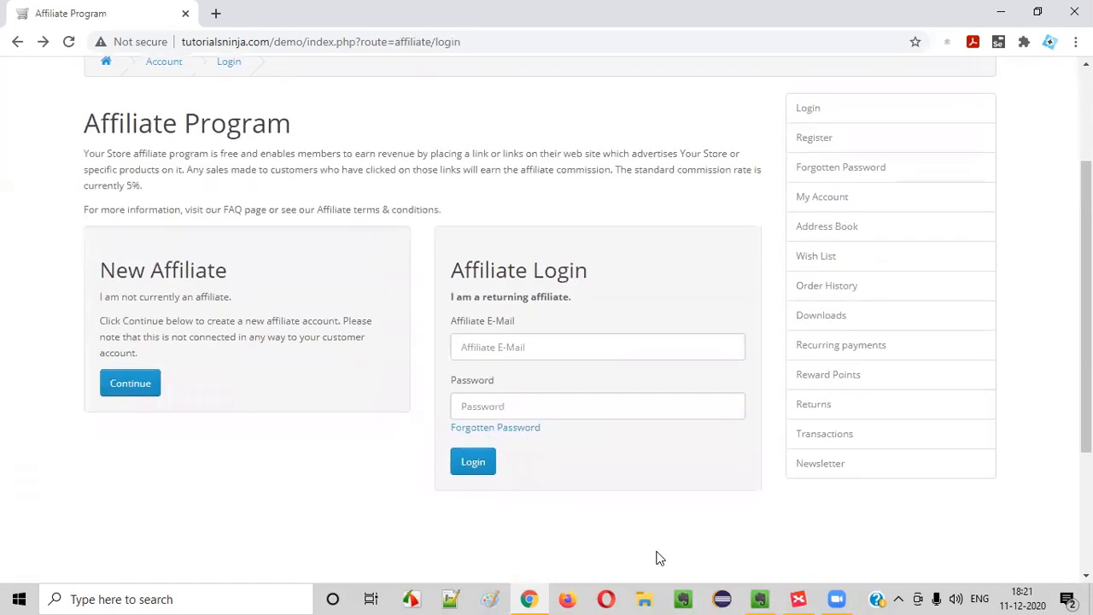
left_click(760, 597)
Add a 'Loggin User' child and an empty sibling subtopic under the Affilate footer topic
left_click(799, 598)
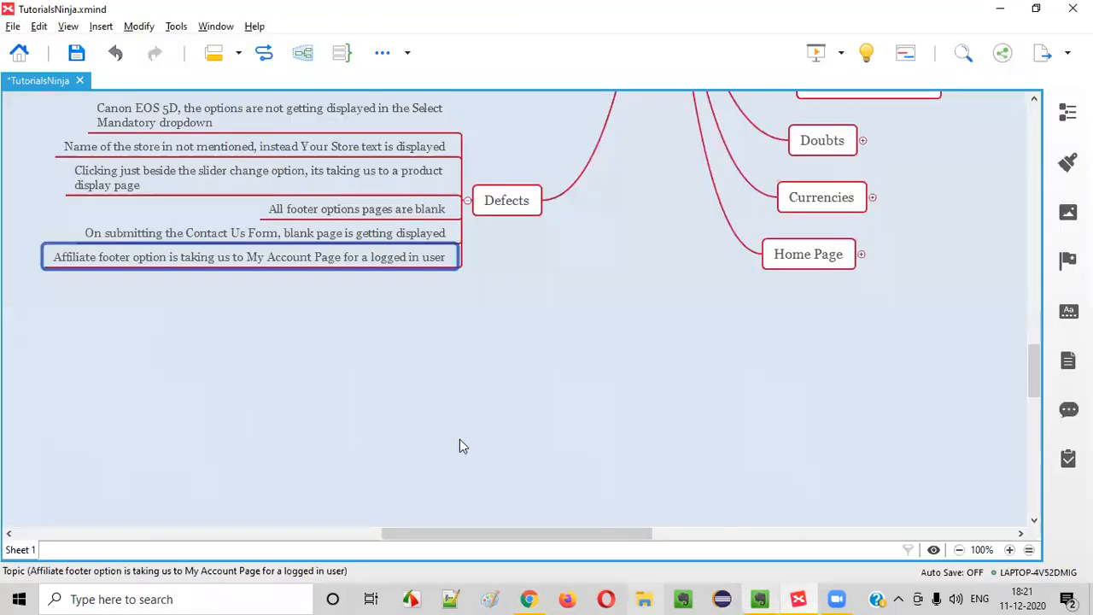
scroll(472, 408, "up", 10)
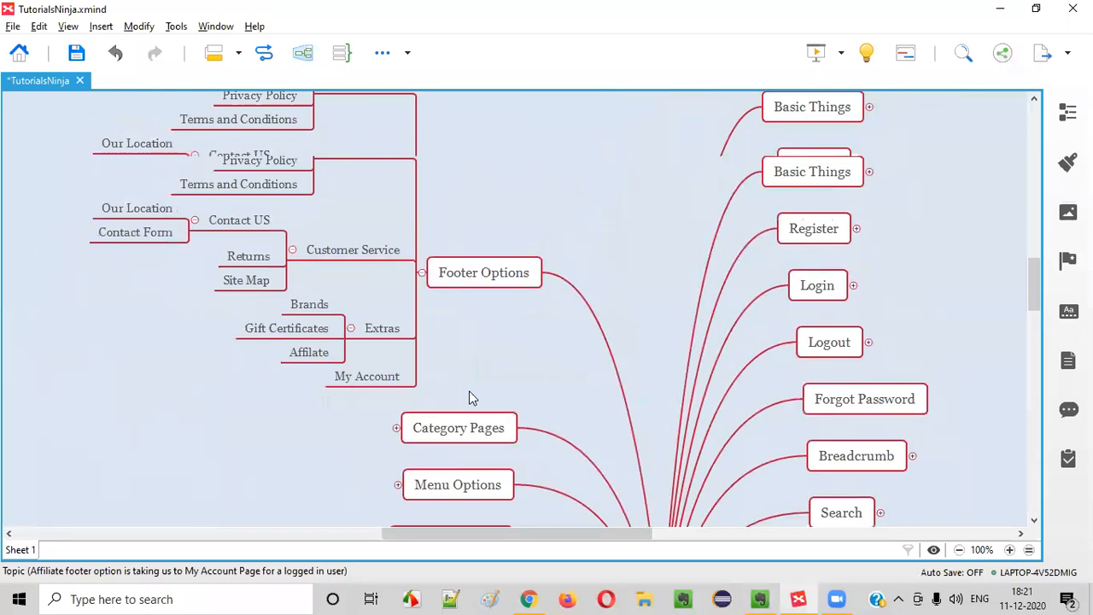
left_click(317, 354)
key("Tab")
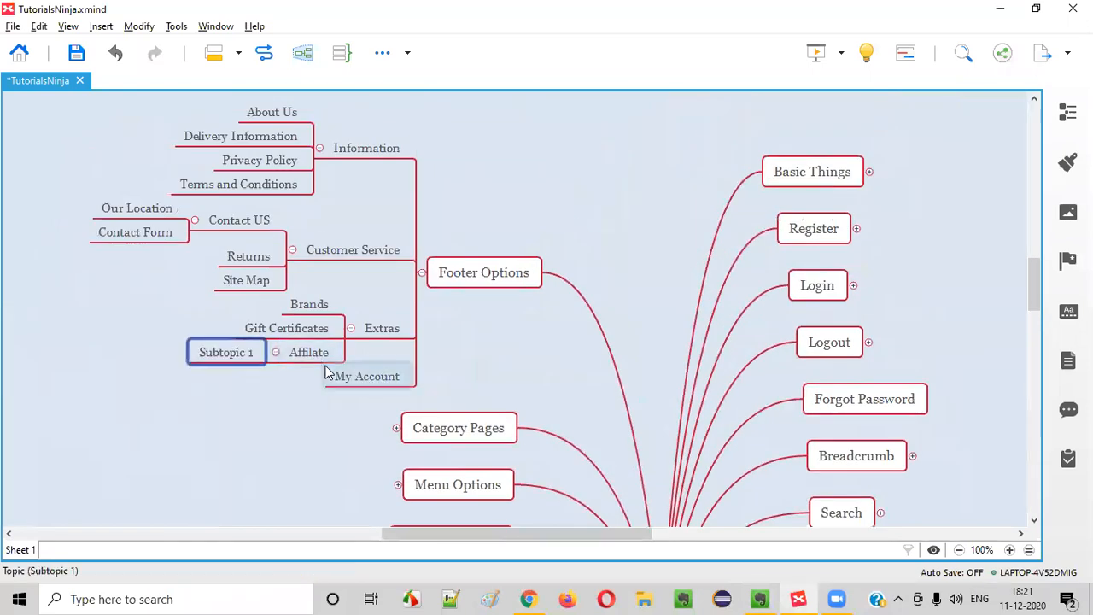
type("Loggin ")
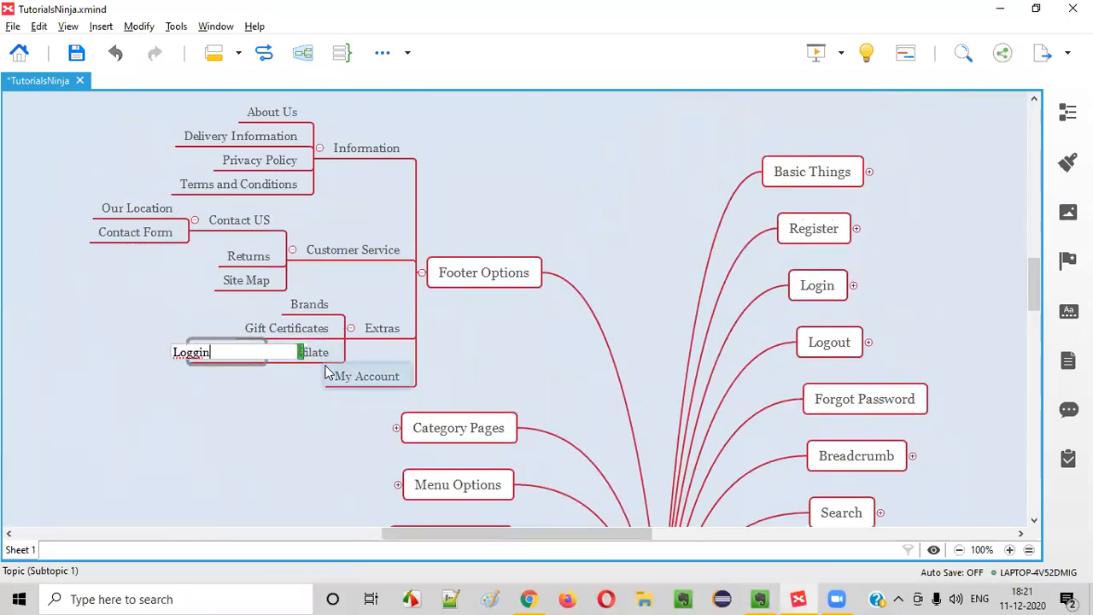
type("User")
key("Return")
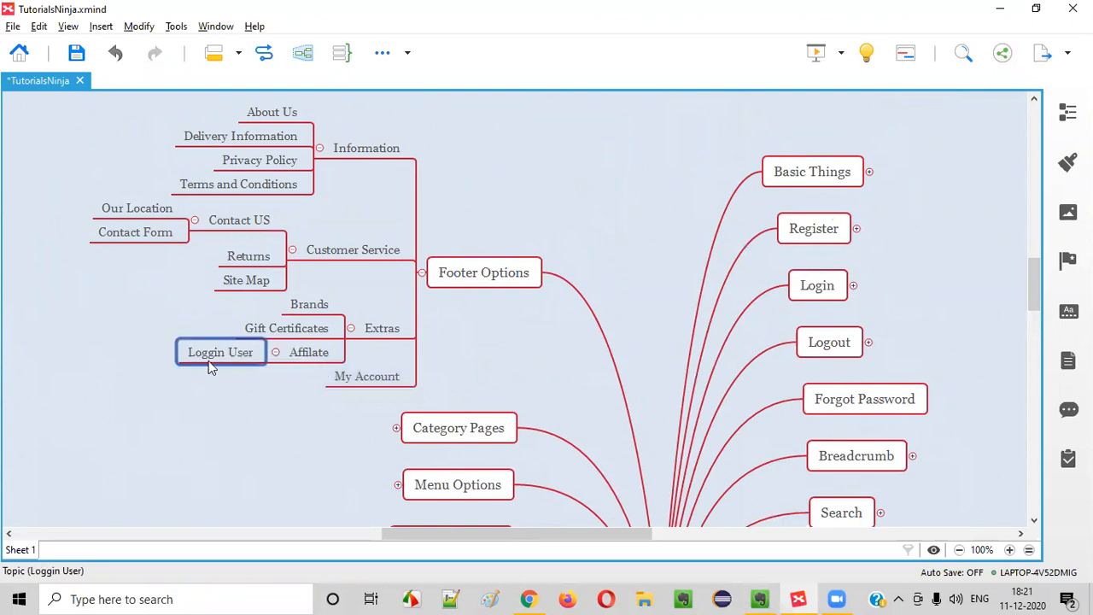
key("Return")
left_click(648, 270)
scroll(648, 278, "up", 3)
scroll(640, 261, "down", 8)
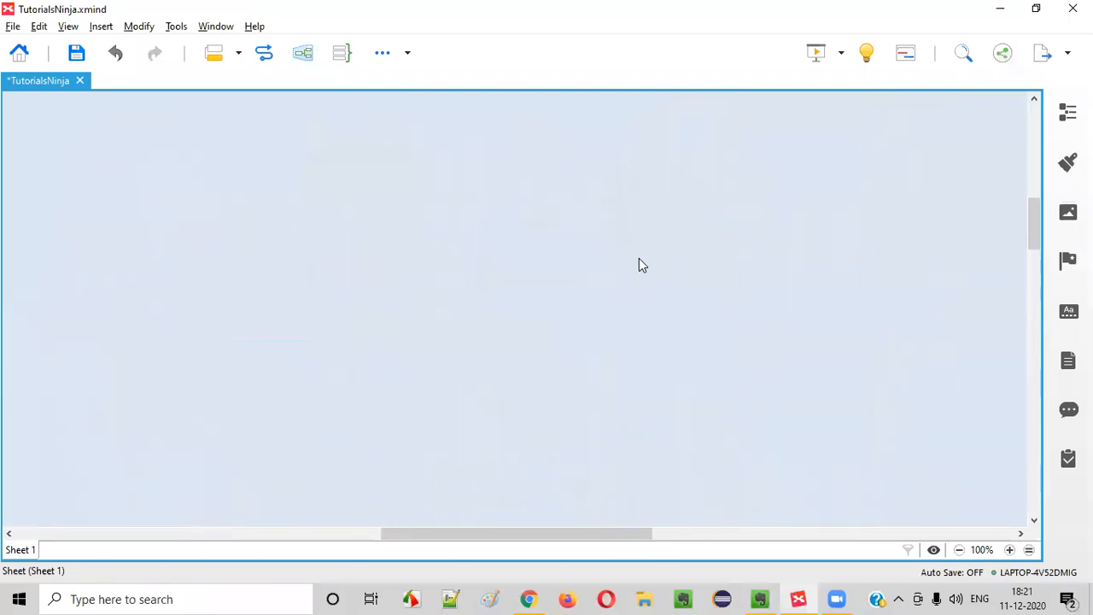
scroll(633, 253, "down", 3)
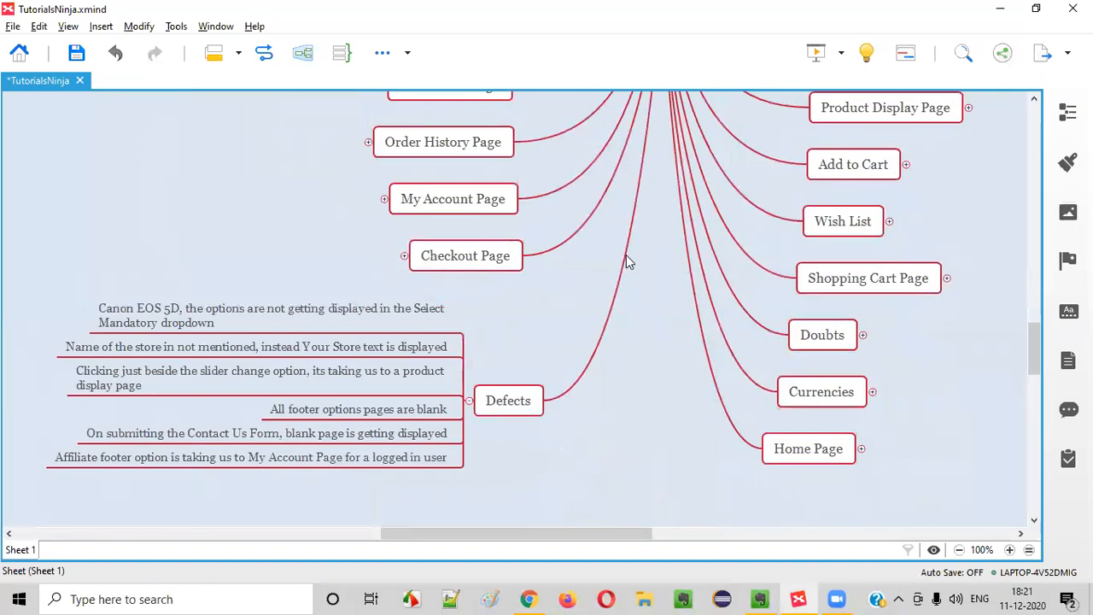
Expand Doubts and add 'Affiliate Functionality is confusing for loggin and not logged…' below Partner Carousel
left_click(841, 338)
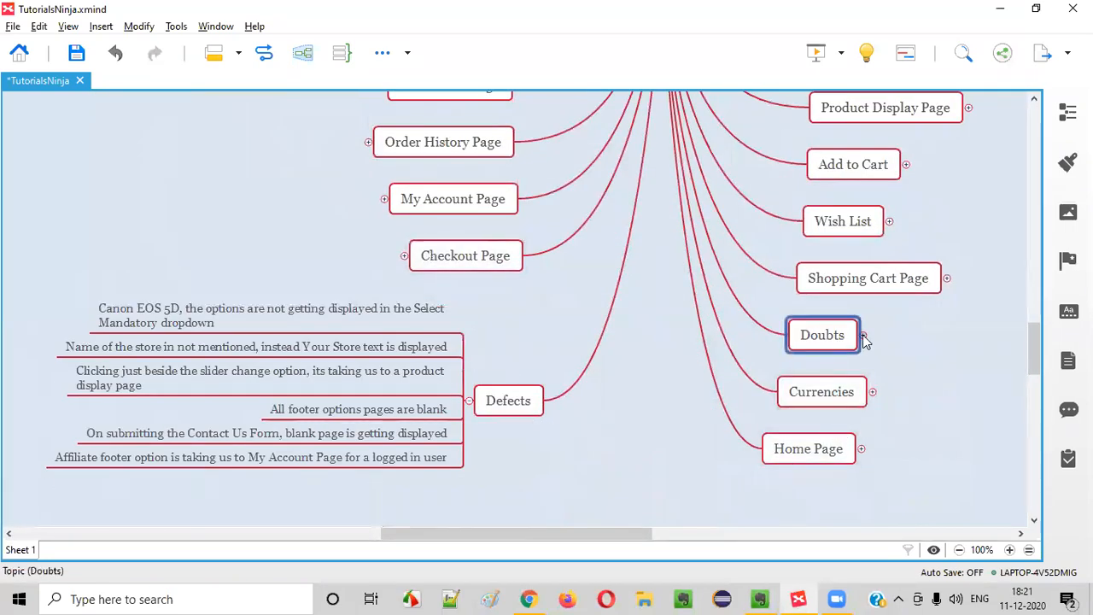
left_click(863, 335)
left_click_drag(602, 530, 703, 530)
scroll(704, 427, "down", 2)
left_click(705, 326)
key("Return")
type("A")
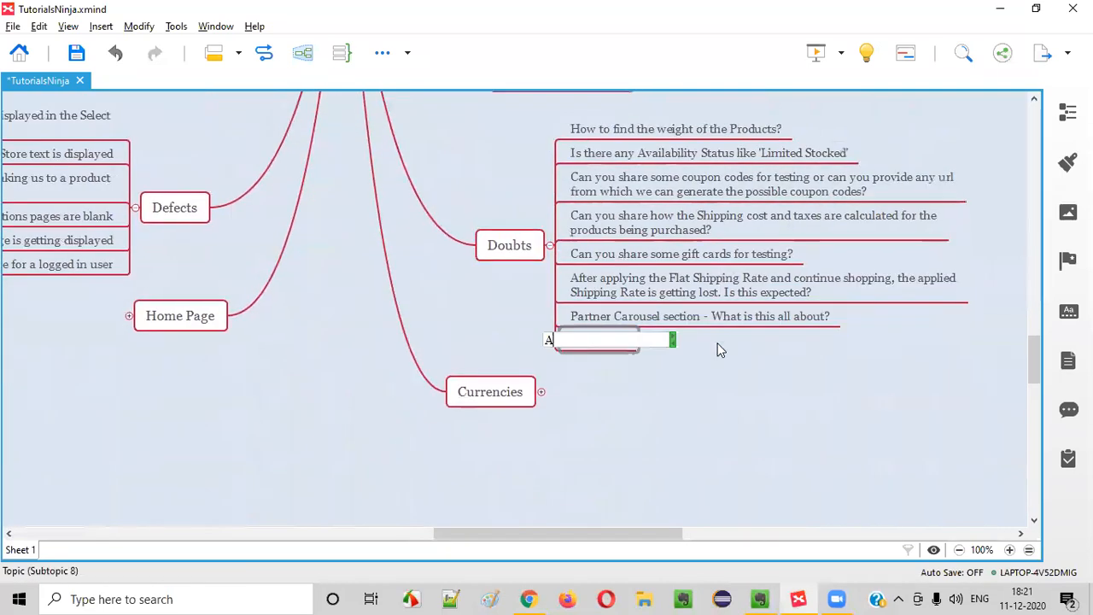
type("ffiliate Functionality")
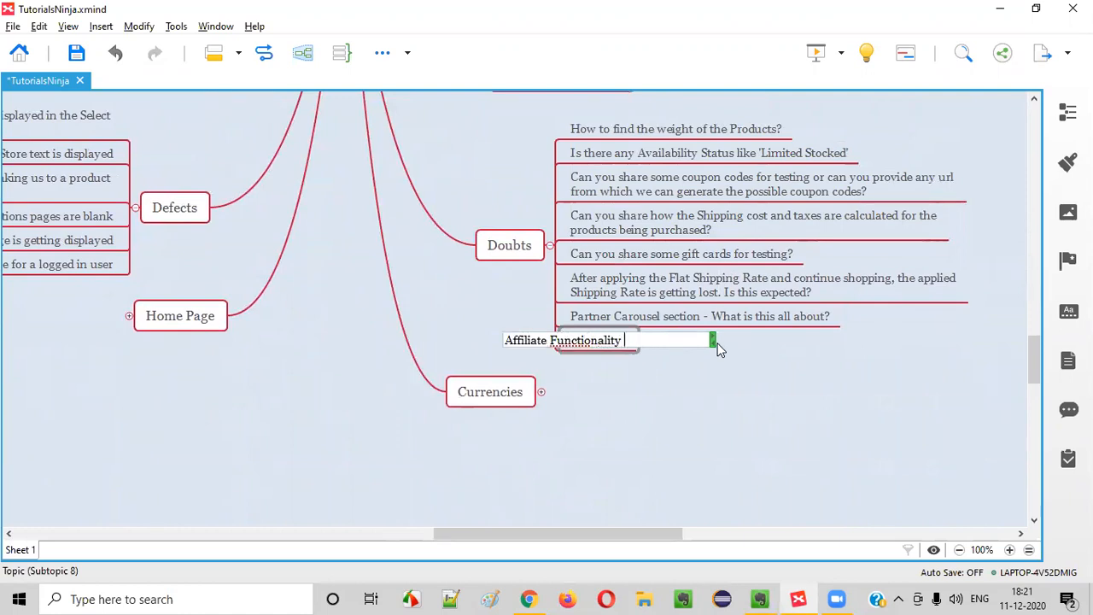
type(" is confusing for logg")
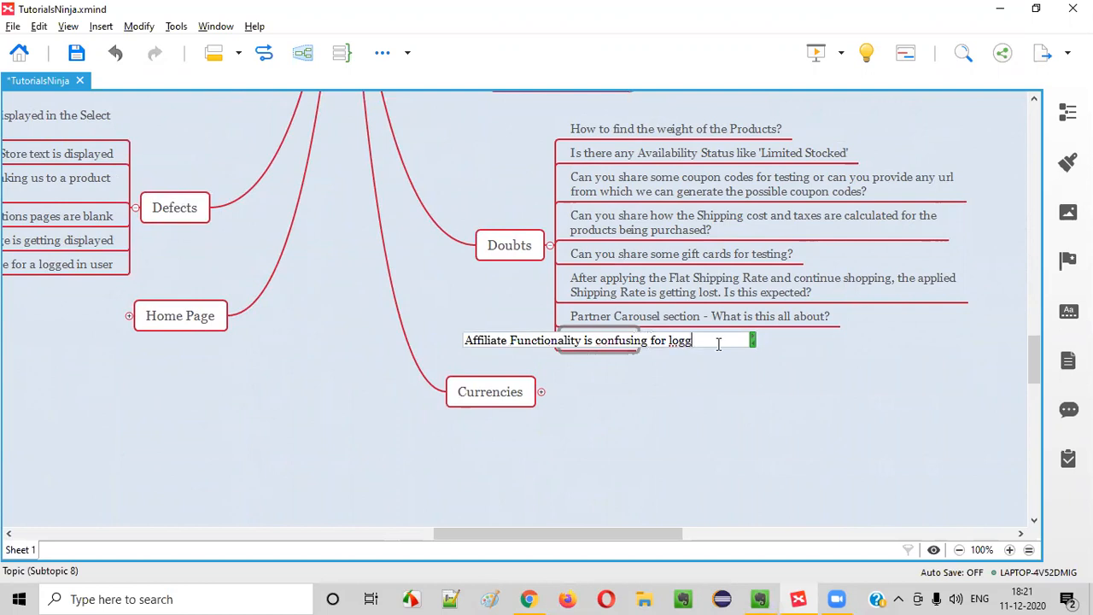
type("in and not logged in user")
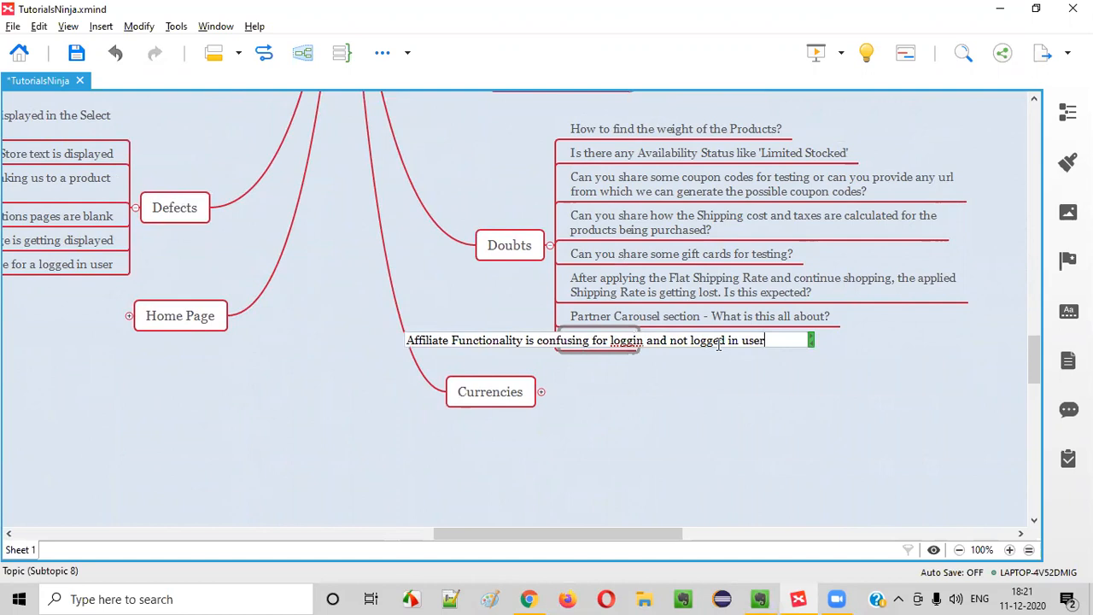
key("Return")
Correct 'loggin' to 'logging' in the new affiliate doubt
double_click(737, 342)
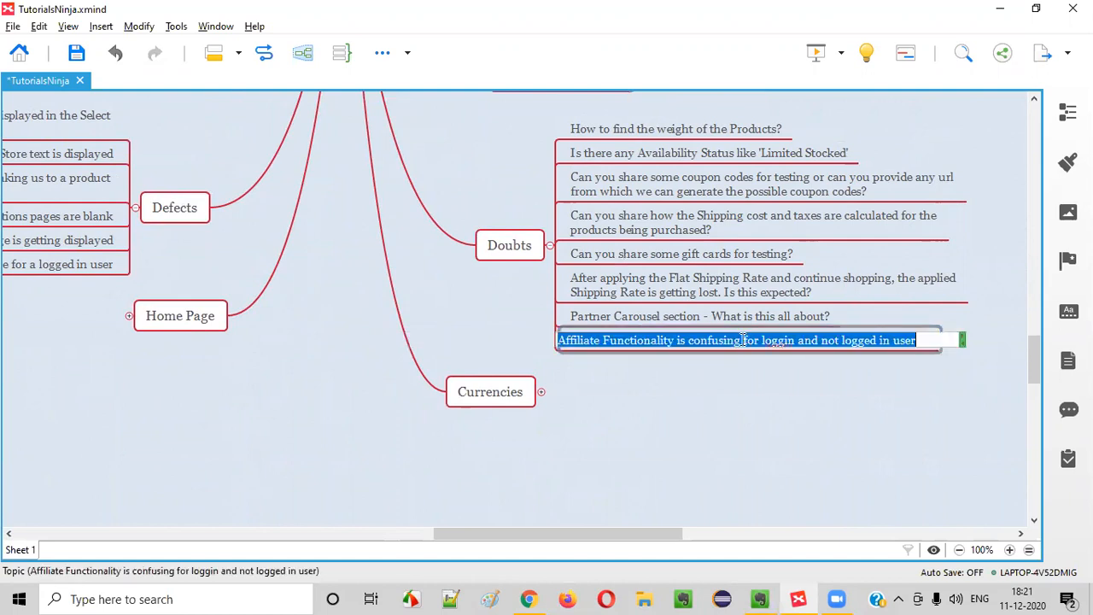
left_click(797, 341)
type("g")
left_click(793, 388)
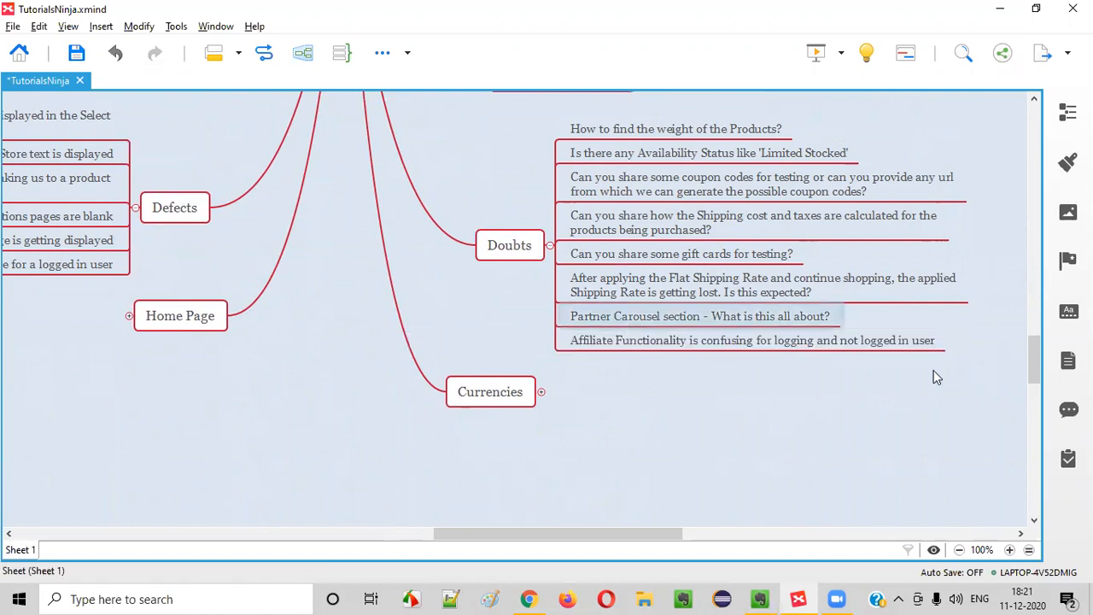
left_click(735, 349)
left_click_drag(601, 536, 551, 535)
Replace the Subtopic 2 placeholder under Affilate with 'Not Logged In USER'
scroll(593, 401, "up", 8)
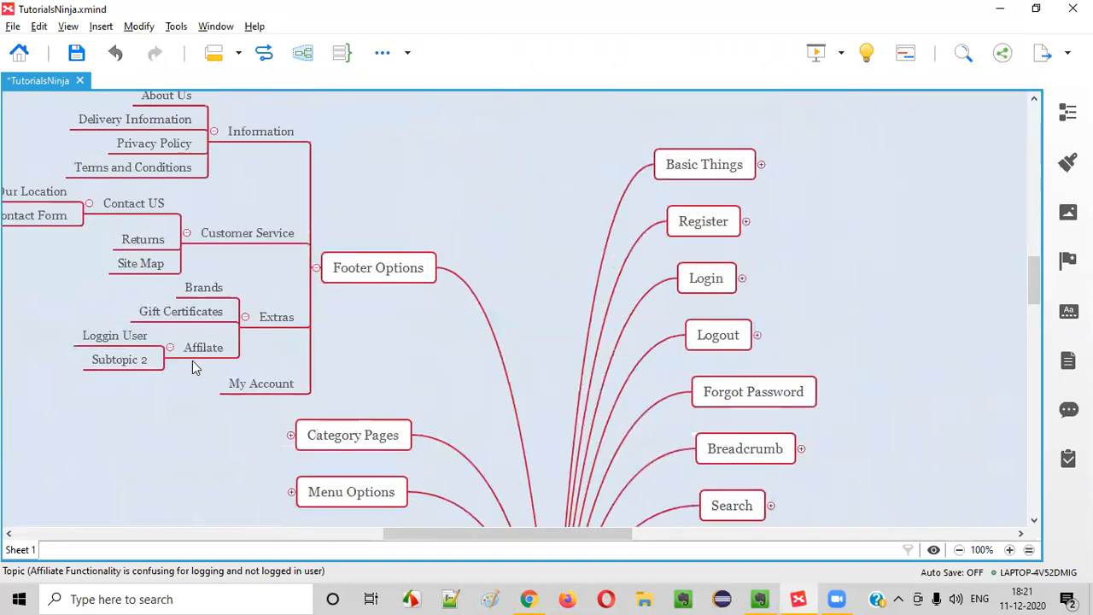
left_click(195, 354)
double_click(147, 359)
type("No")
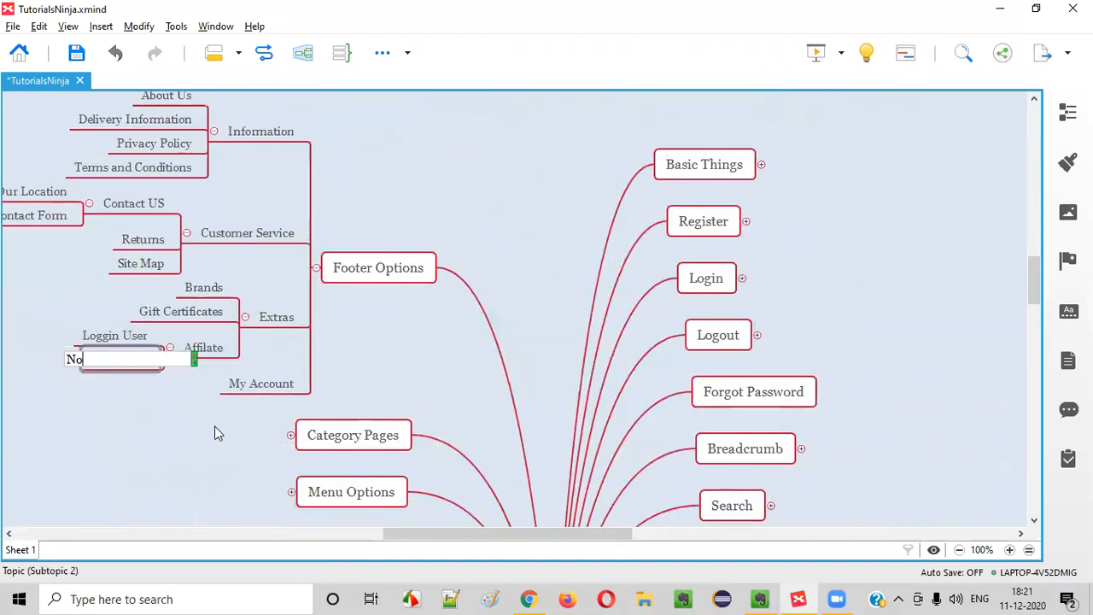
type("t Logged In USER")
key("Return")
key("Right")
Bring the store's Affiliate Program page to the front and look over its heading
left_click(527, 598)
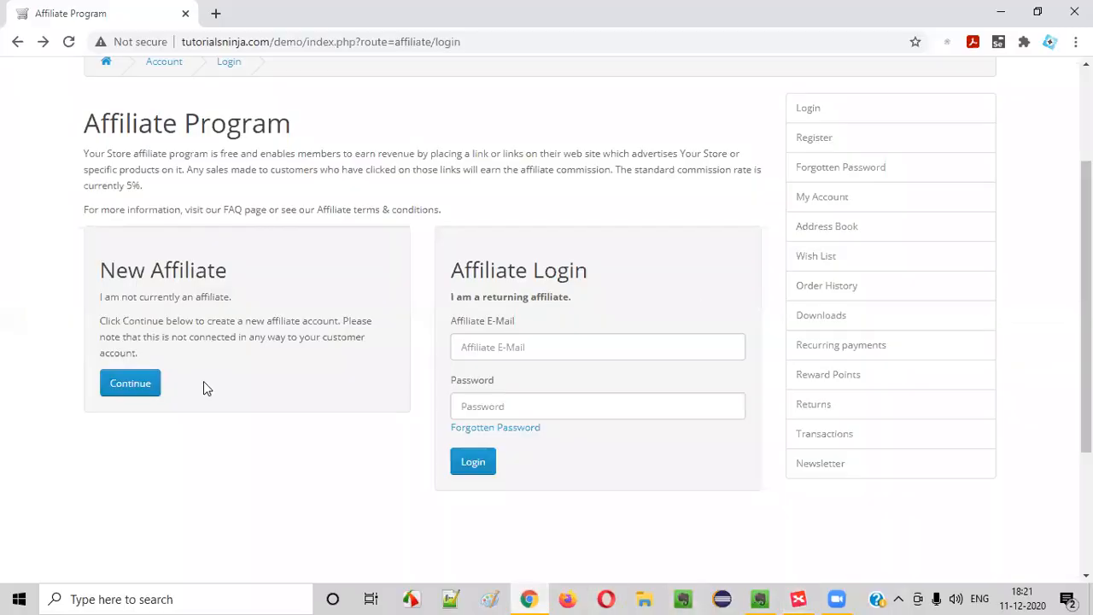
scroll(310, 224, "up", 3)
left_click_drag(100, 289, 351, 299)
left_click(356, 297)
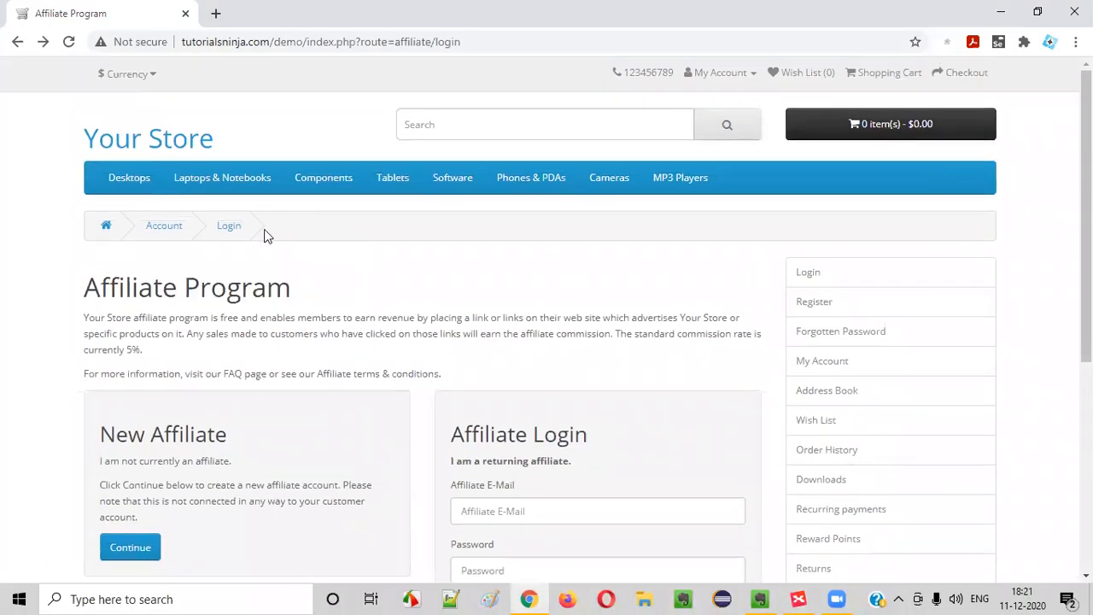
left_click_drag(95, 289, 292, 295)
left_click(293, 295)
In a new browser tab, search Google for 'travel blog'
left_click(215, 13)
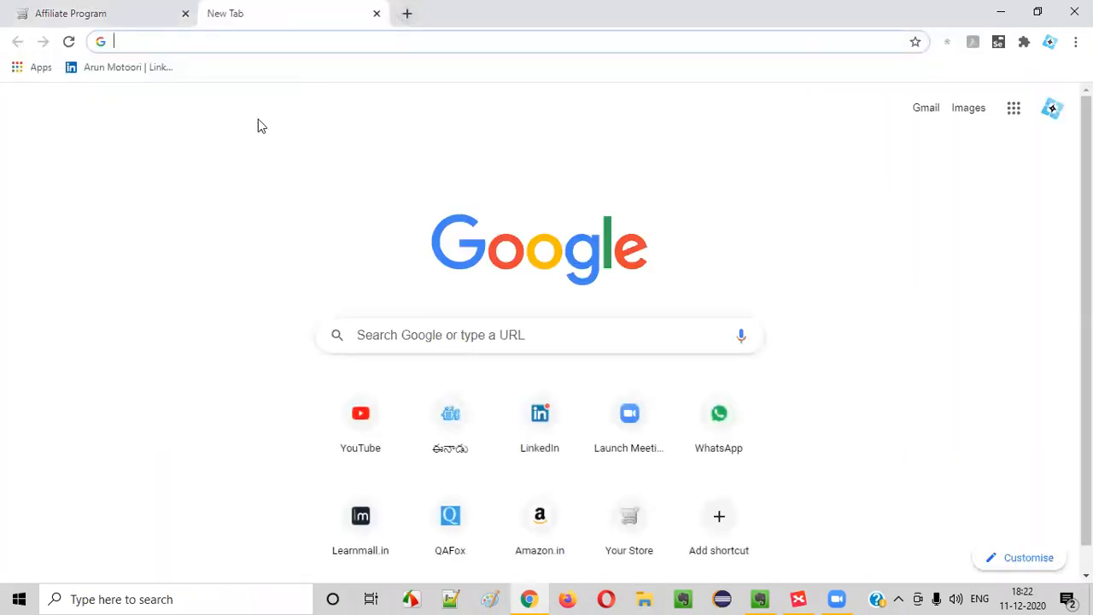
left_click(162, 14)
left_click(250, 19)
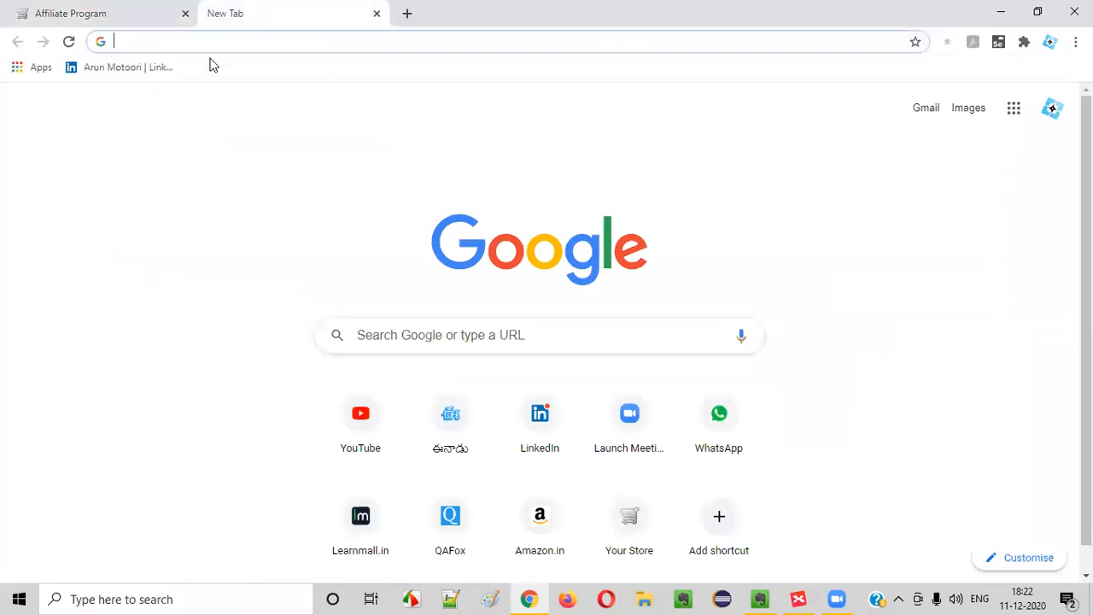
left_click(133, 14)
left_click(246, 10)
left_click(248, 45)
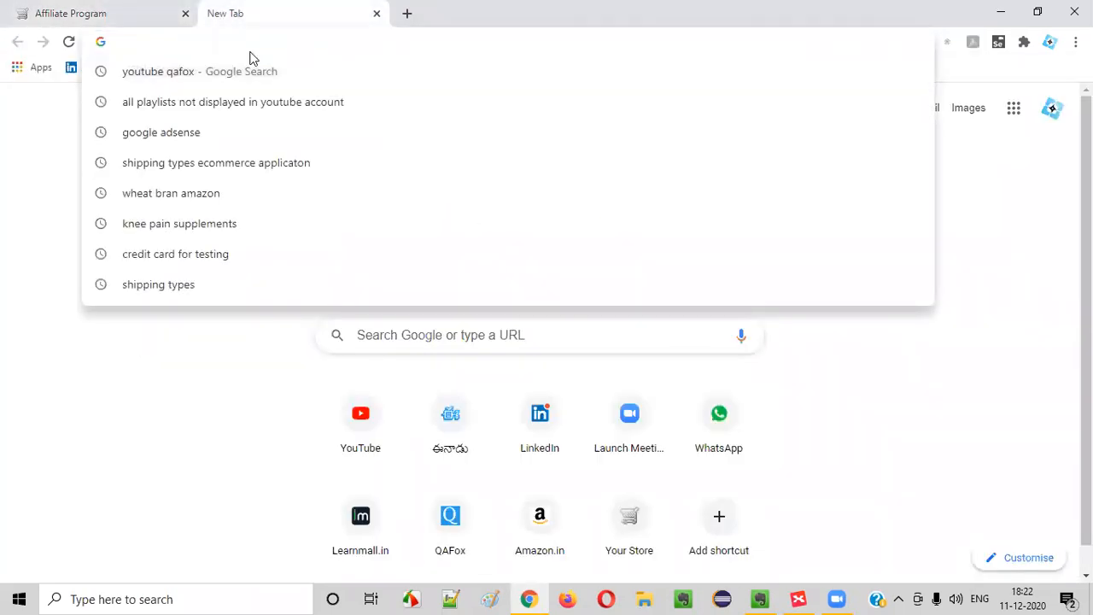
type("travel blo")
key("BackSpace")
type("lo")
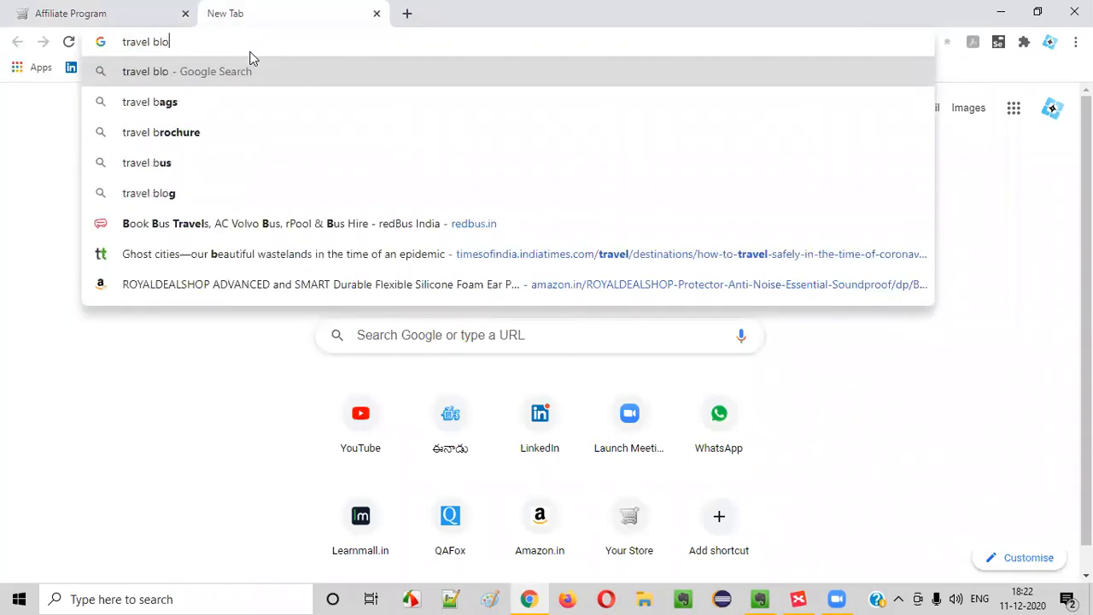
type("g")
key("Return")
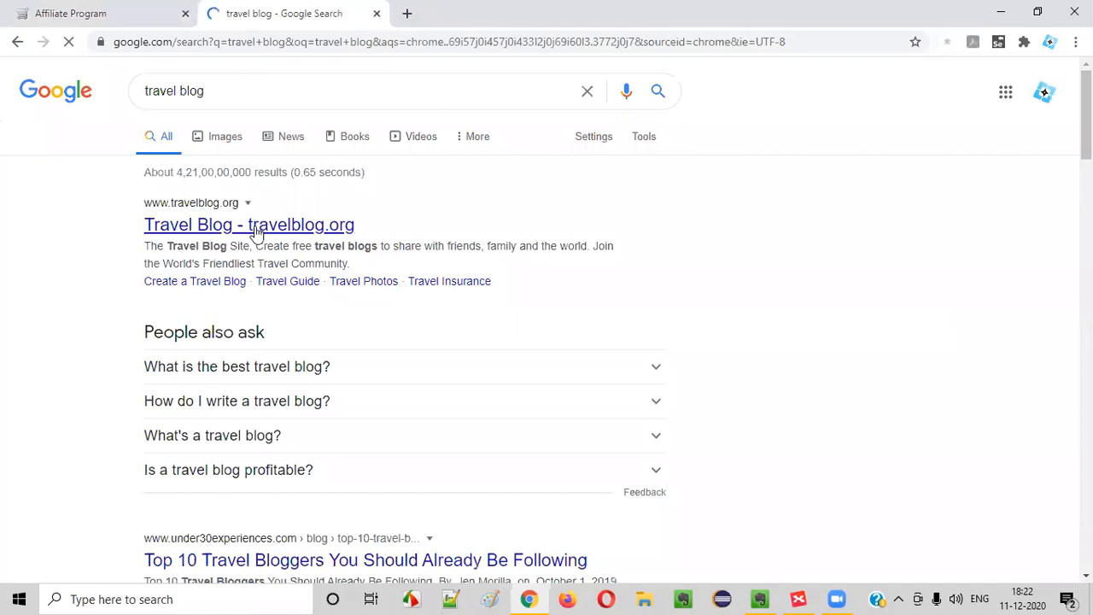
Open the Travel Blog - Nomadic Matt result from the search results
scroll(265, 256, "down", 5)
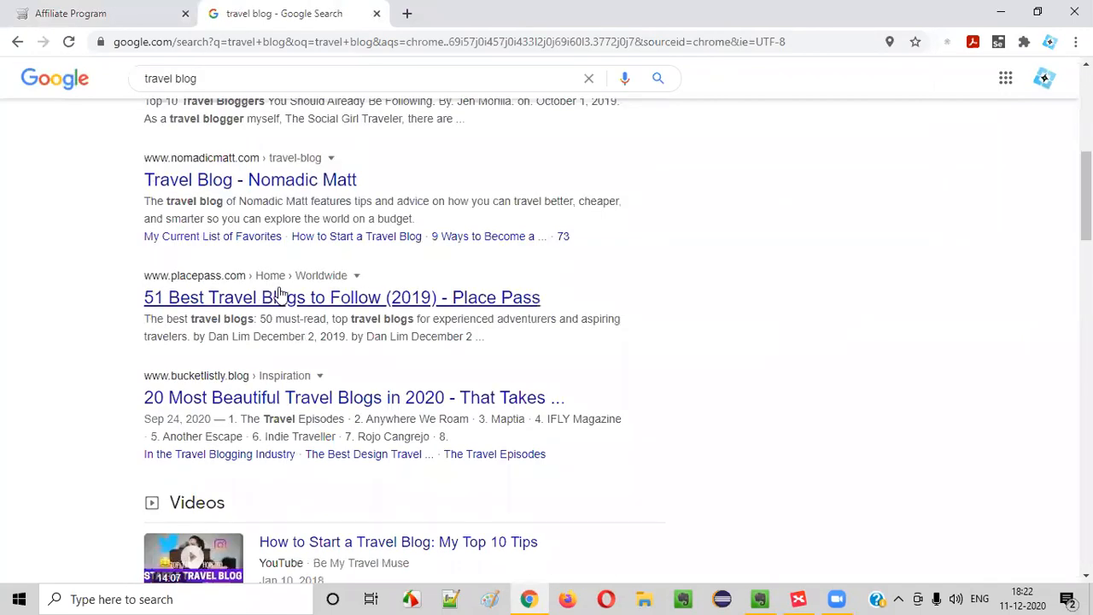
left_click(280, 184)
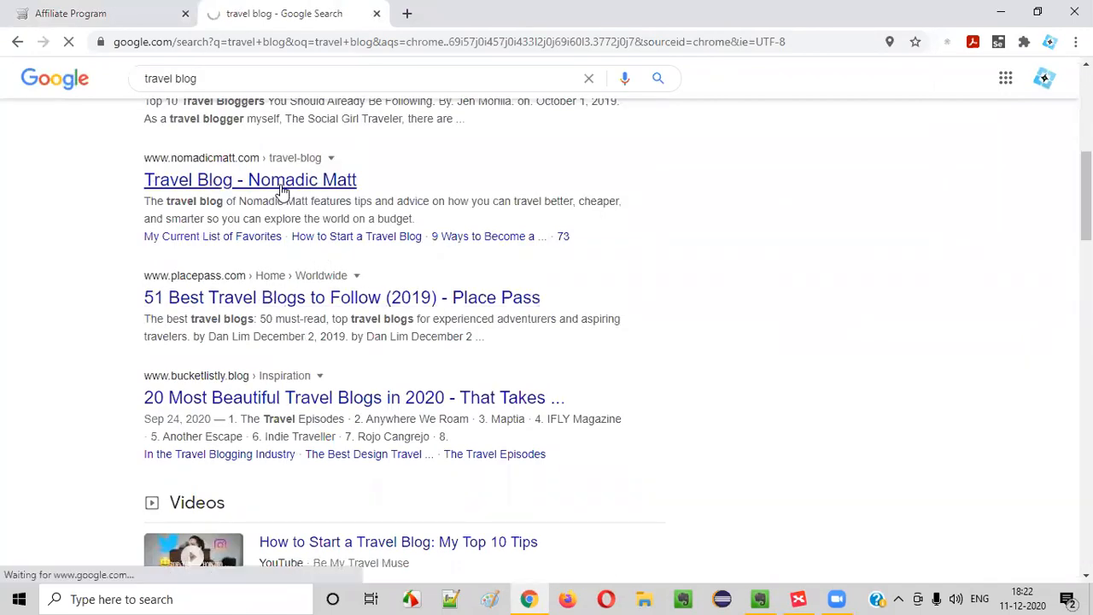
scroll(452, 300, "down", 6)
scroll(614, 295, "up", 6)
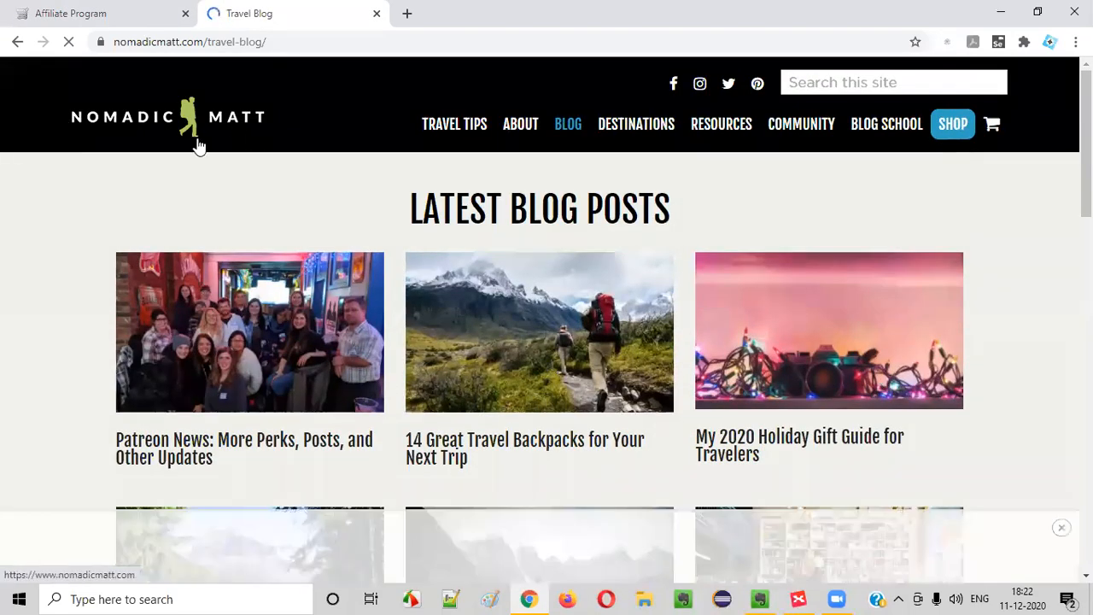
Return to the Affiliate Program tab and read through its New Affiliate section
left_click(147, 10)
scroll(155, 367, "down", 2)
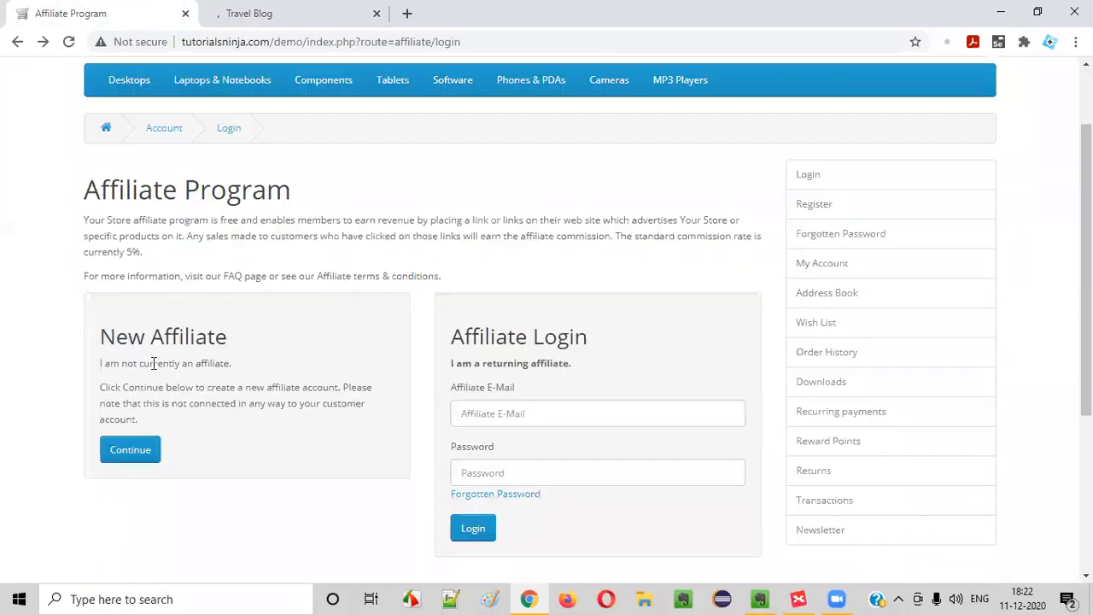
left_click_drag(101, 274, 232, 269)
left_click(214, 230)
left_click_drag(130, 136, 315, 139)
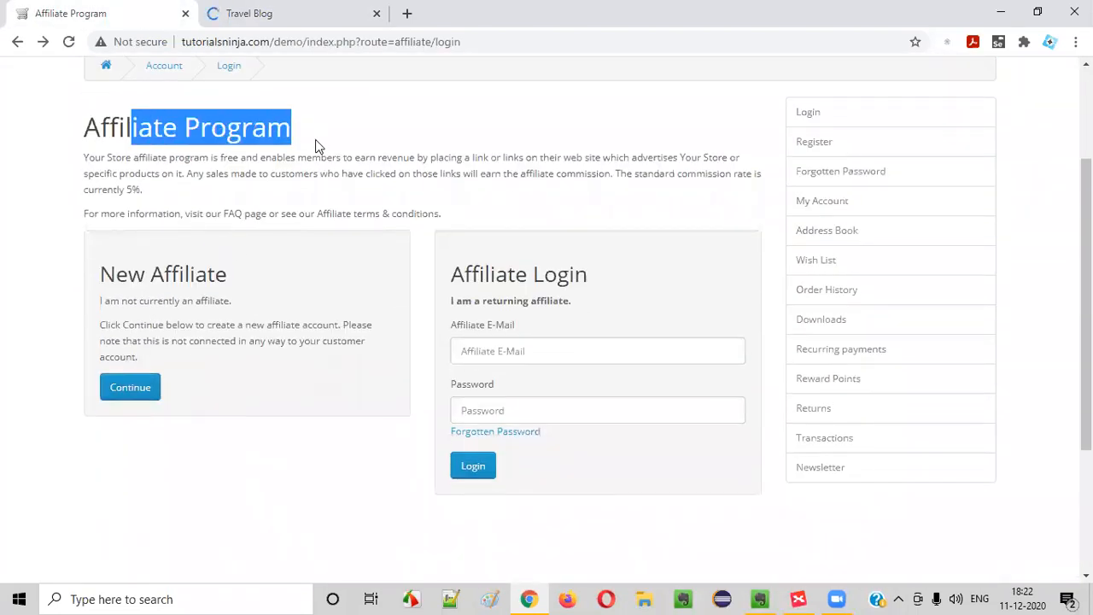
scroll(211, 244, "up", 2)
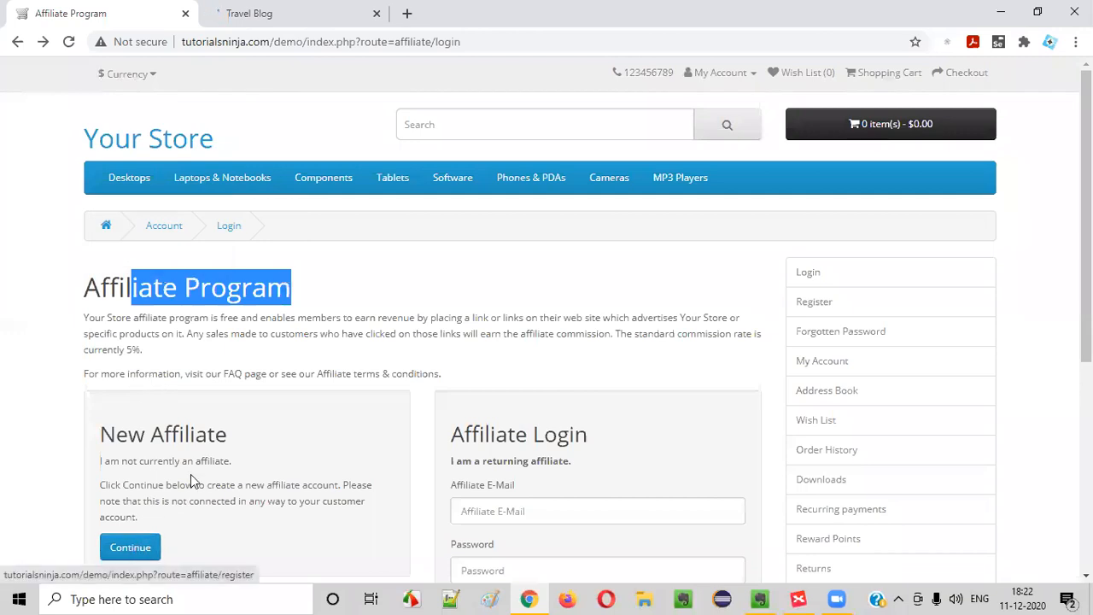
left_click(291, 14)
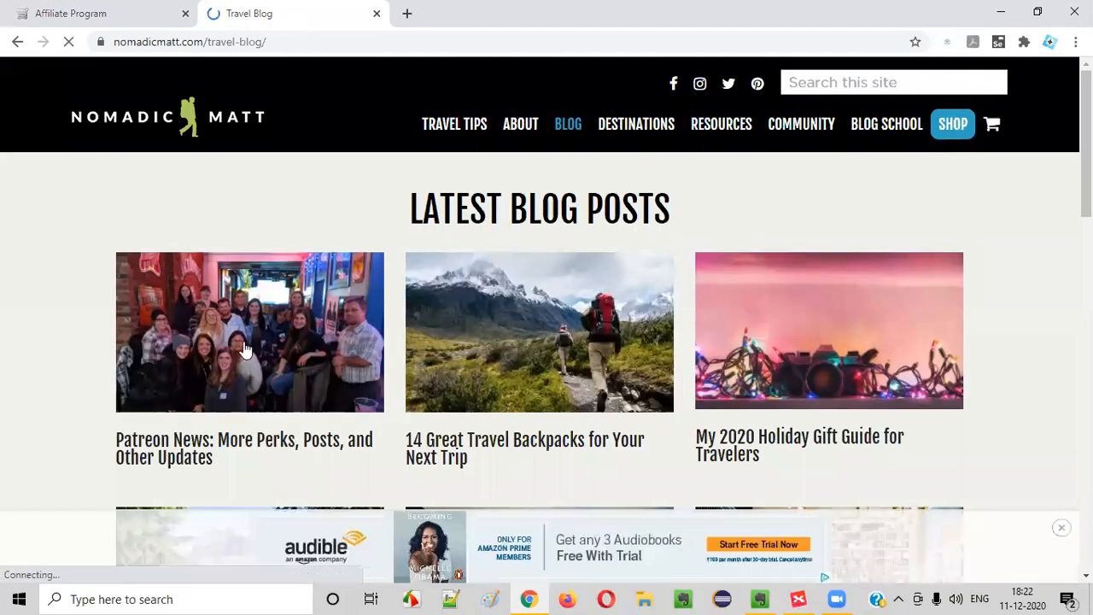
left_click(51, 13)
left_click_drag(129, 427, 310, 424)
left_click(310, 424)
Alternate between the travel blog and Affiliate Program tabs, dismissing the blog's newsletter popup
left_click(300, 14)
left_click(101, 41)
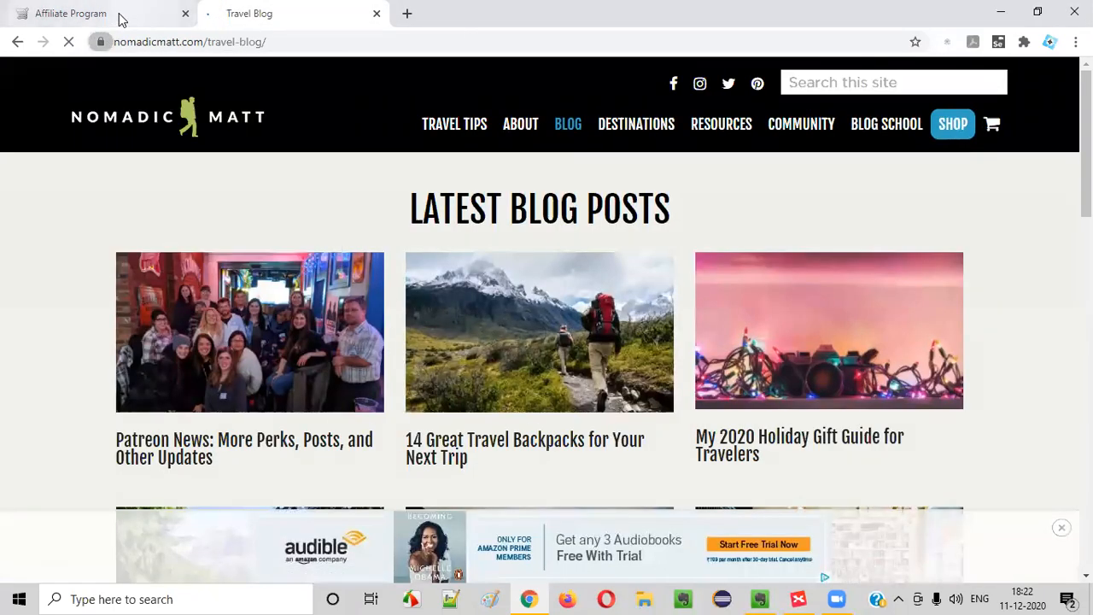
left_click(117, 18)
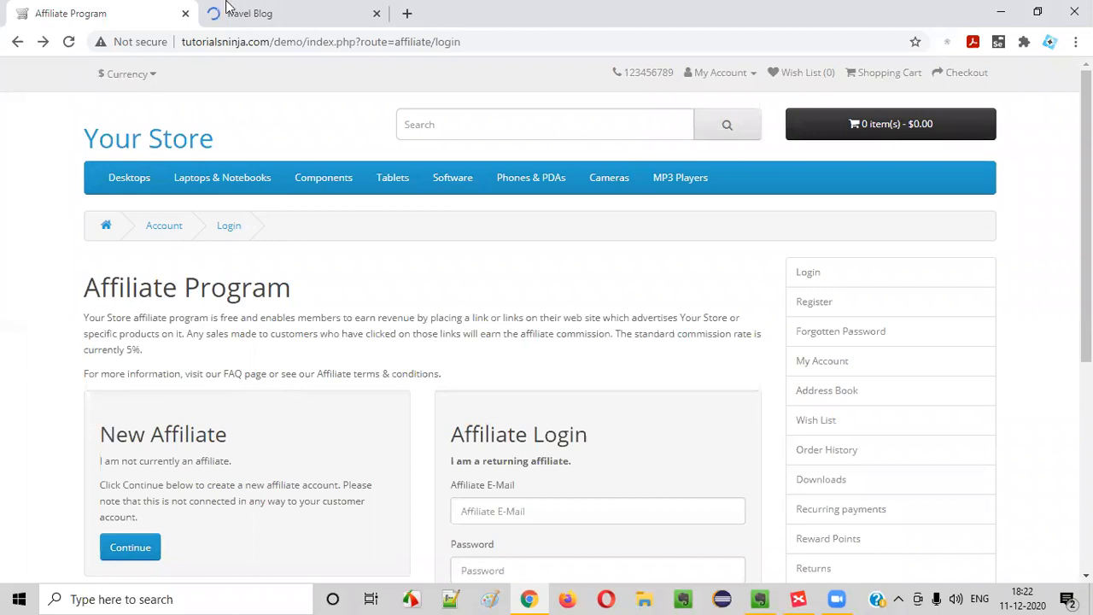
left_click(274, 14)
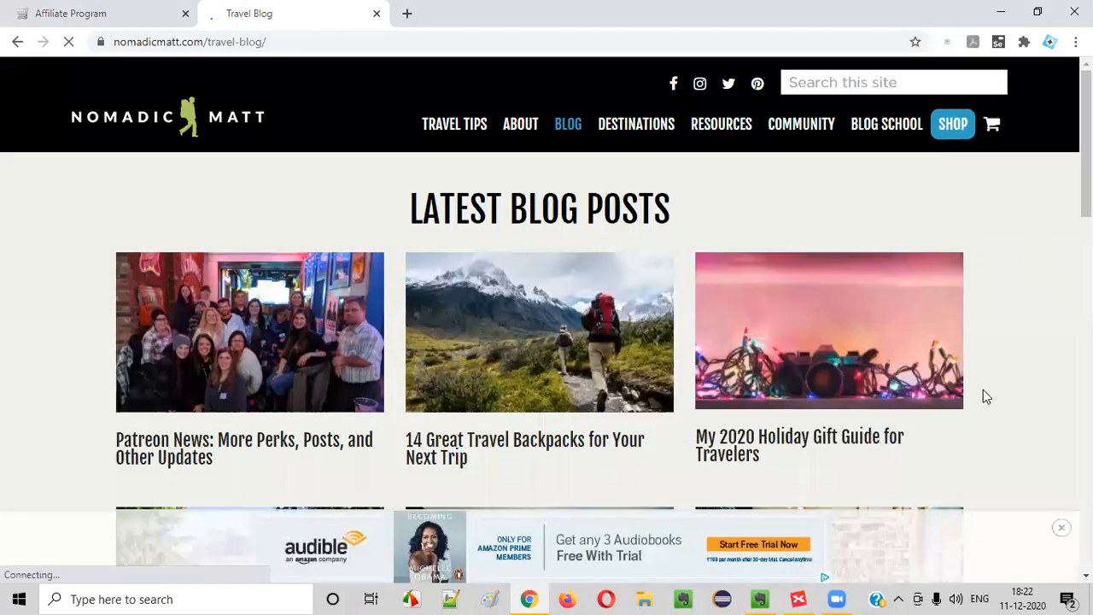
left_click(114, 14)
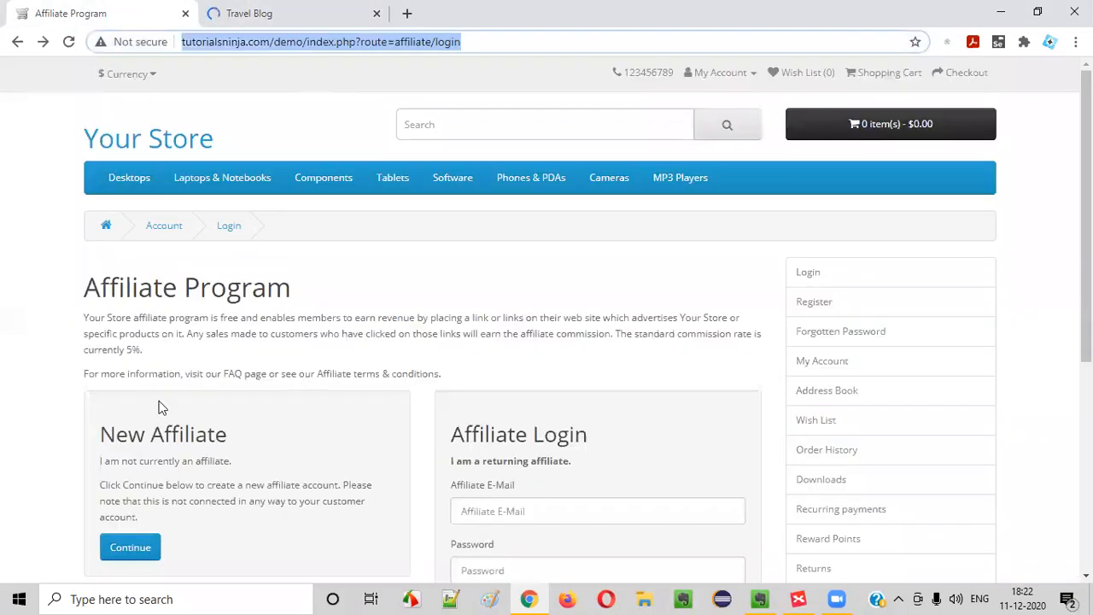
left_click(304, 24)
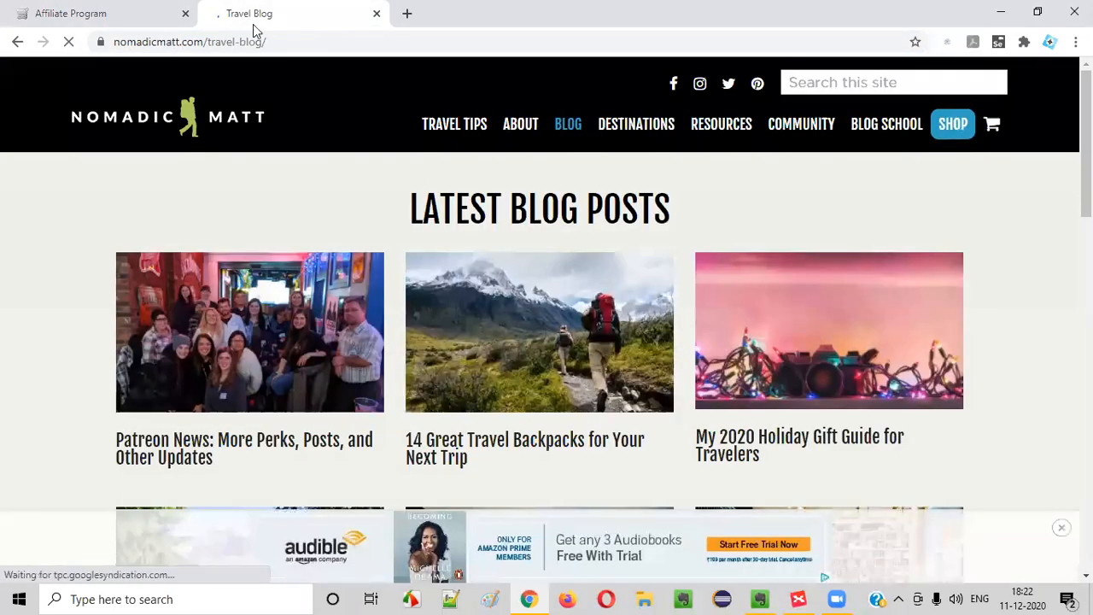
left_click(541, 483)
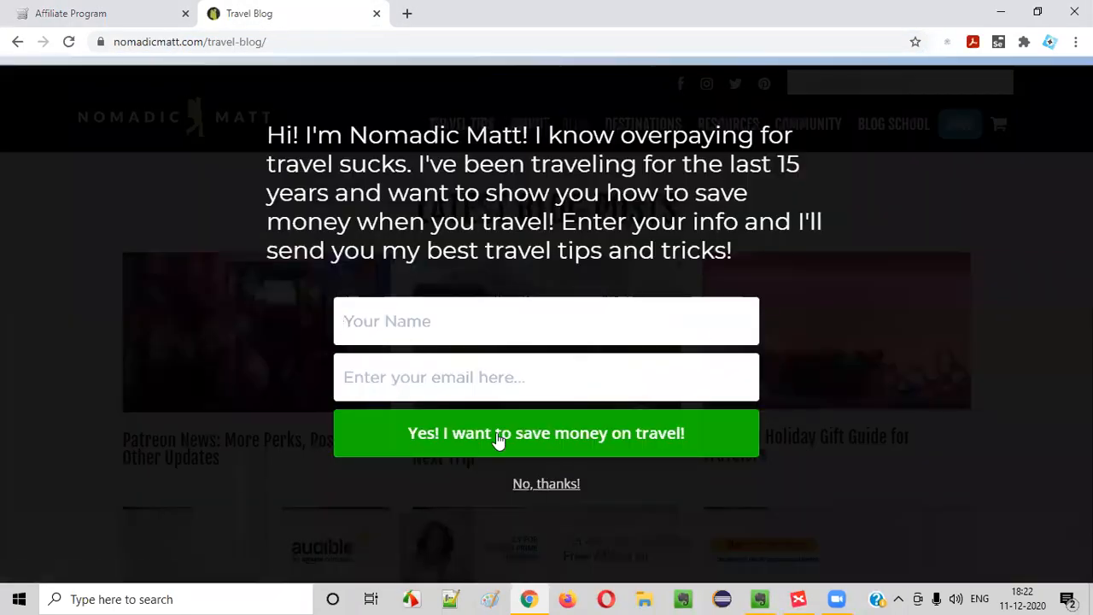
left_click(119, 17)
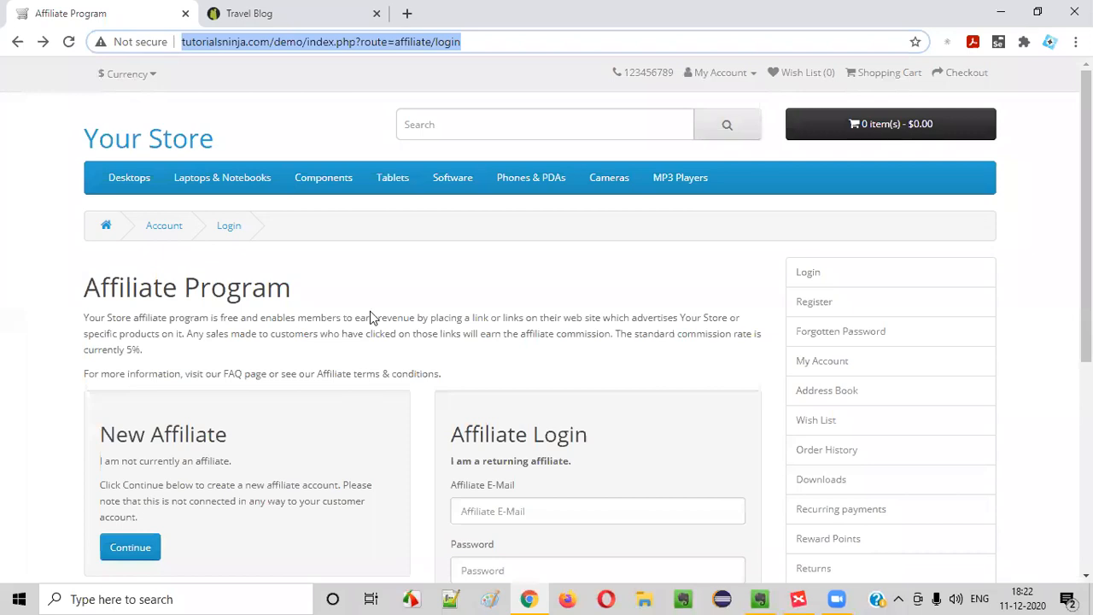
left_click(265, 15)
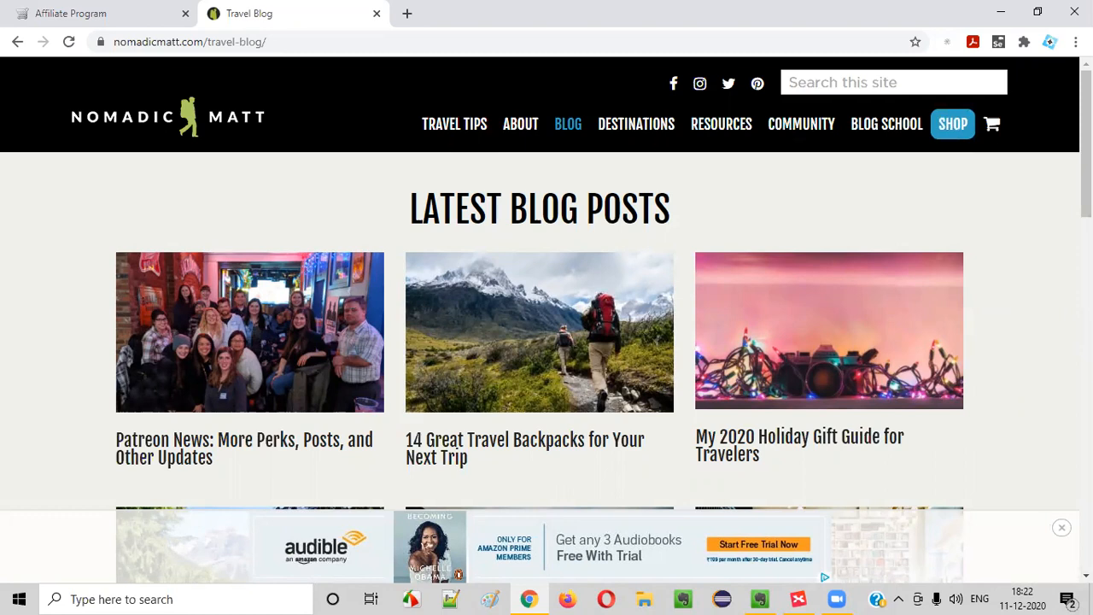
left_click(55, 7)
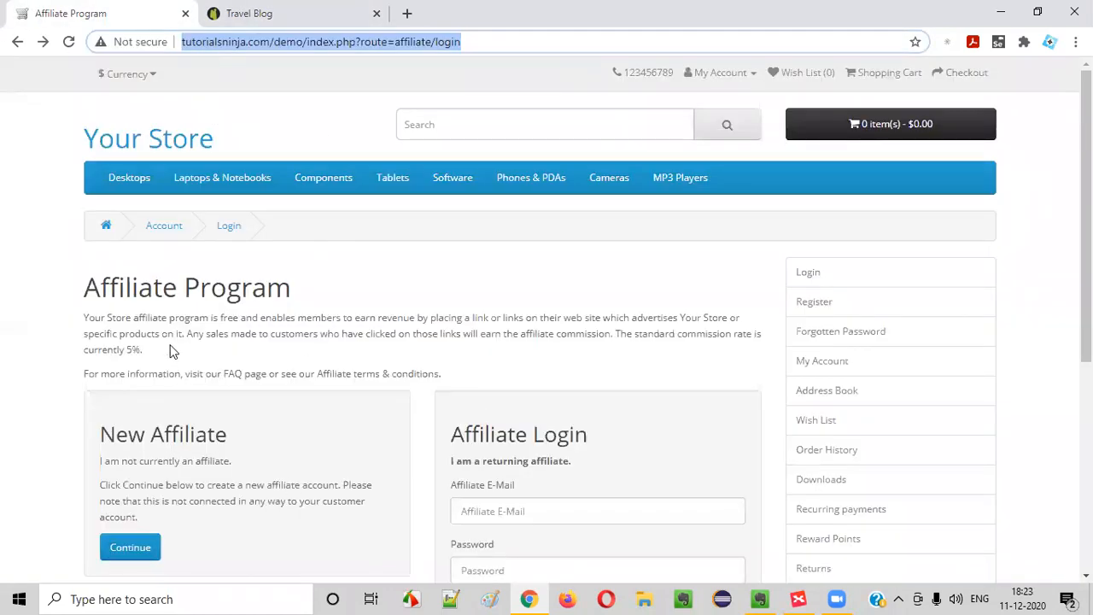
Highlight the Affiliate Program heading again while comparing it against the travel blog tab
left_click_drag(92, 279, 340, 287)
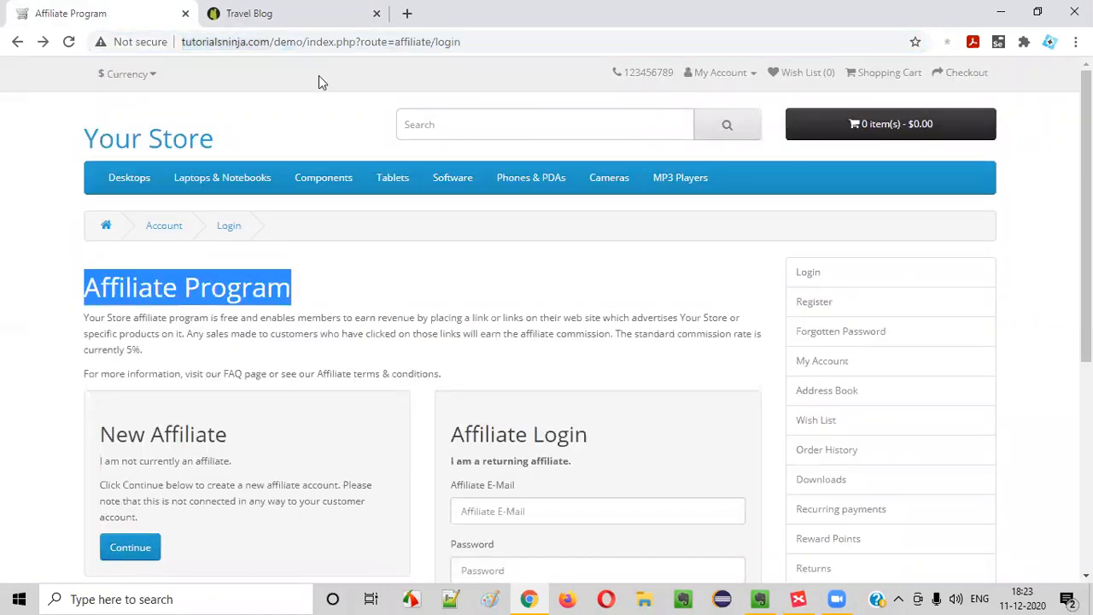
left_click(256, 14)
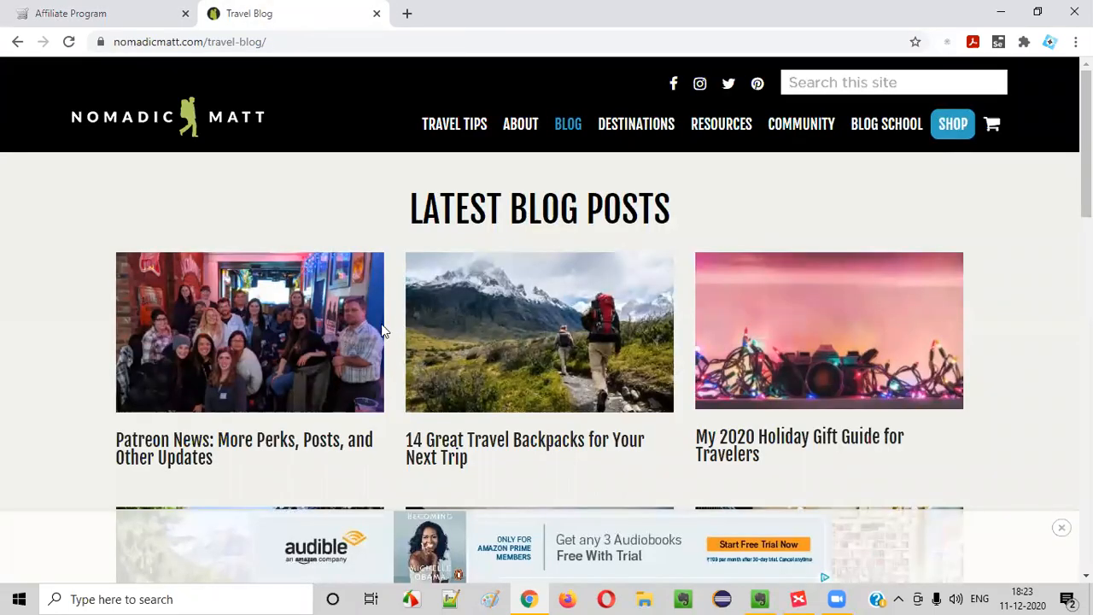
left_click(85, 13)
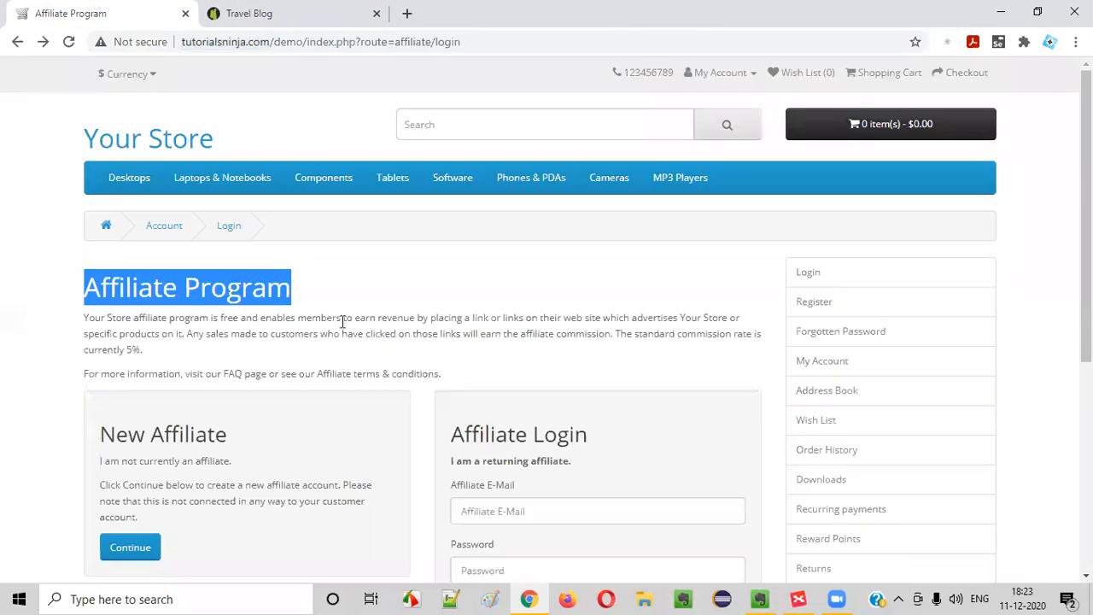
left_click(333, 376)
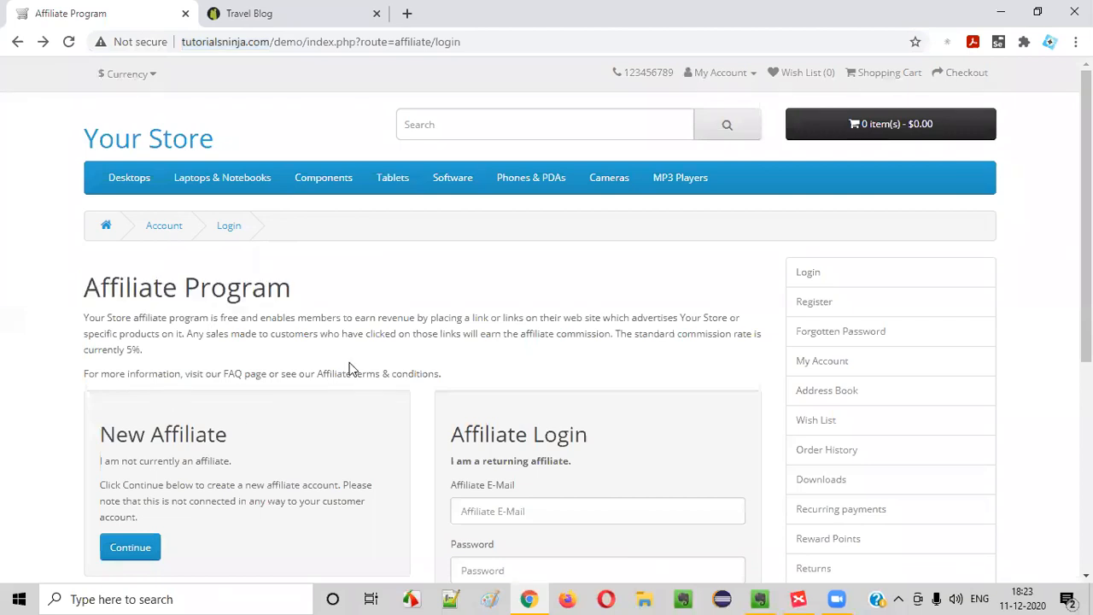
left_click_drag(76, 285, 453, 278)
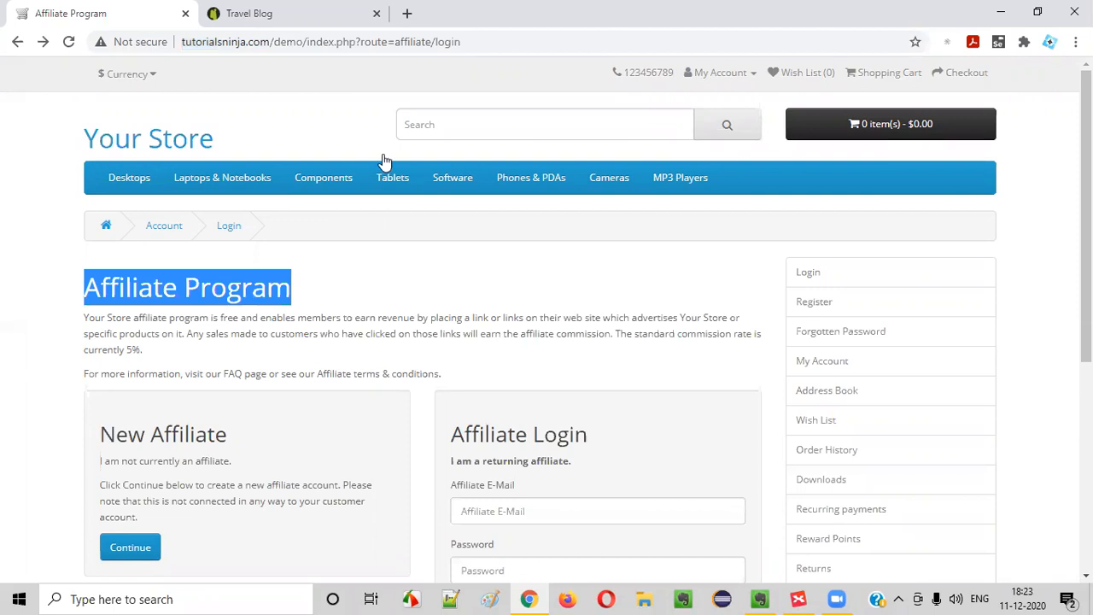
left_click(277, 368)
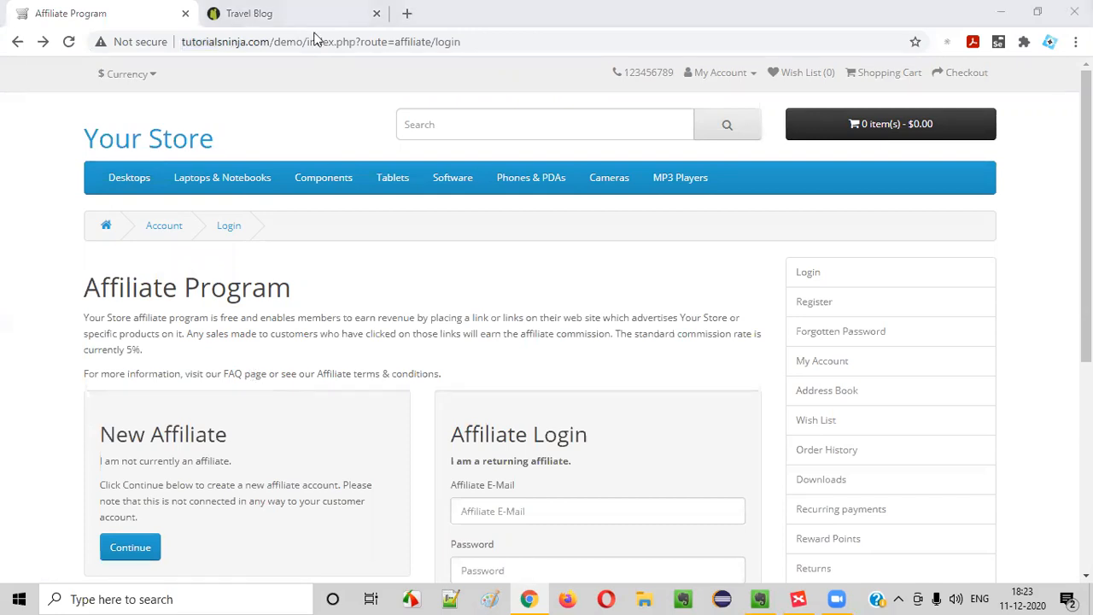
key("ctrl+Tab")
Close the travel blog tab and review the Affiliate Program page's intro text
left_click(377, 14)
left_click_drag(83, 290, 621, 380)
left_click(622, 381)
scroll(622, 381, "down", 2)
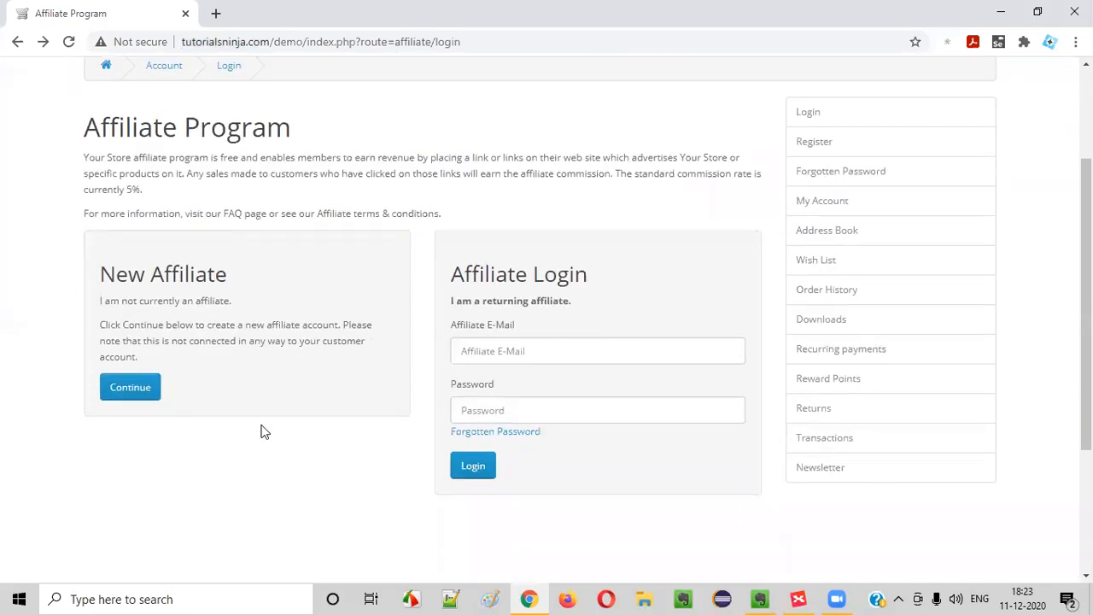
left_click_drag(88, 133, 507, 211)
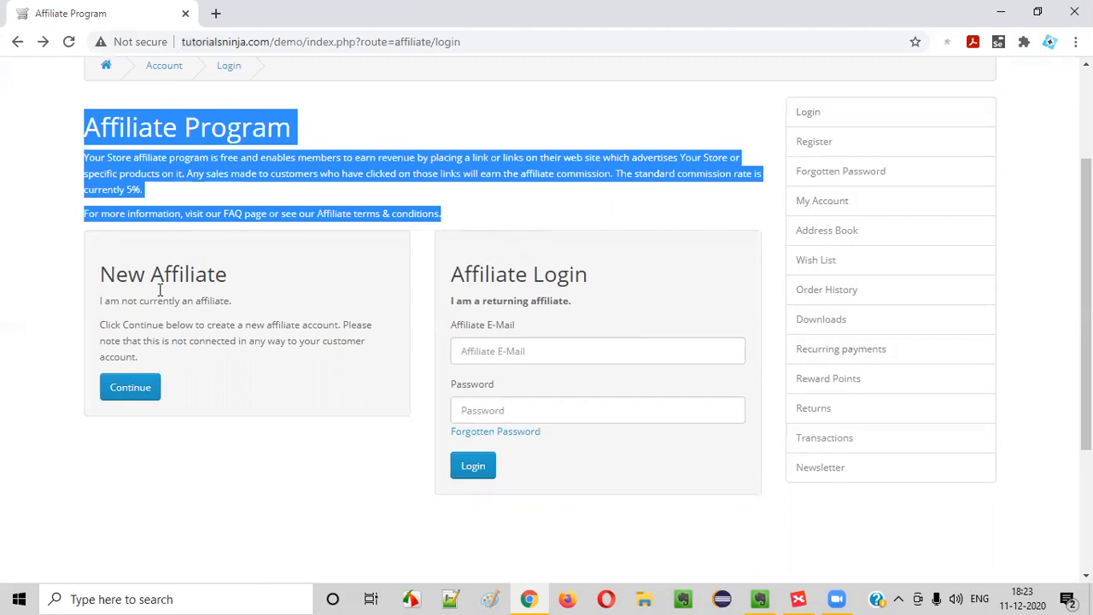
scroll(707, 394, "up", 2)
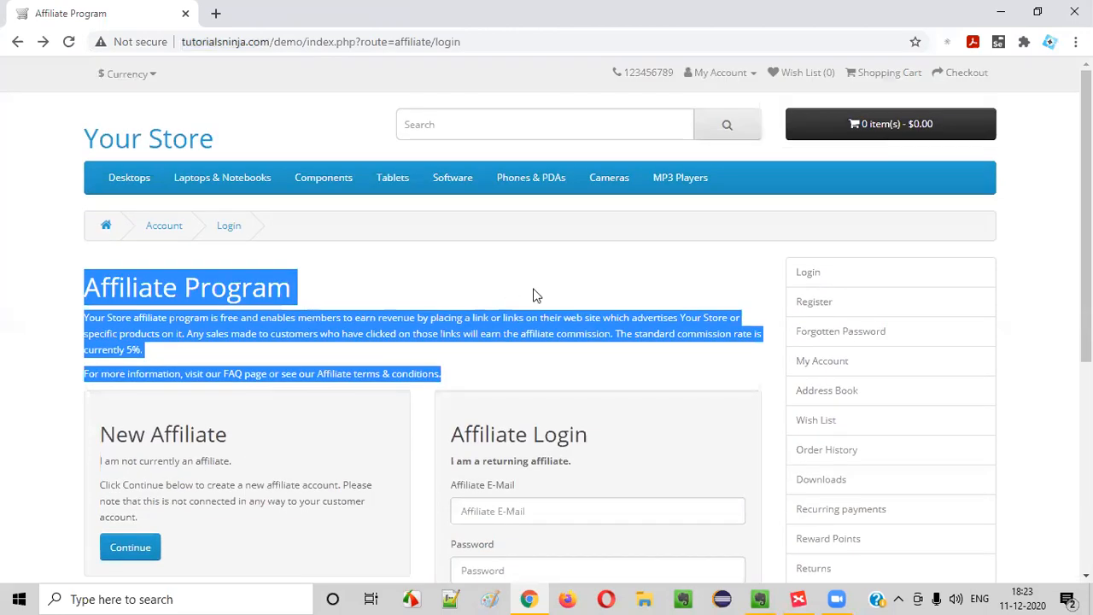
left_click(639, 283)
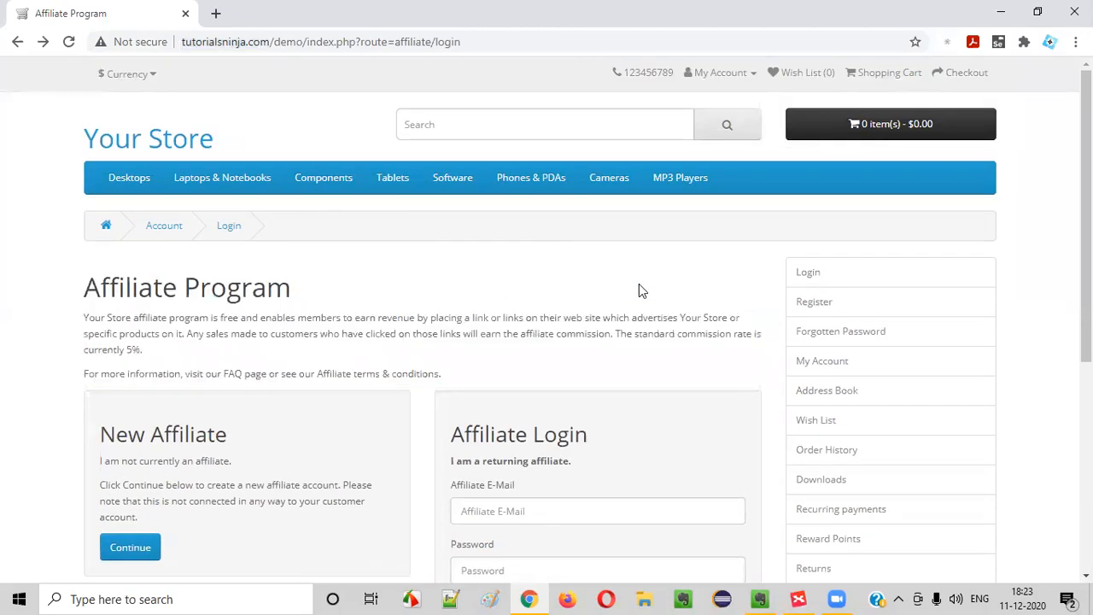
scroll(632, 307, "down", 4)
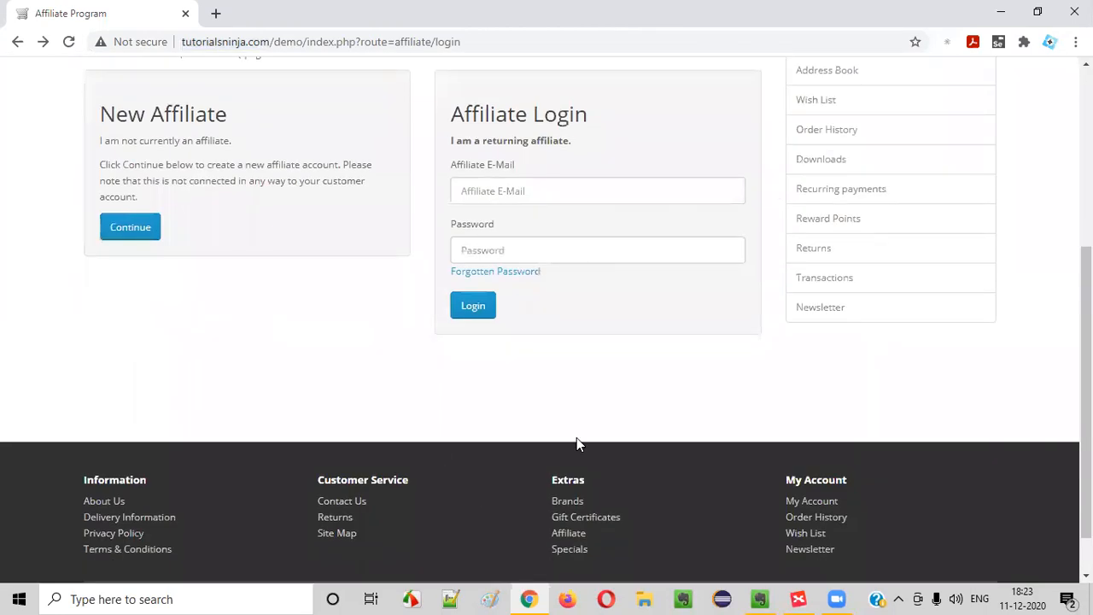
Log in to the affiliate account with the saved e-mail and the account password
left_click(532, 189)
left_click(531, 283)
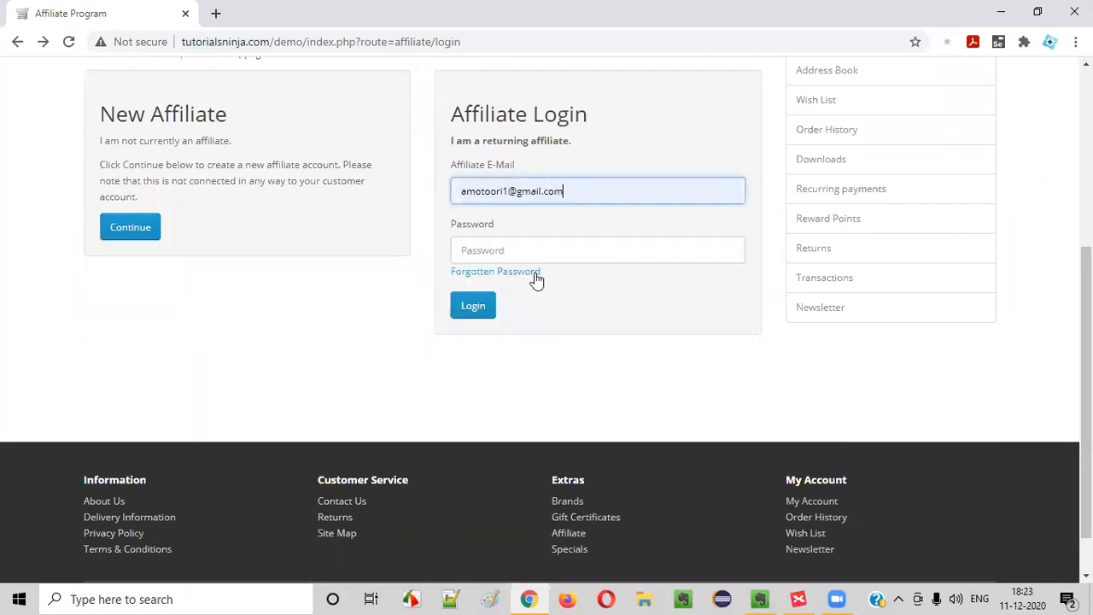
left_click(524, 248)
type("12")
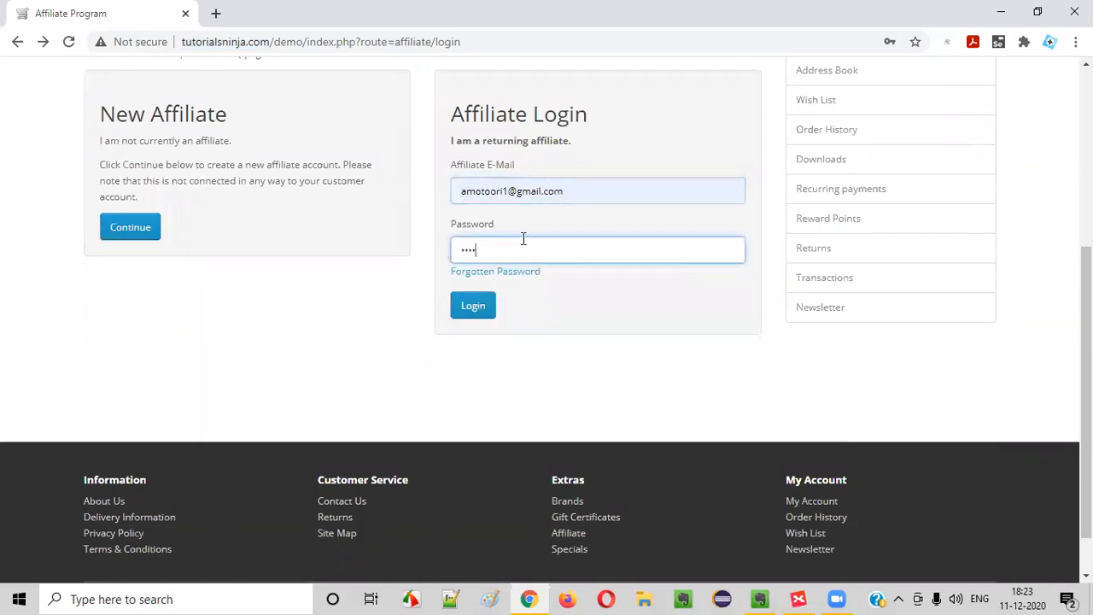
left_click(468, 307)
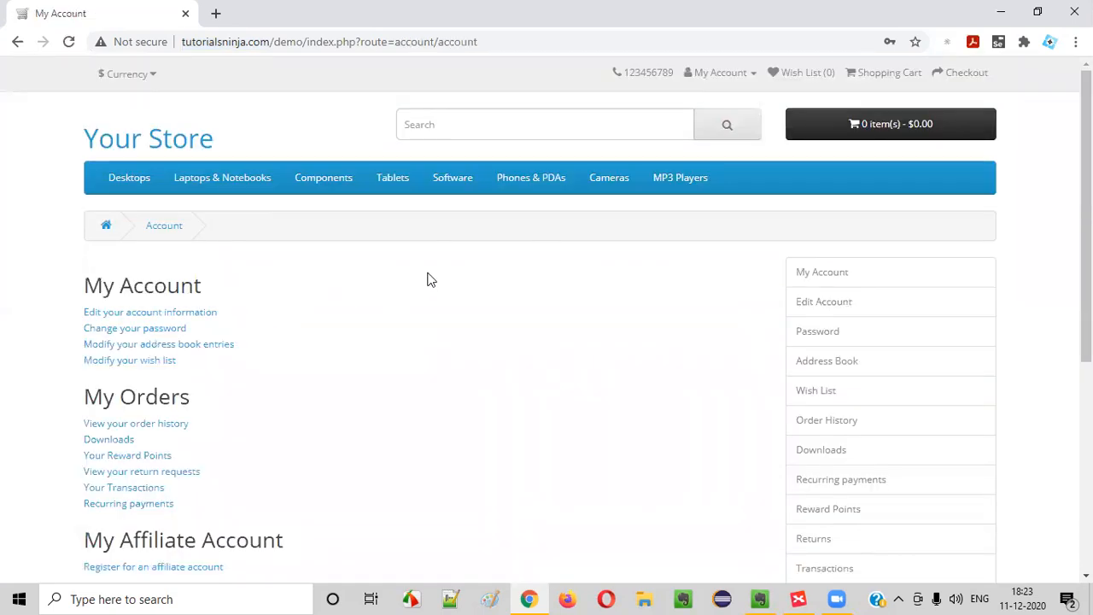
Open the affiliate registration form and enter Company abcd, Web Site abcd, Tax ID 1234
scroll(431, 279, "down", 3)
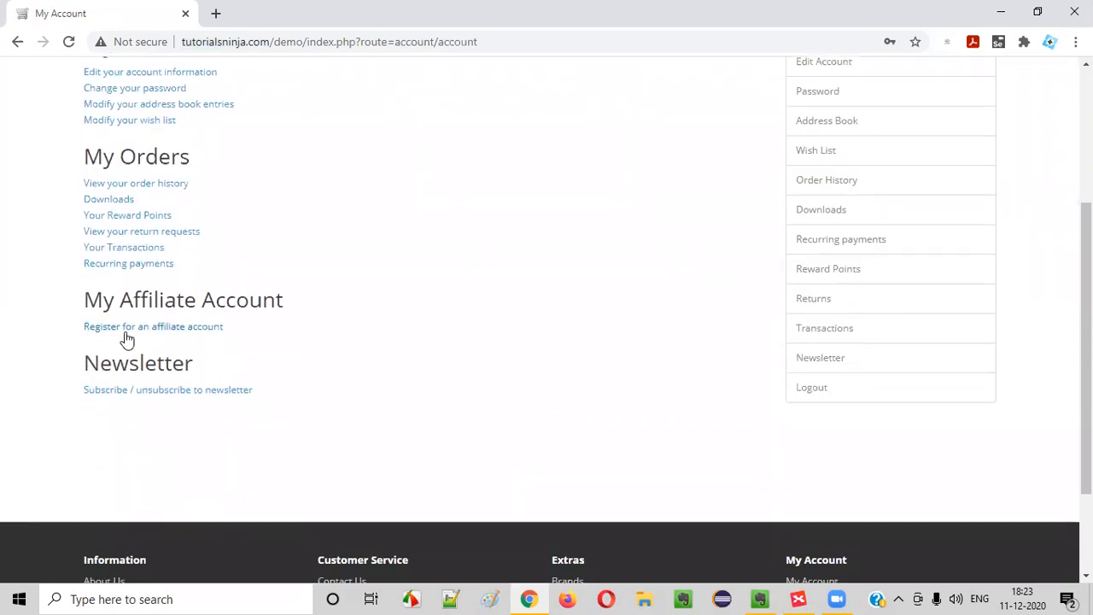
left_click(132, 329)
scroll(328, 300, "down", 1)
scroll(328, 300, "down", 1)
left_click(214, 206)
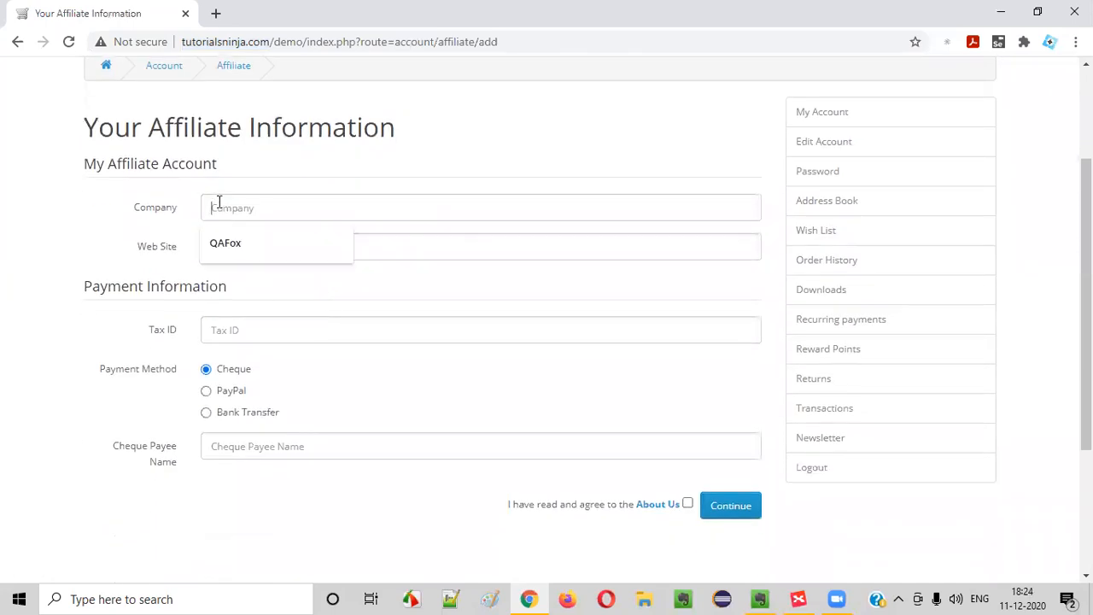
type("abcd")
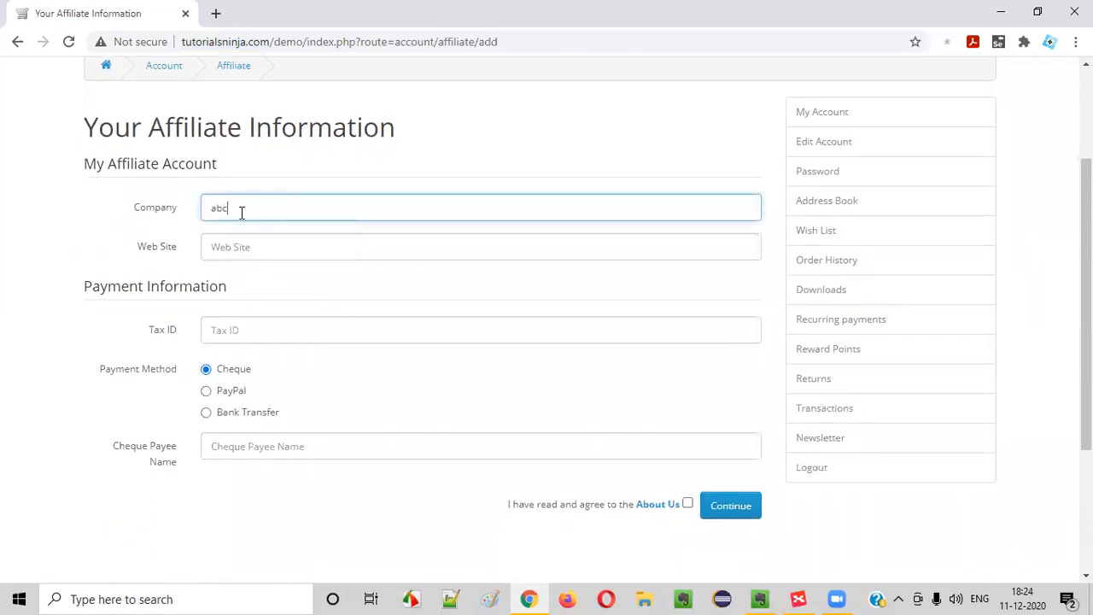
left_click(244, 247)
type("abcd")
left_click(275, 333)
type("1234")
Choose PayPal as payment, fill in the PayPal e-mail, and agree to the About Us terms
left_click(206, 391)
scroll(239, 401, "down", 2)
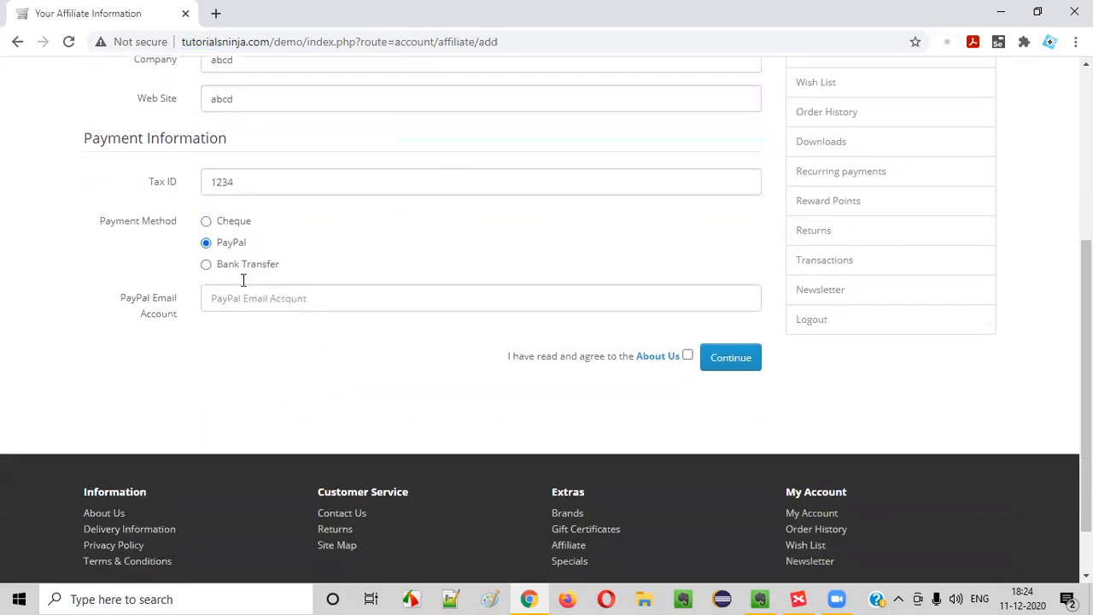
scroll(390, 178, "up", 4)
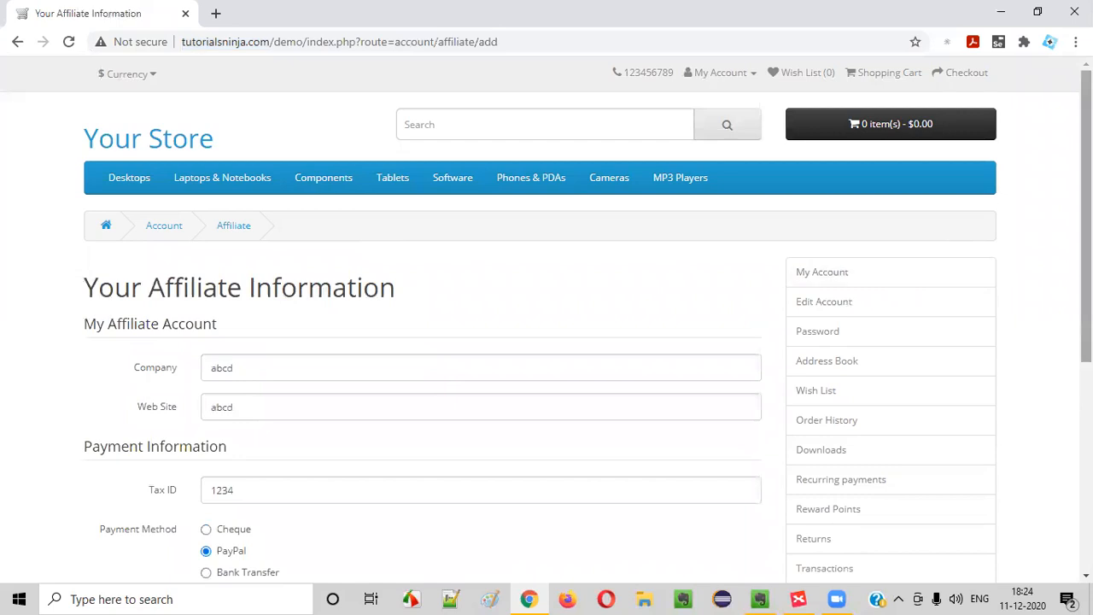
scroll(469, 80, "down", 3)
left_click(249, 369)
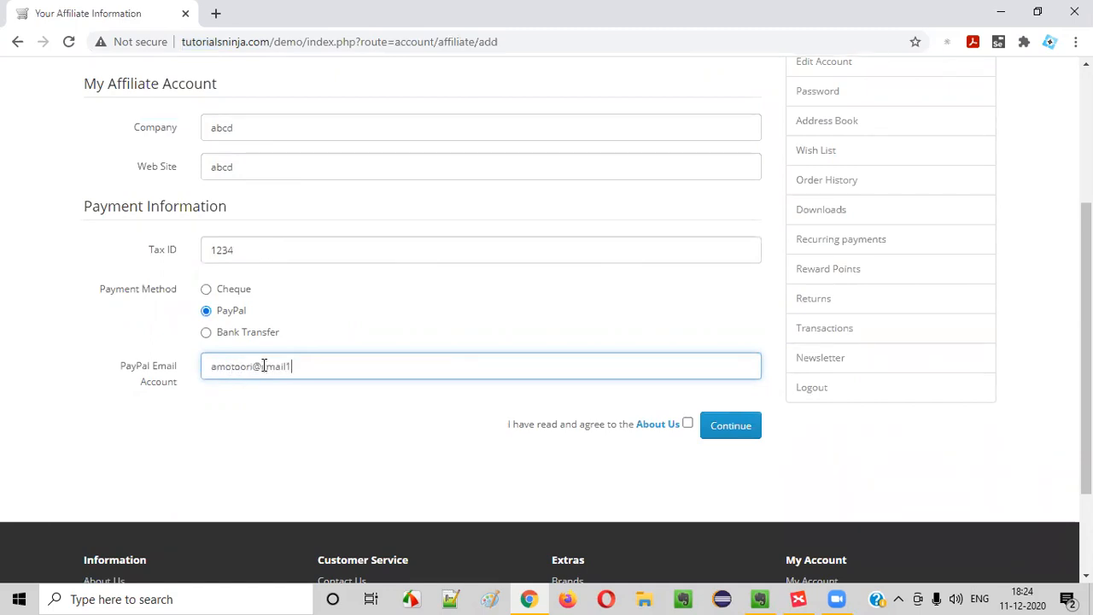
left_click(687, 423)
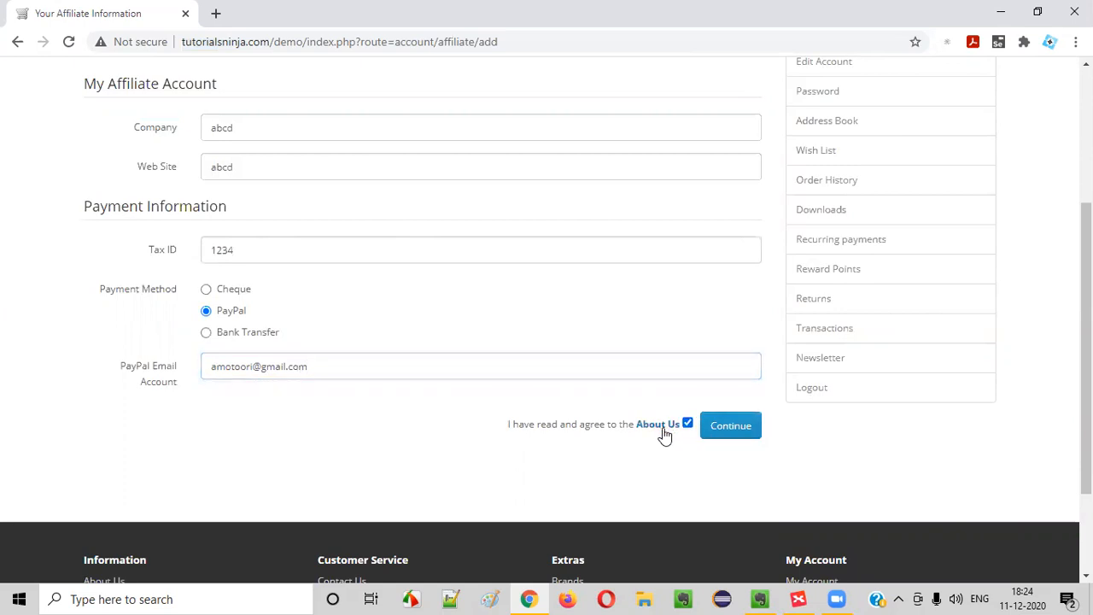
Check the Your Affiliate Information heading before returning to the mind map
scroll(203, 499, "down", 2)
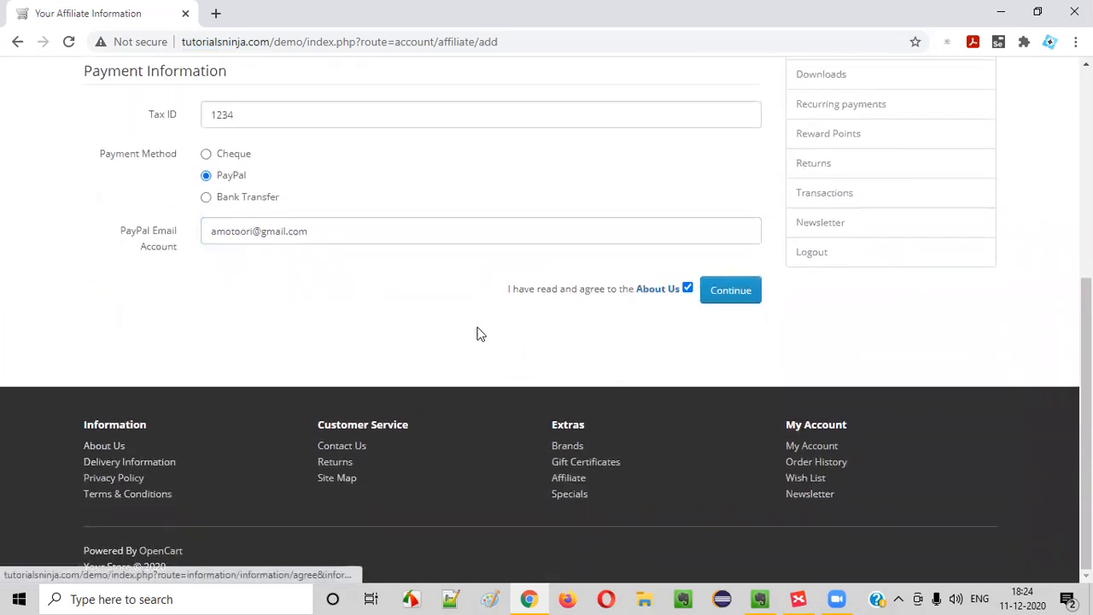
scroll(44, 225, "up", 5)
left_click_drag(97, 287, 436, 287)
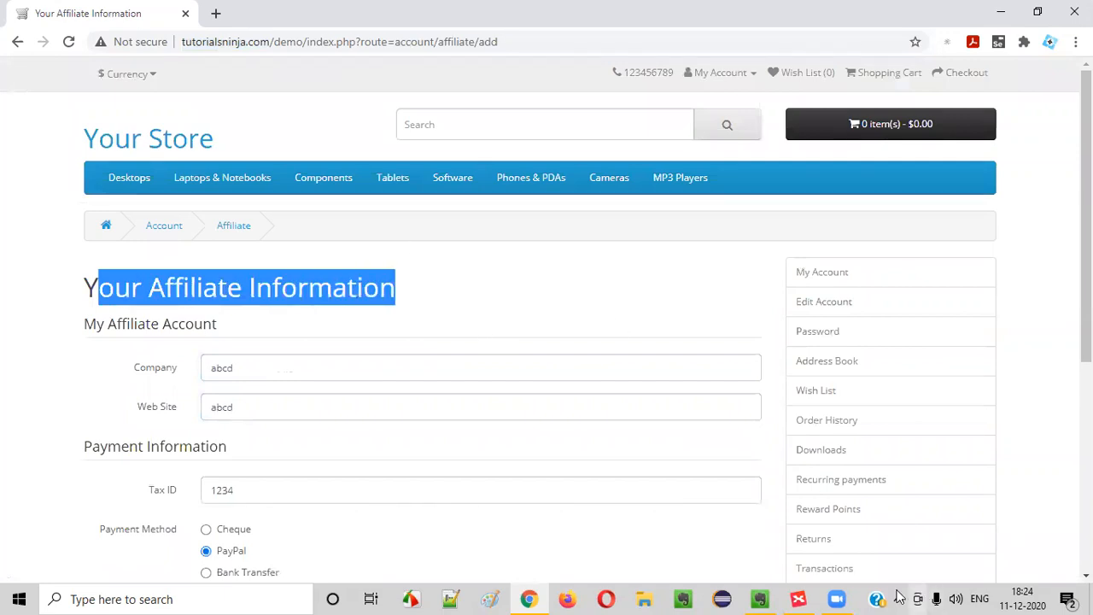
left_click(800, 598)
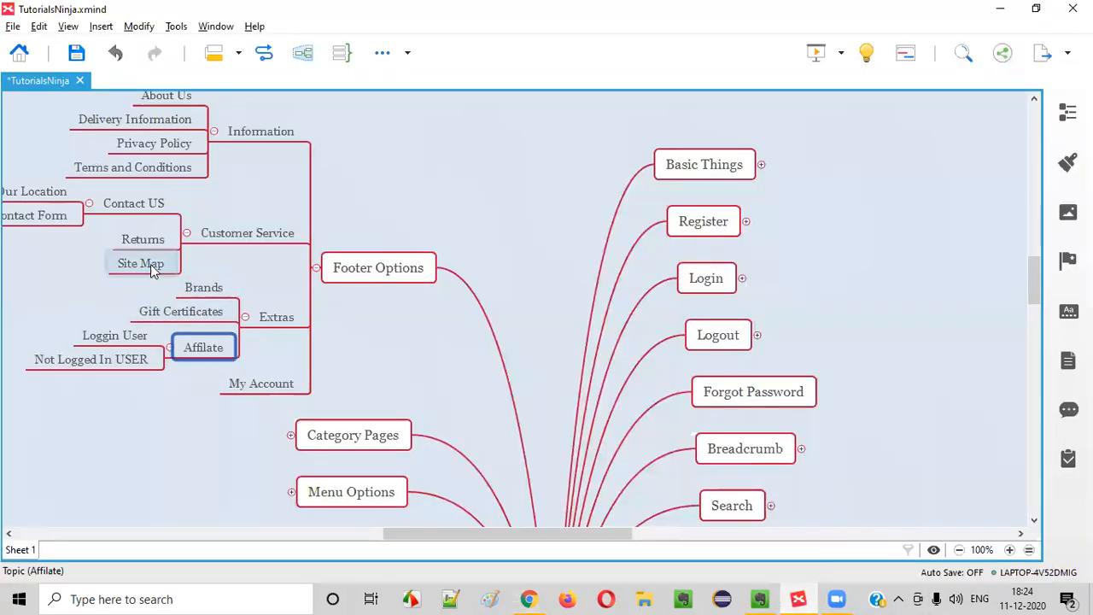
Add a 'Ways to navigate' subtopic under About Us, fixing its spelling
left_click(128, 359)
scroll(156, 346, "up", 3)
left_click(161, 224)
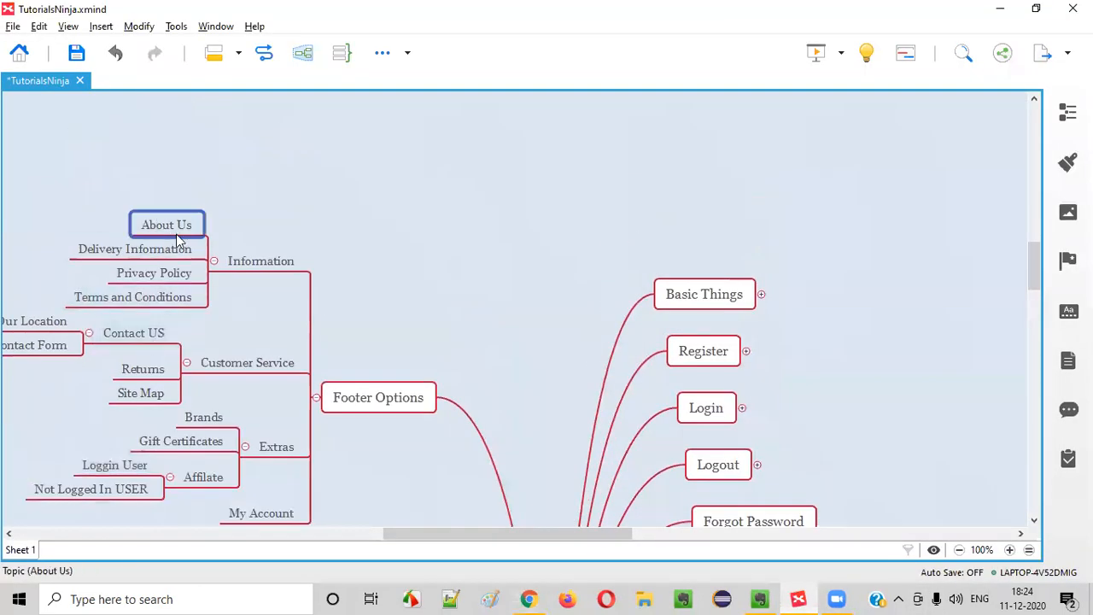
key("Tab")
type("Ways to navigatge")
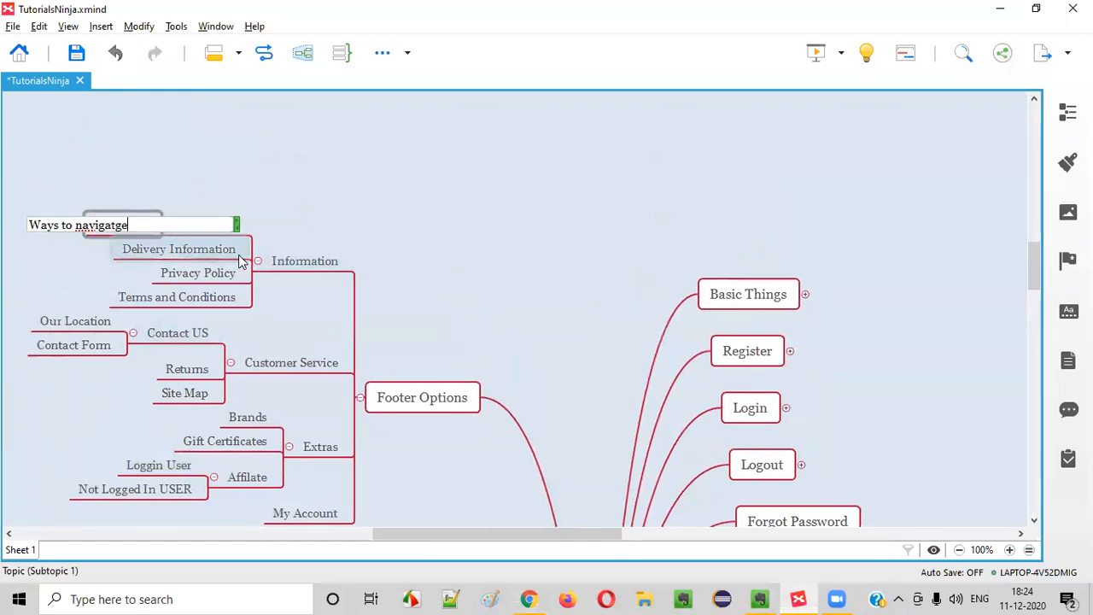
key("Return")
double_click(90, 232)
left_click(121, 226)
key("BackSpace")
key("Return")
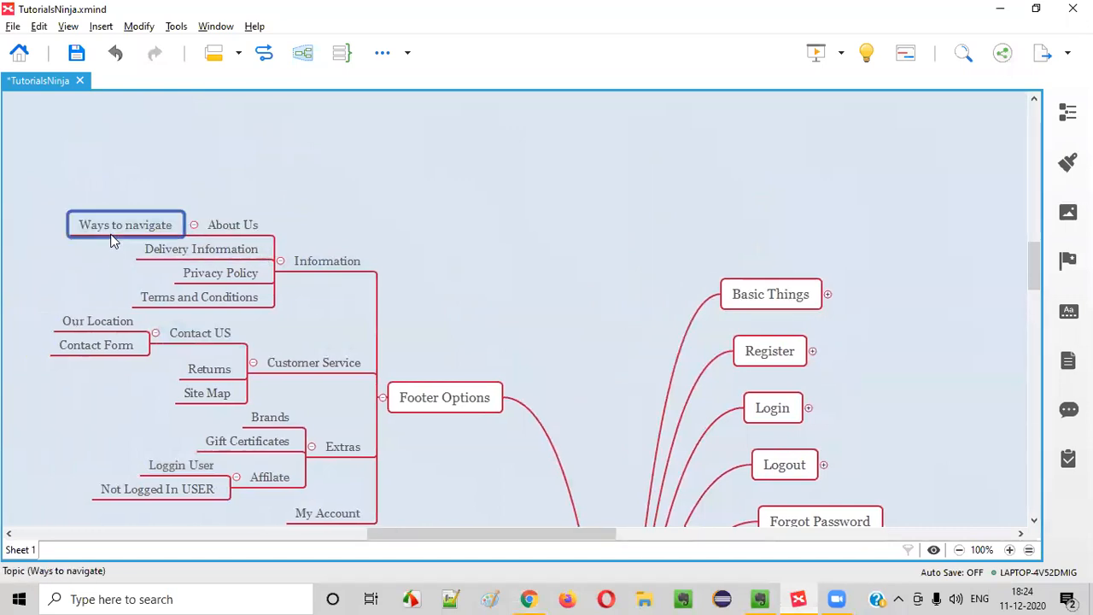
Add the child topic 'Your Affiliate Information page' under Ways to navigate
key("Tab")
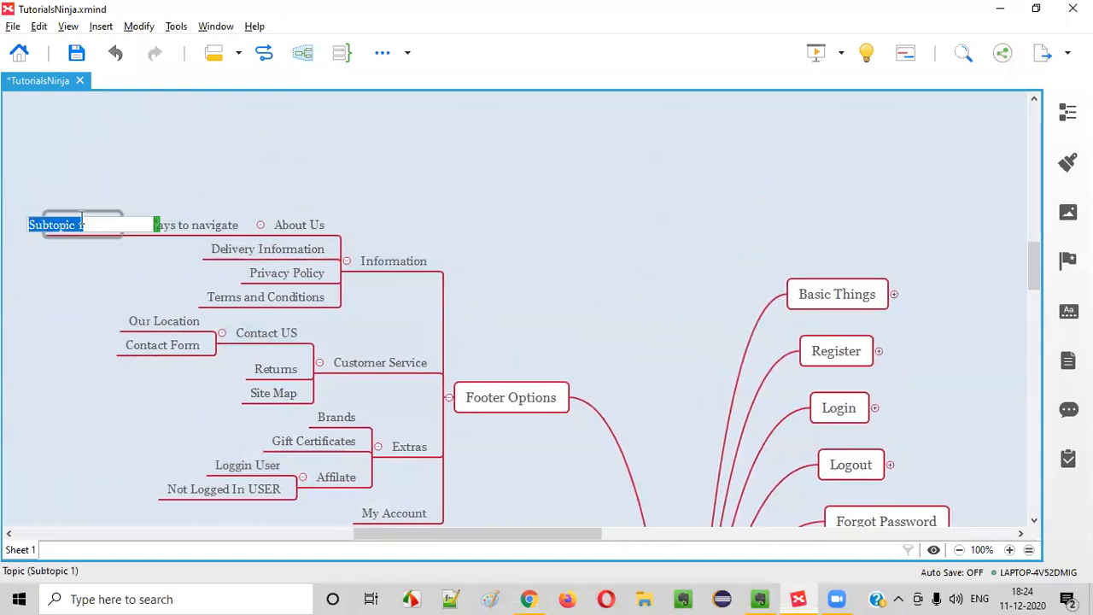
key("alt+Tab")
key("alt+Tab")
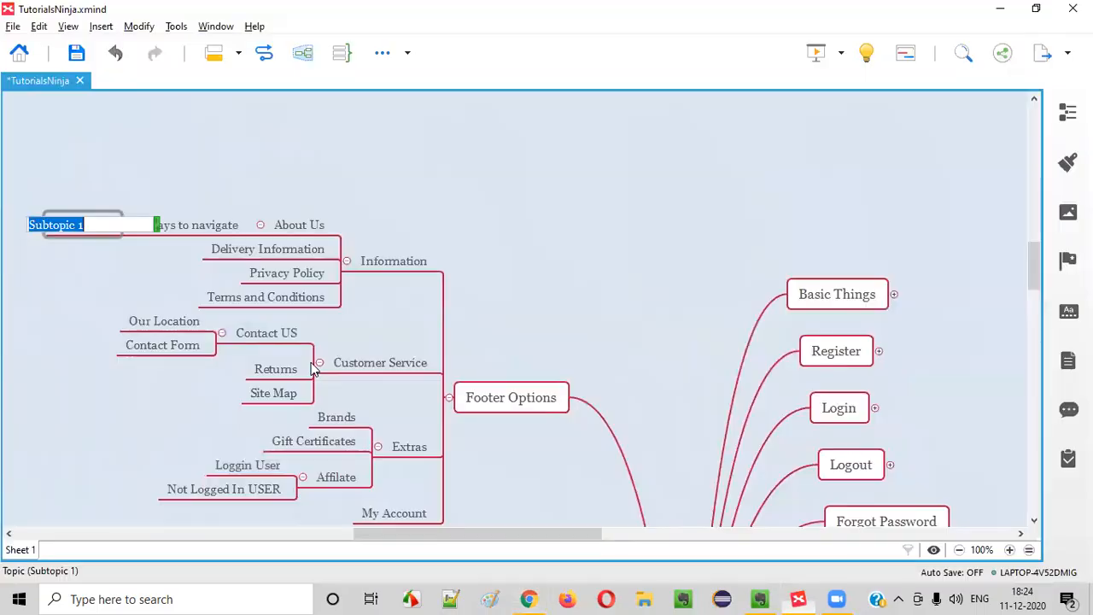
type("Your Affiliate INo")
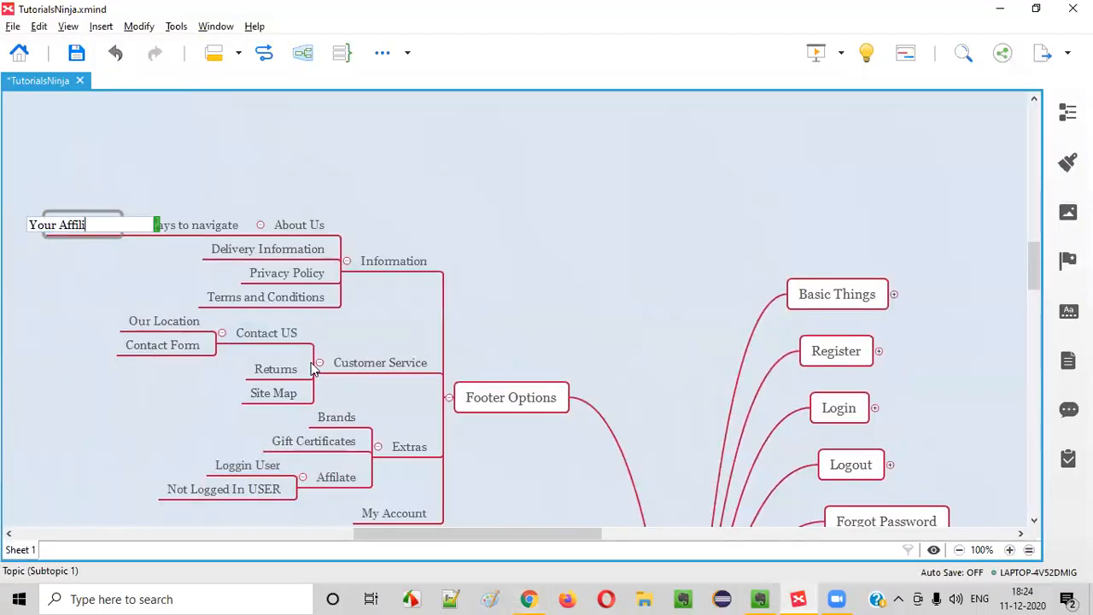
key("BackSpace")
key("BackSpace")
type("nfo")
type("rmatoin")
key("BackSpace")
key("BackSpace")
key("BackSpace")
key("BackSpace")
type("ion ")
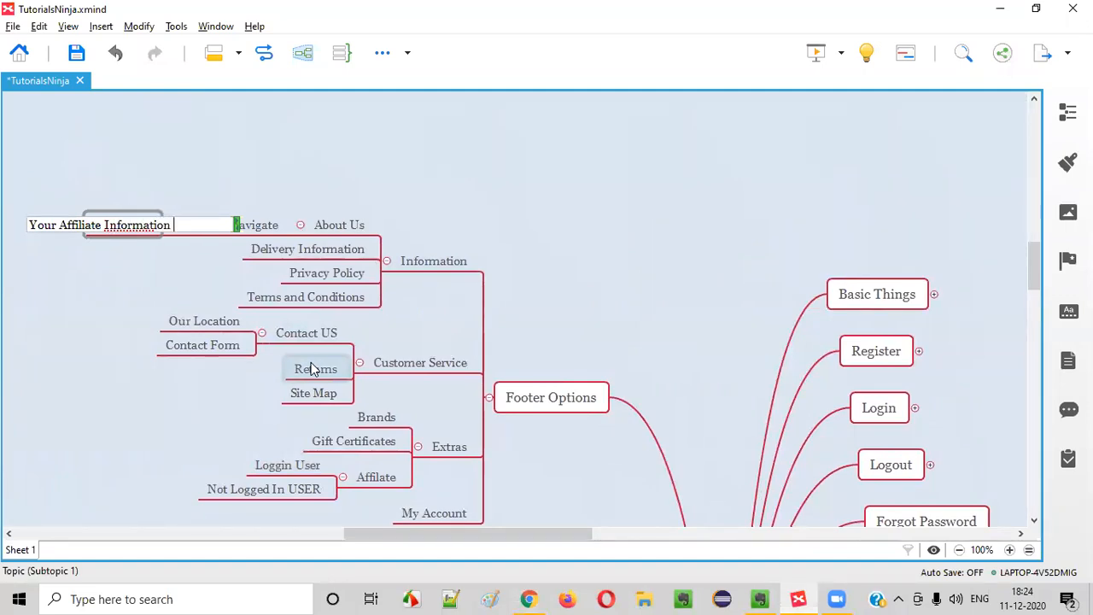
type("page")
key("alt+Tab")
scroll(341, 422, "down", 4)
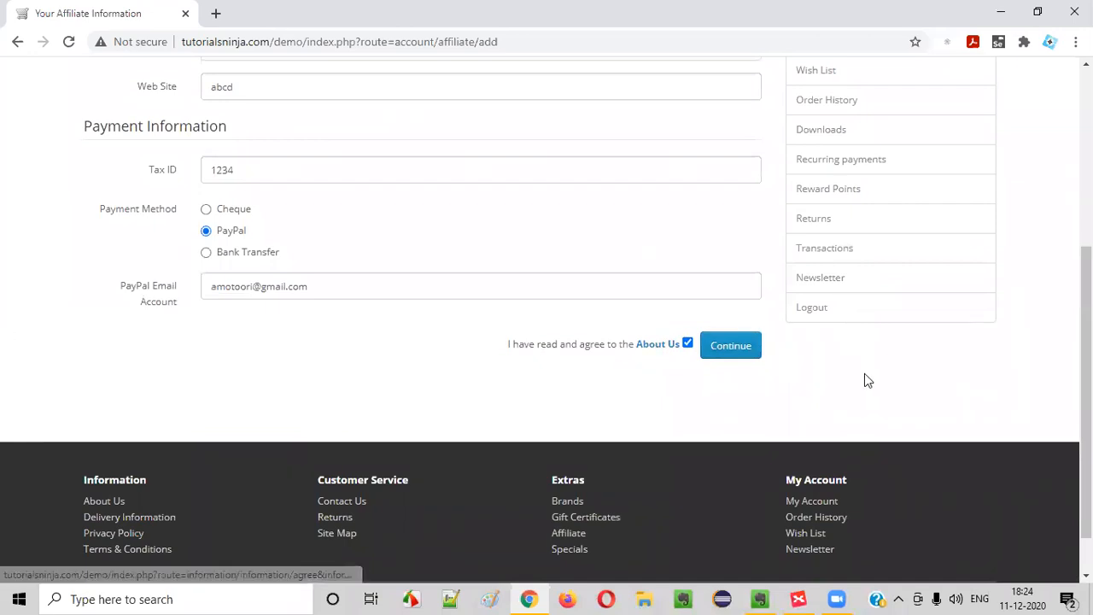
Submit the affiliate form and review the success message and My Affiliate Account section
left_click(733, 350)
left_click_drag(171, 272, 366, 273)
left_click(366, 273)
left_click_drag(203, 270, 441, 285)
scroll(440, 284, "down", 1)
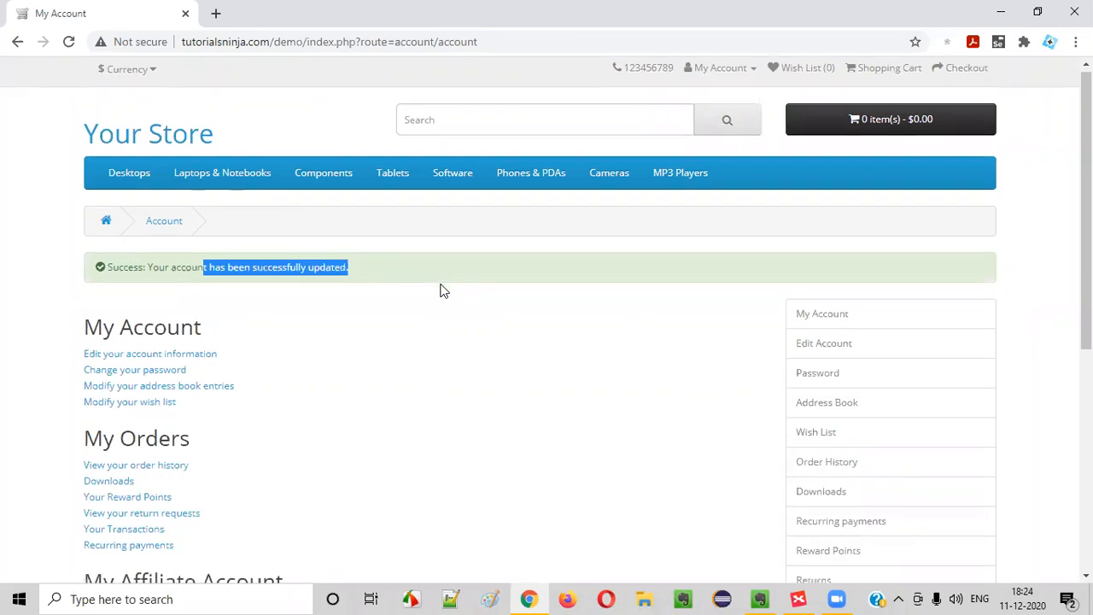
scroll(440, 291, "down", 3)
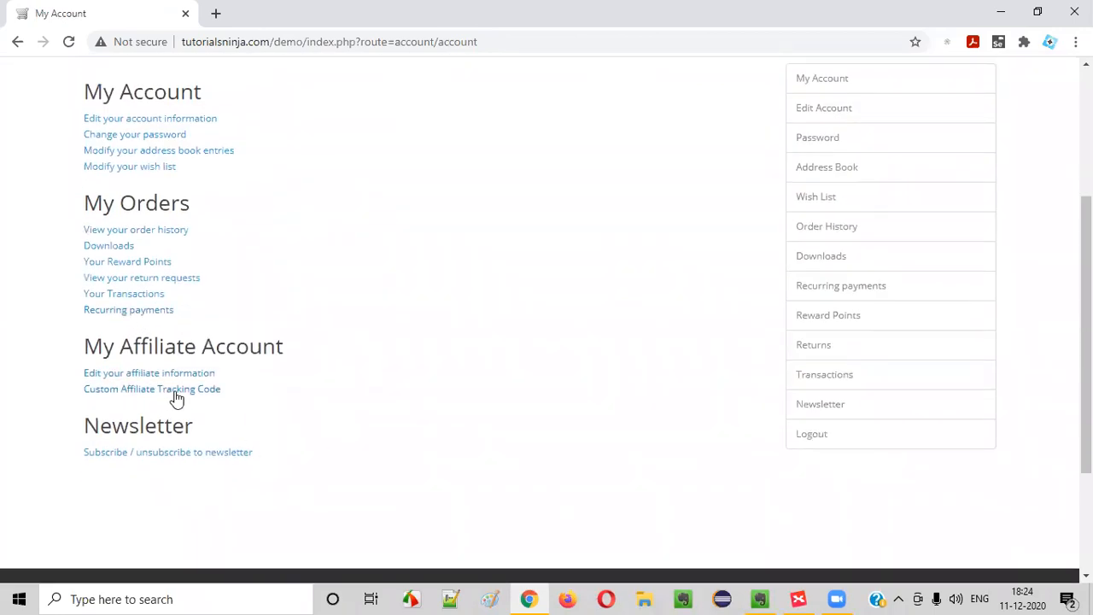
left_click_drag(103, 348, 355, 345)
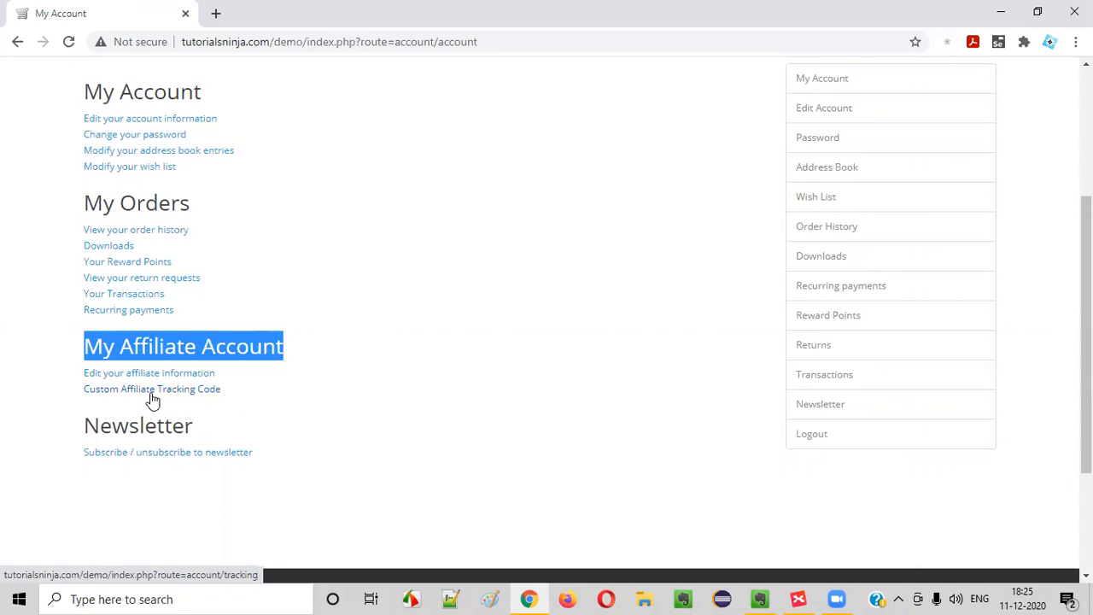
Generate a tracking link for HP LP3065 on the tracking code page and copy it
left_click(153, 394)
double_click(386, 359)
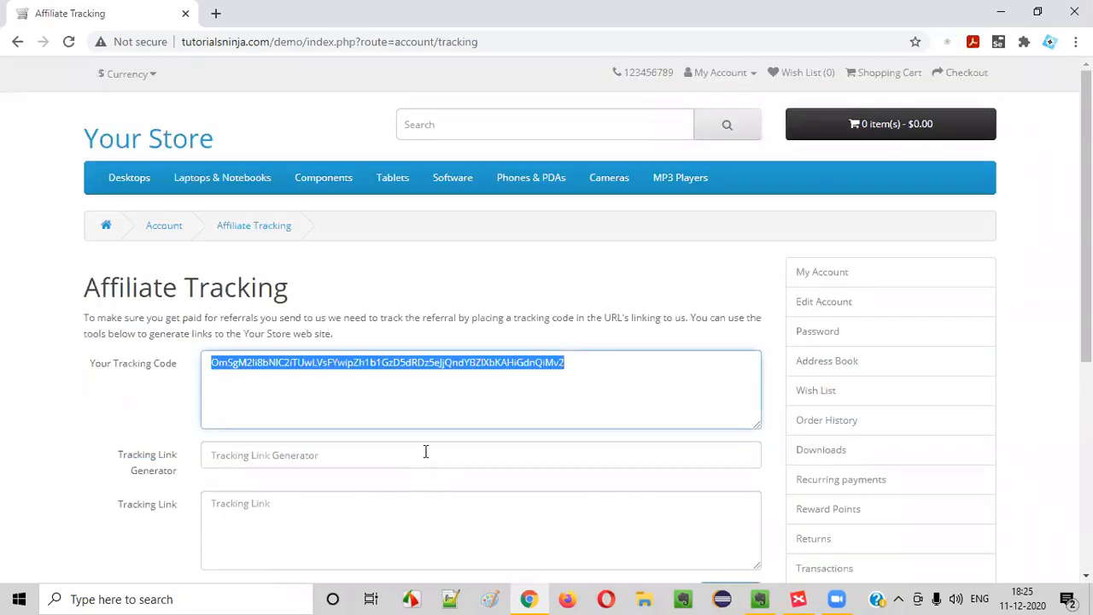
scroll(425, 450, "down", 2)
left_click(301, 357)
left_click(287, 299)
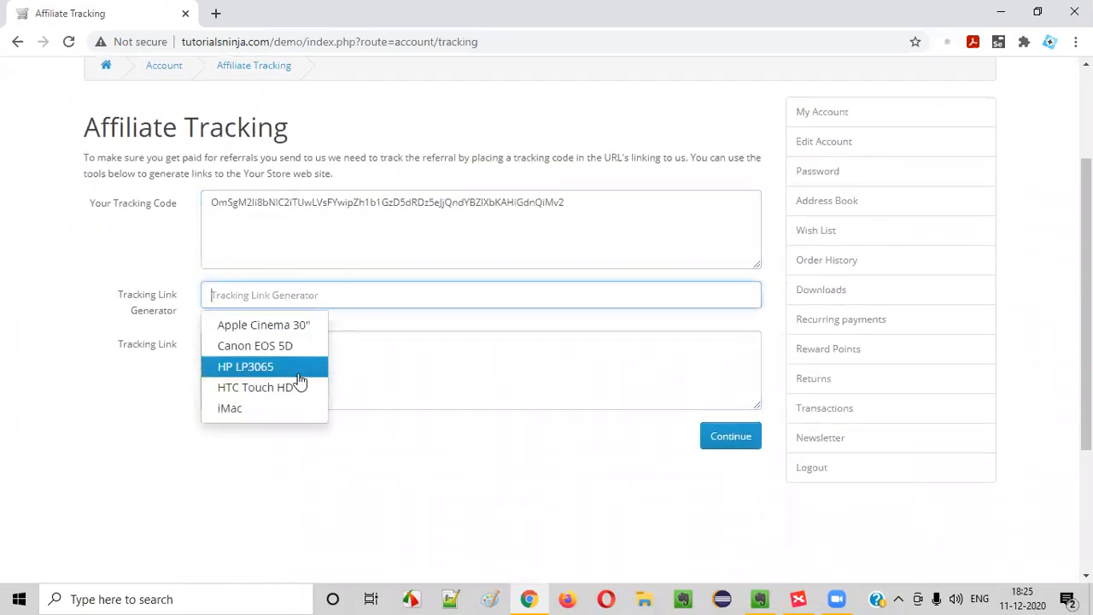
left_click(295, 367)
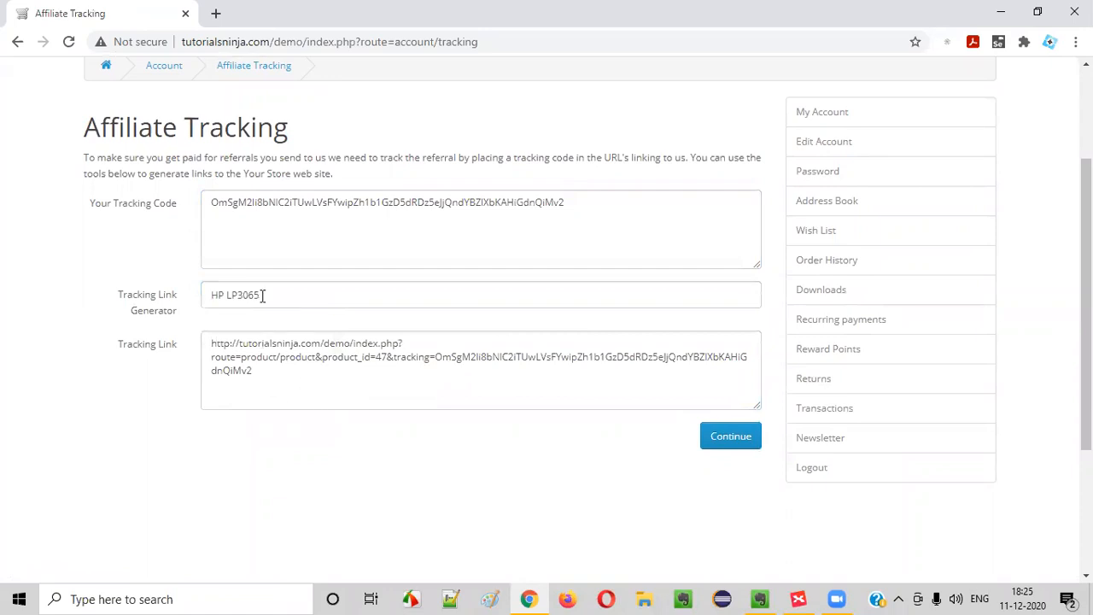
left_click(293, 391)
left_click_drag(293, 390, 152, 340)
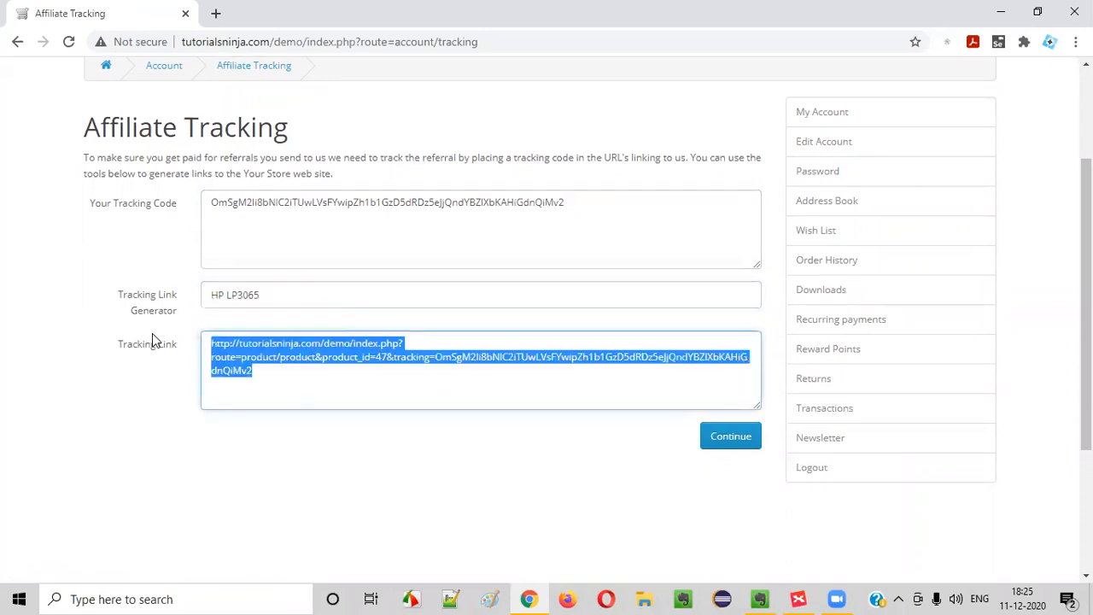
right_click(256, 350)
left_click(305, 138)
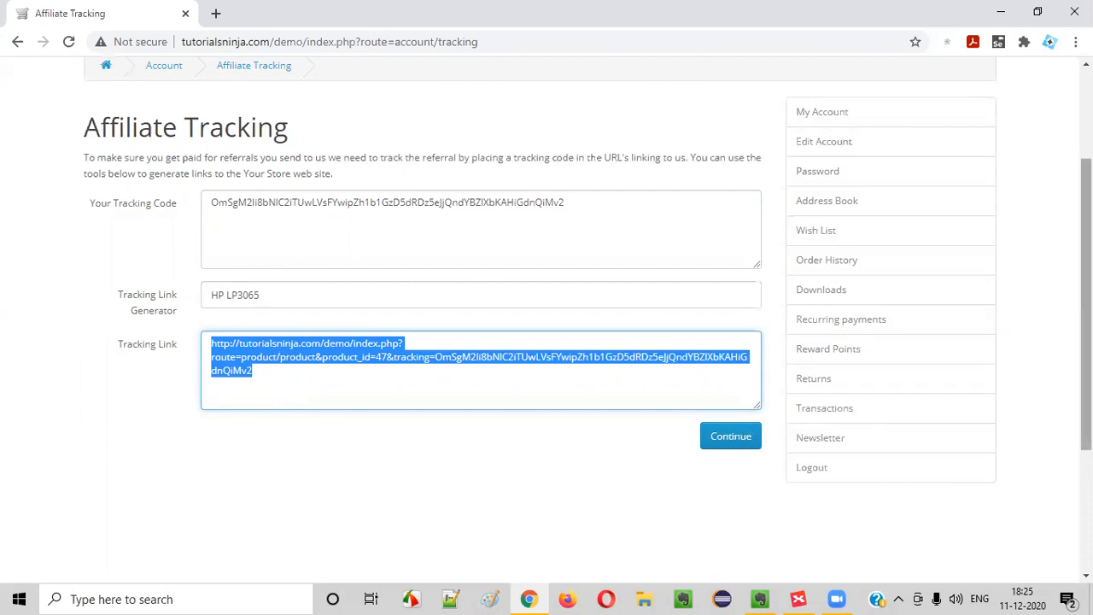
Compare the tracking code with the matching part of the generated tracking link
scroll(12, 300, "up", 2)
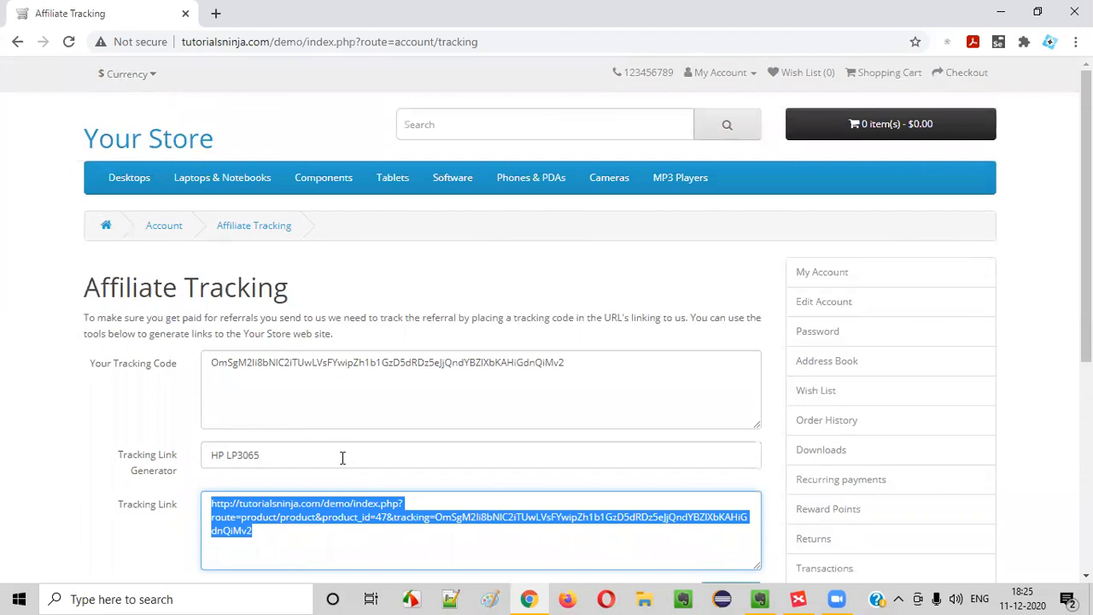
scroll(342, 458, "down", 2)
left_click_drag(233, 205, 579, 193)
left_click_drag(457, 357, 570, 389)
left_click(597, 398)
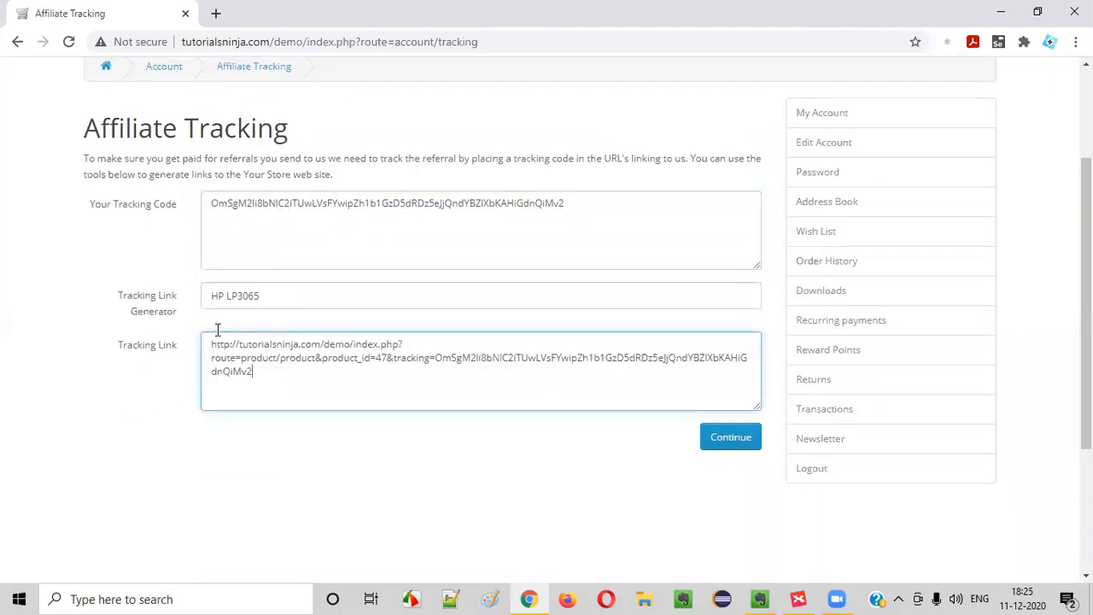
scroll(217, 327, "up", 2)
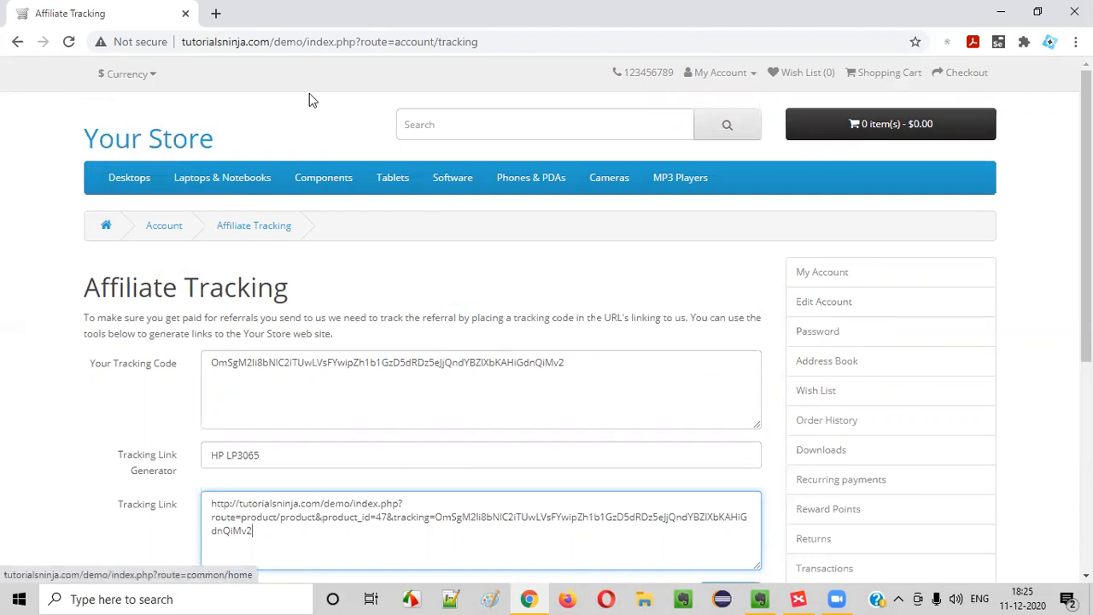
scroll(334, 339, "down", 3)
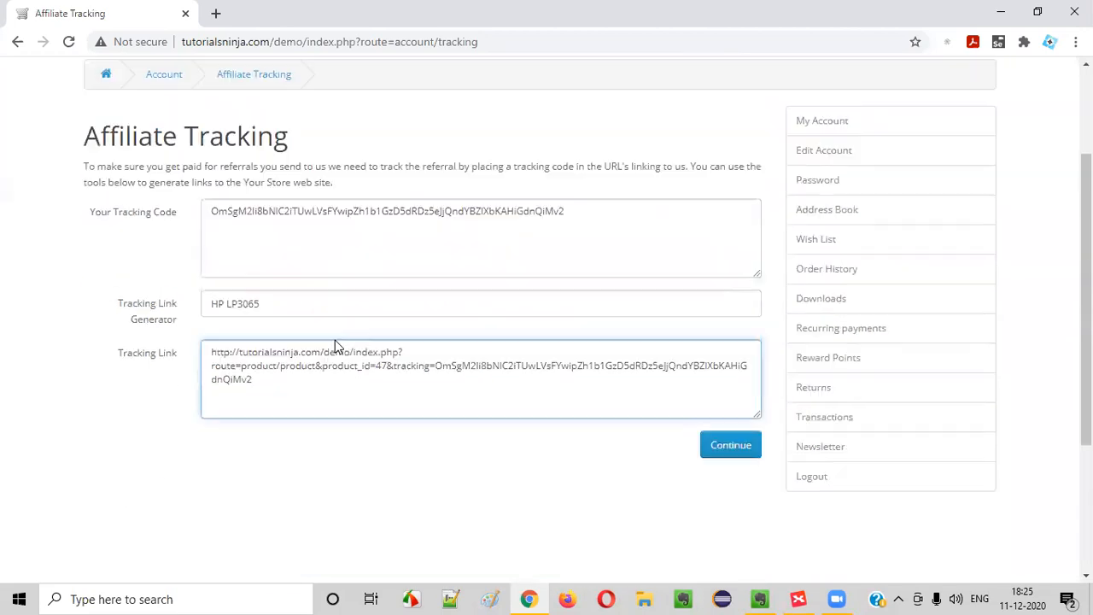
scroll(334, 340, "up", 3)
Open the affiliate information edit page from My Account, look it over, and return to My Account
left_click(163, 224)
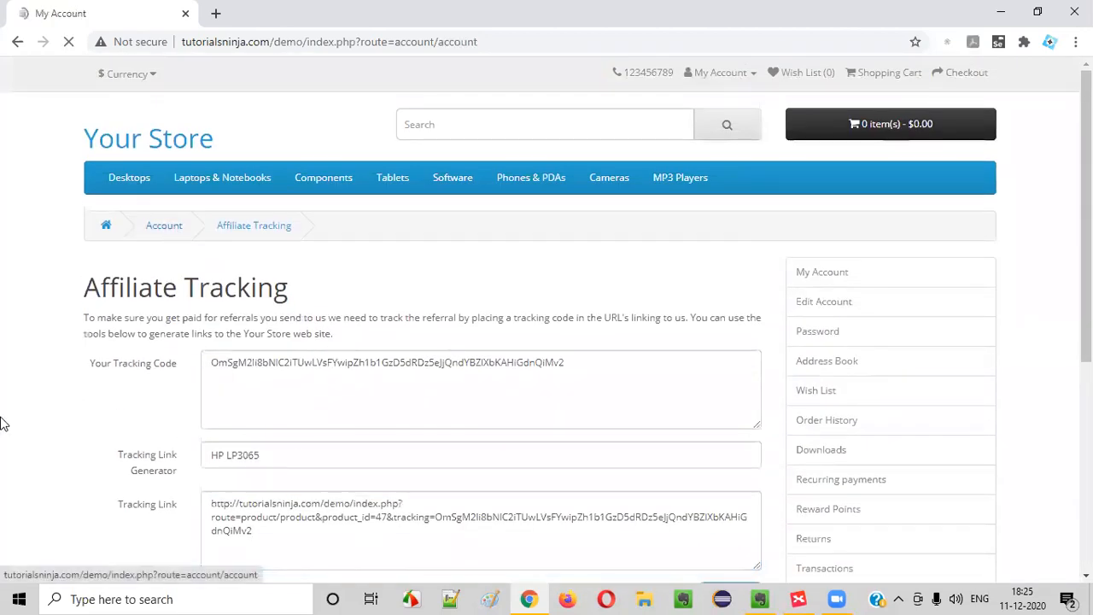
scroll(342, 354, "down", 4)
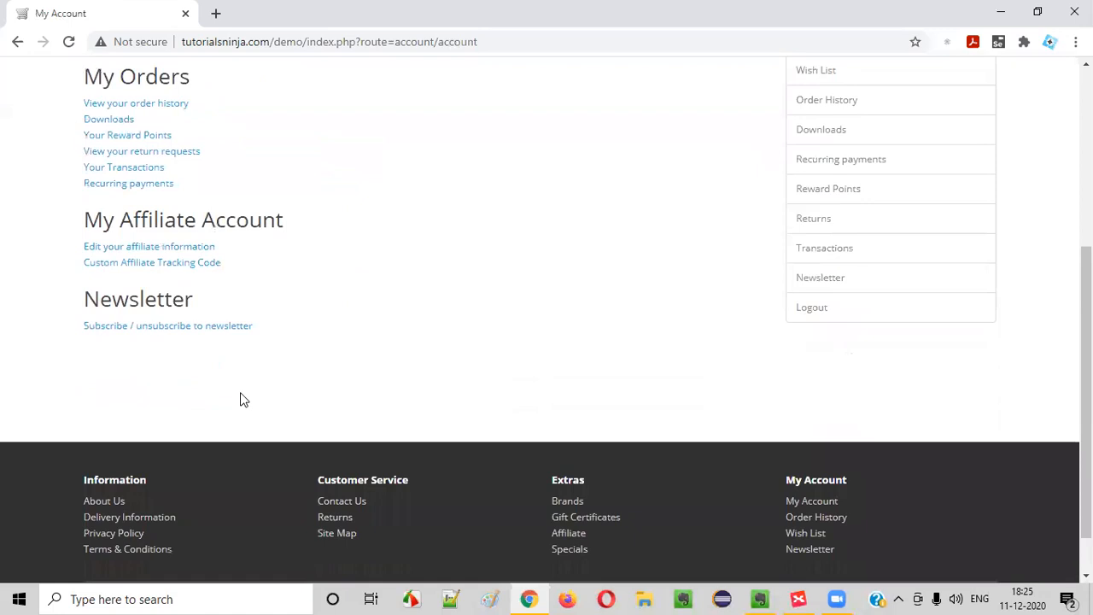
left_click(177, 247)
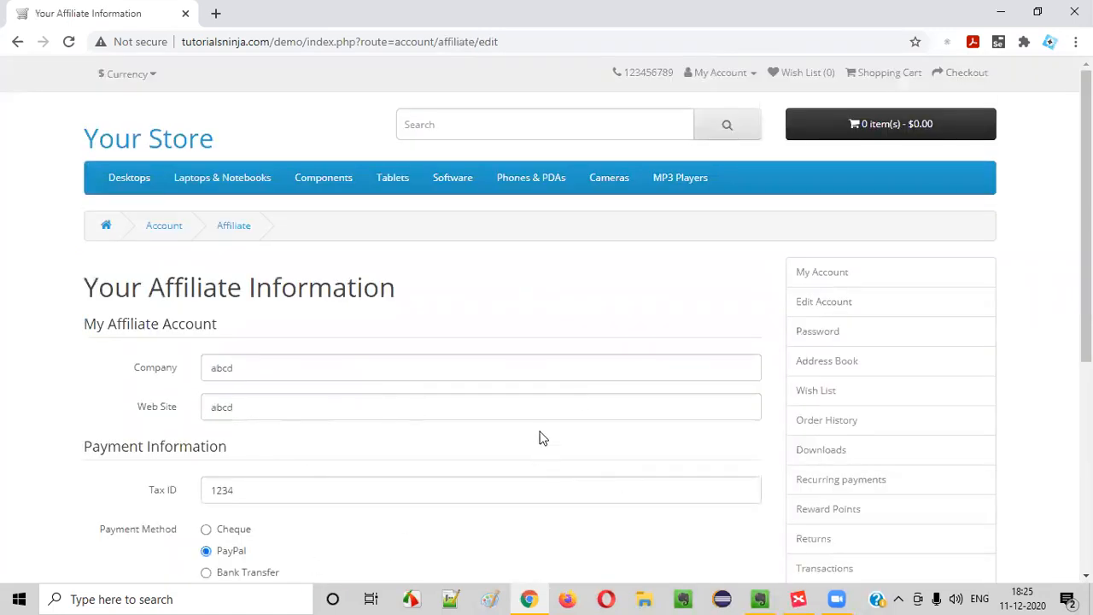
scroll(520, 398, "down", 4)
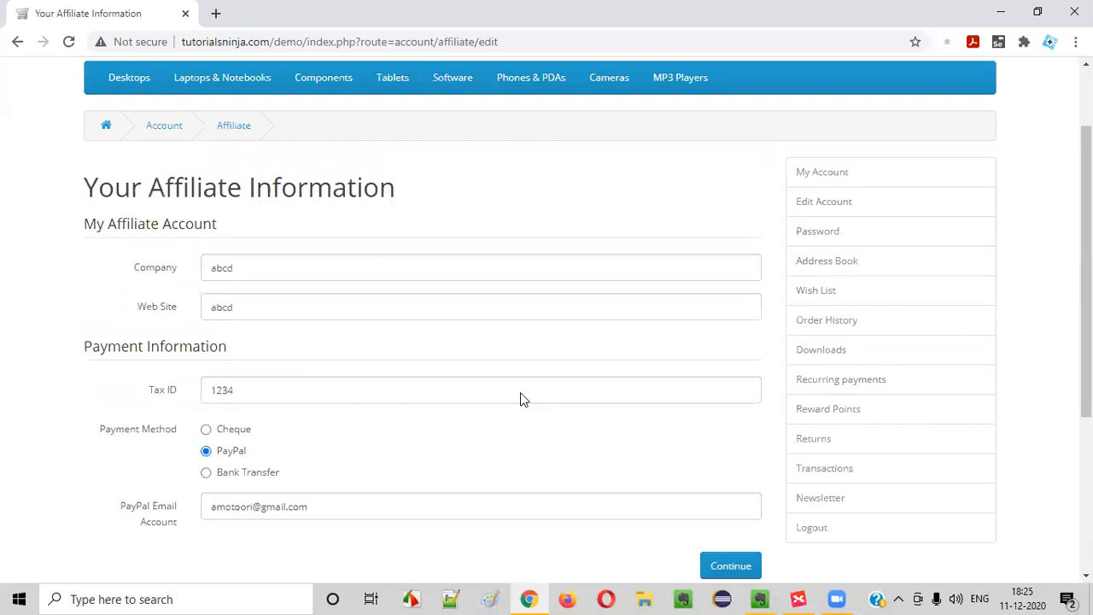
scroll(720, 452, "up", 2)
scroll(197, 461, "up", 3)
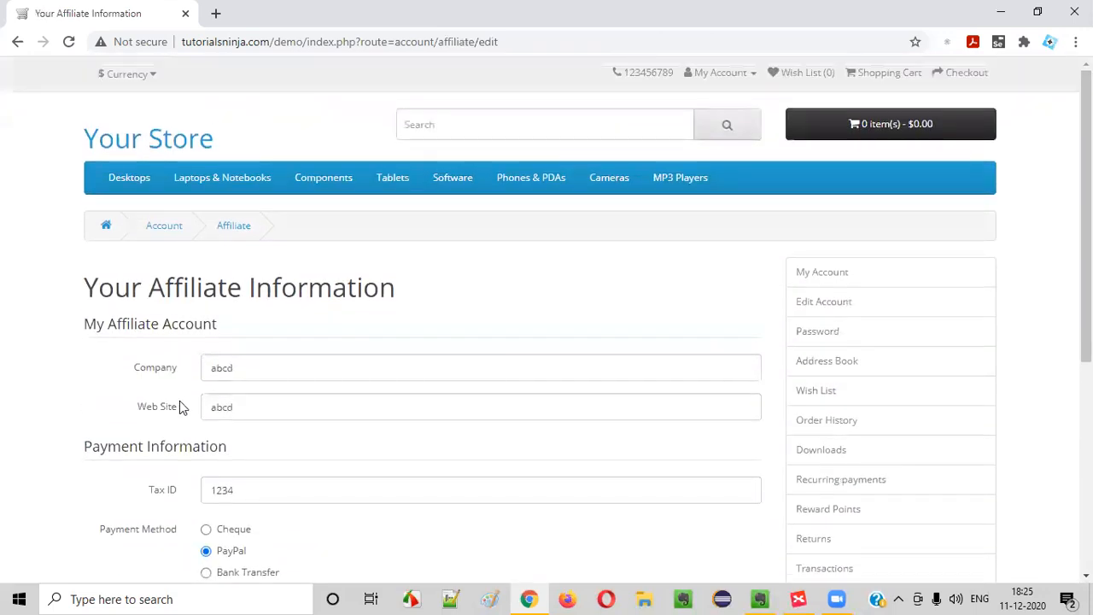
left_click(163, 228)
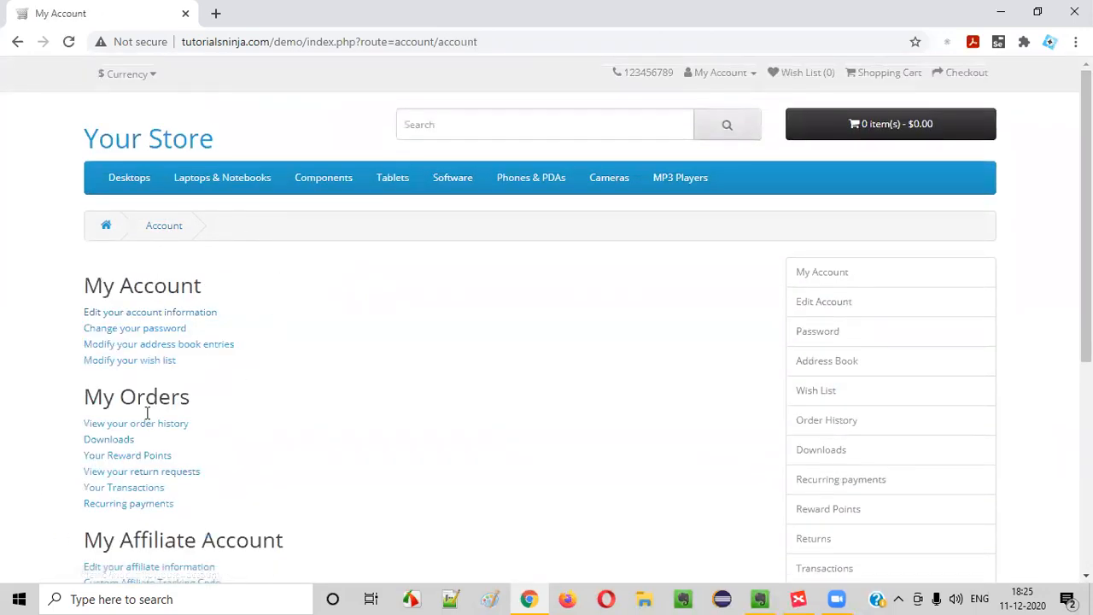
scroll(149, 401, "down", 3)
scroll(351, 445, "up", 3)
scroll(351, 444, "down", 5)
scroll(571, 481, "up", 5)
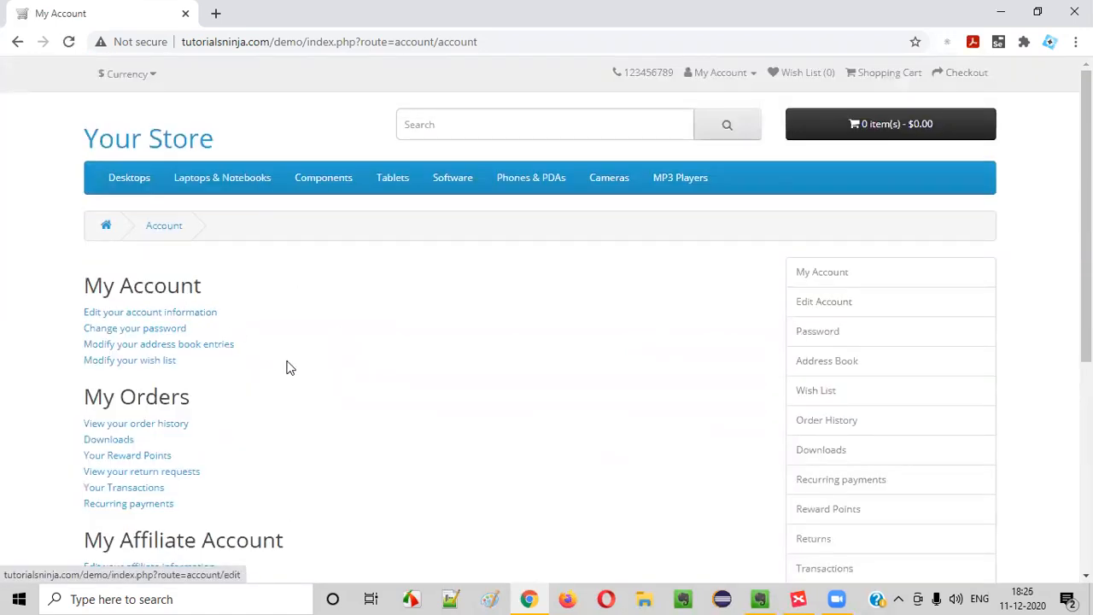
scroll(289, 367, "down", 5)
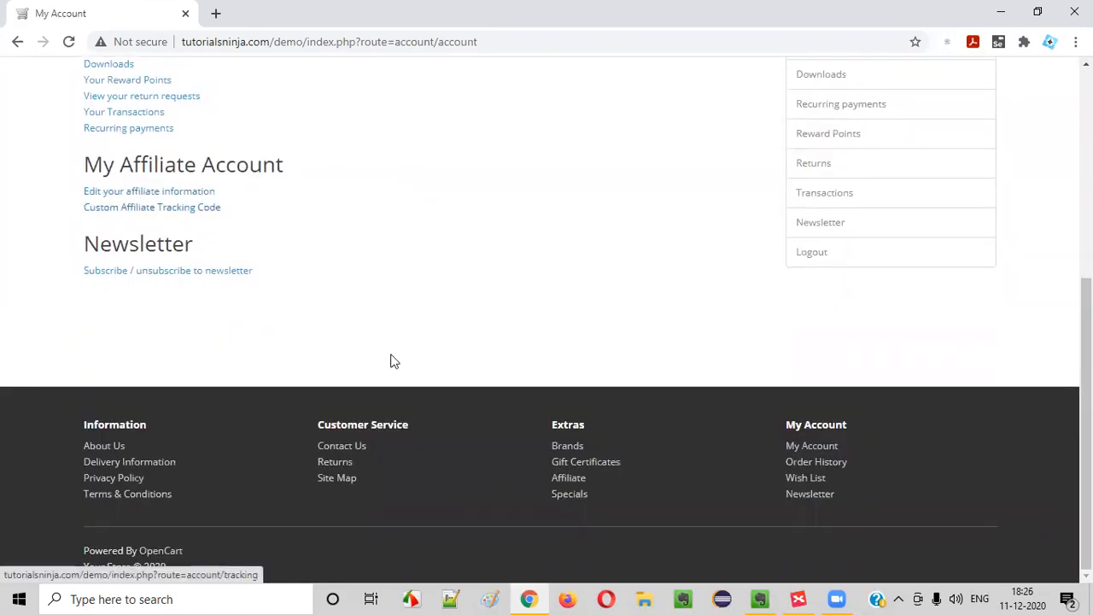
Follow the footer Affiliate link to the affiliate information page, then go back to My Account
left_click(572, 484)
scroll(333, 461, "down", 3)
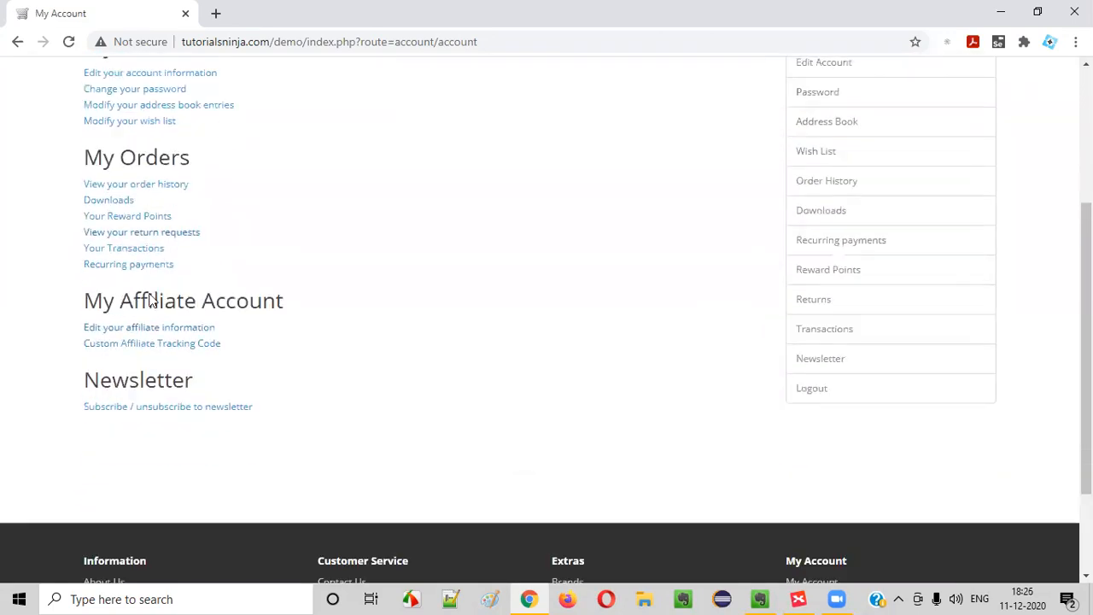
left_click(117, 336)
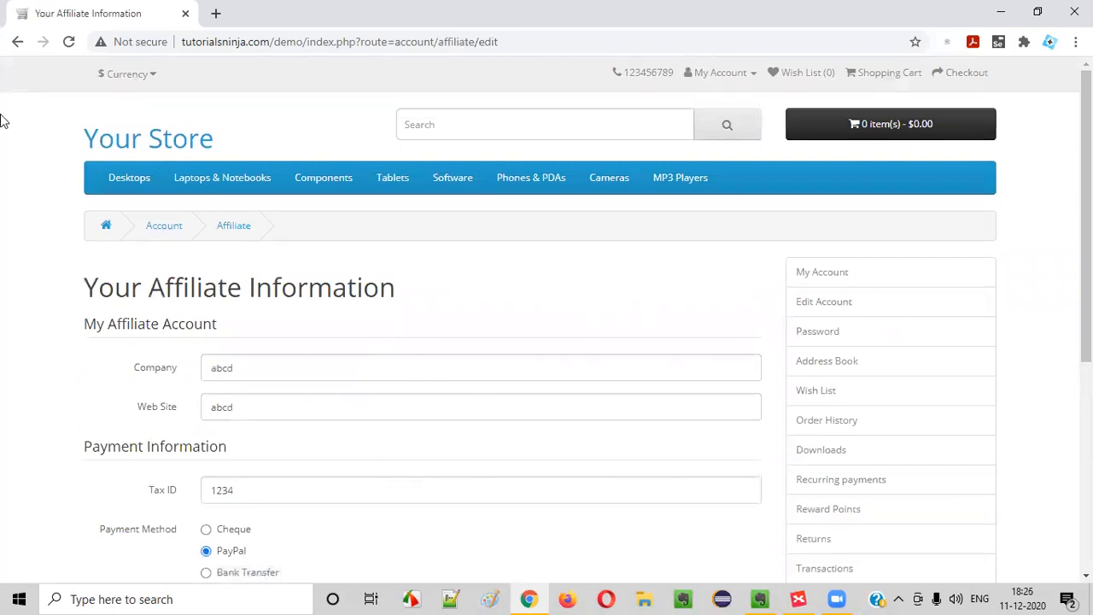
left_click(18, 41)
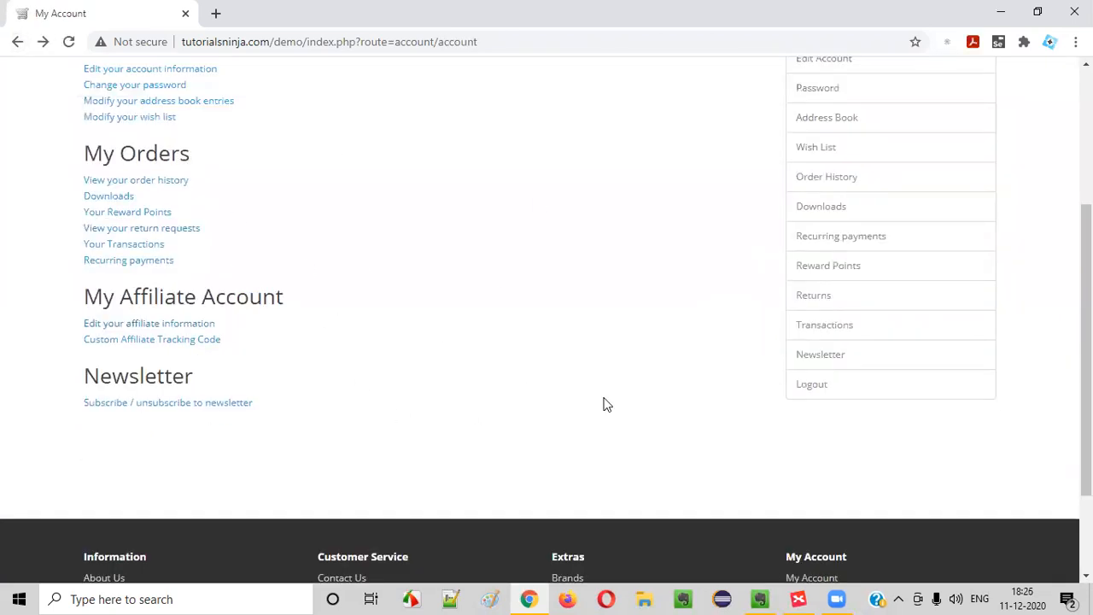
scroll(604, 402, "down", 2)
scroll(596, 398, "up", 3)
scroll(586, 485, "down", 3)
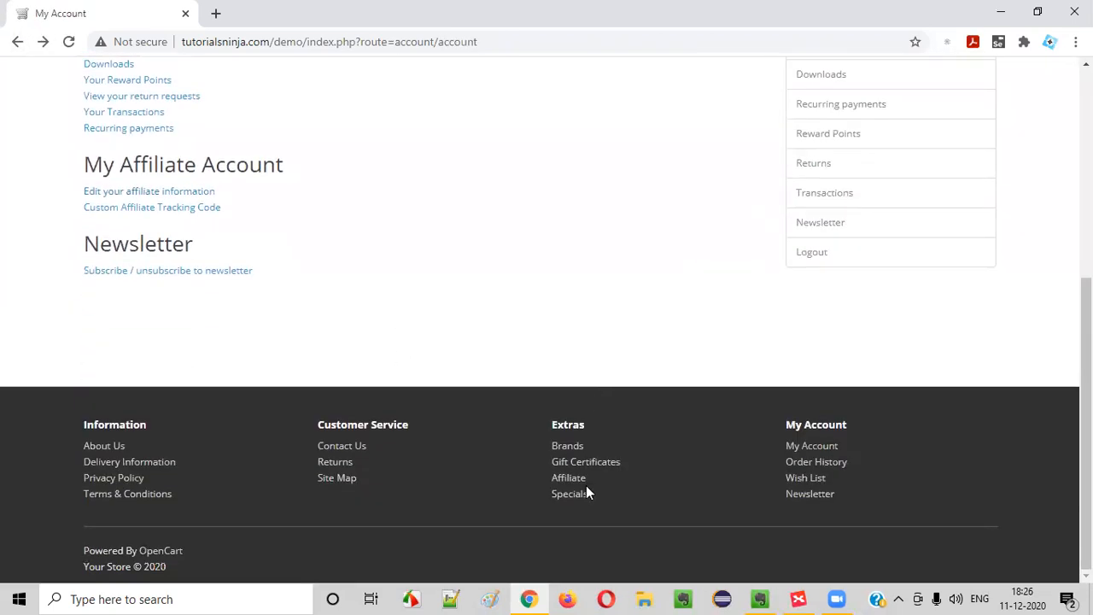
Open the footer Specials link to view the Special Offers page and its discounted products
left_click(571, 495)
scroll(442, 390, "down", 3)
scroll(441, 391, "up", 2)
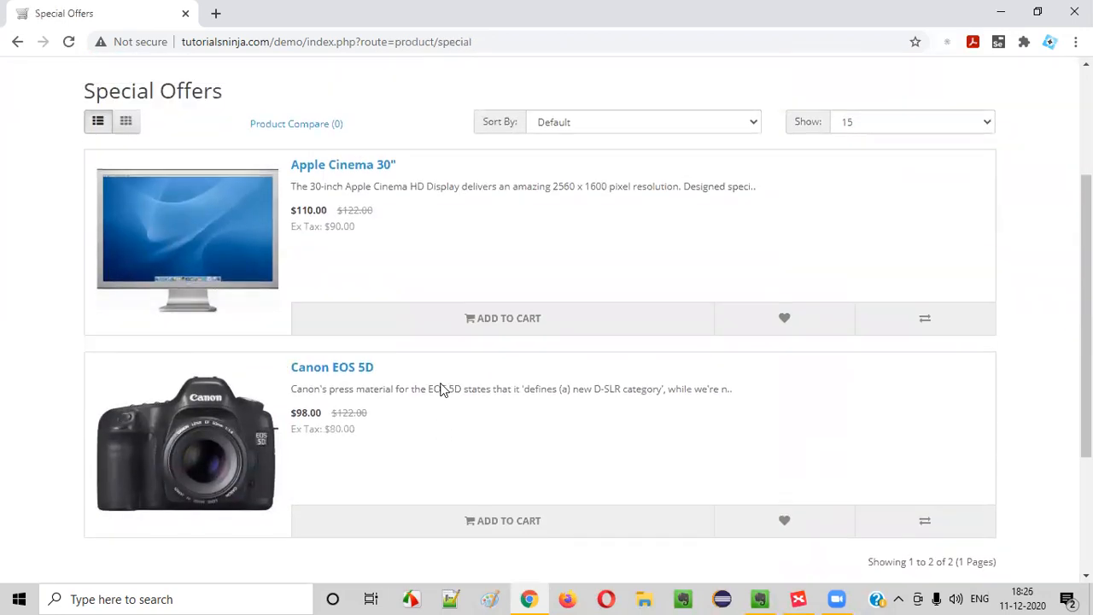
left_click_drag(110, 205, 256, 198)
scroll(647, 427, "down", 4)
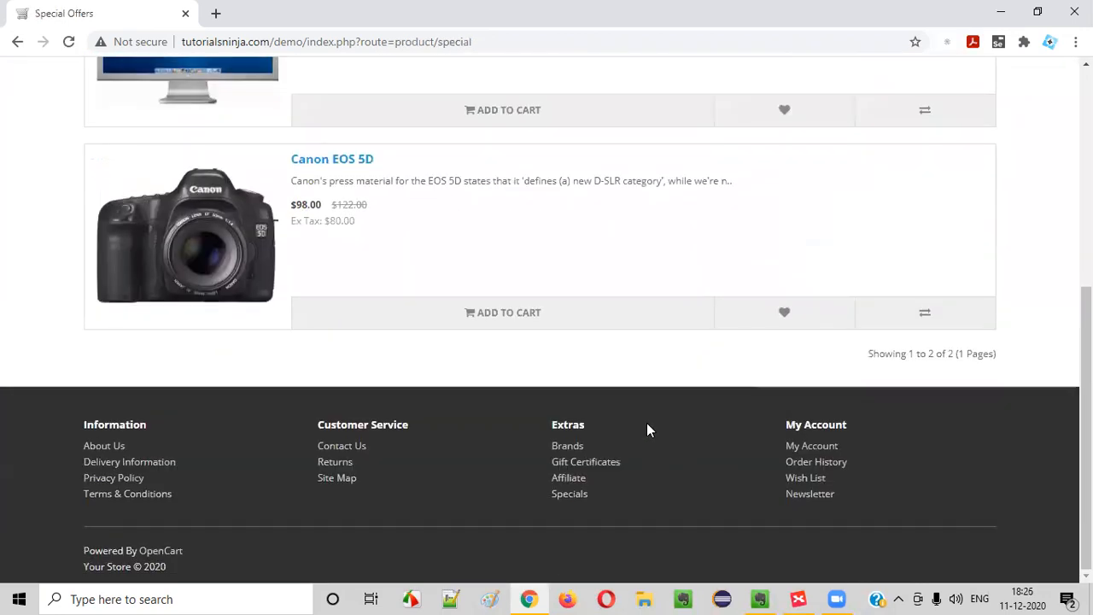
scroll(512, 402, "up", 5)
Add a 'Special Offers' topic below Affilate in the map's Extras branch
left_click(798, 599)
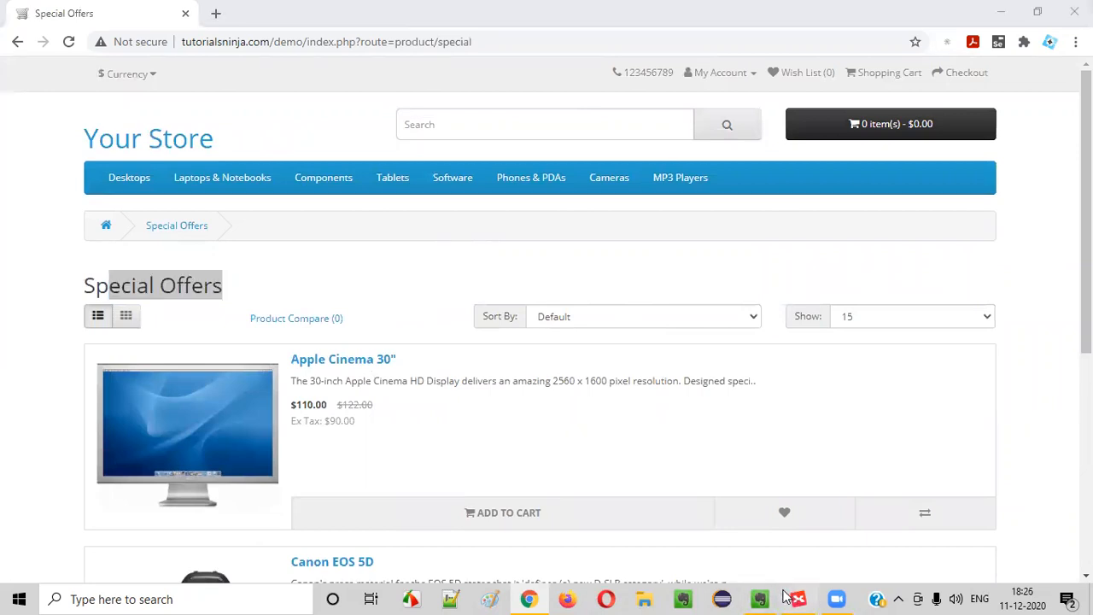
scroll(401, 333, "down", 5)
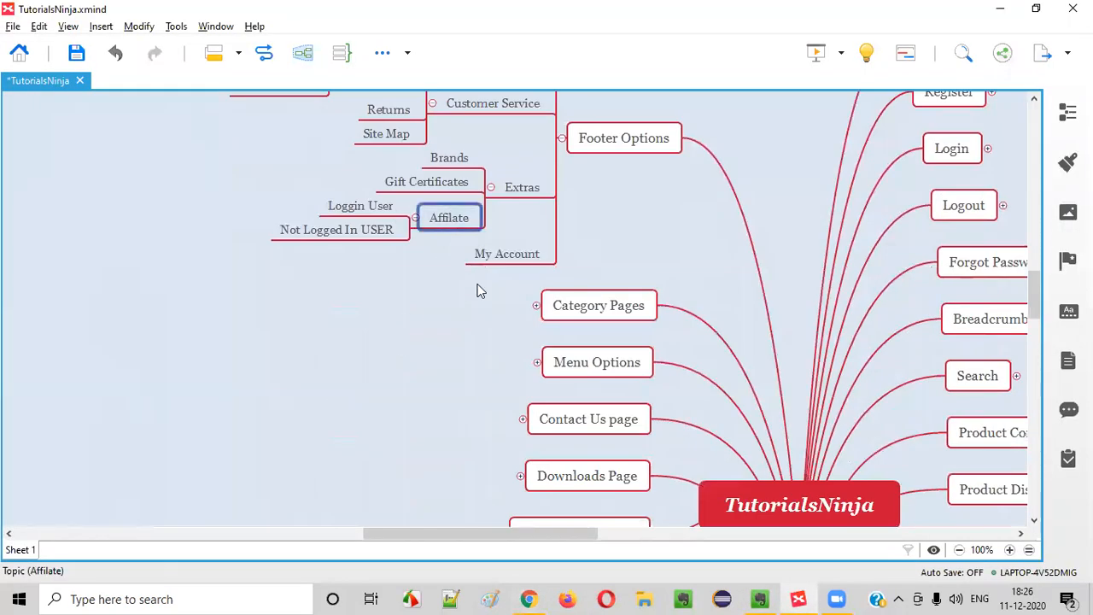
key("Return")
type("SP")
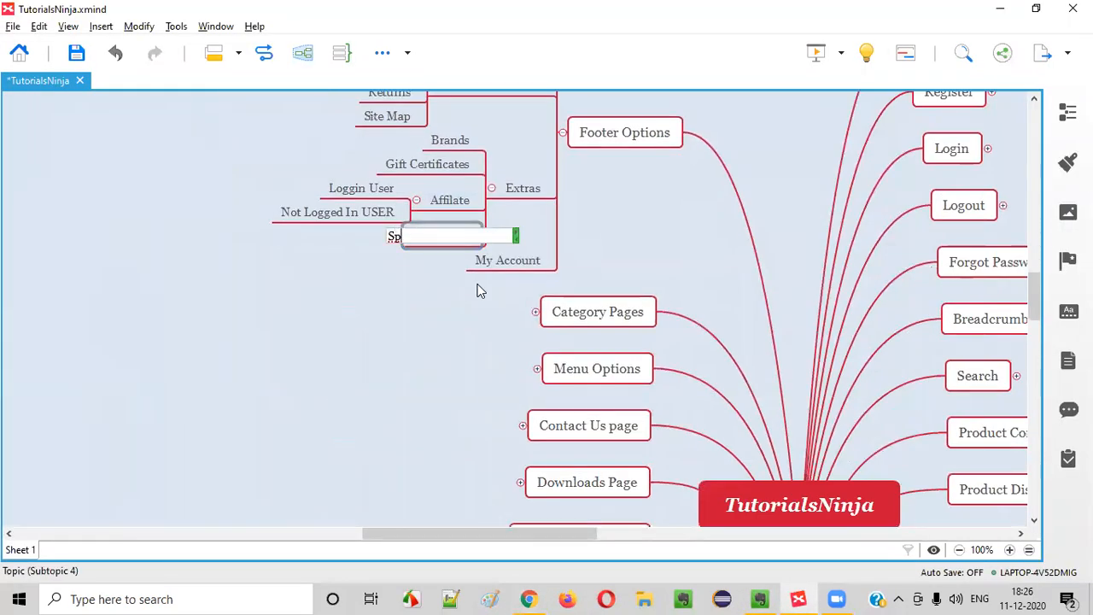
type("ecial Offers")
key("Return")
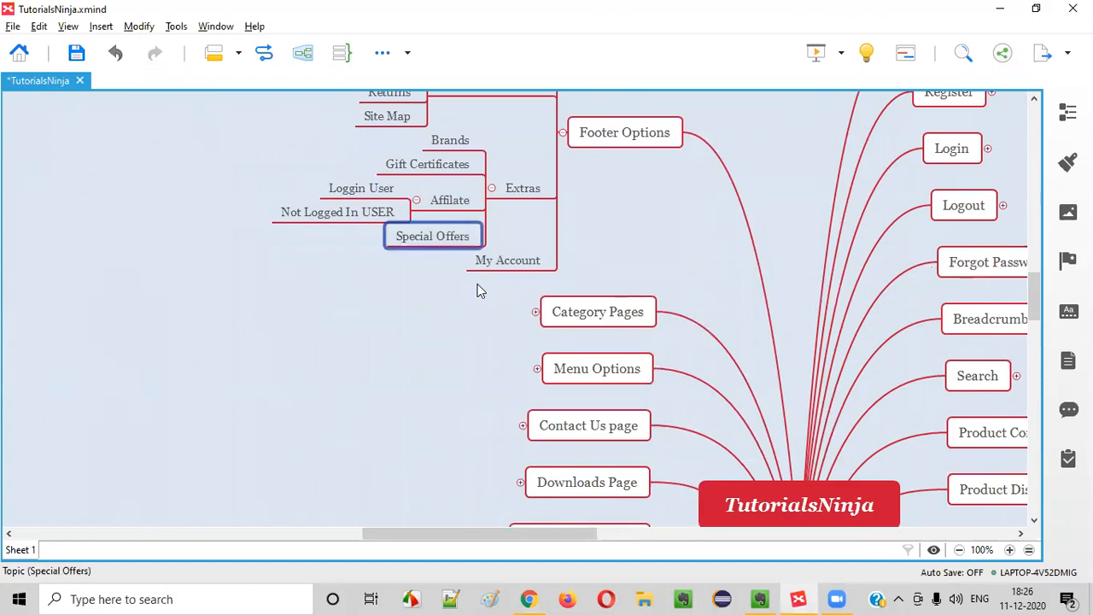
key("alt+Tab")
scroll(509, 320, "down", 3)
Add a placeholder child topic under My Account, and open the store's footer My Account page
scroll(583, 527, "down", 3)
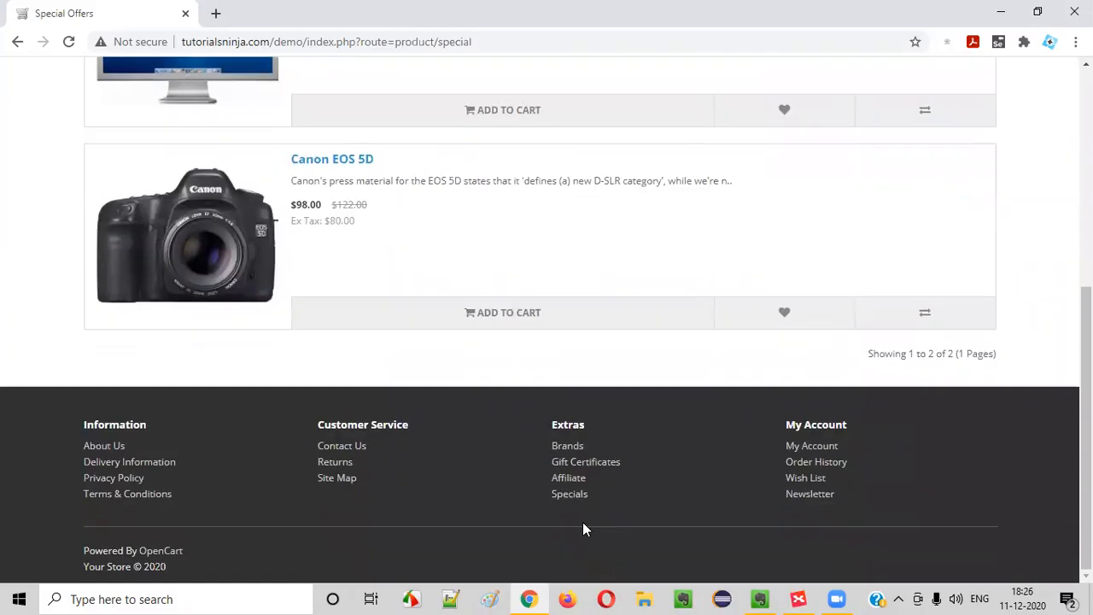
scroll(416, 500, "up", 6)
scroll(537, 434, "down", 2)
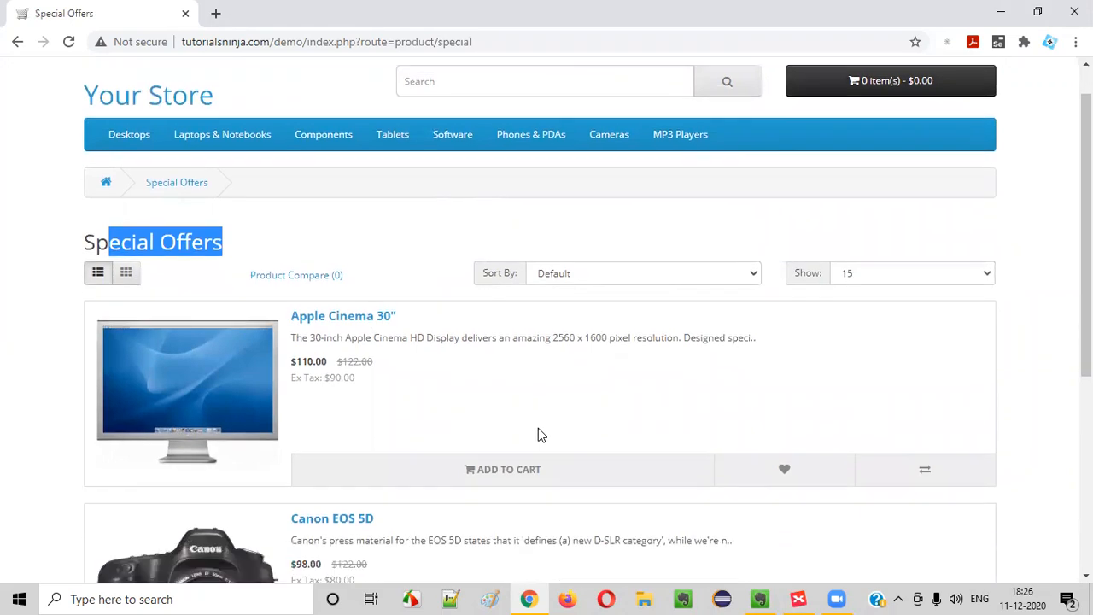
scroll(681, 449, "down", 3)
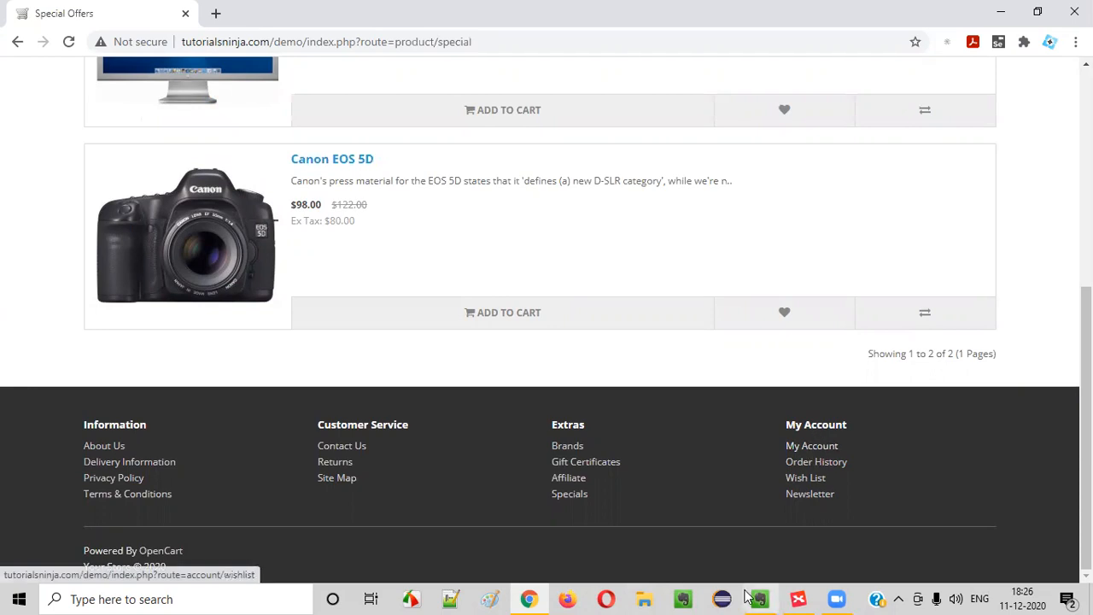
left_click(799, 599)
left_click(506, 267)
key("Tab")
key("alt+Tab")
left_click(801, 447)
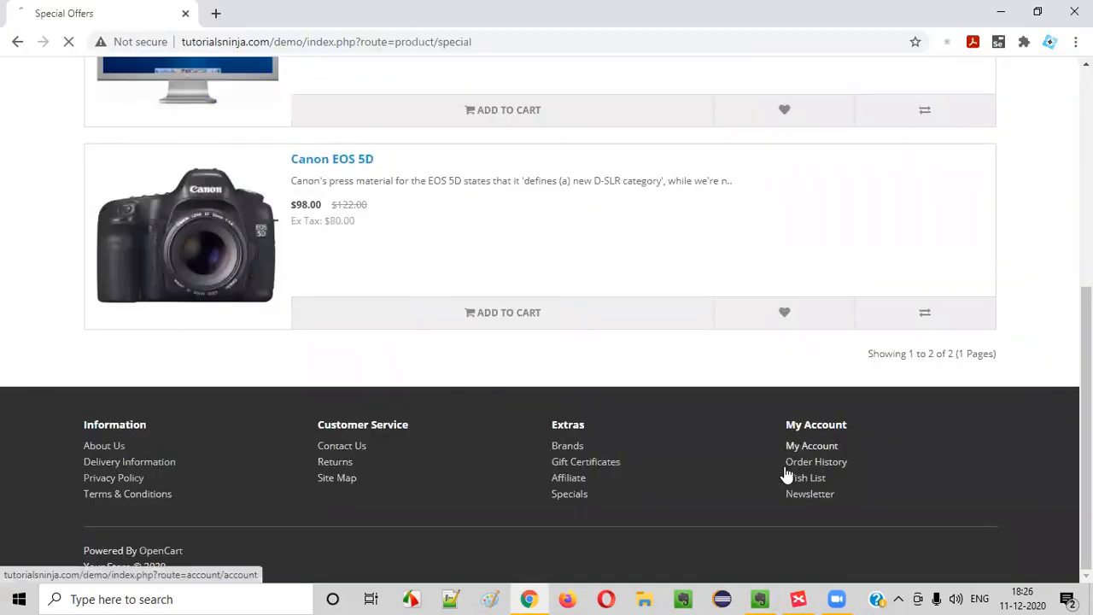
key("alt+Tab")
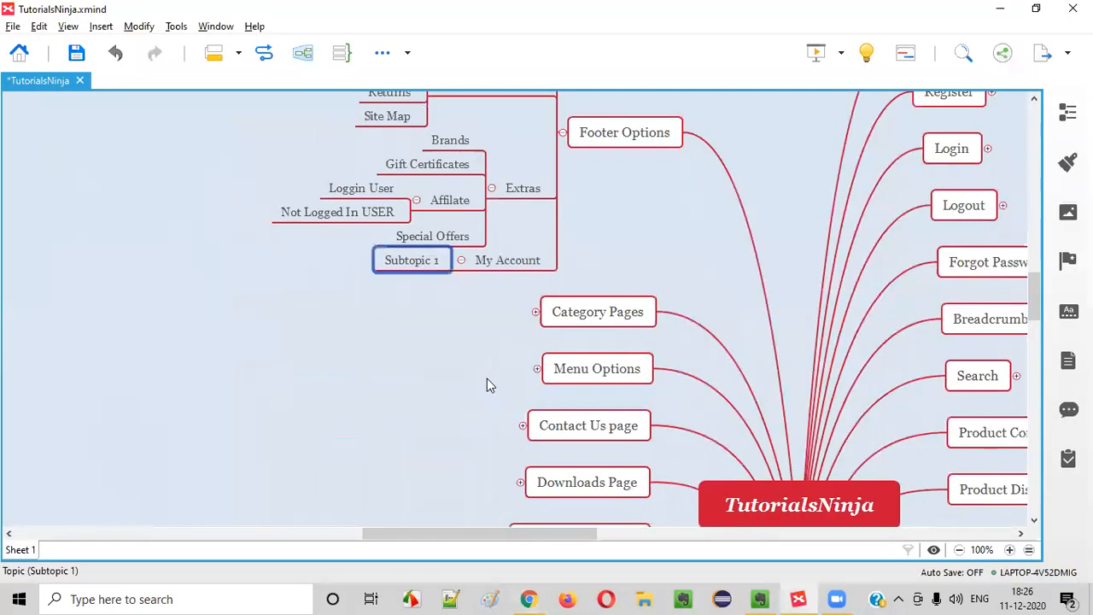
Review the store's My Account page, then rename Subtopic 1 to 'My Account'
key("alt+Tab")
key("alt+Tab")
scroll(529, 232, "up", 5)
scroll(568, 198, "down", 10)
left_click_drag(544, 533, 489, 535)
scroll(677, 399, "down", 5)
scroll(677, 399, "up", 6)
scroll(674, 398, "down", 3)
scroll(625, 430, "up", 8)
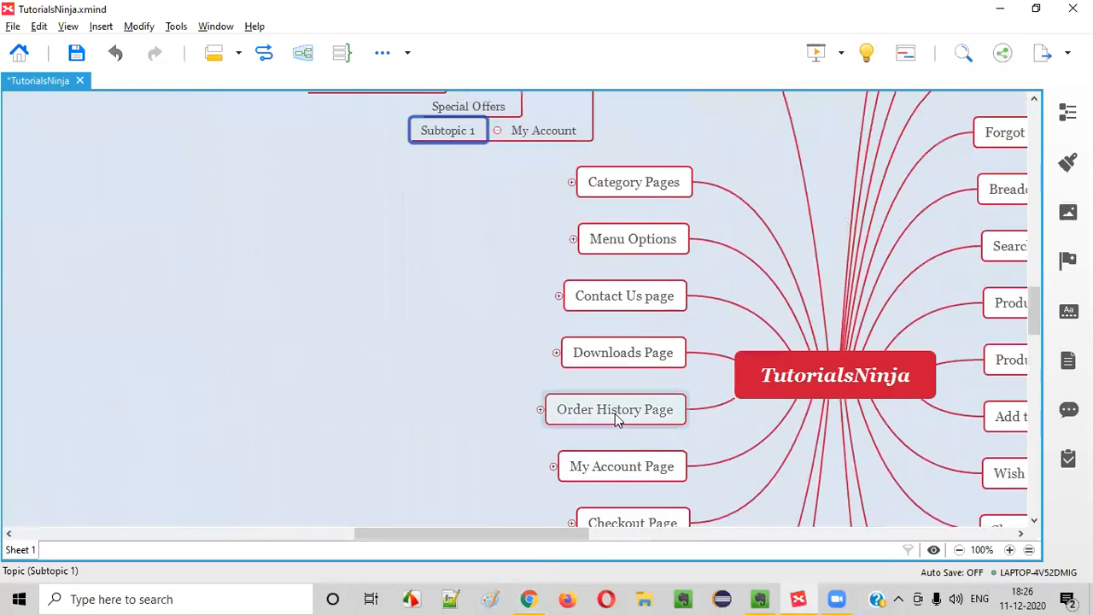
scroll(615, 414, "up", 5)
double_click(453, 391)
type("My")
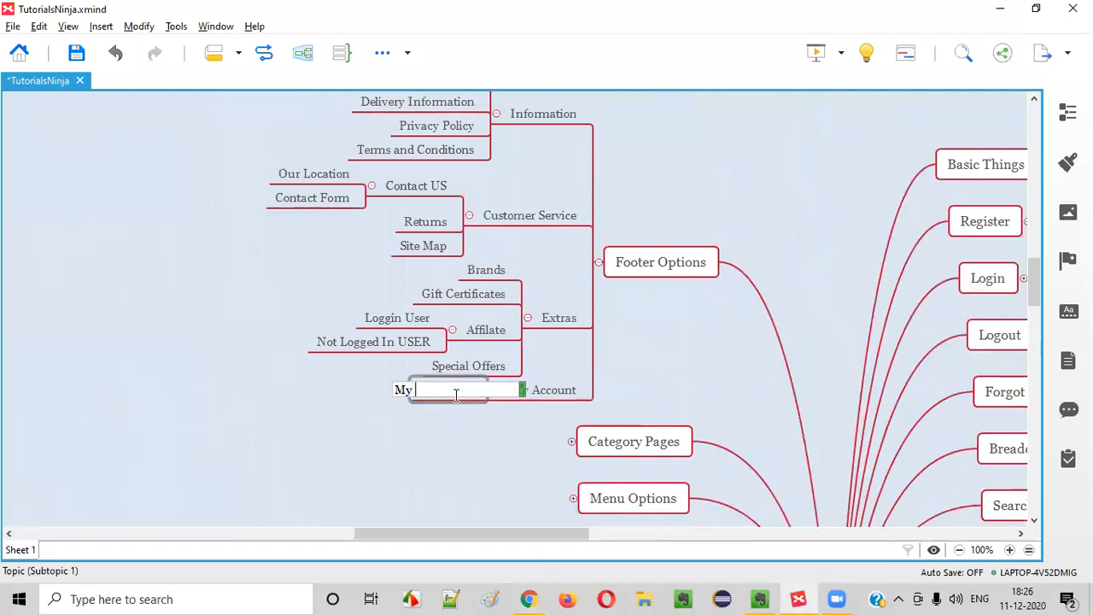
type(" Account")
key("Return")
Log out of the store and confirm the footer My Account link leads to Account Login
key("alt+Tab")
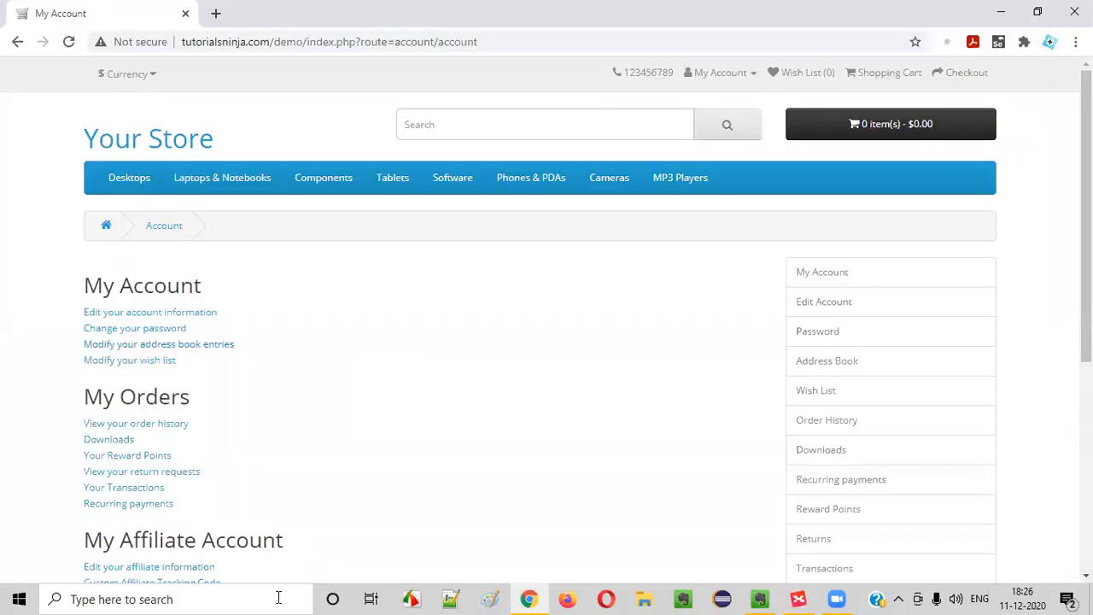
left_click(720, 72)
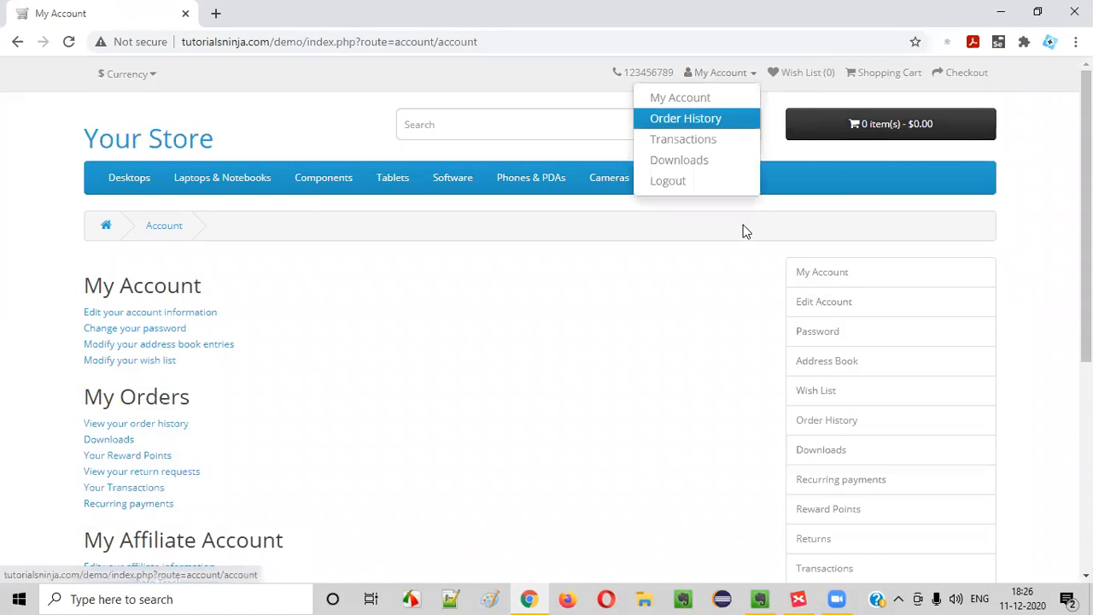
left_click(700, 187)
scroll(769, 358, "down", 5)
left_click(815, 447)
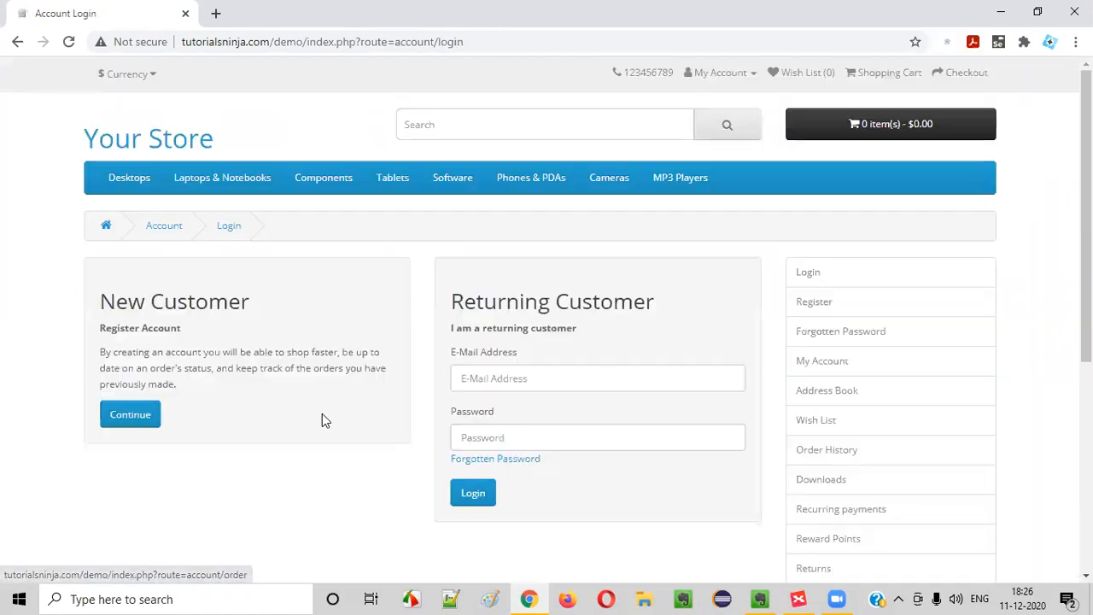
left_click(17, 41)
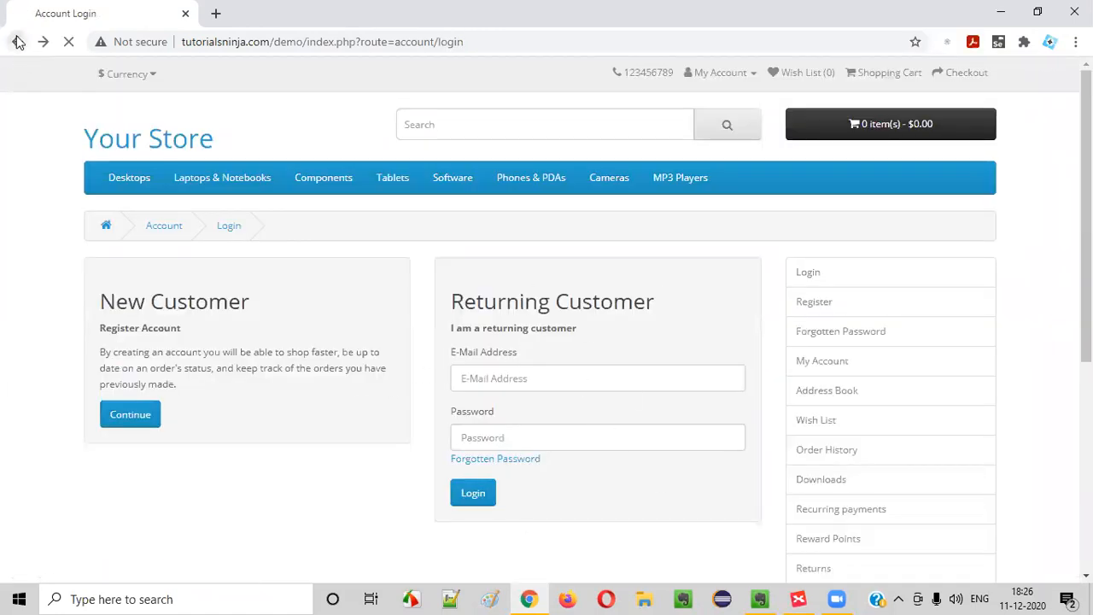
key("alt+Tab")
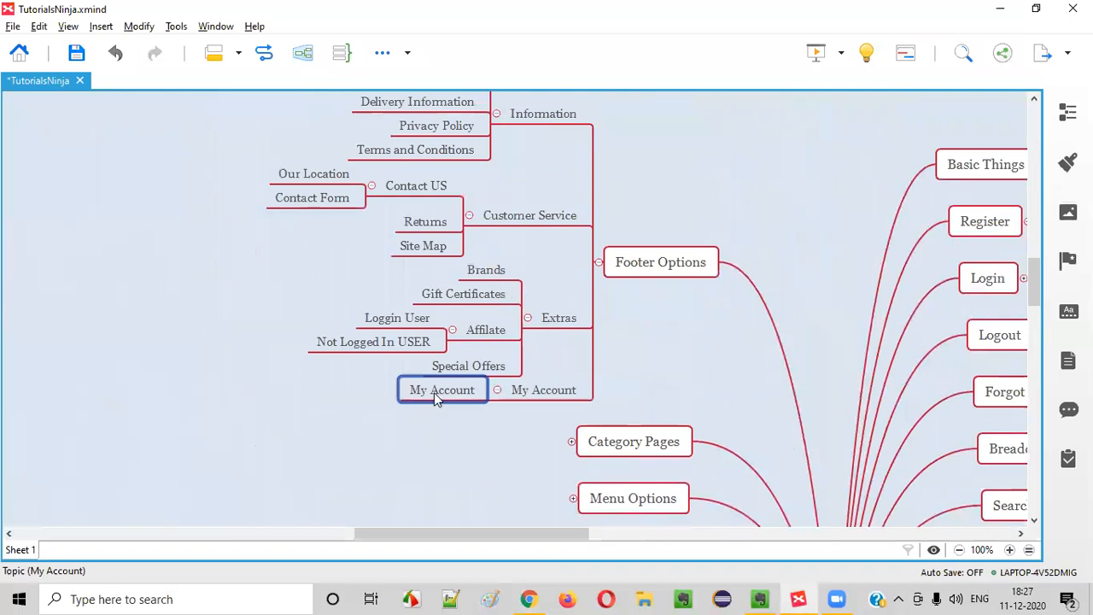
Add 'Loggin in' and 'Without loggin in' child topics under the inner My Account topic
key("Tab")
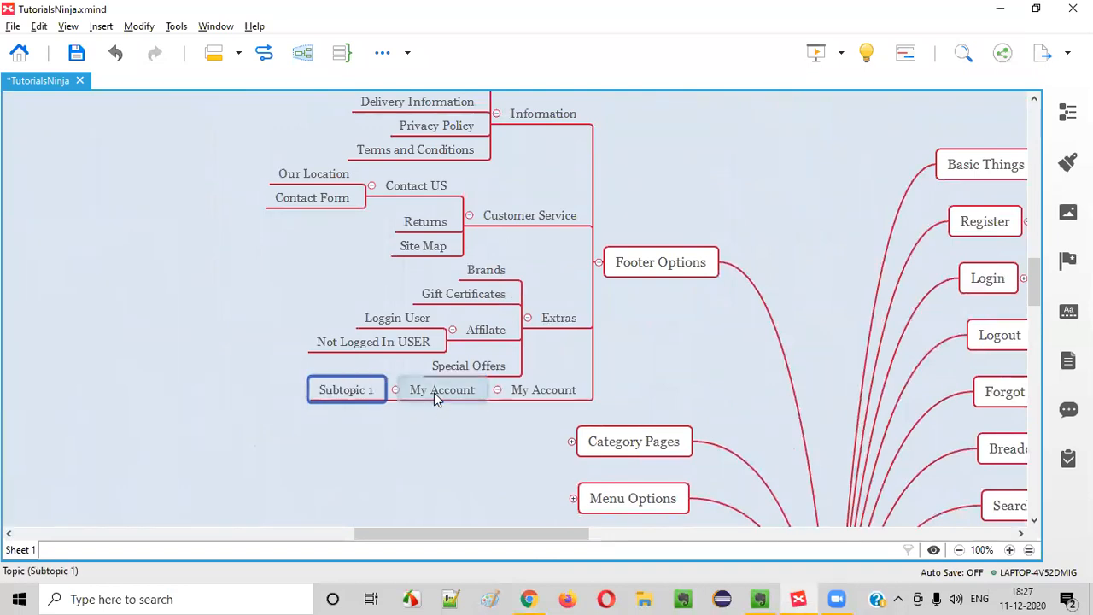
double_click(357, 391)
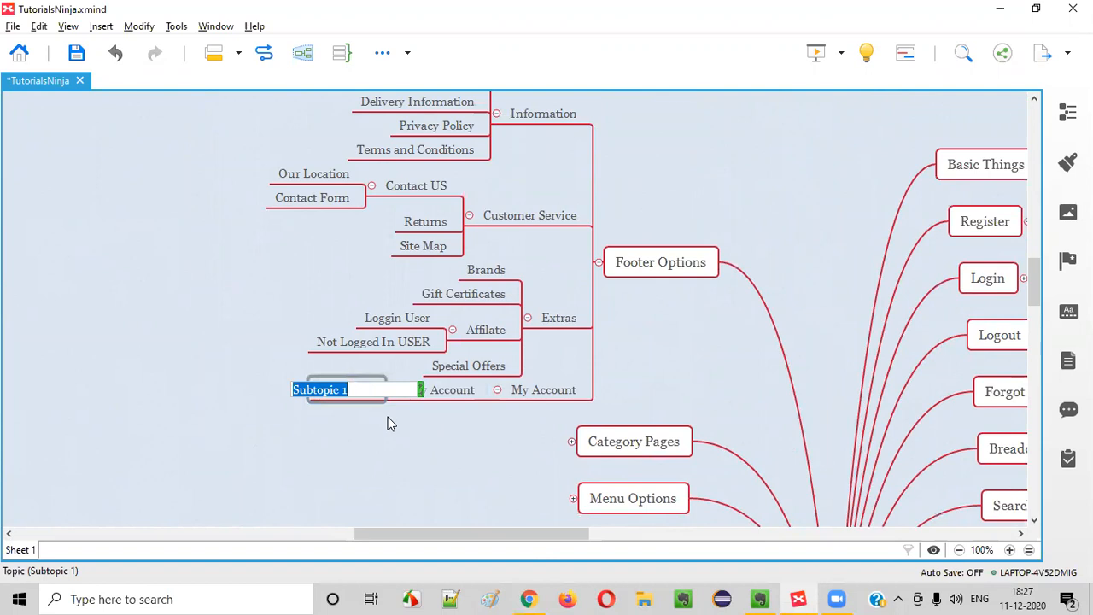
type("lOG")
key("BackSpace")
key("BackSpace")
key("BackSpace")
type("Loggin in")
key("Return")
key("Return")
type("Lo")
key("BackSpace")
key("BackSpace")
type("Without loggin ")
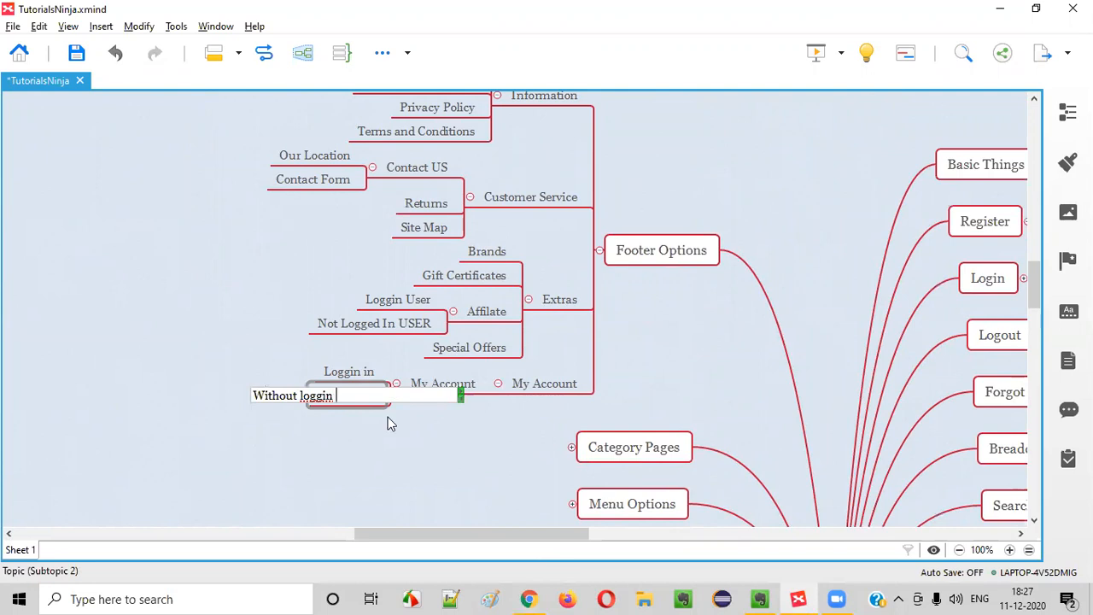
type("in")
key("Return")
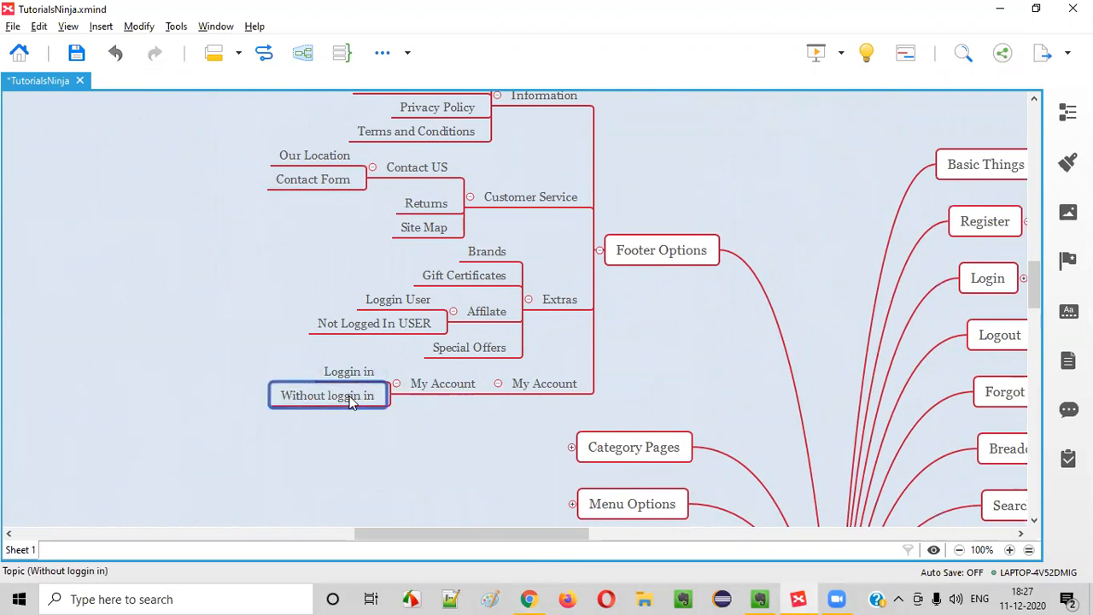
key("alt+Tab")
Sign in via My Account with the saved e-mail and password, then select the inner My Account topic
scroll(494, 270, "up", 5)
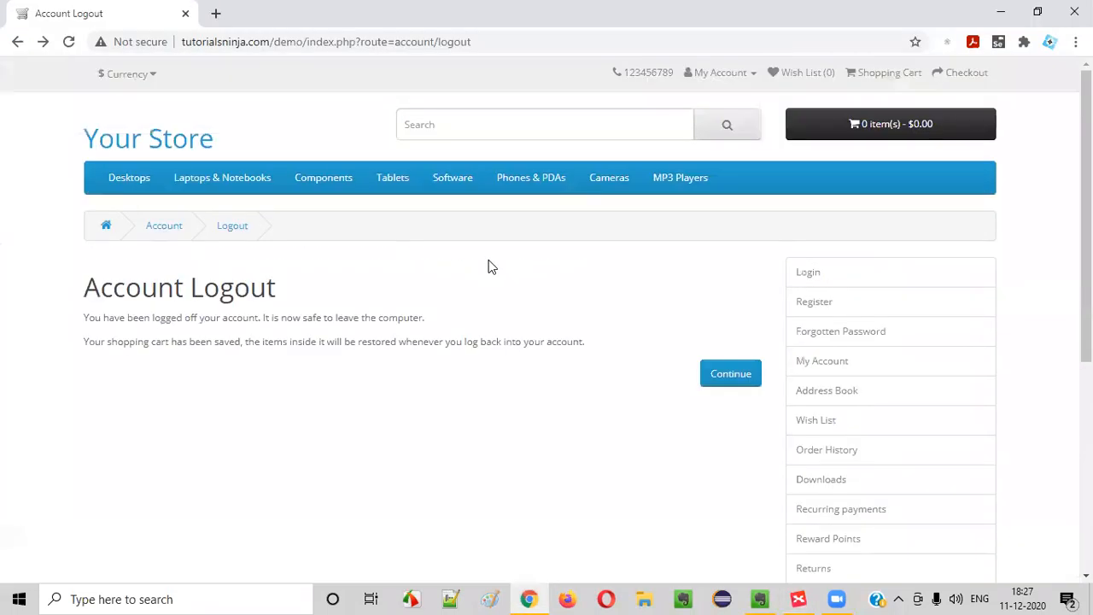
scroll(769, 376, "down", 5)
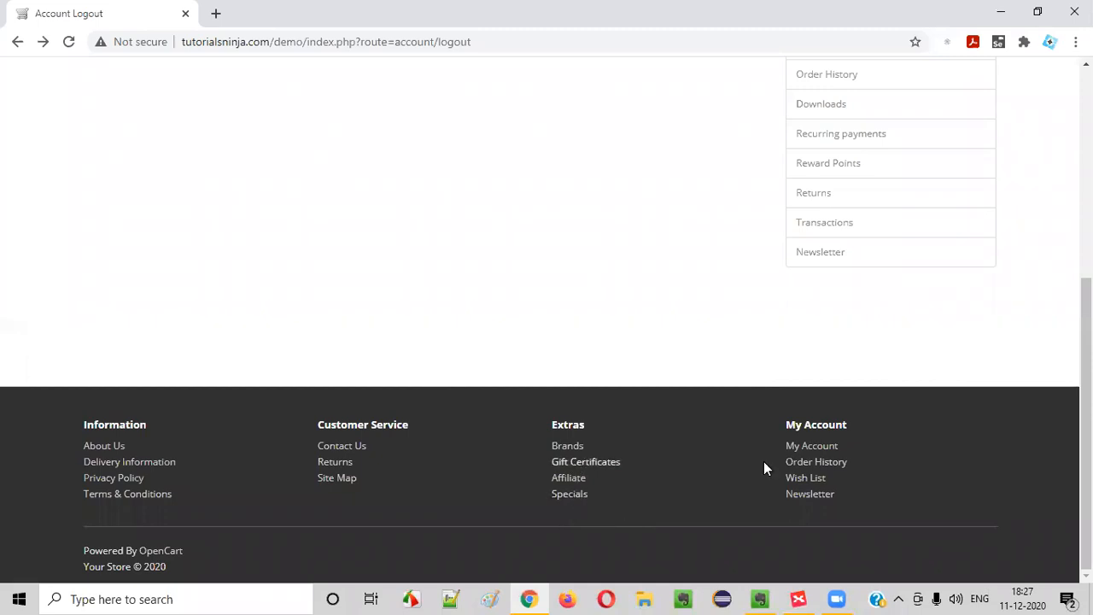
left_click(818, 446)
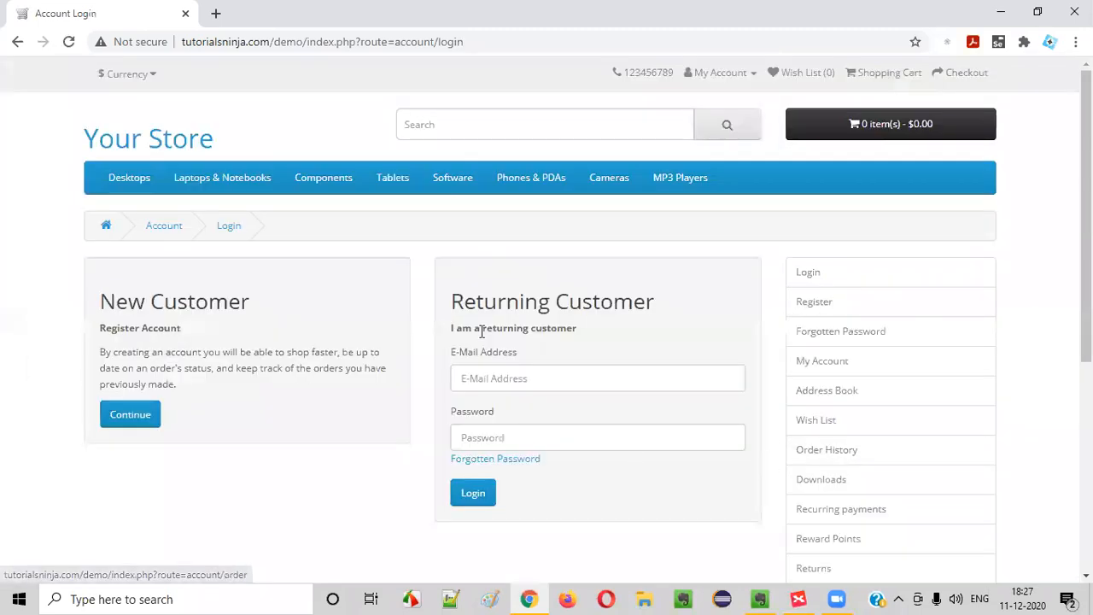
left_click(515, 378)
left_click(521, 465)
left_click(514, 438)
type("1234")
left_click(480, 495)
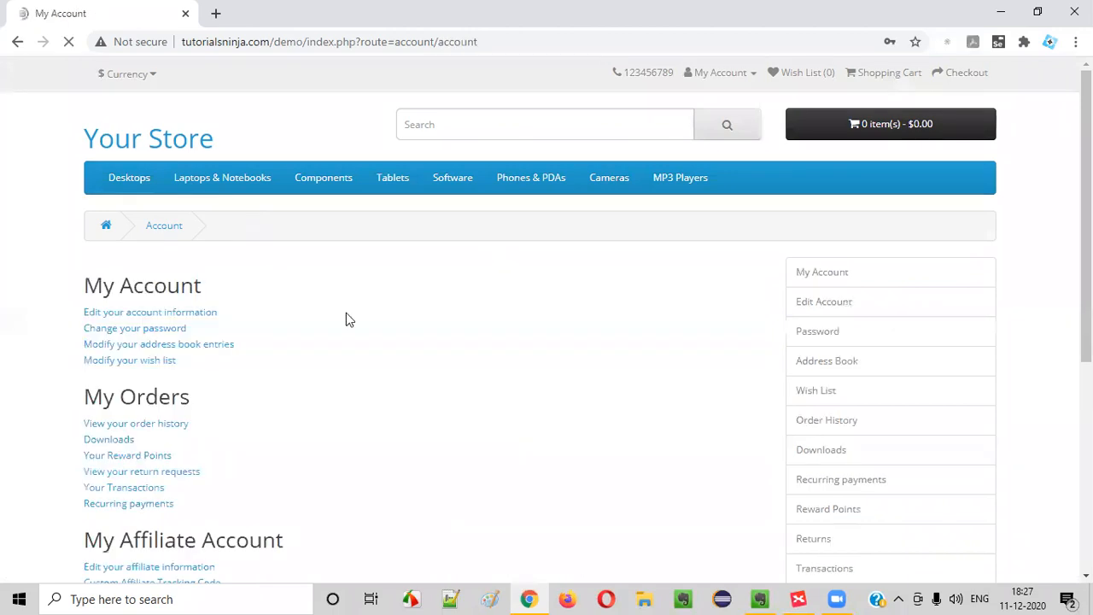
key("alt+Tab")
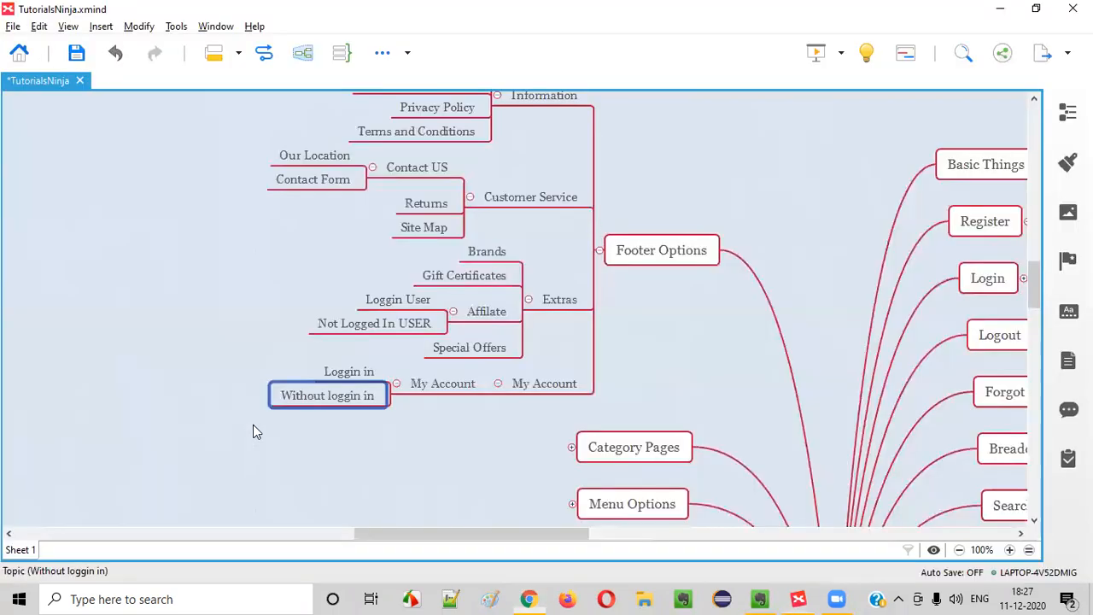
left_click(384, 418)
left_click(466, 389)
key("alt+Tab")
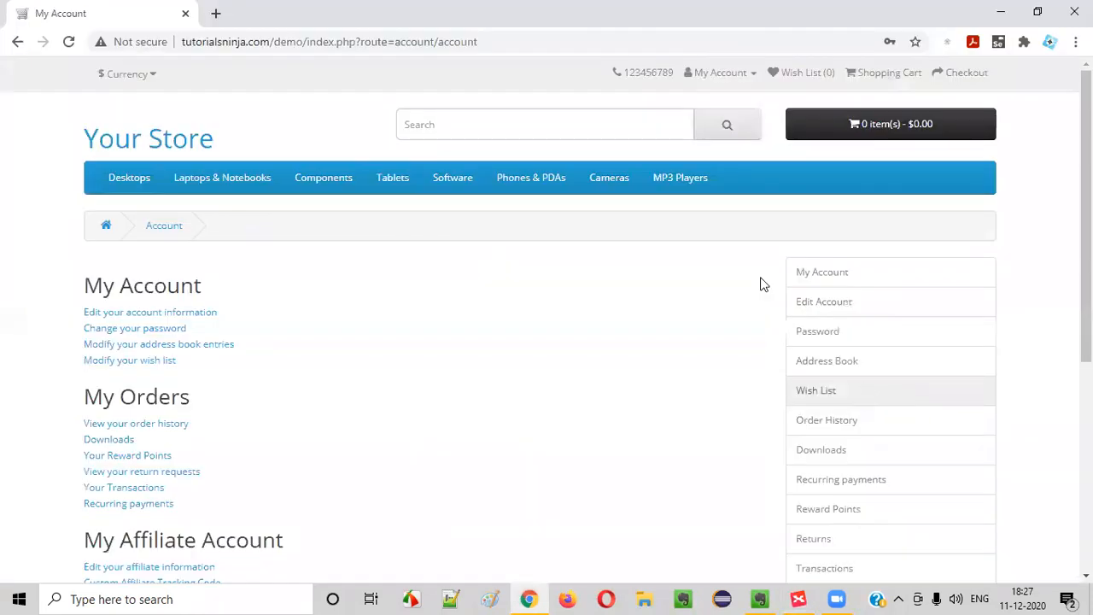
Log out and check that the footer Order History link asks for login
left_click(707, 72)
left_click(686, 190)
scroll(1055, 328, "down", 3)
scroll(1055, 328, "down", 2)
left_click(820, 462)
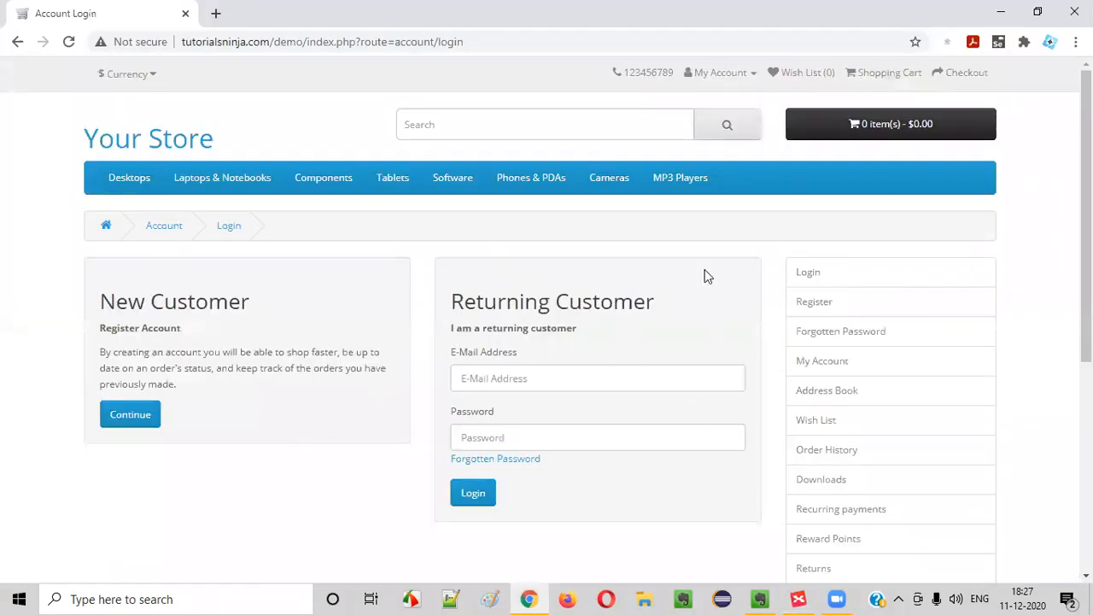
Sign back in from the Login page with the saved e-mail and the account password
left_click(717, 73)
left_click(688, 120)
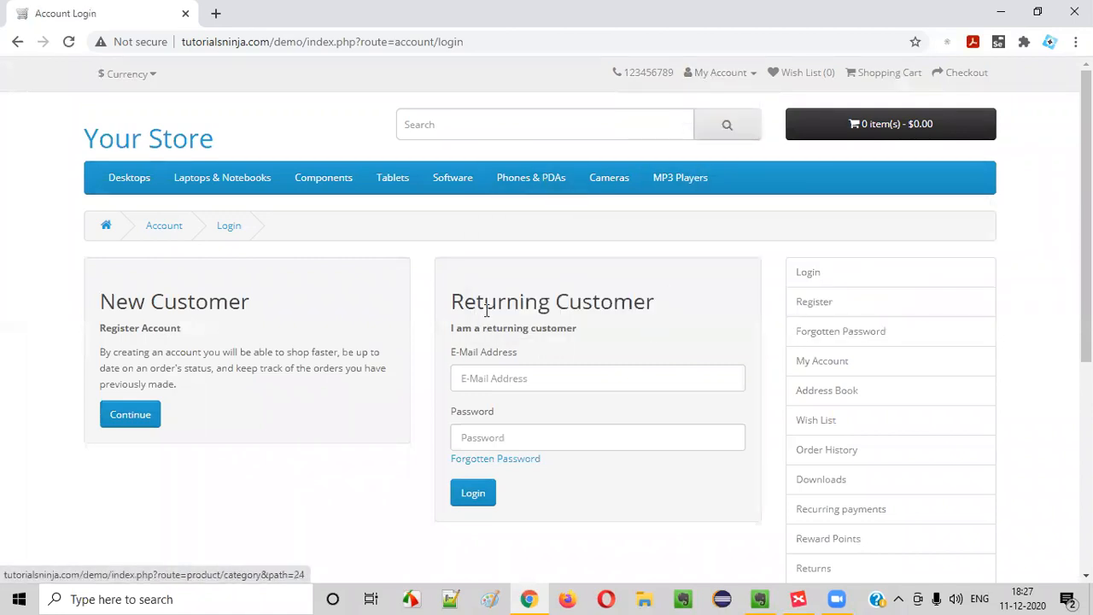
left_click(523, 371)
left_click(522, 470)
left_click(520, 450)
type("12")
left_click(478, 493)
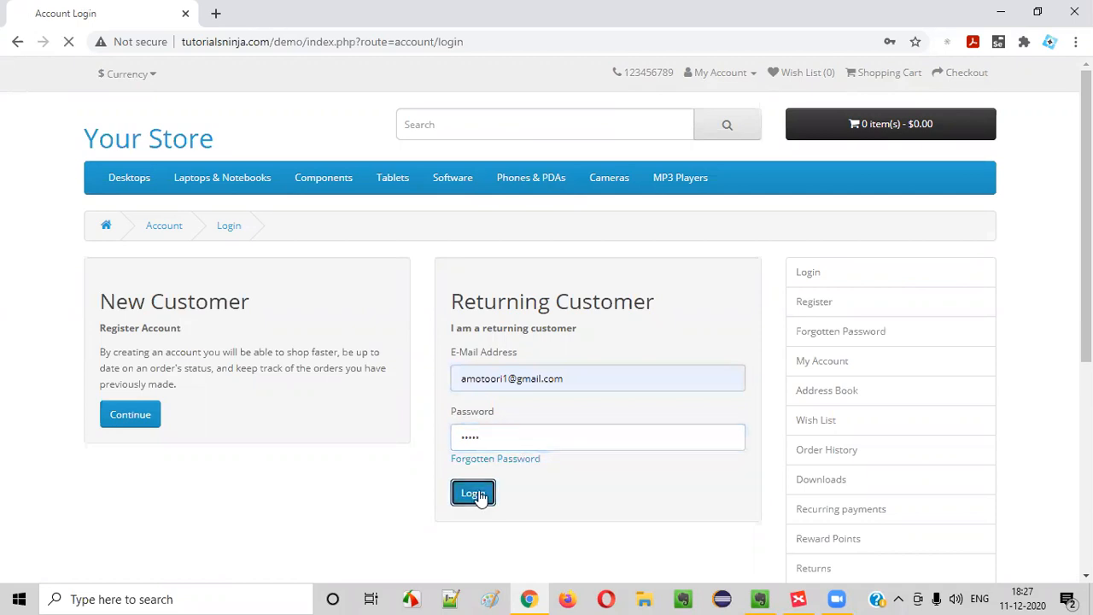
Open Order History and highlight the pending $585.00 order row
scroll(749, 353, "down", 5)
left_click(812, 461)
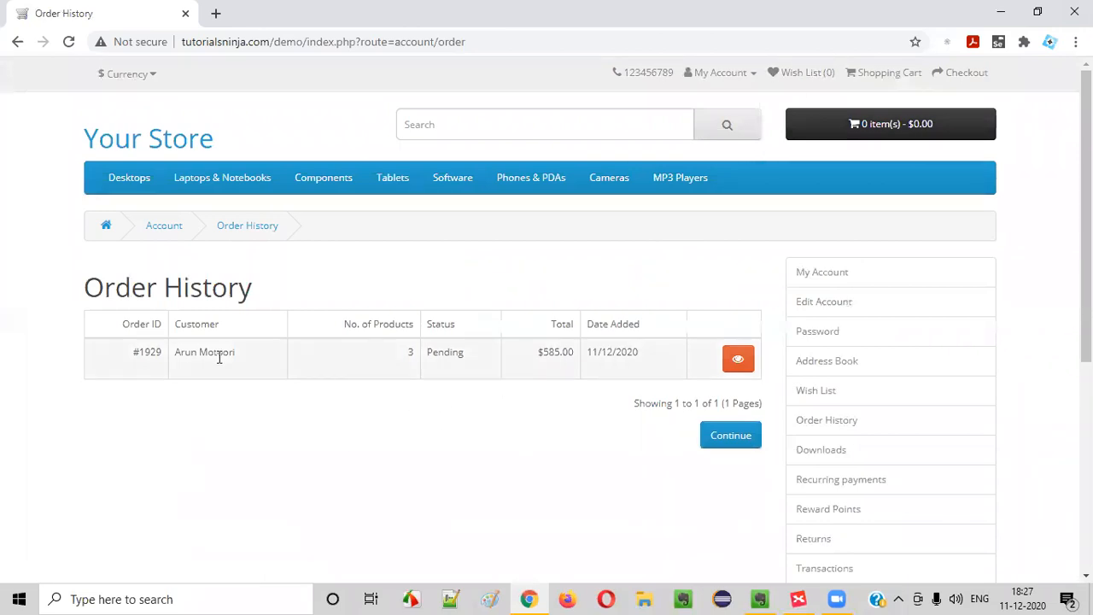
left_click_drag(128, 370, 649, 367)
left_click(581, 451)
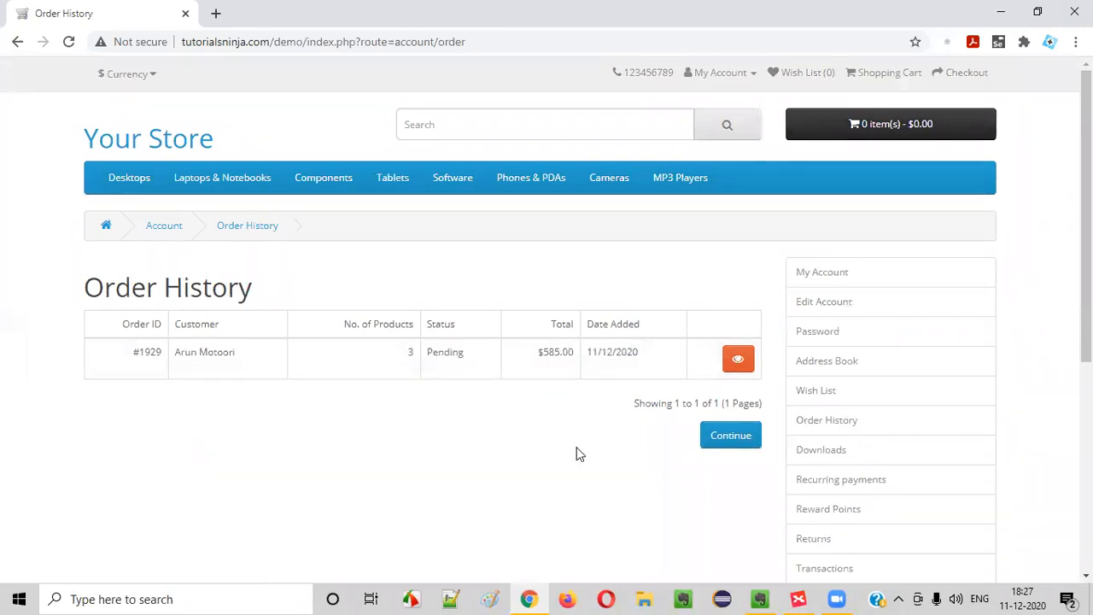
left_click_drag(171, 366, 688, 359)
Add an 'Order History' topic under the footer My Account branch, leaving a new placeholder after it
key("alt+Tab")
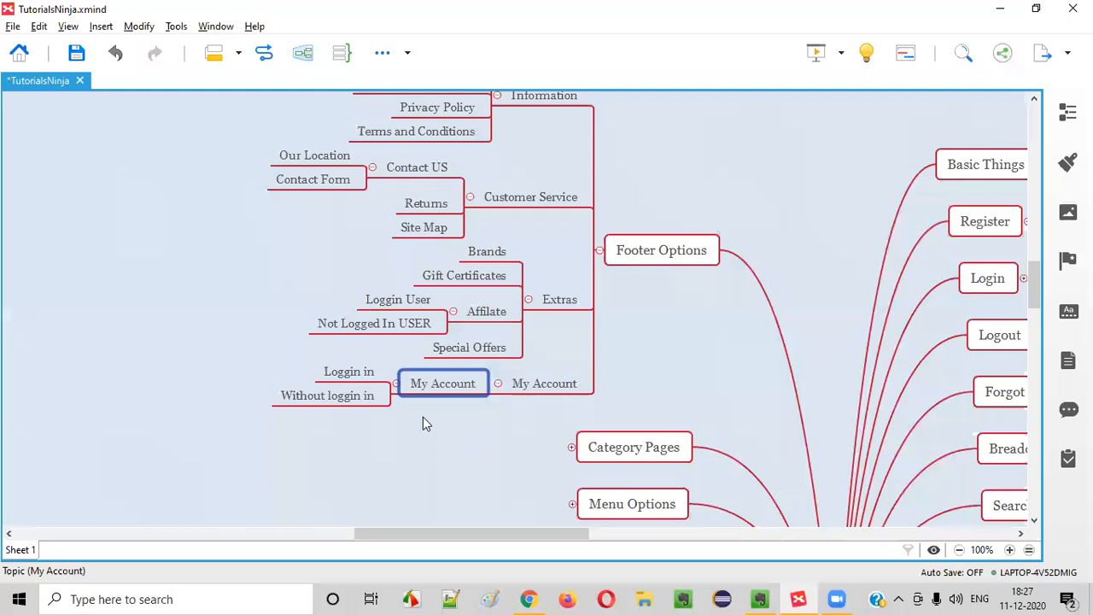
key("Return")
type("Order")
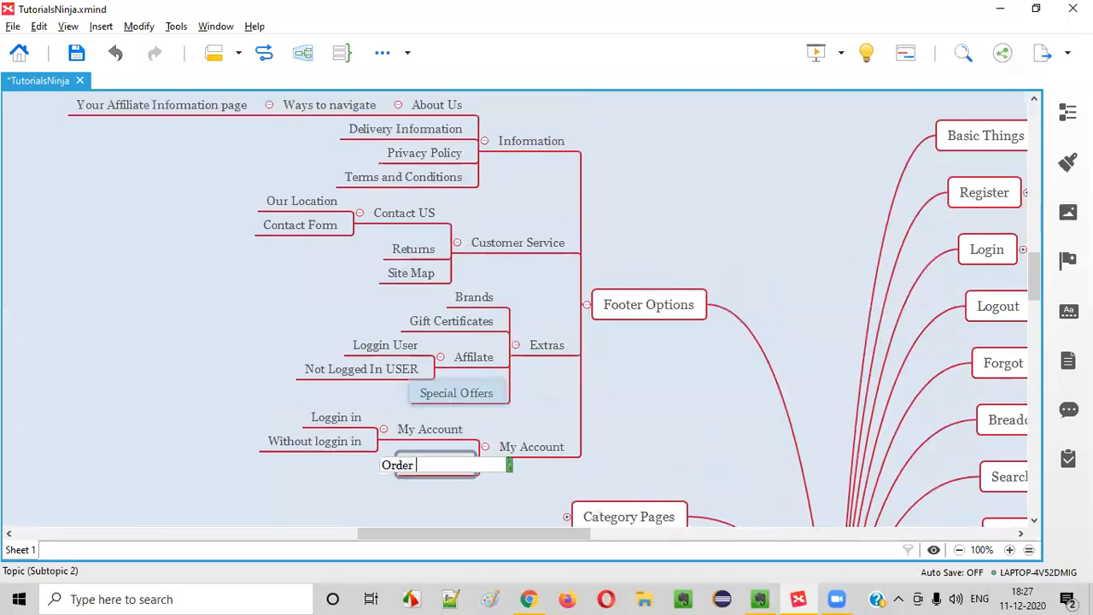
type(" History")
key("Return")
key("Return")
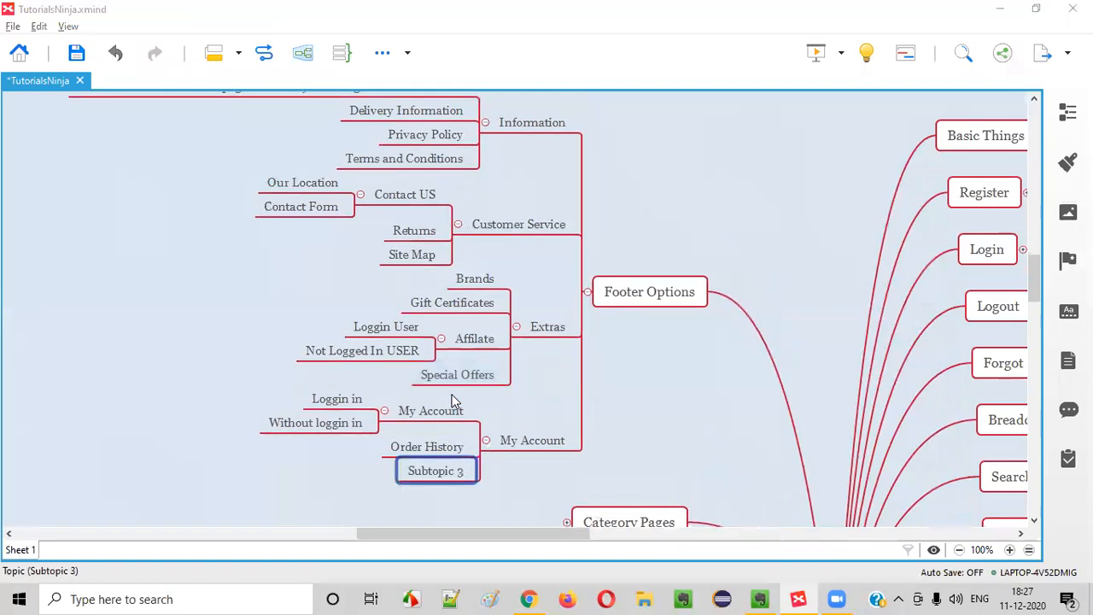
key("alt+Tab")
scroll(715, 409, "down", 5)
scroll(755, 446, "up", 4)
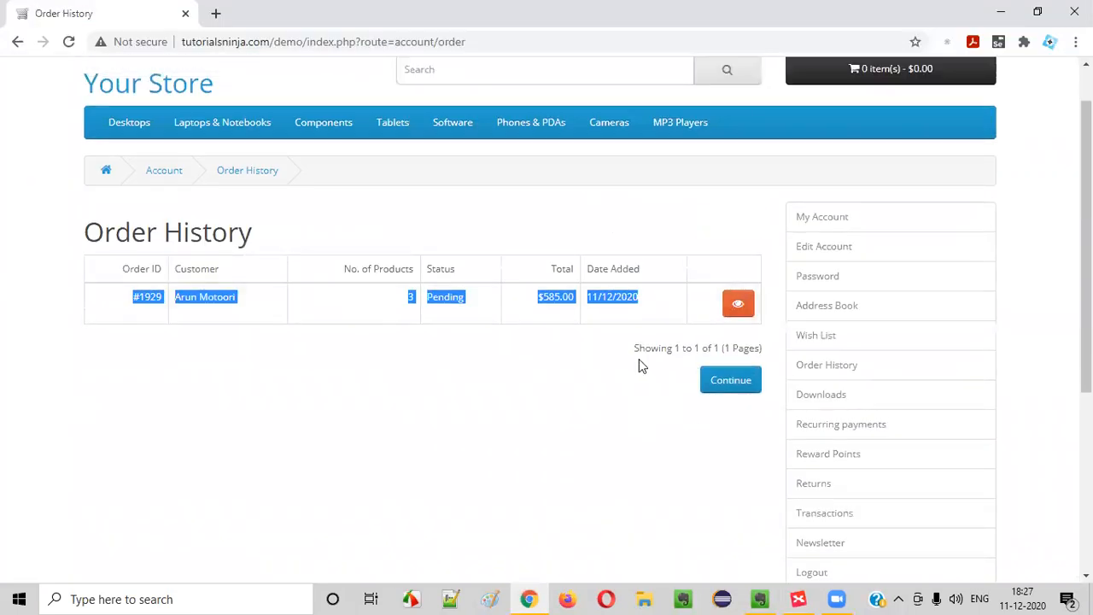
Open the store's My Account page and compare it against the mind map
left_click(815, 216)
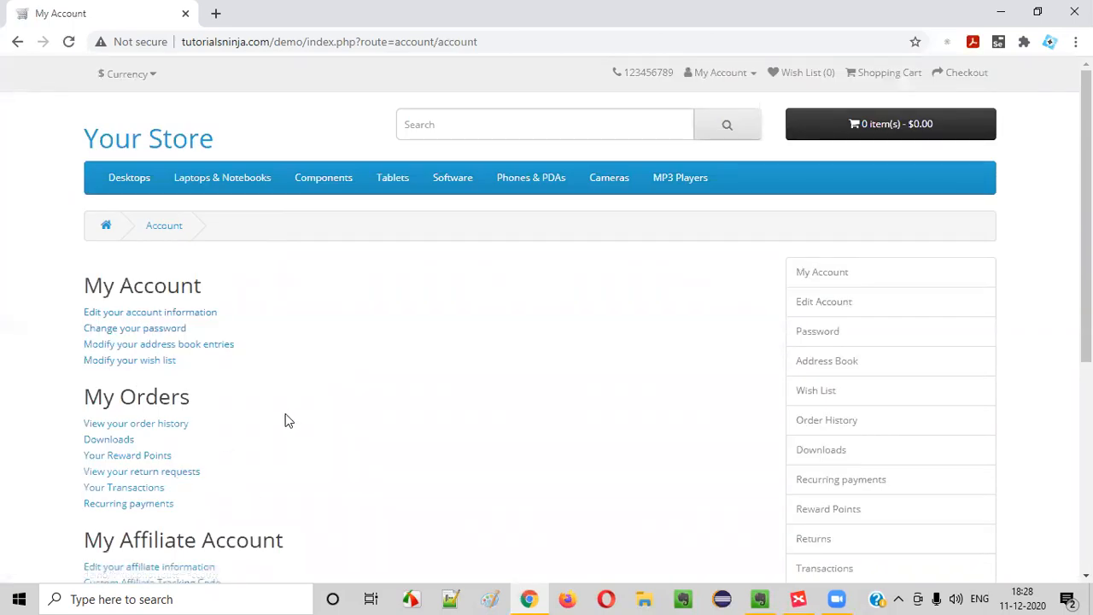
scroll(285, 420, "down", 1)
key("alt+Tab")
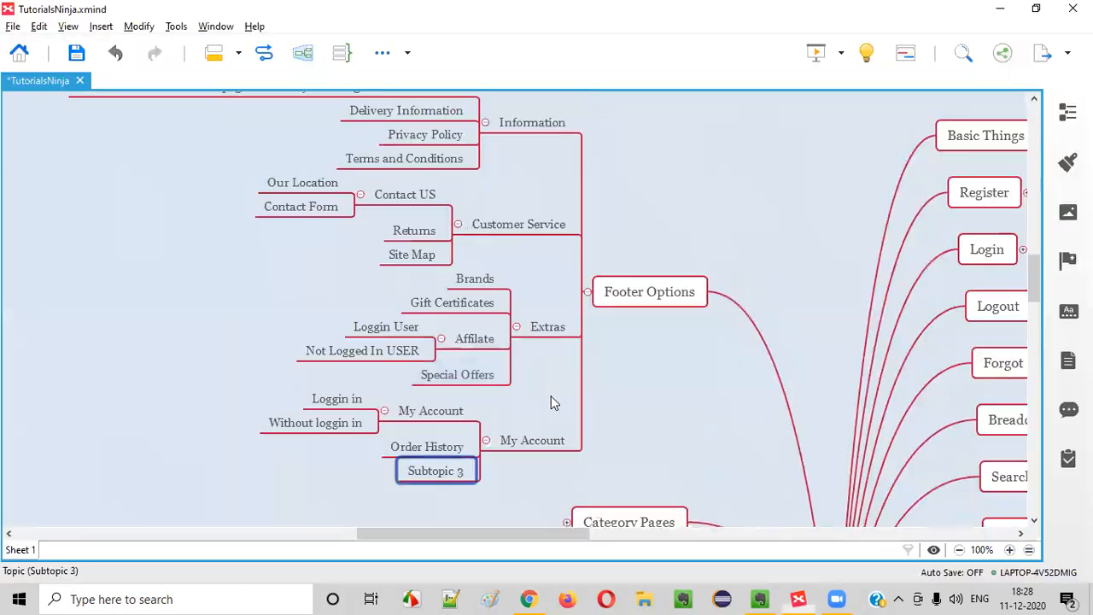
scroll(748, 395, "down", 6)
scroll(735, 384, "up", 4)
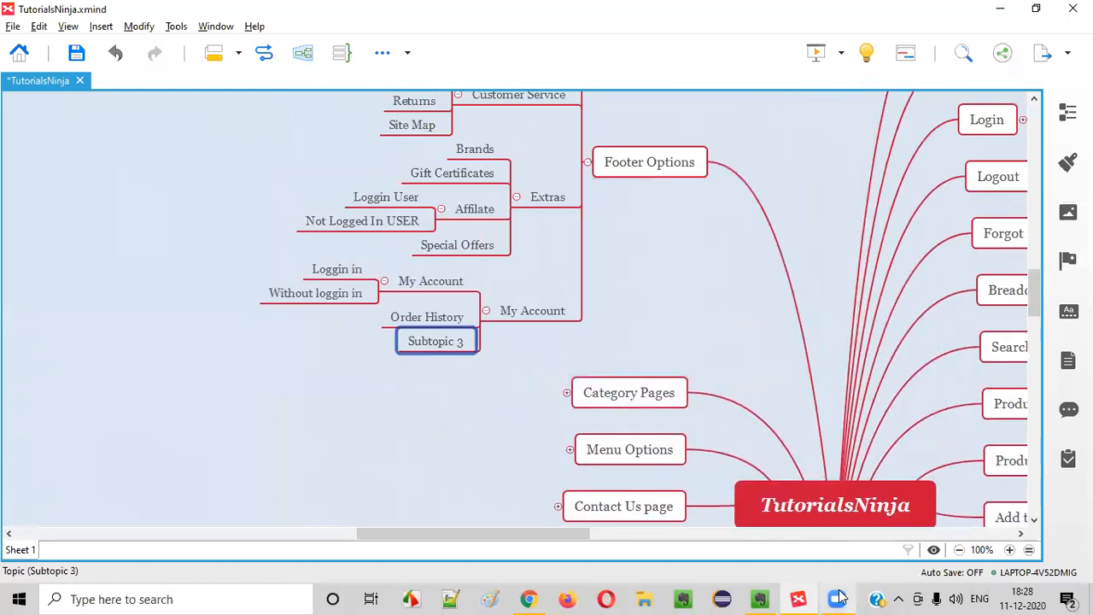
Open the Wish List page and name the map's placeholder topic 'Wish List'
left_click(538, 598)
scroll(757, 402, "down", 4)
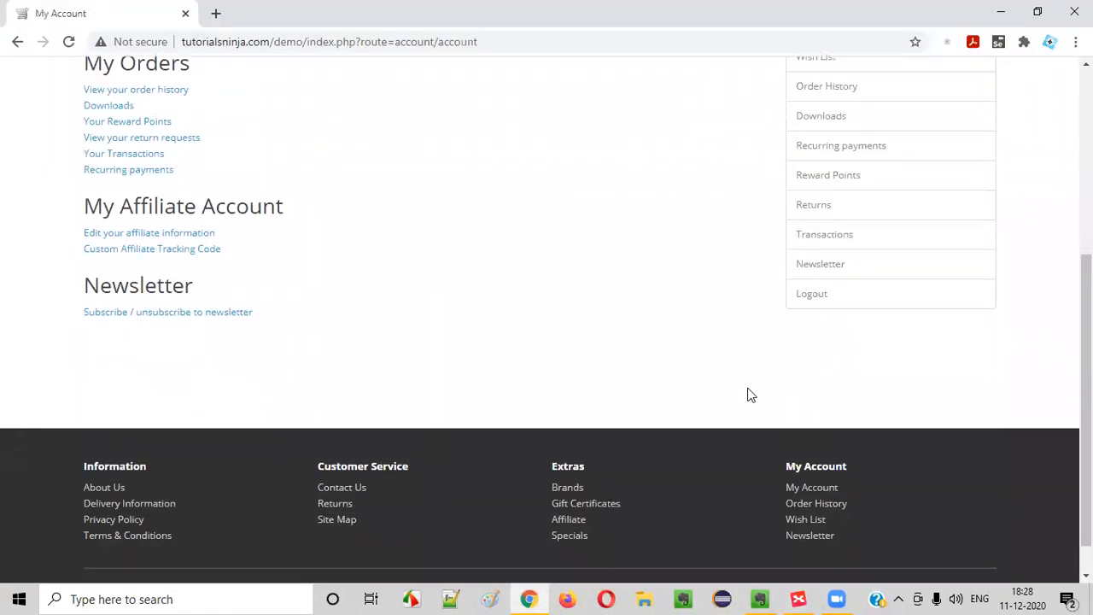
left_click(806, 480)
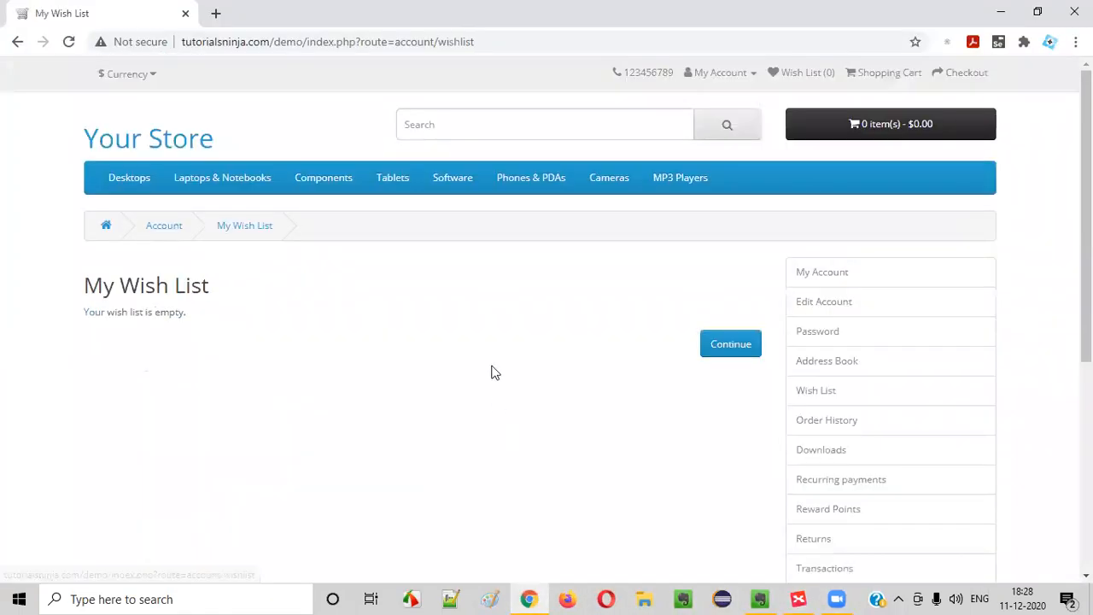
left_click_drag(116, 300, 312, 316)
key("alt+Tab")
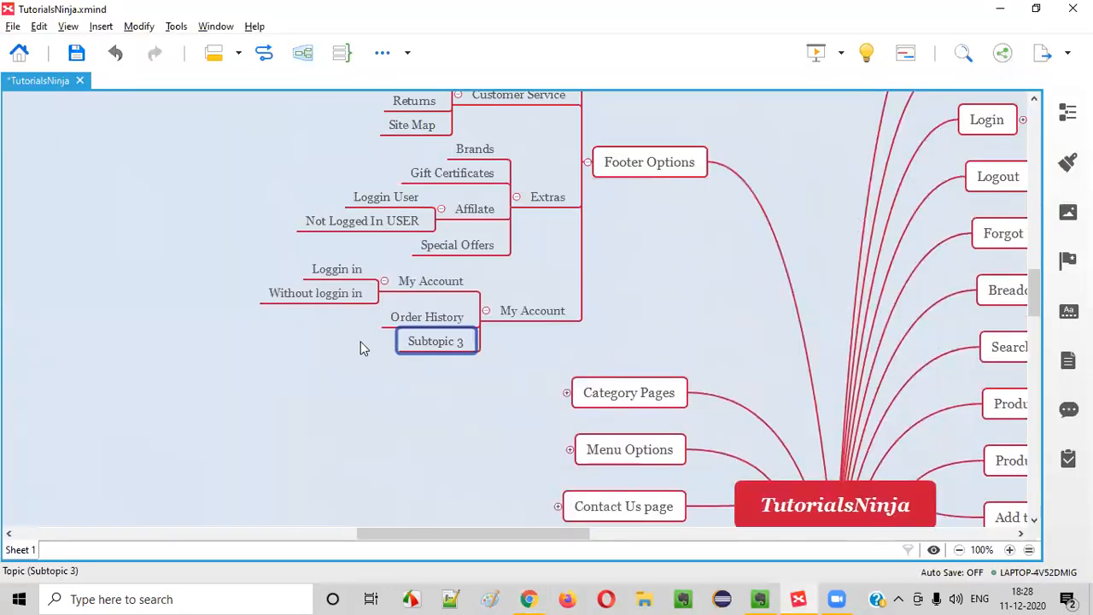
type("Wish List")
key("Return")
key("alt+Tab")
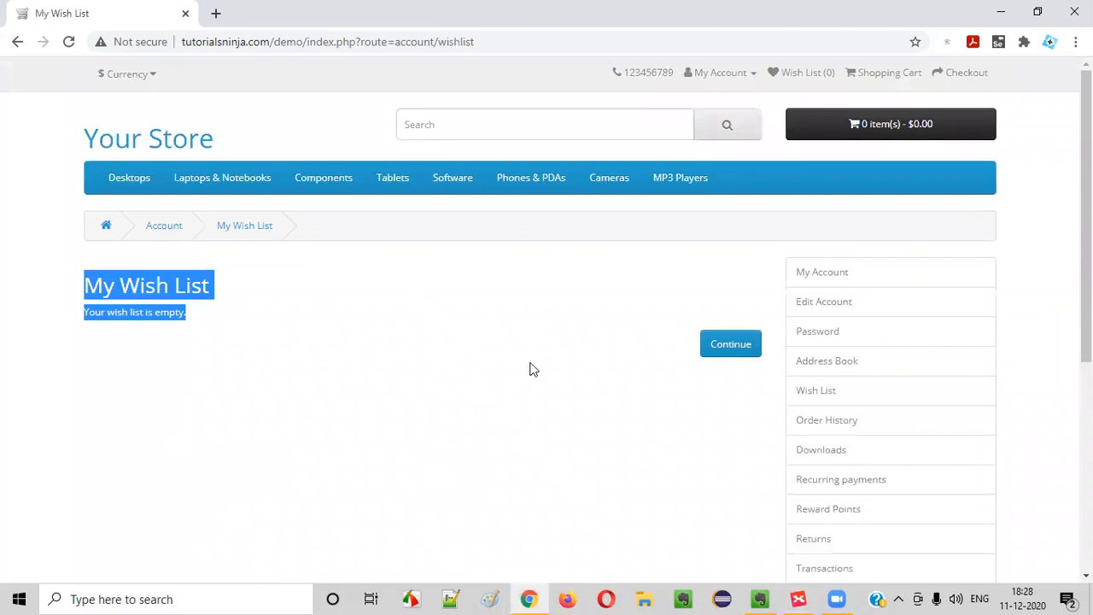
On the Newsletter Subscription page choose No and save it with Continue
left_click_drag(157, 285, 300, 333)
scroll(299, 329, "down", 5)
key("alt+Tab")
key("alt+Tab")
left_click(807, 494)
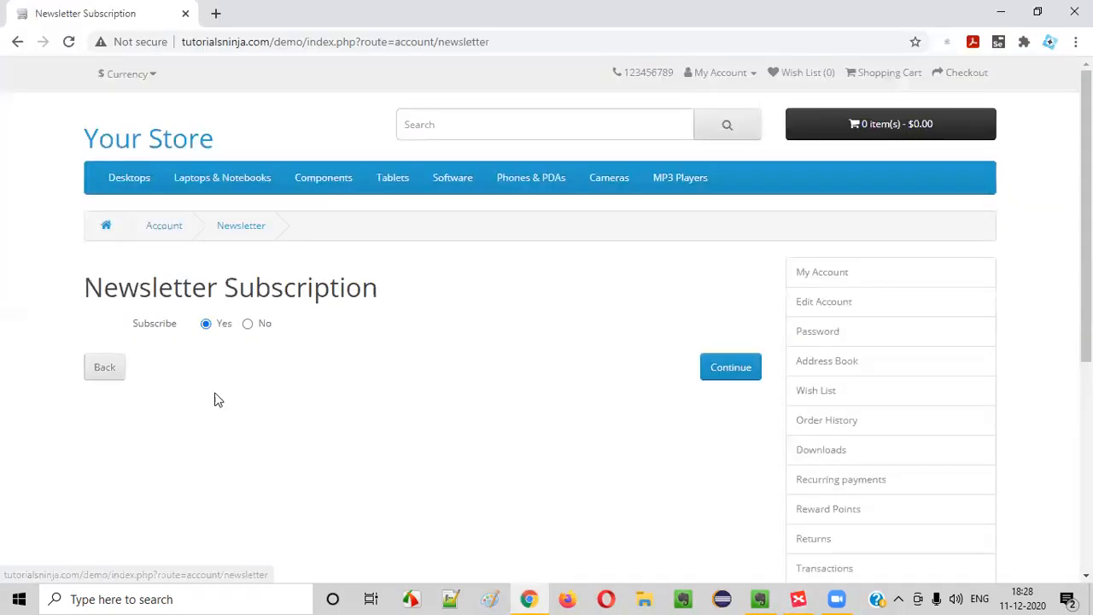
left_click_drag(90, 287, 420, 270)
left_click(422, 270)
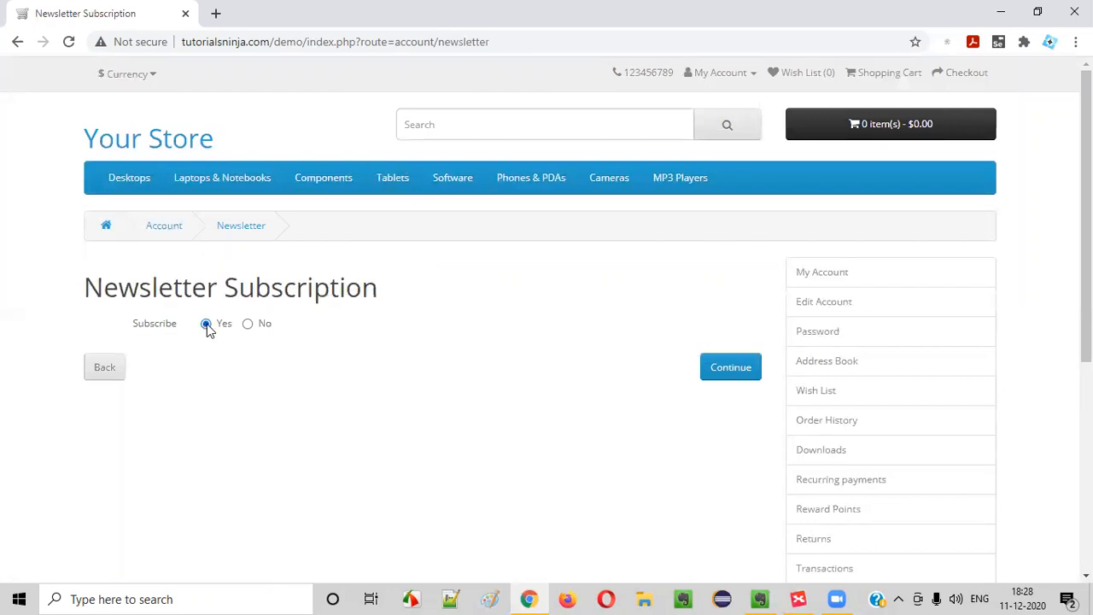
left_click(247, 326)
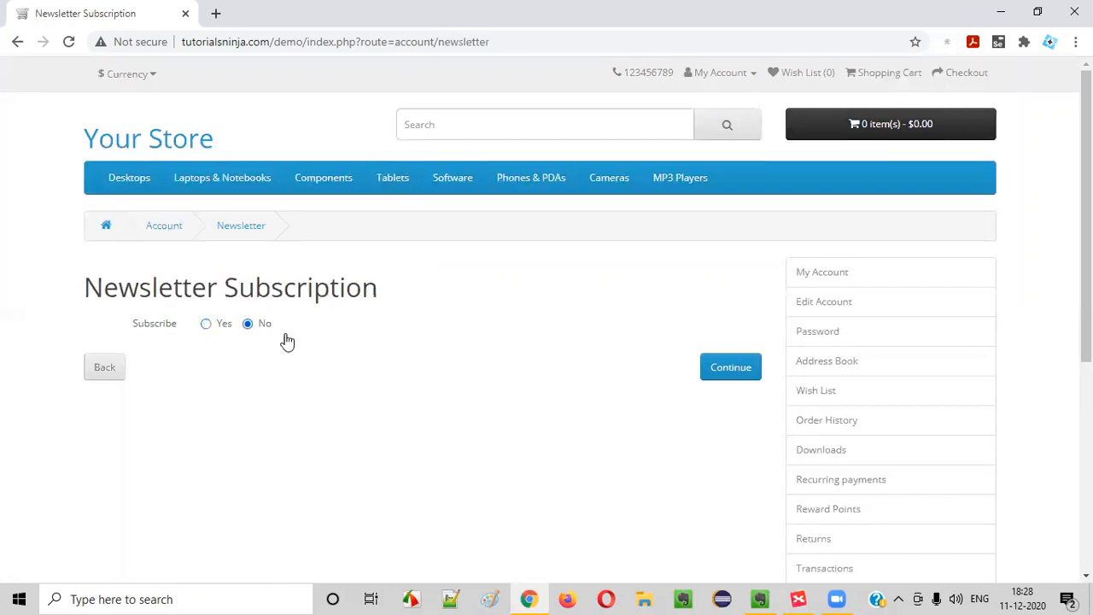
left_click(735, 78)
left_click(278, 391)
left_click(730, 368)
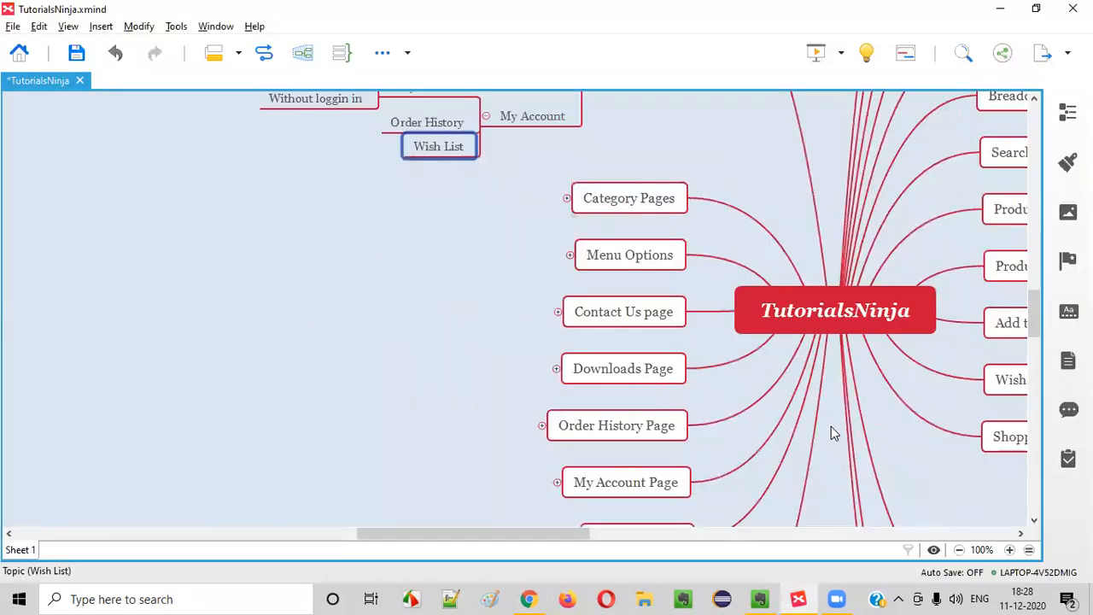
scroll(829, 432, "down", 1)
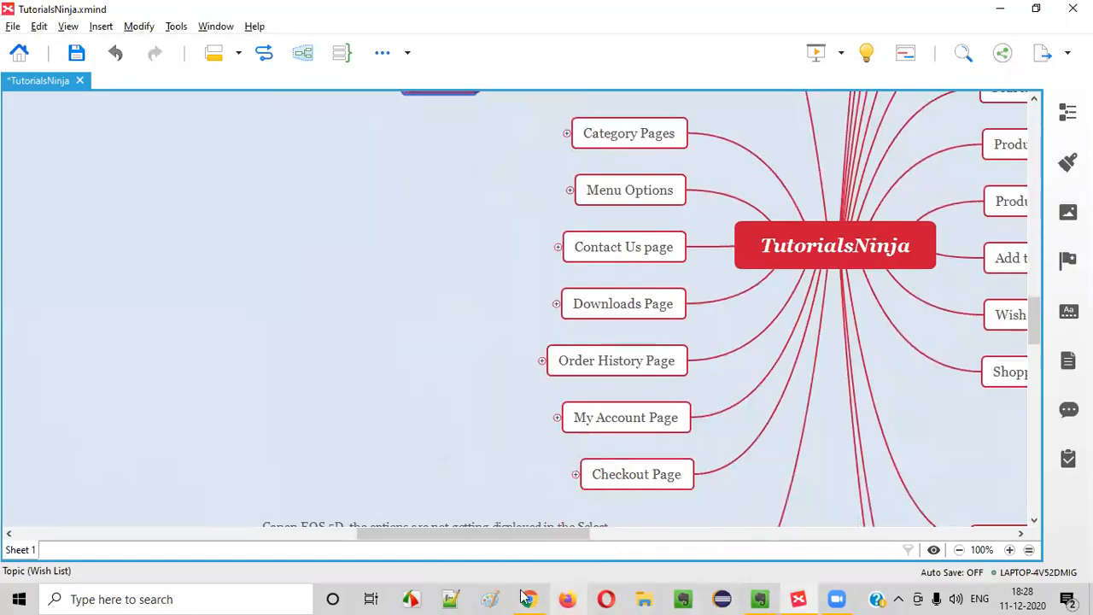
Scroll the returned My Account page to the footer, then go back to the mind map
left_click(529, 598)
scroll(686, 459, "down", 5)
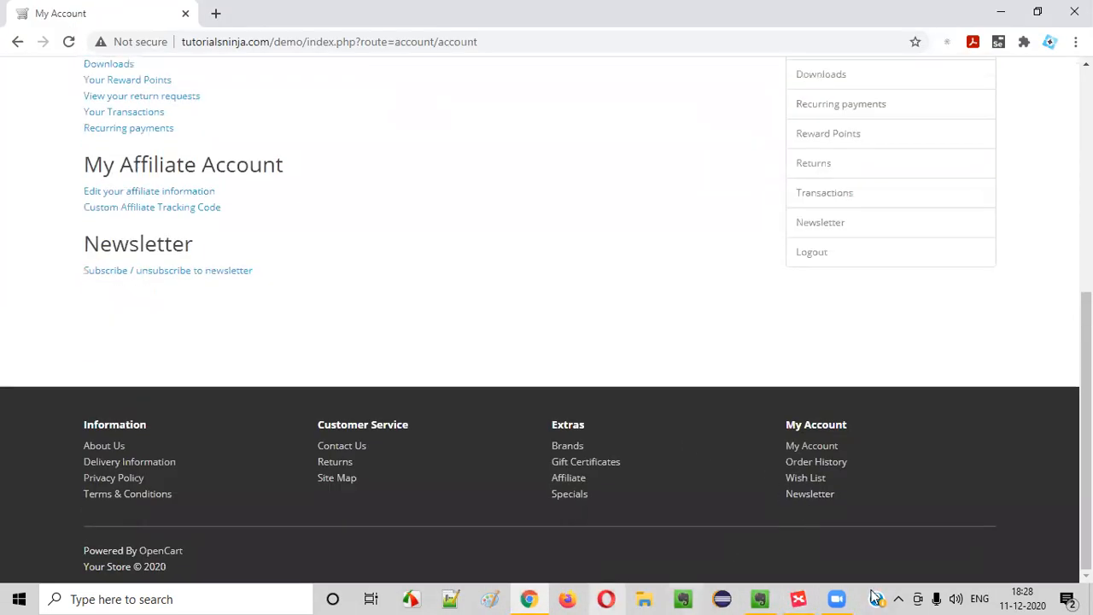
left_click(798, 599)
scroll(478, 352, "up", 5)
Add a 'Newsletter' topic below Wish List in the footer's My Account branch
scroll(431, 293, "down", 3)
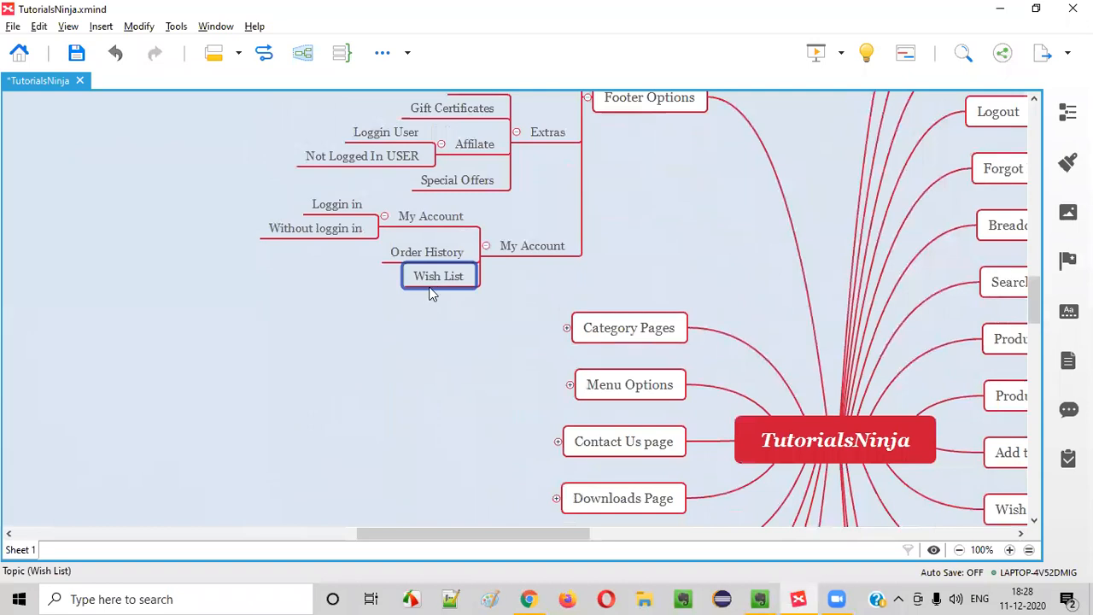
key("Return")
type("Newslee")
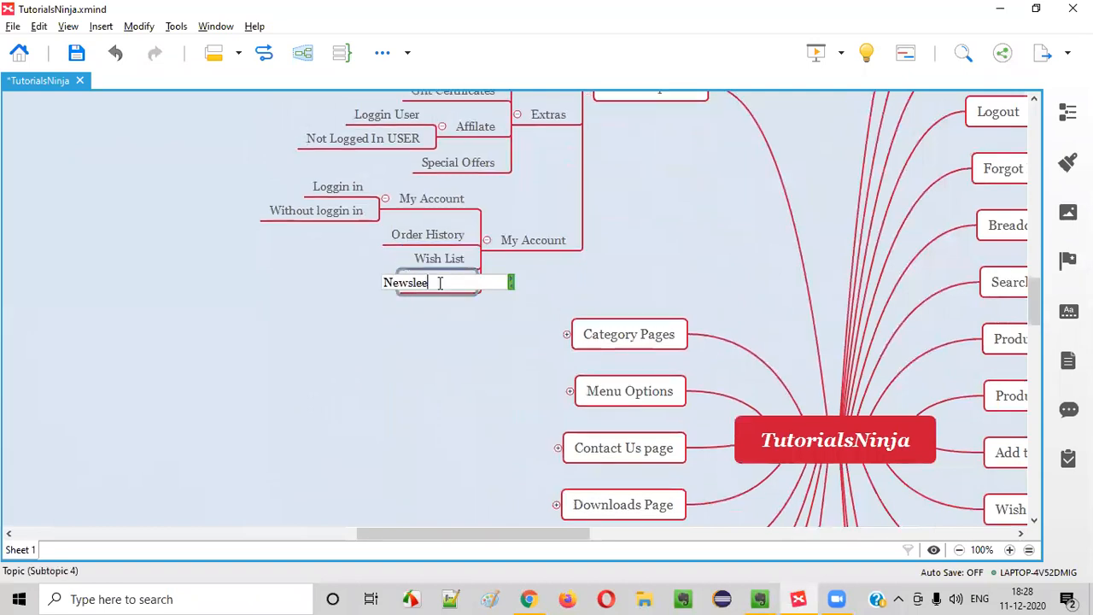
key("Return")
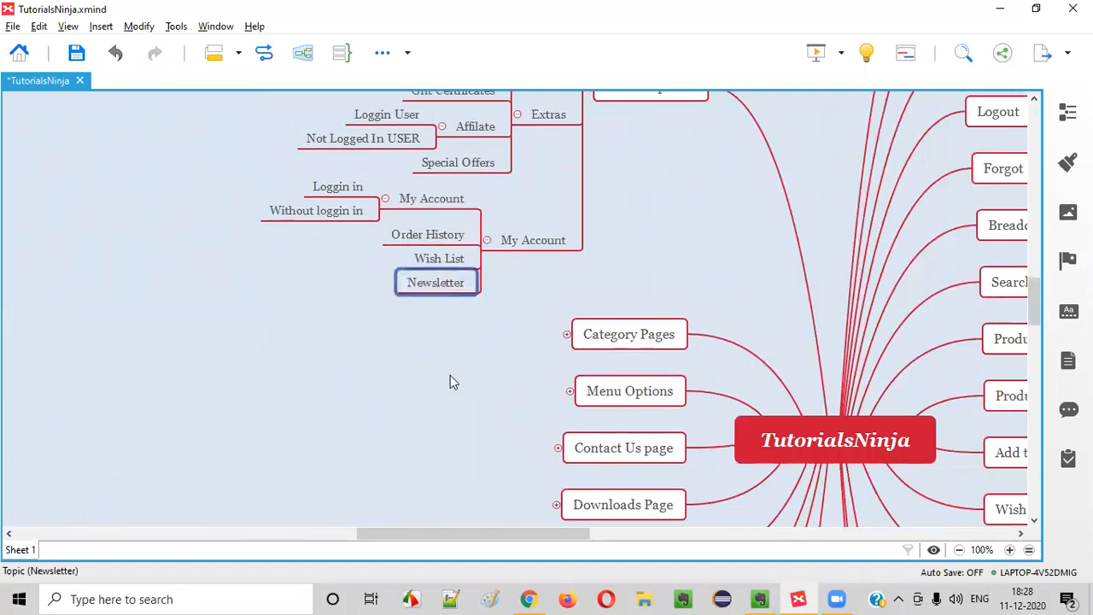
left_click(450, 375)
Collapse the Footer Options and Doubts branches of the map
scroll(450, 375, "up", 3)
left_click(589, 284)
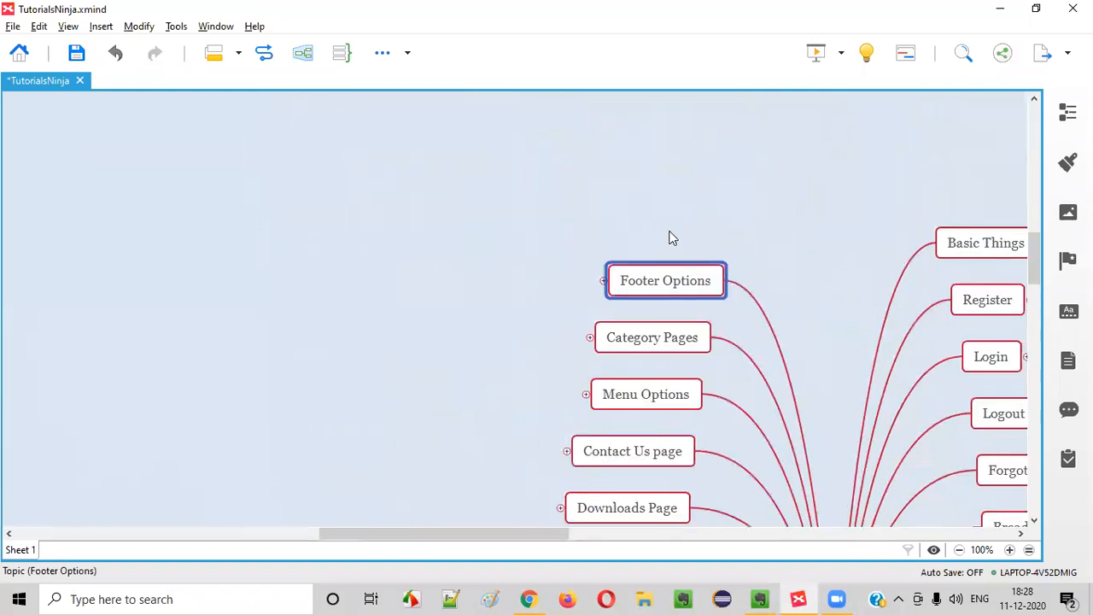
left_click_drag(532, 533, 658, 513)
scroll(648, 314, "down", 5)
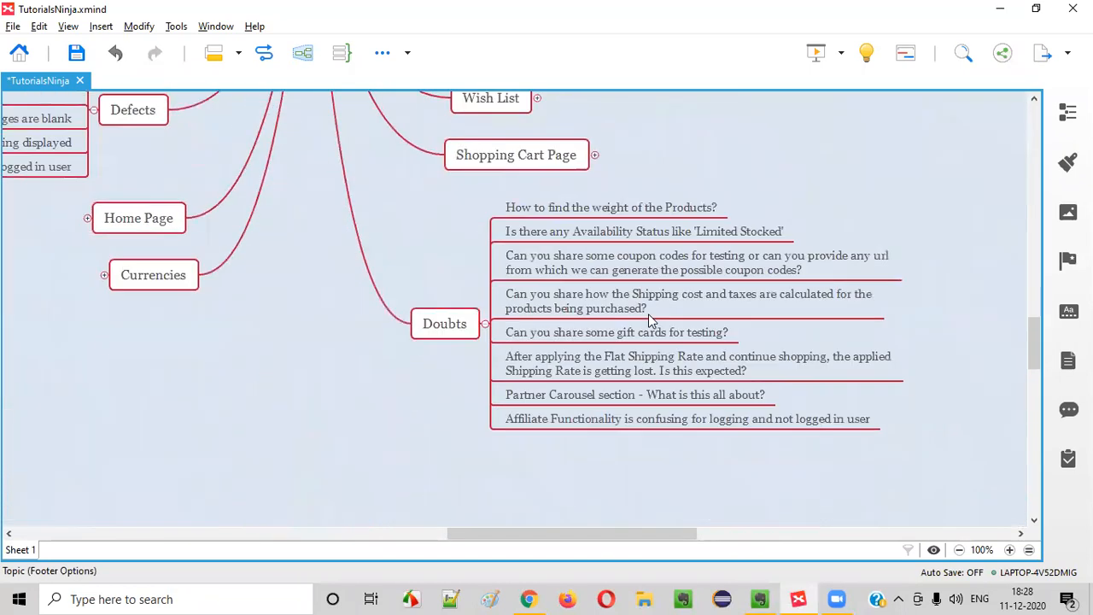
left_click(444, 324)
left_click(485, 324)
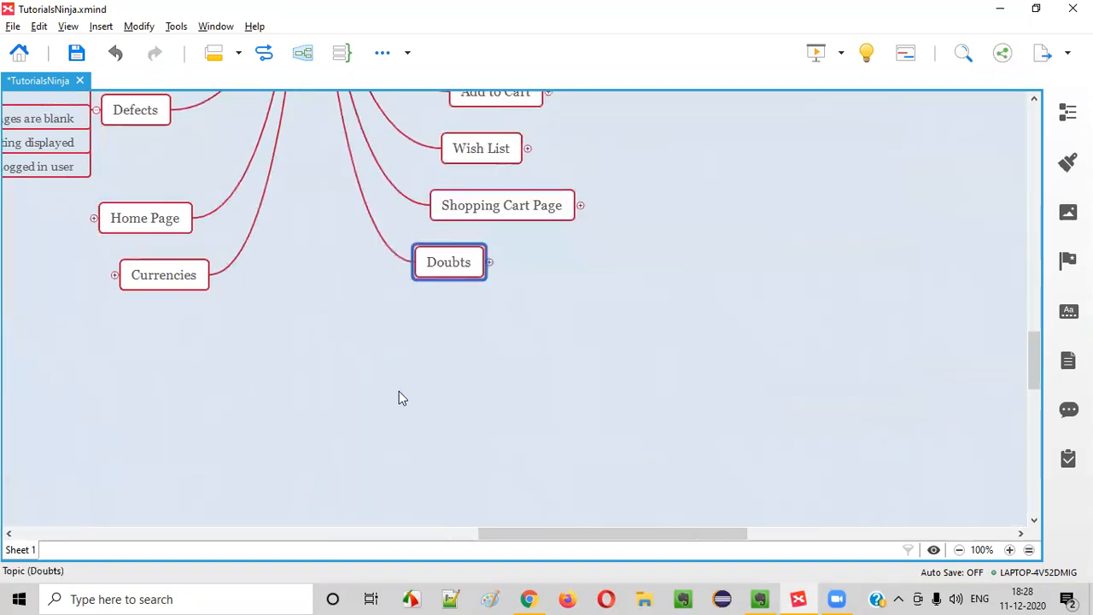
scroll(410, 376, "up", 10)
scroll(342, 325, "down", 2)
left_click(317, 346)
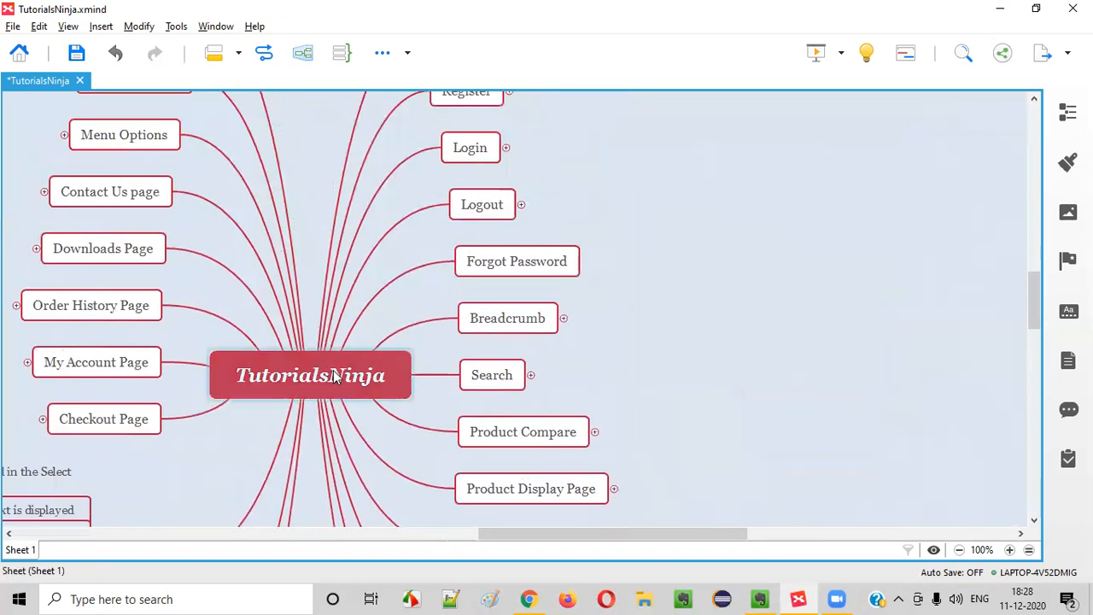
left_click(335, 377)
left_click(529, 598)
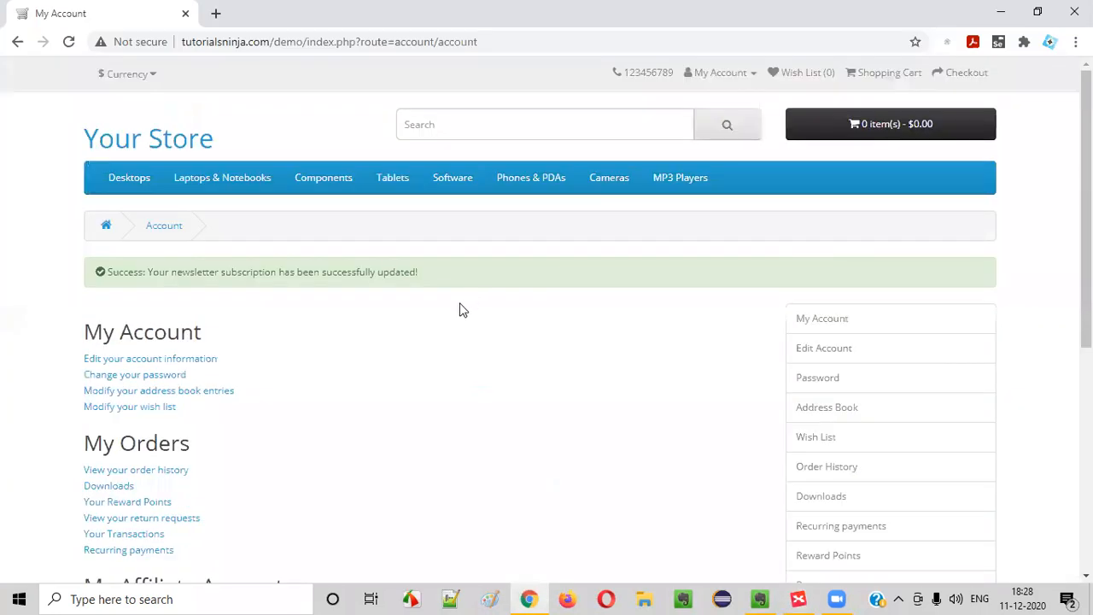
Reload the store's My Account page from the header account menu, clearing the newsletter message
scroll(214, 351, "down", 2)
scroll(195, 153, "up", 2)
left_click(736, 74)
left_click(692, 100)
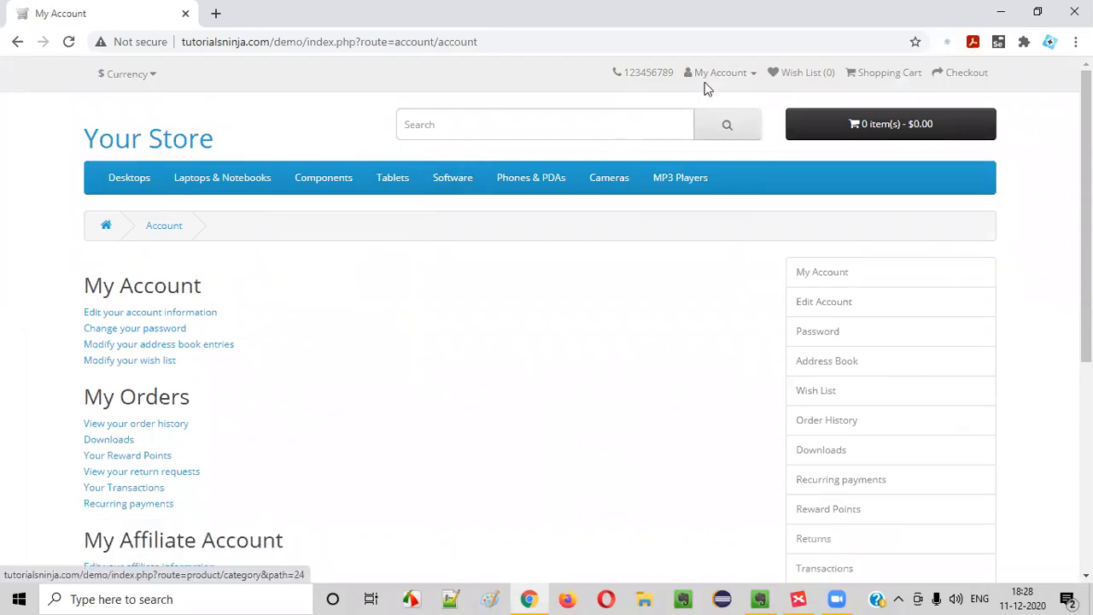
left_click(762, 597)
Expand My Account Page and Ways to navigate, then add a new topic below 'From order success page'
scroll(453, 353, "up", 7)
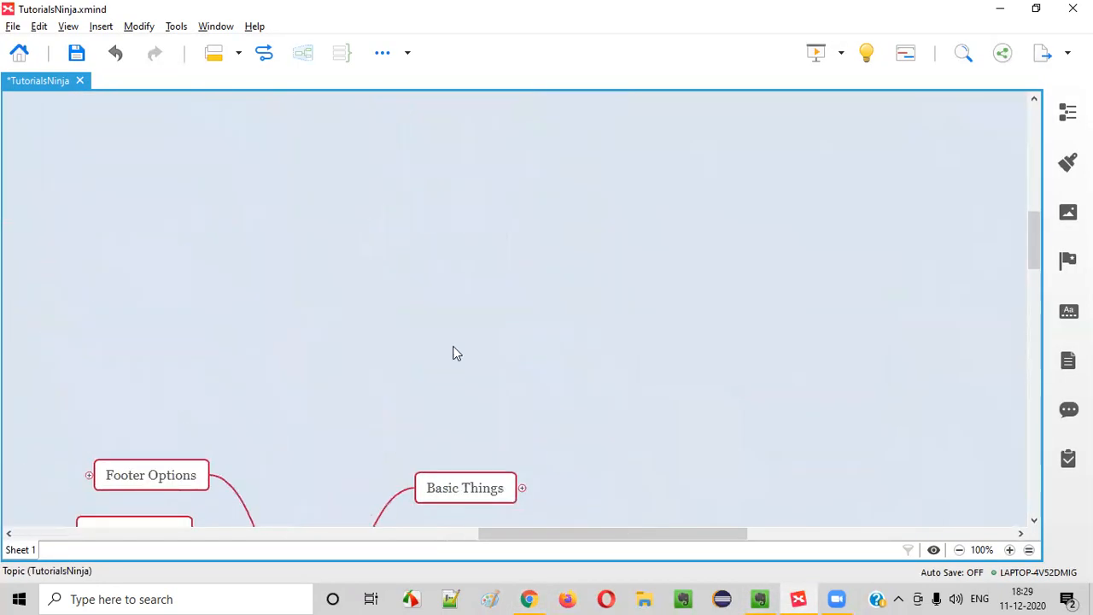
scroll(247, 288, "down", 8)
scroll(162, 350, "down", 3)
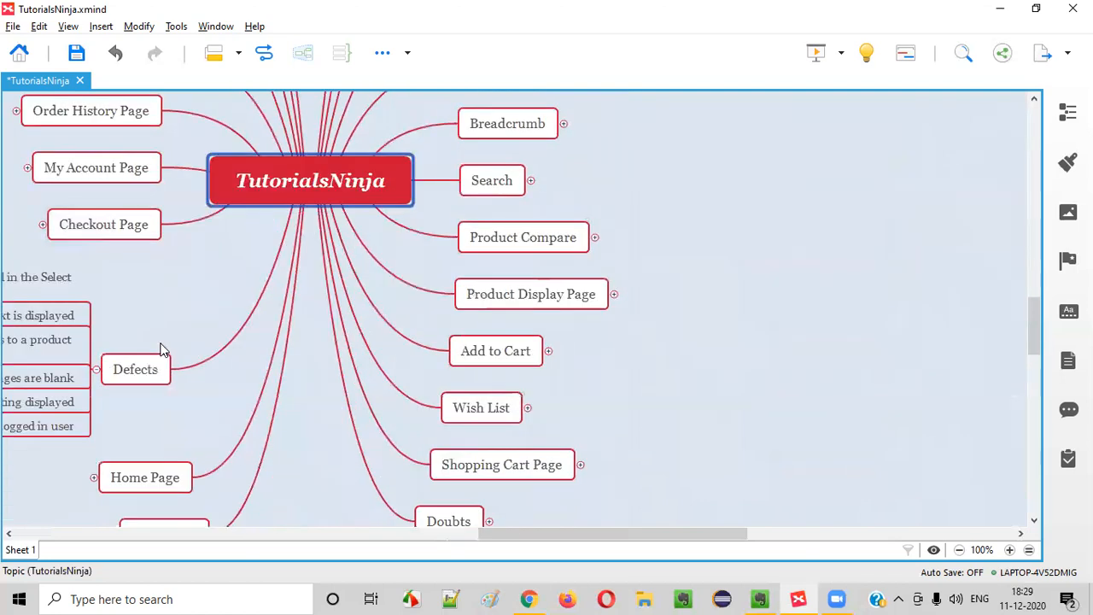
left_click(92, 175)
left_click_drag(496, 538, 375, 525)
left_click(453, 168)
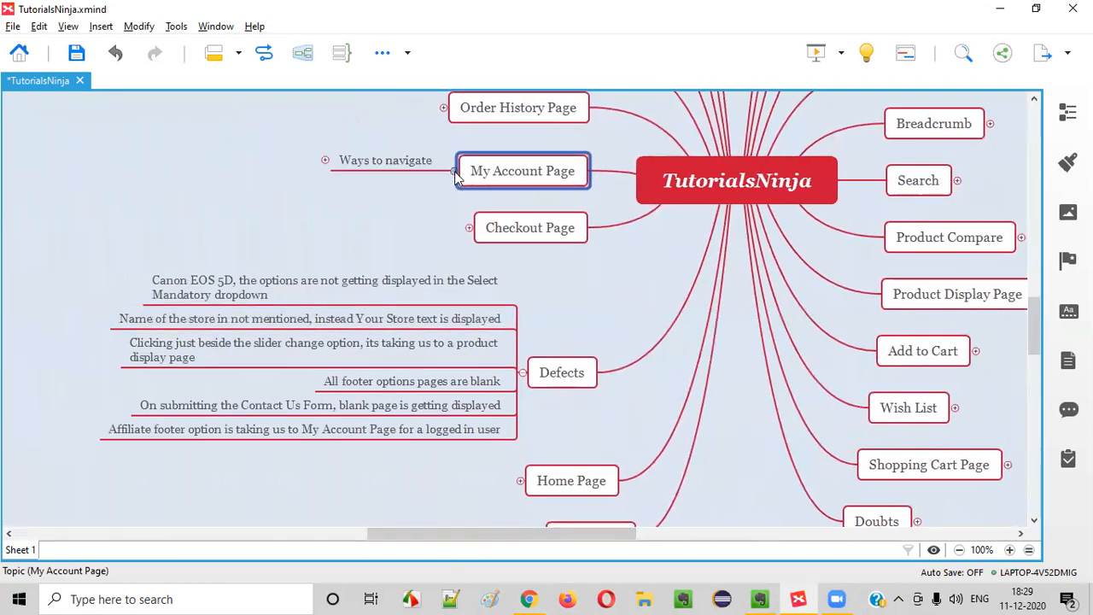
left_click(325, 160)
left_click(220, 164)
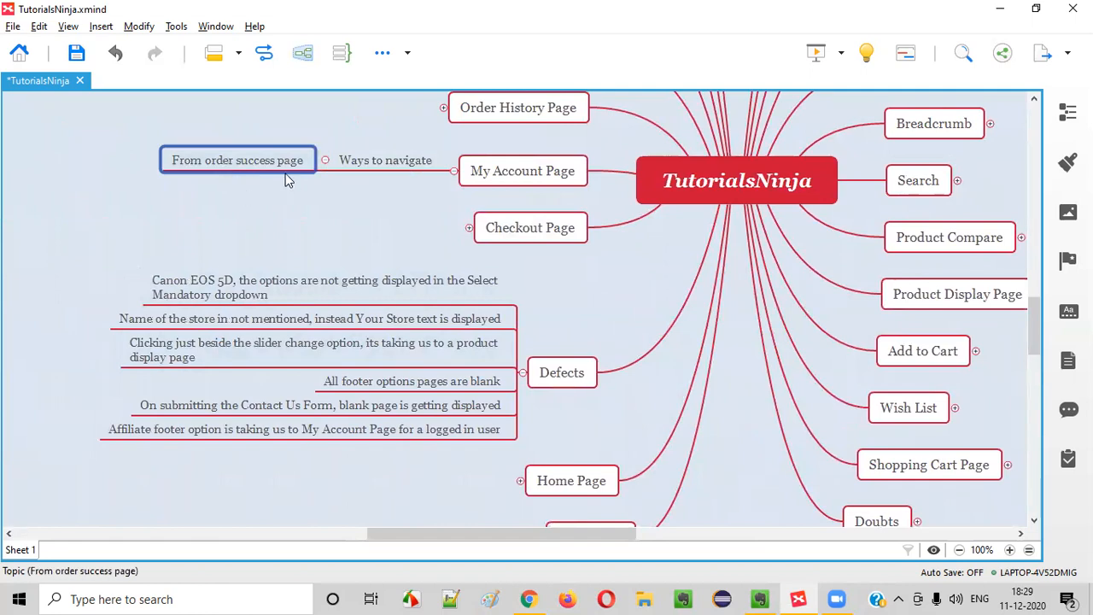
key("Return")
key("alt+Tab")
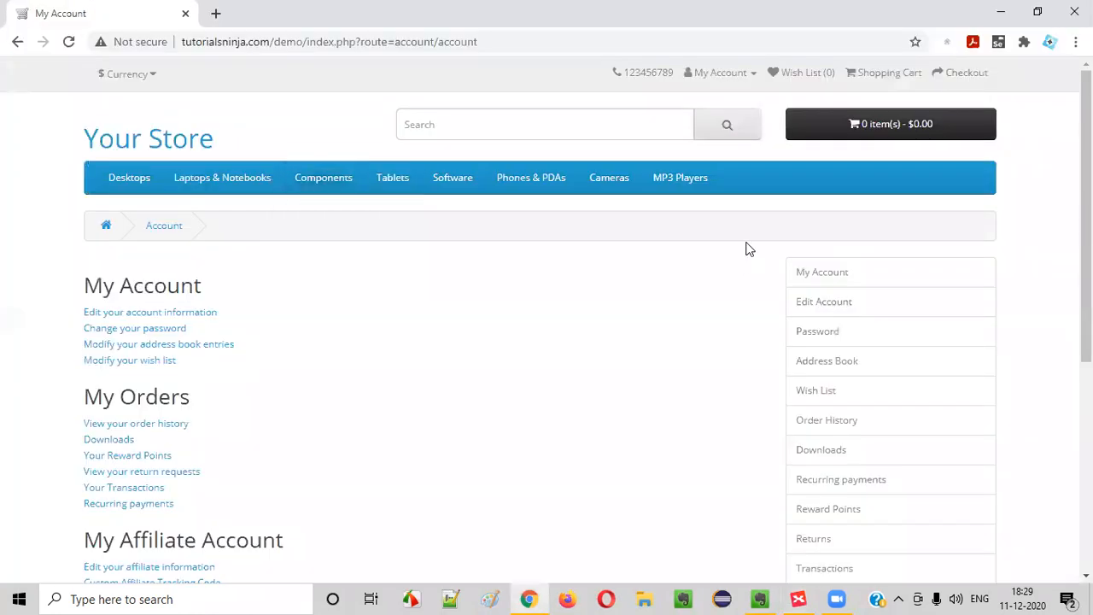
Log out of the store account and go to the Login page
left_click(699, 83)
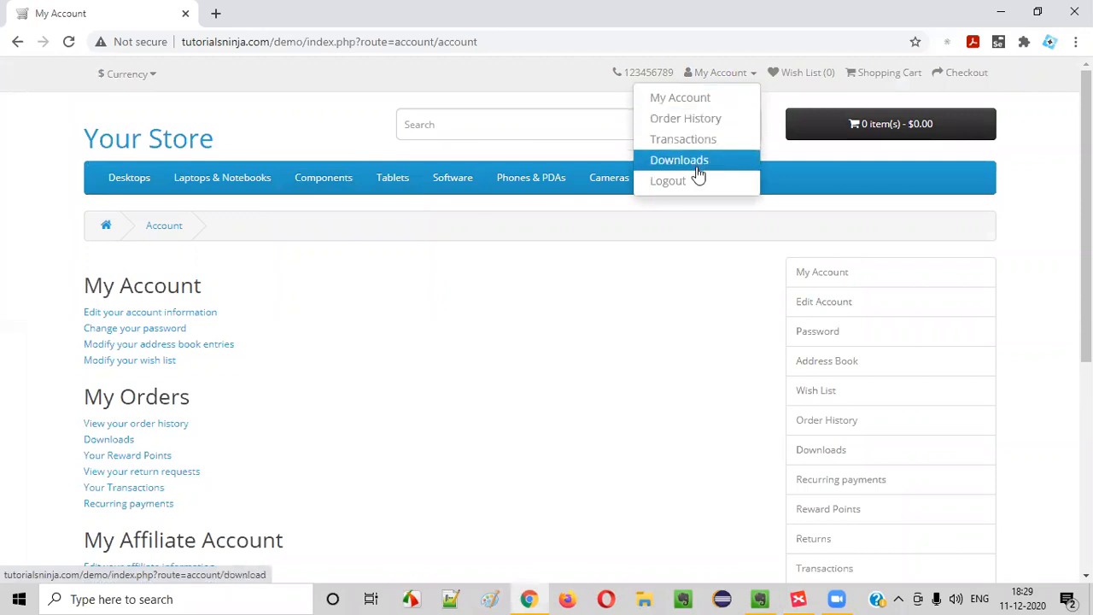
left_click(696, 179)
left_click(714, 75)
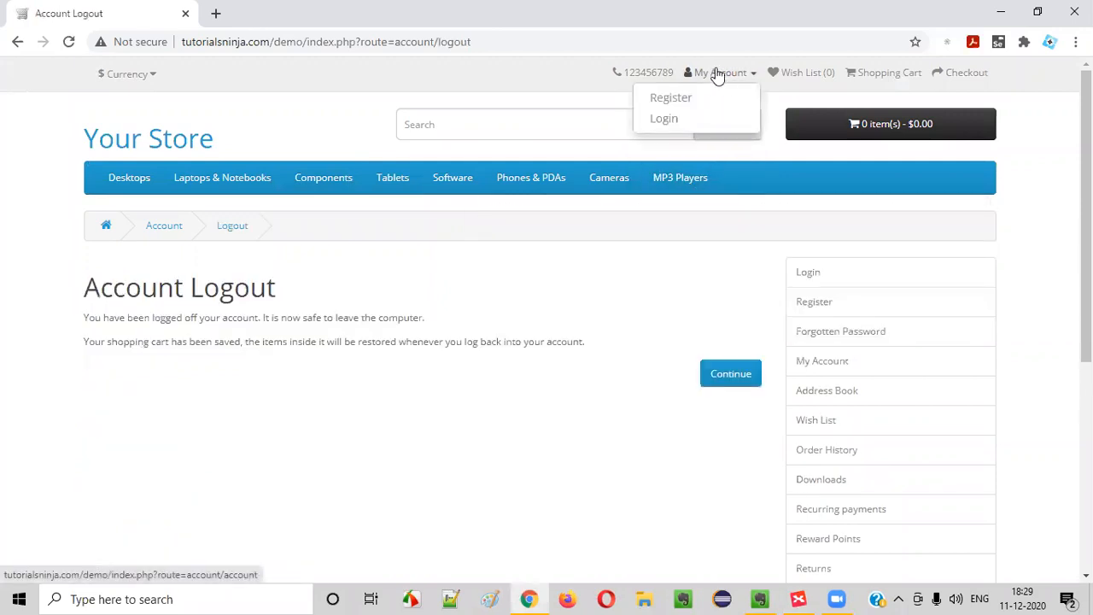
left_click(688, 124)
Sign back in with the saved login e-mail and the account password
left_click(515, 378)
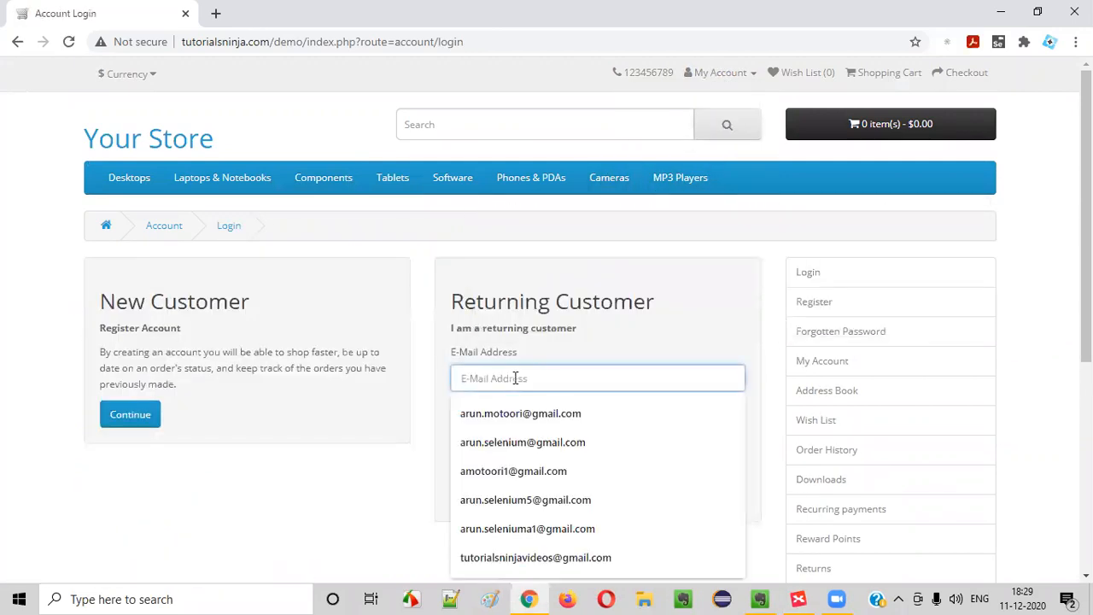
type("1@gmail.com")
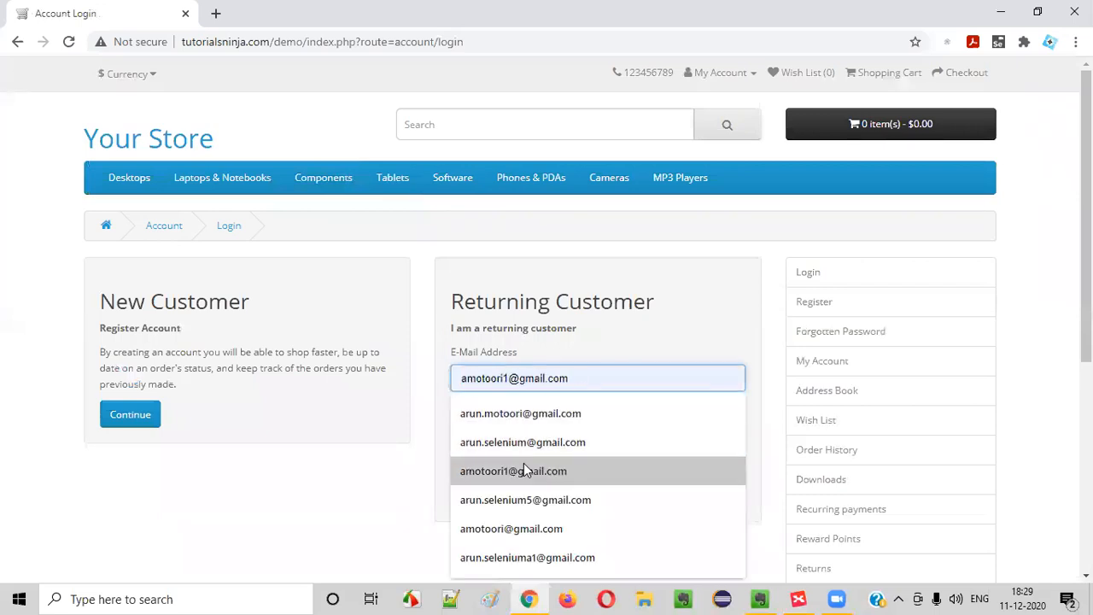
left_click(523, 468)
left_click(514, 438)
type("••")
left_click(480, 494)
scroll(369, 370, "down", 1)
scroll(579, 148, "up", 1)
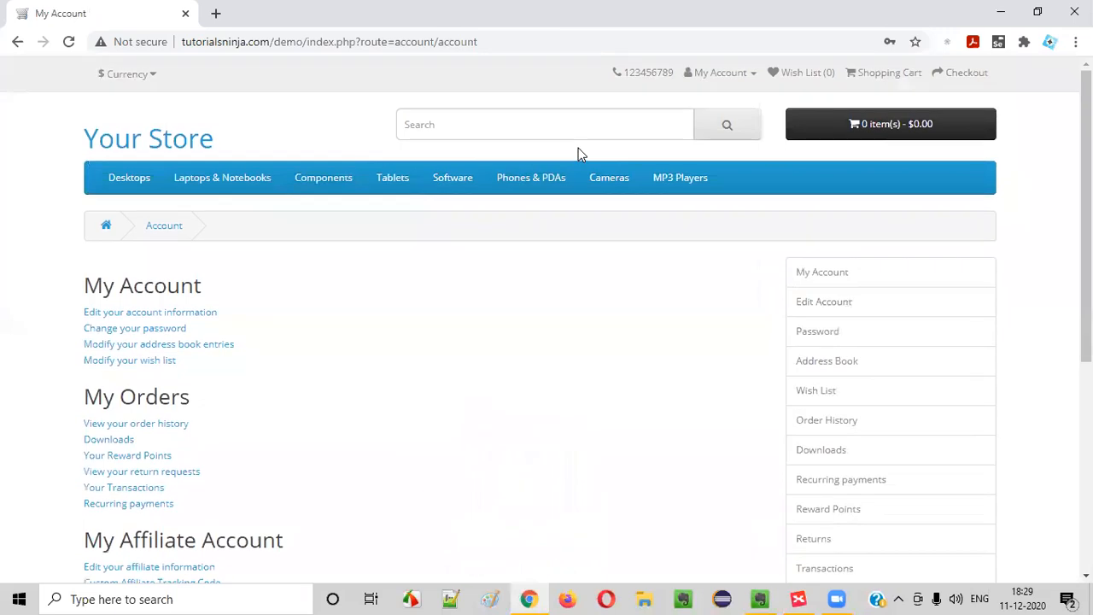
Rename the new Subtopic 2 to 'Login should take to this page'
key("alt+Tab")
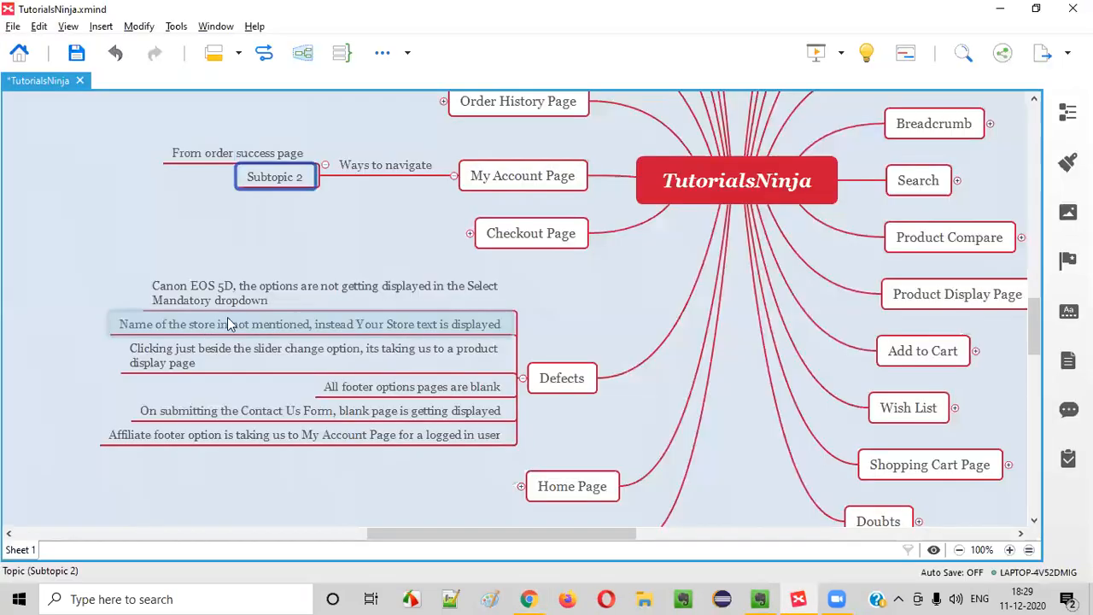
double_click(276, 177)
type("Login ")
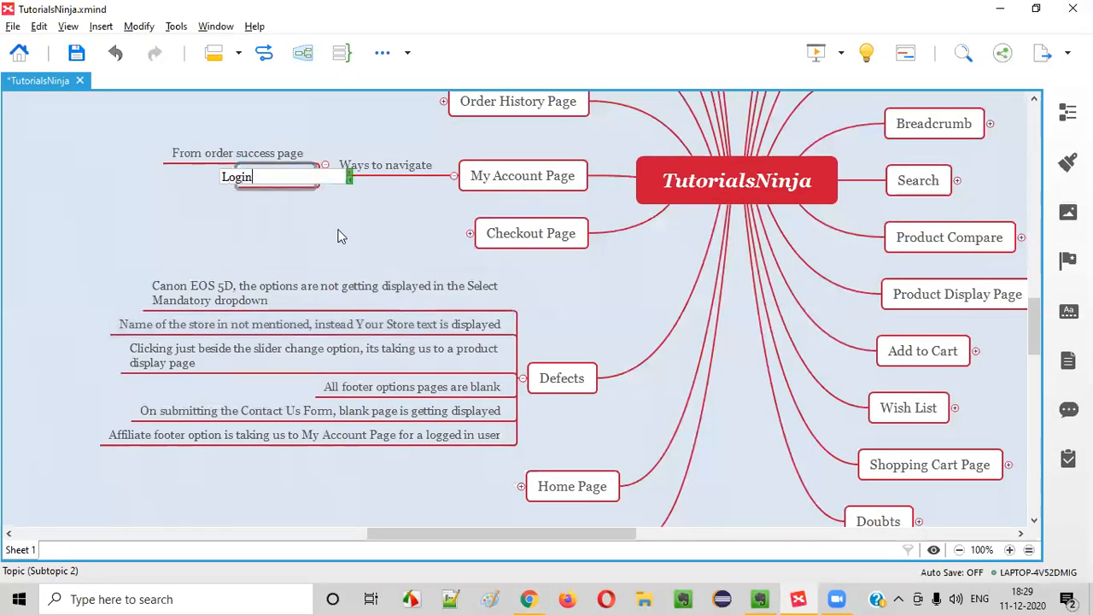
type("should t")
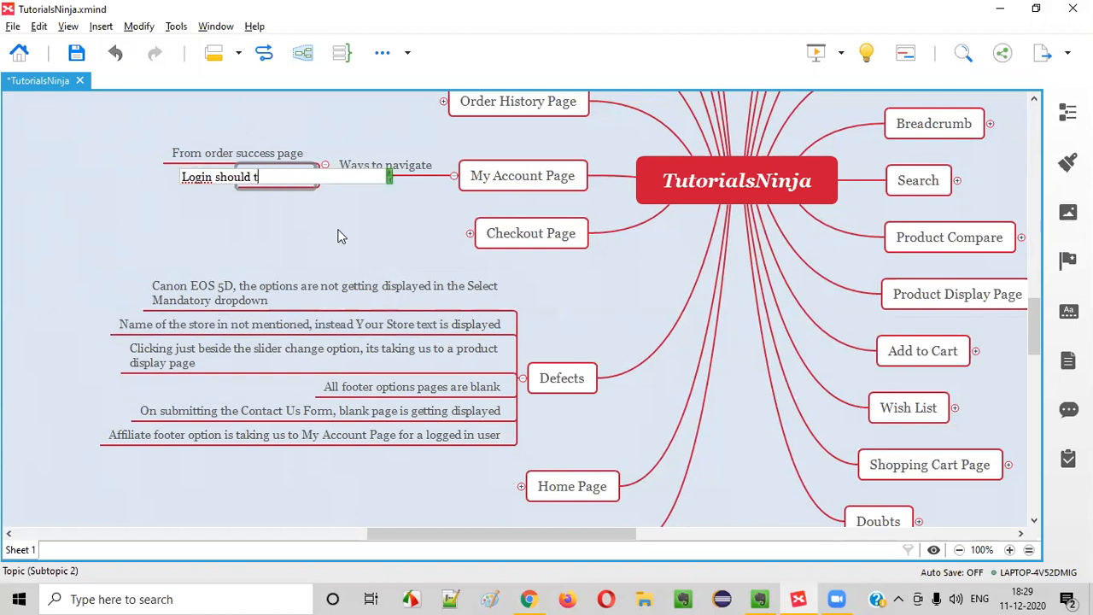
type("ake to this page")
key("Return")
In the store, open Order History from the account menu, then return to My Account
key("alt+Tab")
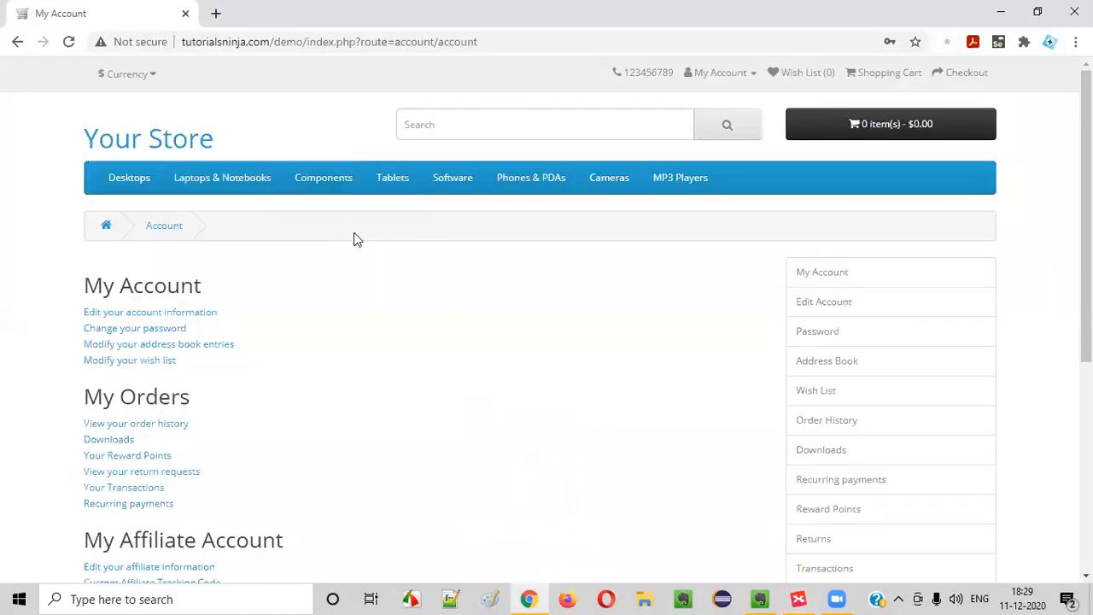
left_click(732, 79)
left_click(734, 119)
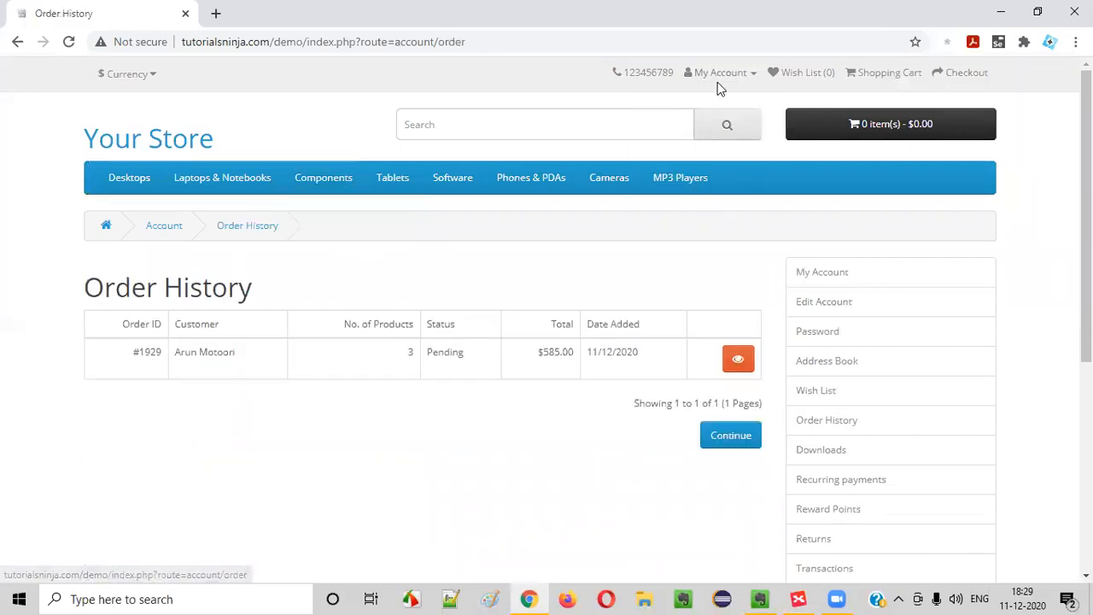
left_click(722, 79)
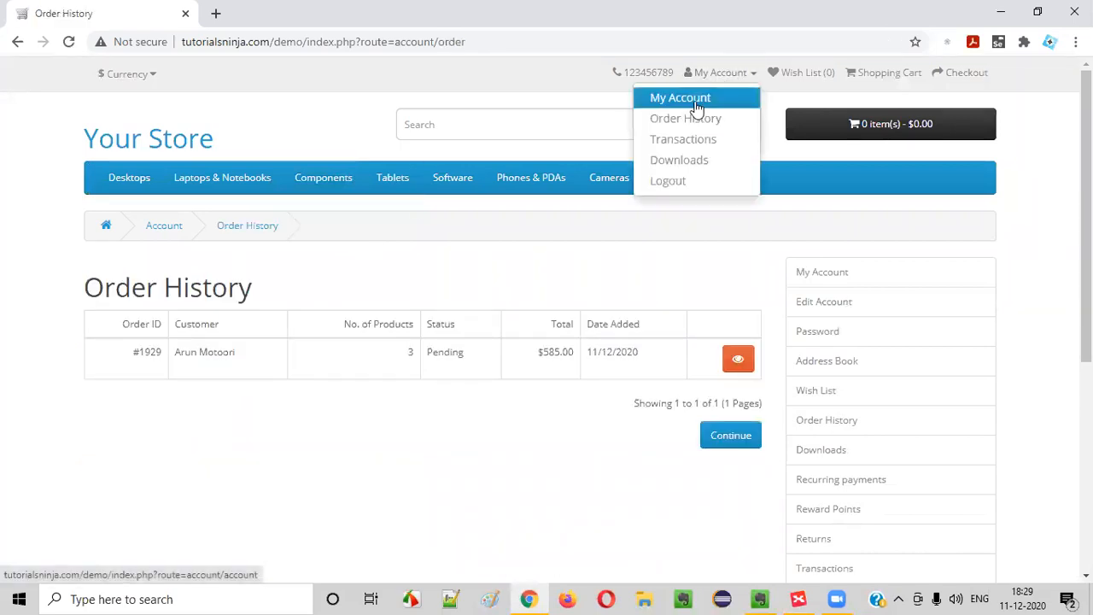
left_click(696, 104)
Add a 'My Account > My Account' topic below the login note
key("alt+Tab")
key("Return")
type("My")
type("A")
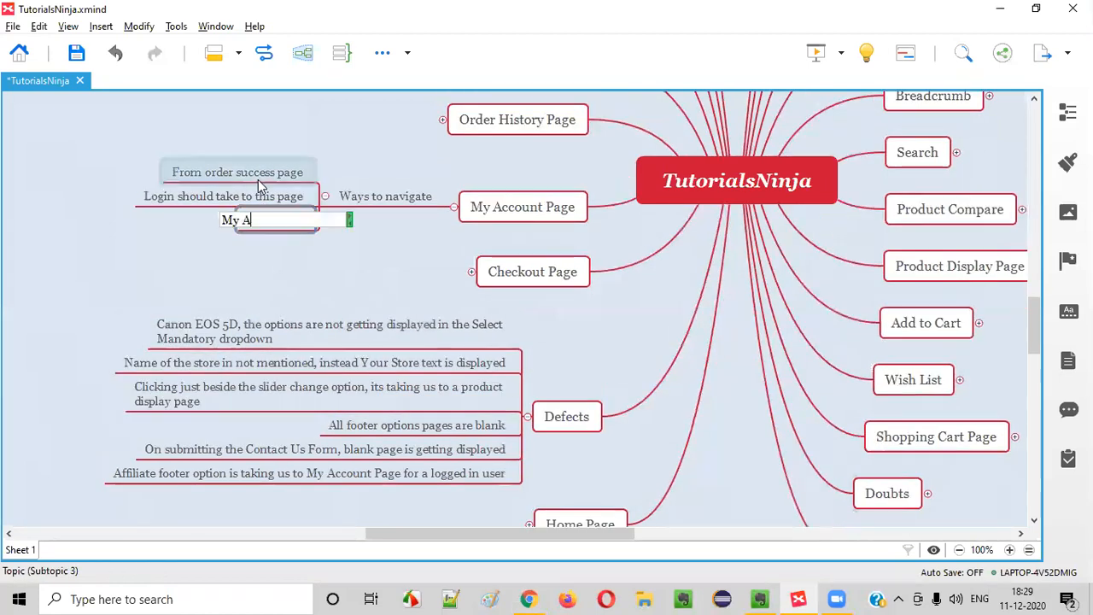
type("ccount > My Account")
key("Return")
Review the store's My Account page, then add a new topic beside Ways to navigate
key("alt+Tab")
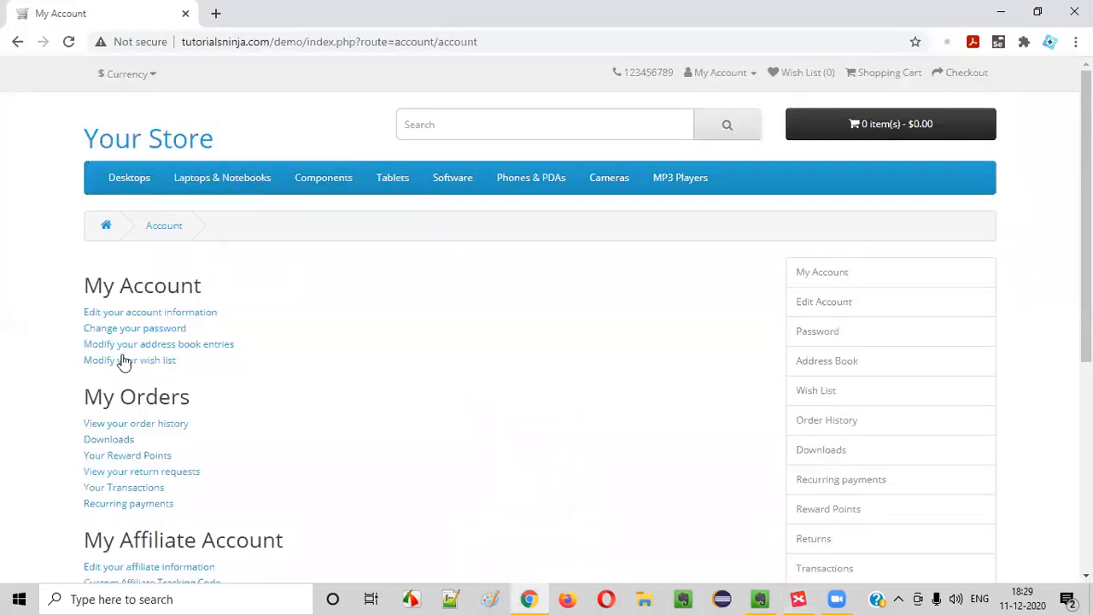
scroll(338, 290, "down", 1)
scroll(332, 295, "up", 1)
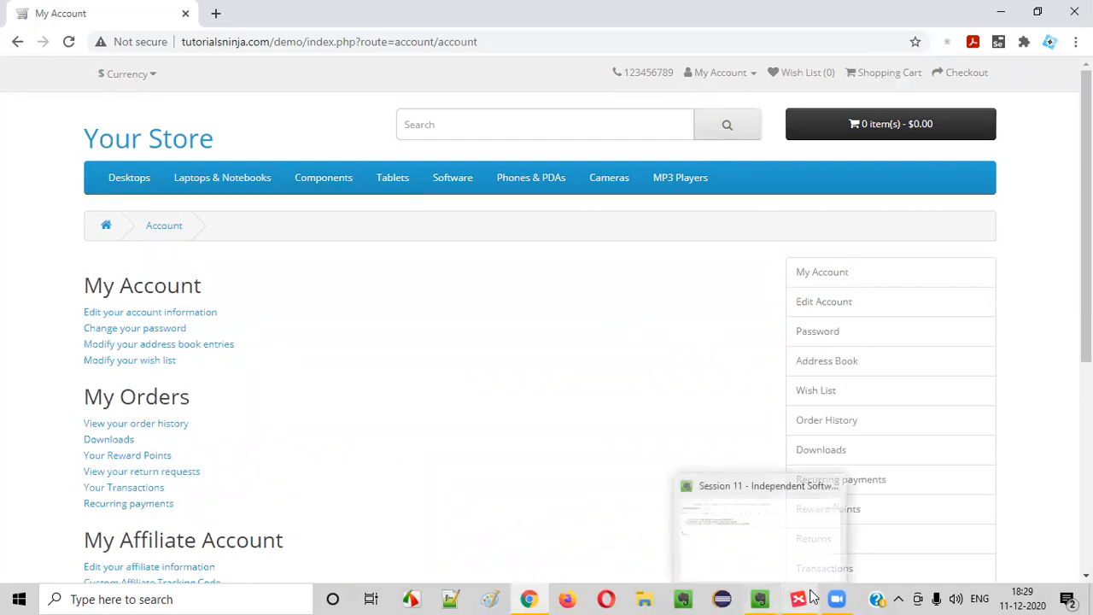
left_click(760, 599)
left_click(797, 598)
left_click(522, 209)
left_click(386, 191)
key("Return")
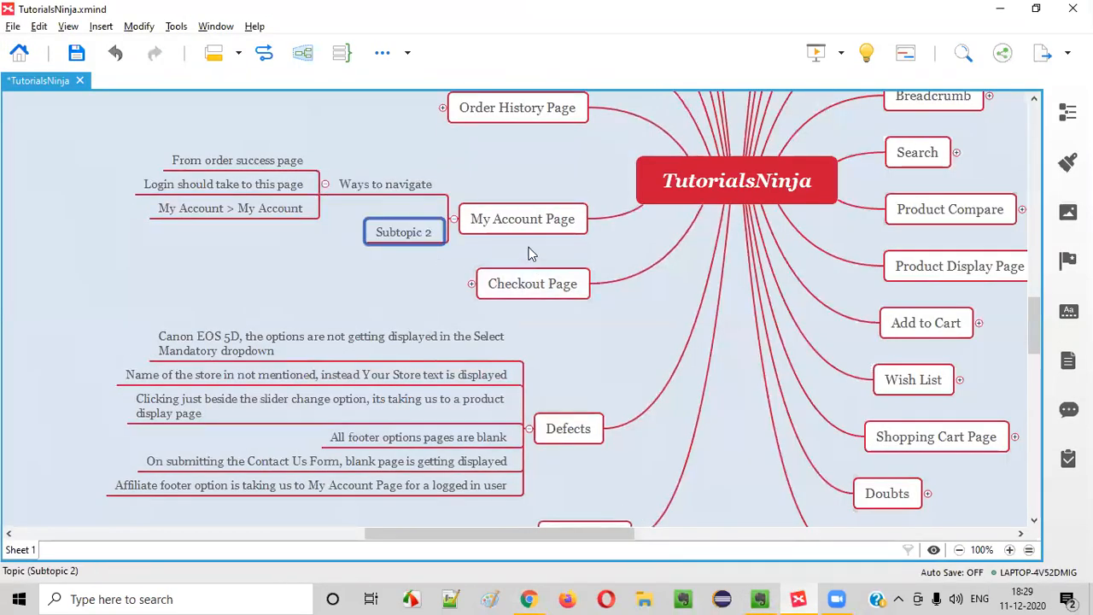
In the store, reload My Account and try the Edit Account option in the right-hand menu
key("alt+Tab")
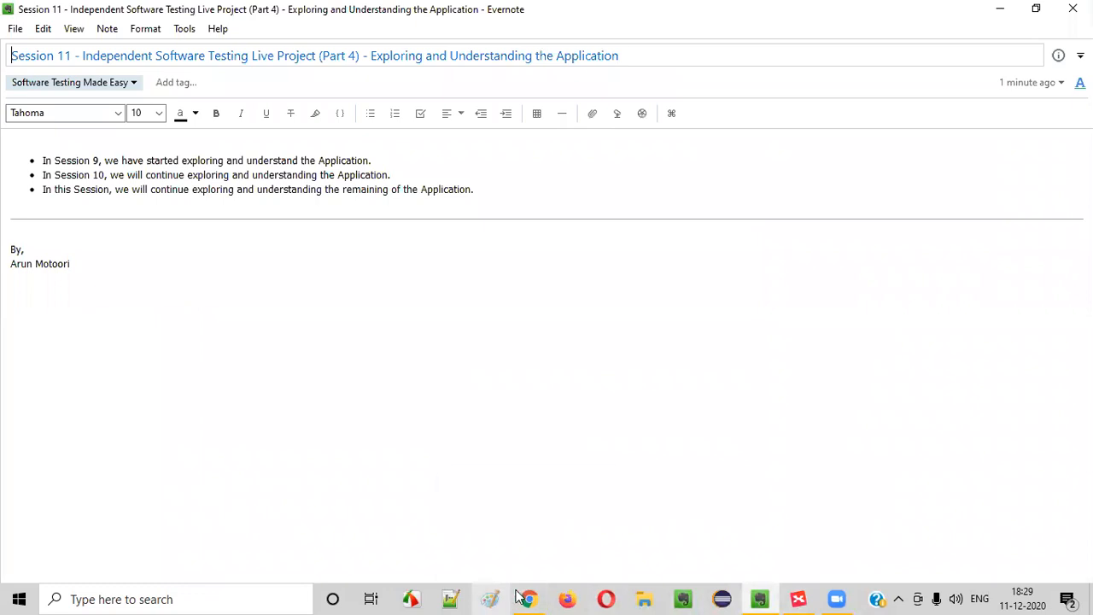
left_click(529, 599)
left_click_drag(89, 295, 242, 295)
left_click(248, 294)
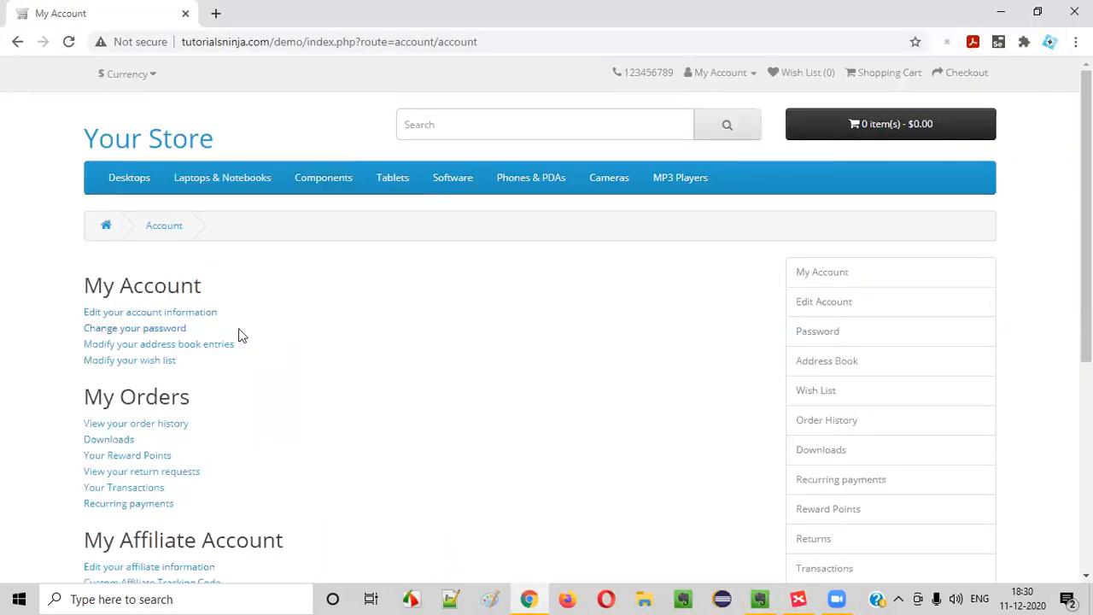
left_click(840, 277)
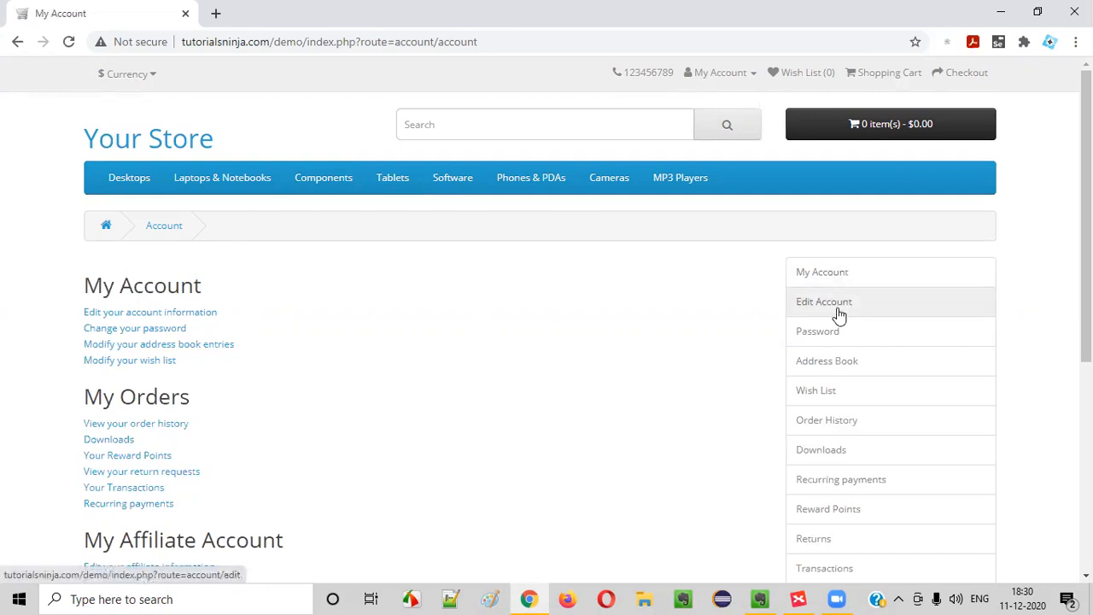
left_click(843, 297)
left_click(842, 281)
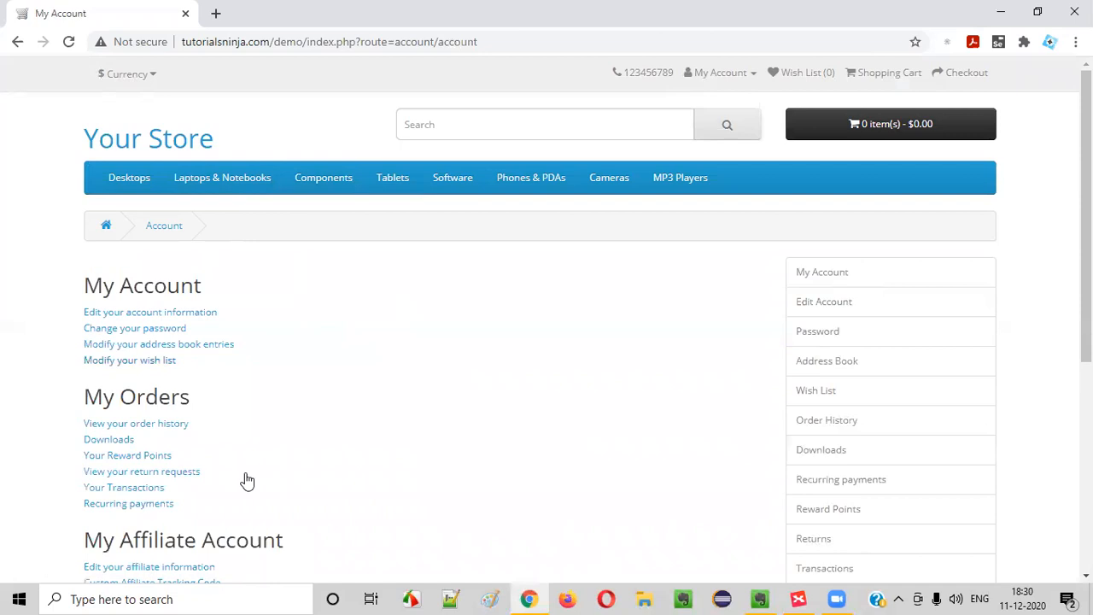
left_click(760, 598)
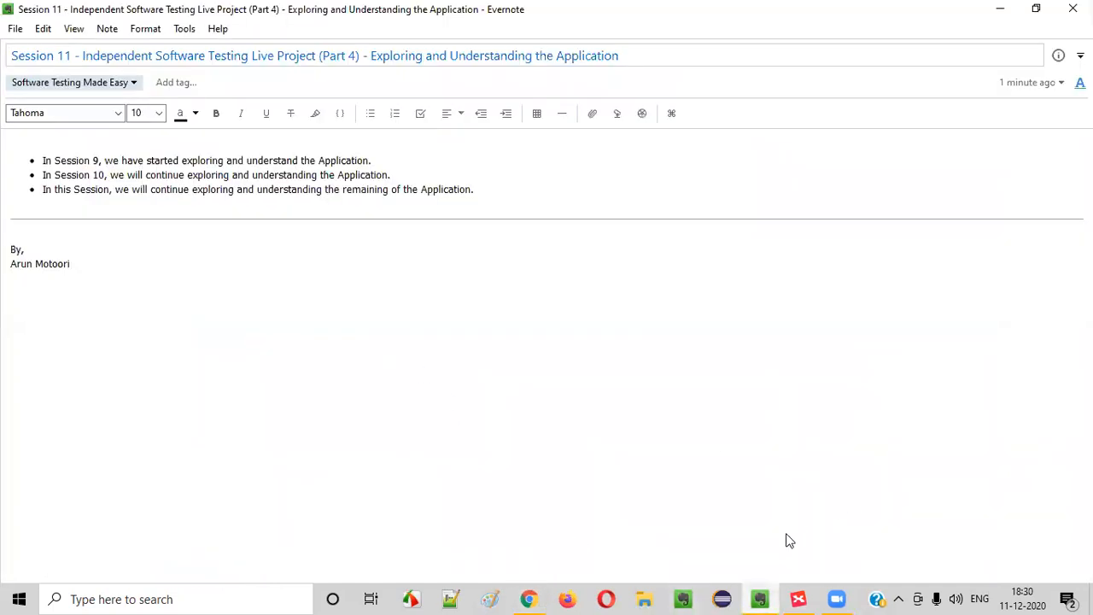
left_click(799, 599)
Add a 'My Account Right options' topic below 'My Account > My Account'
left_click(280, 218)
key("Return")
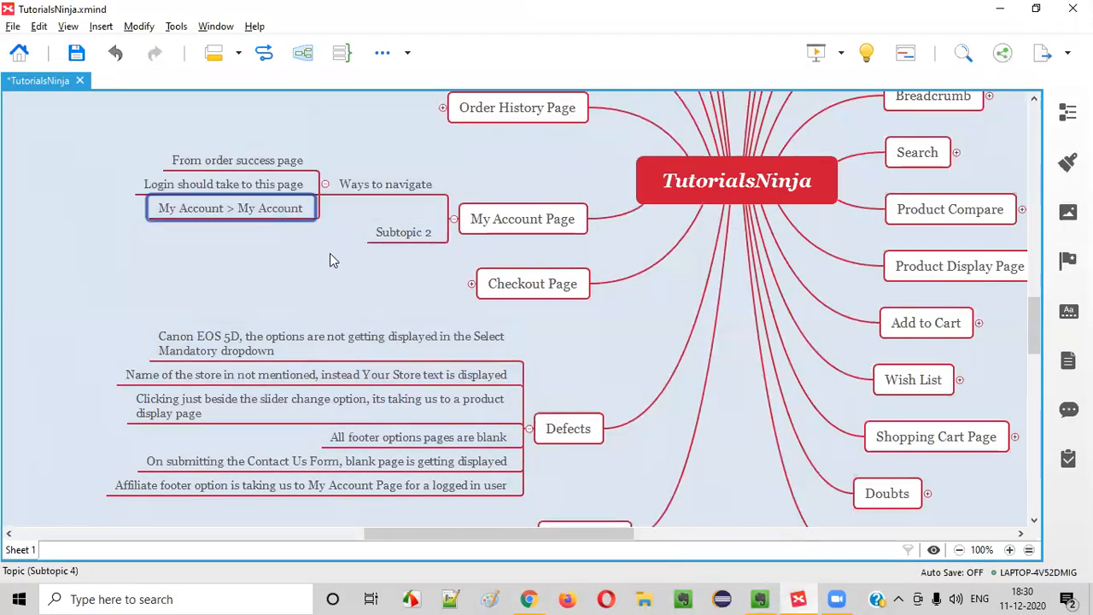
type("My Account R")
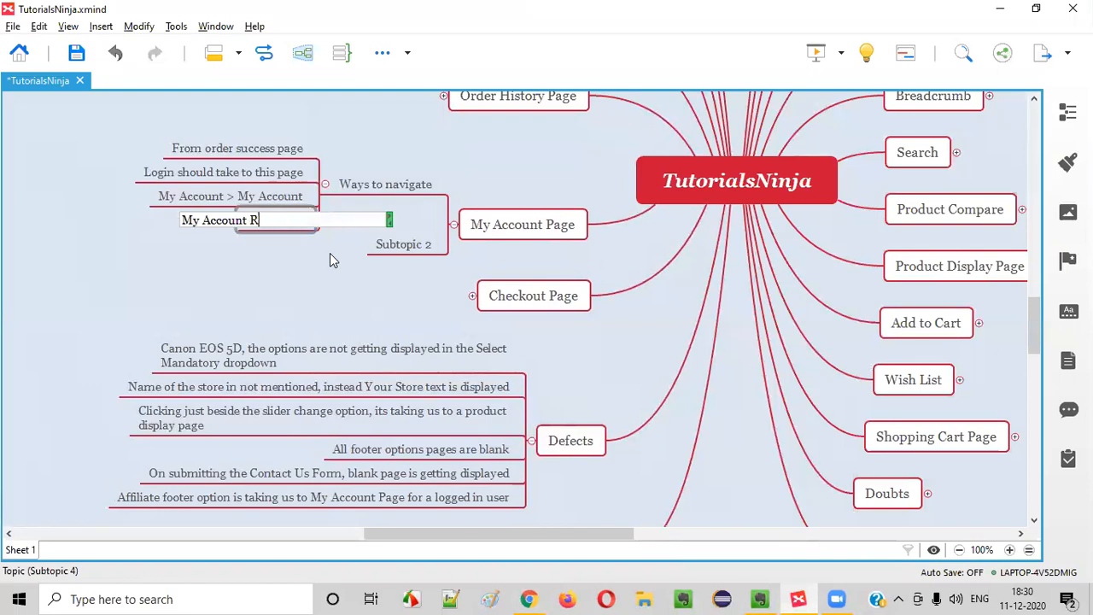
type("ight options")
key("Return")
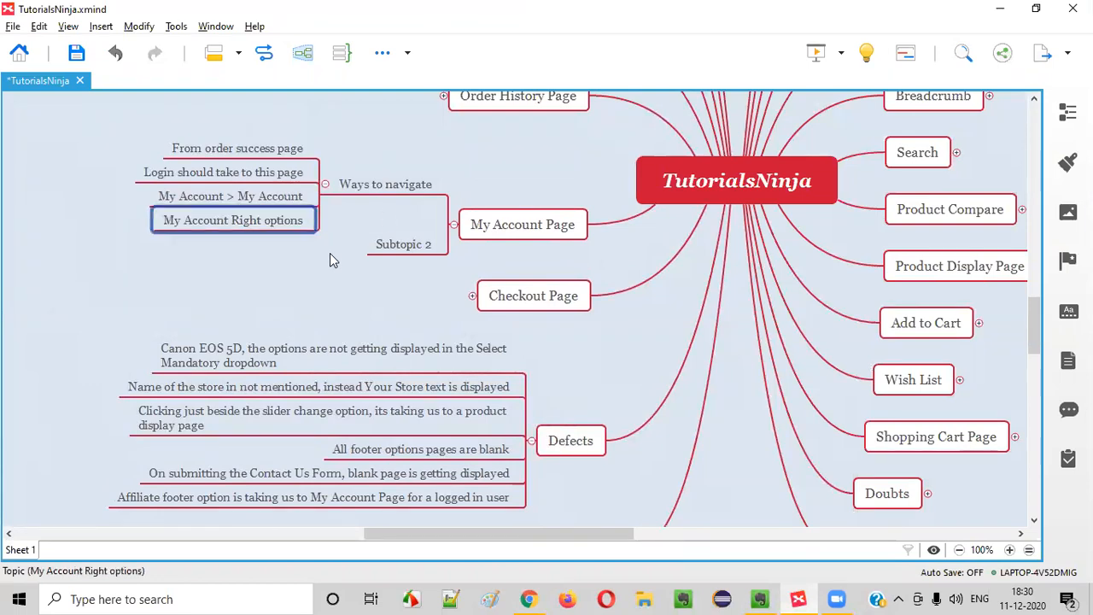
key("alt+Tab")
left_click(797, 599)
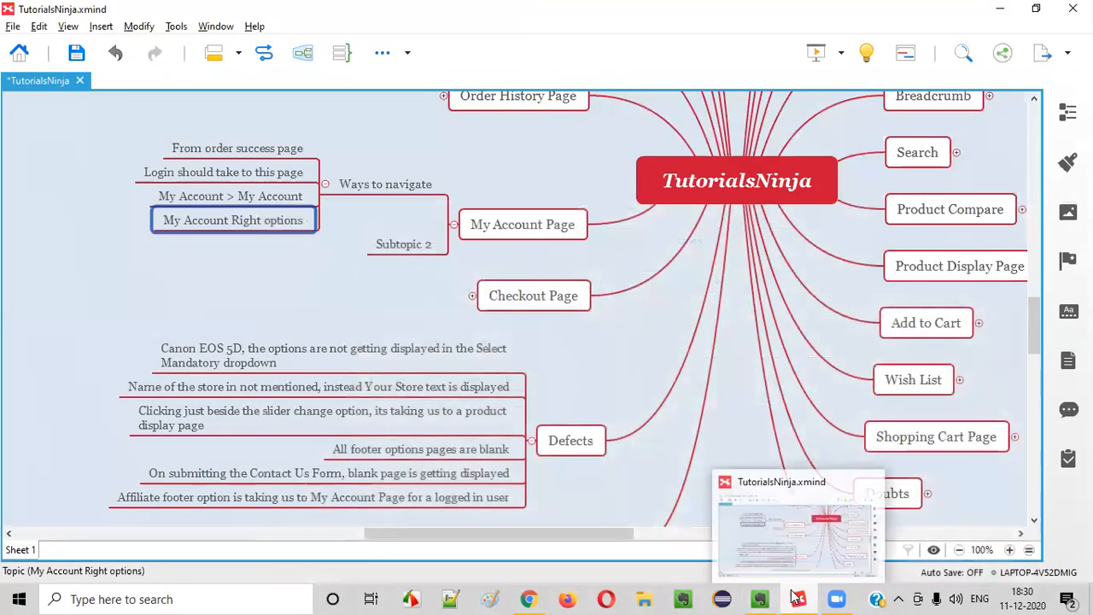
left_click(529, 598)
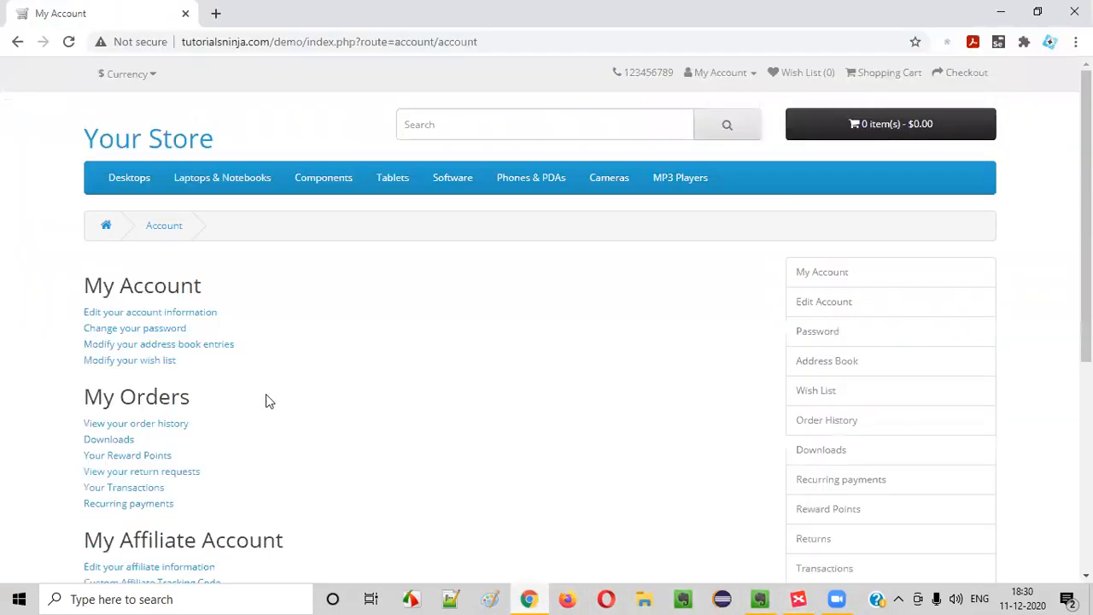
Open 'Edit your account information' and confirm it shows My Account Information, then go back
left_click_drag(93, 285, 207, 269)
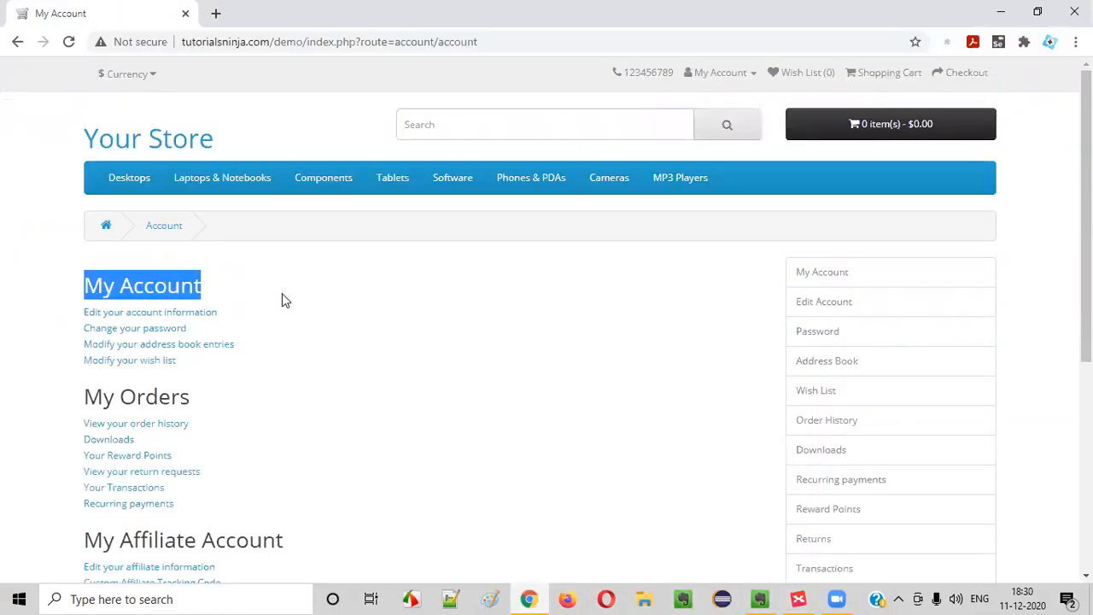
left_click_drag(88, 285, 266, 275)
scroll(271, 371, "down", 2)
scroll(120, 318, "up", 2)
left_click(121, 313)
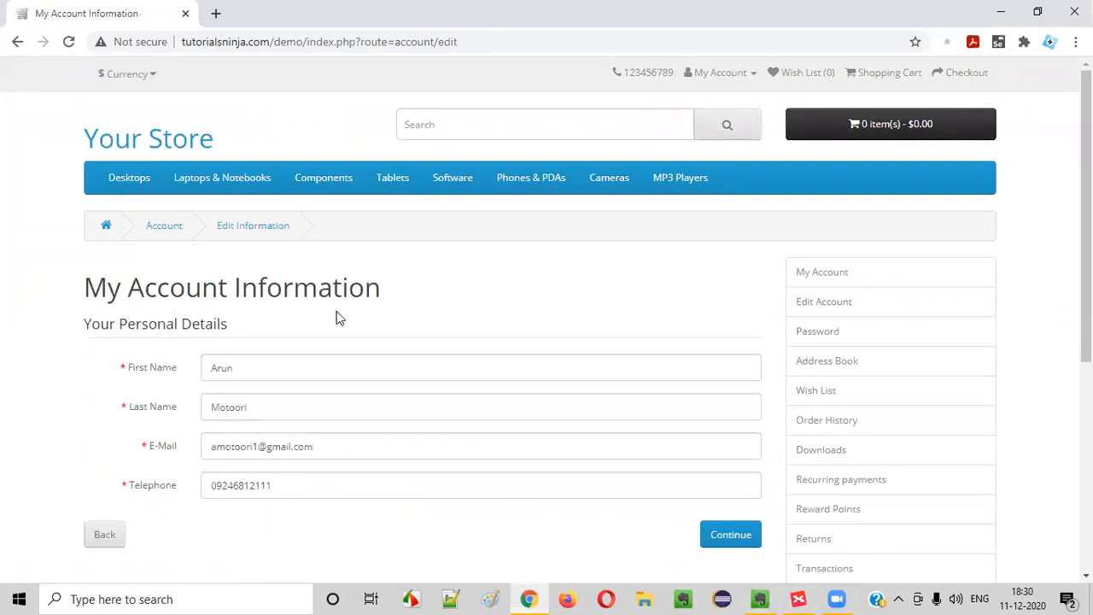
left_click_drag(121, 290, 456, 304)
left_click(456, 304)
left_click_drag(120, 290, 424, 311)
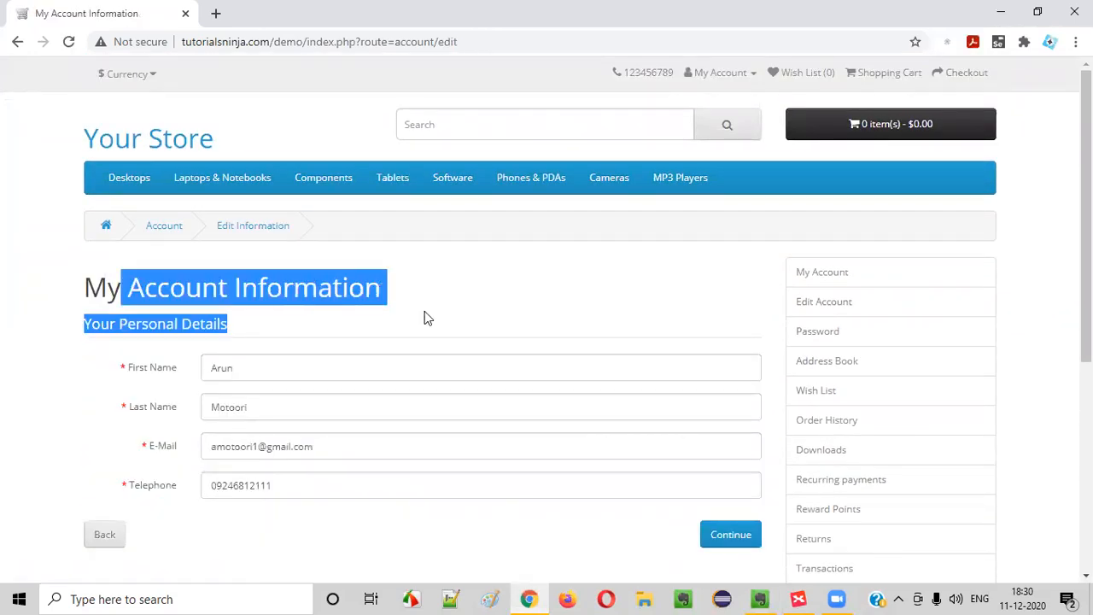
left_click(424, 310)
scroll(419, 314, "down", 1)
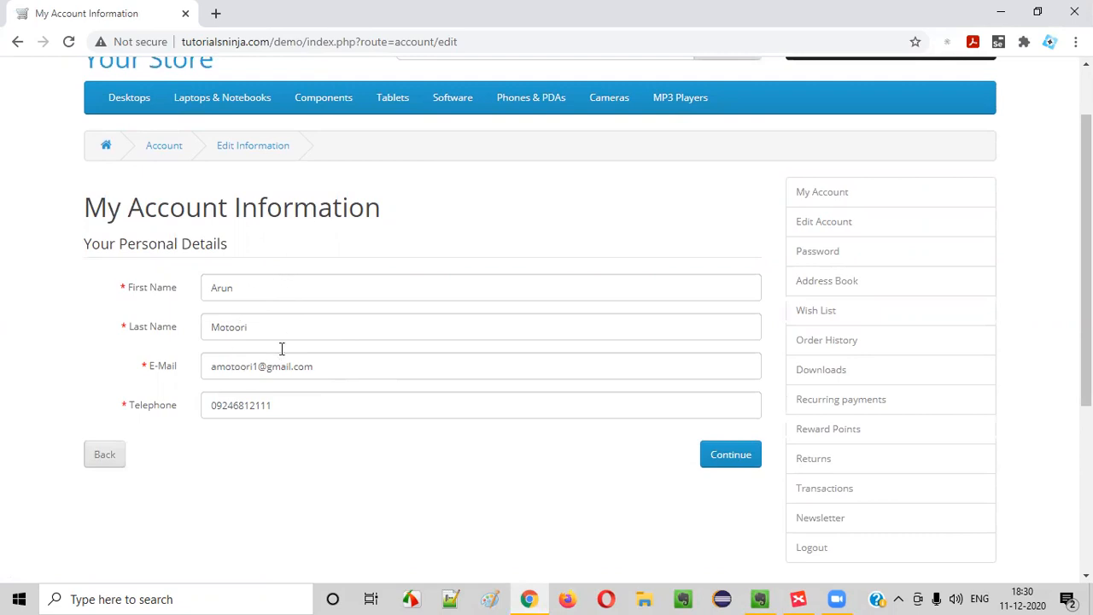
left_click_drag(120, 216, 346, 242)
left_click(102, 454)
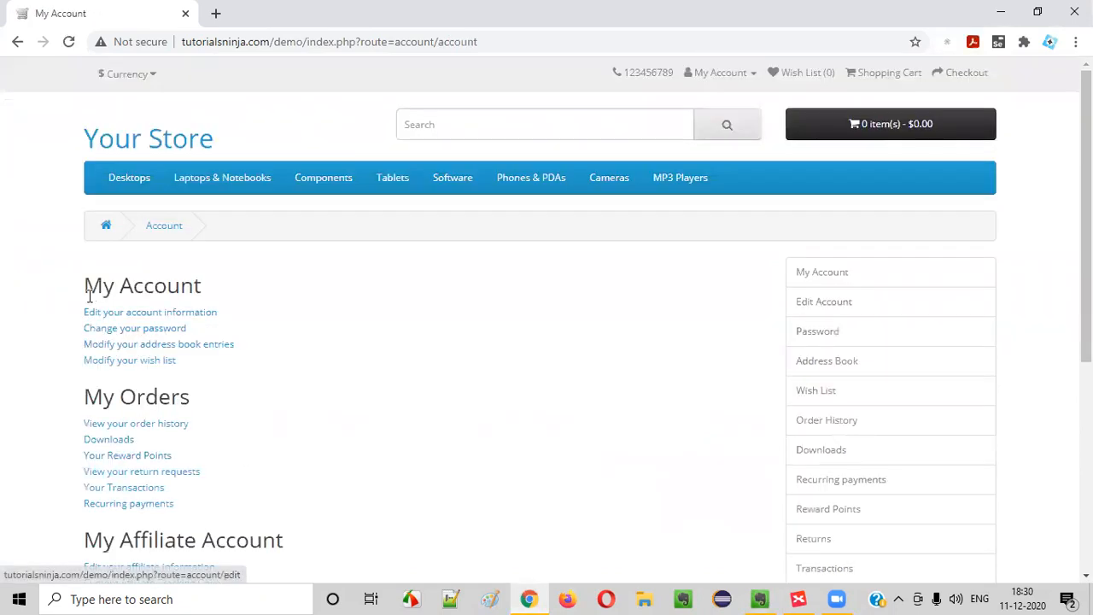
Rename Subtopic 2 to 'Edit your account information link'
left_click(799, 599)
left_click(403, 245)
left_click(403, 244)
type("Edit y")
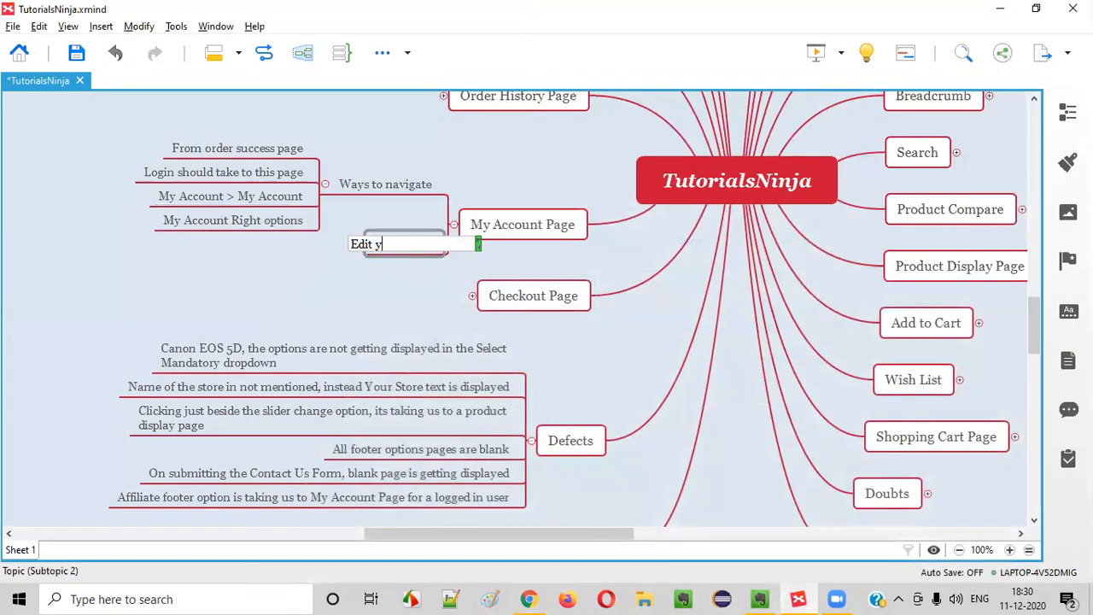
type("our account information llin")
key("BackSpace")
key("BackSpace")
key("BackSpace")
key("BackSpace")
type("link")
key("Return")
key("Return")
Check the Change Password form and the Edit Account sidebar link, then select the new link topic
key("alt+Tab")
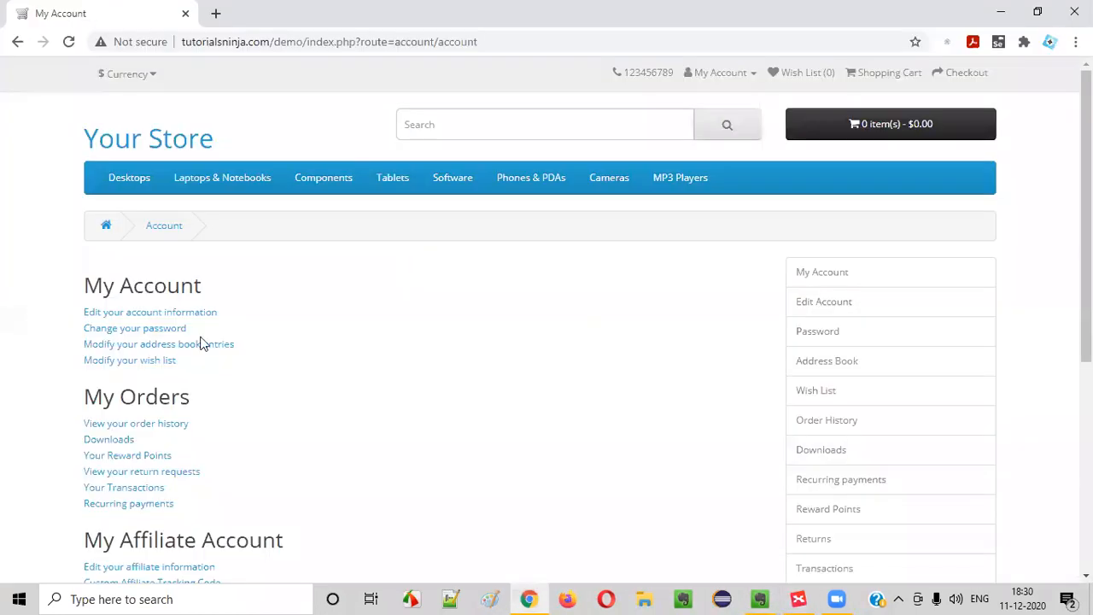
key("alt+Tab")
key("alt+Tab")
left_click(137, 329)
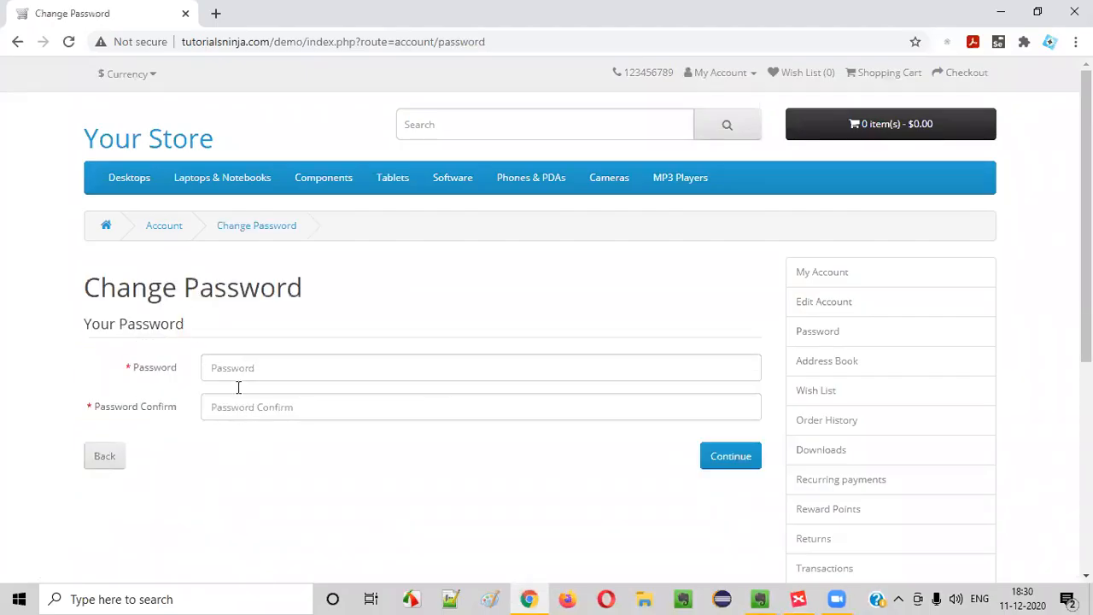
left_click(106, 461)
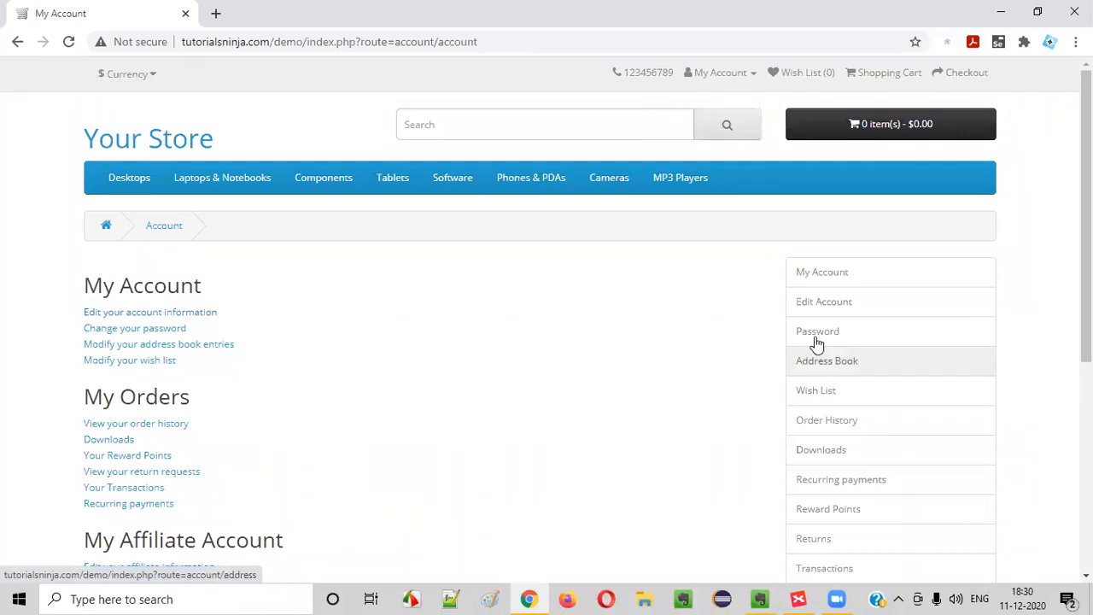
left_click(842, 309)
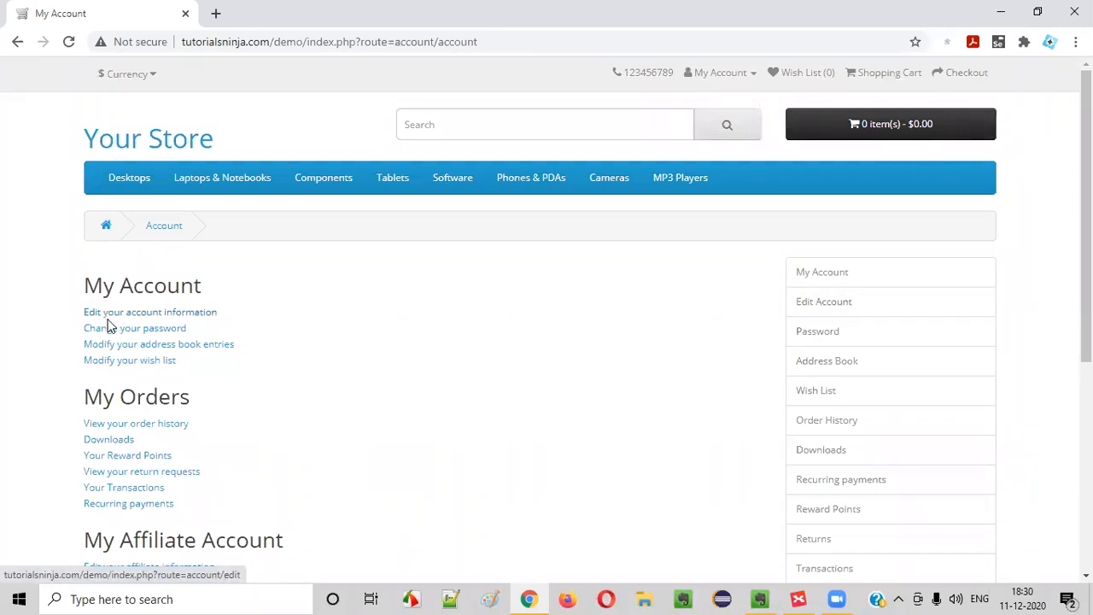
left_click(830, 313)
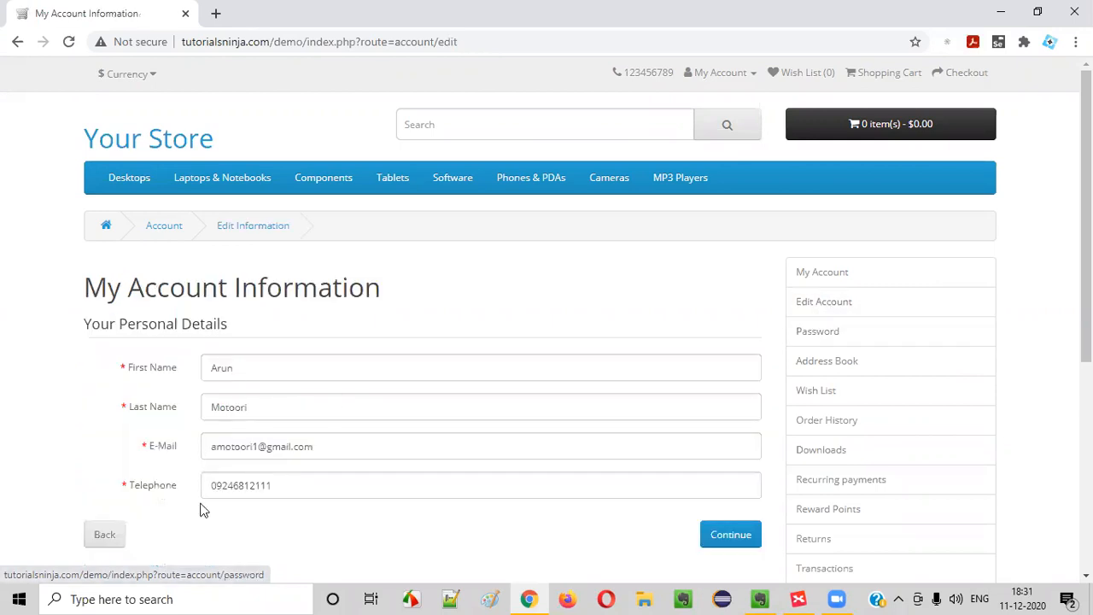
key("alt+Tab")
left_click(278, 237)
Add an 'Other way to navigate' child under the 'Edit your account information link' topic
key("Tab")
type("oHTER")
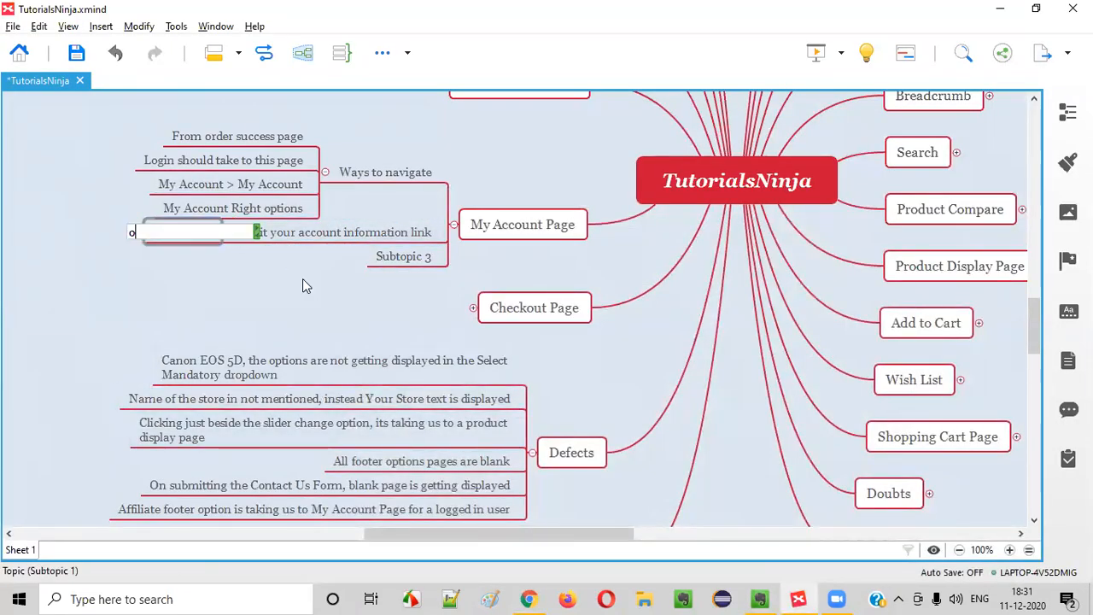
key("BackSpace")
key("BackSpace")
key("BackSpace")
key("BackSpace")
key("BackSpace")
type("Ohter")
key("BackSpace")
key("BackSpace")
key("BackSpace")
key("BackSpace")
key("BackSpace")
type("ther way ")
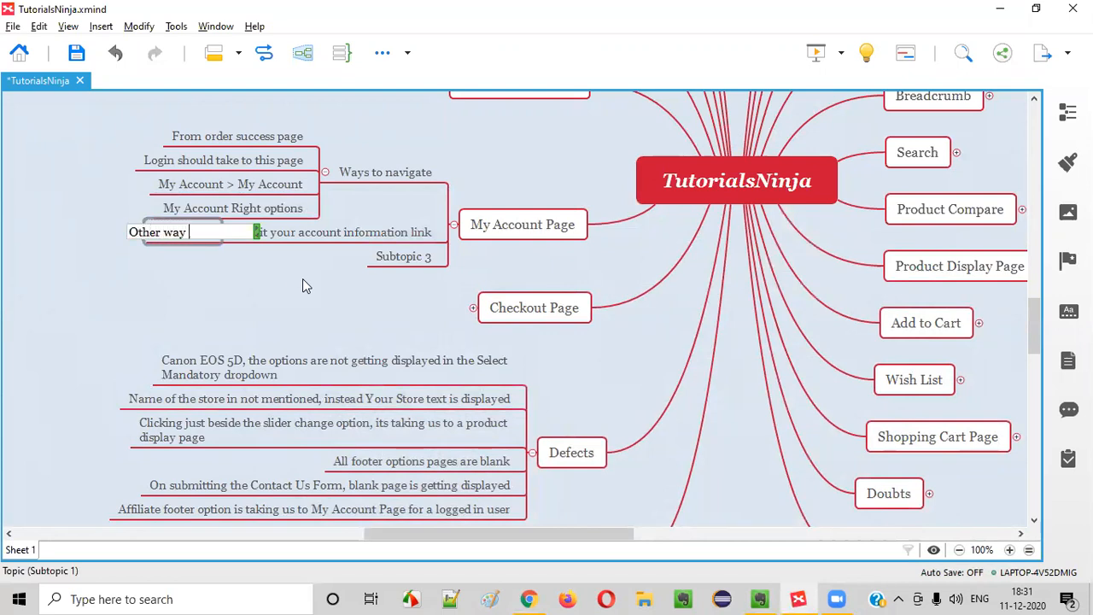
type("to navigate")
key("Return")
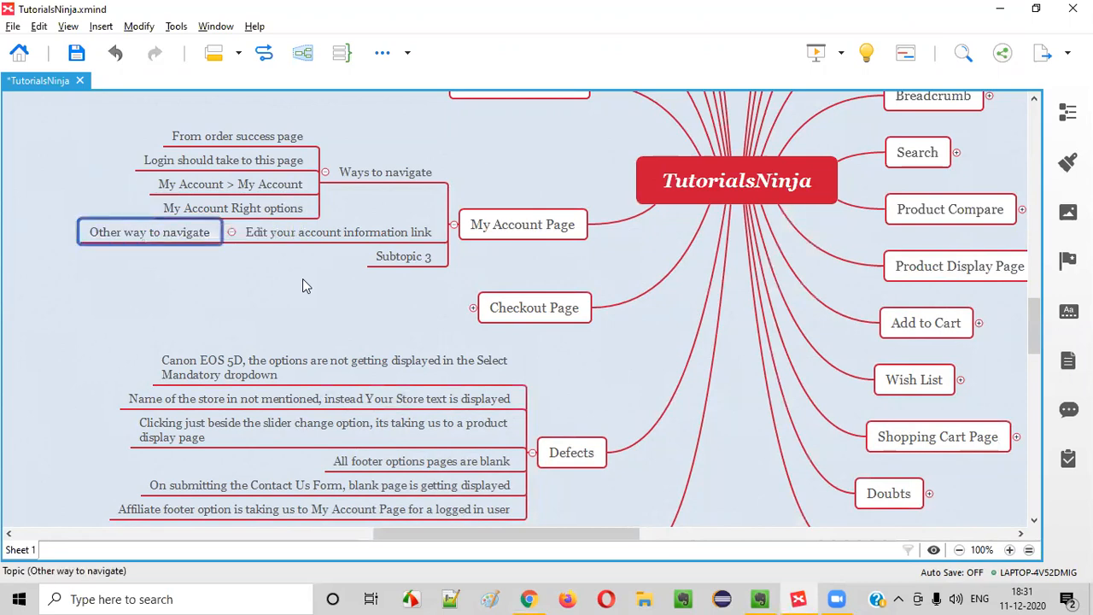
Add a child under 'Other way to navigate' and start typing 'Edit Account'
key("Tab")
key("alt+Tab")
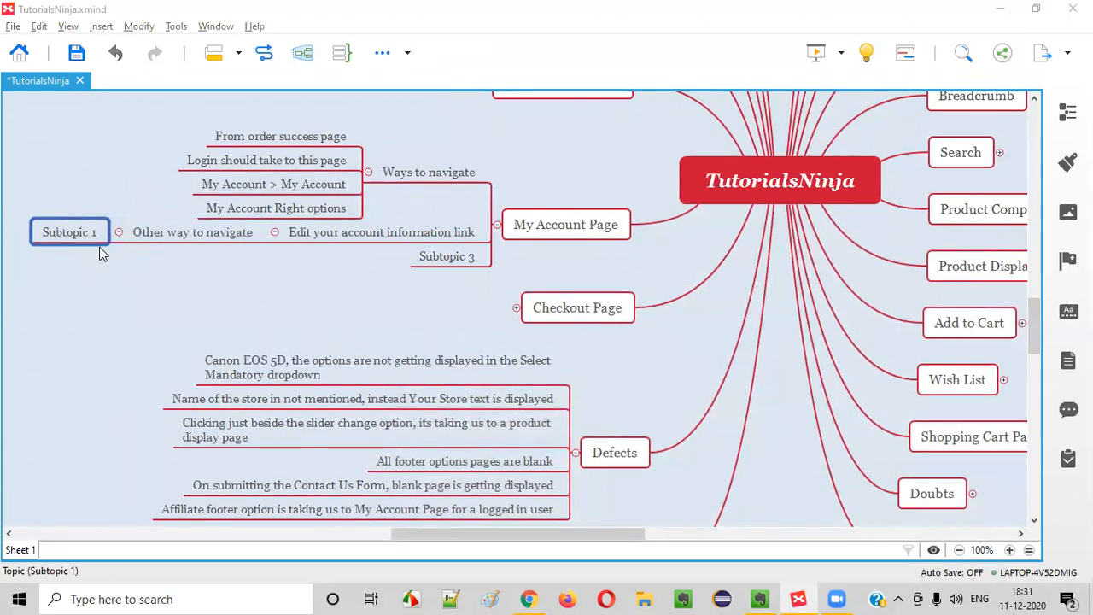
key("alt+Tab")
type("Edit Account ")
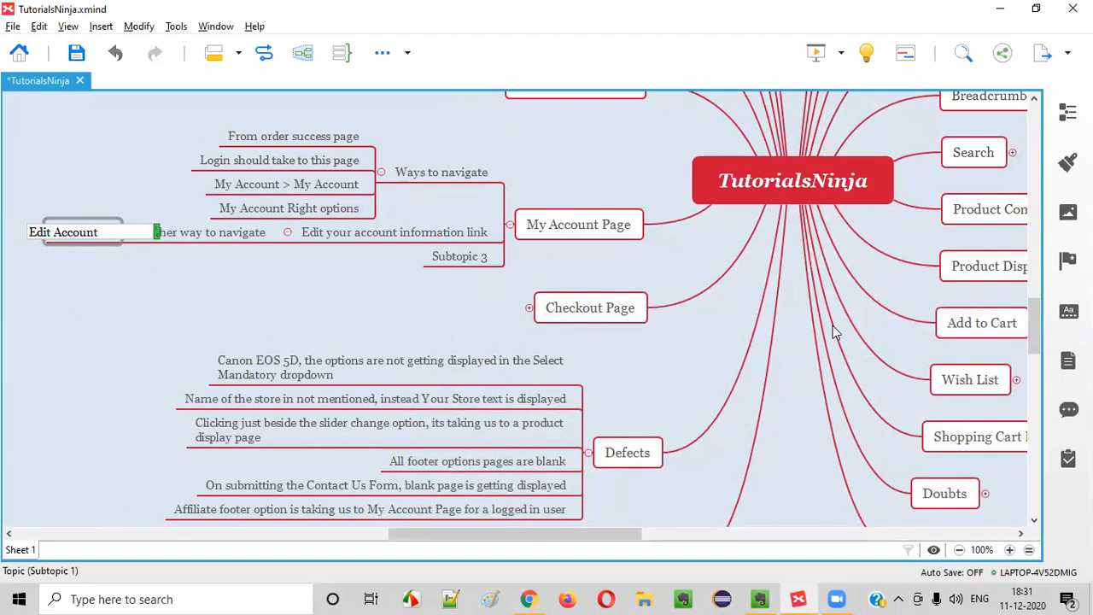
type("n")
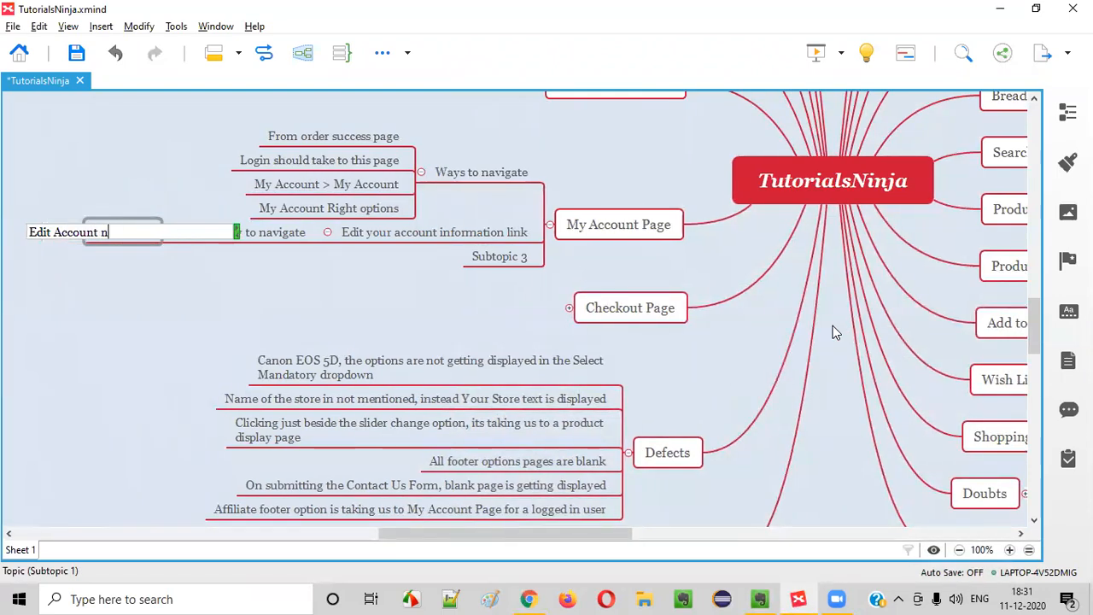
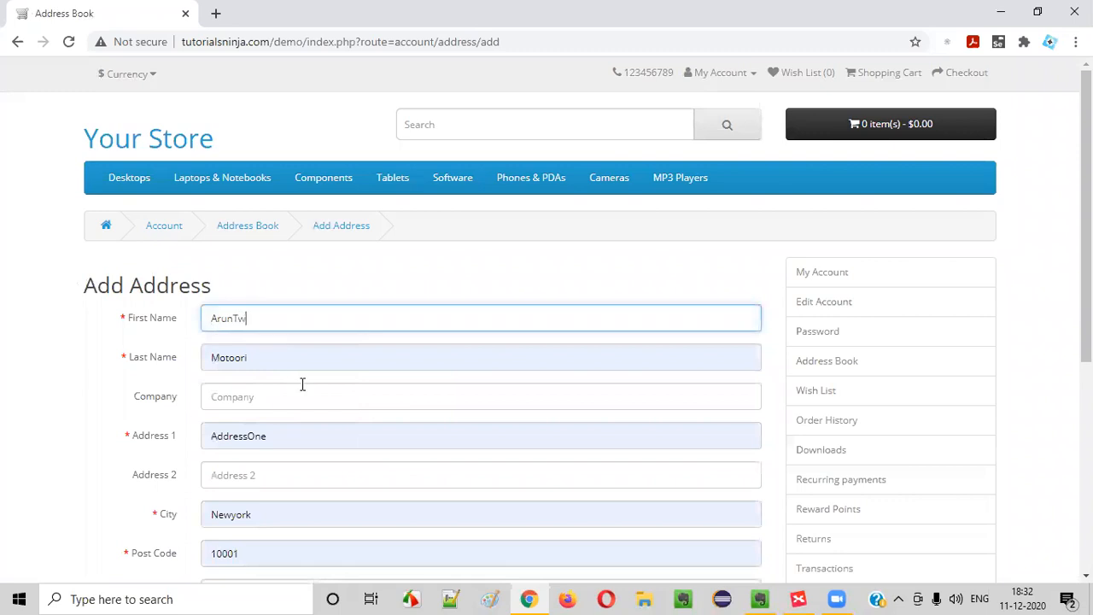
Finish the new address as the default, with Region Anglesey in United Kingdom, and save it
left_click(132, 391)
scroll(218, 327, "down", 2)
left_click(288, 275)
key("BackSpace")
key("BackSpace")
key("BackSpace")
type("T")
scroll(344, 303, "down", 3)
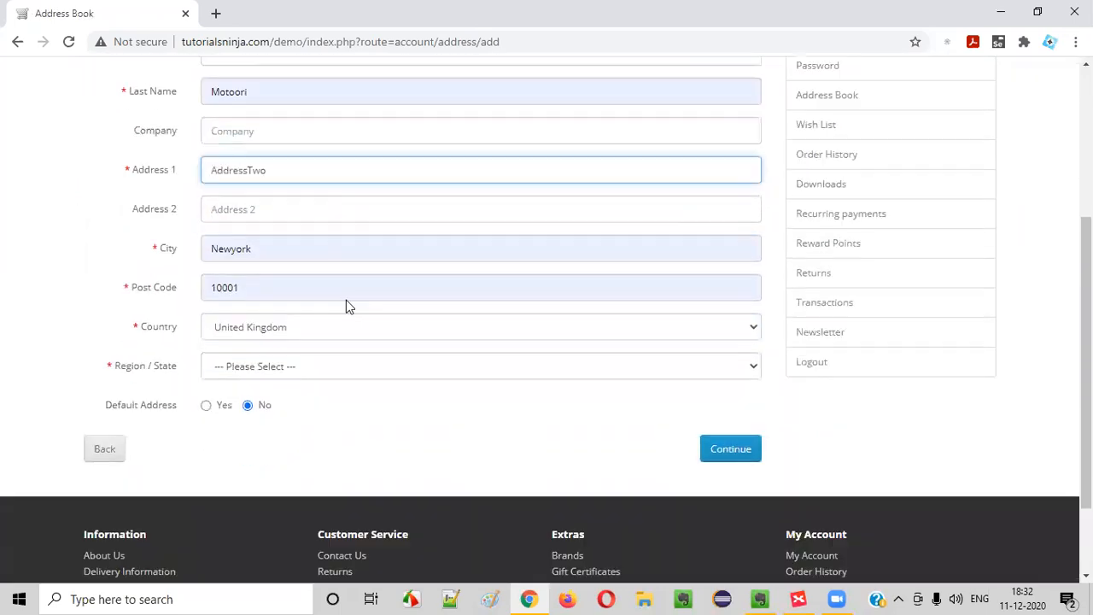
left_click(208, 295)
left_click(256, 261)
left_click(250, 325)
left_click(261, 220)
left_click(262, 221)
left_click(115, 256)
left_click(730, 339)
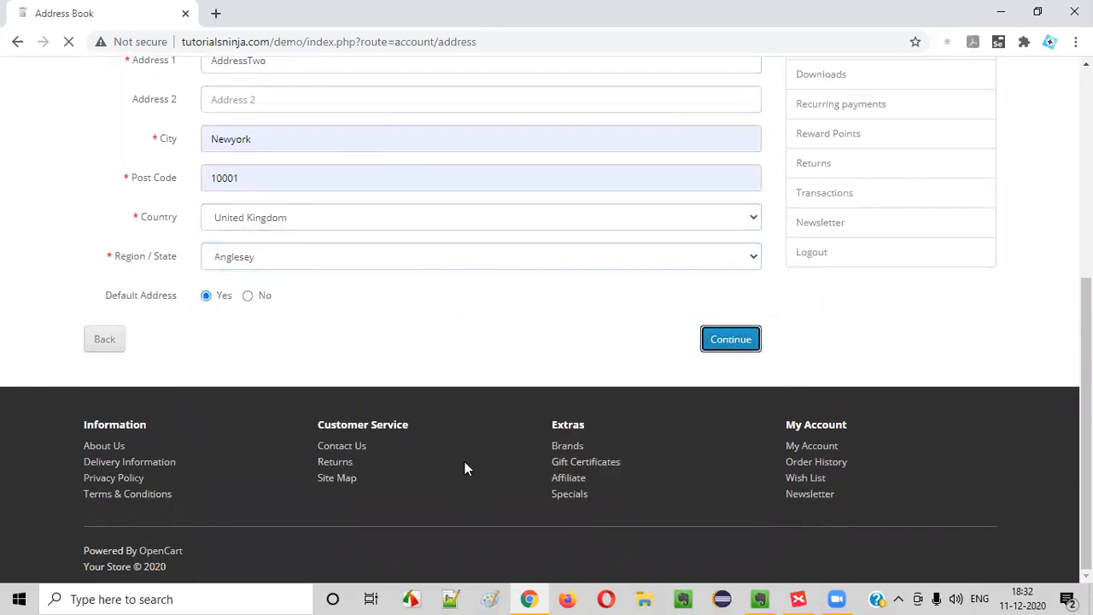
Open the first saved address (California) for editing, then go back without changes
scroll(269, 367, "down", 4)
scroll(269, 290, "up", 4)
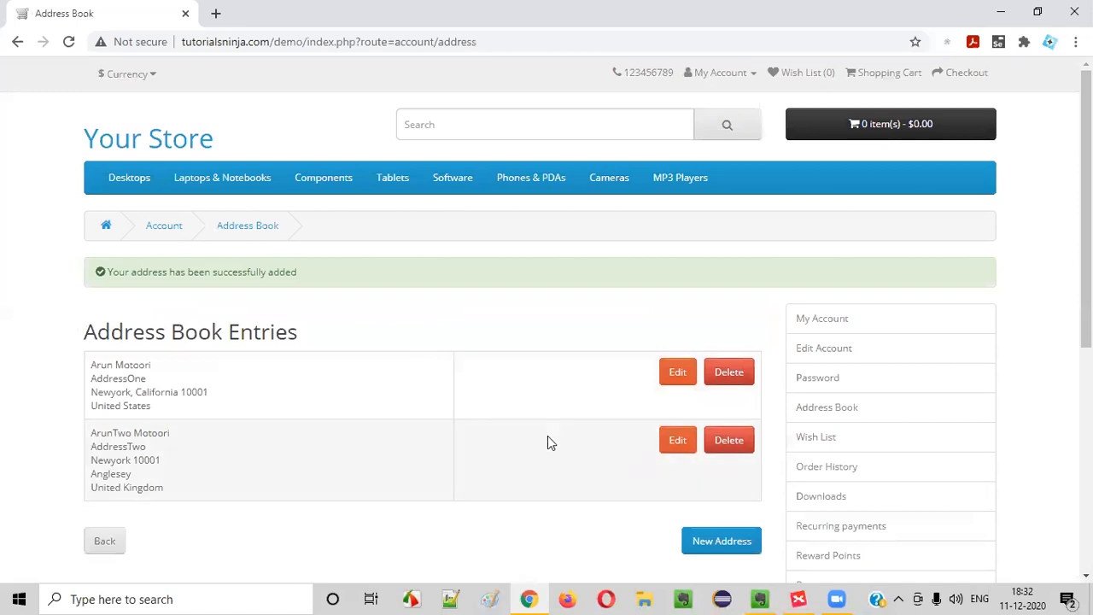
scroll(232, 439, "down", 1)
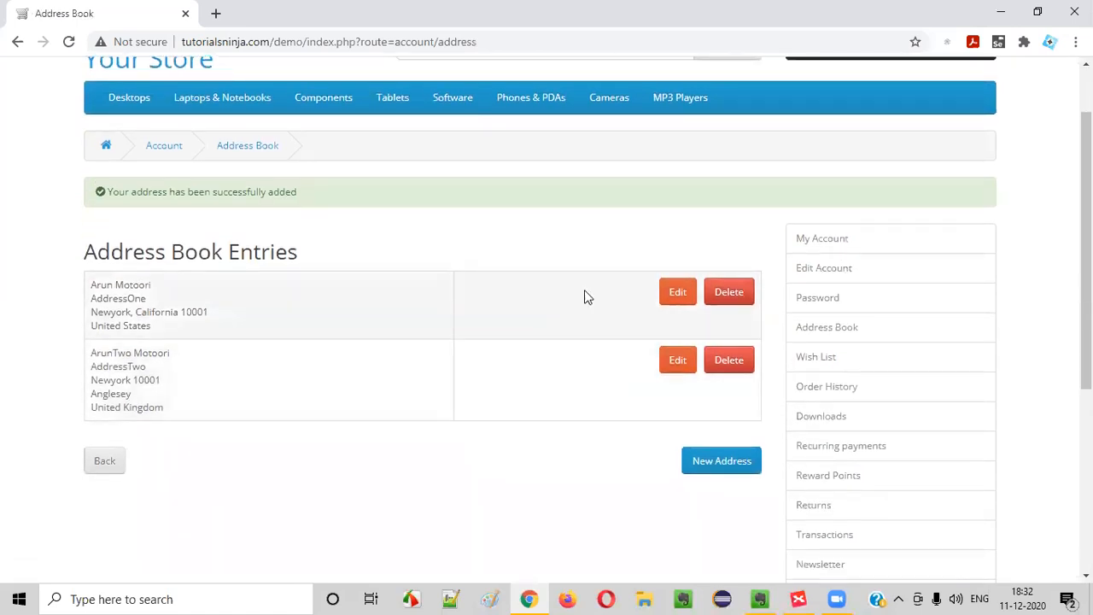
left_click(674, 296)
scroll(422, 385, "down", 5)
scroll(421, 394, "up", 4)
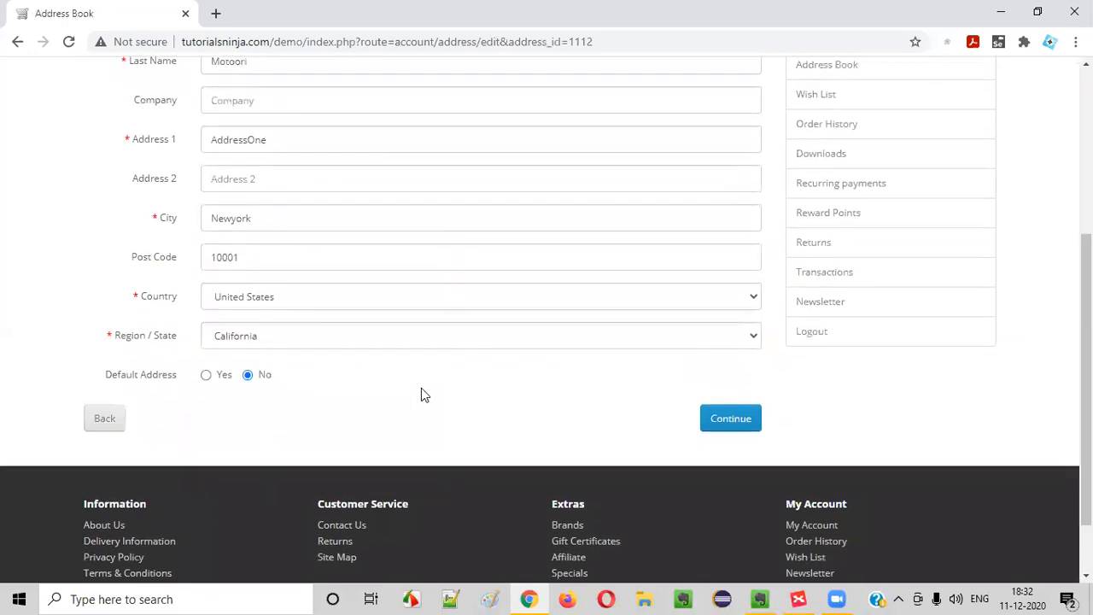
scroll(432, 386, "down", 2)
scroll(324, 418, "down", 2)
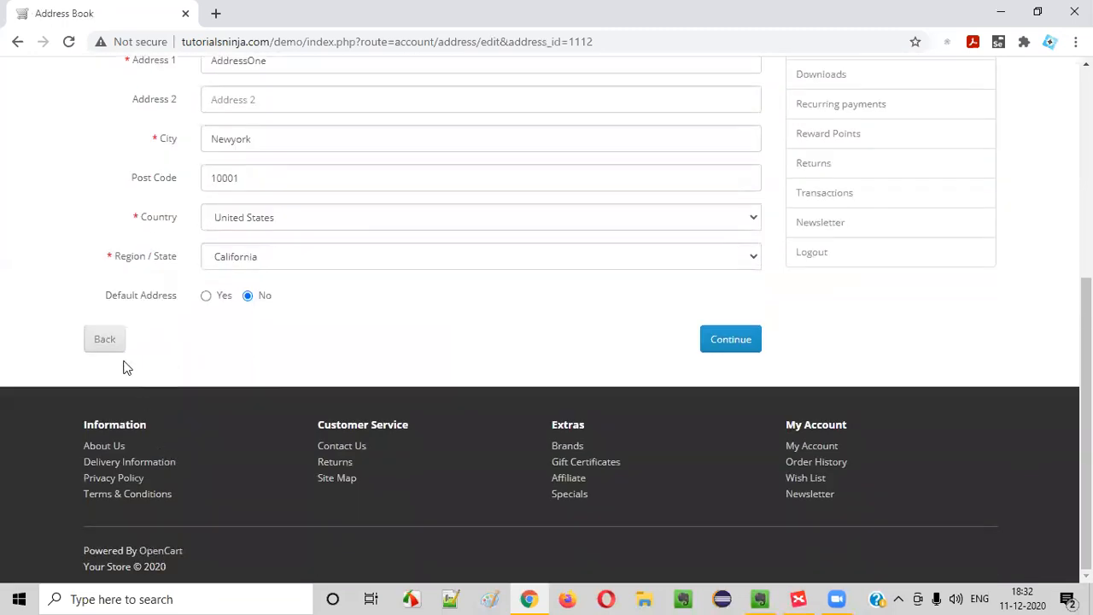
left_click(107, 340)
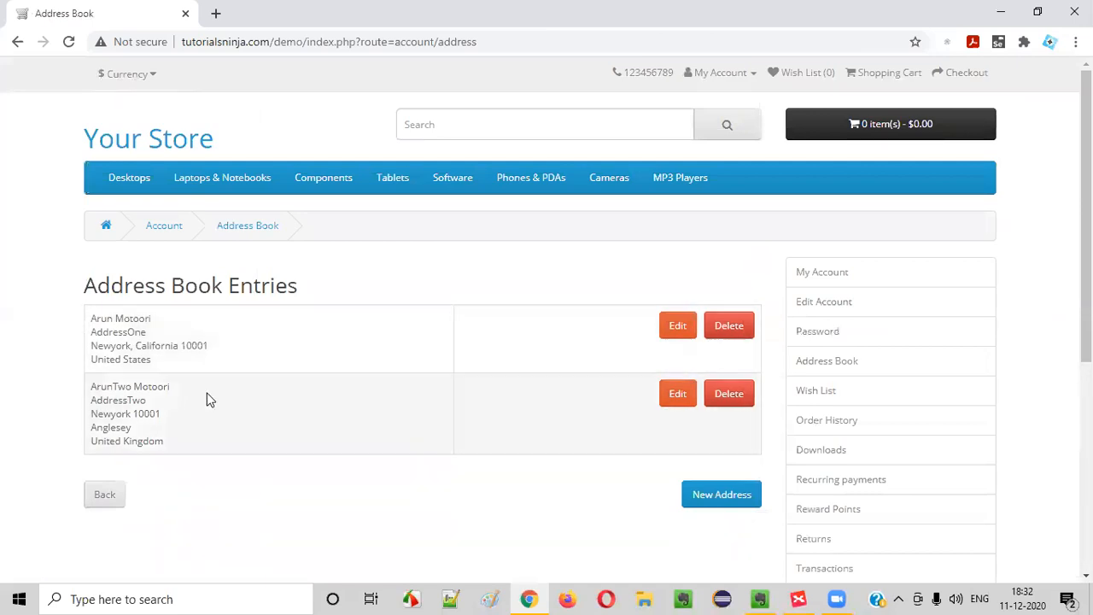
In XMind, expand the Doubts branch and add a new subtopic after its last doubt
left_click(798, 598)
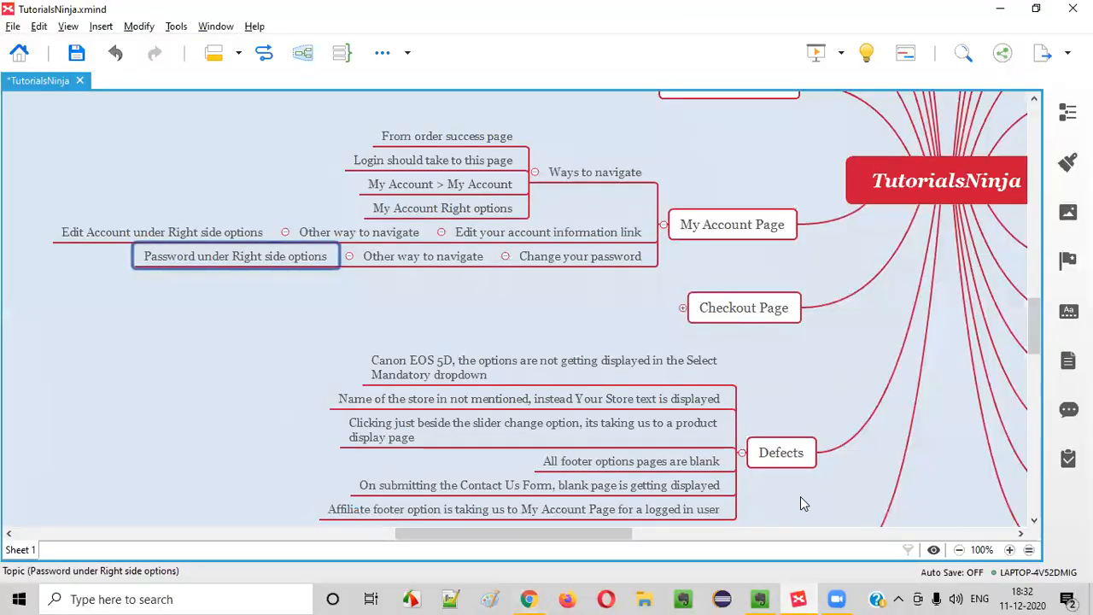
scroll(769, 496, "down", 3)
left_click_drag(556, 537, 717, 537)
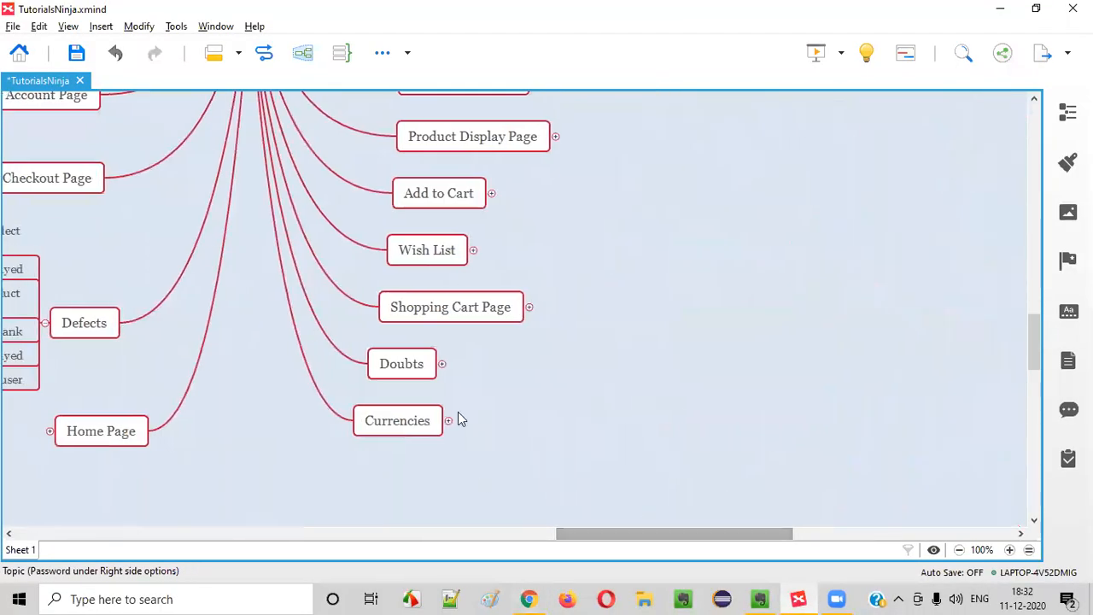
left_click(441, 366)
left_click(441, 364)
left_click(619, 358)
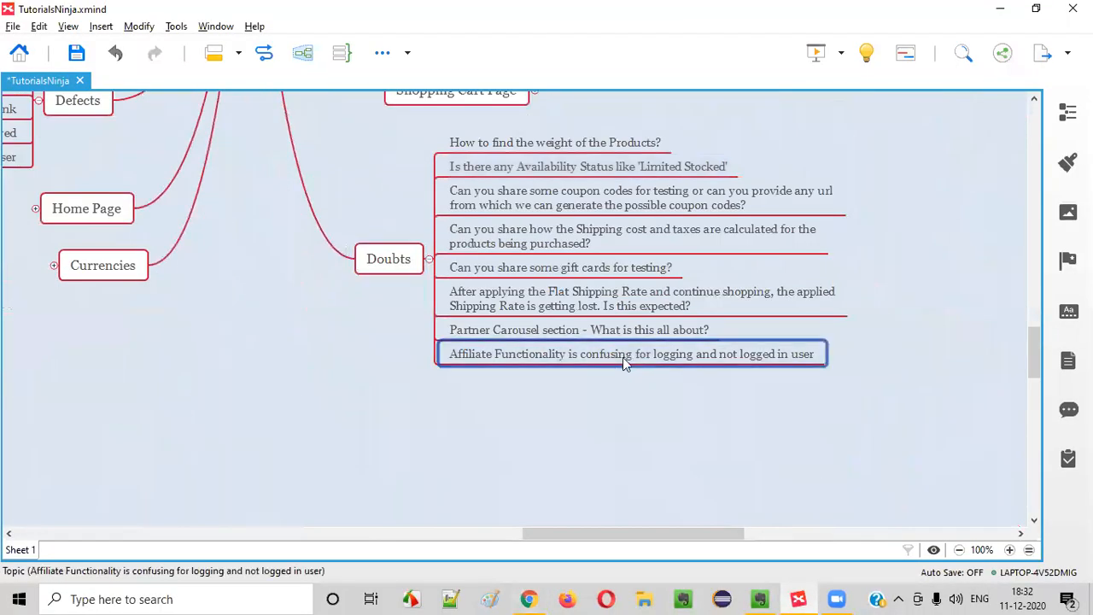
key("Return")
Enter the doubt 'We dont see any option for selecting the primary address'
type("We dont se any")
key("BackSpace")
key("BackSpace")
key("BackSpace")
key("BackSpace")
type("e any primary ")
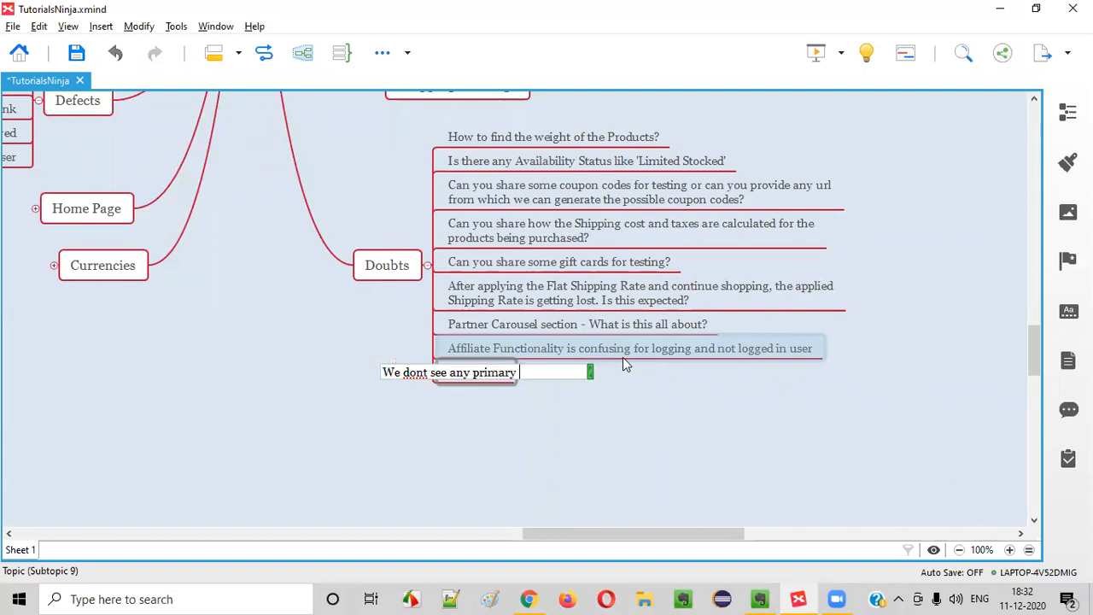
type("option")
key("BackSpace")
key("BackSpace")
key("BackSpace")
key("BackSpace")
key("BackSpace")
key("BackSpace")
key("BackSpace")
key("BackSpace")
key("BackSpace")
key("BackSpace")
key("BackSpace")
key("BackSpace")
key("BackSpace")
key("BackSpace")
type("otpion")
key("BackSpace")
key("BackSpace")
key("BackSpace")
key("BackSpace")
key("BackSpace")
type("ption for selecting the primary address")
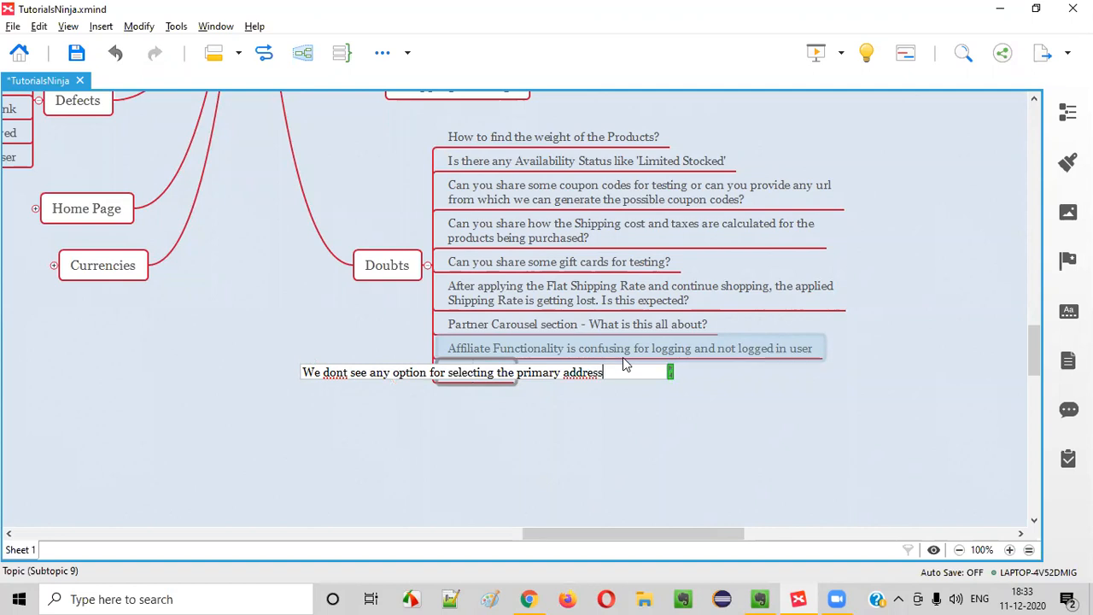
key("Return")
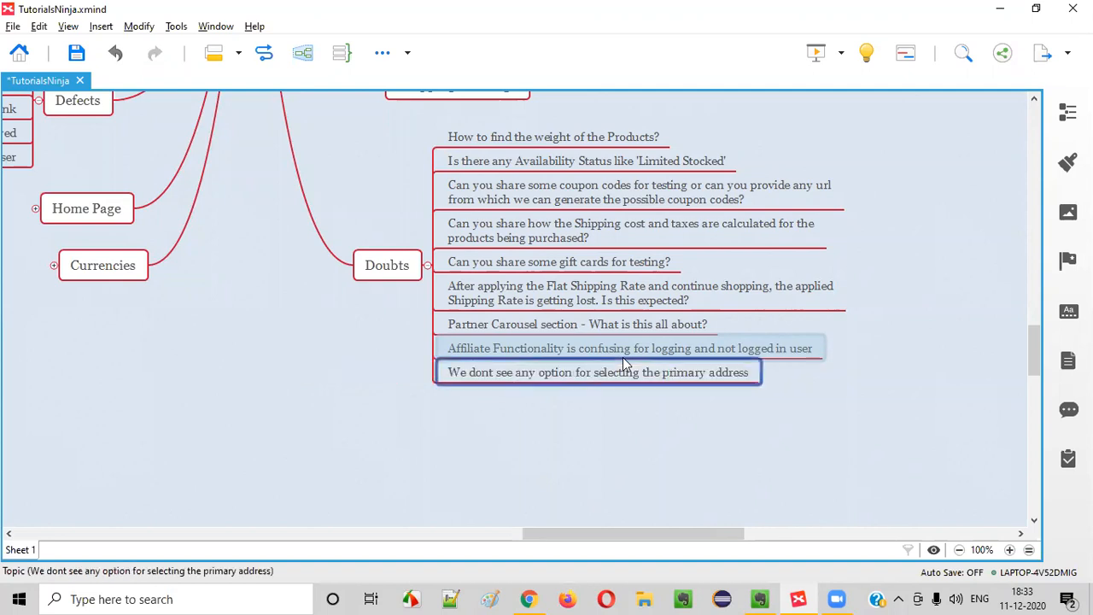
Collapse the Doubts branch and return to the browser
left_click(429, 265)
left_click_drag(618, 534, 517, 533)
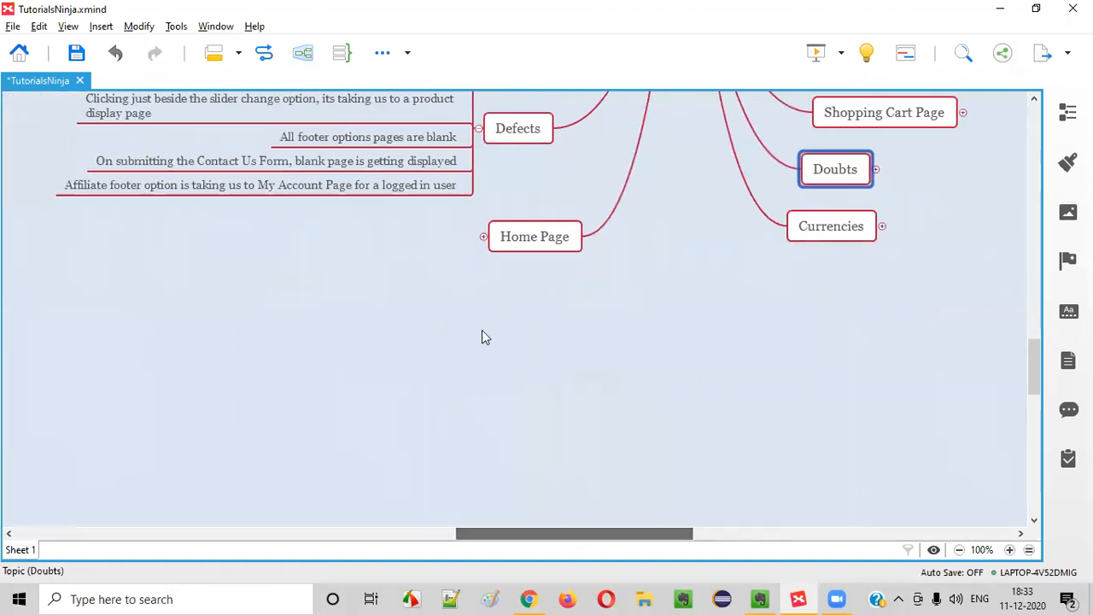
scroll(481, 330, "up", 3)
key("alt+Tab")
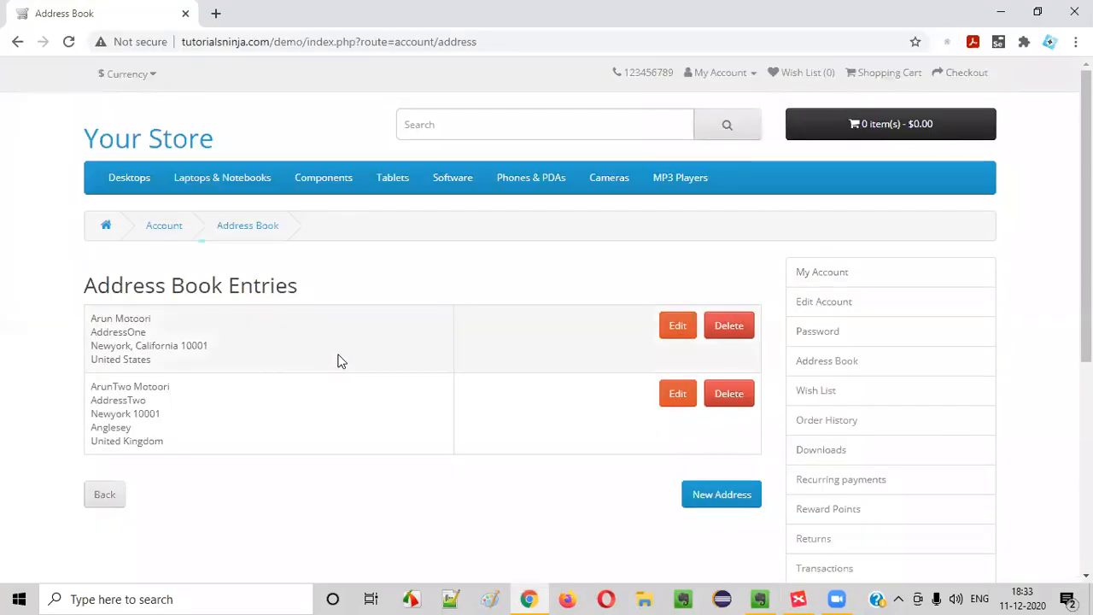
Return the store to My Account, then insert a topic below 'Change your password' in XMind
left_click(111, 495)
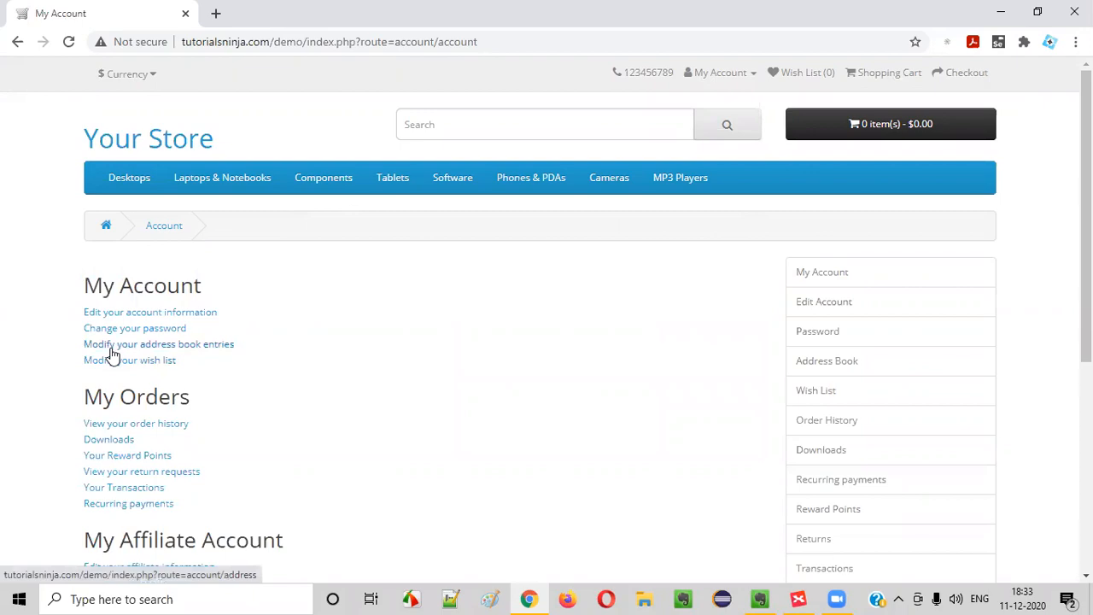
left_click(797, 599)
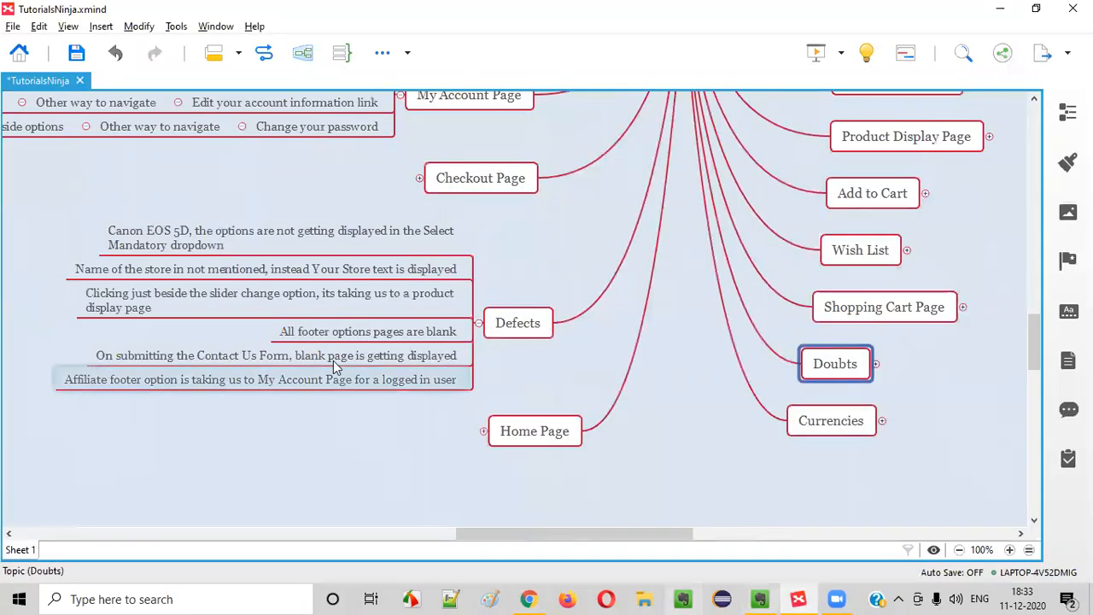
scroll(371, 330, "up", 8)
scroll(431, 315, "down", 5)
scroll(434, 311, "up", 3)
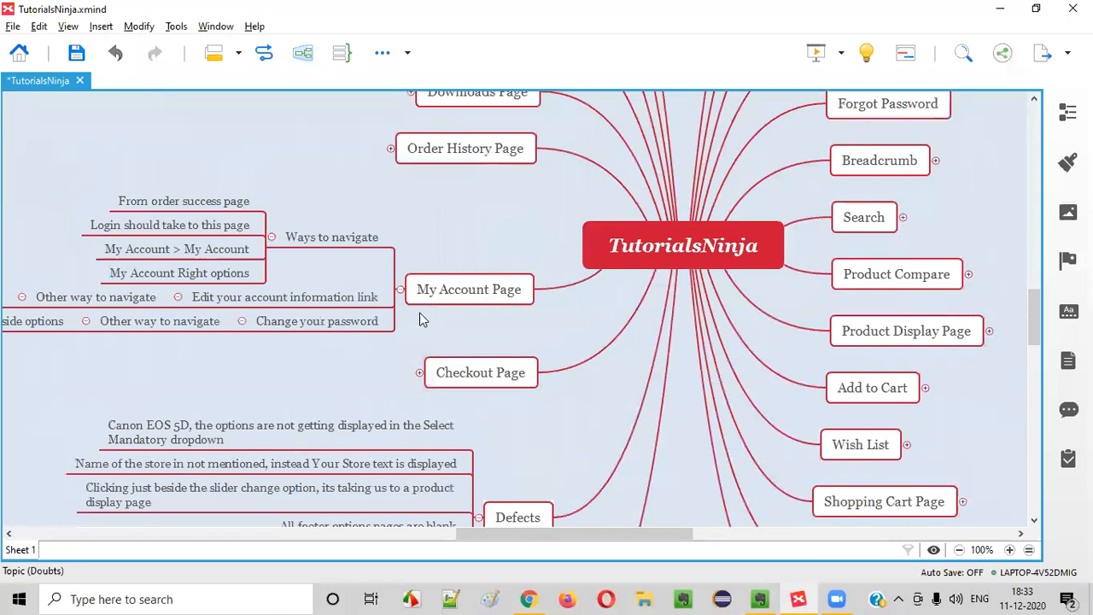
left_click(359, 323)
key("Return")
Name the new topic 'Edit your address book entries', checking the link wording in the browser
type("Ed")
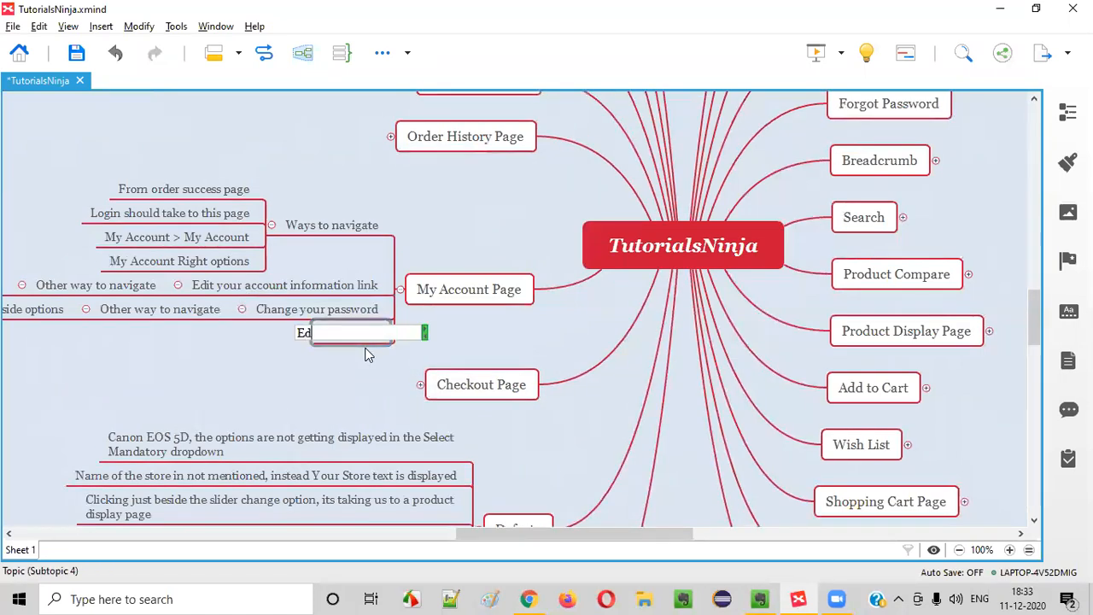
key("alt+Tab")
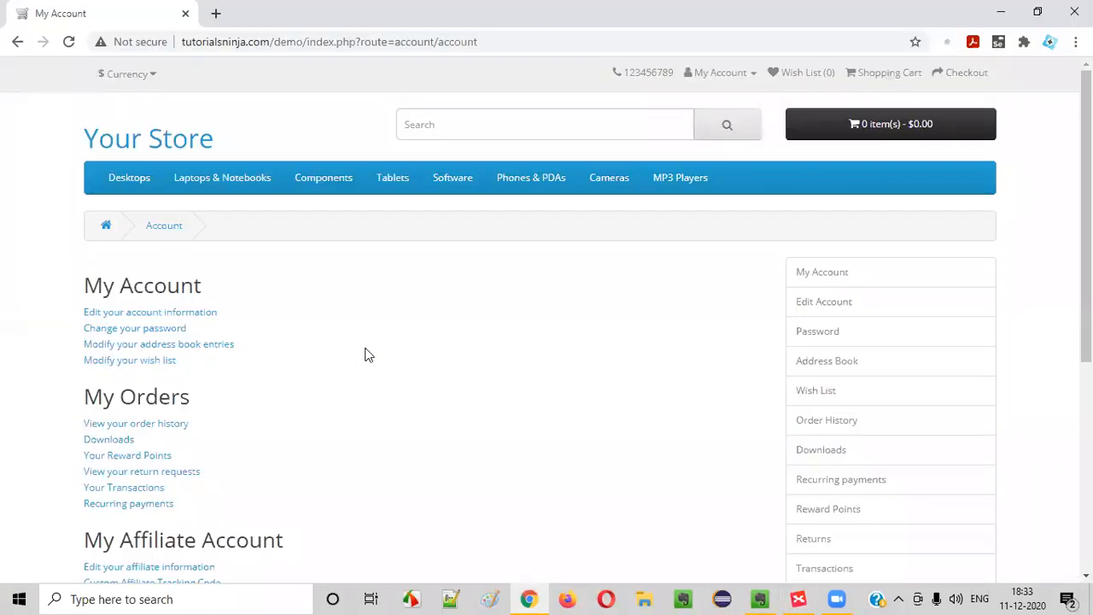
key("alt+Tab")
type("it your address book enter")
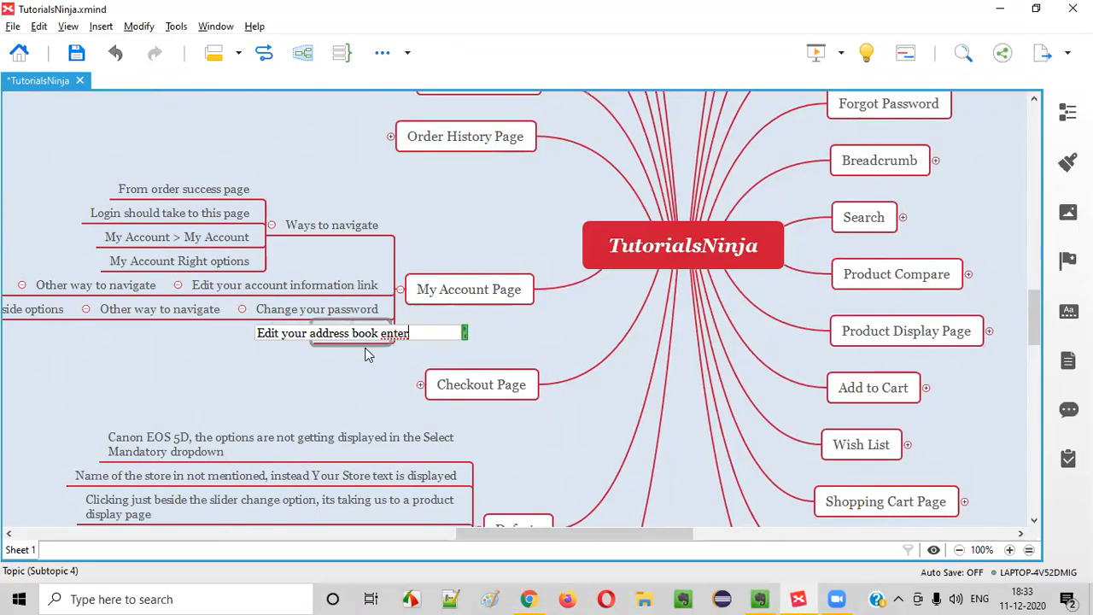
type("s")
key("Return")
After viewing the Address Book page, paste 'Other way to navigate' under it with a placeholder subtopic
key("alt+Tab")
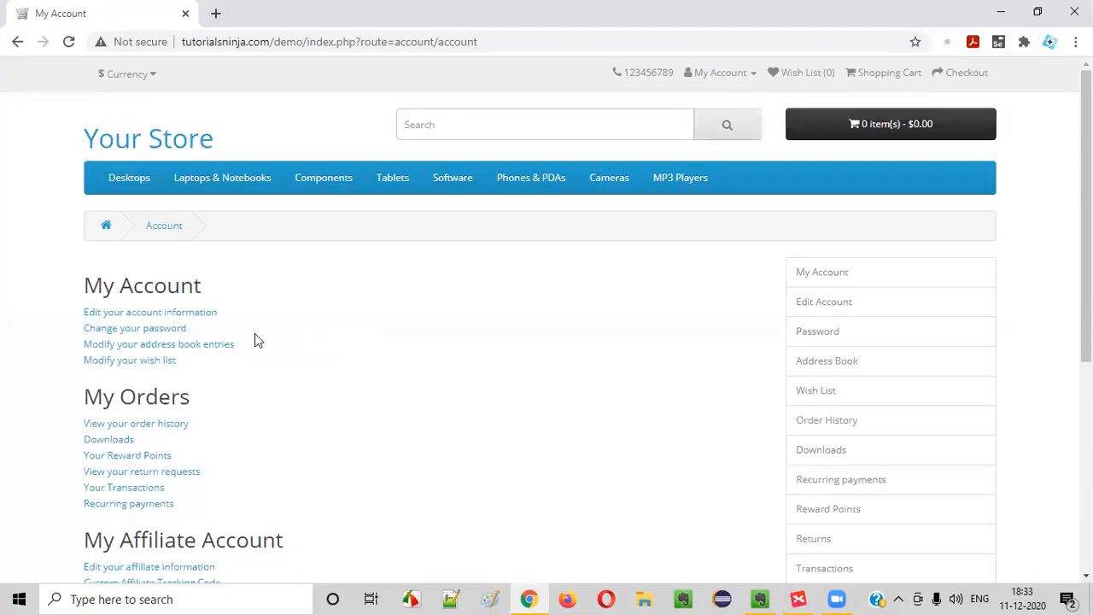
left_click(832, 368)
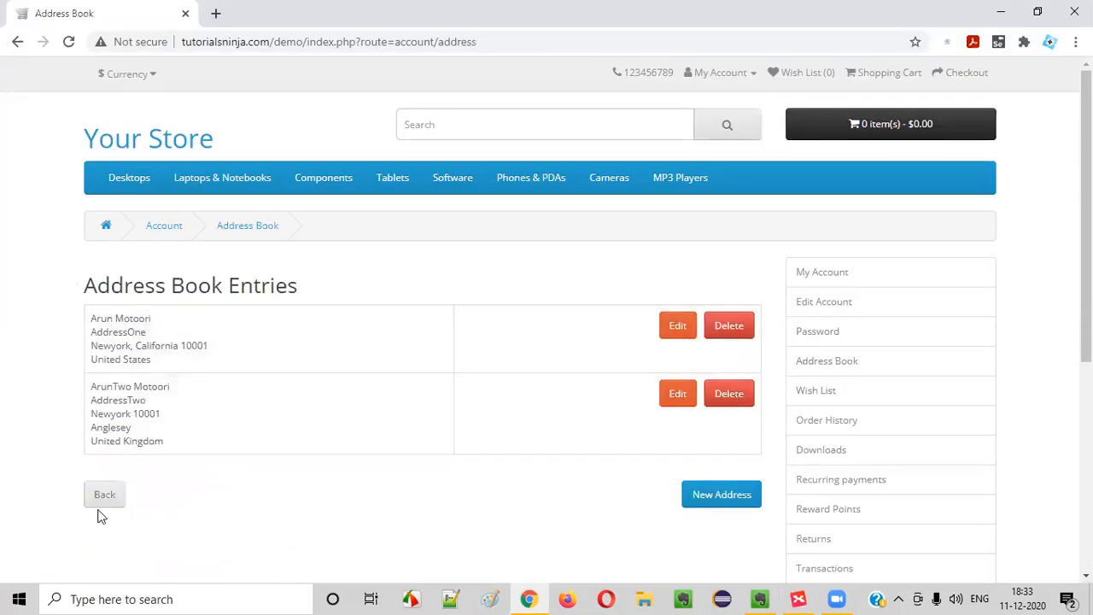
key("alt+Tab")
left_click(195, 313)
left_click(196, 313)
key("ctrl+c")
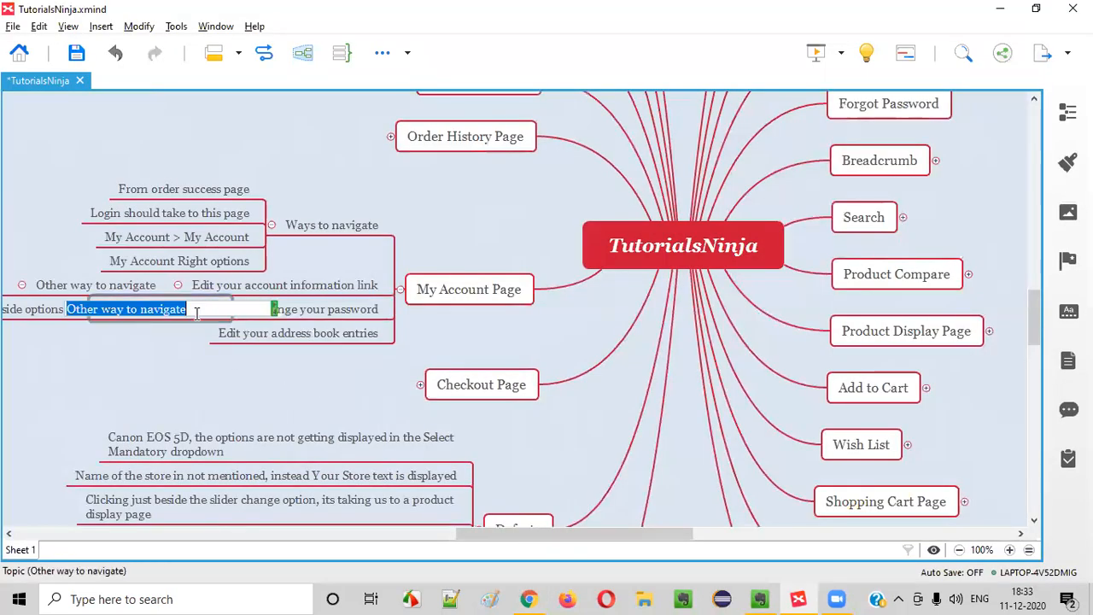
left_click(261, 335)
key("ctrl+v")
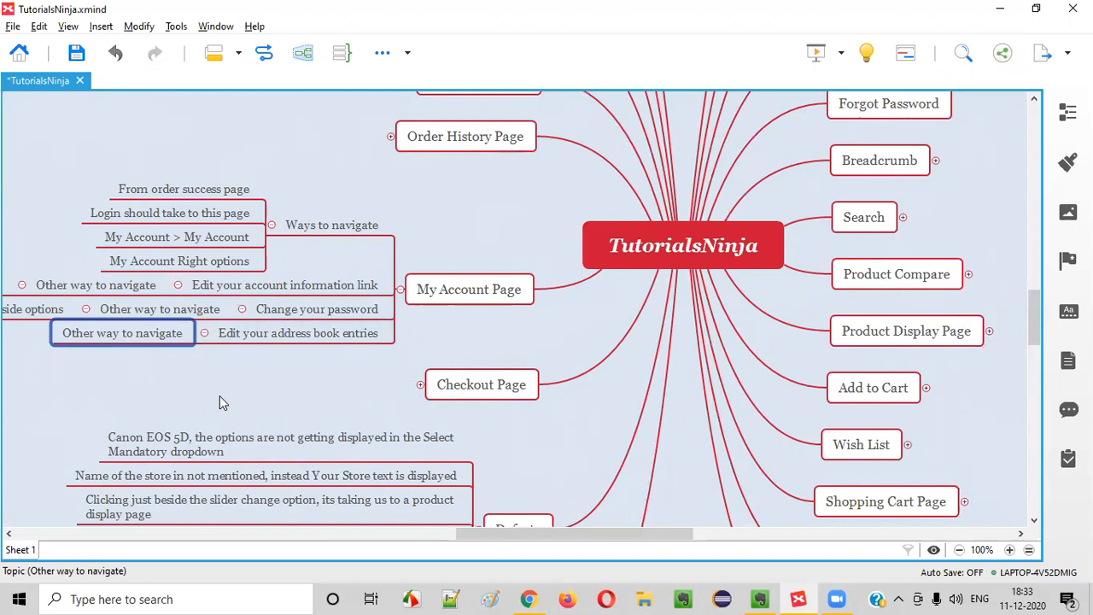
key("Tab")
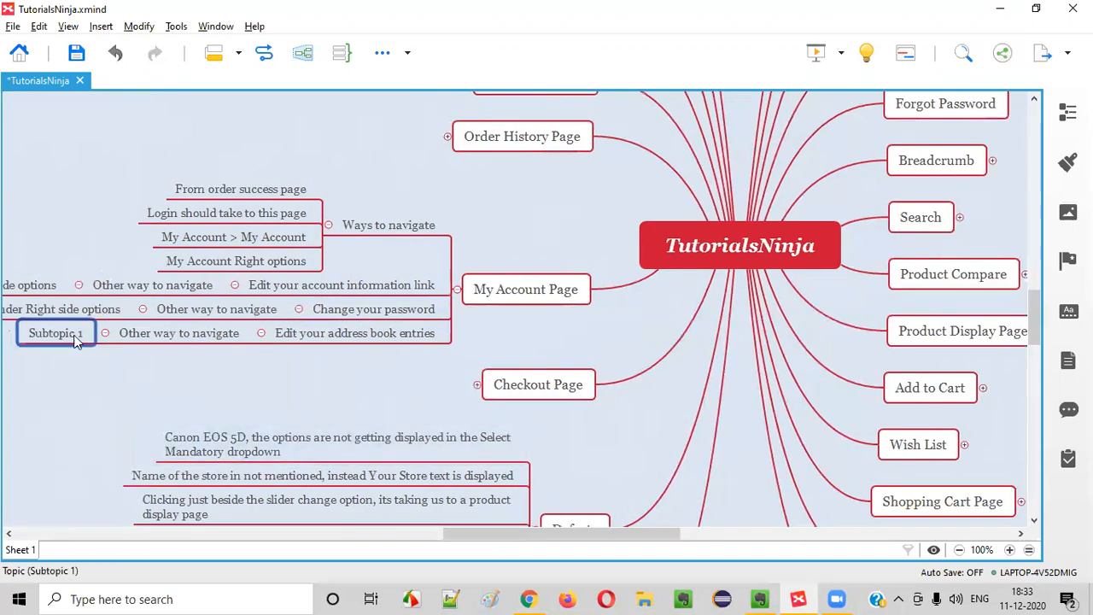
Name the placeholder subtopic 'Address Book in Right side options'
left_click_drag(624, 536, 520, 536)
type("Righ")
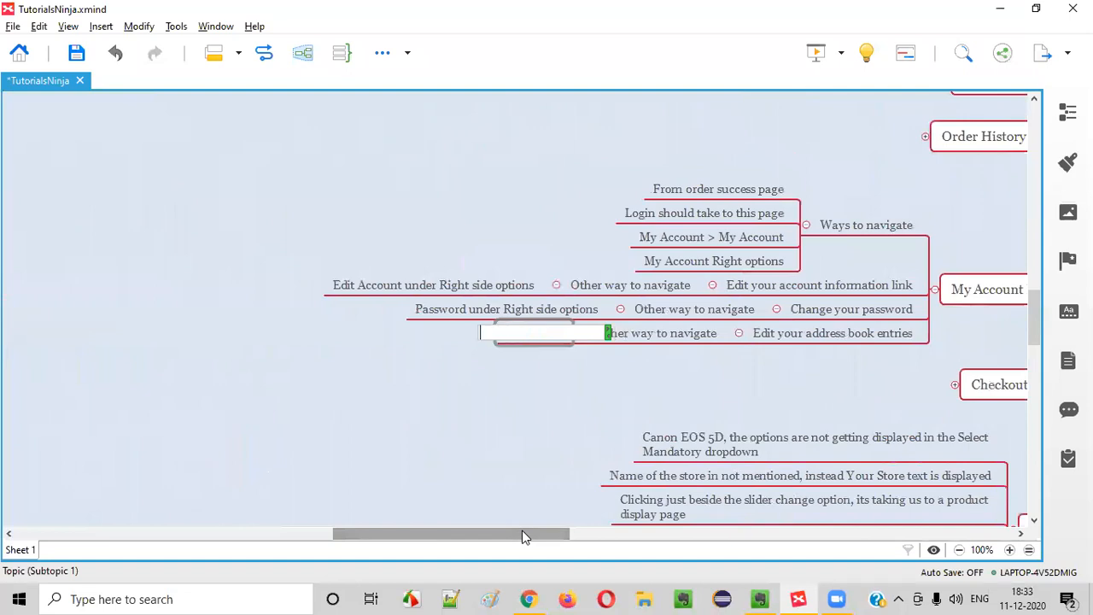
type("ess Book i")
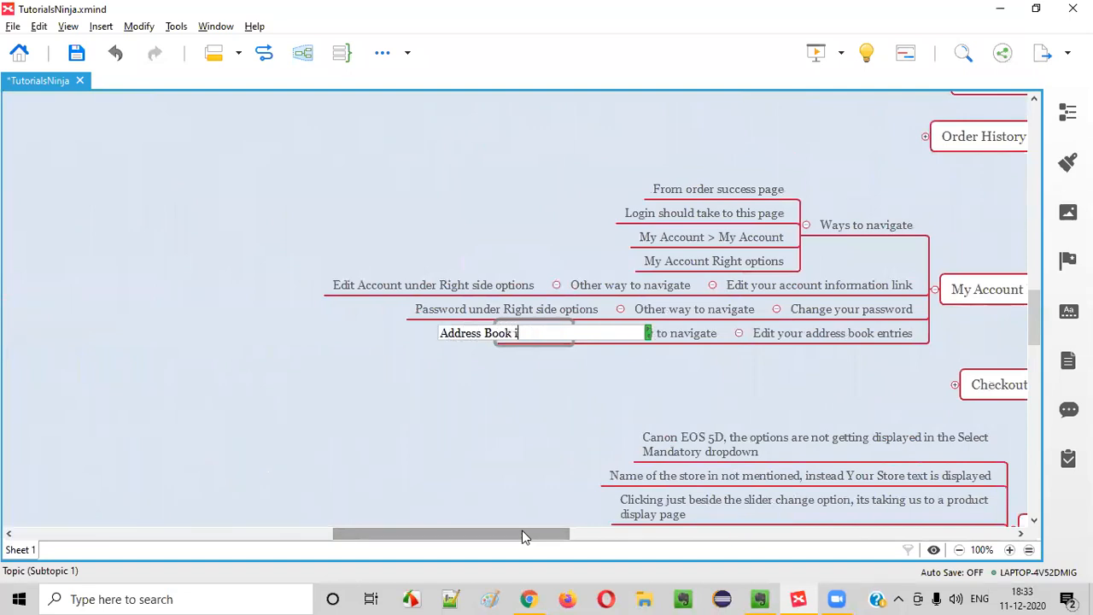
type("n Right side optio")
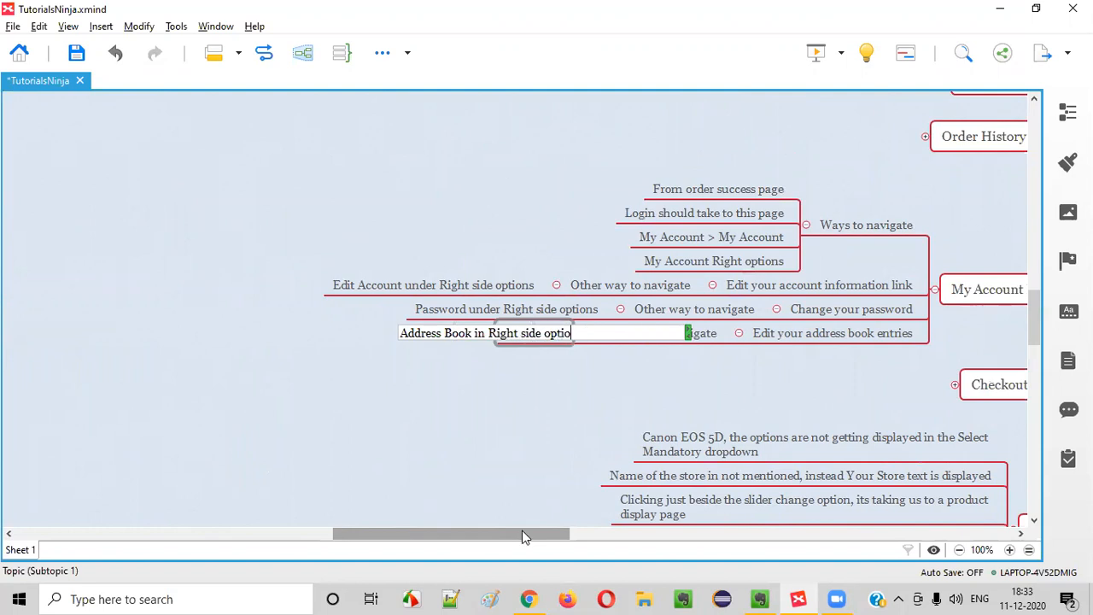
type("ns")
key("Return")
Look over the empty My Wish List page in the store, then return to My Account and XMind
key("alt+Tab")
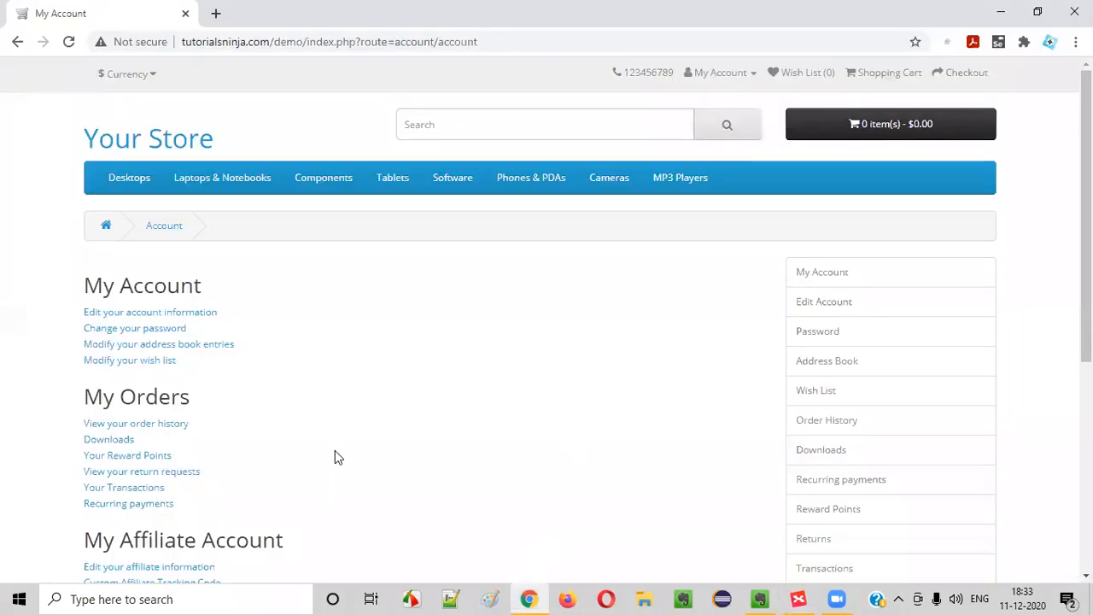
left_click(174, 366)
left_click_drag(77, 296, 214, 315)
left_click(215, 317)
left_click_drag(130, 317, 245, 322)
left_click(245, 322)
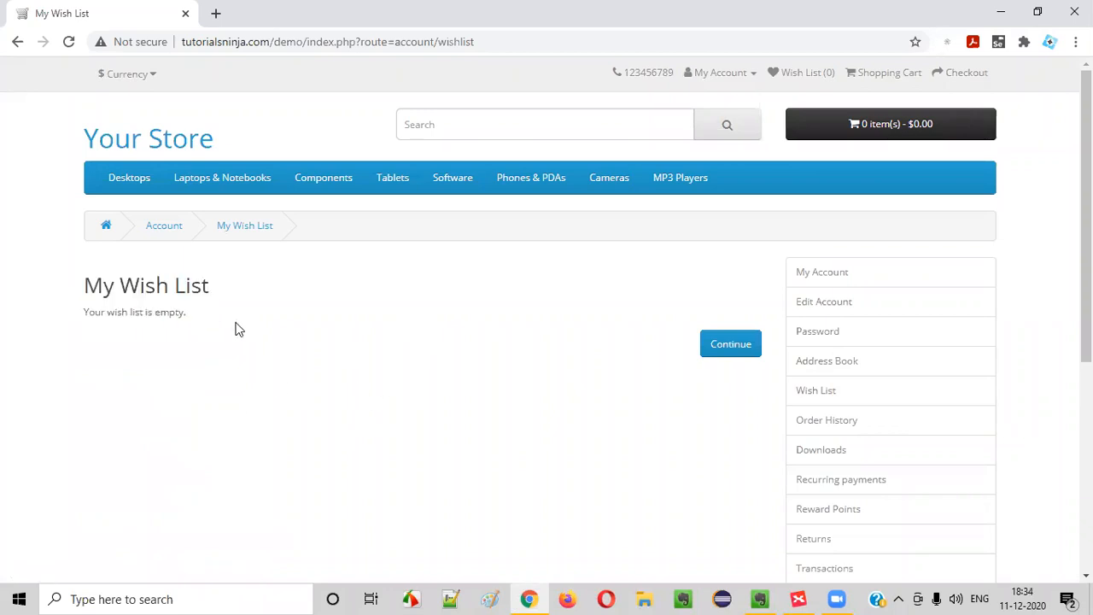
left_click(160, 225)
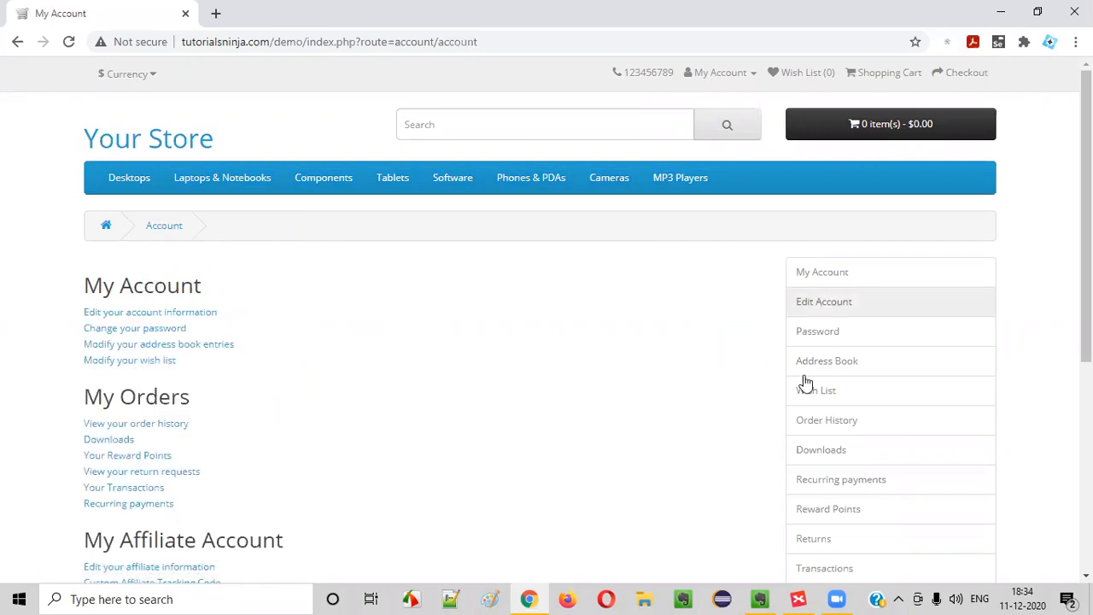
key("alt+Tab")
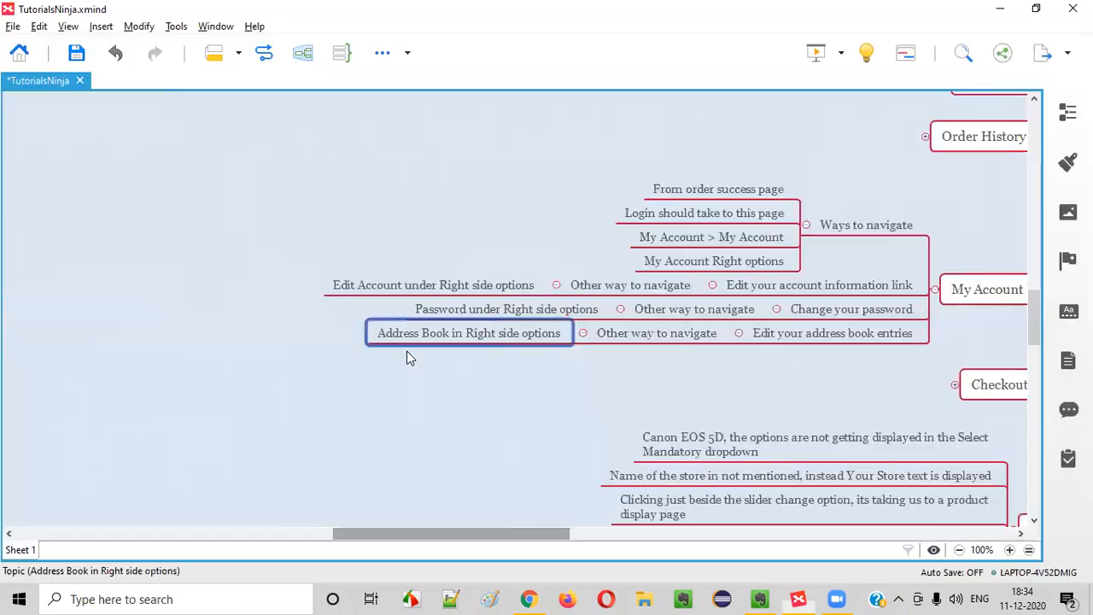
Add a 'Modify your wishlish' topic below 'Edit your address book entries'
left_click(713, 334)
left_click(837, 340)
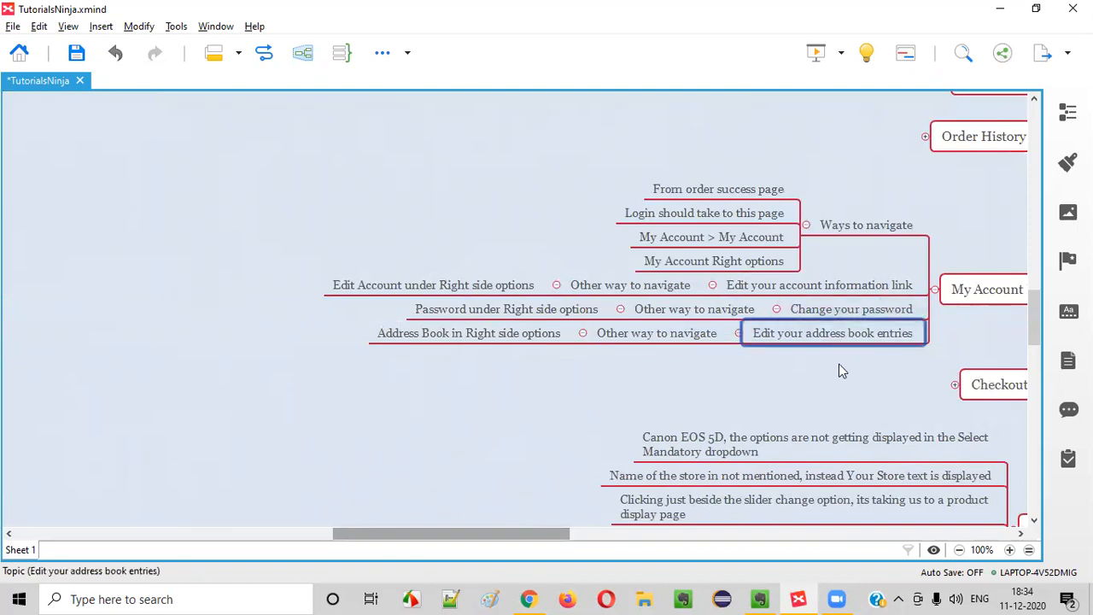
key("Return")
key("alt+Tab")
key("alt+Tab")
type("mOD")
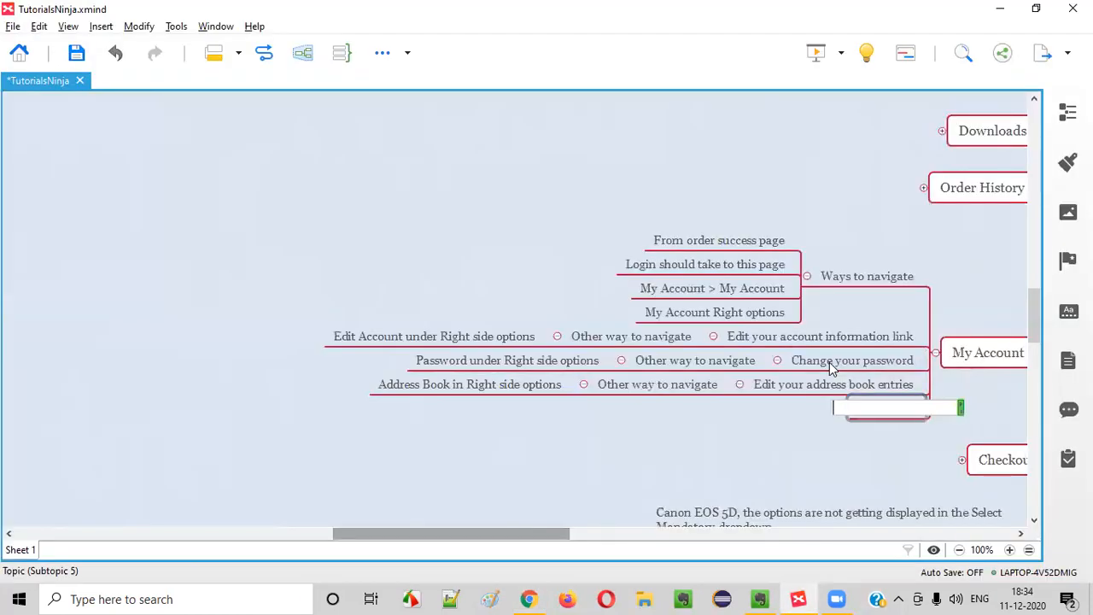
key("BackSpace")
key("BackSpace")
key("BackSpace")
type("Mid")
key("BackSpace")
key("BackSpace")
type("odify")
key("BackSpace")
key("BackSpace")
key("BackSpace")
type("ify your wishlish")
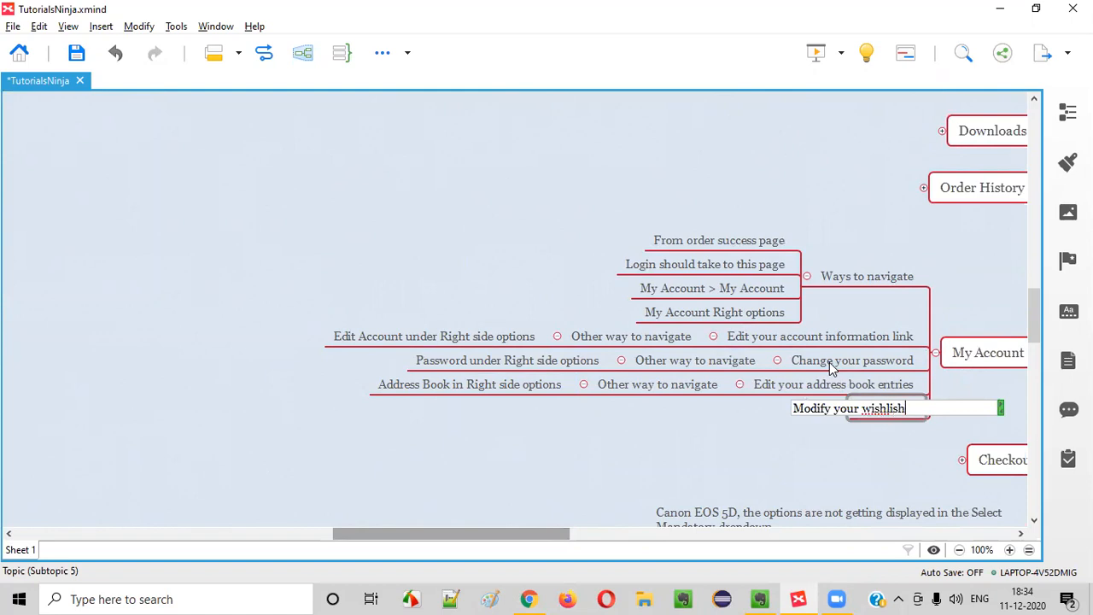
key("Return")
Review the My Account page links down to My Orders in the store
left_click(529, 598)
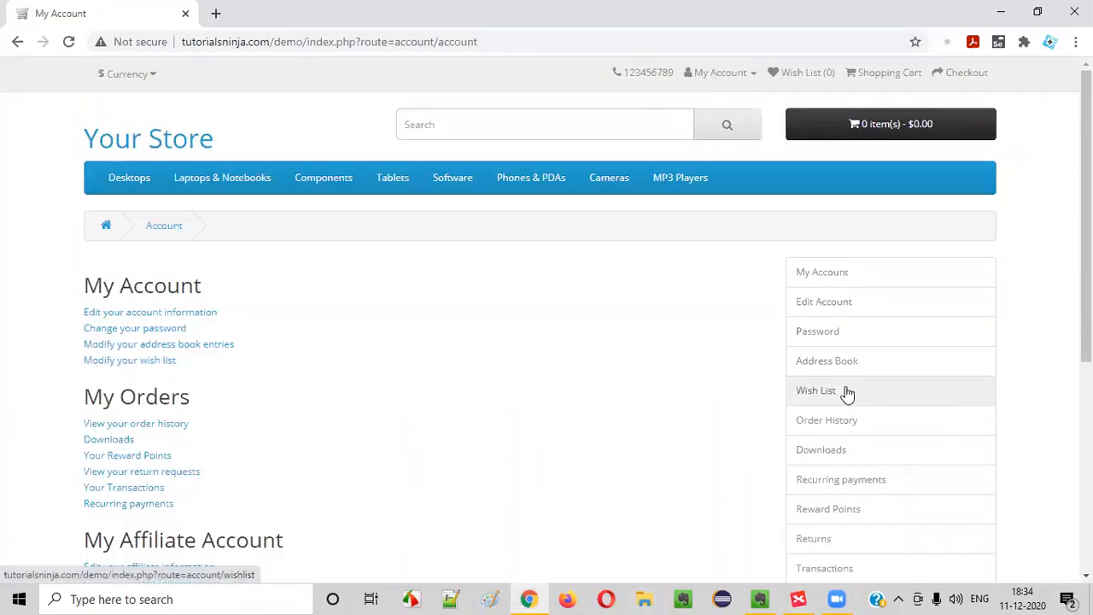
scroll(229, 352, "down", 1)
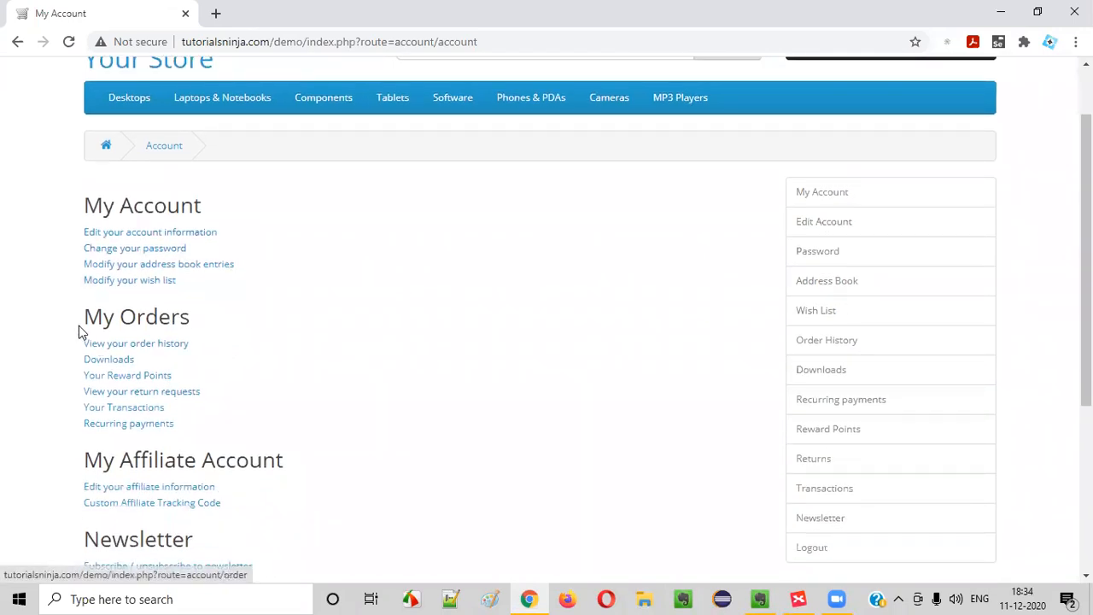
left_click_drag(80, 330, 230, 321)
left_click(229, 319)
scroll(229, 319, "down", 1)
left_click_drag(104, 241, 195, 258)
left_click_drag(92, 123, 168, 115)
left_click_drag(254, 220, 97, 151)
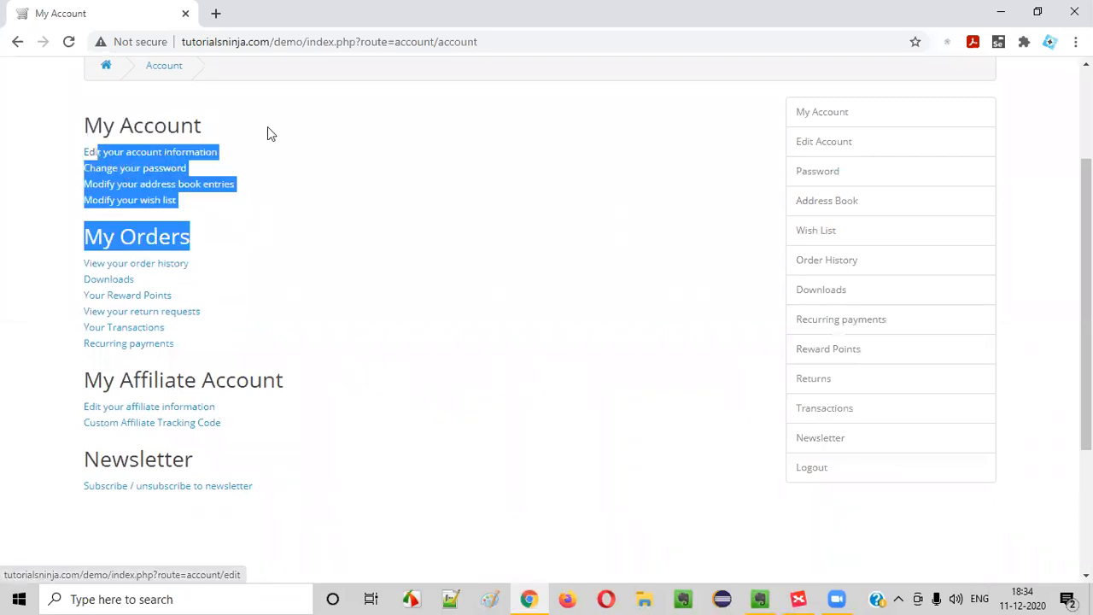
key("alt+Tab")
Add a new child topic to My Account Page
left_click(723, 453)
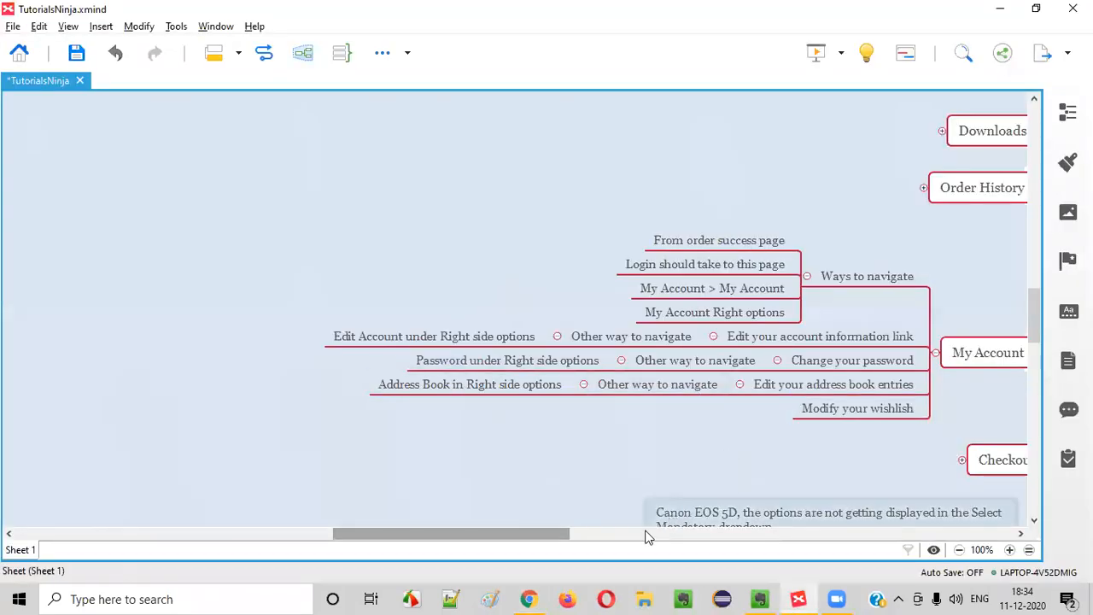
left_click_drag(549, 540, 595, 534)
left_click(793, 362)
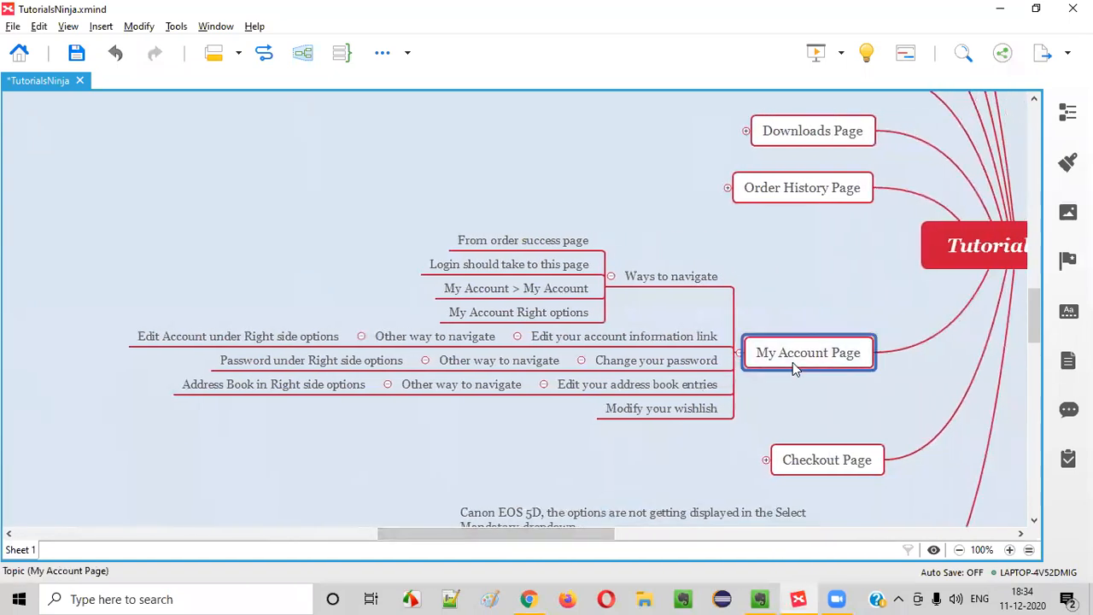
key("Tab")
Name the child 'My Account' and move the four account-link topics under it
type("My Account")
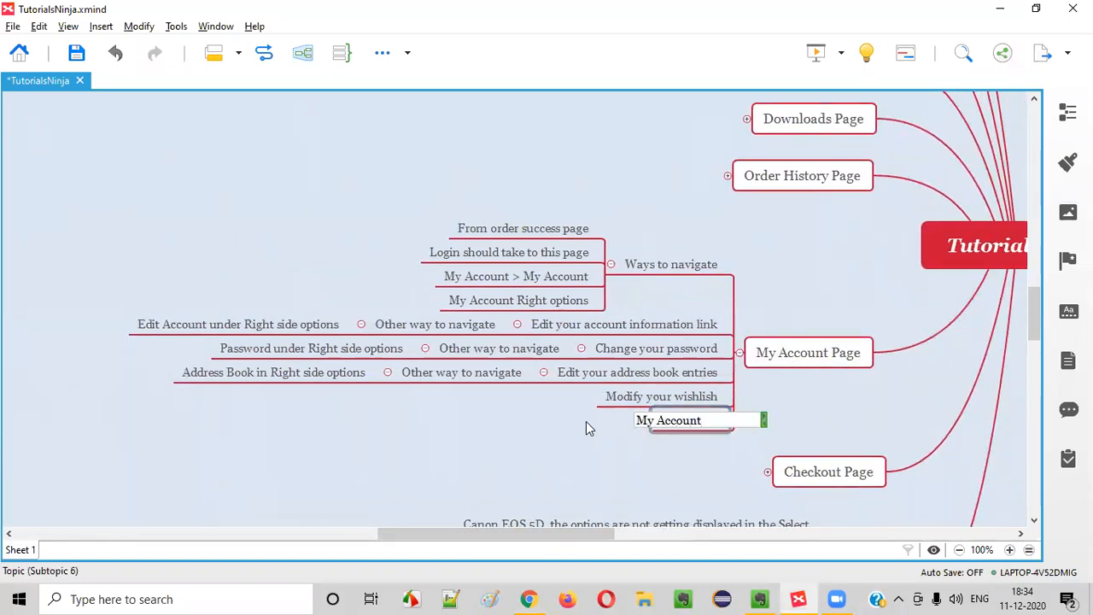
left_click(605, 324)
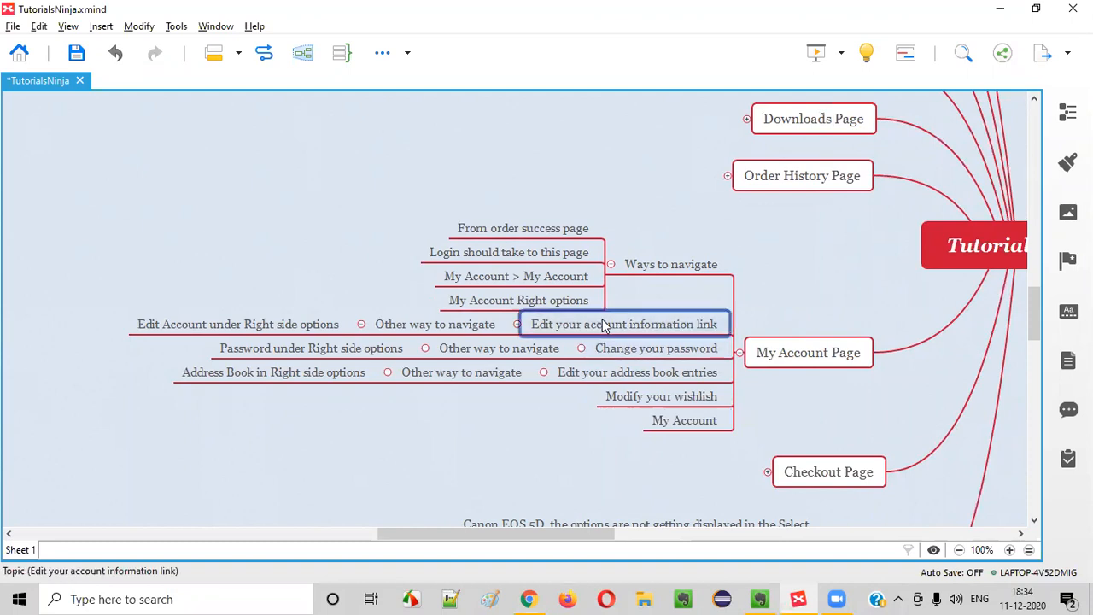
left_click(690, 396, "shift")
mouse_move(690, 397)
left_mouse_down()
mouse_move(658, 419)
mouse_move(613, 420)
mouse_move(725, 435)
mouse_move(677, 397)
left_mouse_up()
Collapse the Ways to navigate and My Account branches
left_click(681, 378)
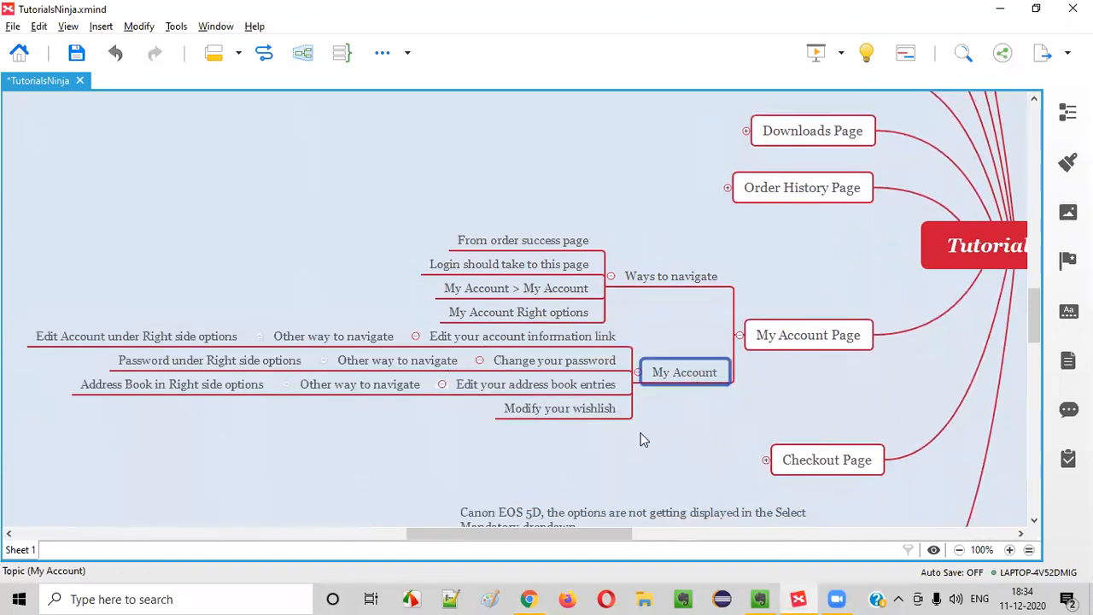
left_click(612, 280)
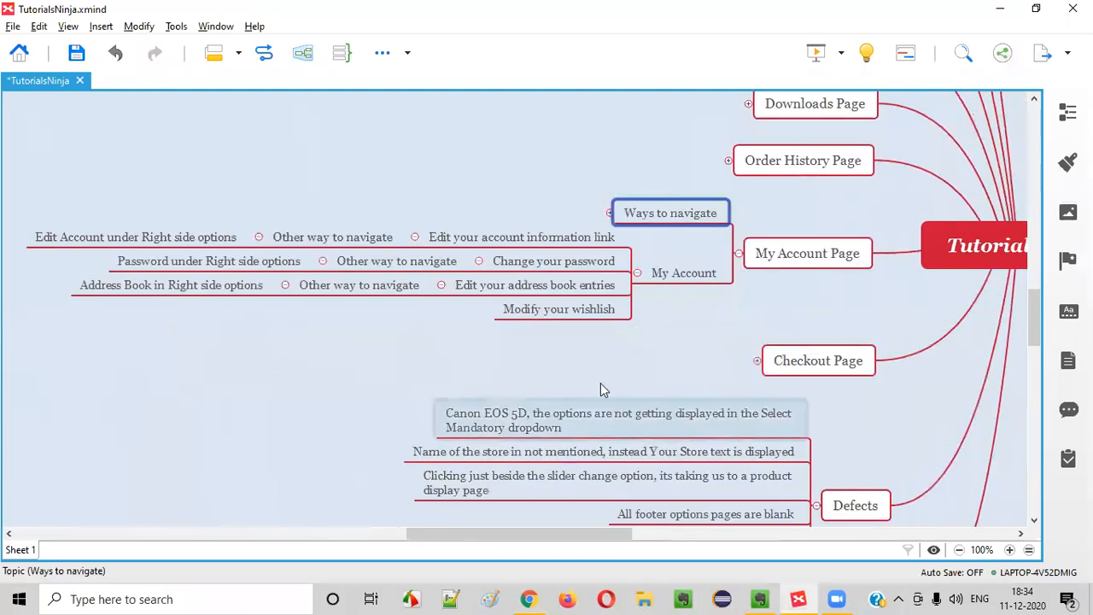
left_click(638, 274)
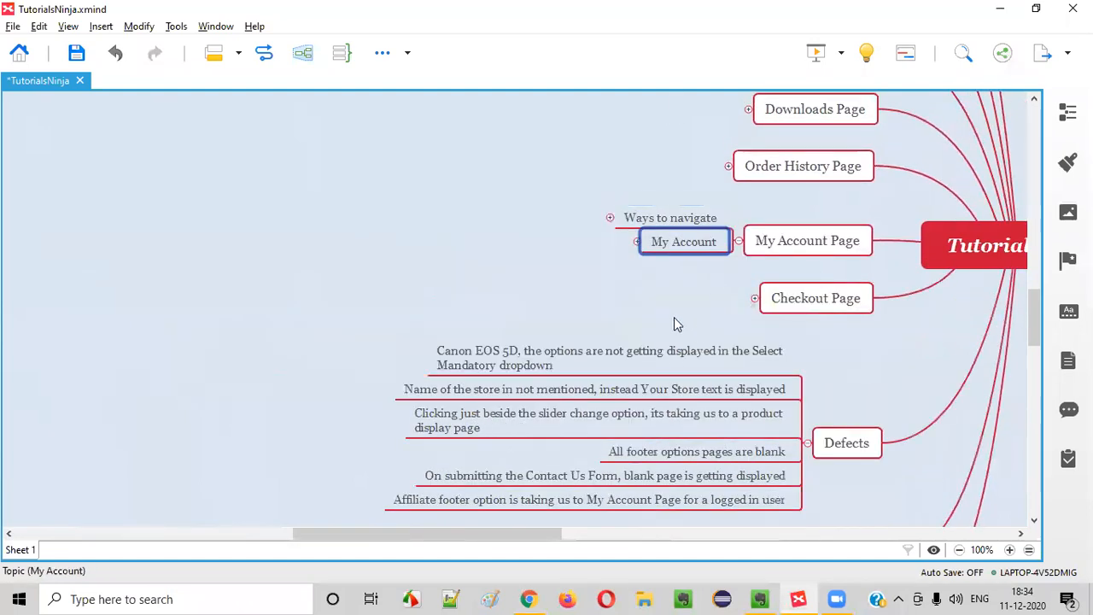
left_click(676, 219)
left_click(676, 242)
Check the My Orders heading in the store, then add a new topic below My Account
key("alt+Tab")
left_click_drag(83, 242, 200, 243)
left_click(799, 599)
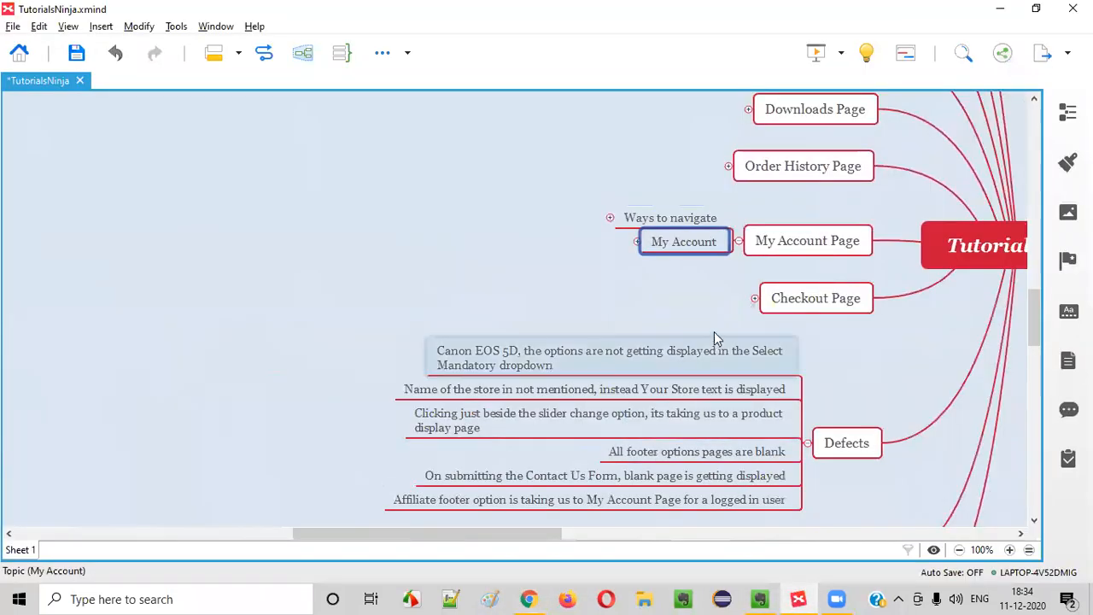
key("Return")
Name the topic 'My Orders' and check the store's order history page
type("My Ord")
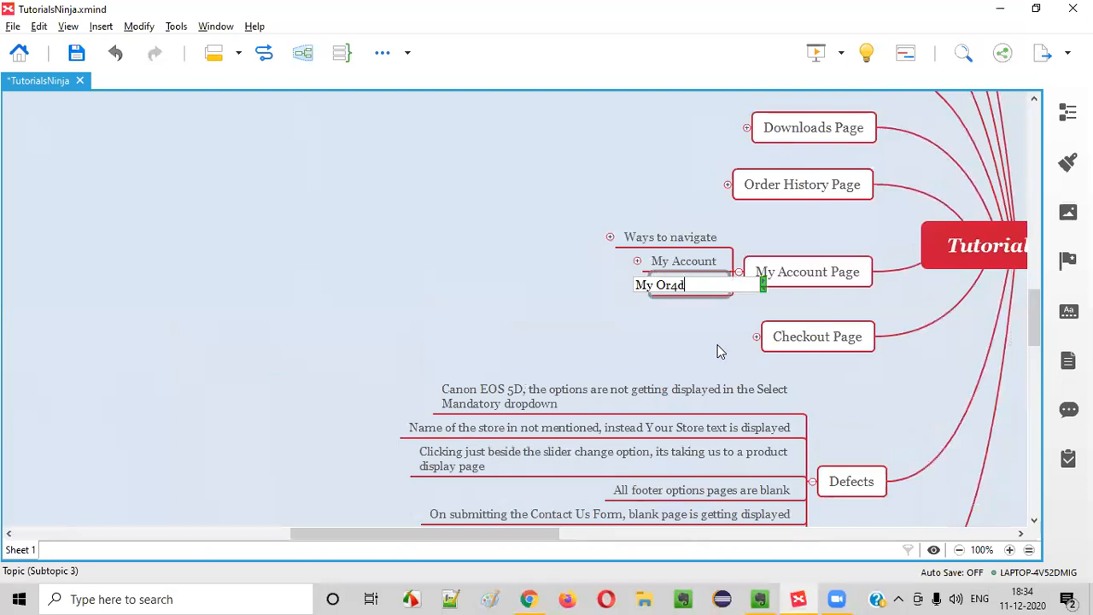
type("ers")
key("Return")
key("alt+Tab")
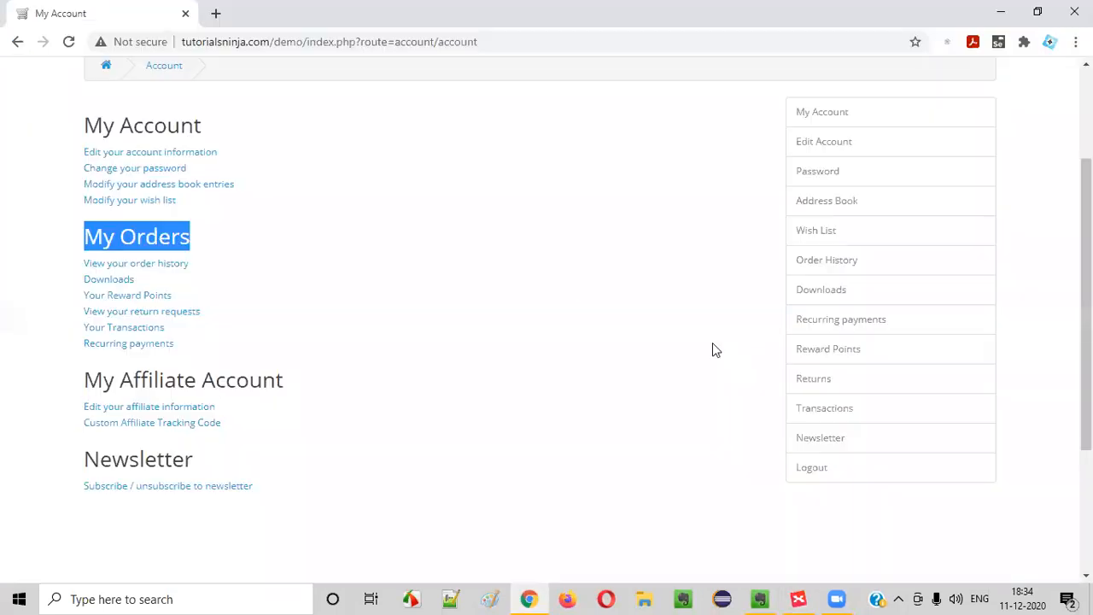
left_click(37, 207)
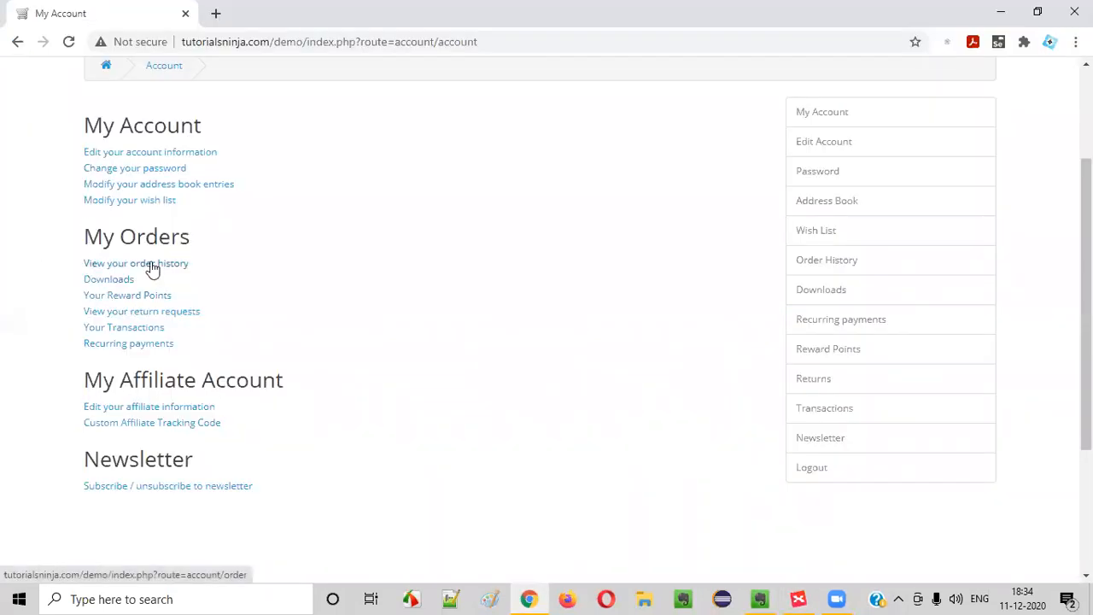
left_click(18, 42)
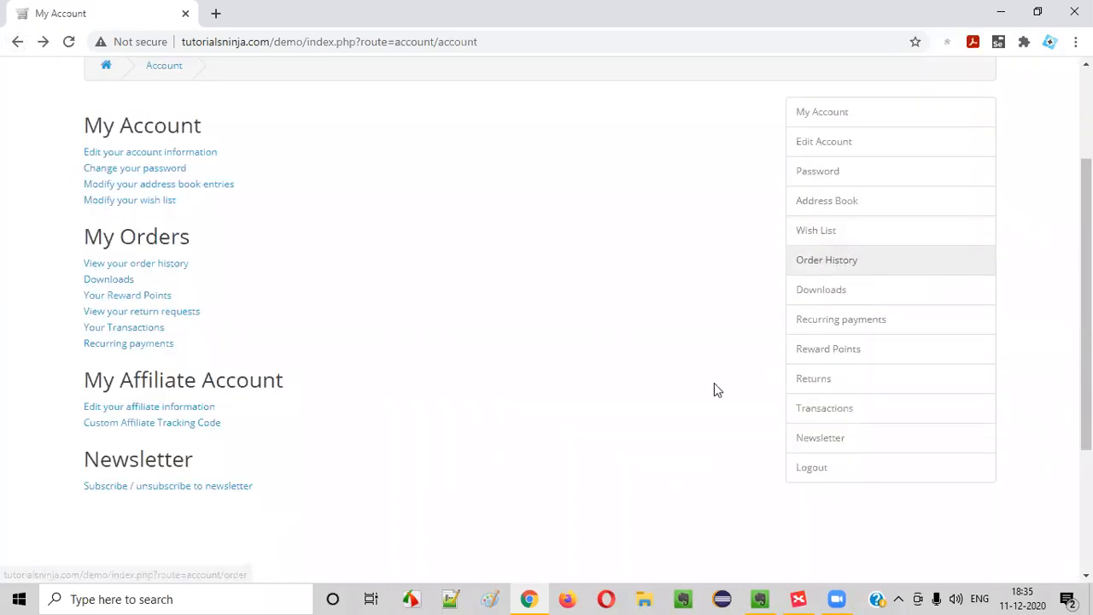
Add a 'View Your Order History' child topic under My Orders
left_click(801, 598)
key("Tab")
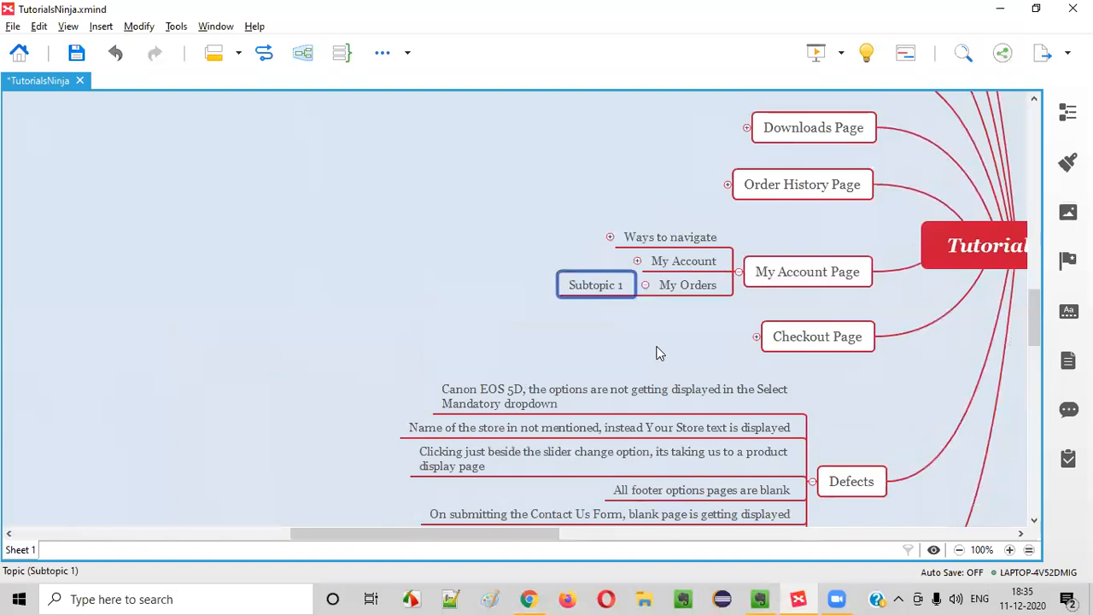
type("View YOur ")
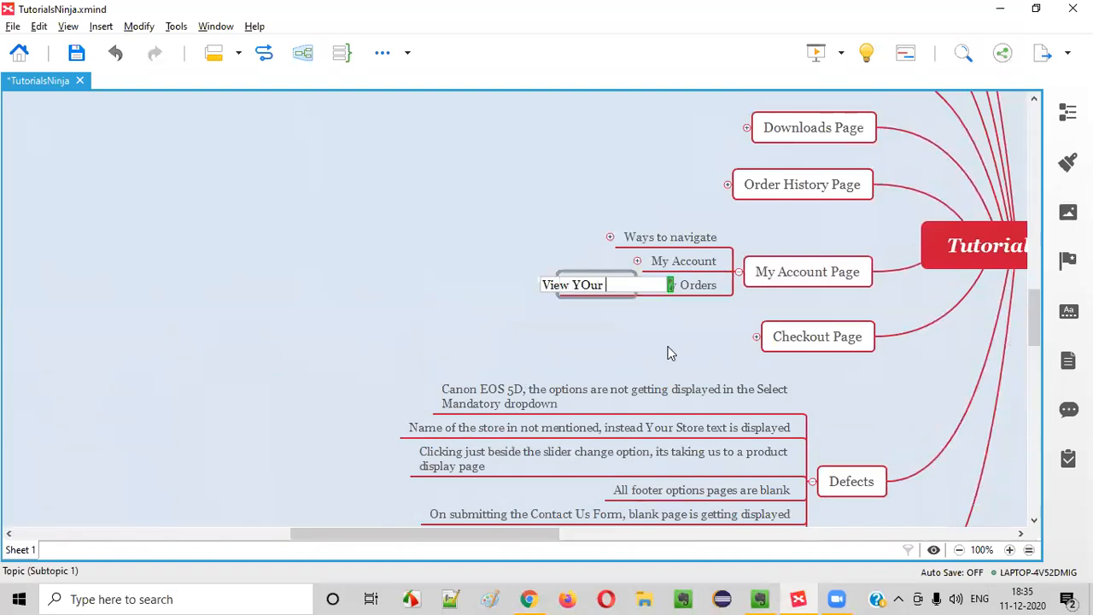
type("OUR")
key("BackSpace")
key("BackSpace")
key("BackSpace")
key("BackSpace")
type("OUOrder History")
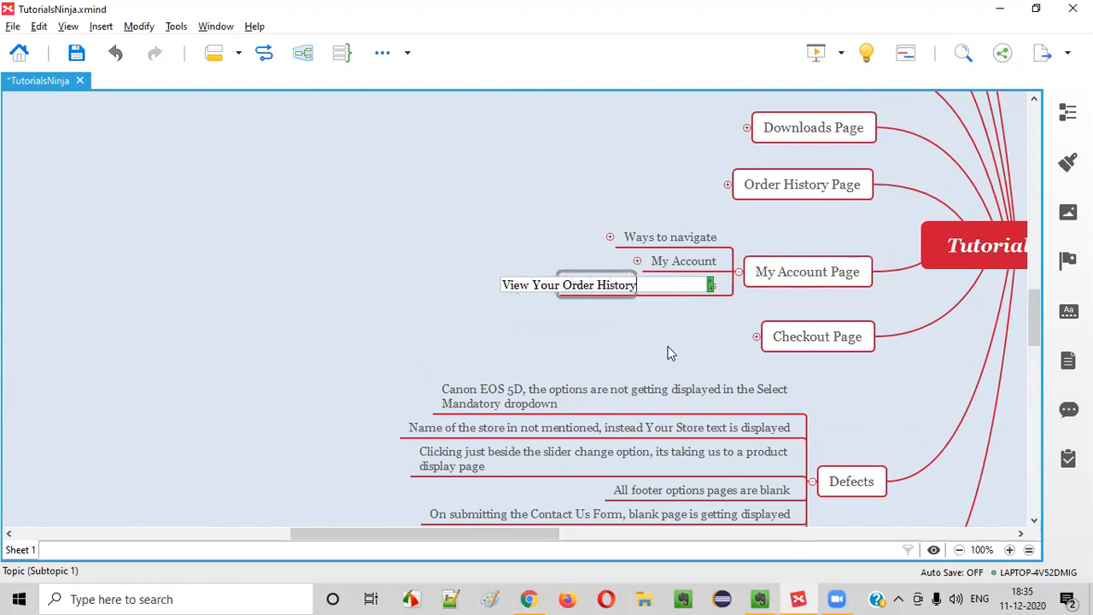
key("Return")
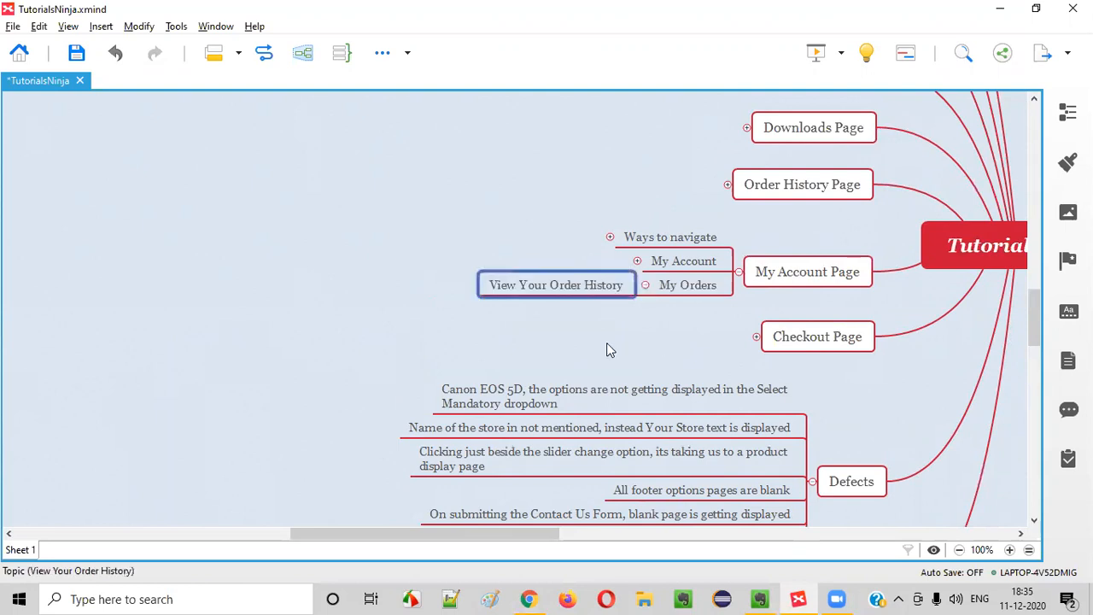
Add an 'Other ways to navigate' child under View Your Order History, fixing the typo
key("Tab")
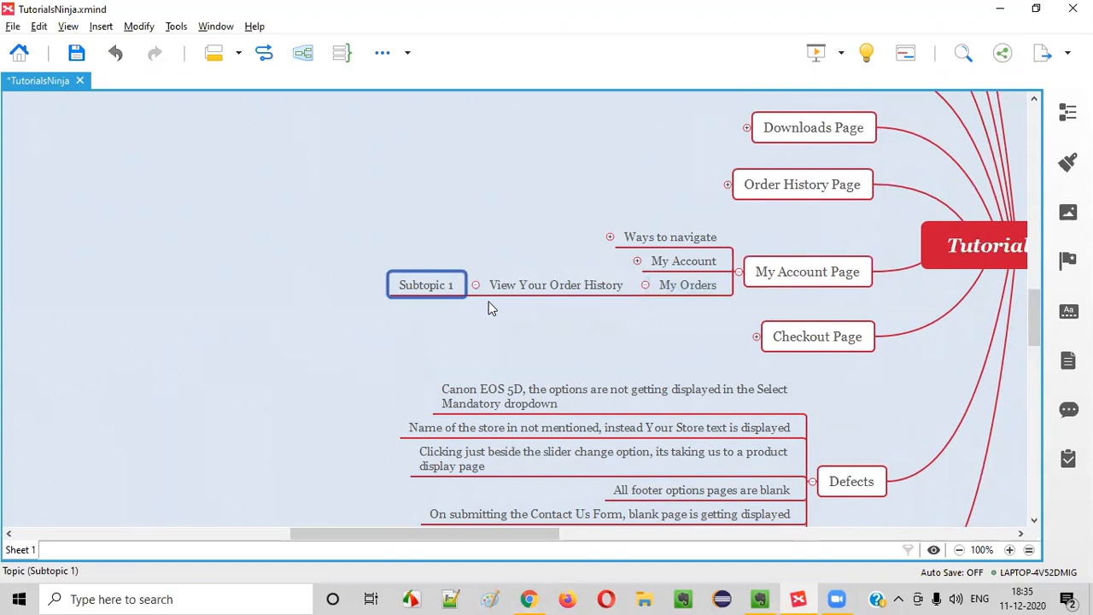
type("Other wa")
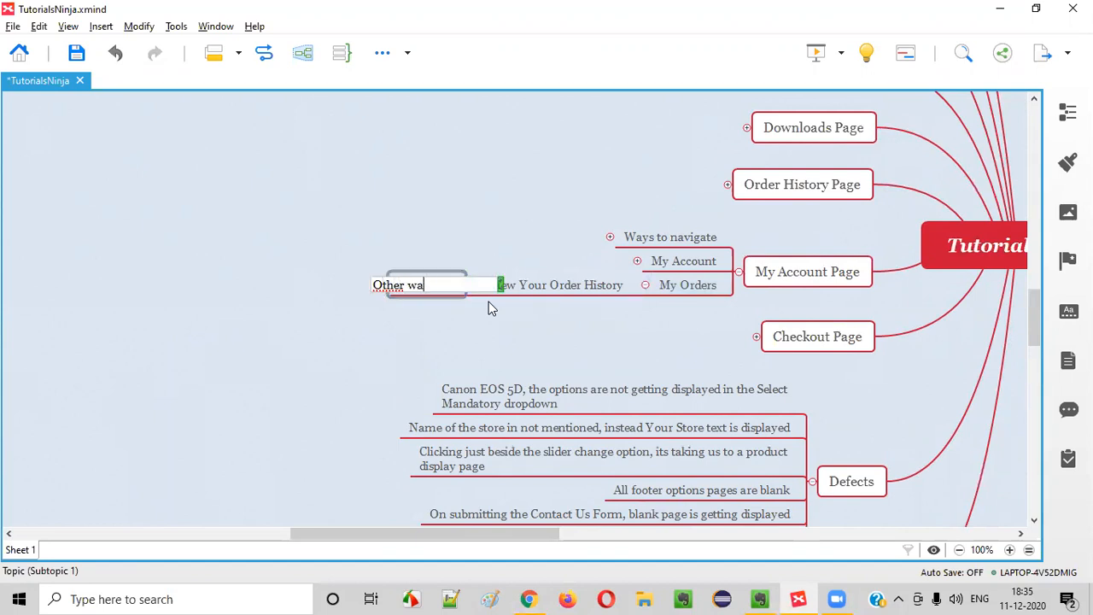
type("ys to navigatge")
key("Return")
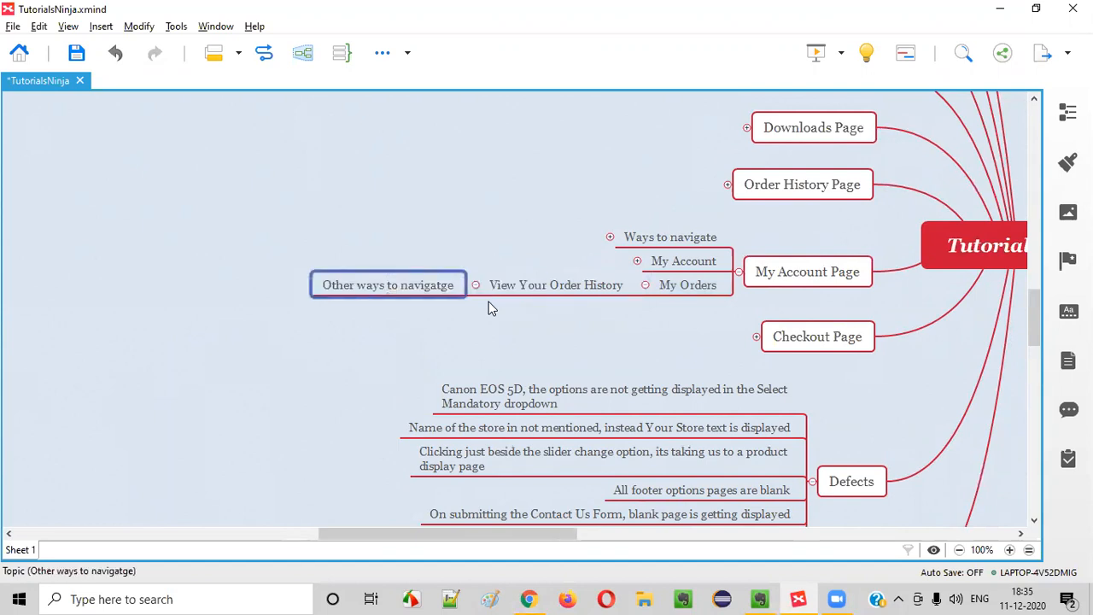
double_click(434, 293)
key("End")
key("Delete")
left_click(429, 333)
key("alt+Tab")
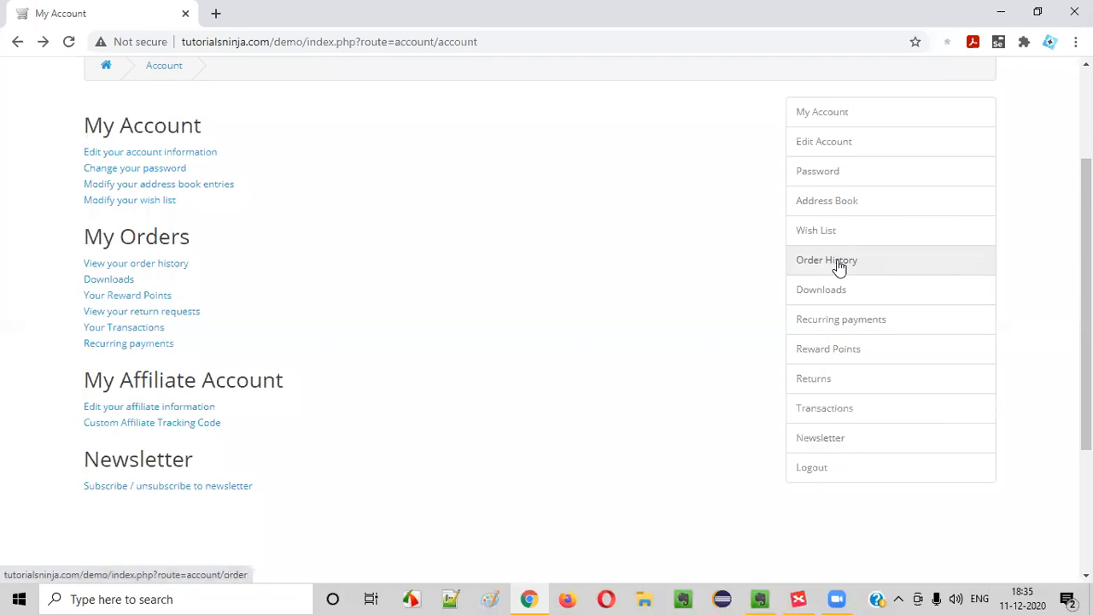
key("alt+Tab")
Add an 'Order History in Right side options' child under Other ways to navigate
left_click(366, 289)
key("Tab")
type("Orde")
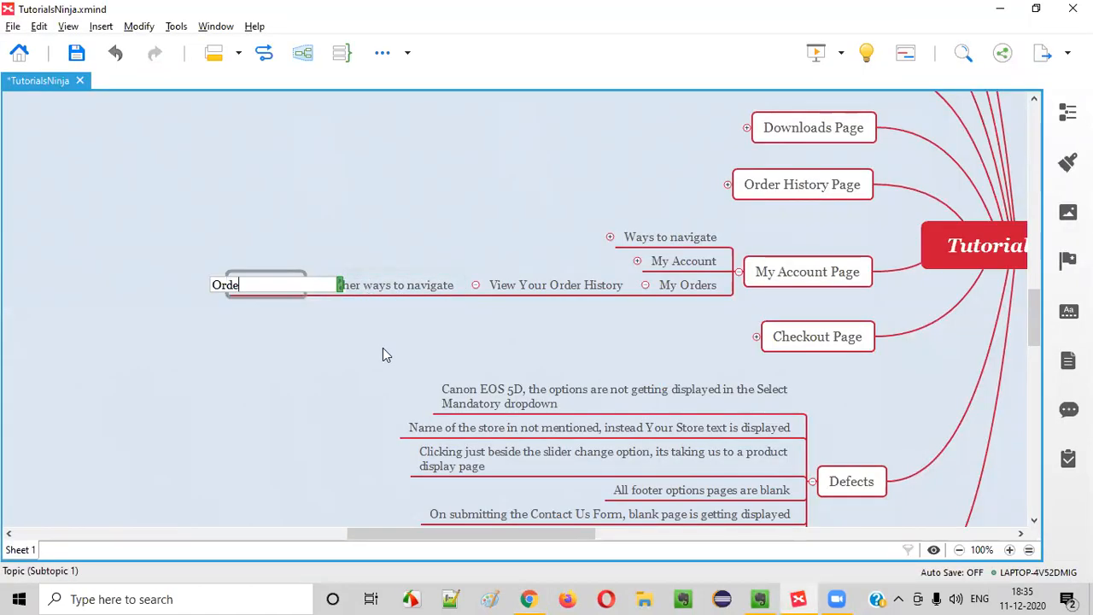
type("r History in Srigh")
key("BackSpace")
key("BackSpace")
key("BackSpace")
key("BackSpace")
type("R")
key("BackSpace")
key("BackSpace")
type("Ri")
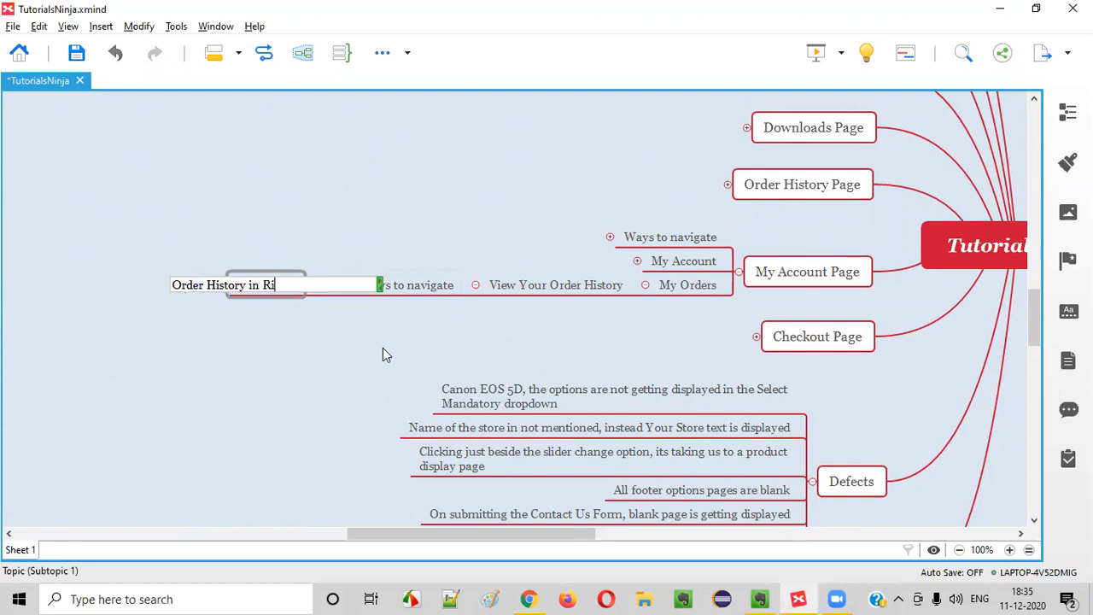
type("ght side  options")
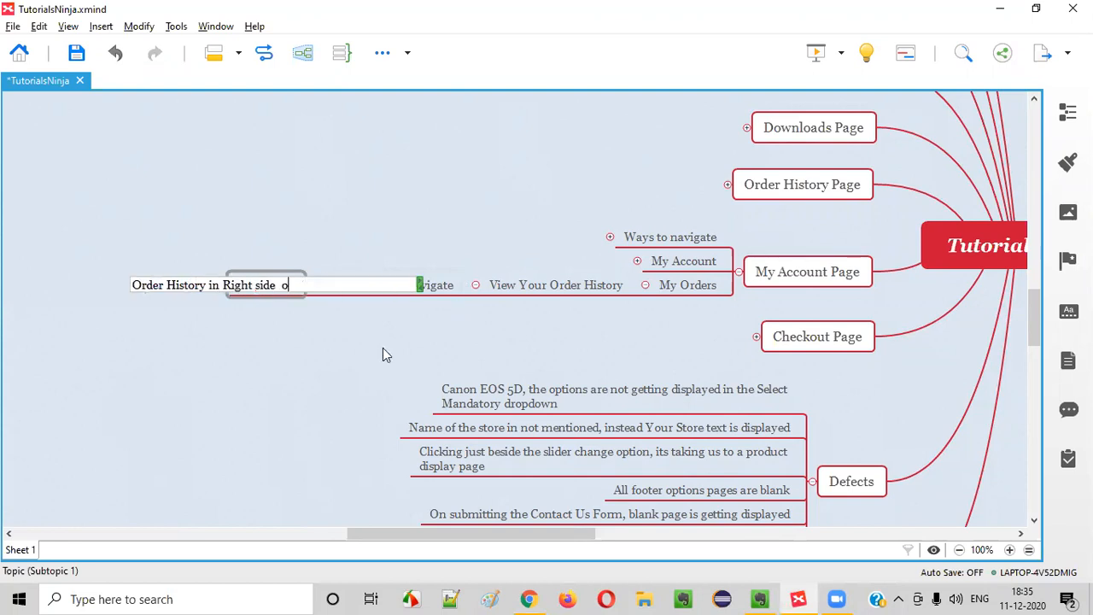
key("BackSpace")
key("BackSpace")
key("BackSpace")
key("BackSpace")
key("BackSpace")
key("BackSpace")
key("BackSpace")
key("BackSpace")
type("otp")
key("BackSpace")
key("BackSpace")
type("ptions")
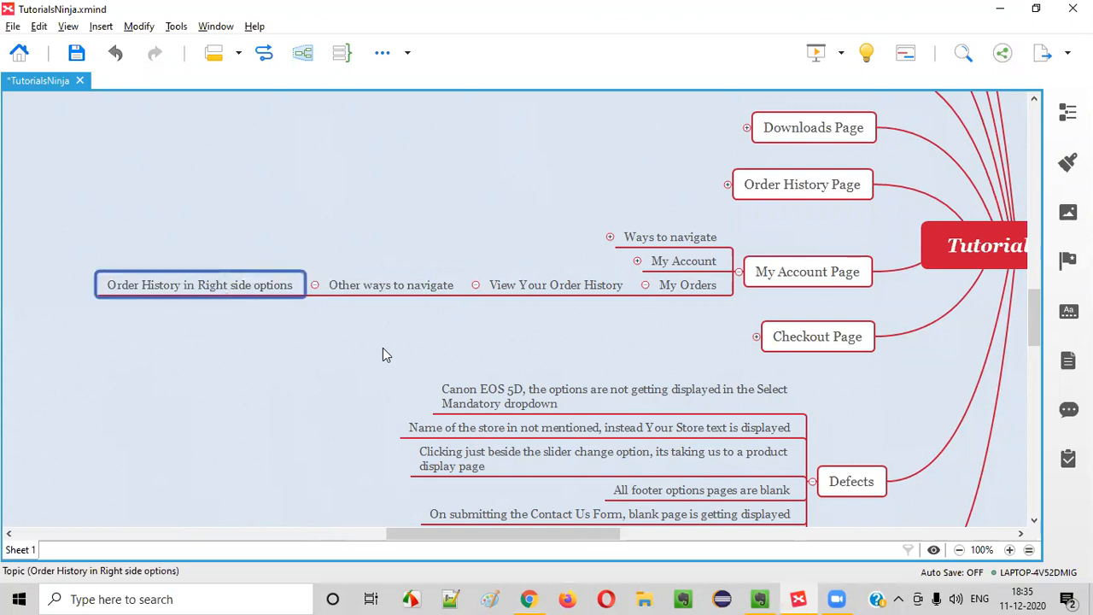
left_click_drag(527, 534, 555, 533)
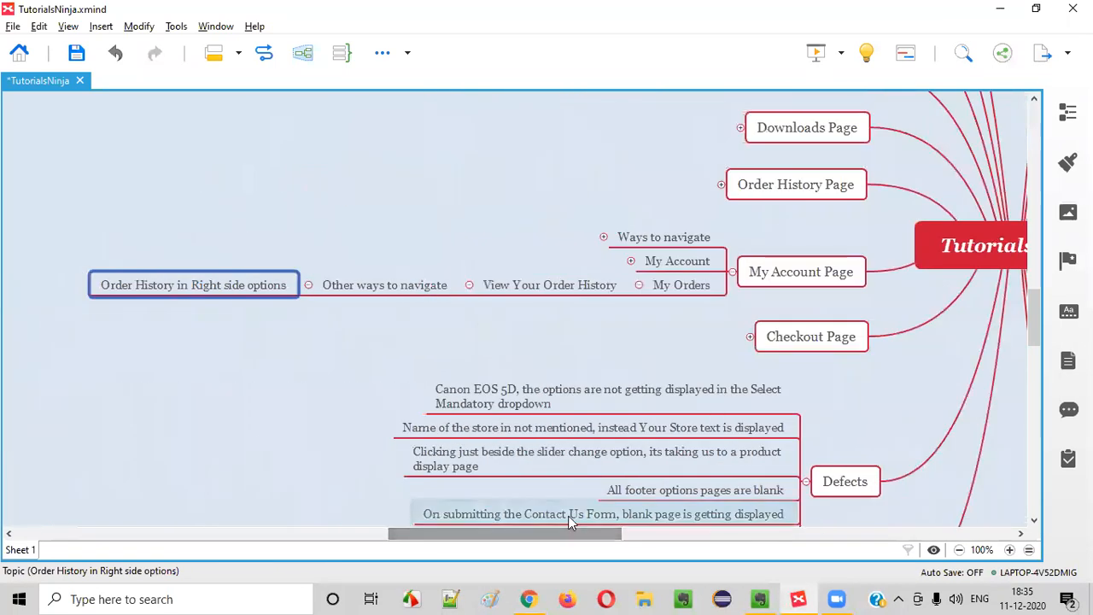
key("alt+Tab")
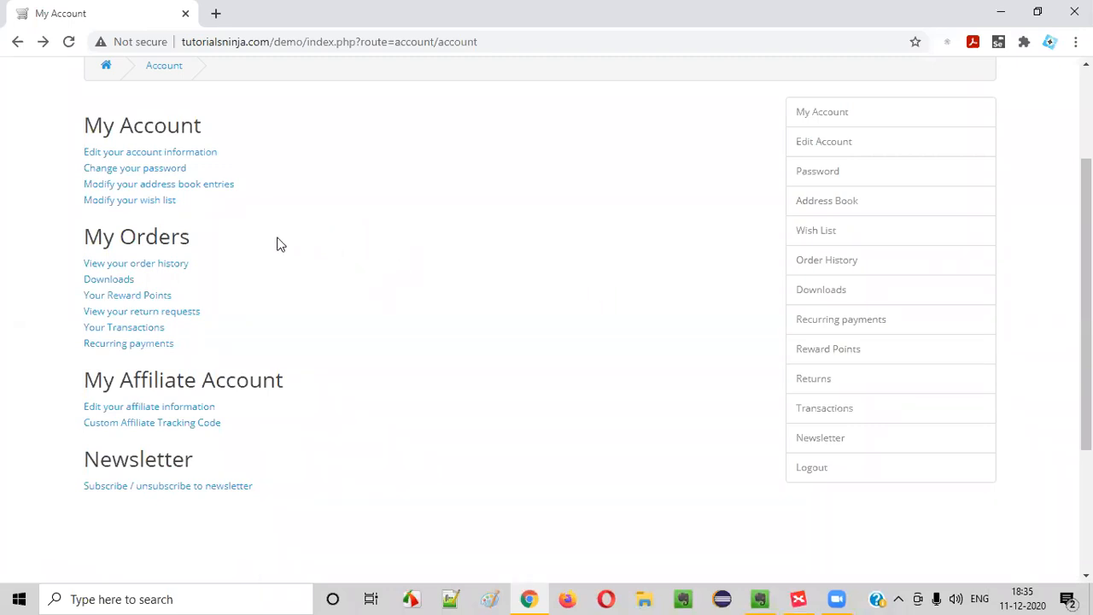
Review the store's My Account headings and open its Order History page
left_click_drag(85, 125, 198, 123)
left_click_drag(86, 240, 264, 241)
left_click(265, 241)
scroll(278, 236, "down", 1)
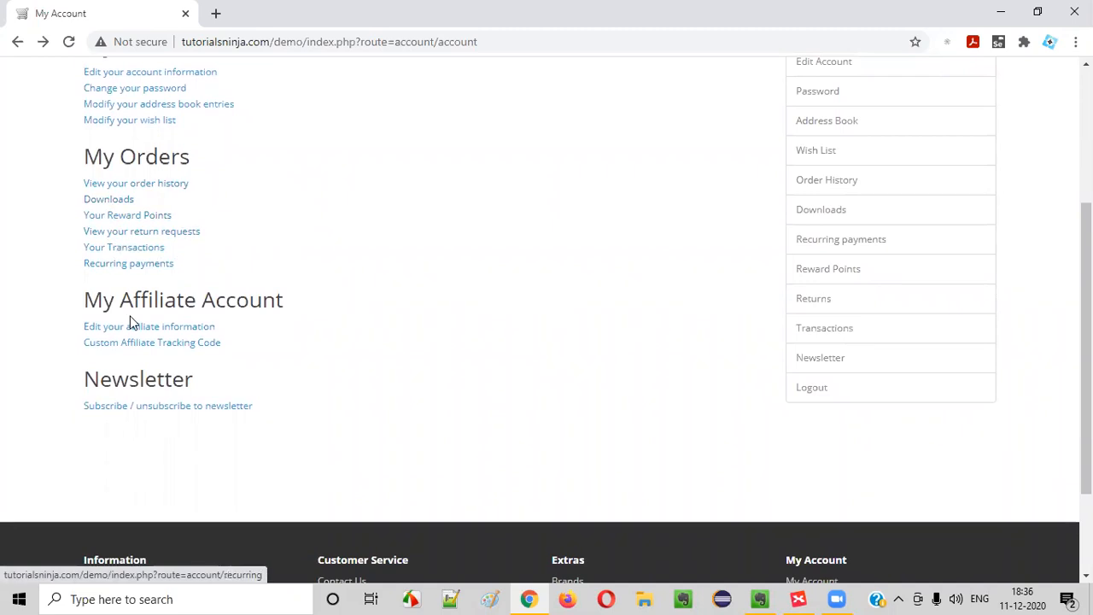
left_click(157, 186)
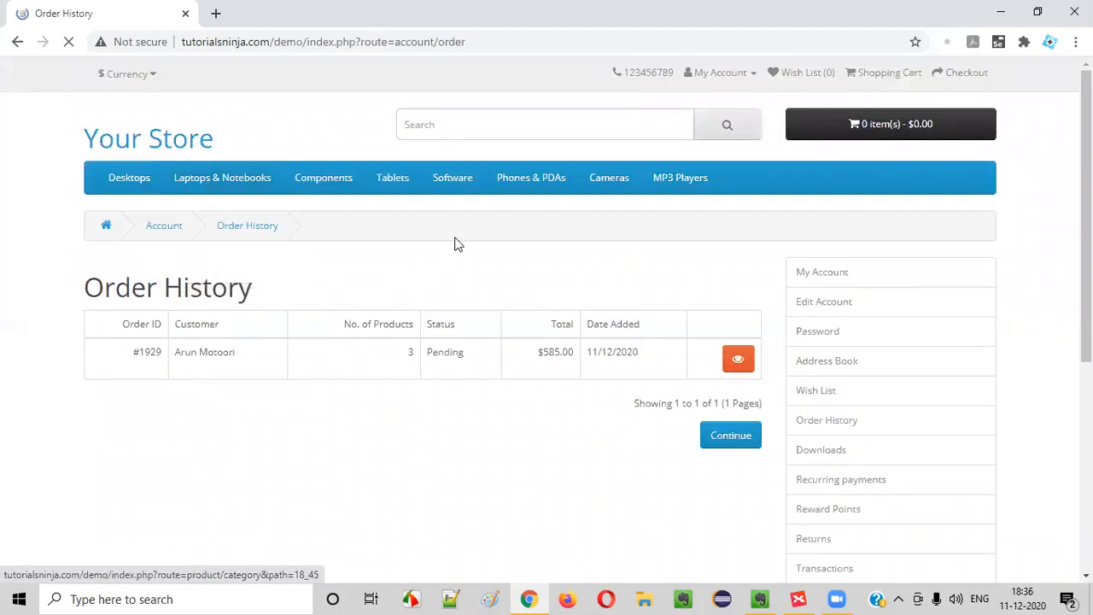
scroll(452, 308, "down", 1)
left_click_drag(113, 192, 309, 213)
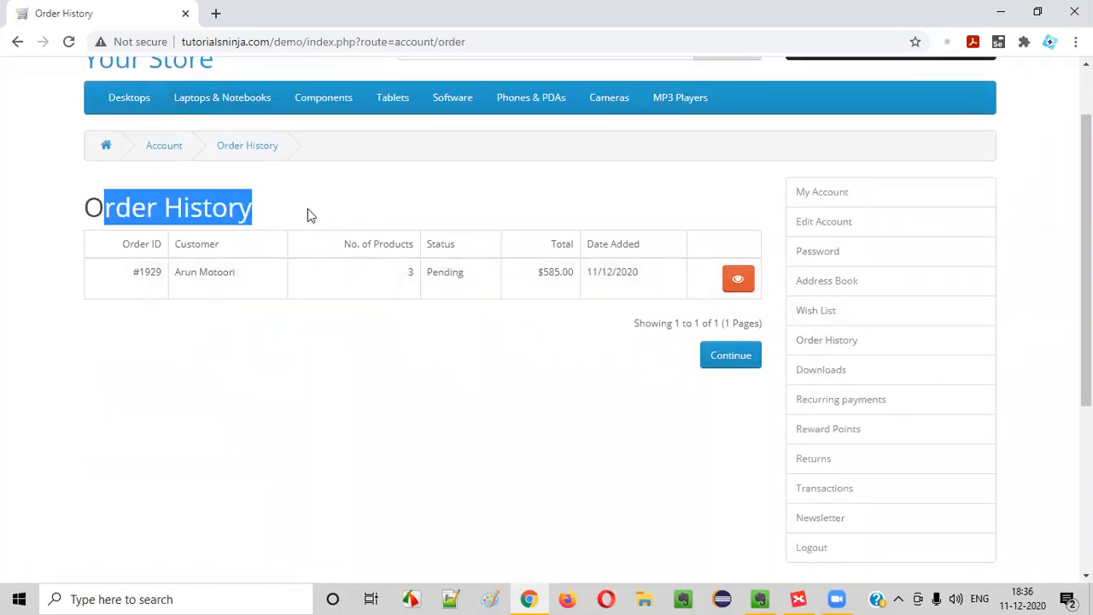
Add a subtopic under View Your Order History named 'Find the orders made'
key("alt+Tab")
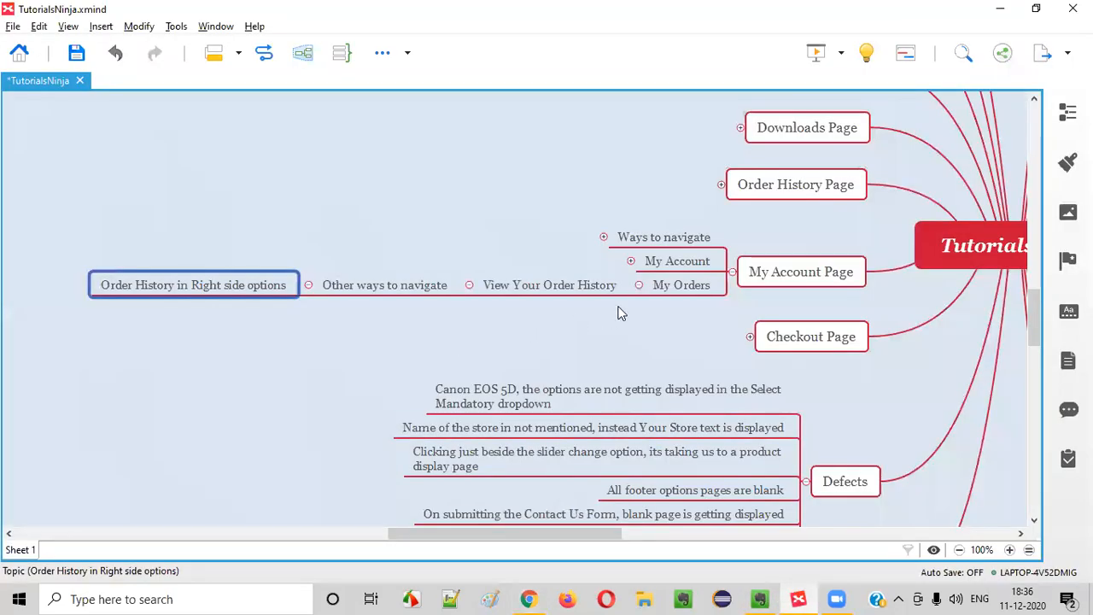
left_click(588, 288)
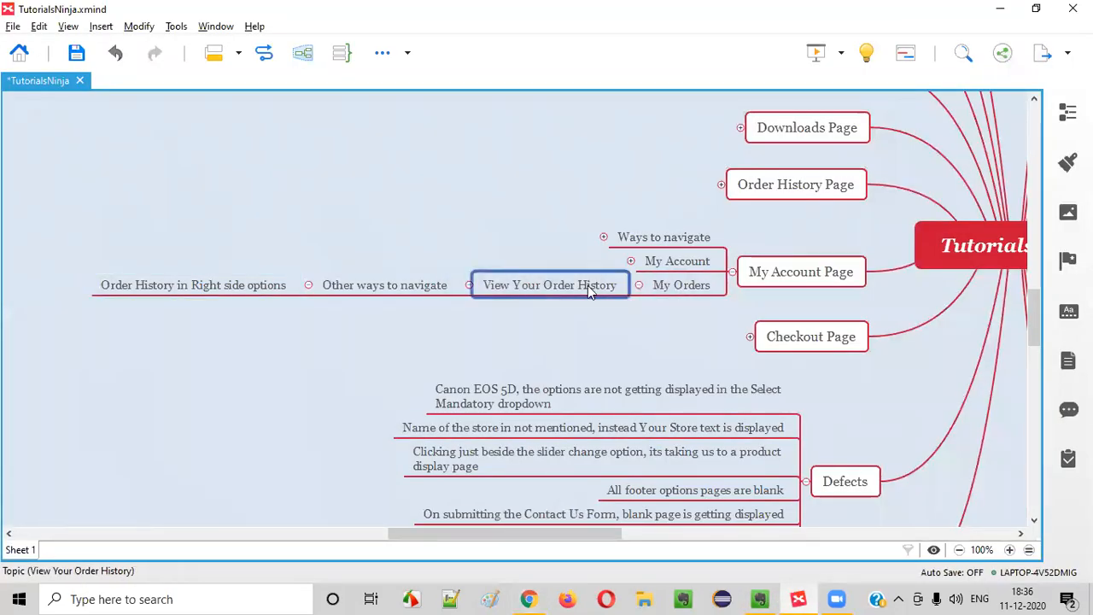
left_click(424, 285)
key("Return")
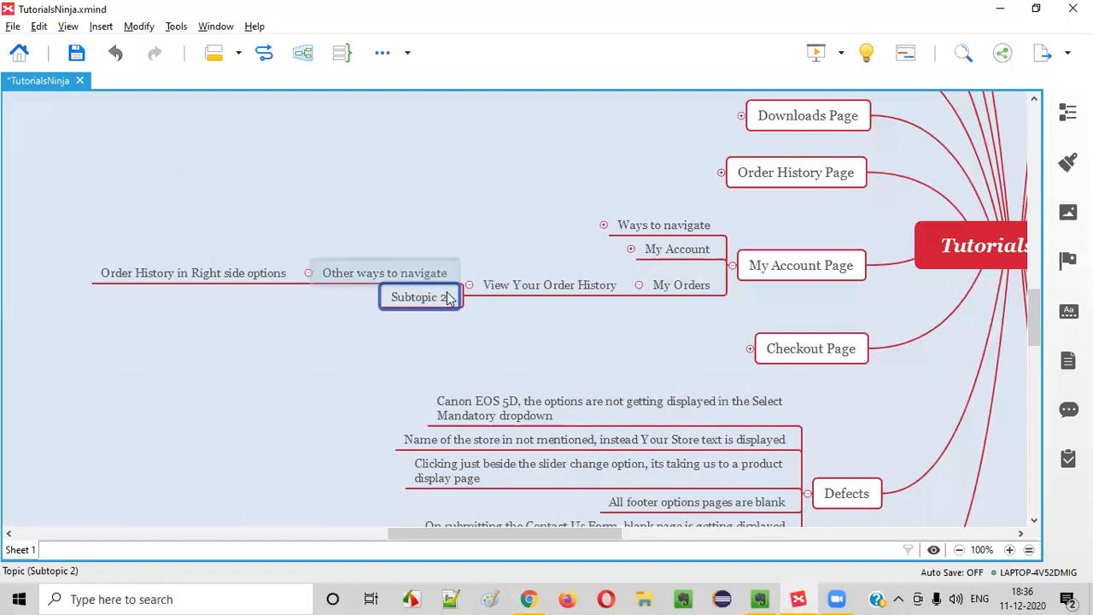
left_click_drag(527, 295, 551, 290)
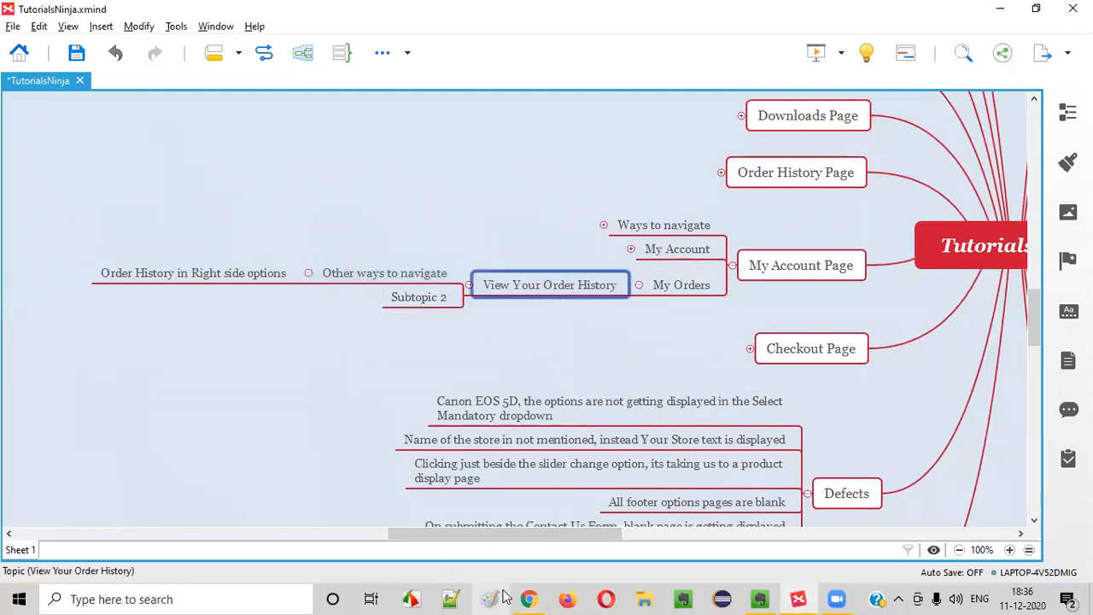
key("alt+Tab")
left_click_drag(165, 333, 613, 291)
key("alt+Tab")
double_click(417, 301)
type("Find the ord")
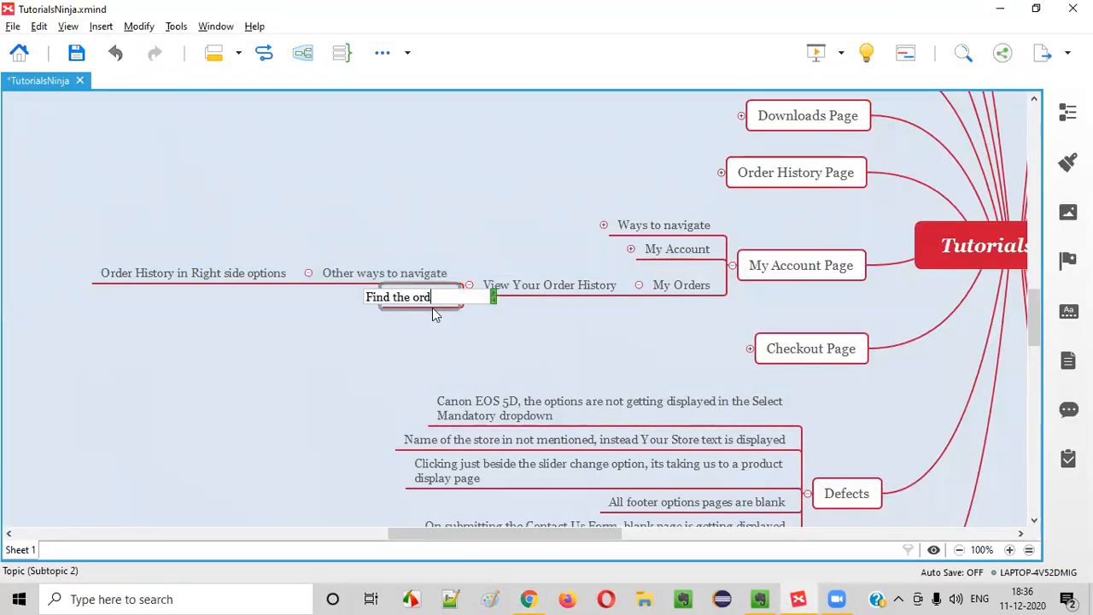
type("ers made")
key("Return")
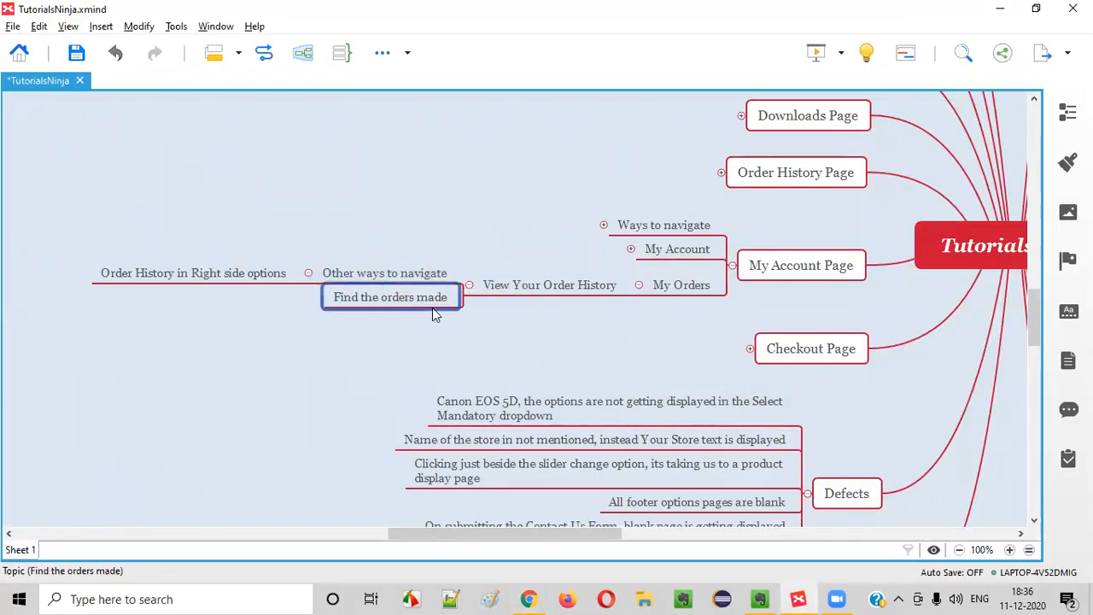
Open the listed order's Order Information page in the store
key("alt+Tab")
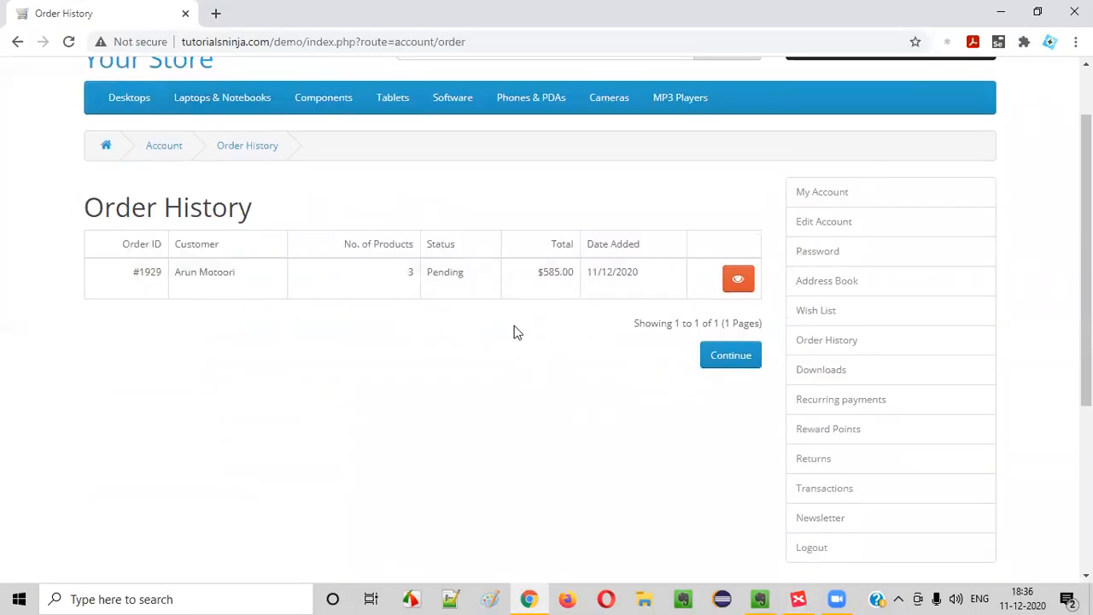
left_click(739, 282)
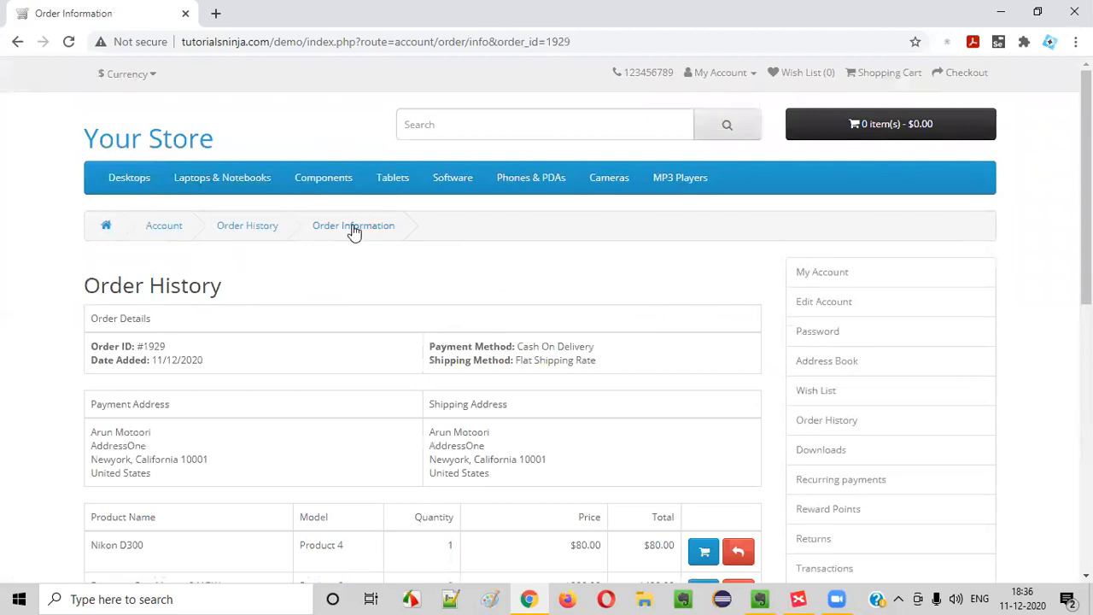
left_click_drag(105, 293, 251, 287)
left_click(251, 287)
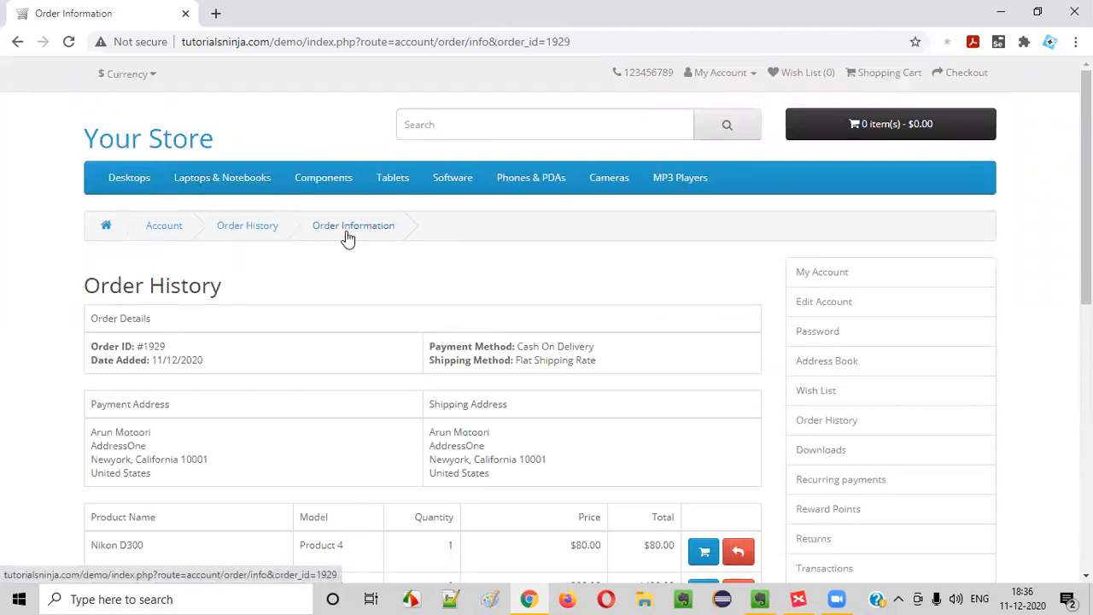
Add another subtopic below Find the orders made named 'Order Information Page'
key("alt+Tab")
key("shift+Return")
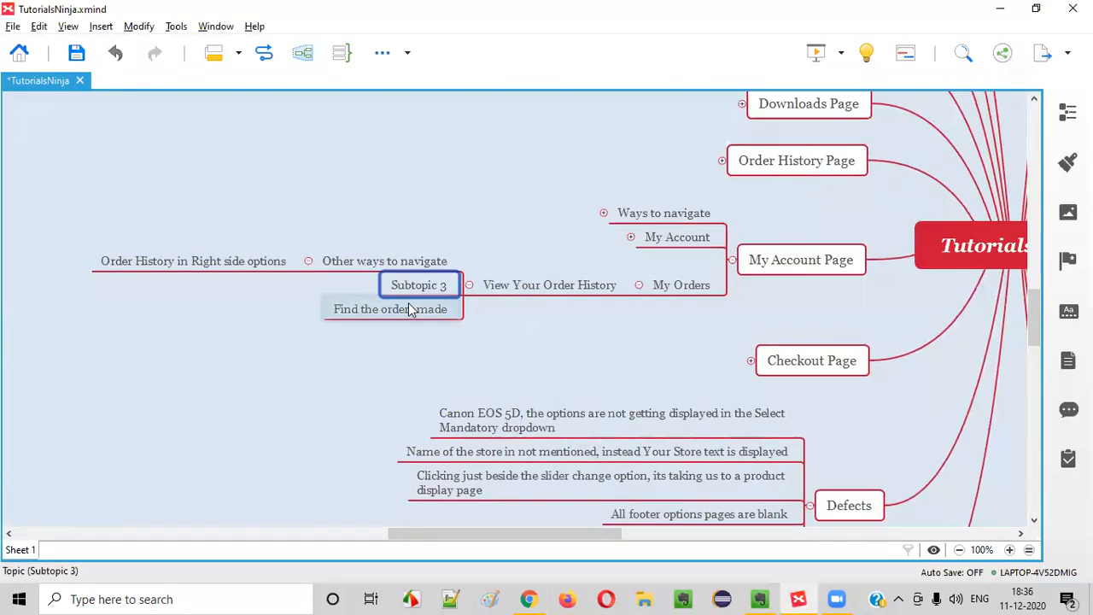
left_click_drag(409, 307, 408, 324)
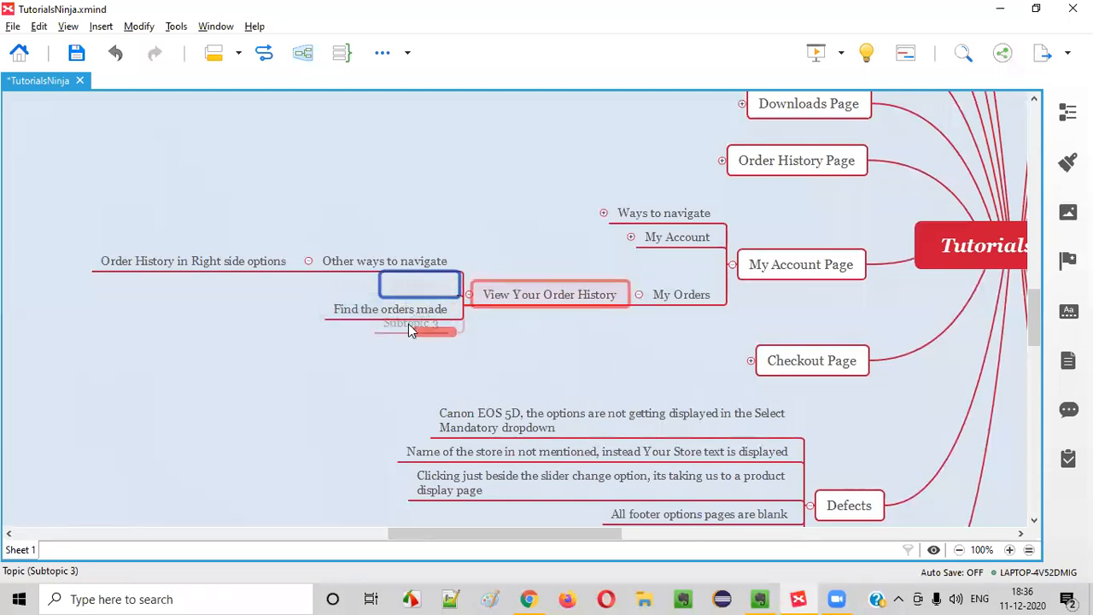
double_click(415, 318)
type("N")
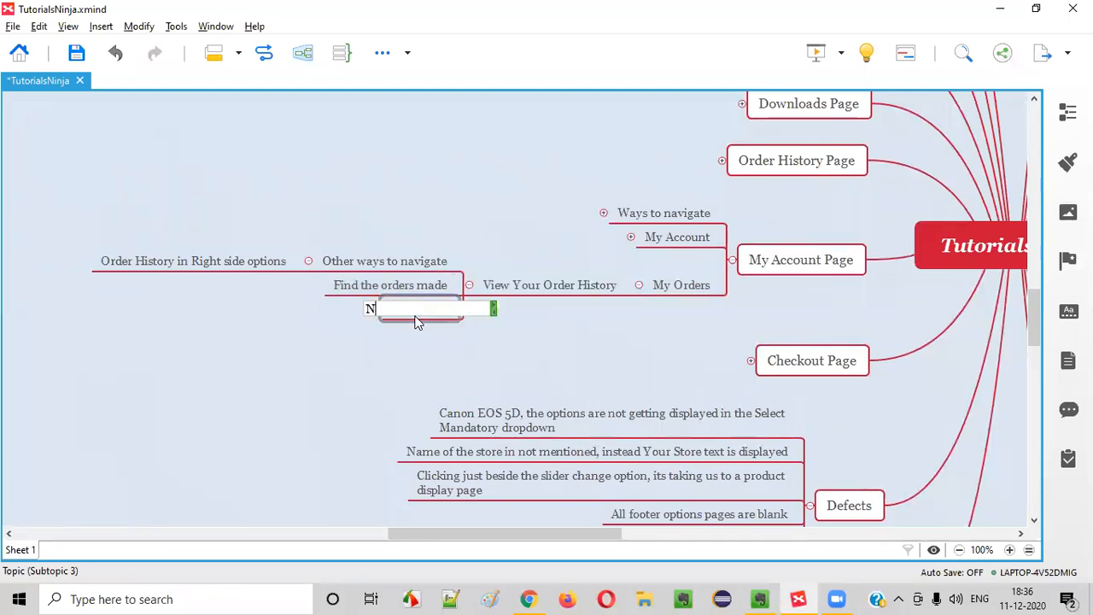
type("vavig")
key("BackSpace")
key("alt+Tab")
key("alt+Tab")
type("Order Informa")
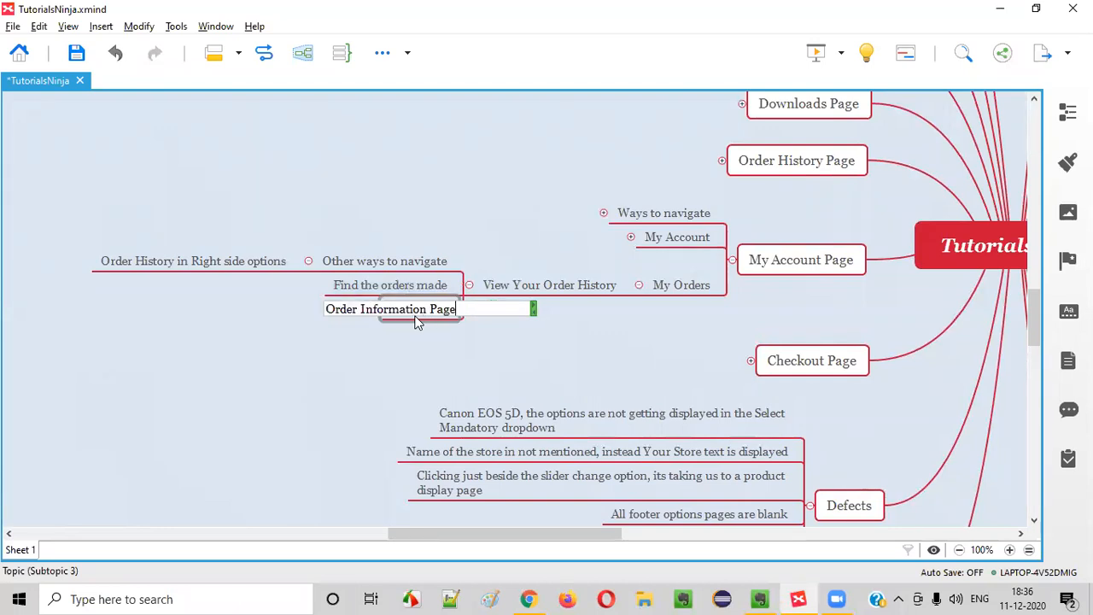
Review the Order Information page's addresses and ordered product rows
key("alt+Tab")
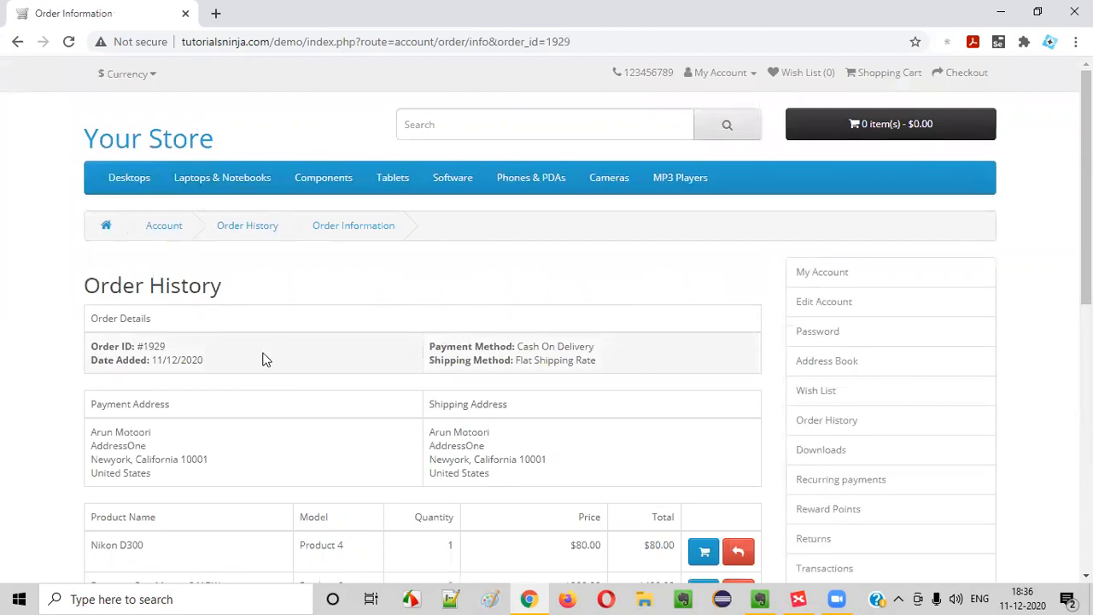
scroll(265, 359, "down", 1)
left_click_drag(106, 354, 459, 391)
left_click_drag(440, 352, 618, 408)
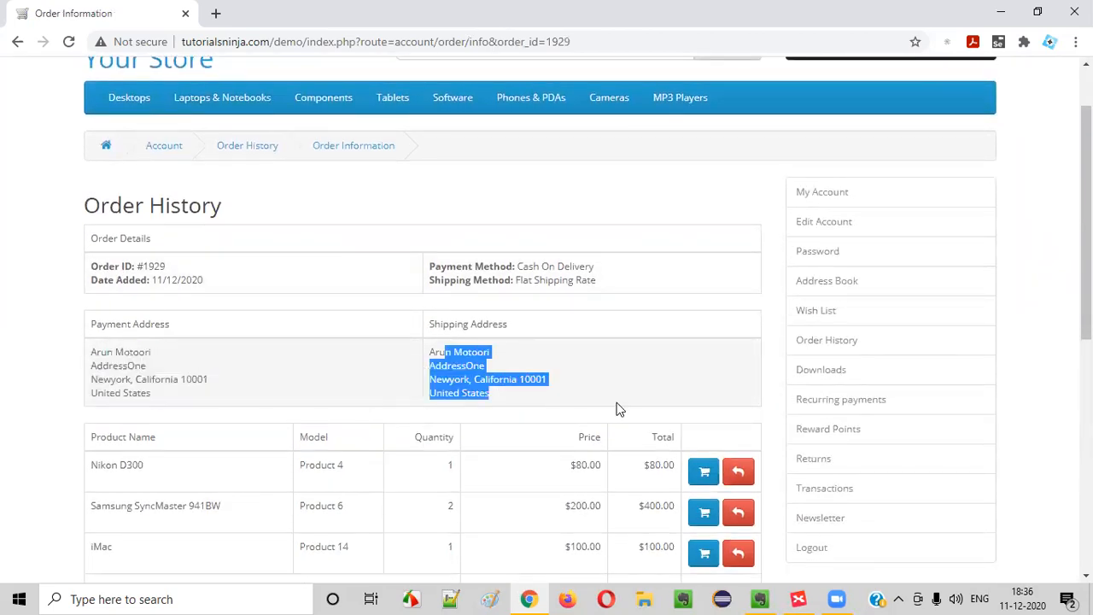
scroll(281, 407, "down", 2)
left_click_drag(117, 304, 712, 477)
scroll(712, 477, "down", 2)
left_click_drag(89, 362, 324, 400)
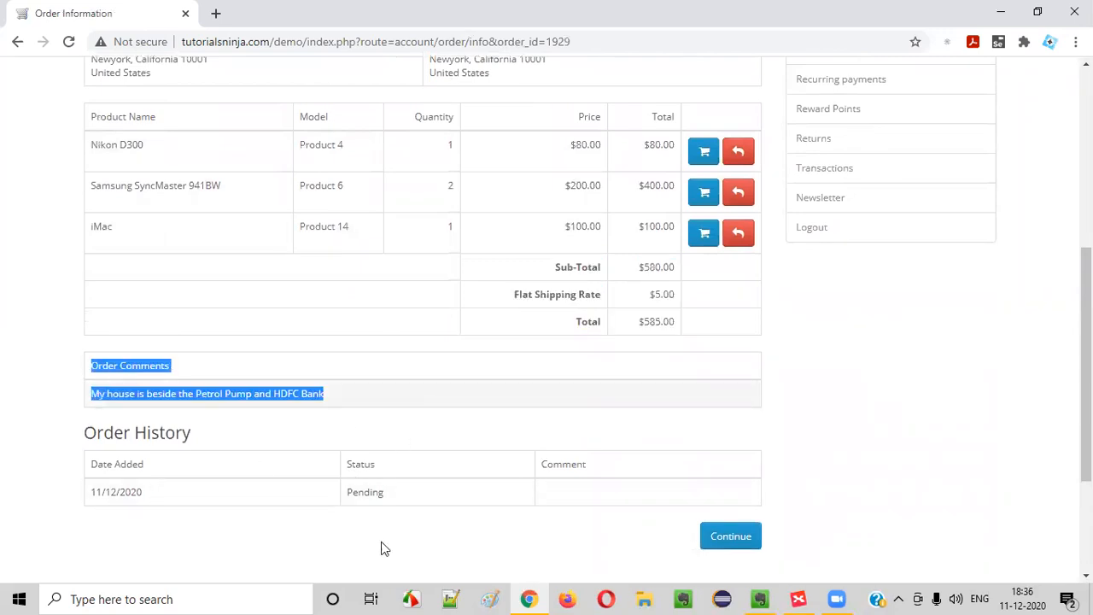
scroll(136, 315, "down", 2)
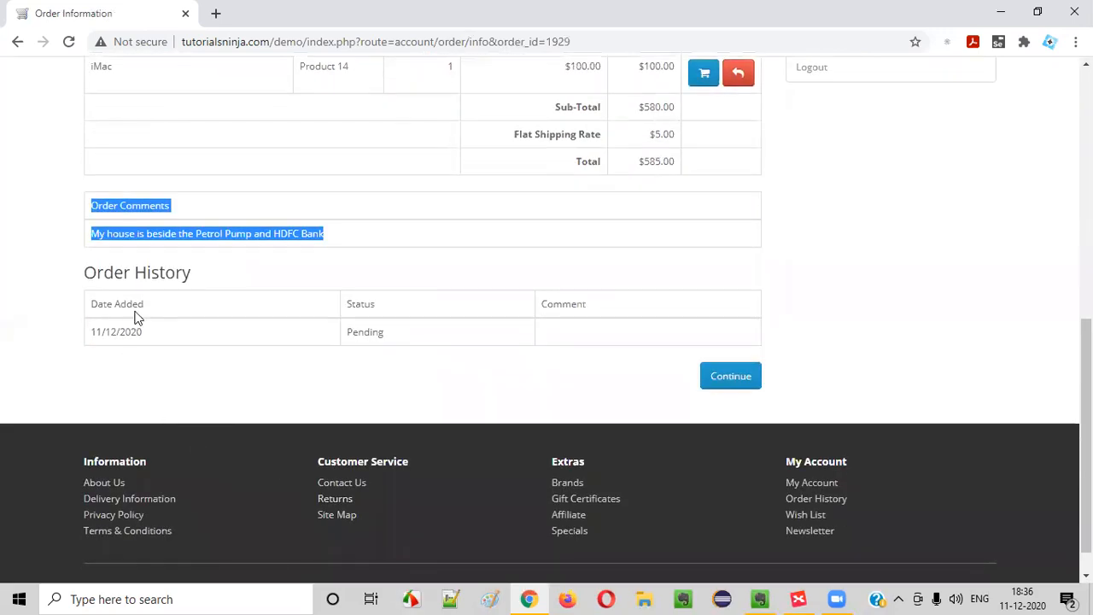
Return to My Account, look at the Downloads page, and bring XMind forward
left_click(730, 377)
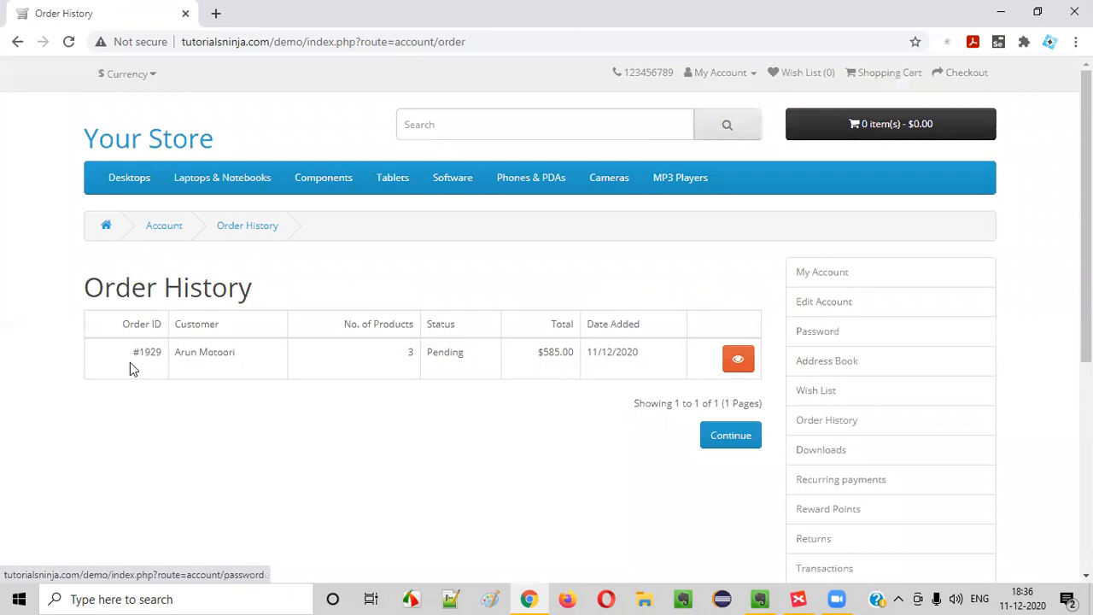
left_click(730, 435)
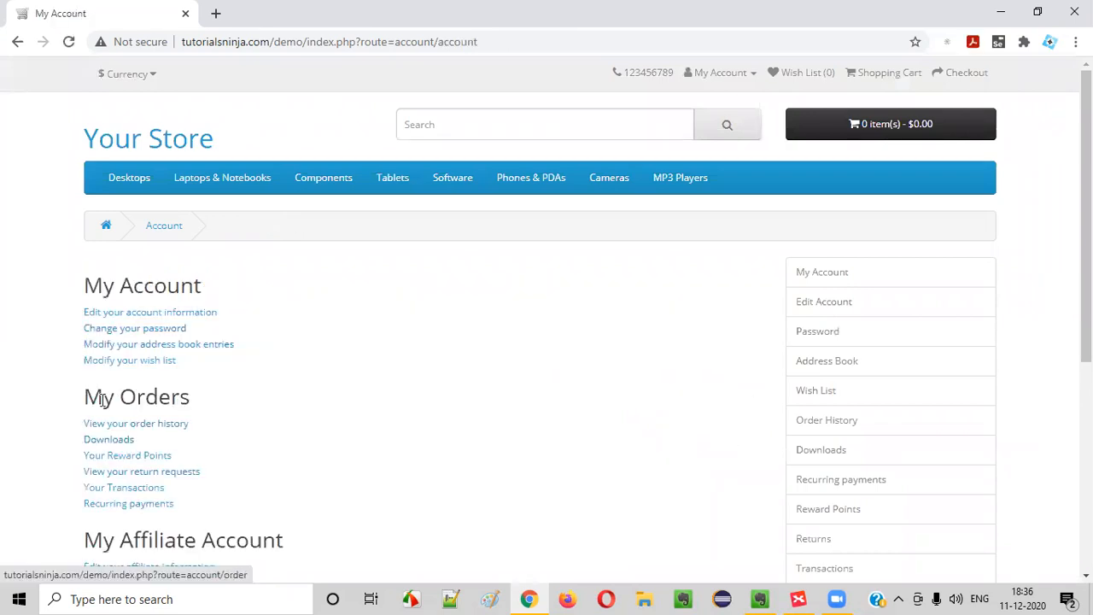
scroll(265, 359, "down", 1)
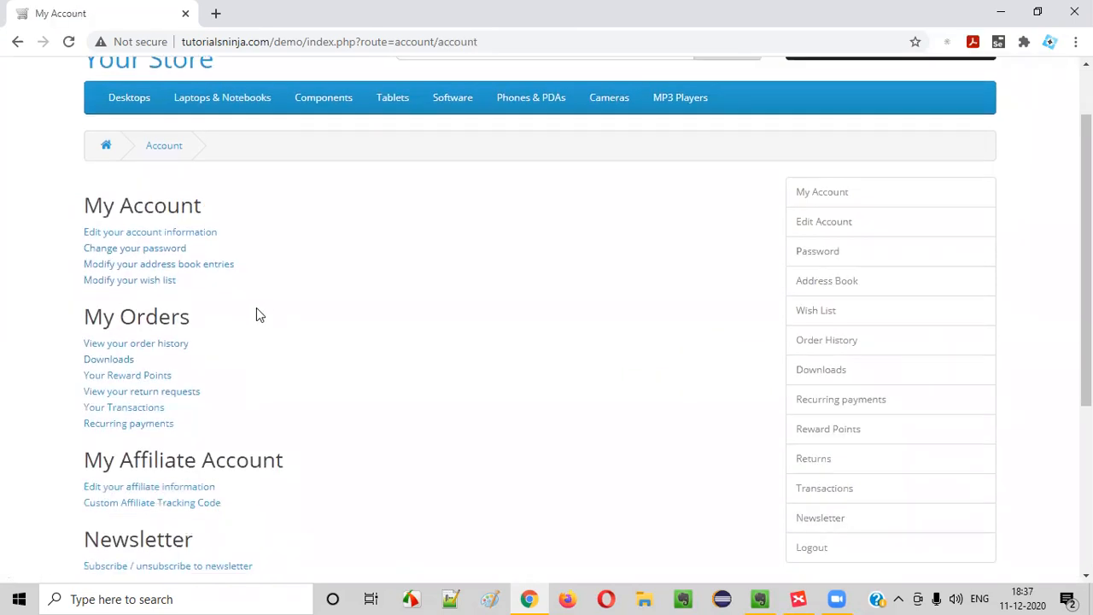
scroll(256, 309, "down", 1)
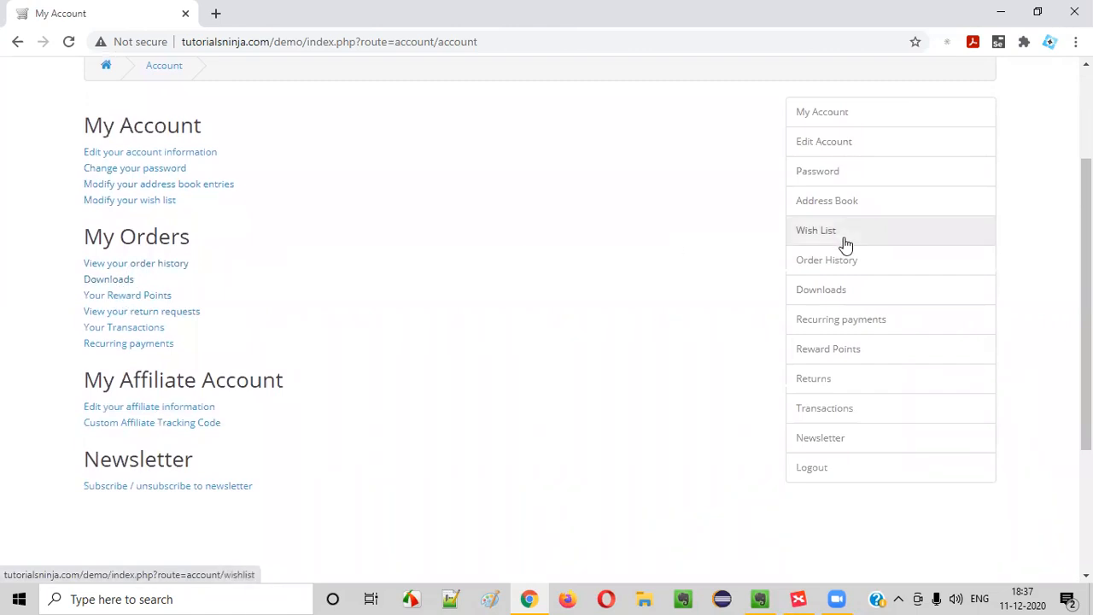
left_click(120, 282)
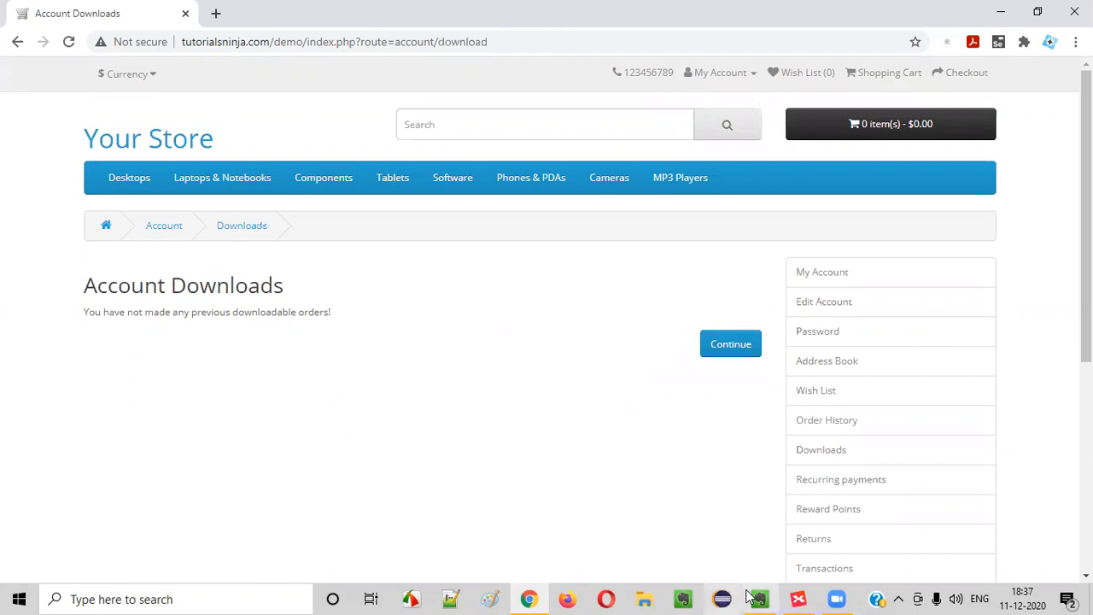
left_click(164, 226)
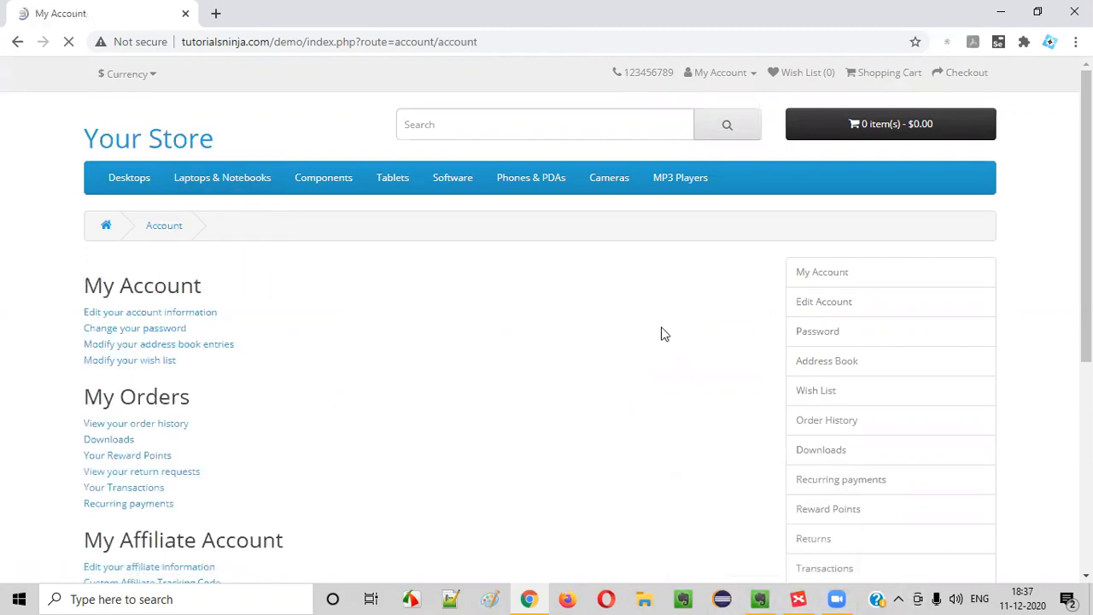
left_click(794, 598)
left_click(514, 349)
Add a 'Downloads' topic below View Your Order History
left_click(686, 285)
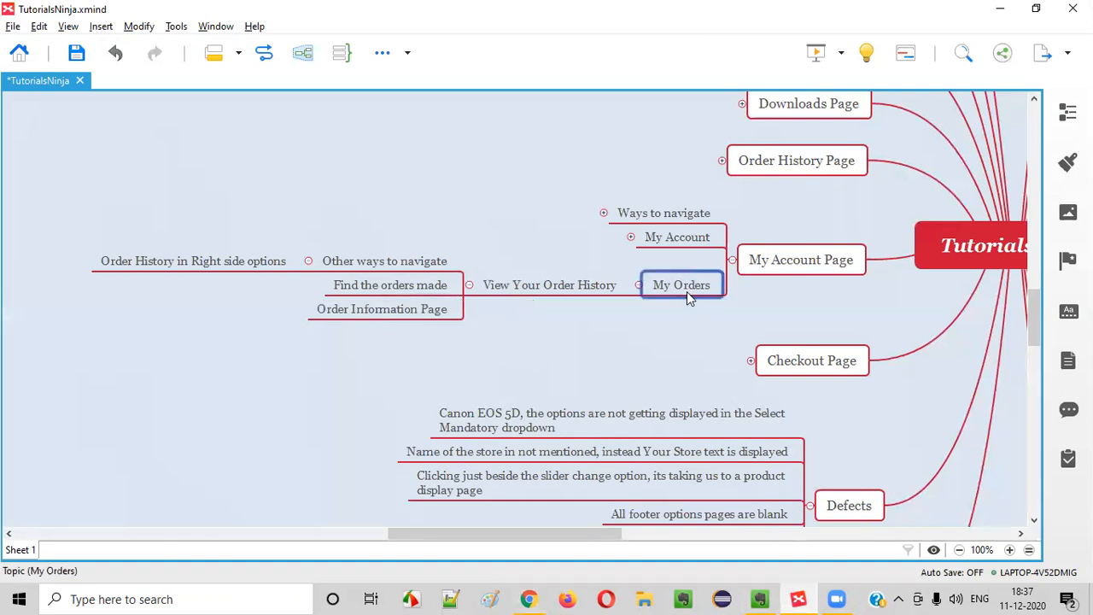
left_click(596, 291)
key("Return")
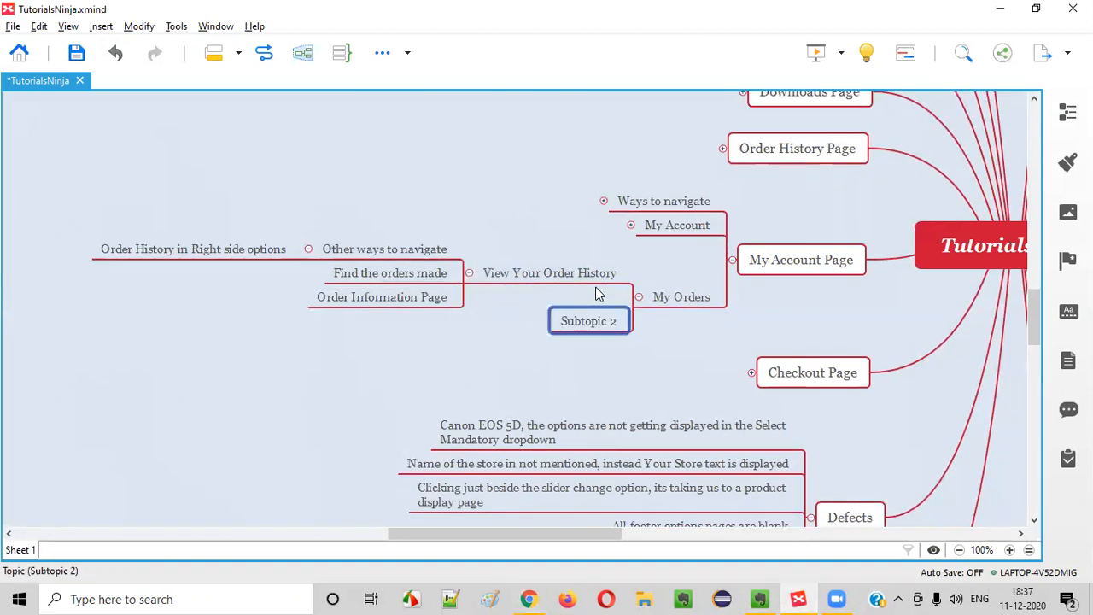
type("Downloads")
key("Return")
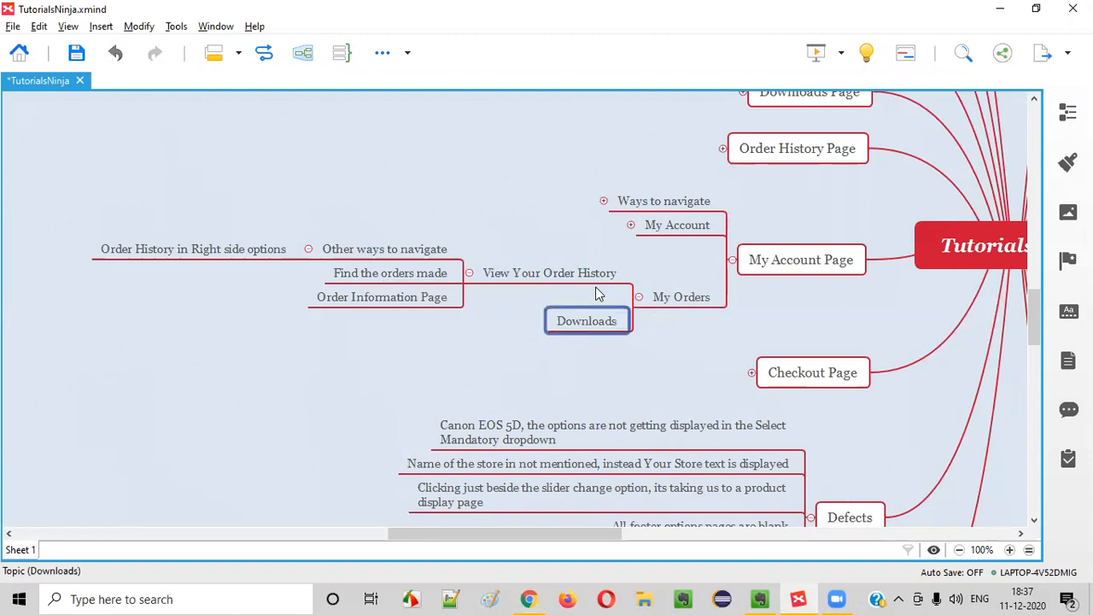
left_click(566, 272)
left_click(582, 321)
key("alt+Tab")
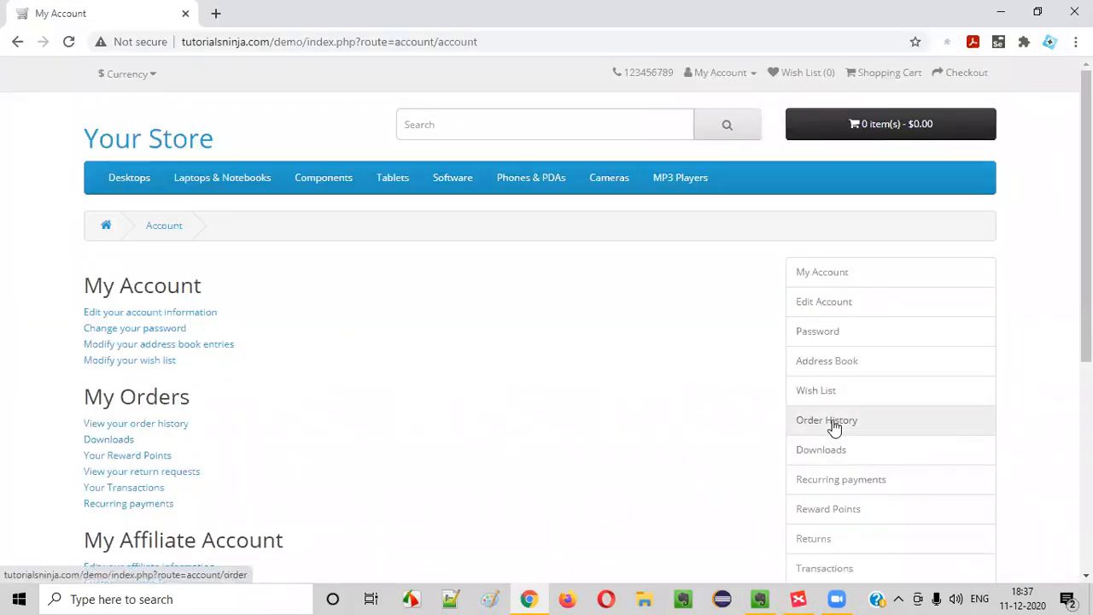
key("alt+Tab")
Give Downloads the child 'Other way to navigate' with child 'Downloads in Right side options'
key("Tab")
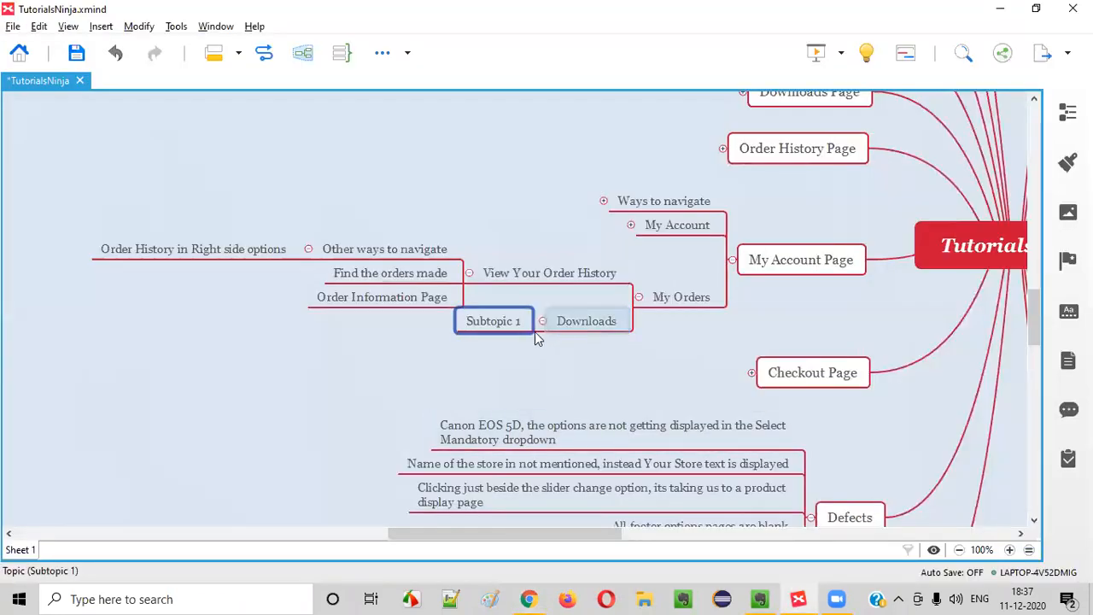
type("Other way")
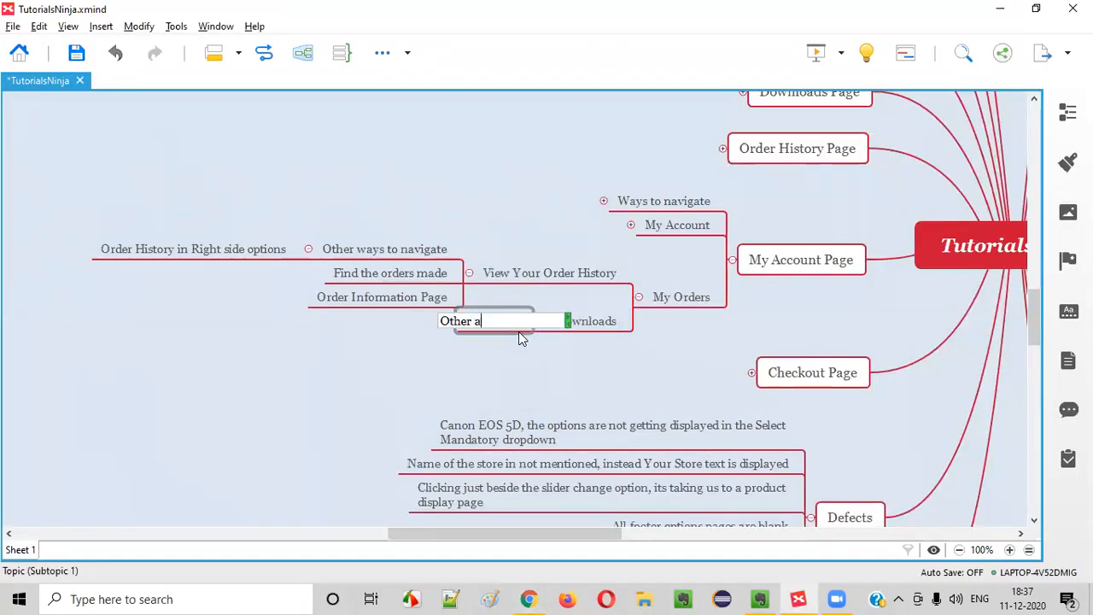
type(" to navi")
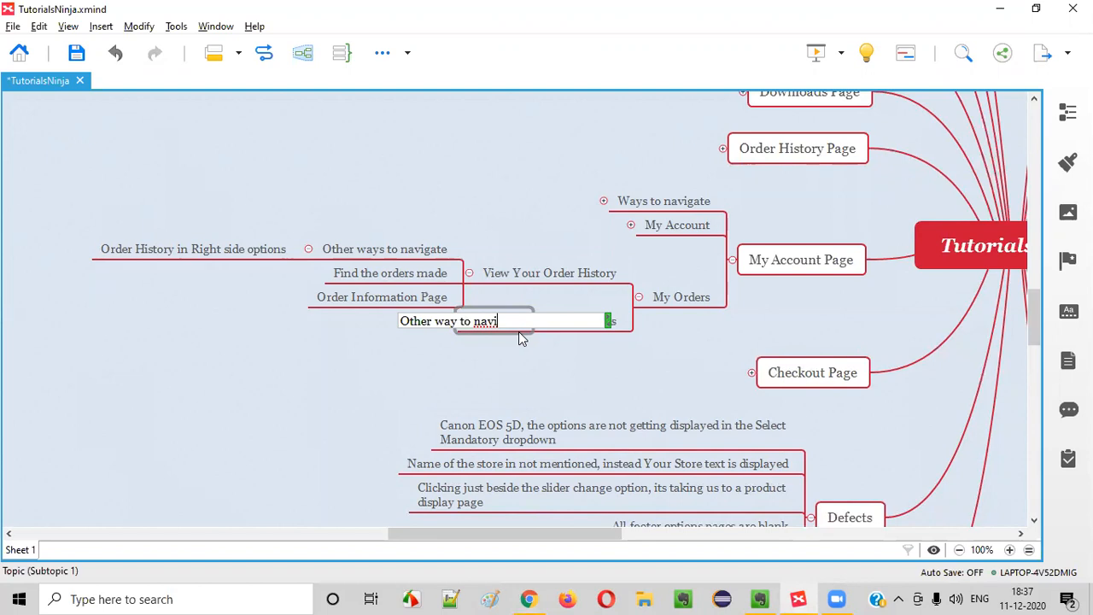
type("gate")
key("Return")
key("Return")
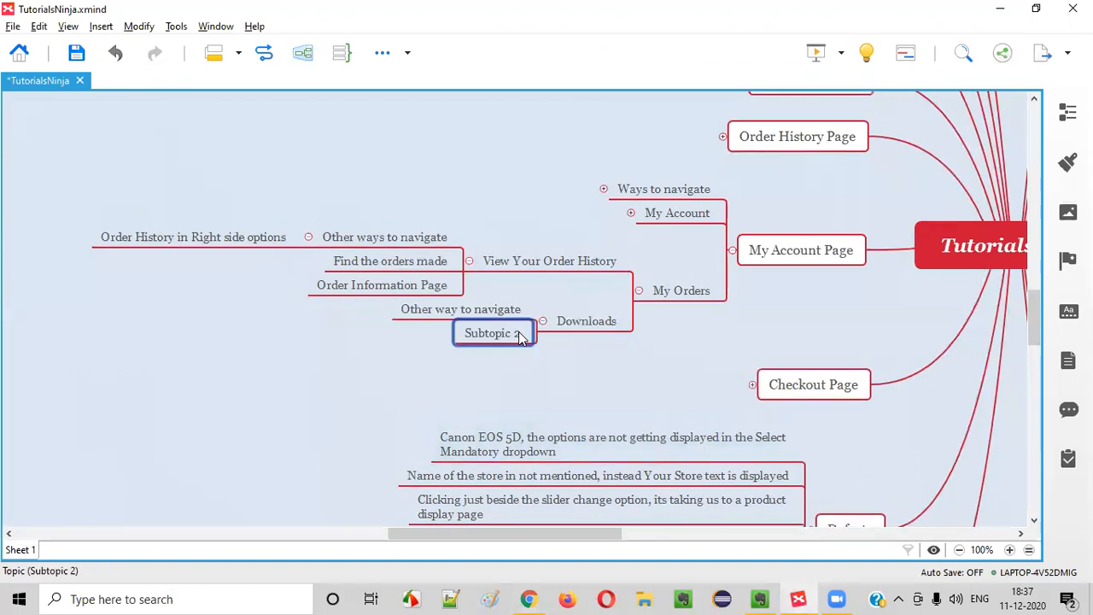
key("Delete")
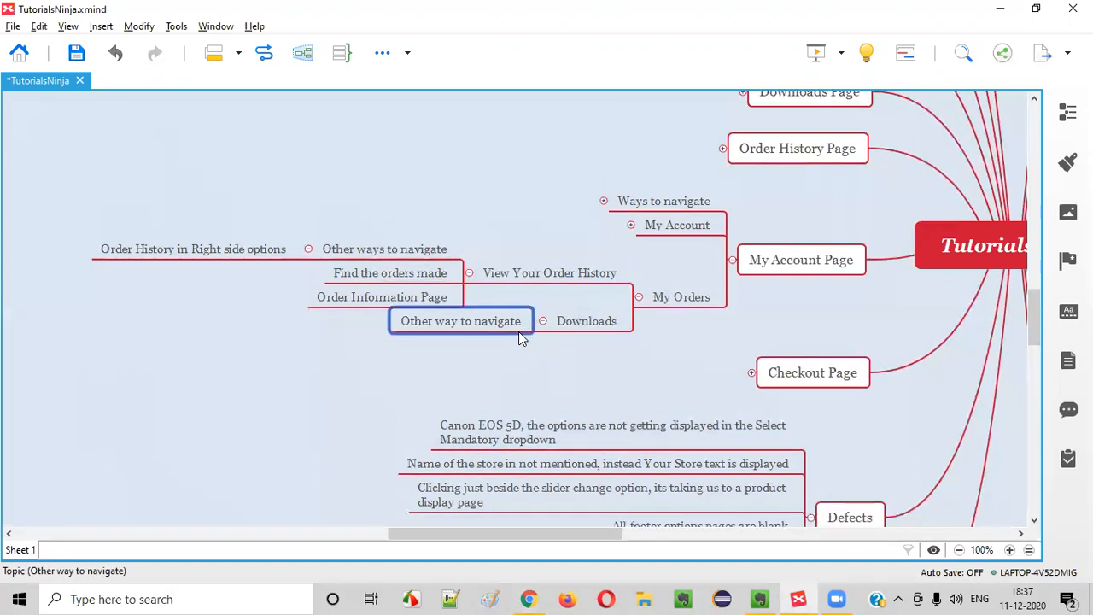
key("Tab")
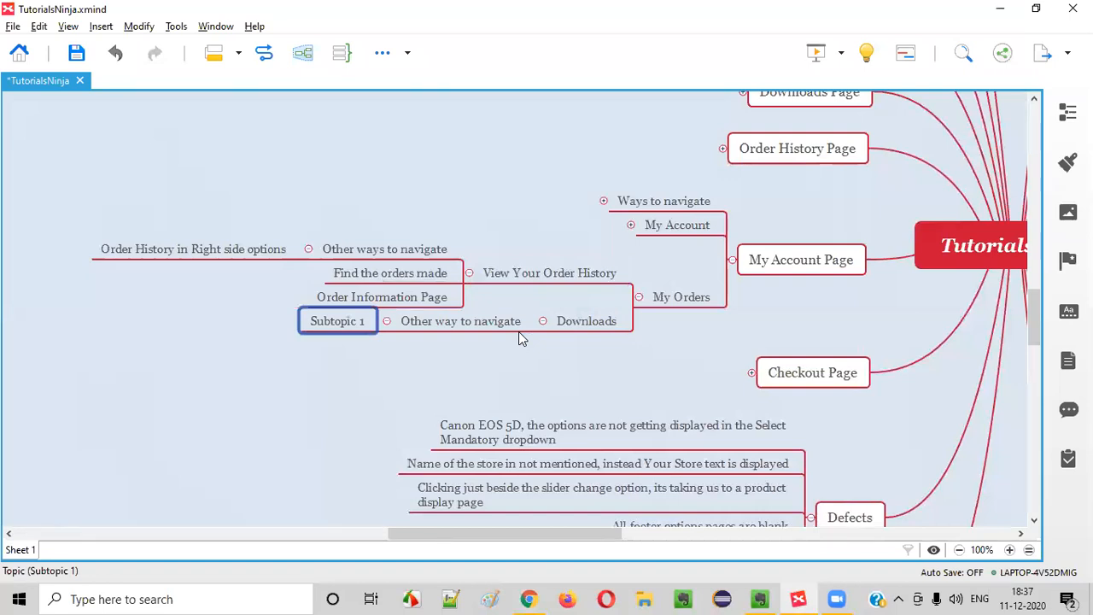
type("Downloads in Rig")
key("BackSpace")
type("ight side options")
key("Return")
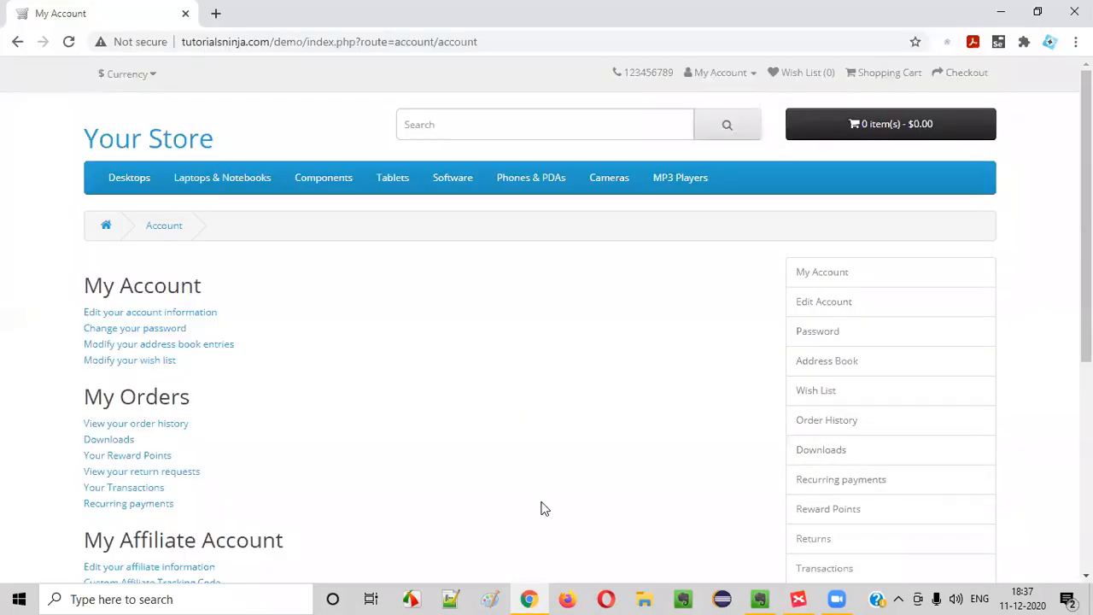
Add a new empty sibling topic below Downloads
scroll(542, 507, "down", 1)
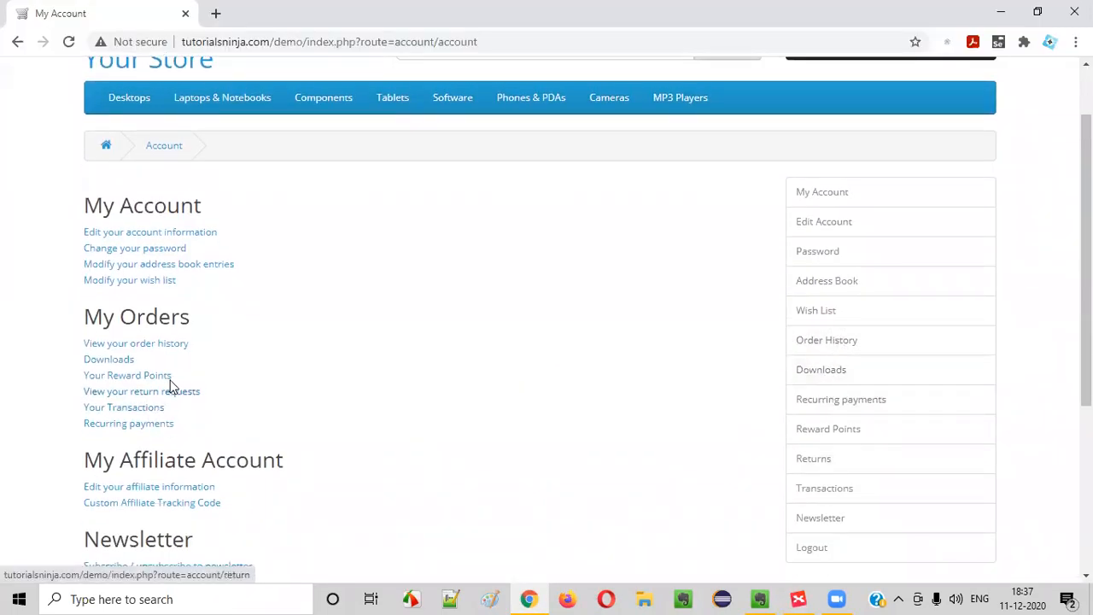
scroll(169, 380, "down", 1)
scroll(168, 376, "down", 1)
left_click_drag(82, 296, 295, 476)
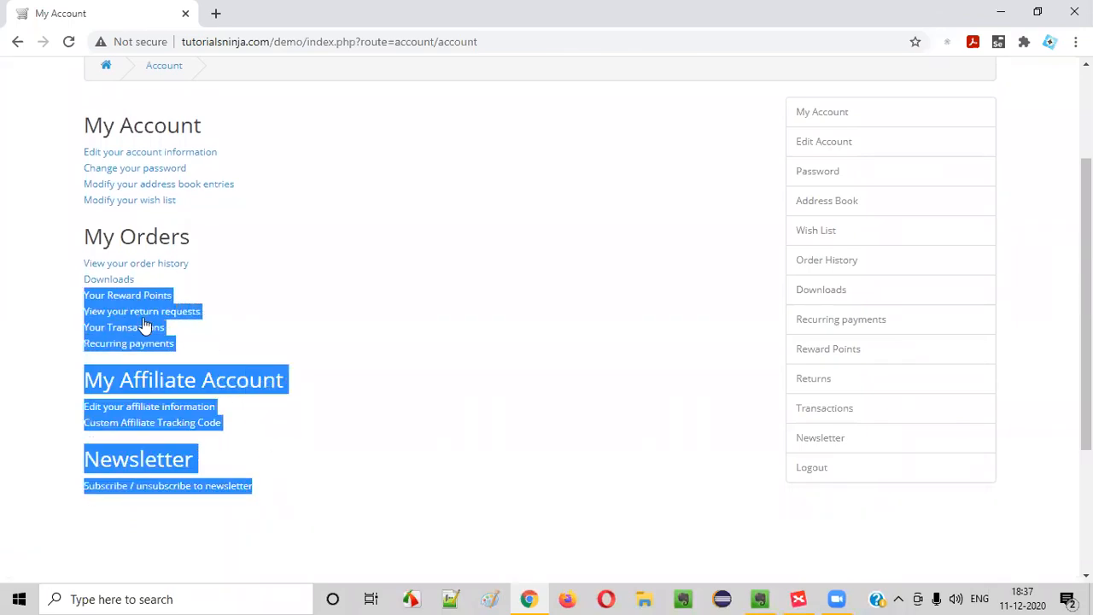
key("alt+Tab")
left_click(499, 324)
left_click(587, 329)
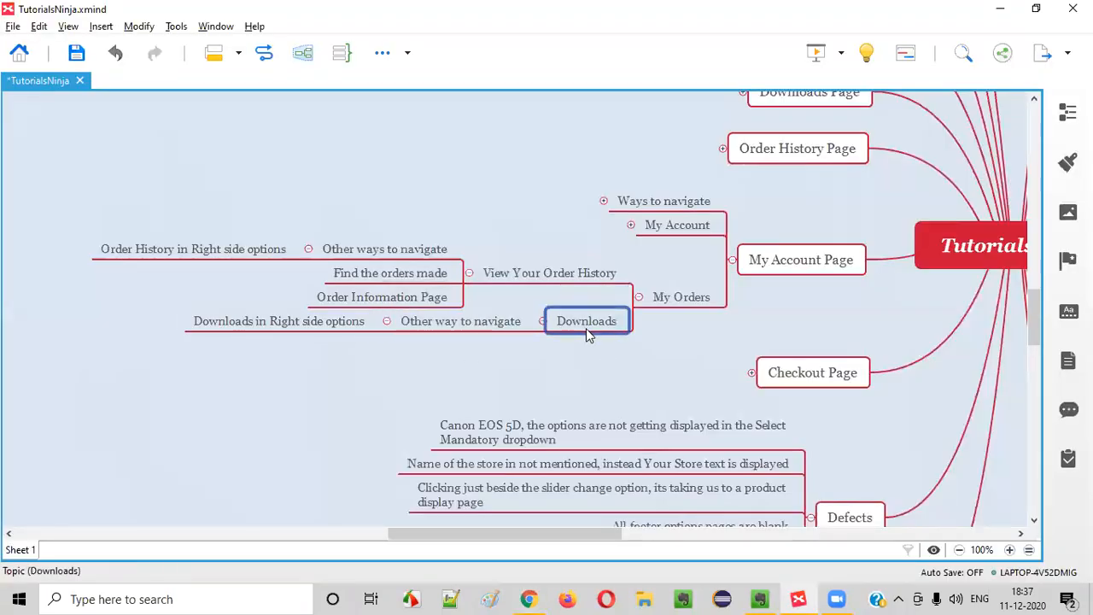
key("Return")
key("alt+Tab")
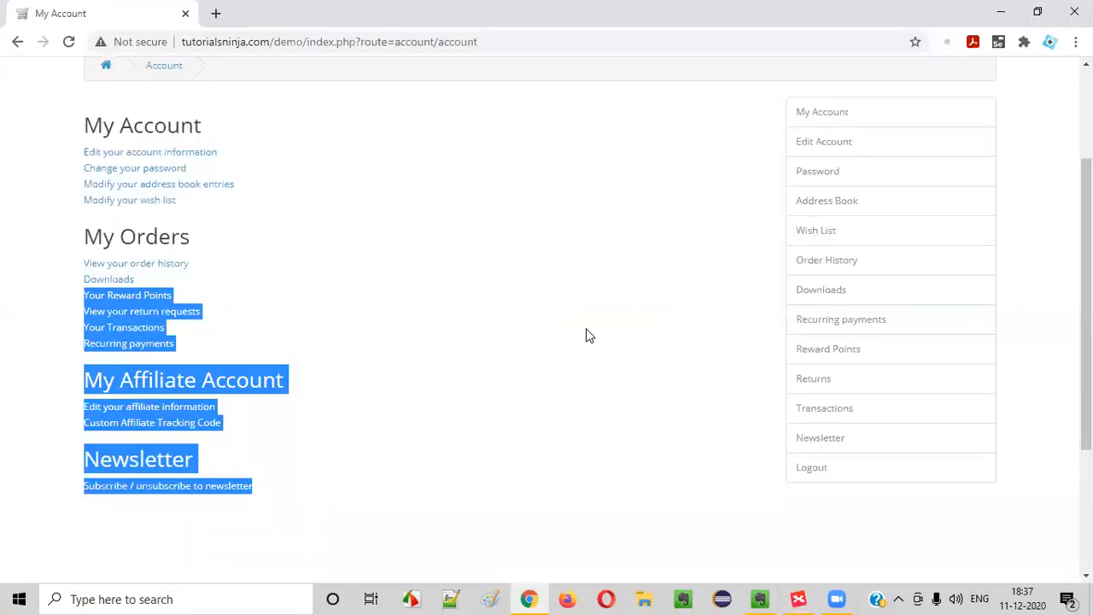
Name the new topic 'Your Rewards Points' after checking the store's Reward Points page
key("alt+Tab")
type("Y")
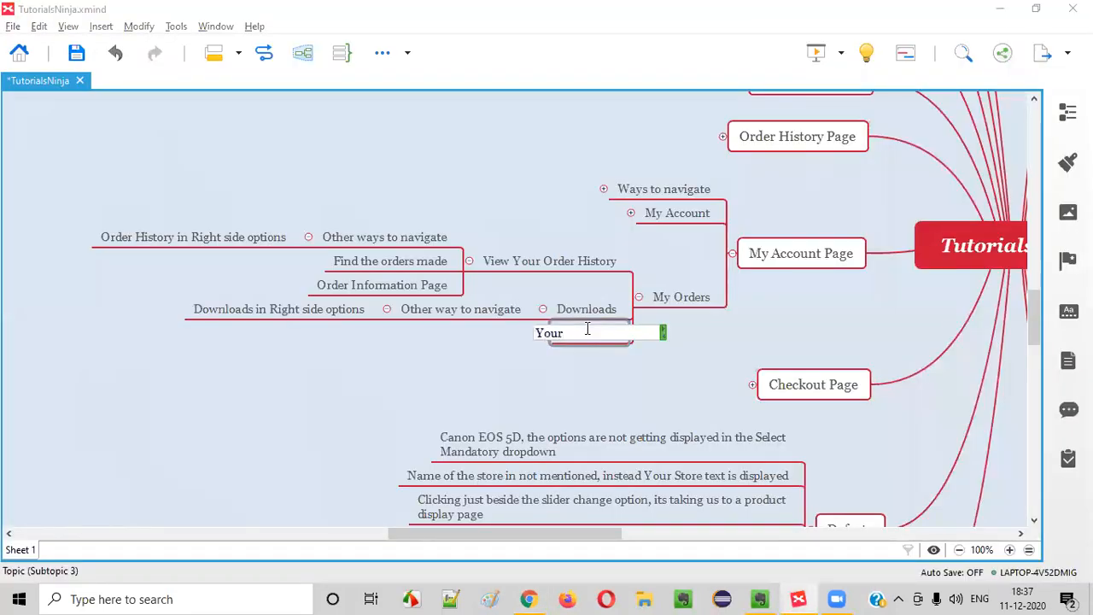
key("alt+Tab")
key("alt+Tab")
type("Rewards")
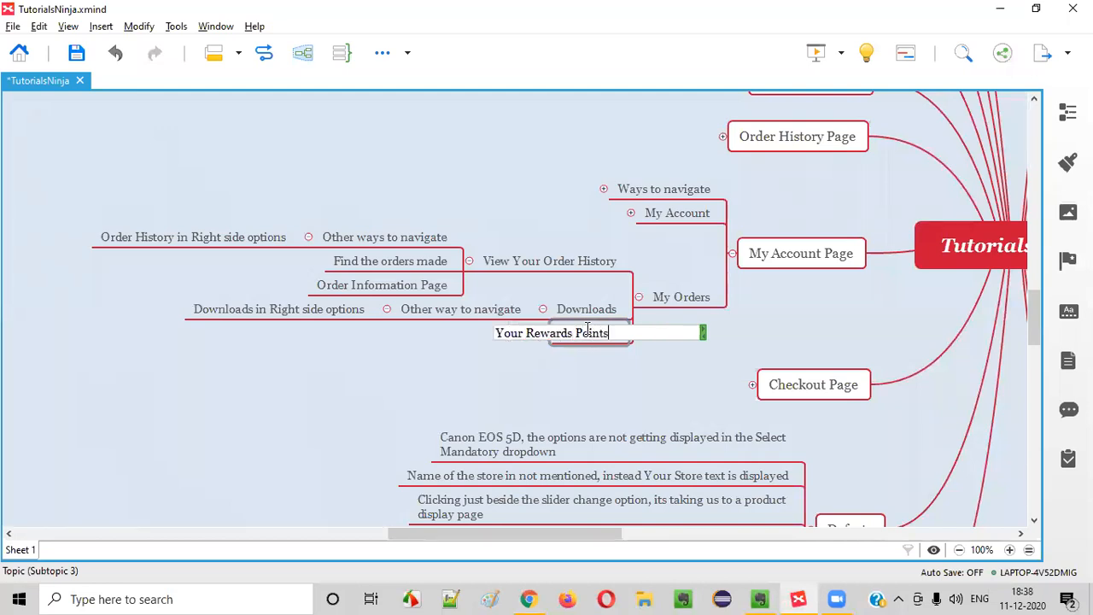
key("alt+Tab")
left_click(116, 296)
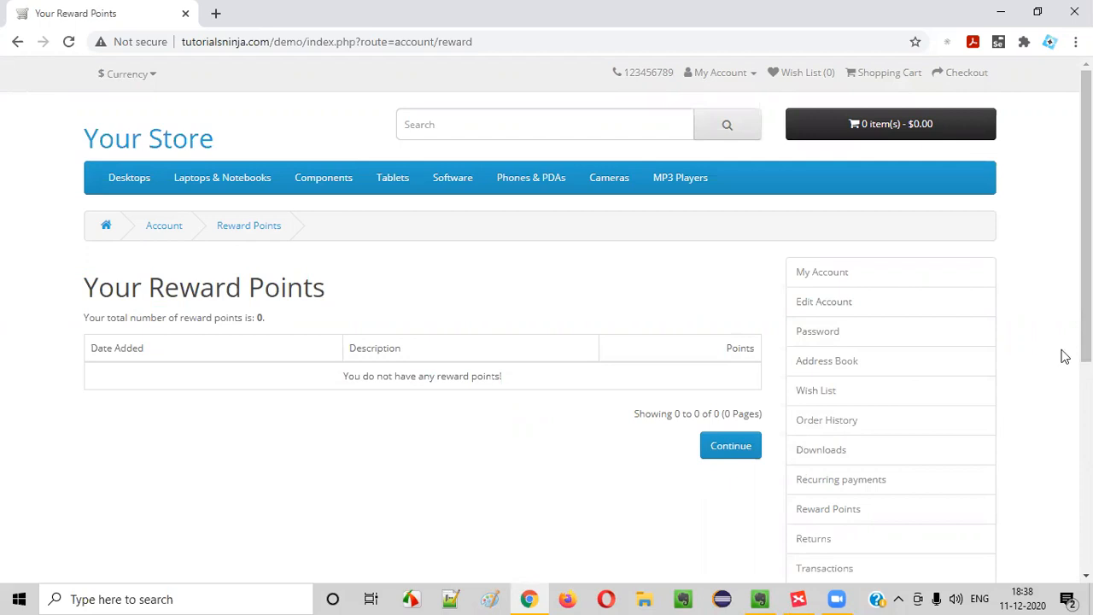
left_click(731, 444)
scroll(305, 456, "down", 1)
key("alt+Tab")
Paste copies of Other way to navigate and Downloads in Right side options under Your Rewards Points
double_click(440, 311)
left_click(601, 338)
key("ctrl+v")
left_click(269, 311)
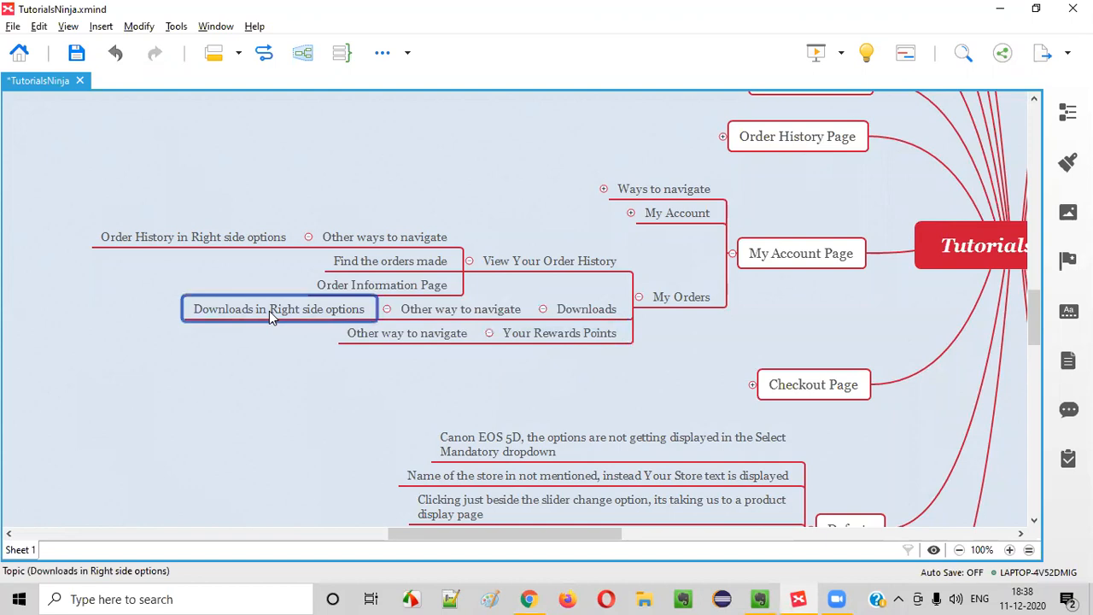
left_click(269, 310)
left_click(388, 335)
key("ctrl+v")
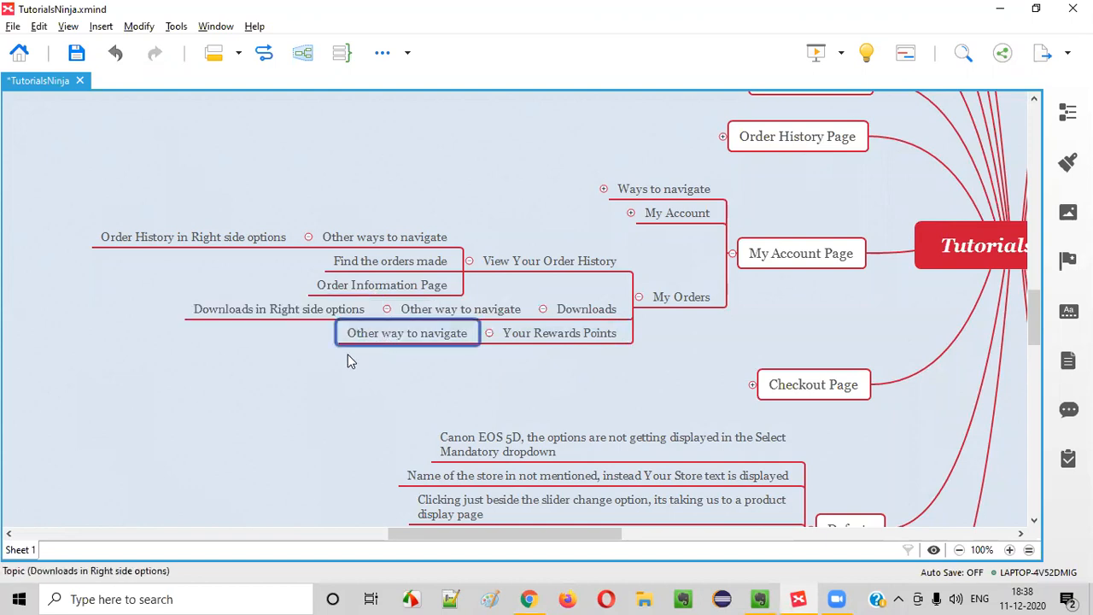
Rename the pasted copy to 'Rewards Points in Right side options'
key("alt+Tab")
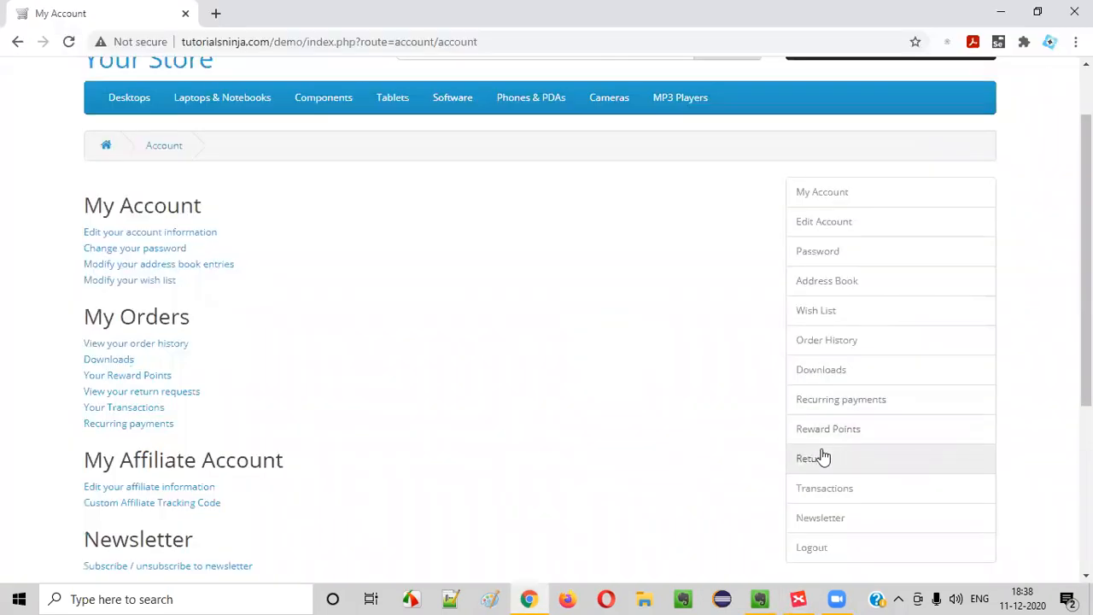
key("alt+Tab")
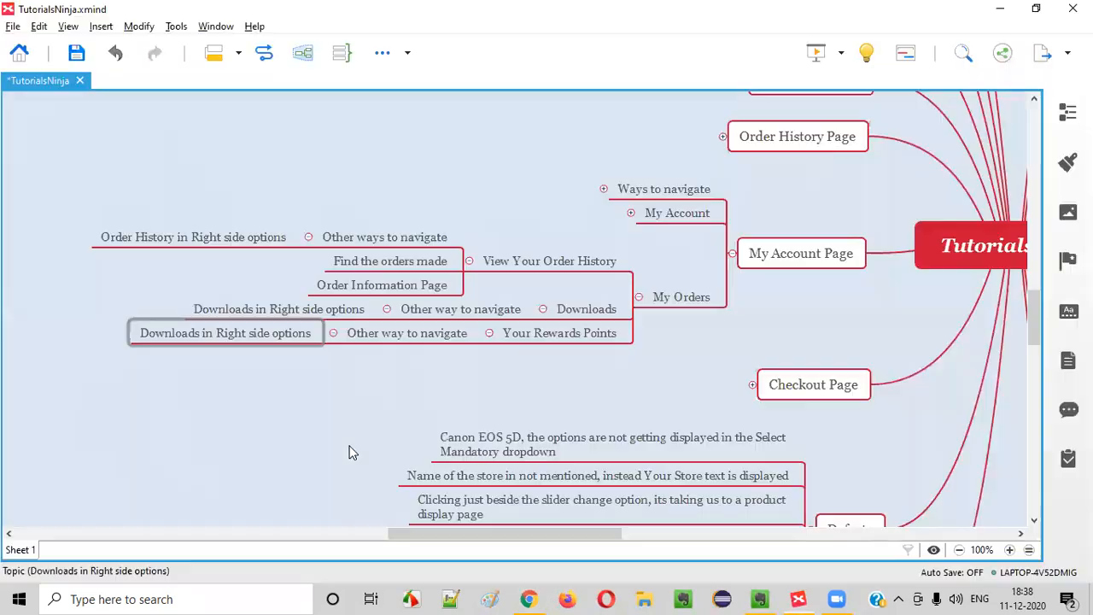
left_click(206, 334)
left_click(206, 334)
left_click_drag(158, 334, 68, 333)
type("Rewards")
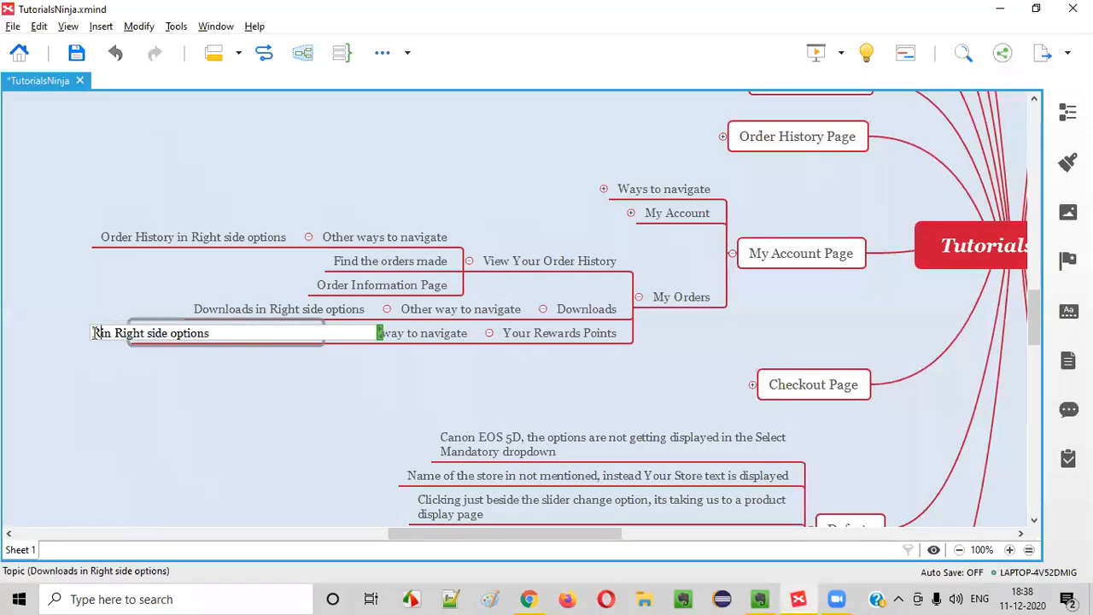
type("Points")
key("Return")
Add a 'View your Returned Products' topic after Your Rewards Points under My Orders
key("alt+Tab")
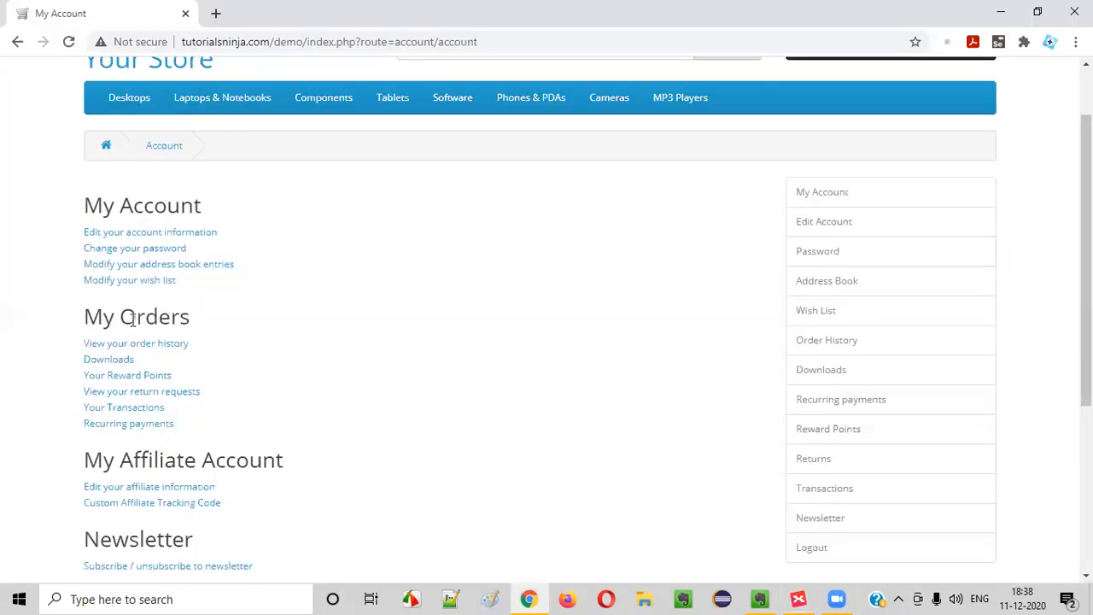
left_click(149, 393)
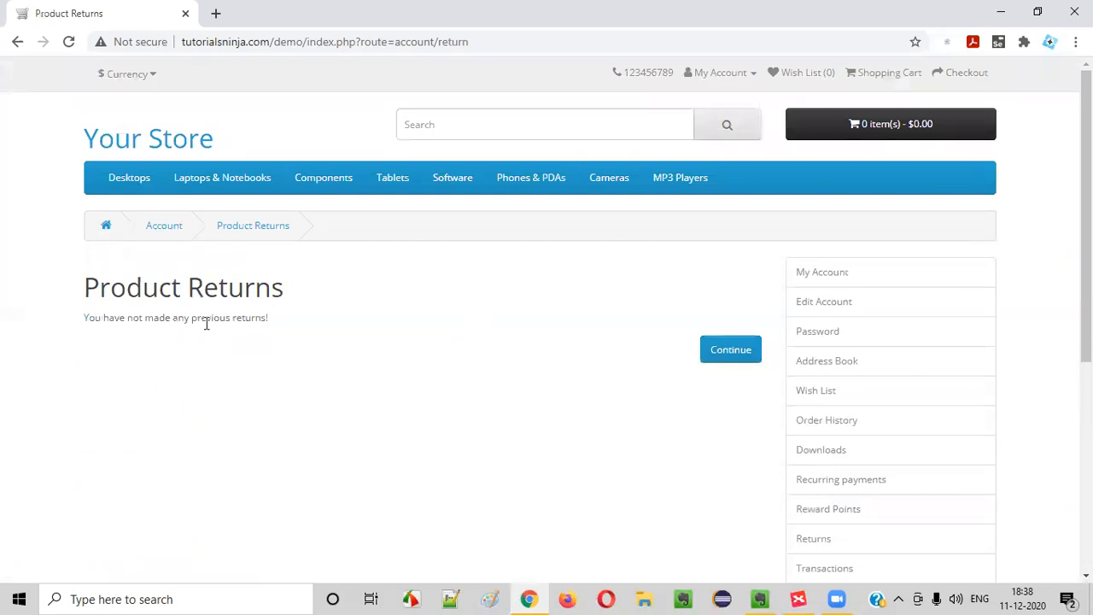
left_click(175, 226)
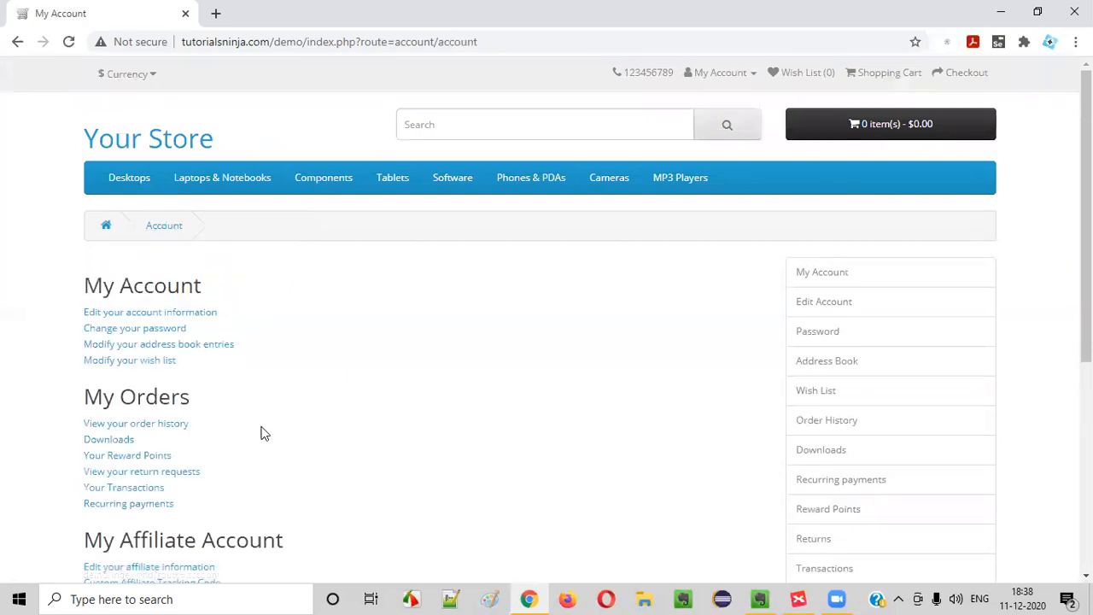
scroll(102, 342, "down", 2)
key("alt+Tab")
left_click(599, 336)
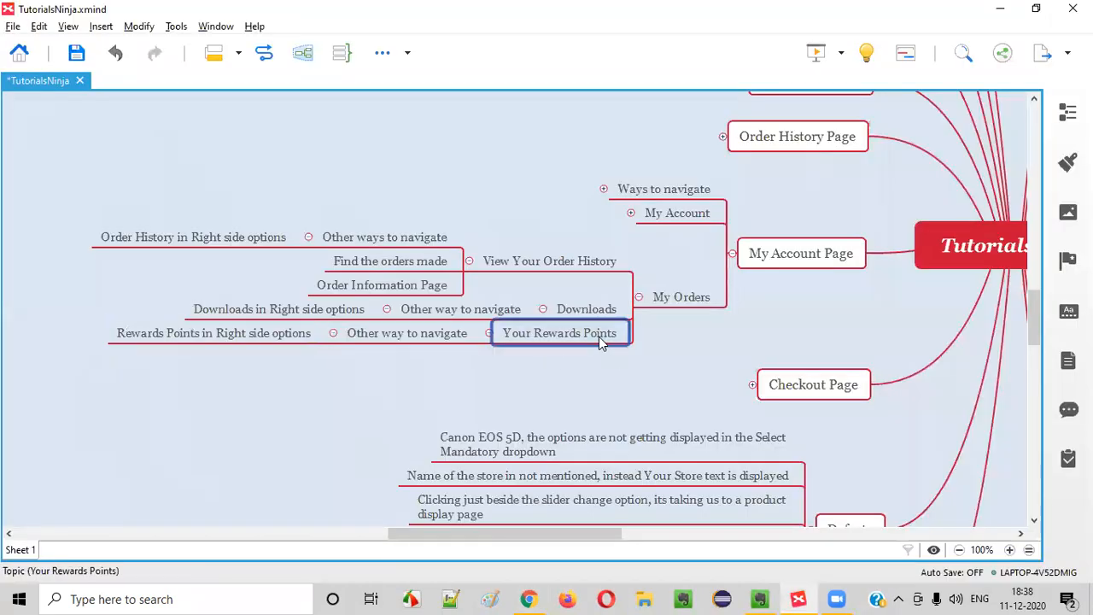
key("Return")
type("View ")
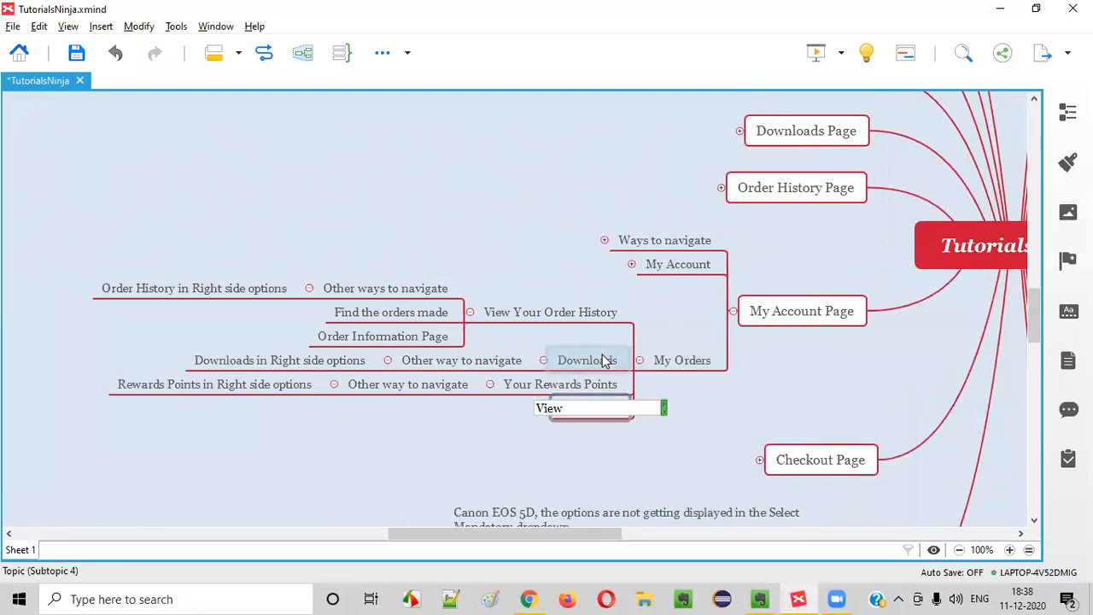
type("your Returned Products")
Rename the new My Orders topic from 'View your Returned Products' to 'View your Returned Request'
key("Return")
key("alt+Tab")
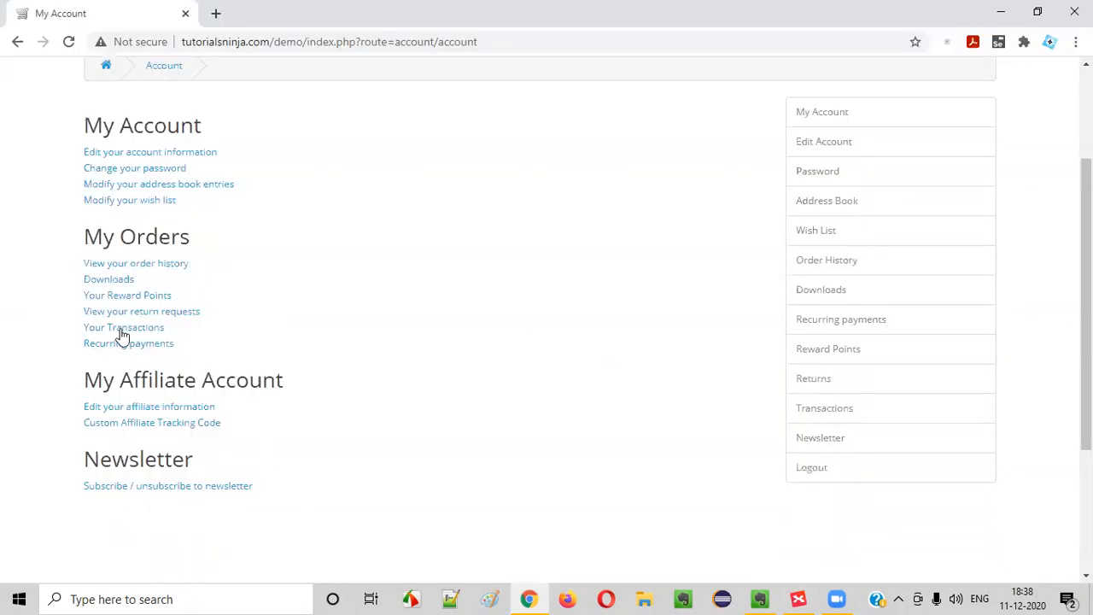
key("alt+Tab")
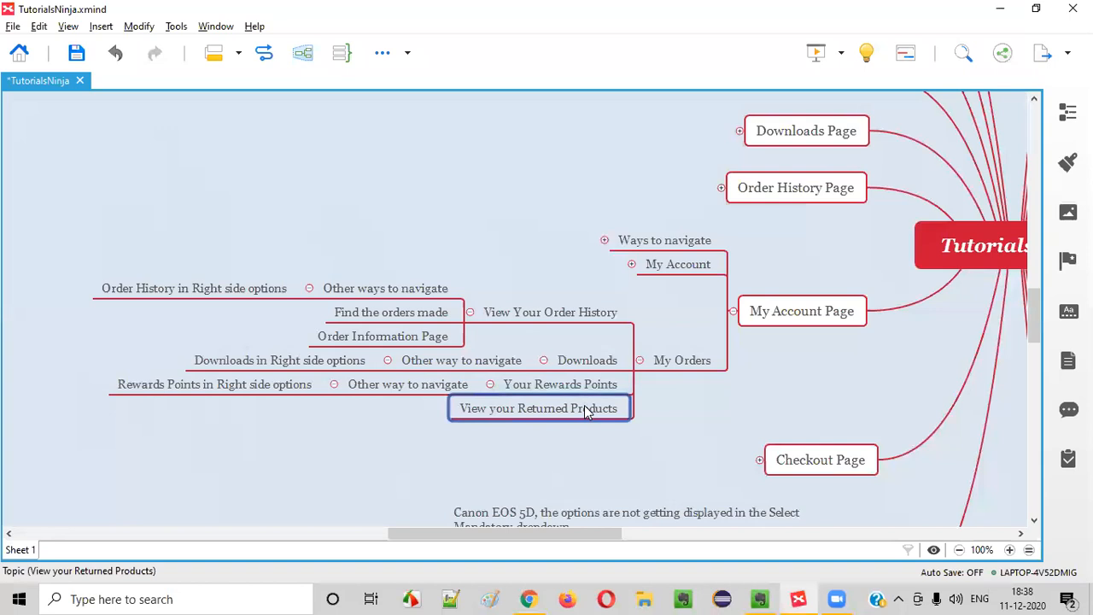
double_click(588, 412)
double_click(563, 410)
type("Request")
key("Return")
Check the store's Product Returns page, then insert a new topic beside View your Returned Request
key("alt+Tab")
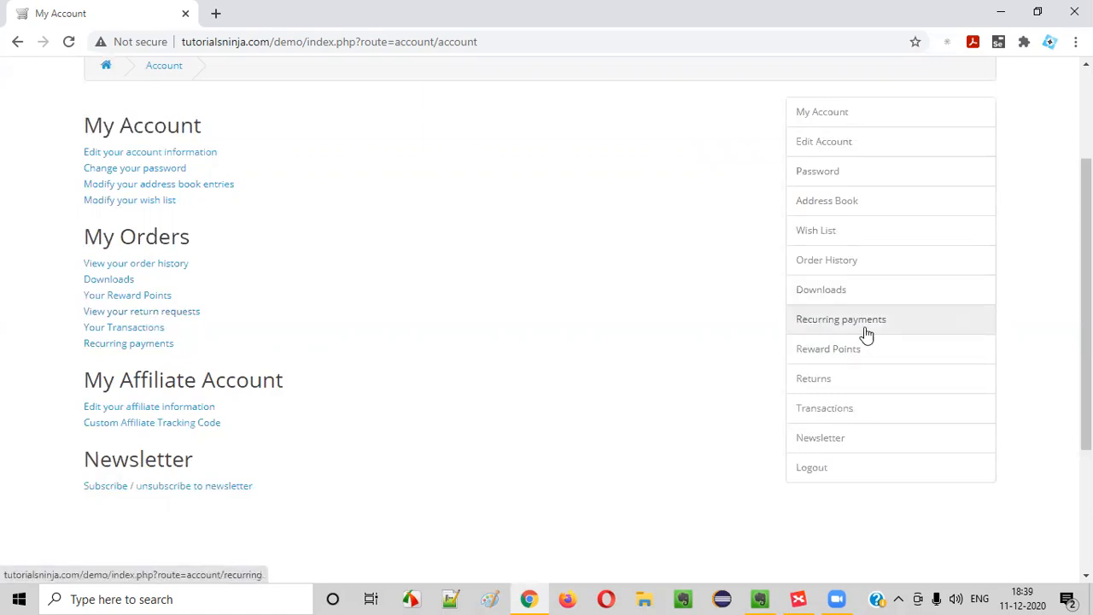
left_click(830, 384)
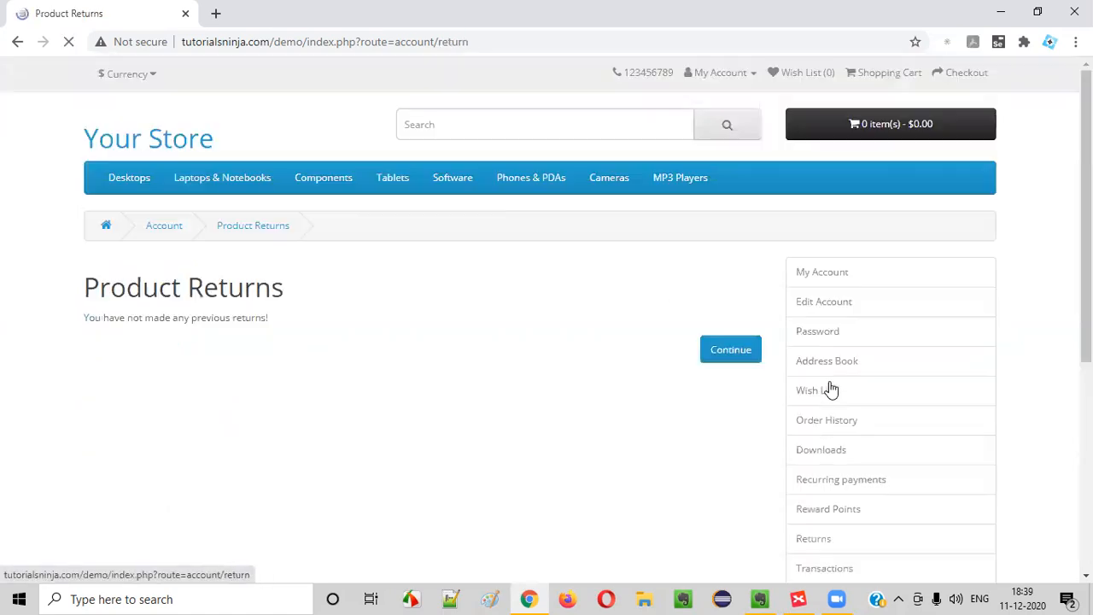
left_click(724, 359)
scroll(332, 362, "down", 3)
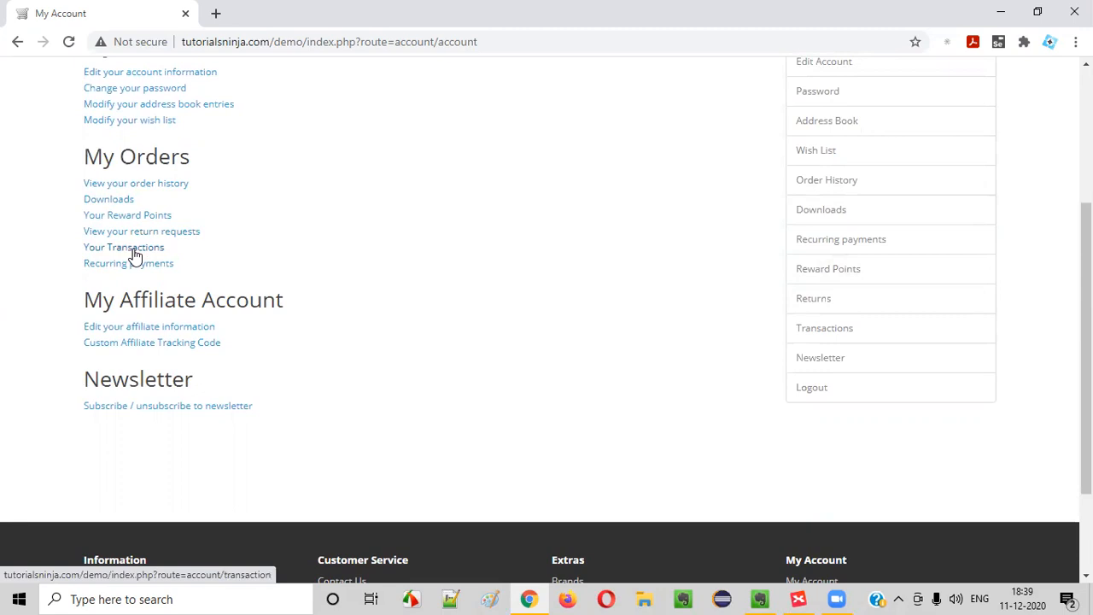
key("alt+Tab")
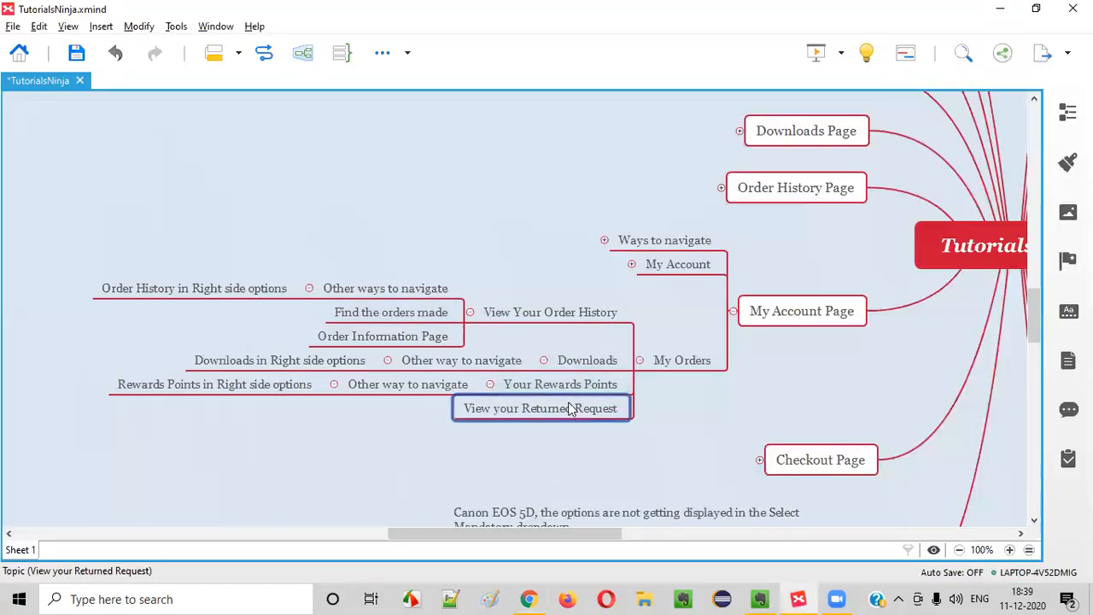
key("shift+Return")
Delete the blank stub topic left under My Orders
type("Y")
left_click(582, 455)
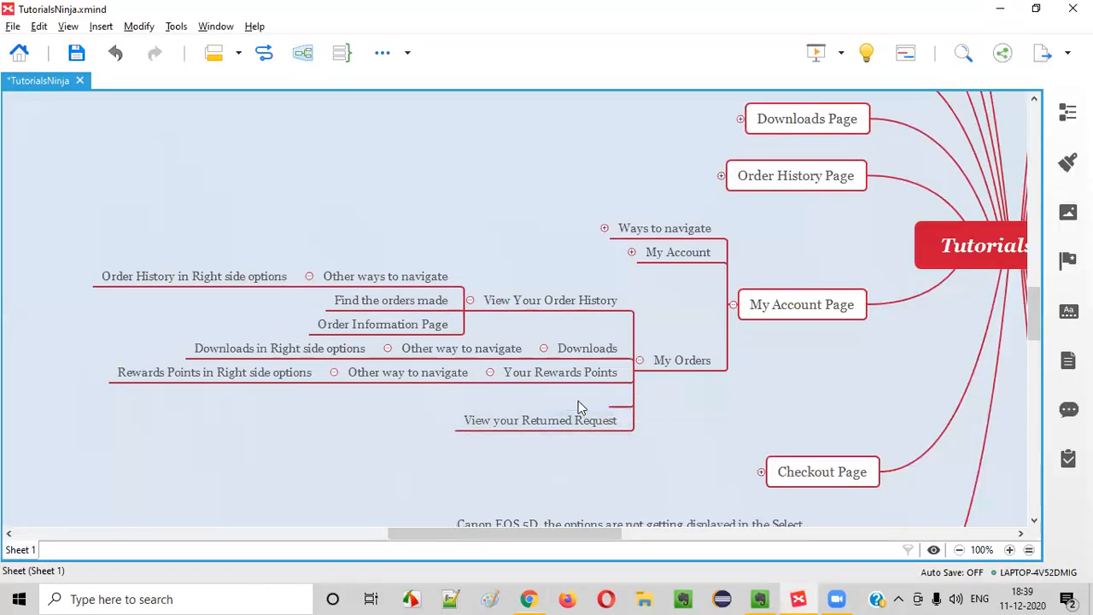
left_click(619, 401)
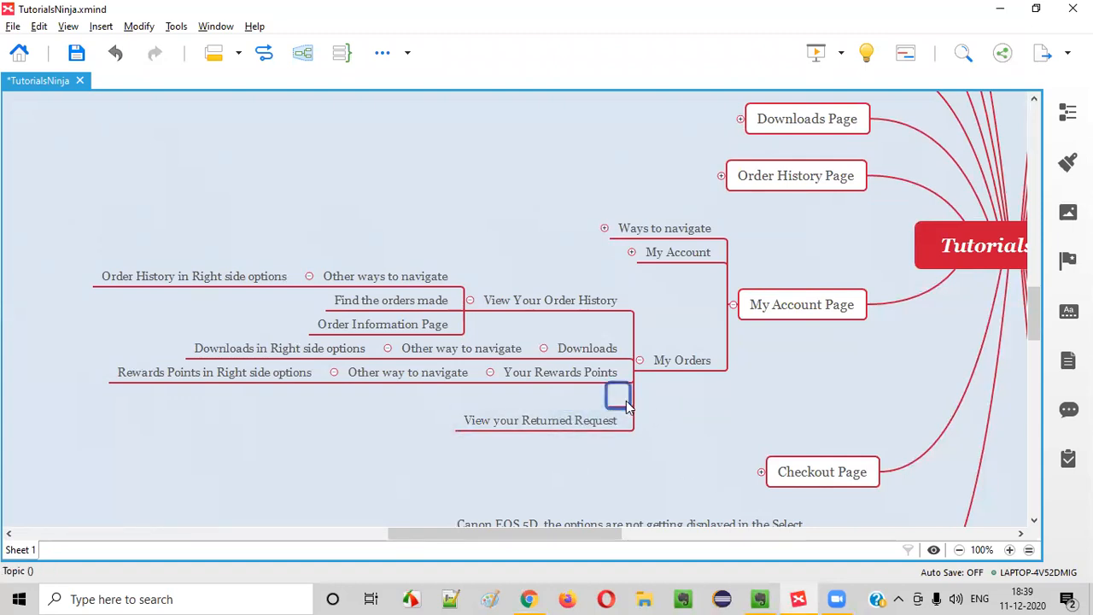
key("Delete")
Add a 'Your Transactions' topic after View your Returned Request
left_click(595, 412)
key("Return")
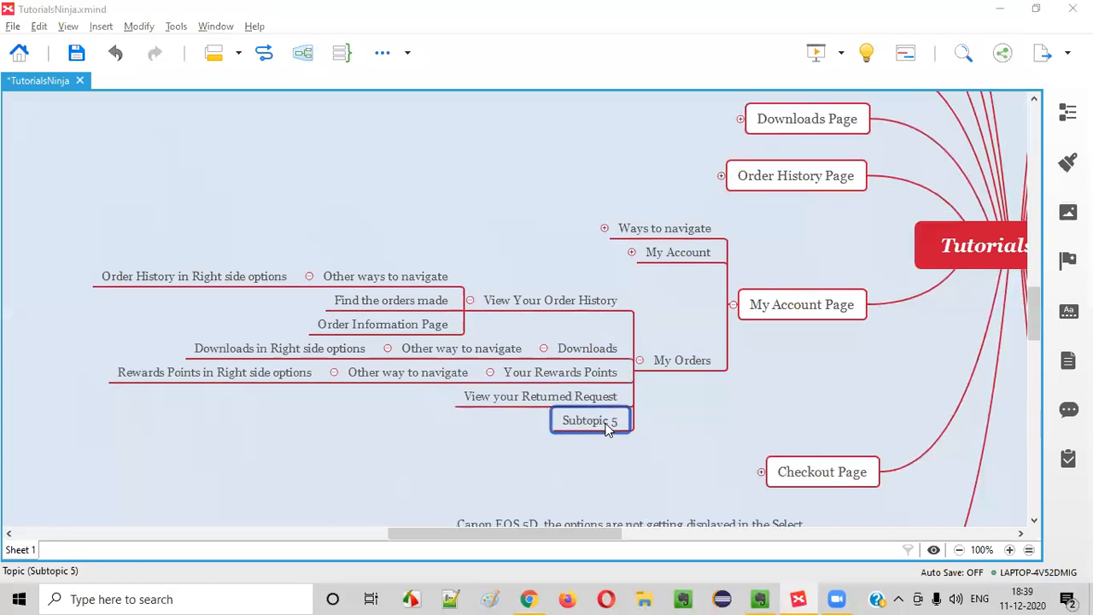
key("alt+Tab")
key("alt+Tab")
type("Your R")
key("BackSpace")
type("Transactions")
key("Return")
key("alt+Tab")
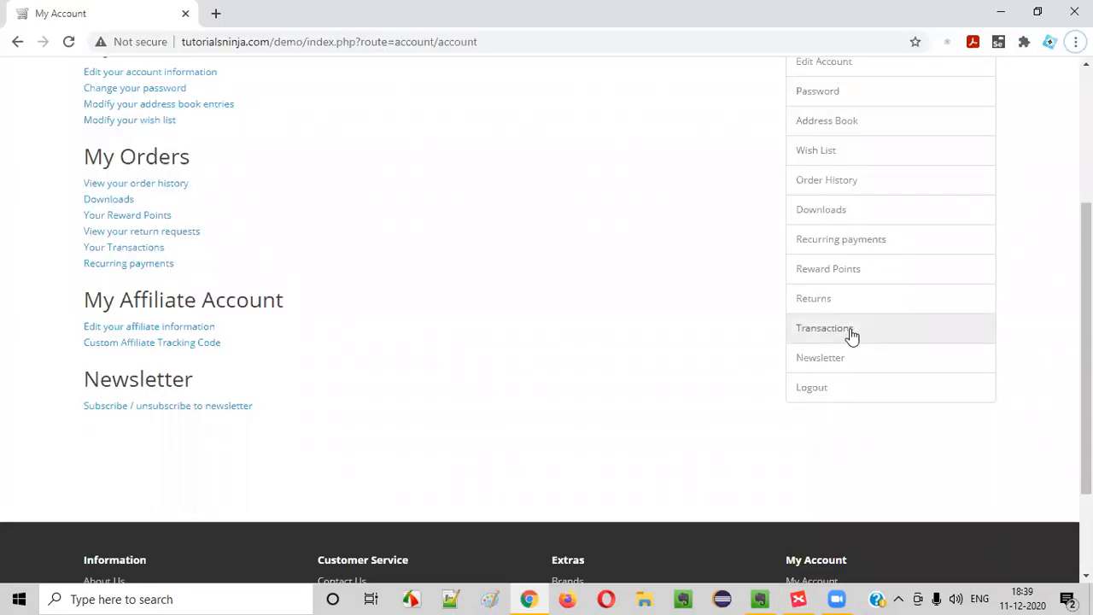
key("alt+Tab")
Copy the Other way to navigate branch and paste it under Your Transactions
left_click(435, 373)
key("ctrl+c")
left_click(531, 422)
key("ctrl+v")
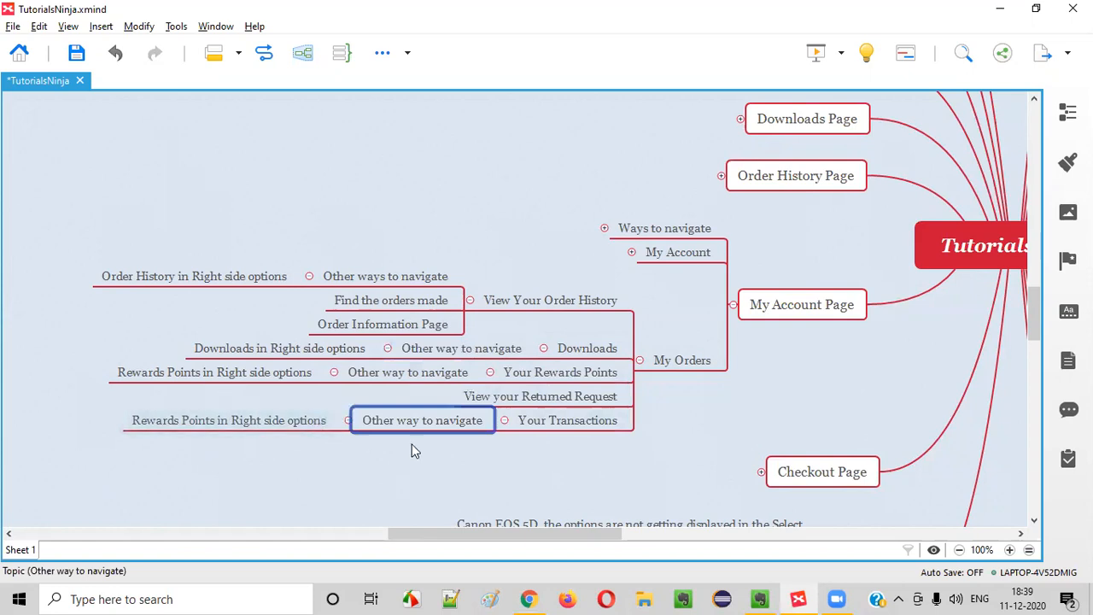
Rename the pasted child to 'Transactions in Right side options'
left_click(190, 424)
left_click(188, 424)
double_click(120, 420)
left_click(181, 420, "shift")
key("BackSpace")
type("TRansactions")
left_click(214, 468)
left_click(529, 599)
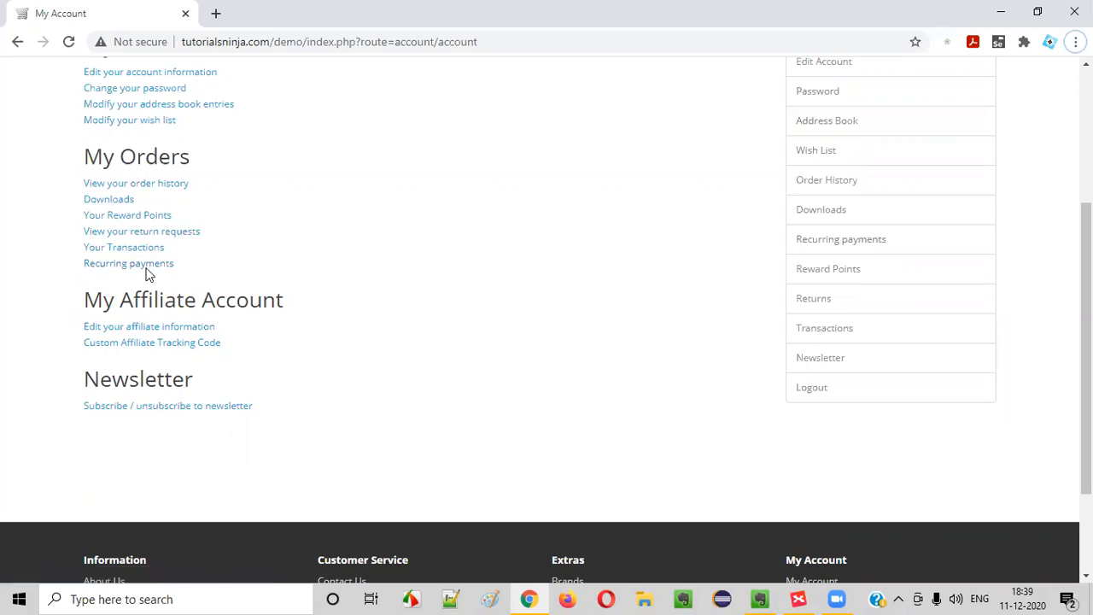
key("alt+Tab")
left_click(565, 414)
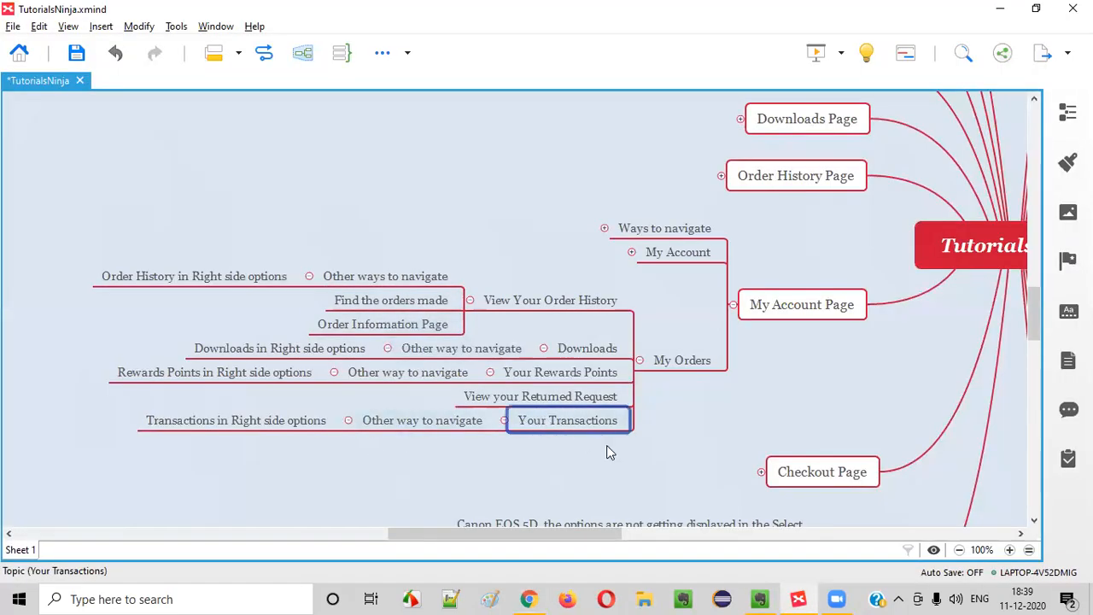
Add a 'Recurring Payments' topic below Your Transactions, checking the store's Recurring payments page
key("Return")
type("Recurring P")
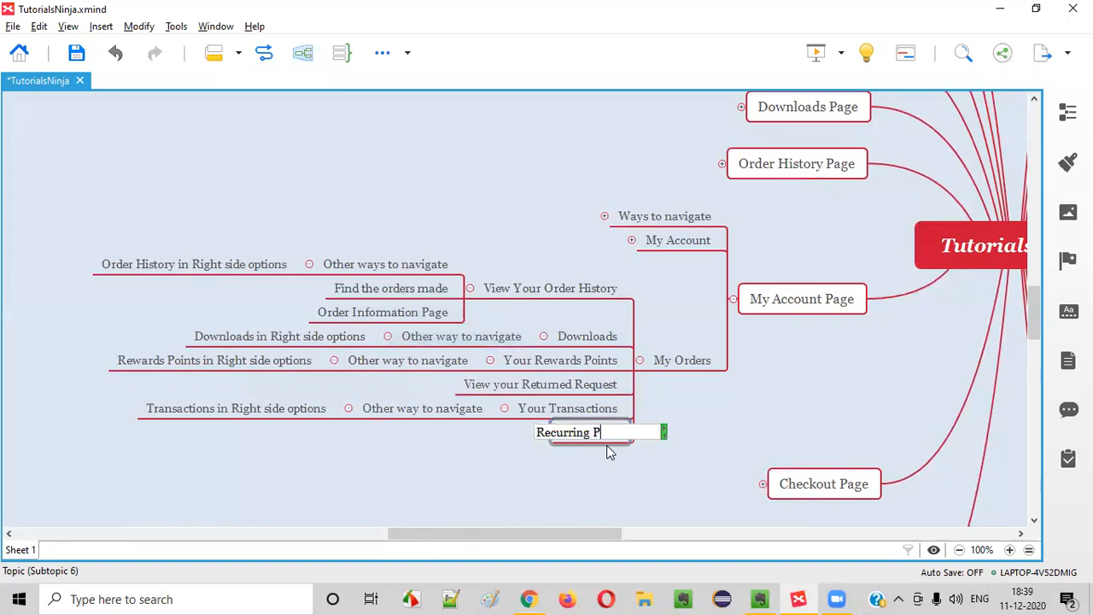
type("ayments")
key("alt+Tab")
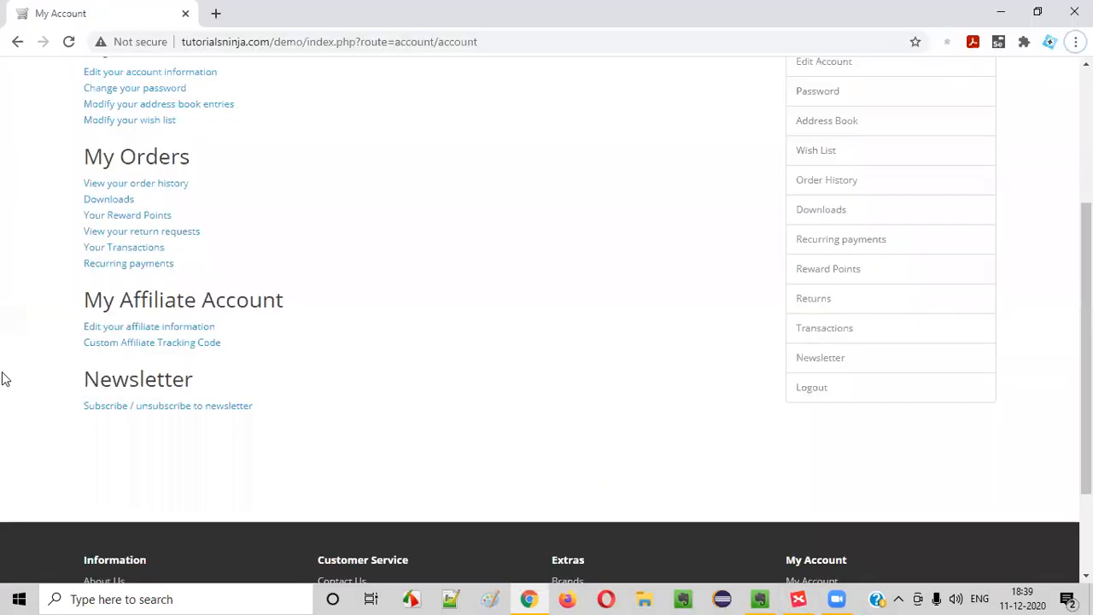
left_click(149, 265)
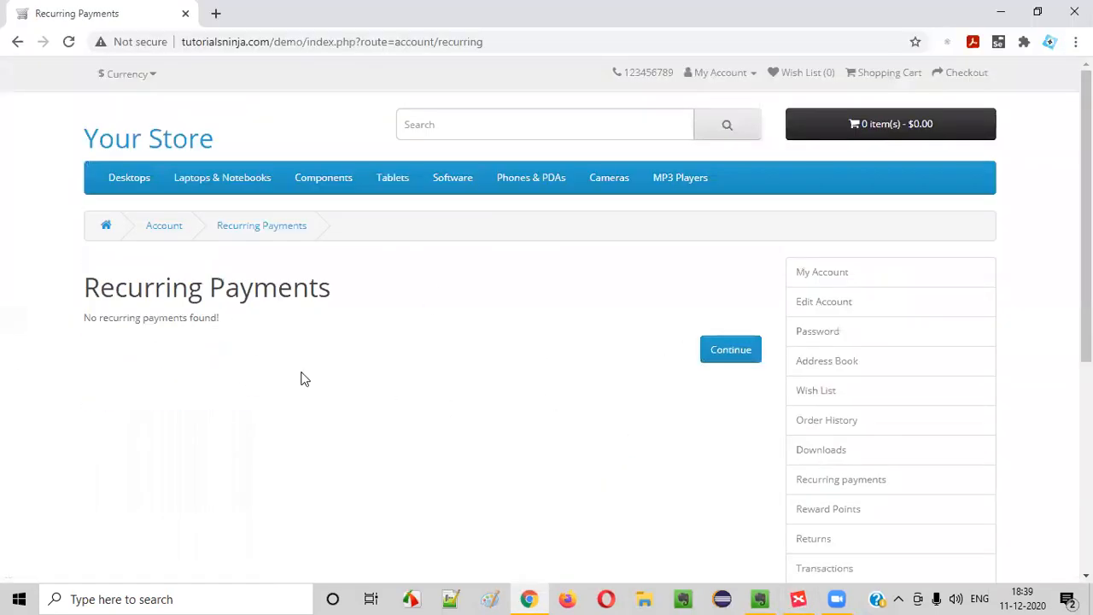
left_click(717, 356)
scroll(120, 324, "down", 3)
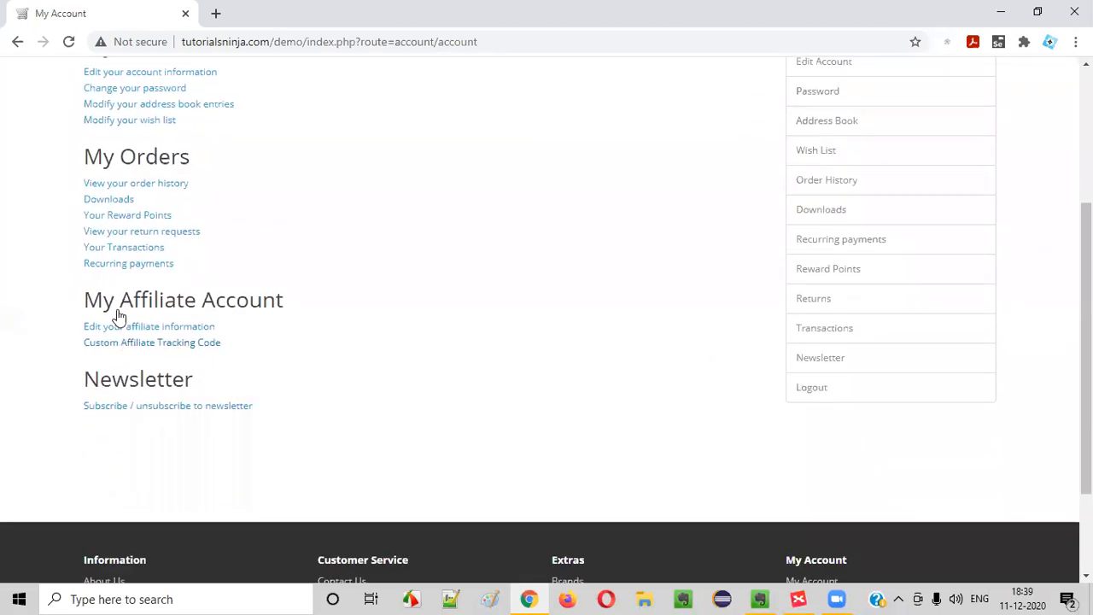
key("alt+Tab")
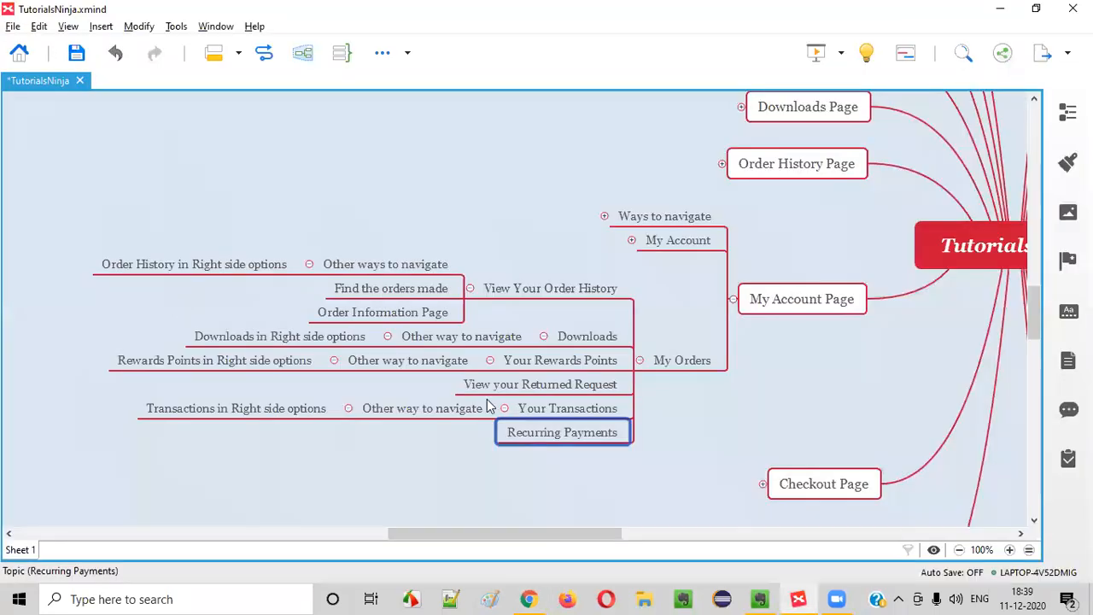
key("alt+Tab")
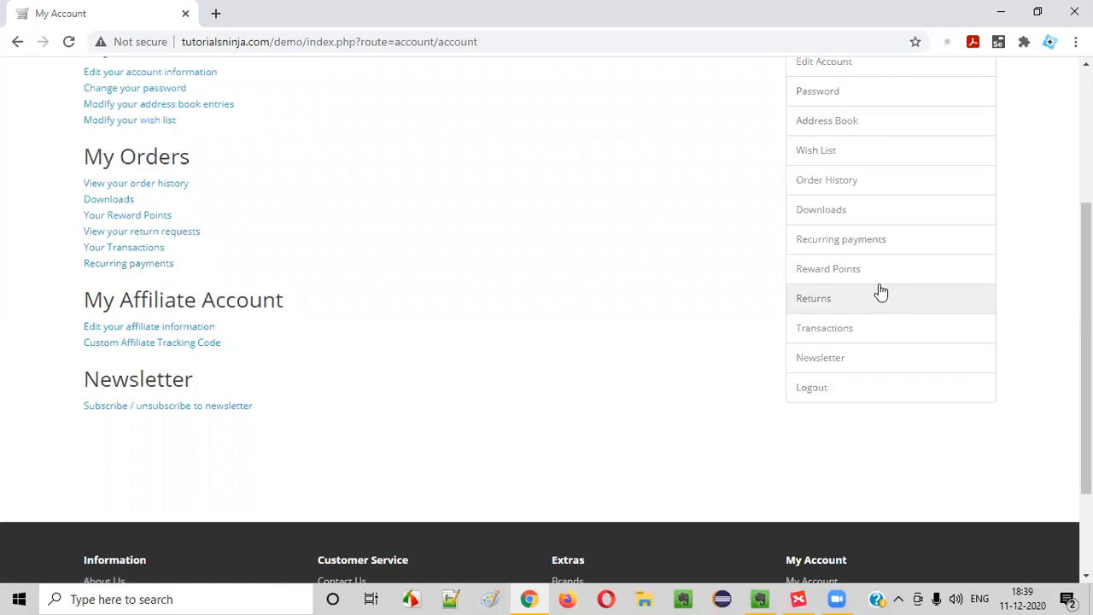
key("alt+Tab")
Paste the Other way to navigate branch under Recurring Payments
left_click(424, 412)
left_click(526, 434)
key("ctrl+v")
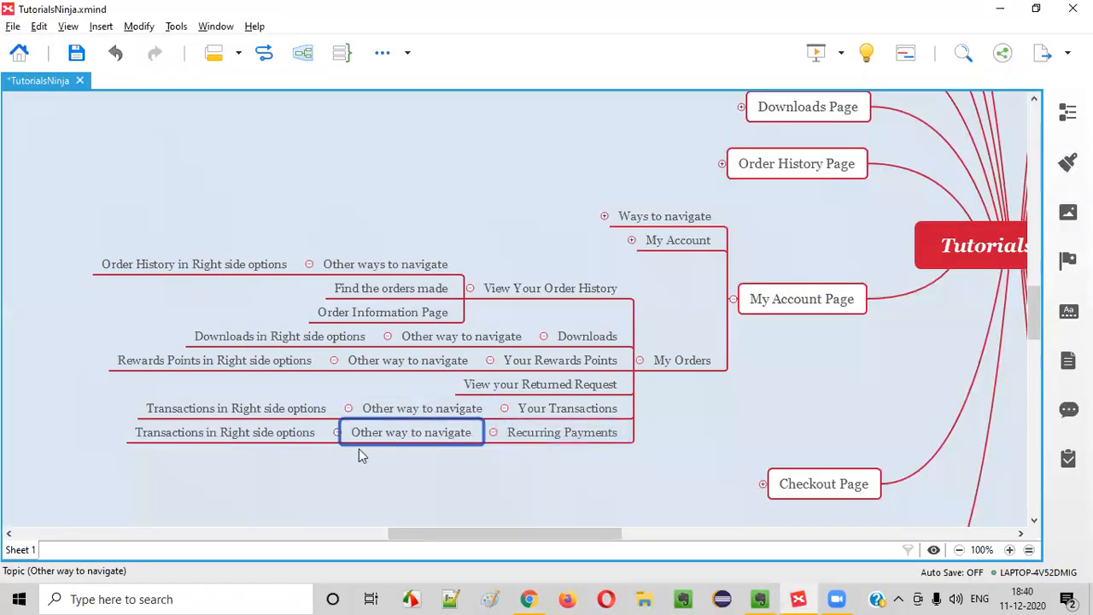
left_click(562, 439)
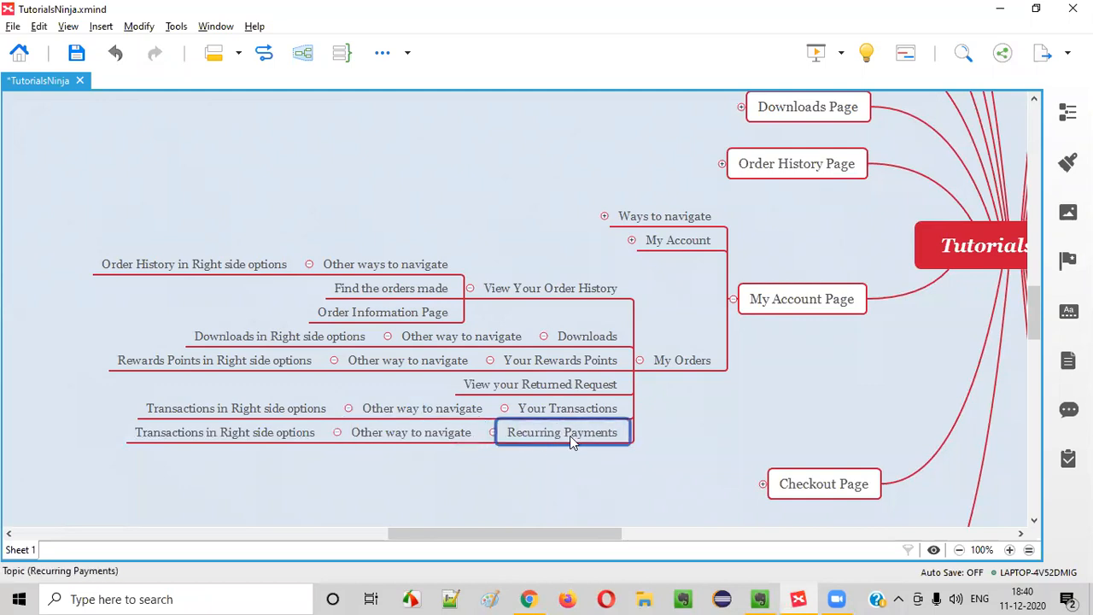
Rename the pasted child to 'Recurring Payments in Right side options'
left_click(310, 432)
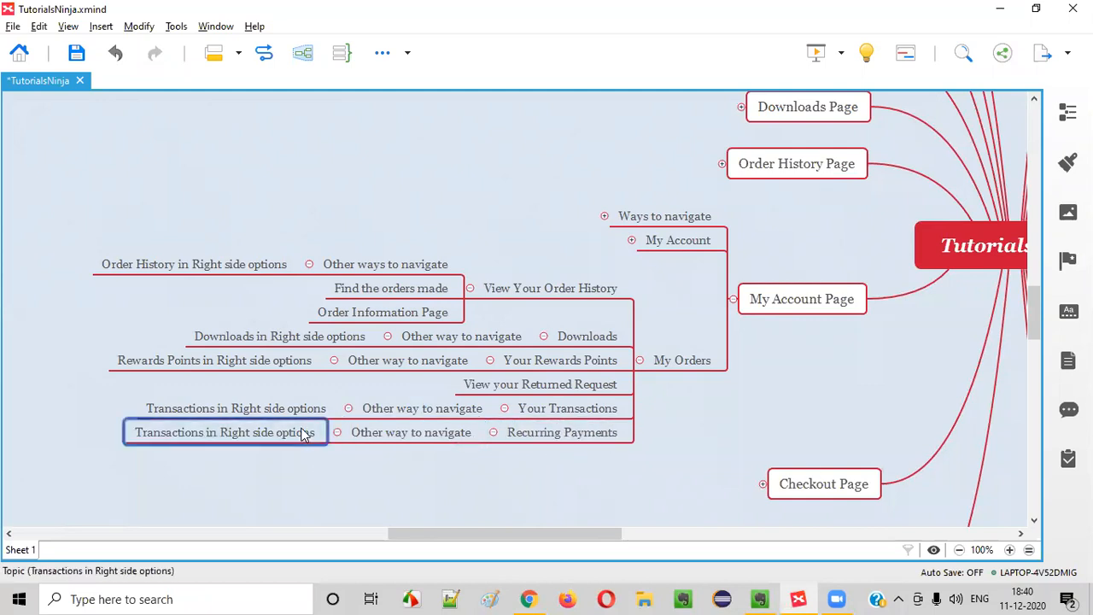
double_click(302, 431)
left_click(295, 433)
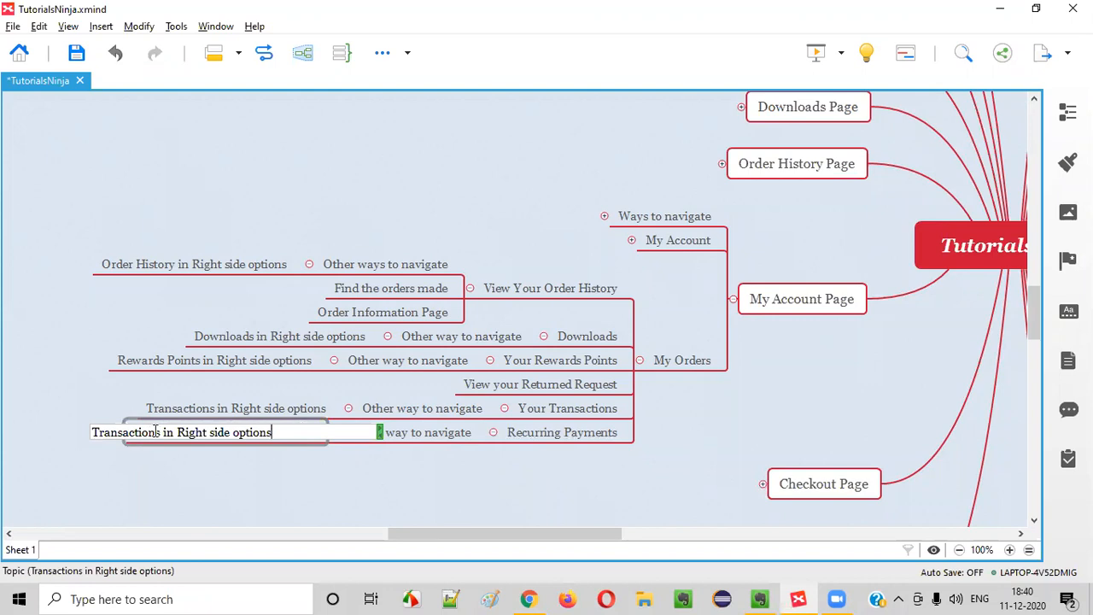
left_click_drag(160, 432, 5, 429)
type("Recurr")
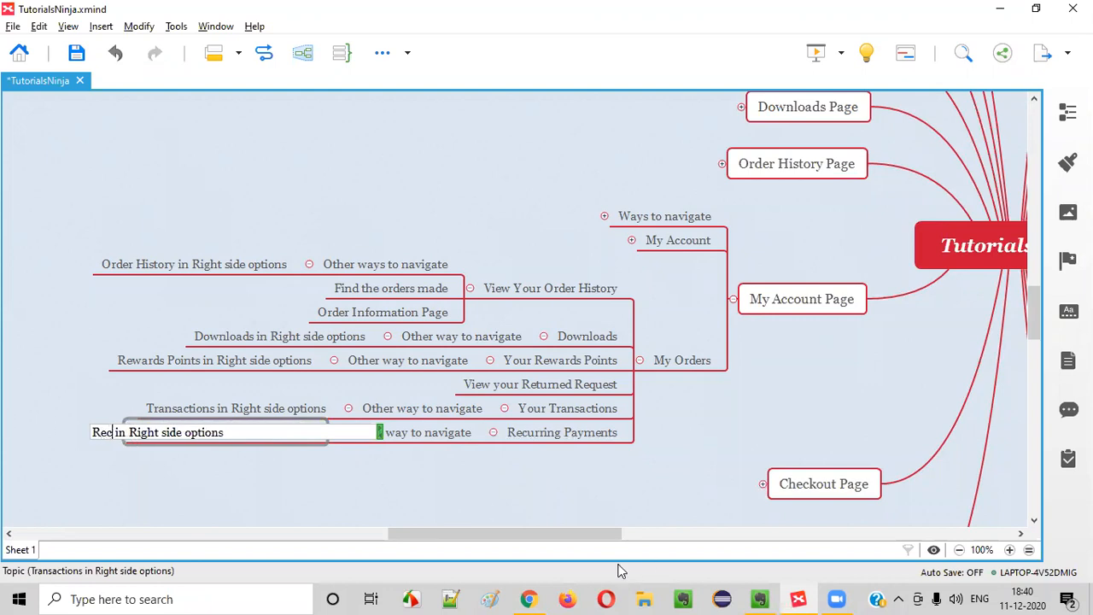
type("ing Payments")
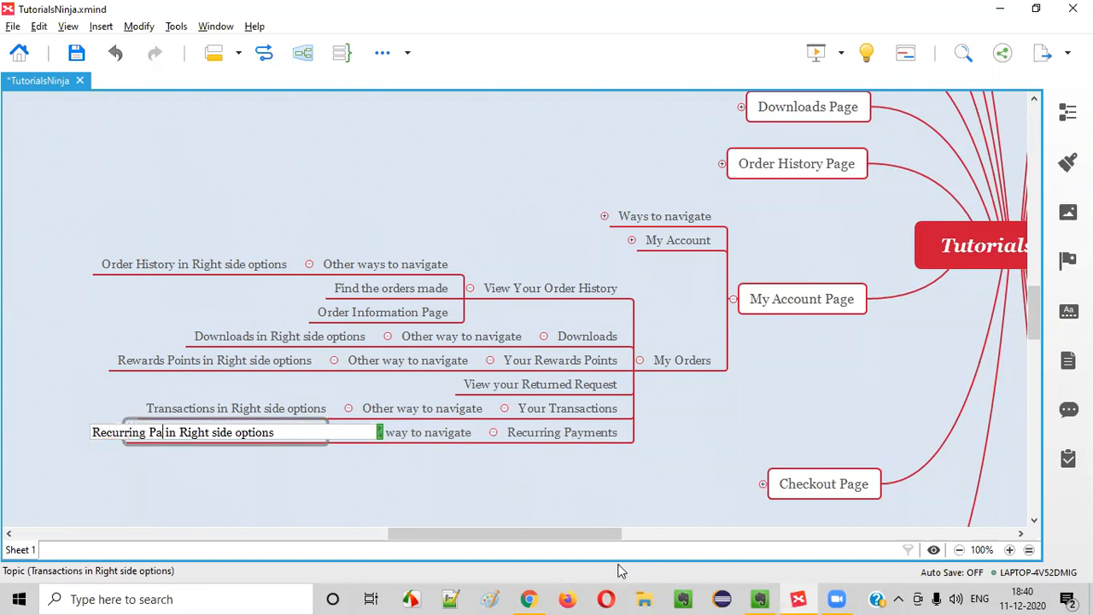
key("Return")
scroll(1006, 468, "down", 3)
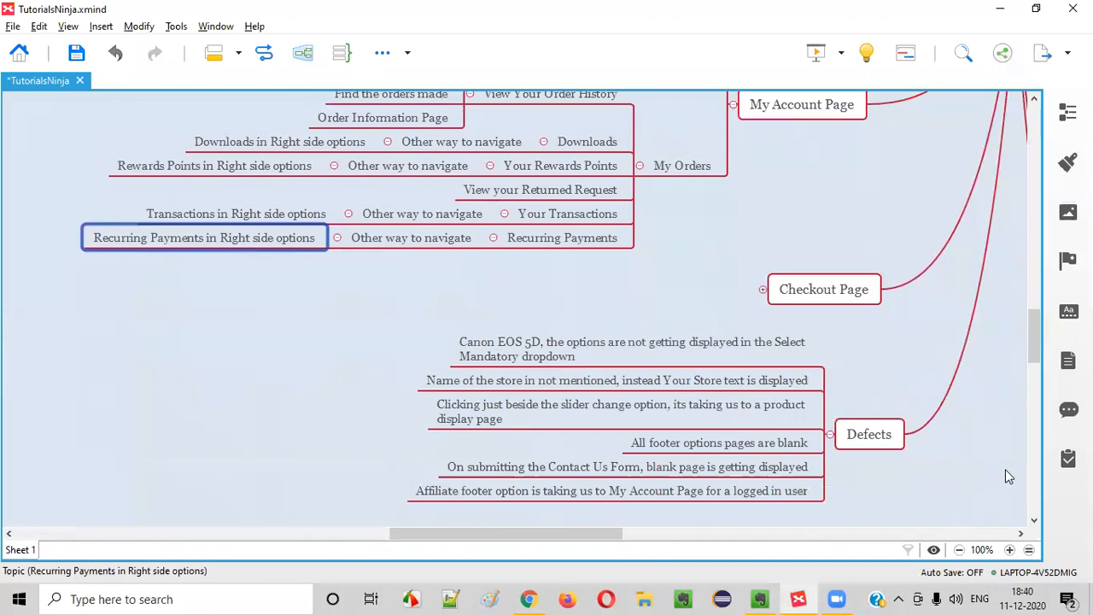
Add 'What exactly is this Recurring payments?' below the last question under Doubts
left_click_drag(544, 535, 670, 533)
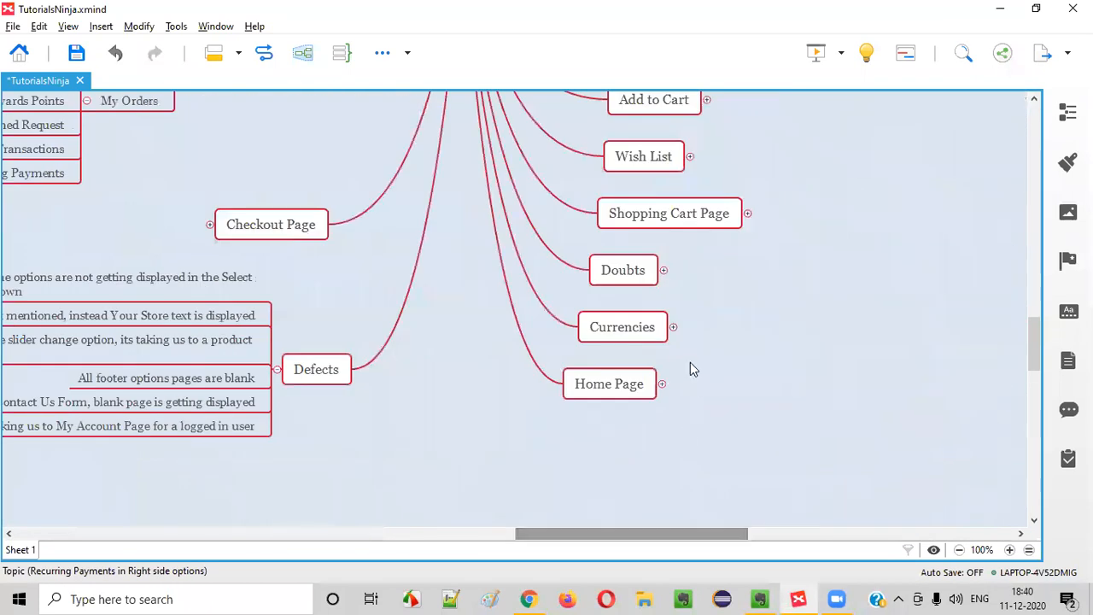
left_click(663, 269)
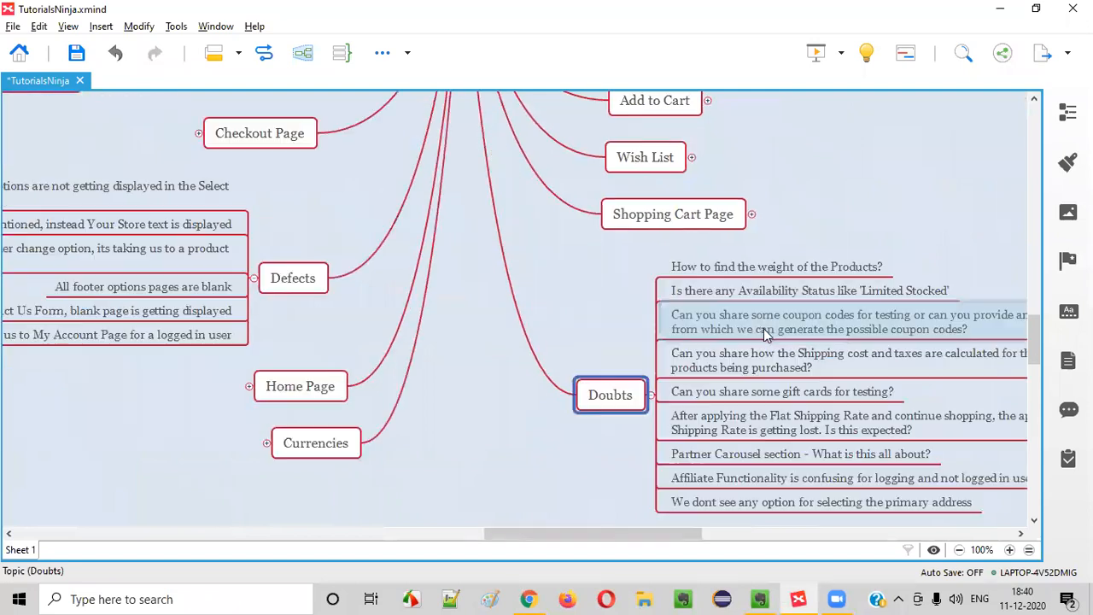
scroll(749, 399, "down", 2)
left_click(765, 378)
key("Return")
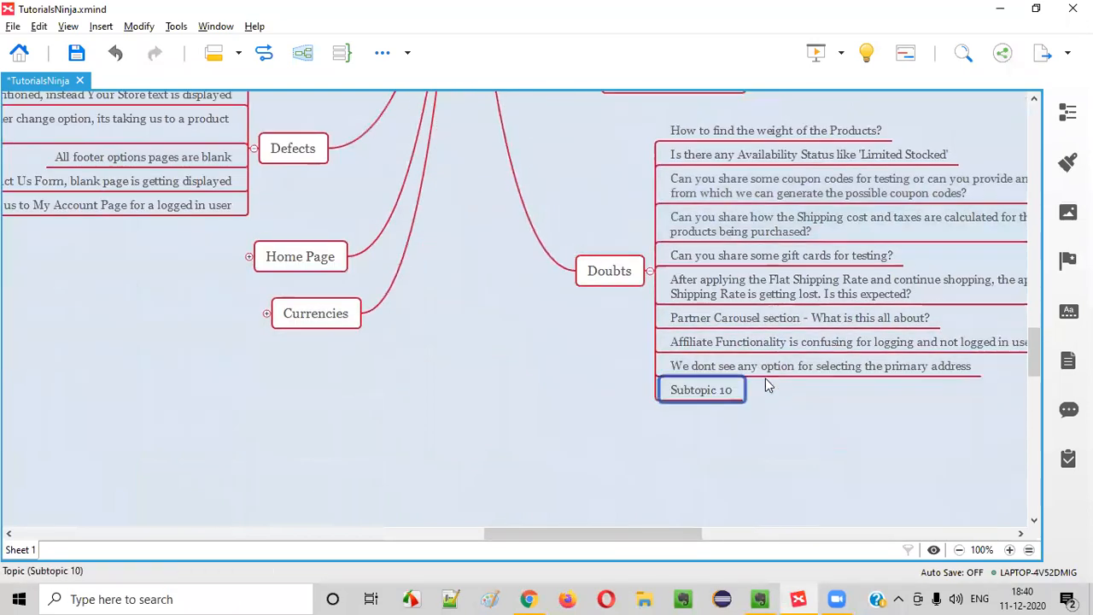
type("e")
key("BackSpace")
type("What es")
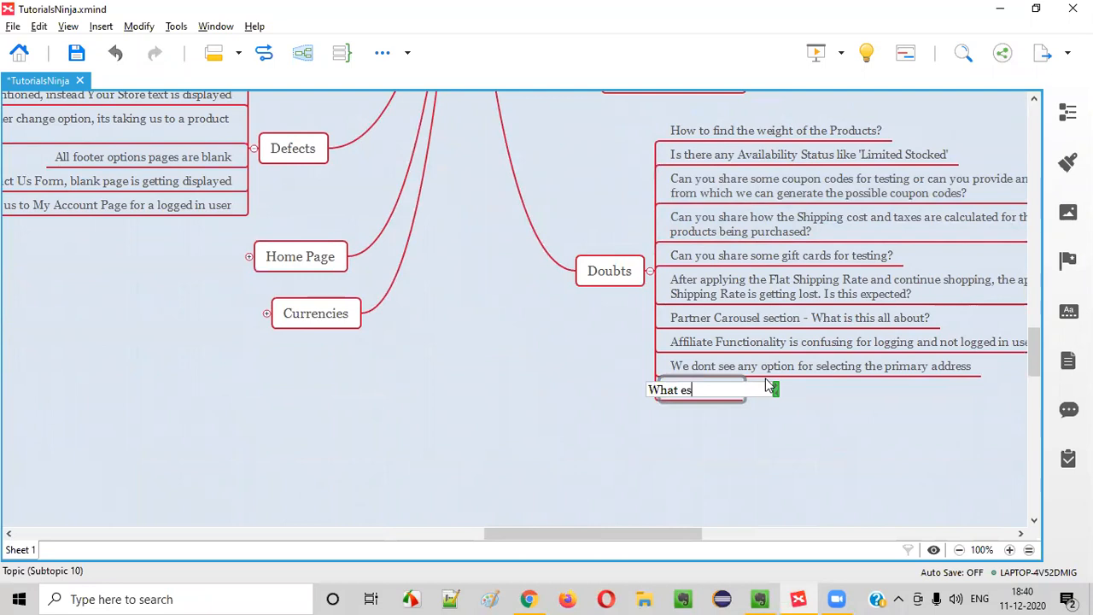
key("BackSpace")
type("xactly i")
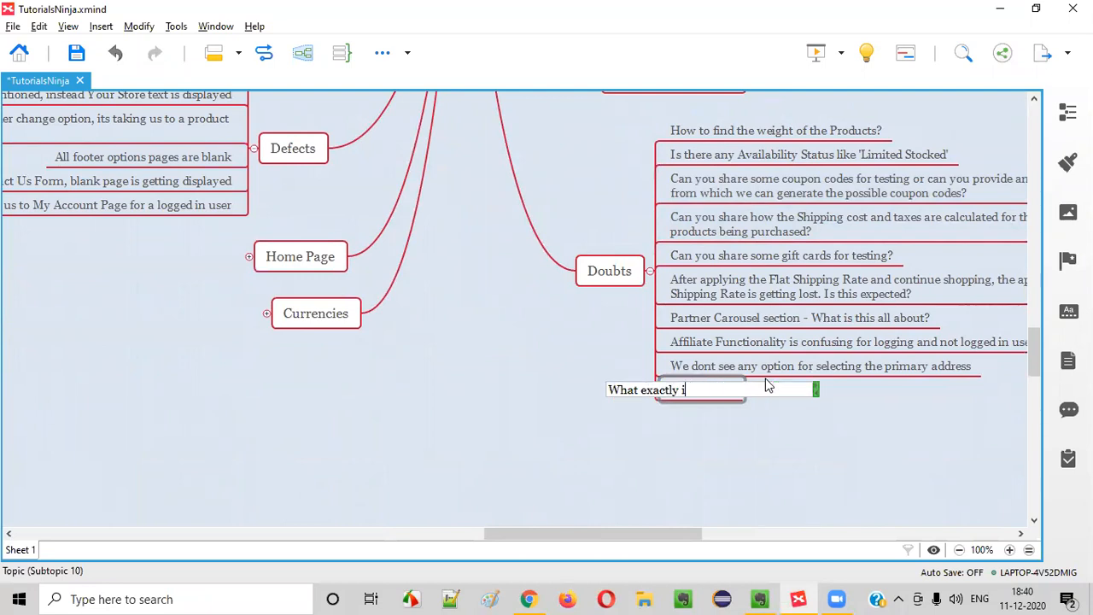
type("s this Redurrun")
key("BackSpace")
key("BackSpace")
type("ing payments?")
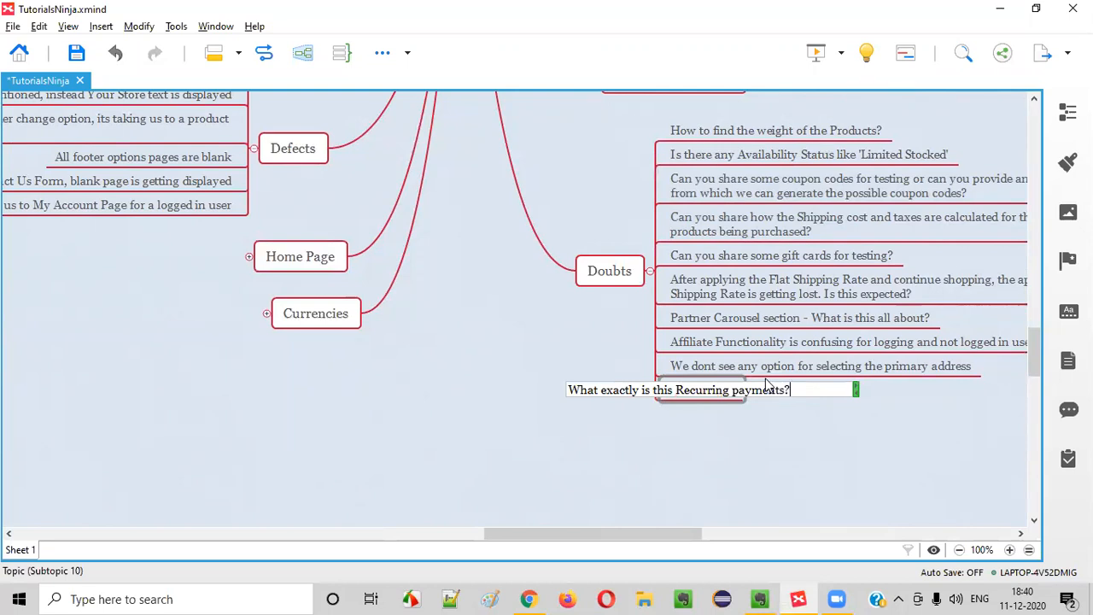
key("Return")
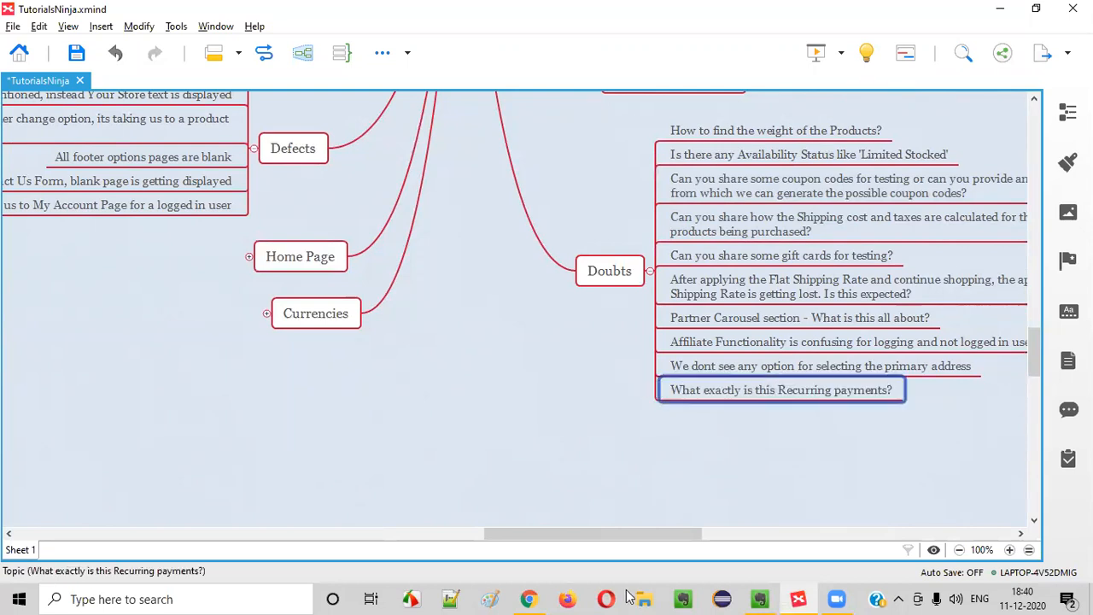
left_click_drag(611, 531, 438, 462)
scroll(491, 323, "up", 4)
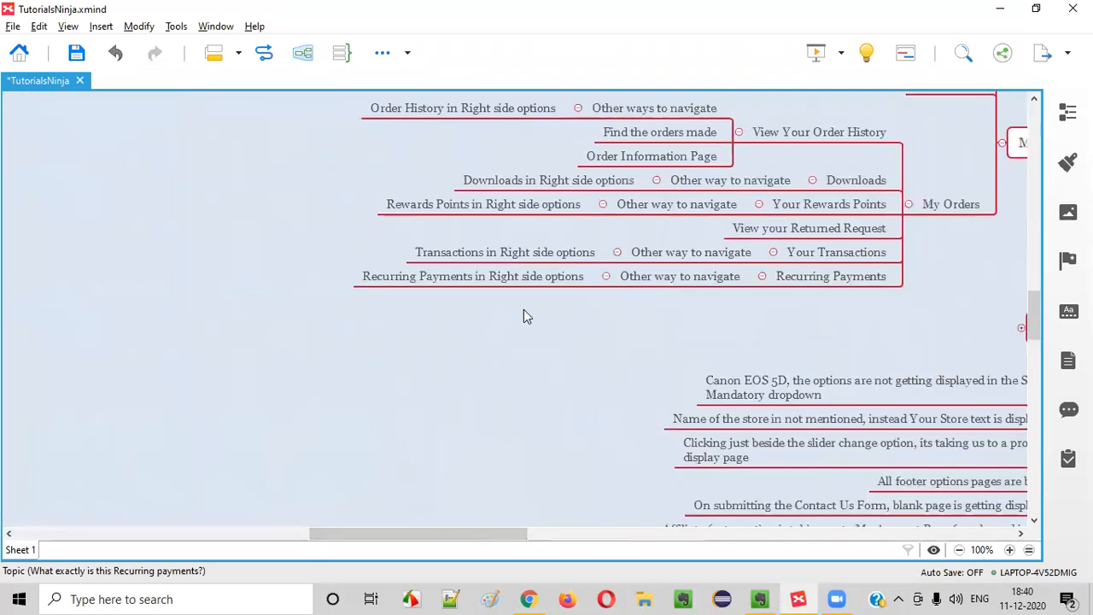
Check the store's My Affiliate Account heading and collapse the My Orders branch
key("alt+Tab")
left_click_drag(87, 301, 330, 295)
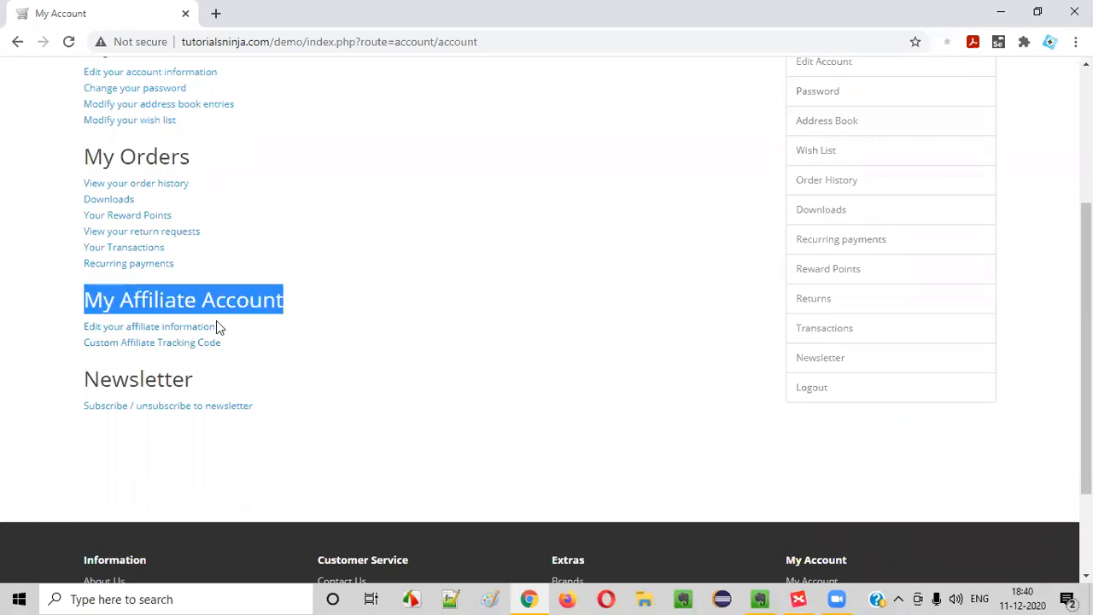
key("alt+Tab")
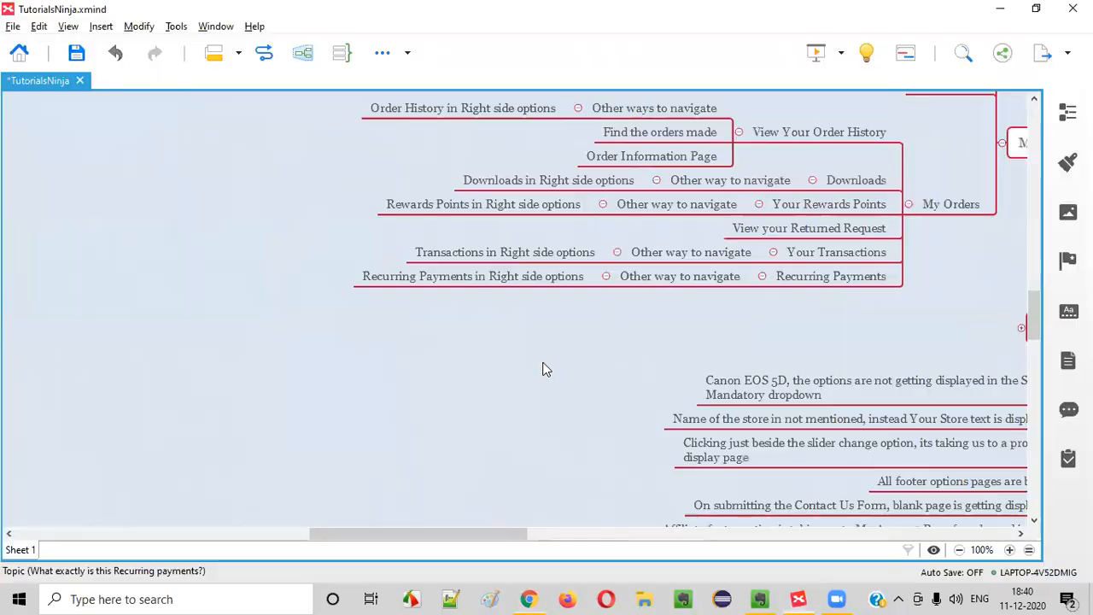
scroll(813, 344, "up", 1)
left_click_drag(495, 531, 560, 526)
left_click(607, 269)
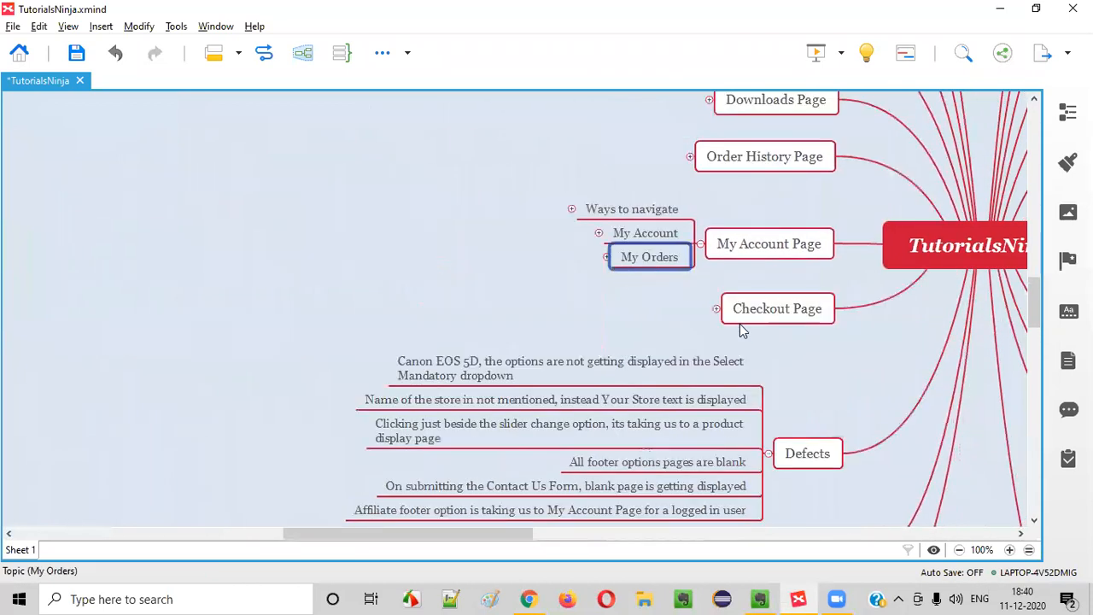
Add a 'My Affiliate Account' topic as a sibling after My Orders
left_click(757, 248)
left_click(653, 260)
key("Return")
key("alt+Tab")
key("alt+Tab")
double_click(649, 270)
type("My Affiliate Acc")
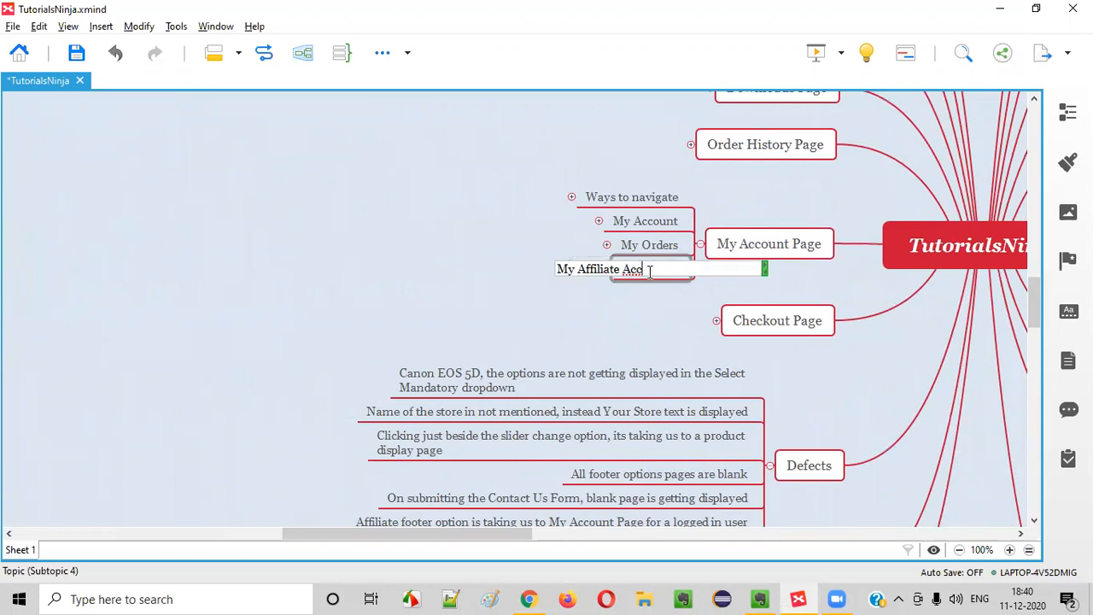
key("Return")
Add 'Register for an Affiliate account' as a subtopic of My Affiliate Account
key("alt+Tab")
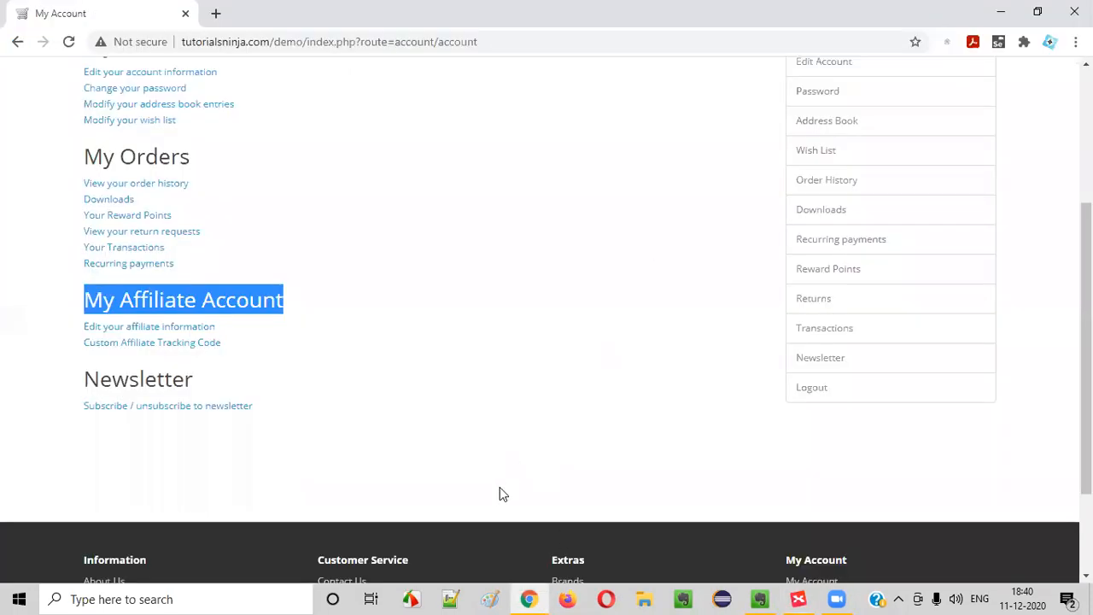
triple_click(305, 350)
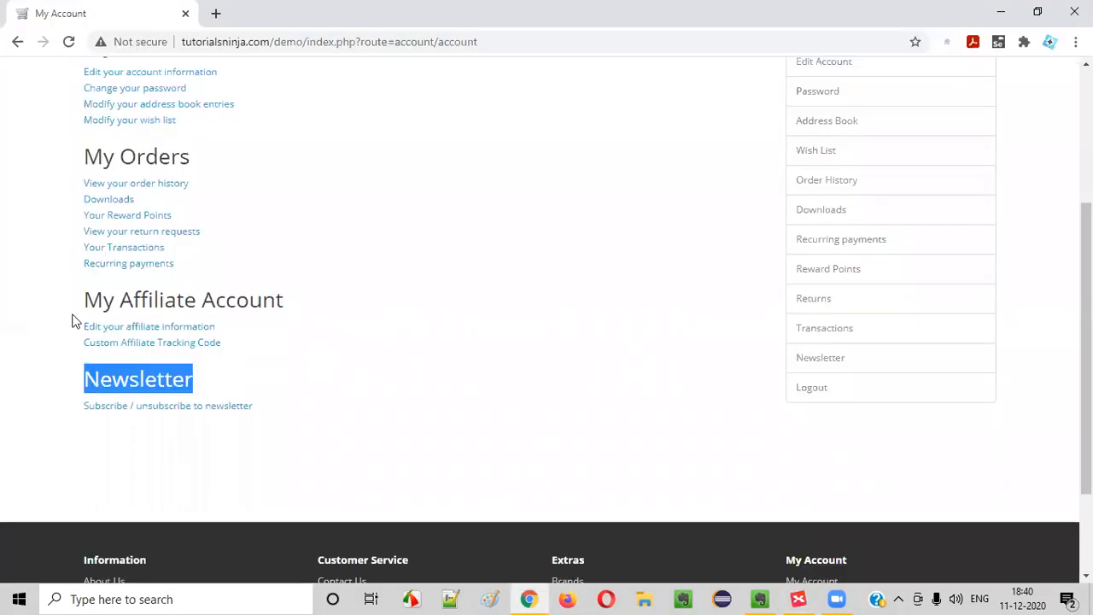
left_click(168, 328)
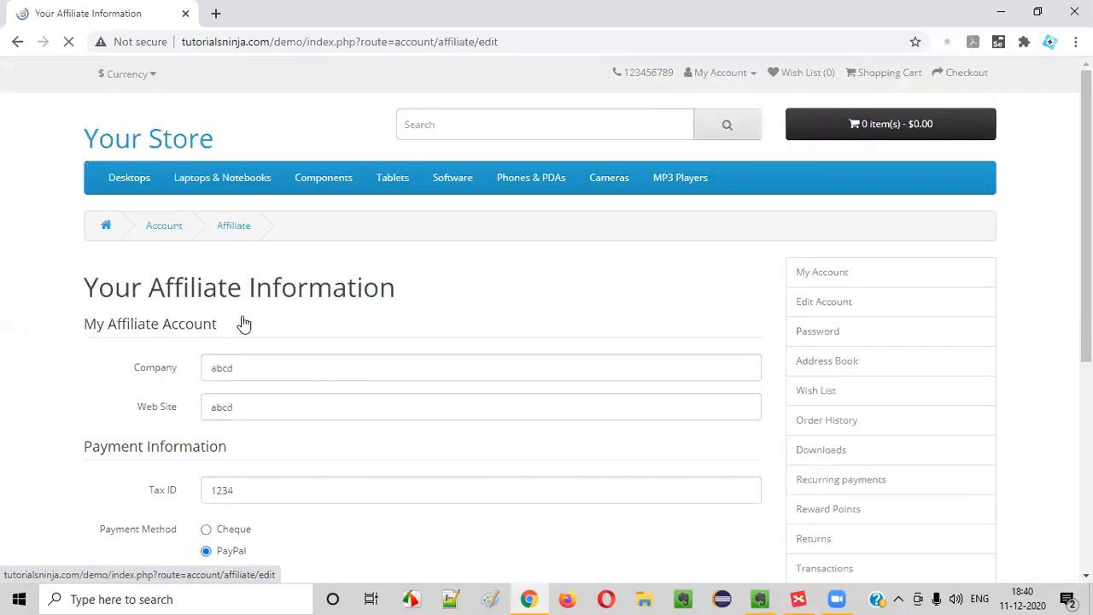
scroll(513, 273, "down", 5)
scroll(581, 350, "up", 5)
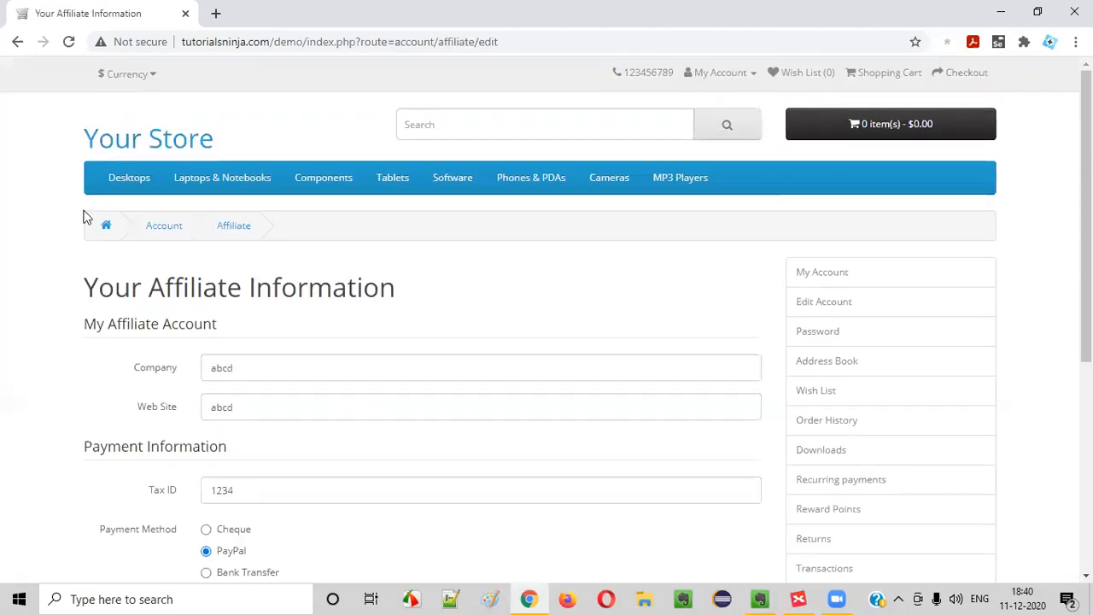
left_click(17, 41)
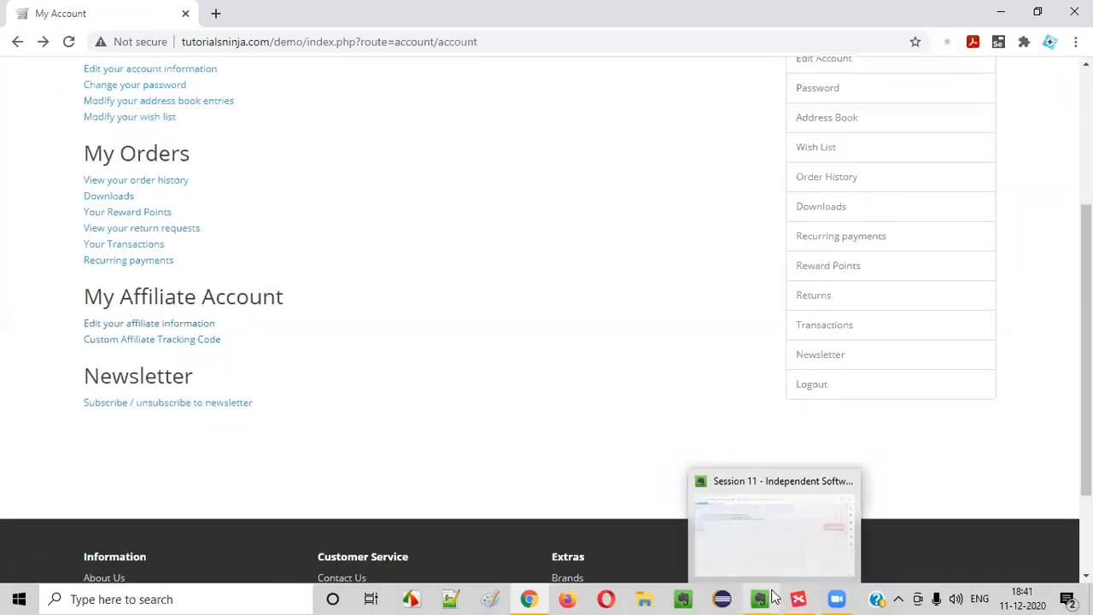
left_click(800, 598)
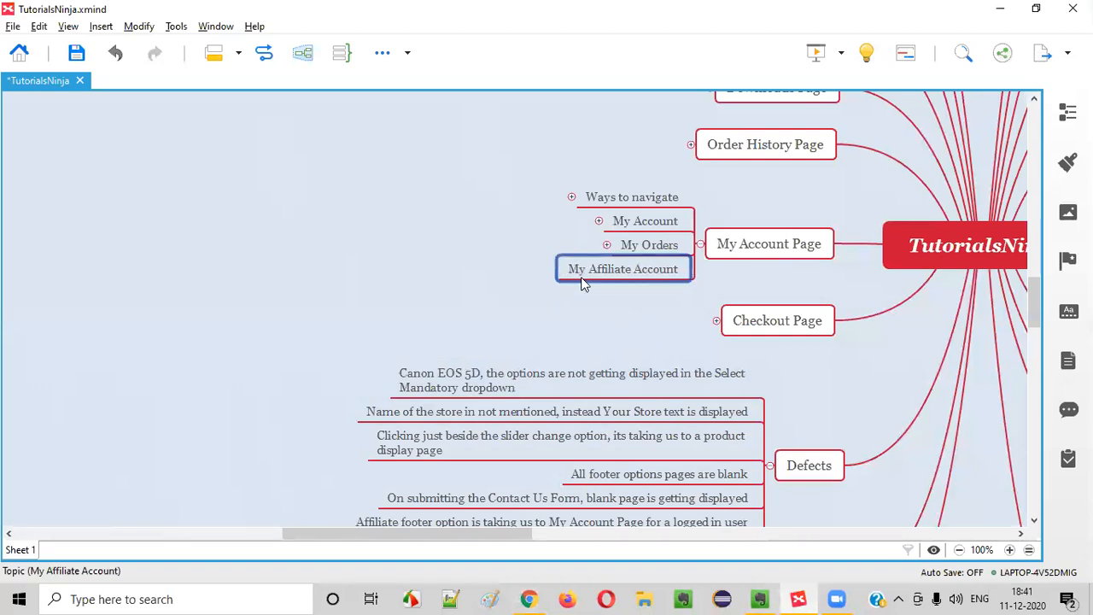
key("Tab")
type("R")
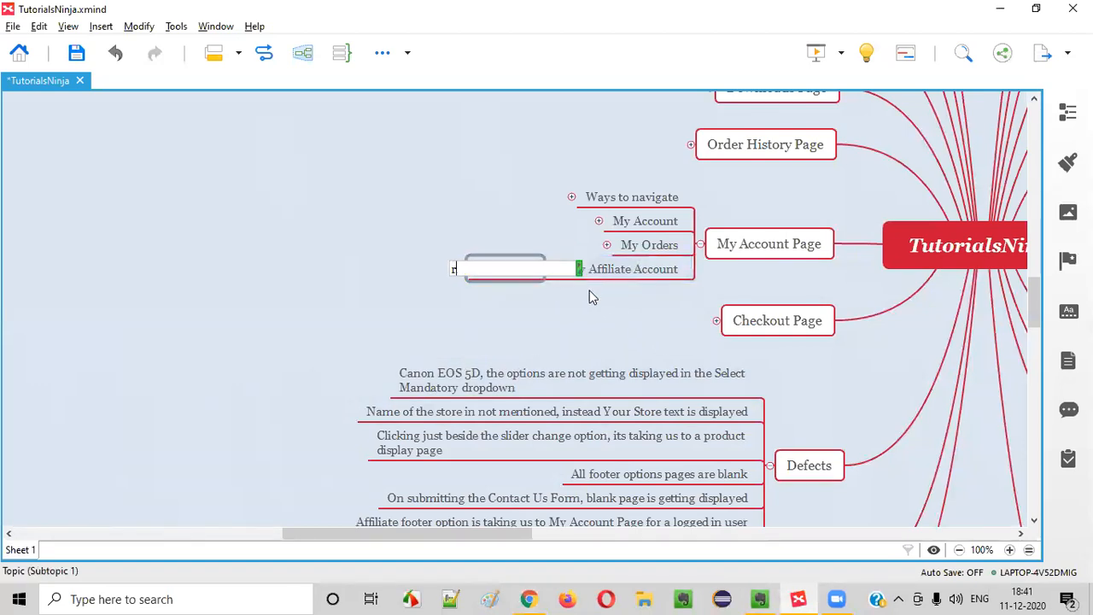
type("egister for an Aff")
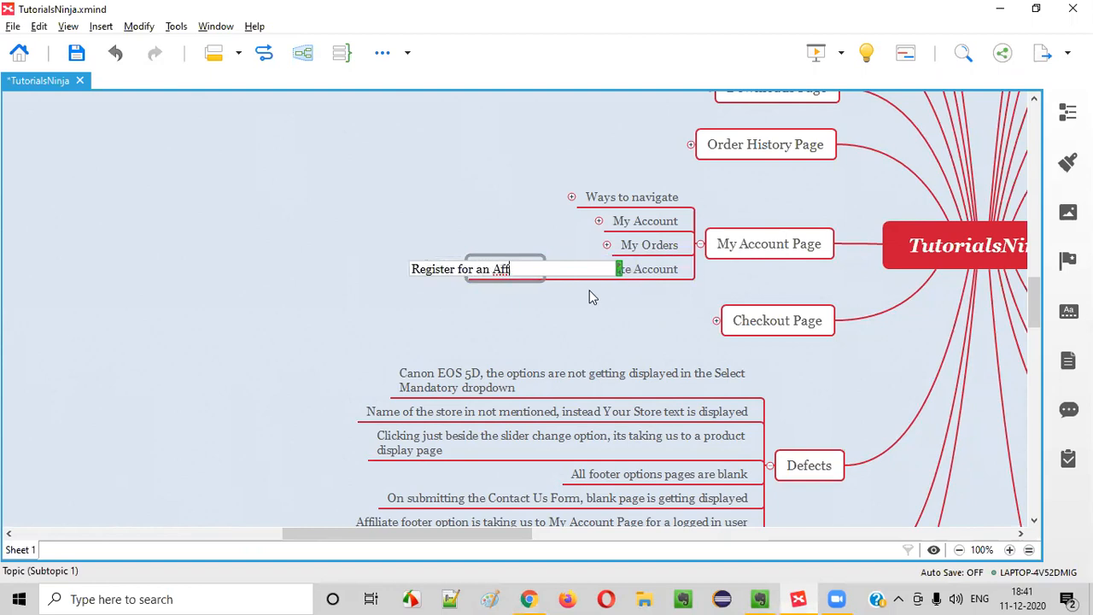
type("iliate account")
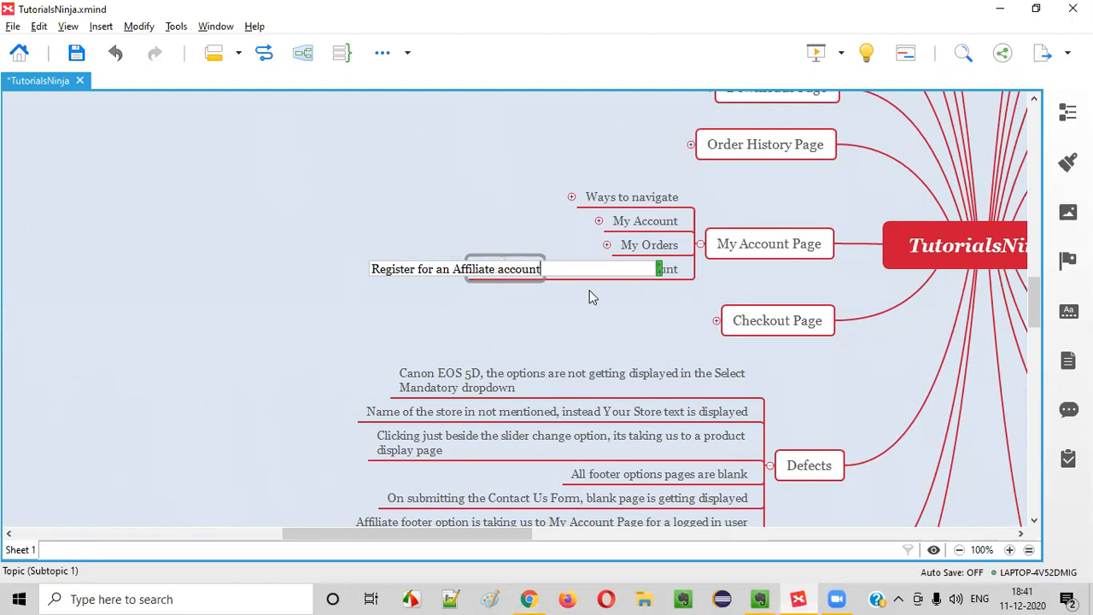
key("Return")
Add a second subtopic 'Edit your affiliate information' under My Affiliate Account
key("alt+Tab")
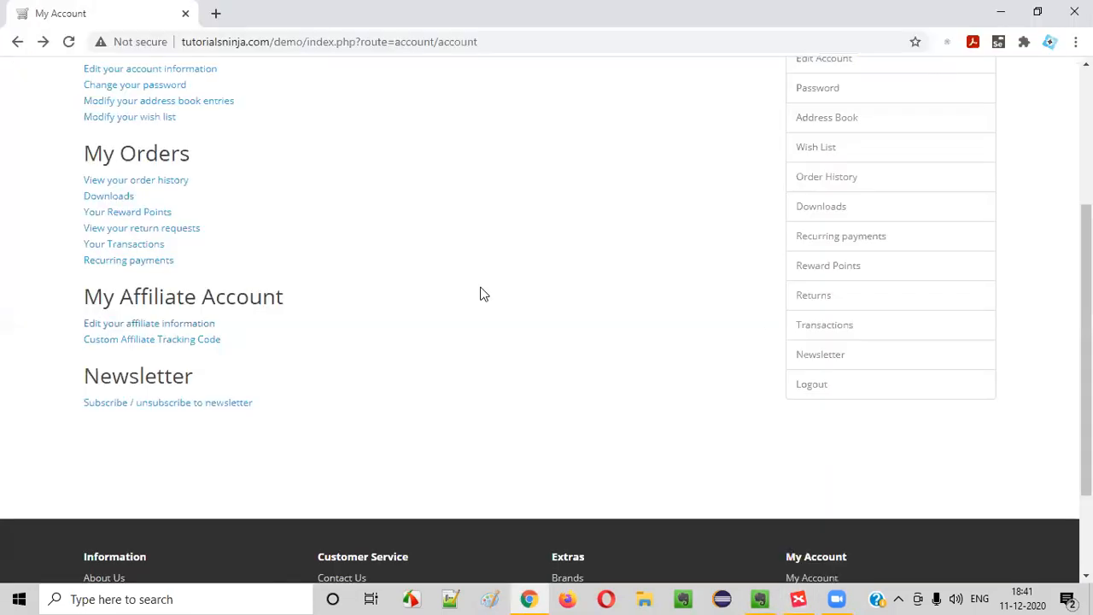
key("alt+Tab")
key("Return")
type("Edit your")
key("alt+Tab")
key("alt+Tab")
type("aff")
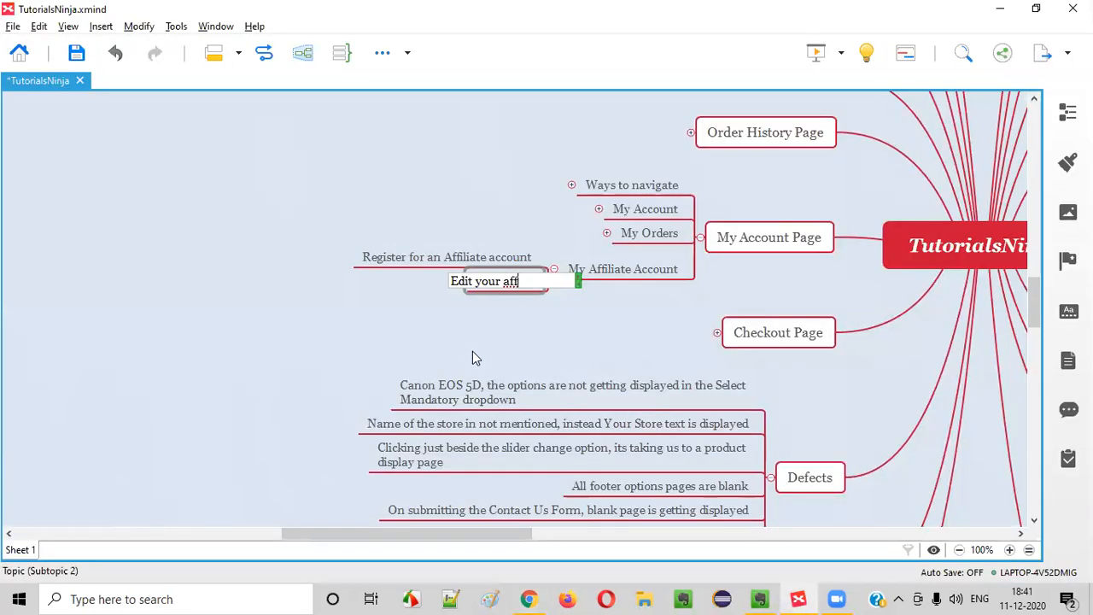
type("iliate informaiton")
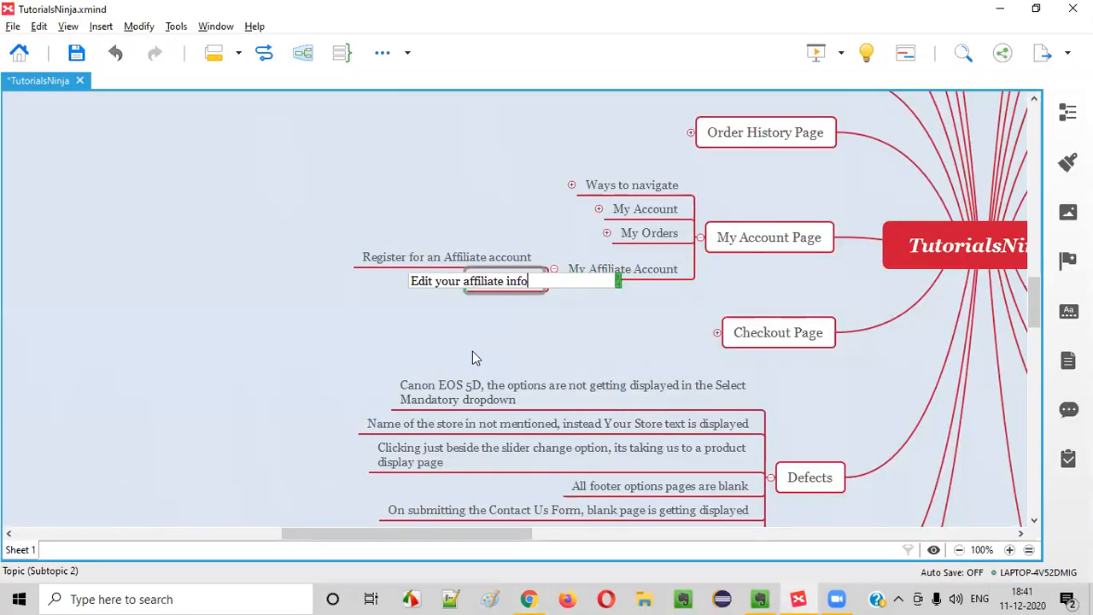
key("BackSpace")
key("BackSpace")
key("BackSpace")
key("BackSpace")
type("tion")
key("Return")
key("alt+Tab")
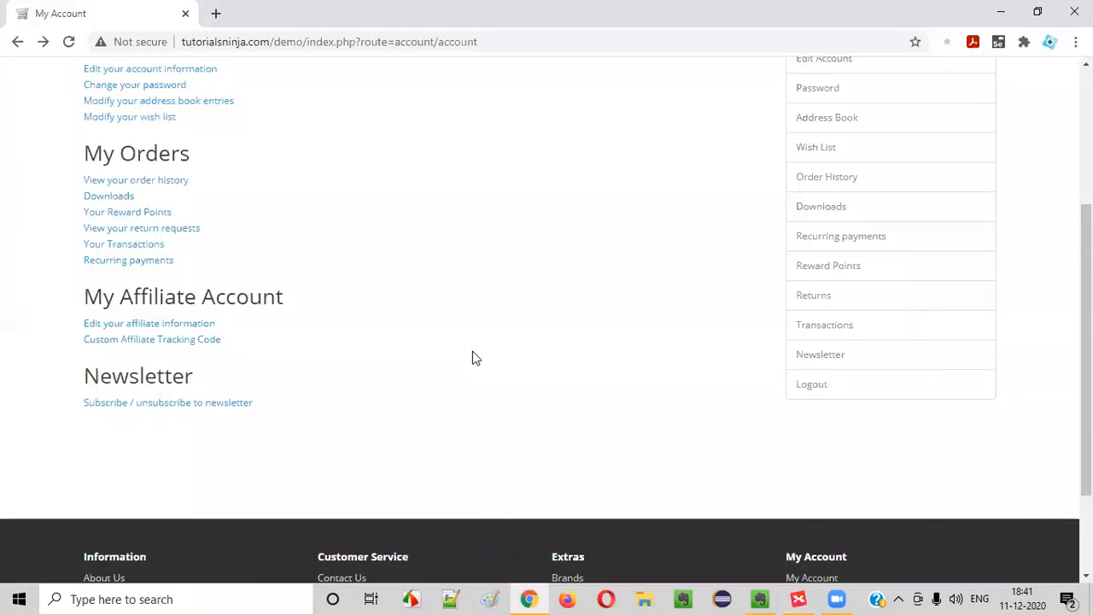
Add a 'Custom Affiliate tracking code' topic below Edit your affiliate information
key("alt+Tab")
key("Return")
type("Custome")
key("BackSpace")
type("Affiliate tracking code")
key("Return")
In the store, browse the affiliate information page, then the Custom Affiliate Tracking Code page
key("alt+Tab")
key("alt+Tab")
key("alt+Tab")
left_click(128, 324)
scroll(403, 312, "down", 5)
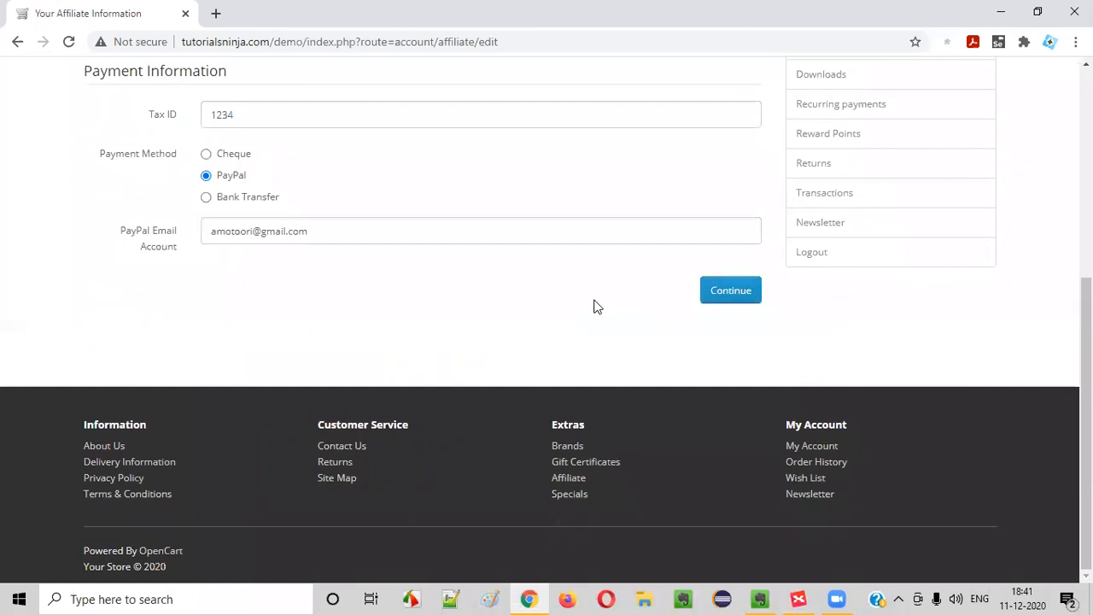
scroll(354, 271, "up", 5)
left_click(175, 229)
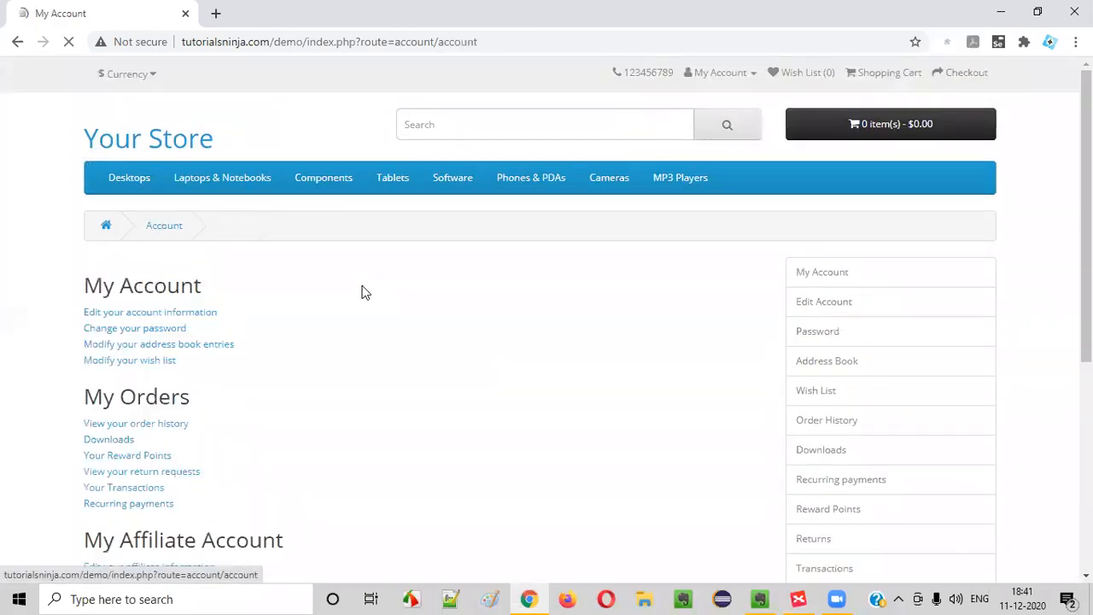
scroll(117, 302, "down", 5)
left_click(136, 342)
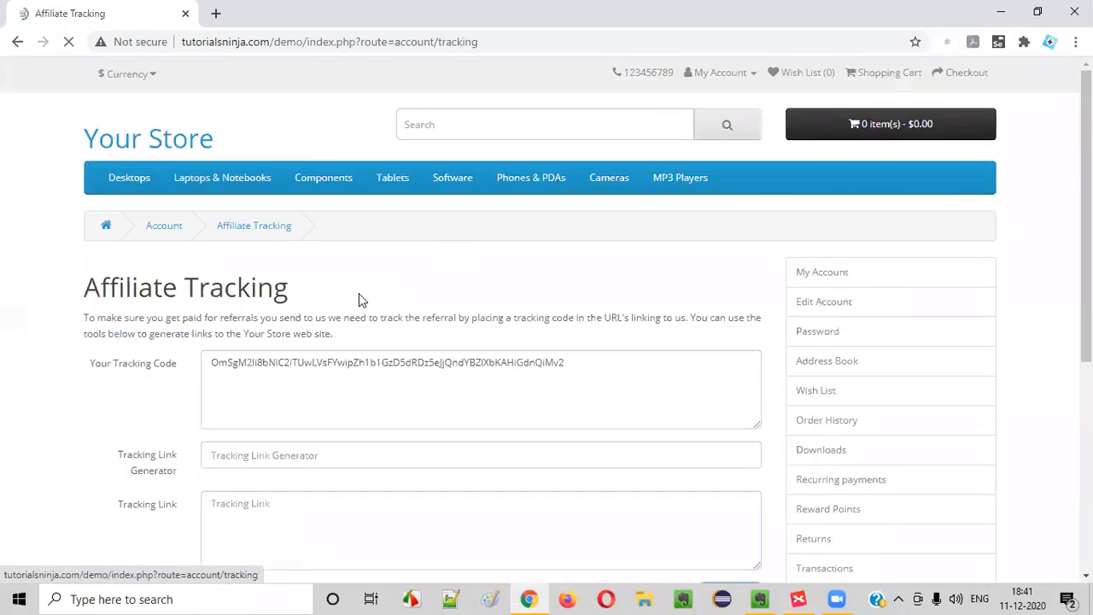
scroll(285, 293, "down", 5)
scroll(357, 281, "up", 3)
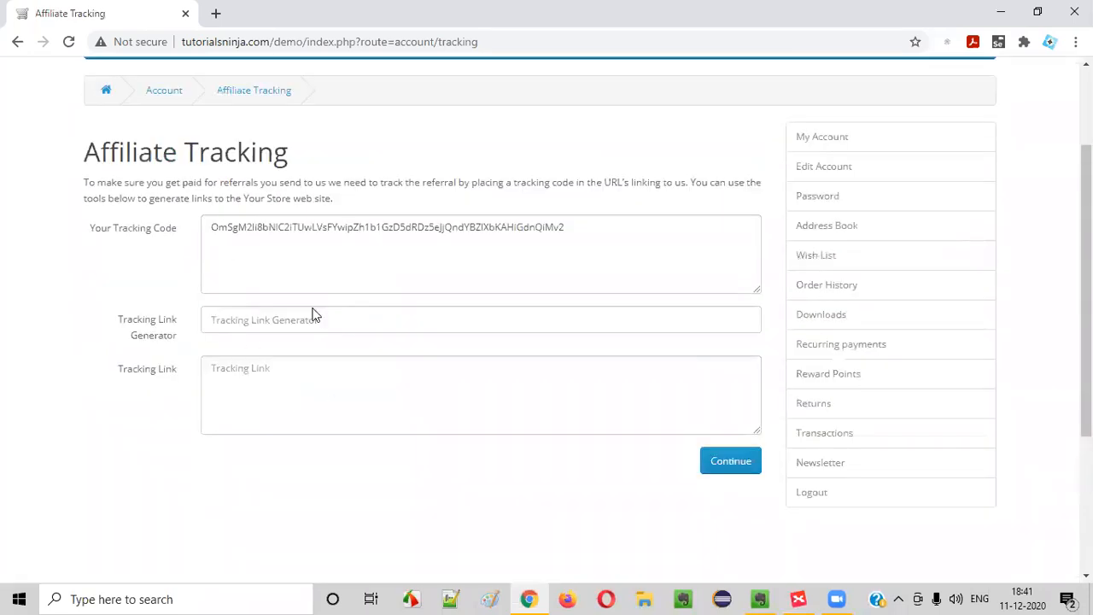
Generate and select a Canon EOS 5D tracking link, then return to the store home page
left_click(234, 319)
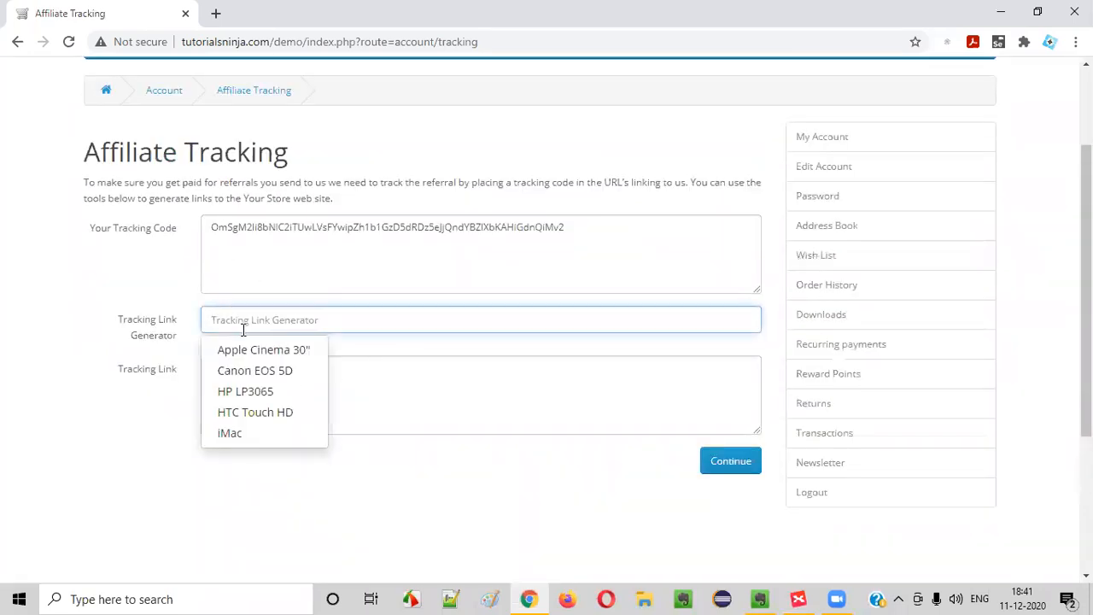
left_click(251, 370)
triple_click(354, 405)
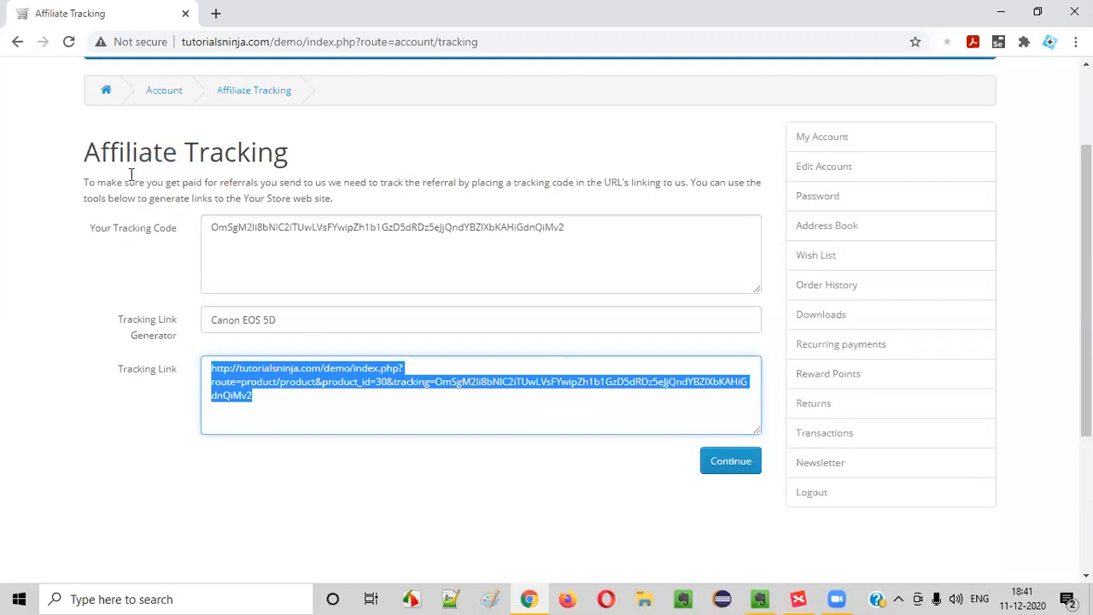
scroll(132, 171, "up", 3)
left_click(141, 141)
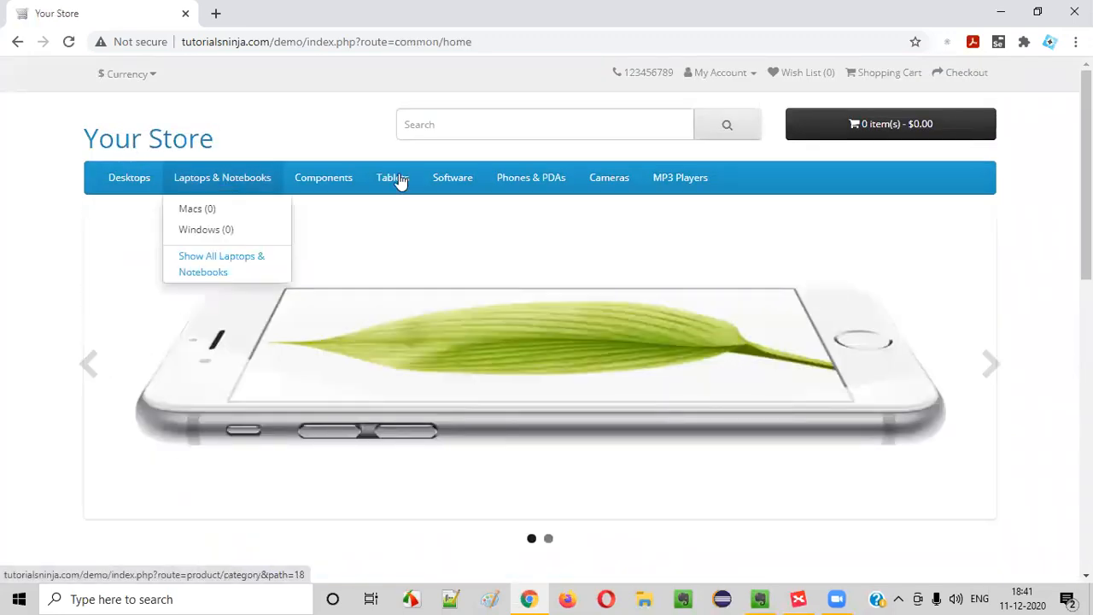
From My Account, open Custom Affiliate Tracking Code and generate a tracking link for HTC Touch HD
left_click(715, 75)
left_click(713, 99)
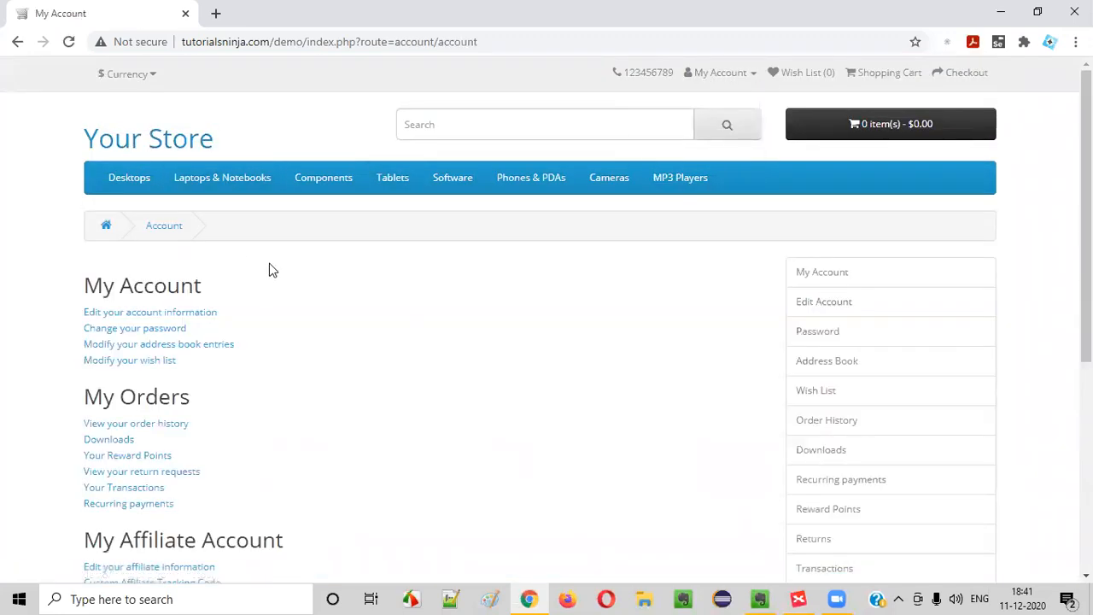
scroll(272, 270, "down", 4)
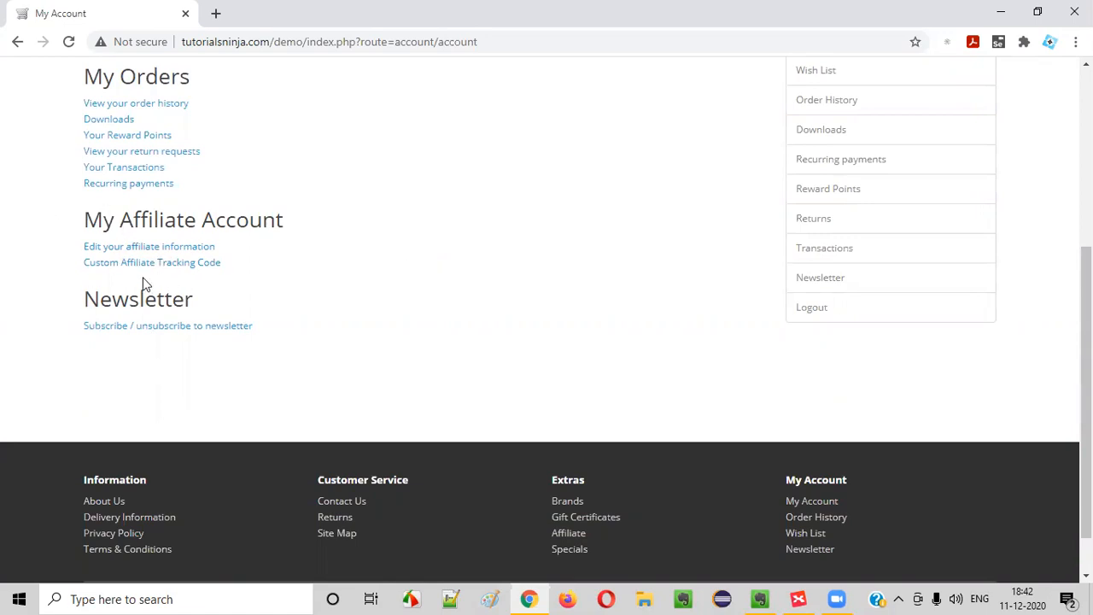
scroll(590, 342, "up", 4)
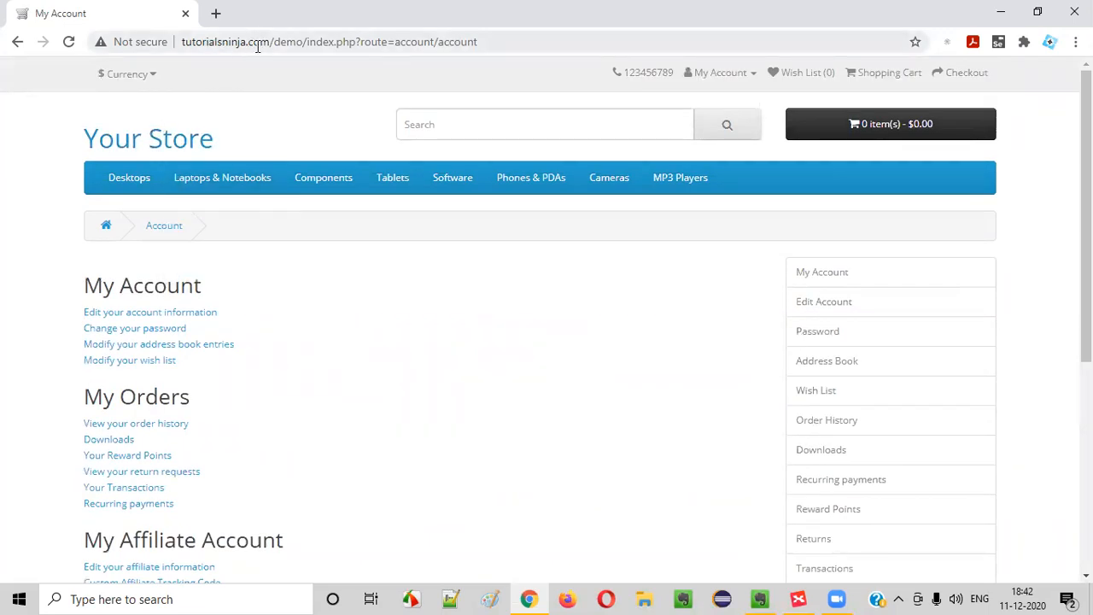
scroll(421, 248, "down", 4)
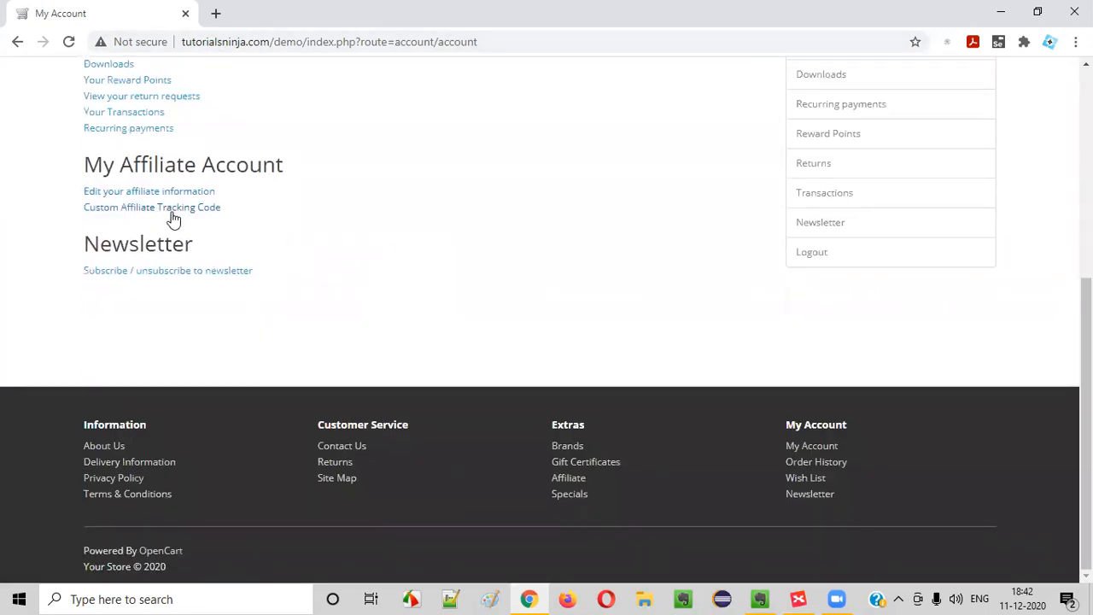
scroll(261, 228, "down", 3)
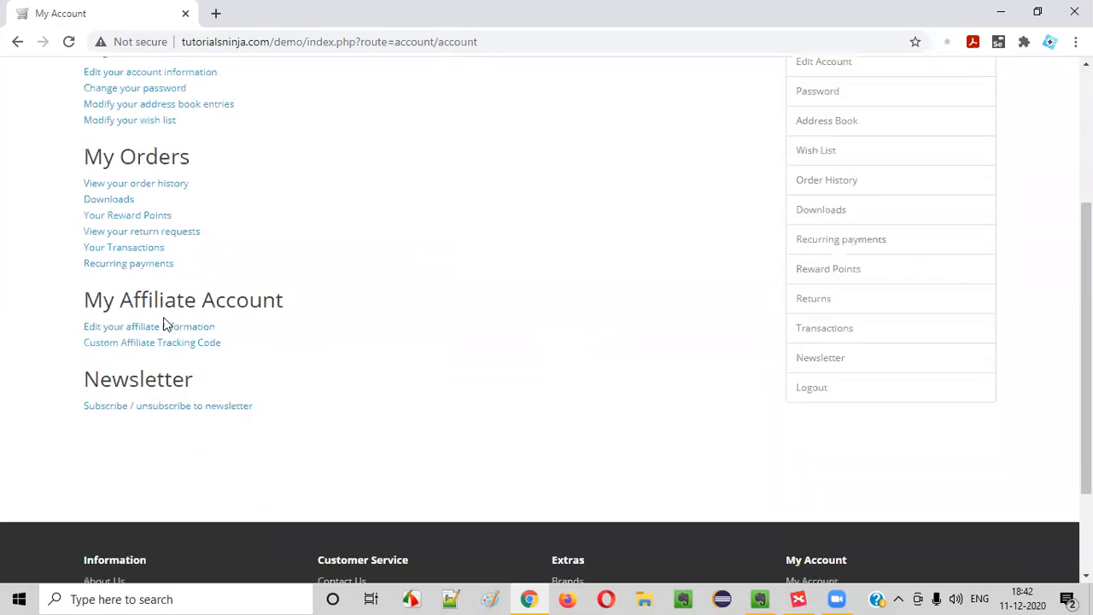
left_click(195, 346)
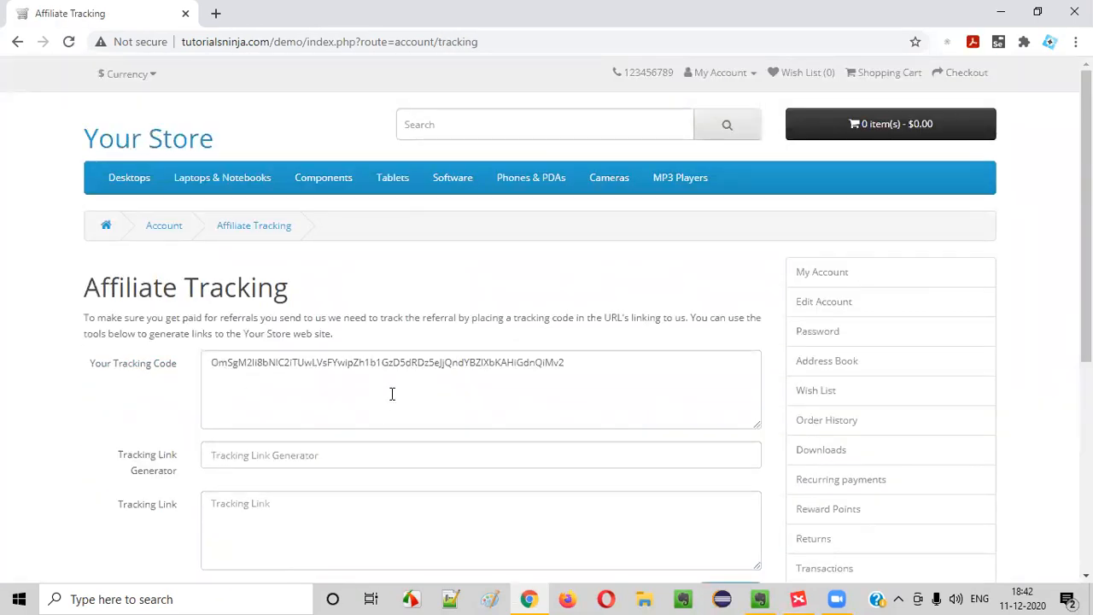
scroll(392, 394, "down", 2)
left_click(254, 306)
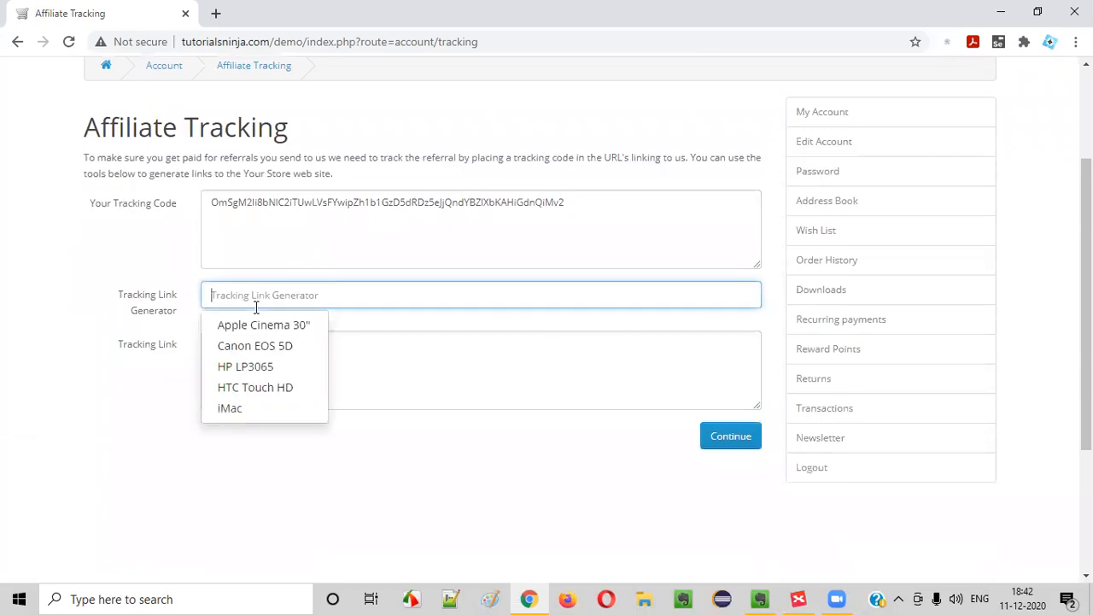
left_click(256, 386)
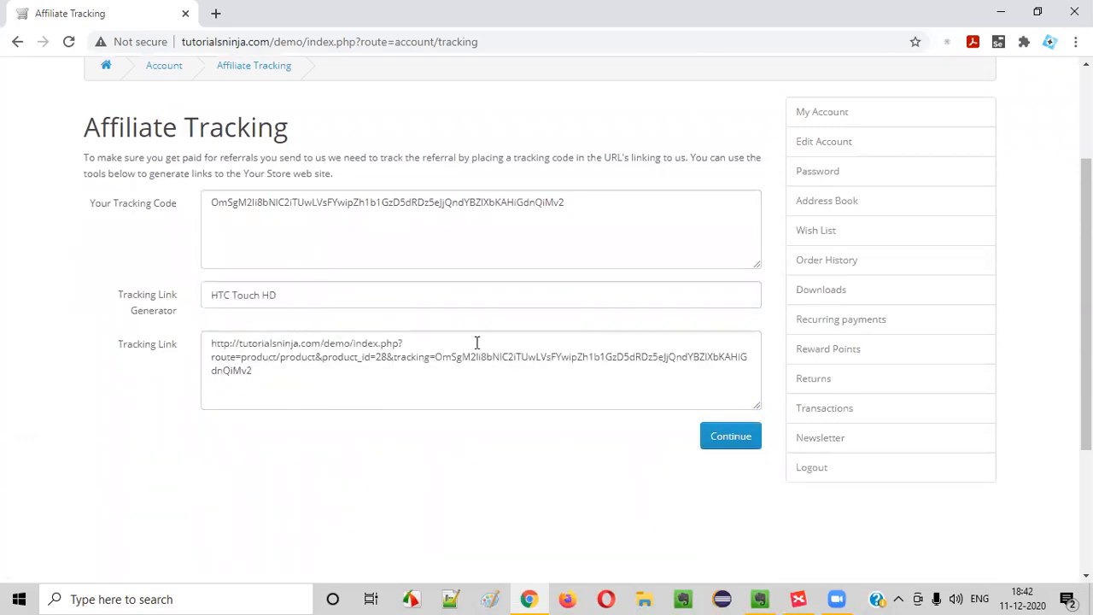
Copy the tracking link, load it in a new tab, then close that product tab
left_click_drag(683, 234, 210, 203)
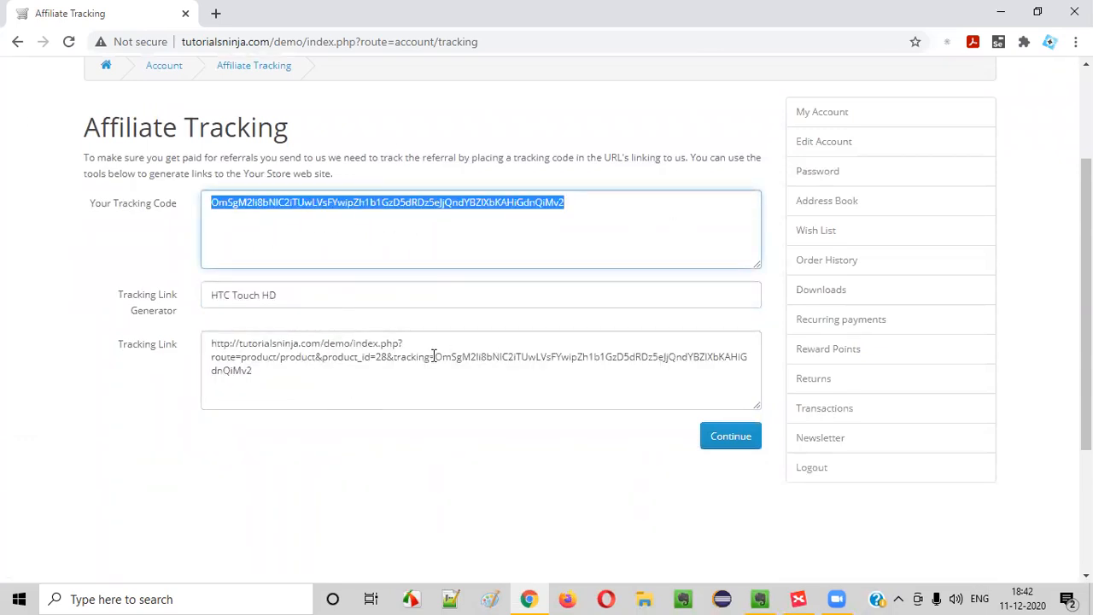
left_click_drag(434, 356, 595, 374)
left_click(592, 379)
left_click_drag(402, 389, 106, 298)
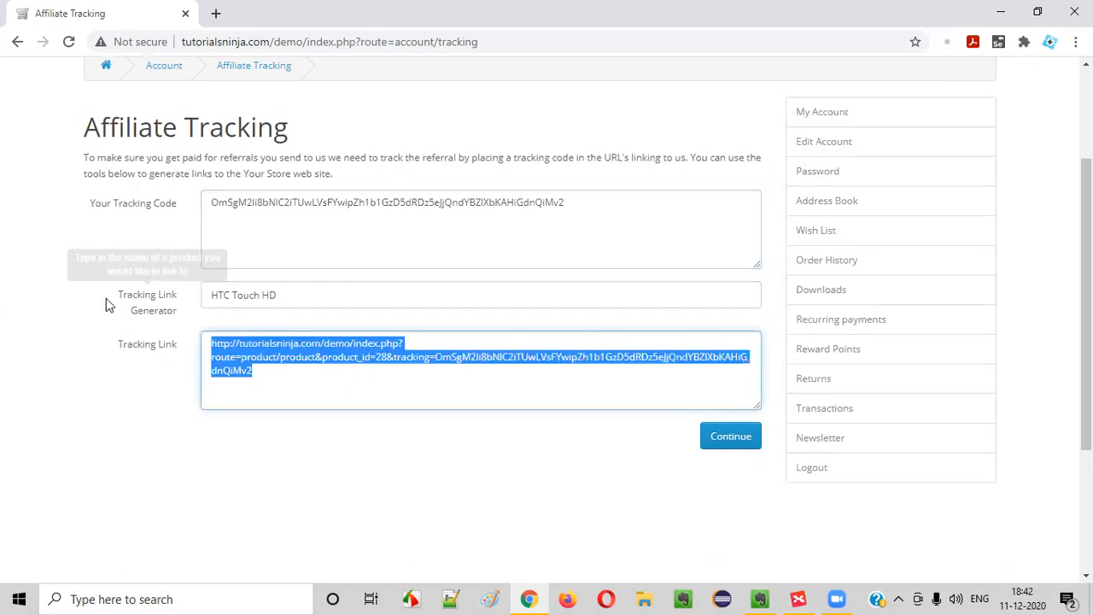
right_click(348, 349)
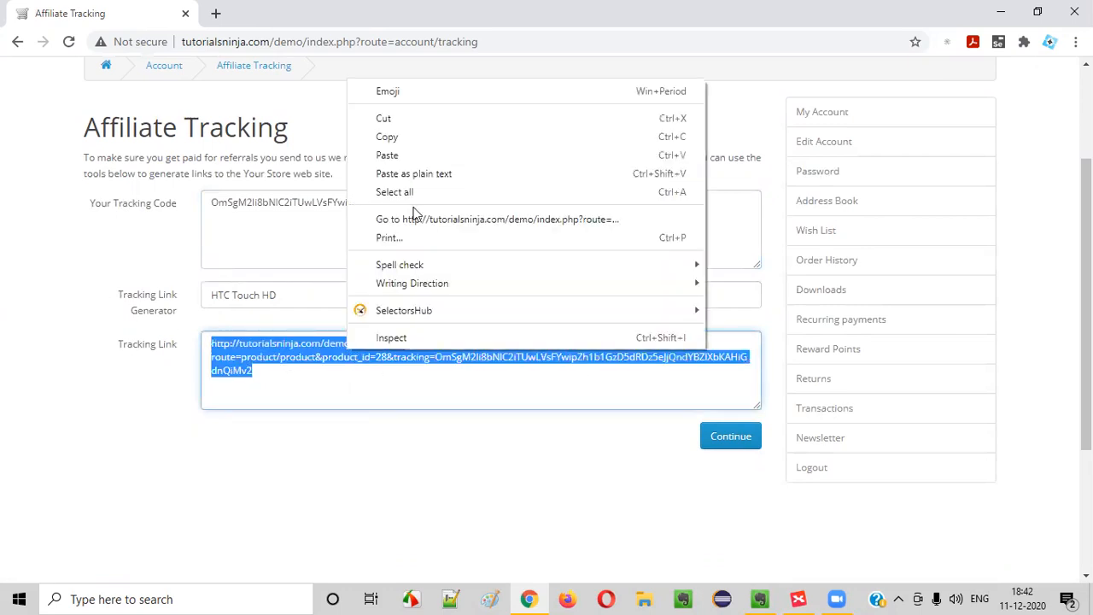
left_click(394, 136)
left_click(215, 13)
right_click(225, 34)
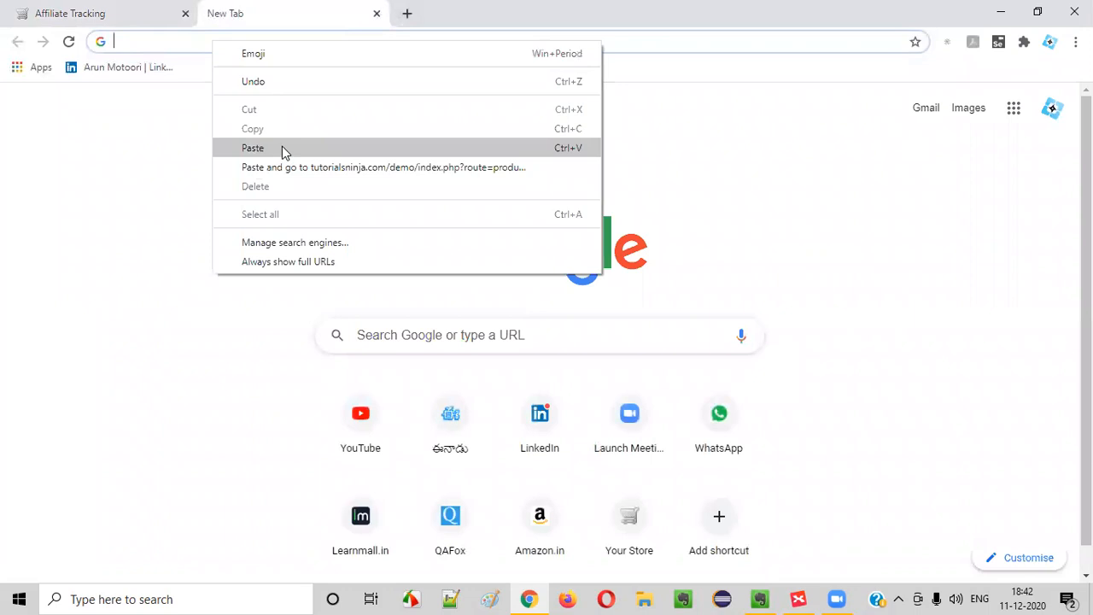
left_click(281, 146)
key("Return")
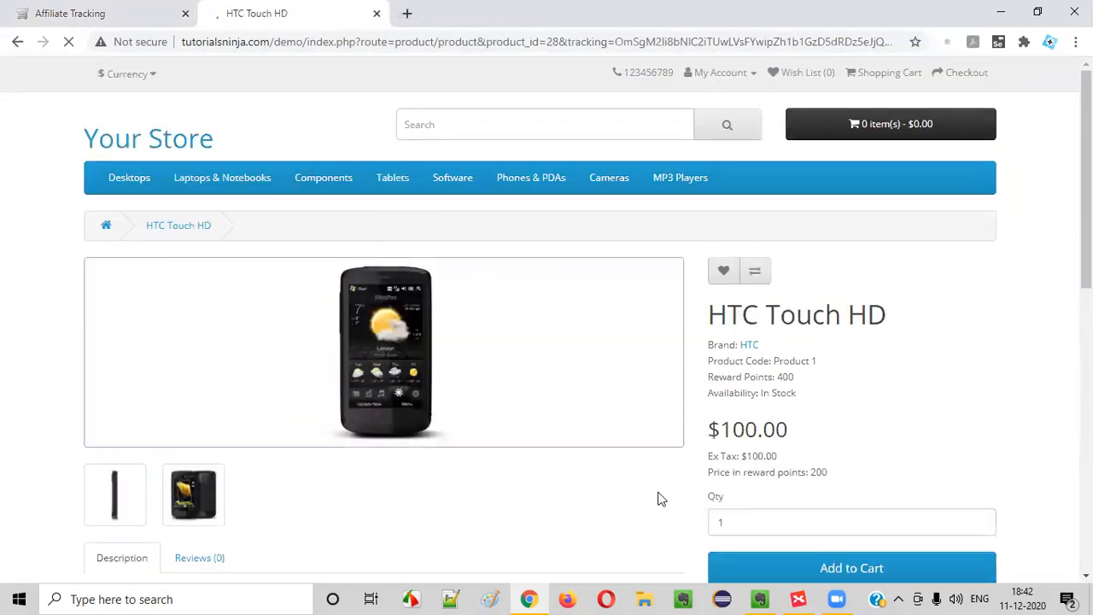
left_click_drag(615, 41, 895, 41)
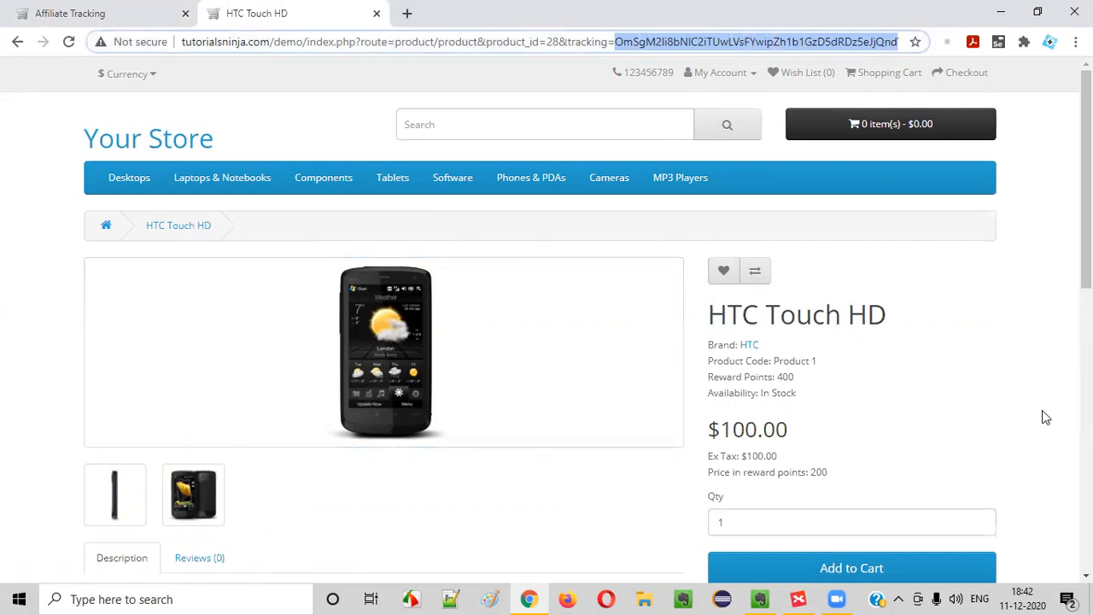
left_click(376, 13)
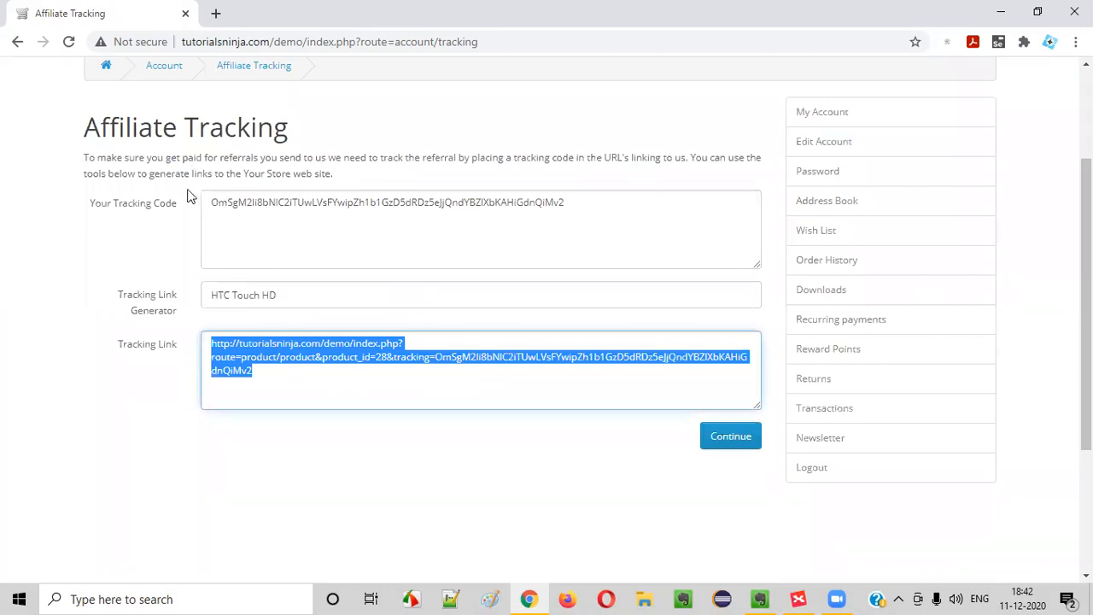
Return to the My Account page and select the Newsletter heading text
scroll(189, 197, "up", 2)
left_click(165, 225)
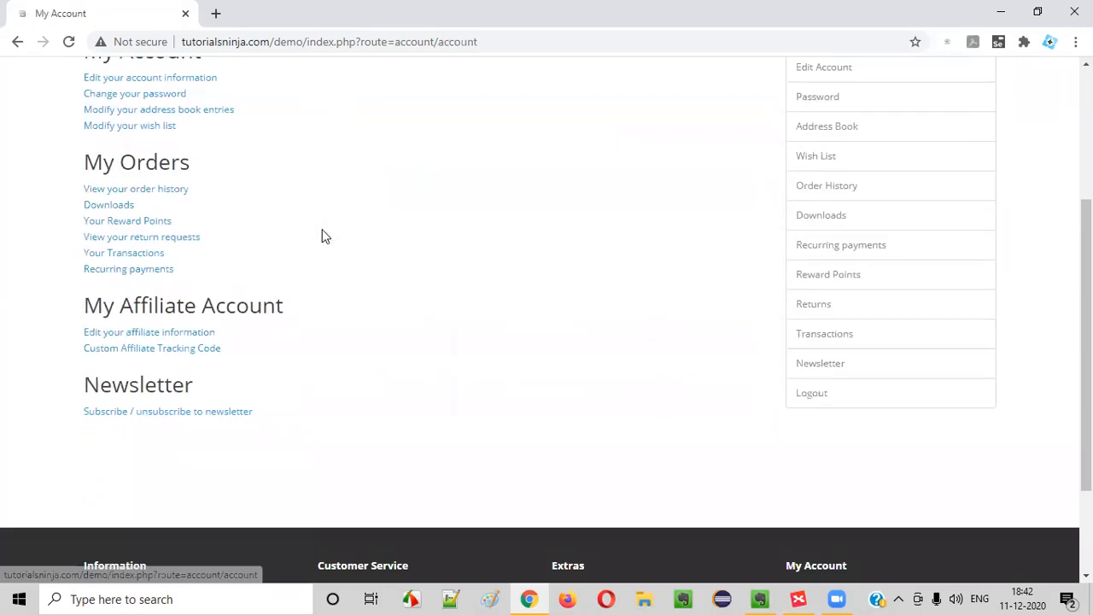
scroll(322, 237, "down", 2)
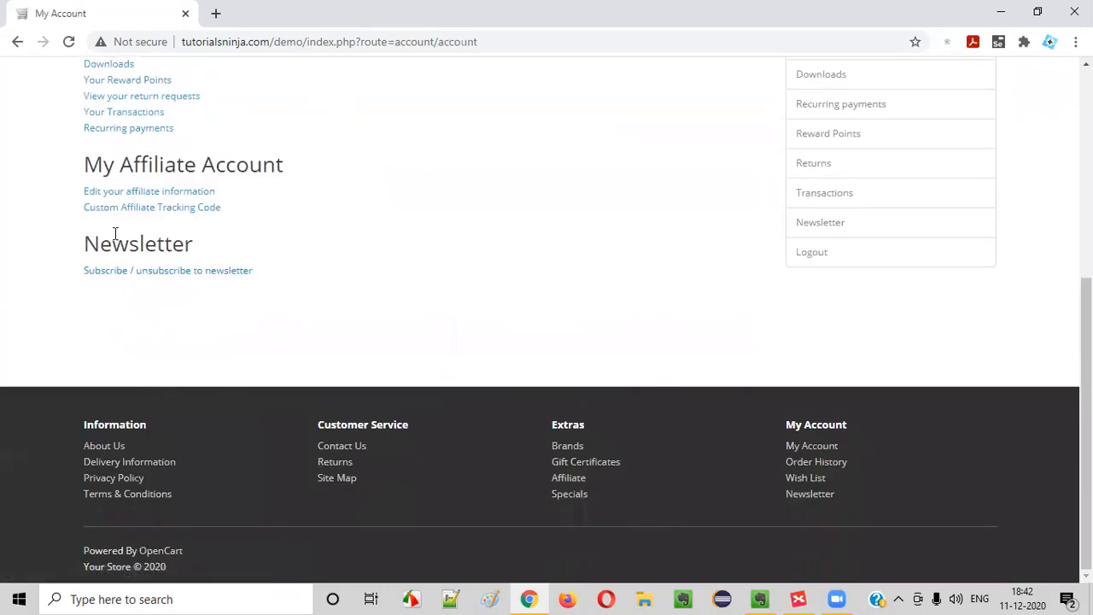
double_click(158, 245)
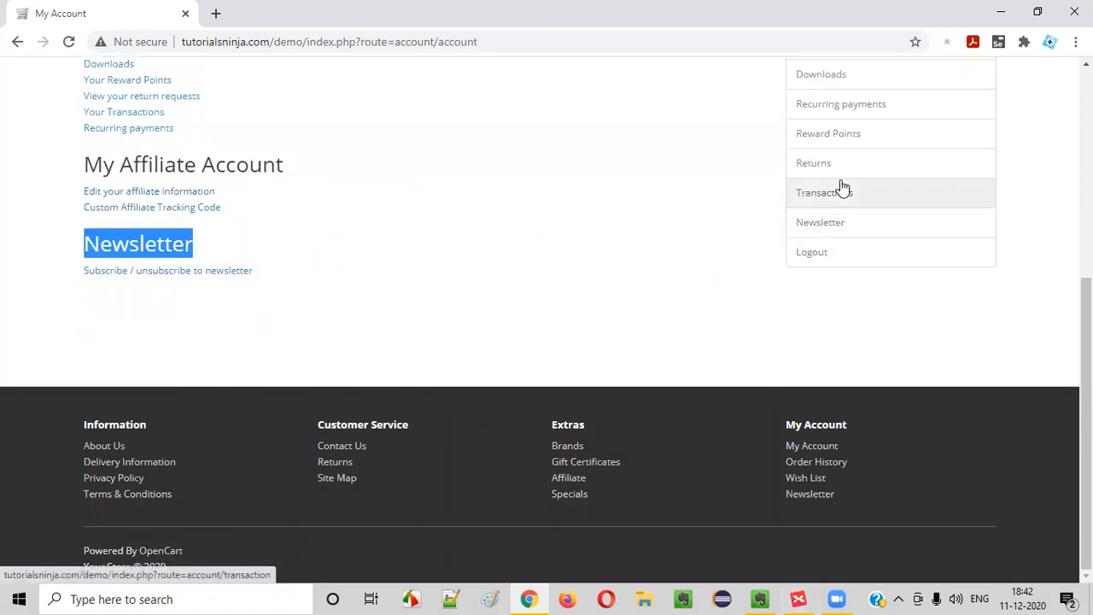
scroll(842, 188, "up", 2)
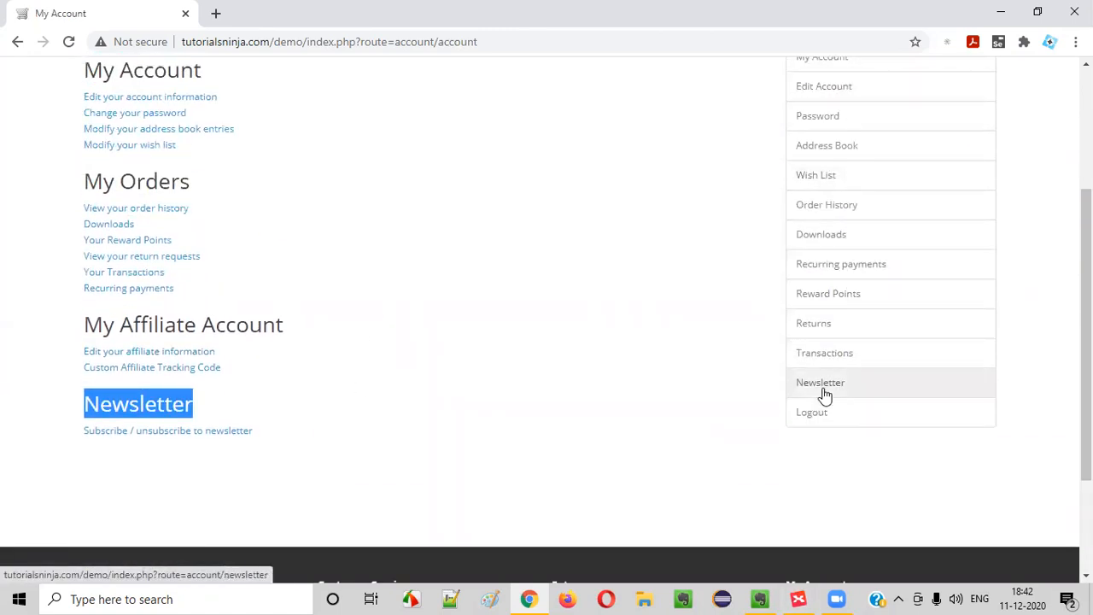
scroll(829, 317, "up", 3)
scroll(828, 237, "down", 1)
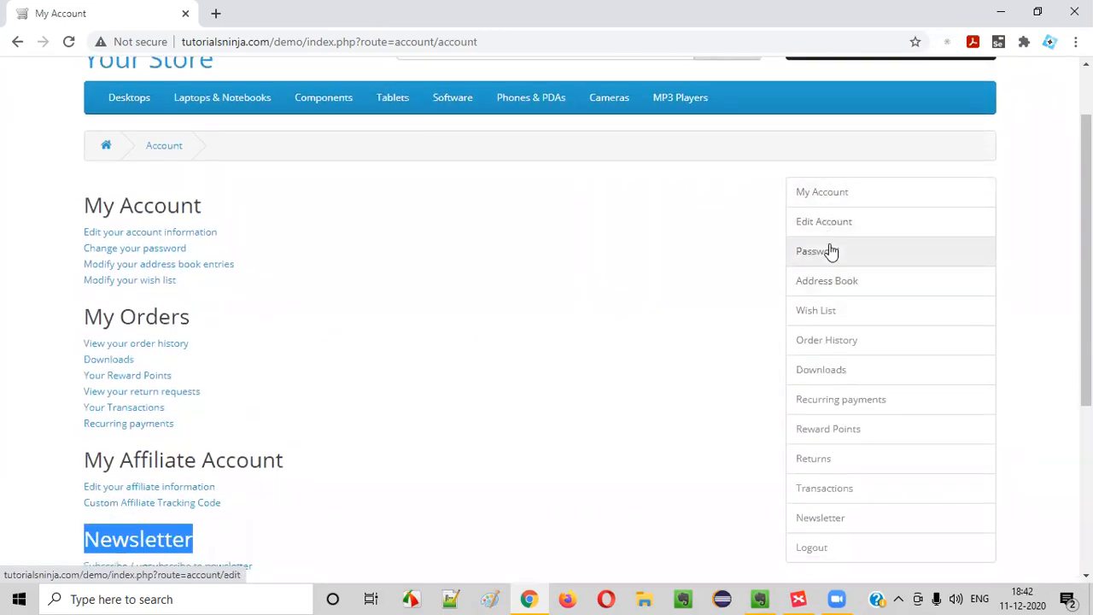
scroll(827, 350, "down", 1)
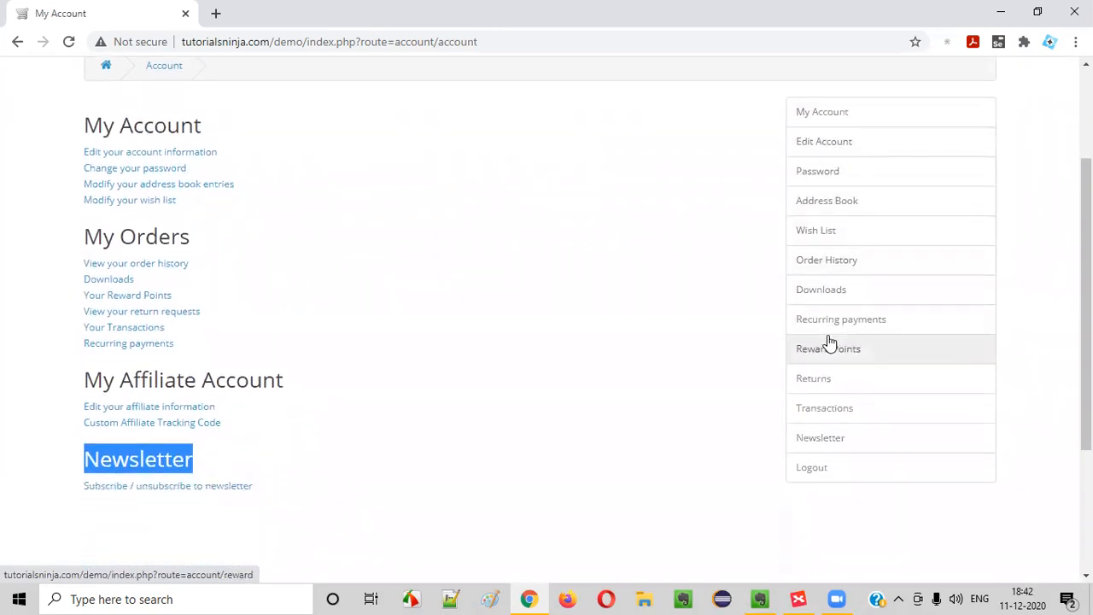
left_click(146, 464)
left_click_drag(89, 458, 215, 464)
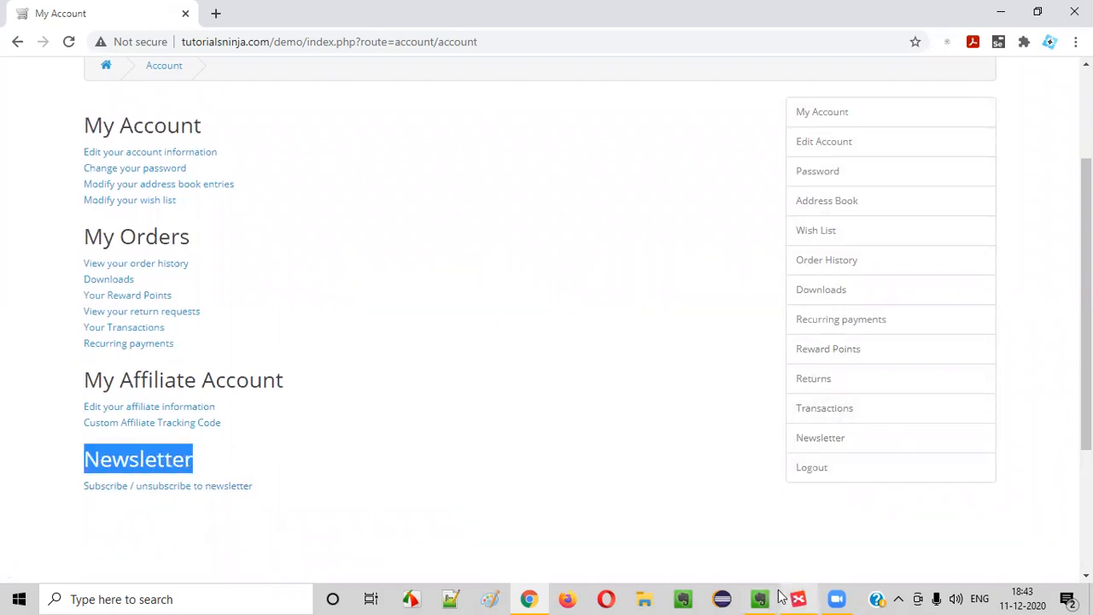
left_click(798, 598)
Add a 'Newsletter' sibling topic below My Affiliate Account
left_click(623, 319)
left_click(623, 271)
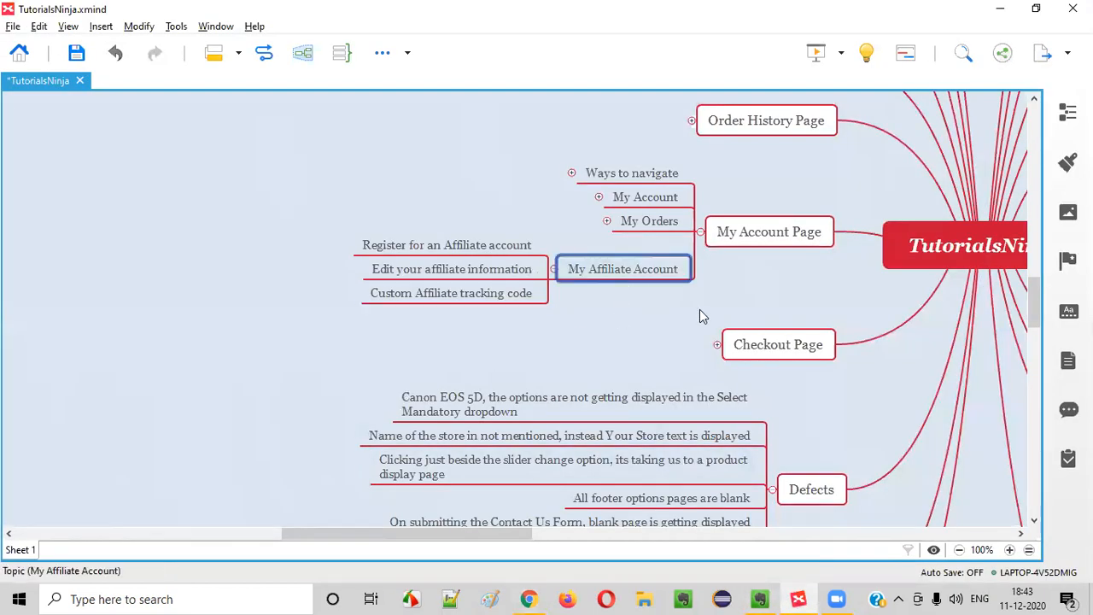
key("Return")
type("Newsletter")
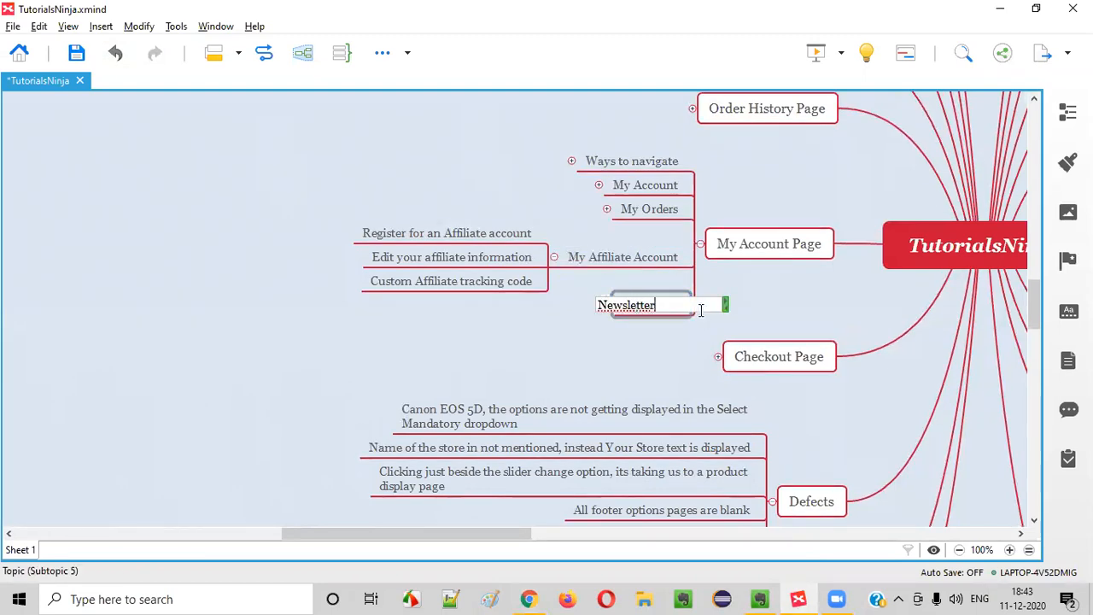
key("Return")
Give Newsletter a child subtopic reading 'Subscribe or unsubscribe to Newsletter'
key("alt+Tab")
left_click(82, 505)
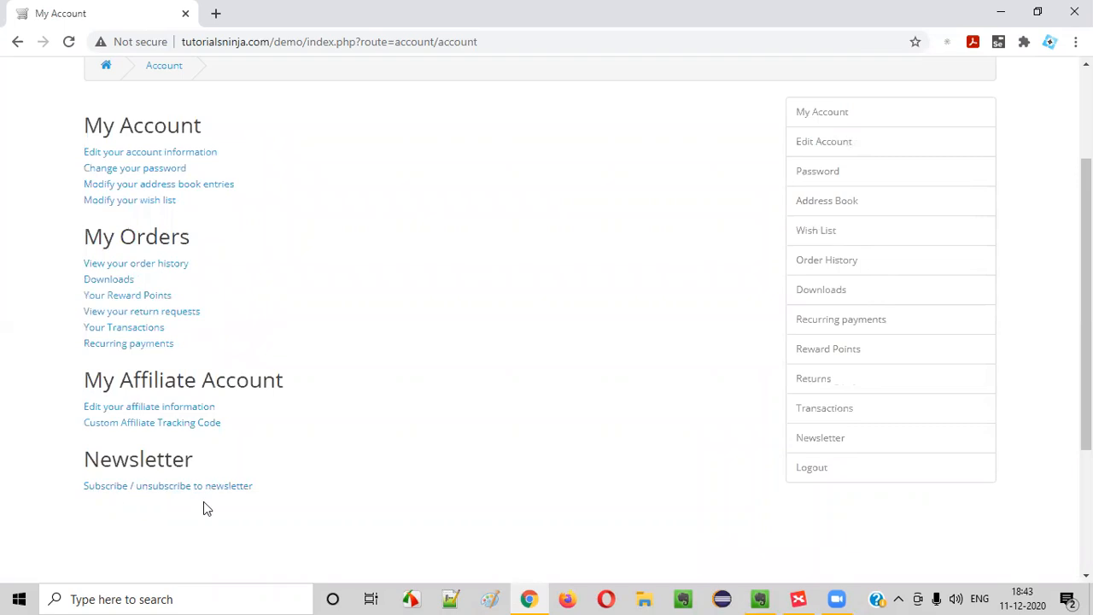
key("alt+Tab")
key("Tab")
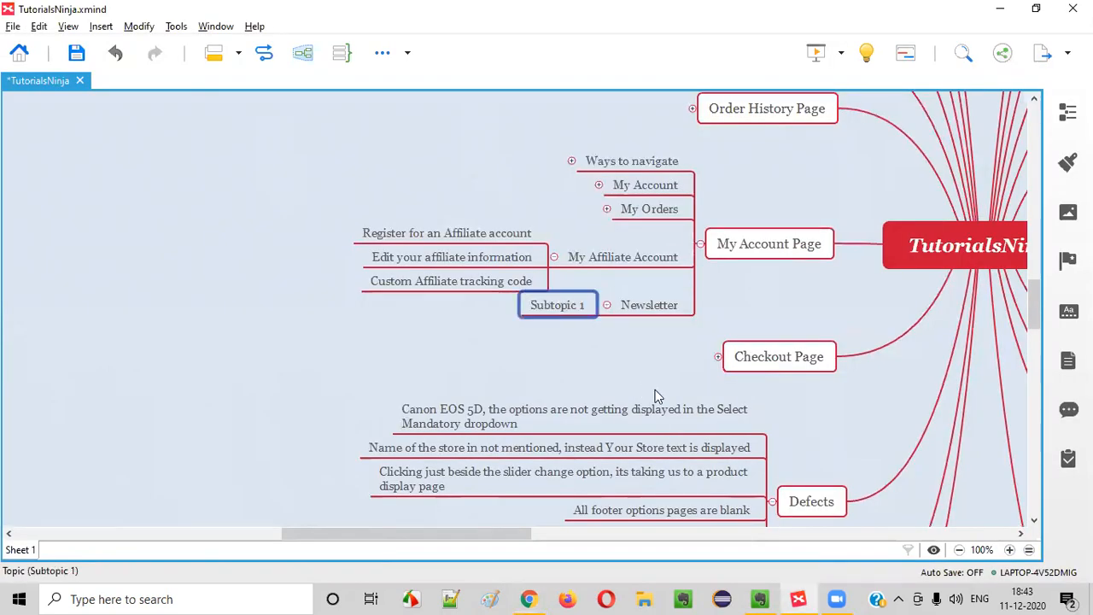
type("Subscribe or unsubscribe to Newsletter")
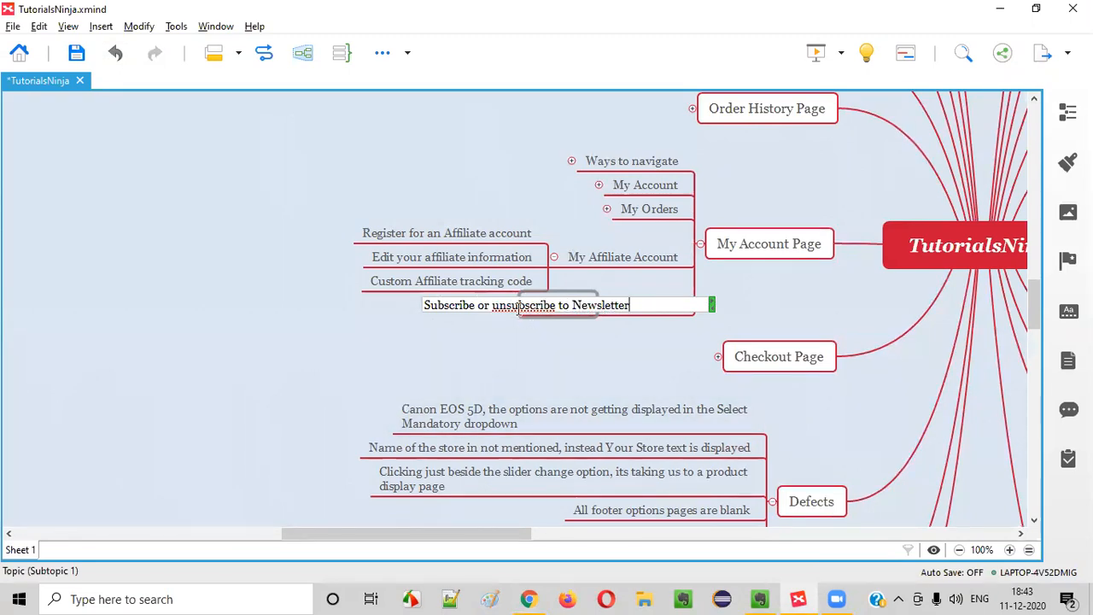
left_click(649, 370)
Set the store's newsletter subscription to No and continue
key("alt+Tab")
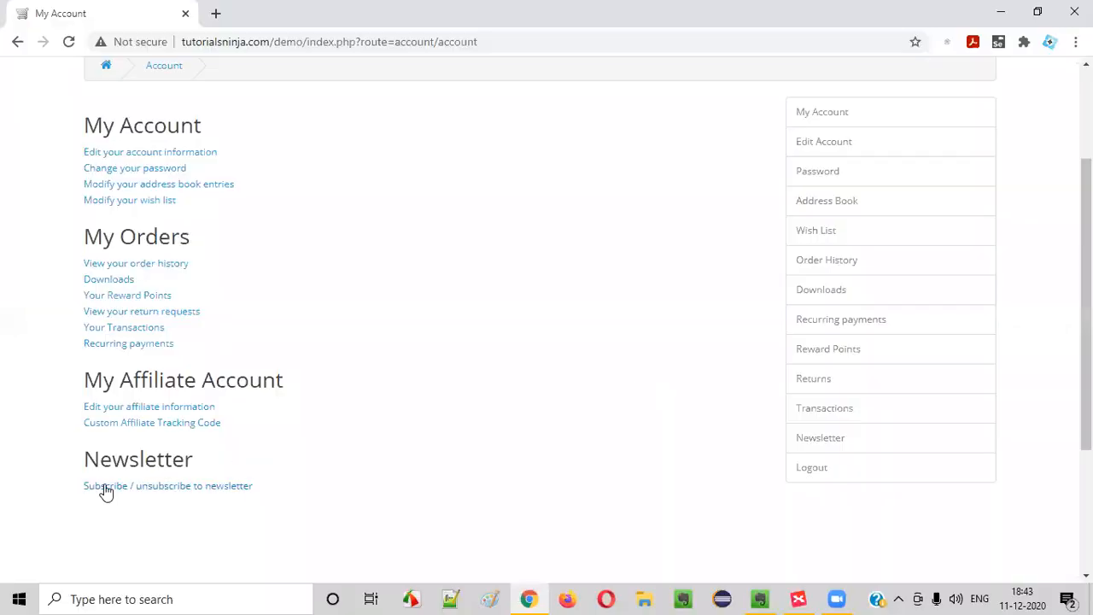
left_click(833, 448)
left_click(94, 369)
scroll(139, 495, "down", 5)
left_click(155, 271)
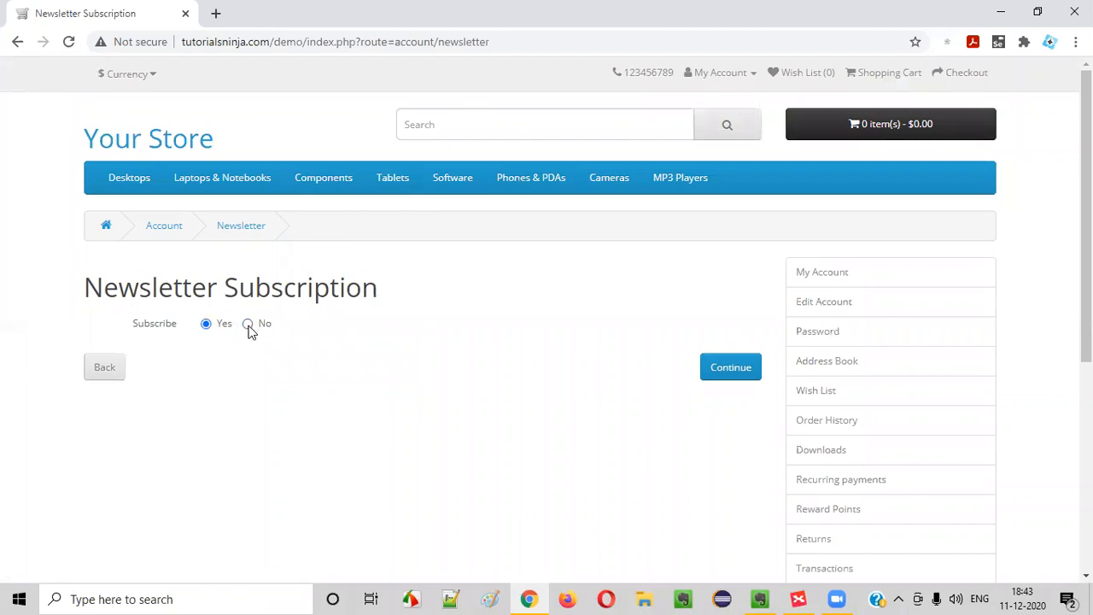
left_click(731, 369)
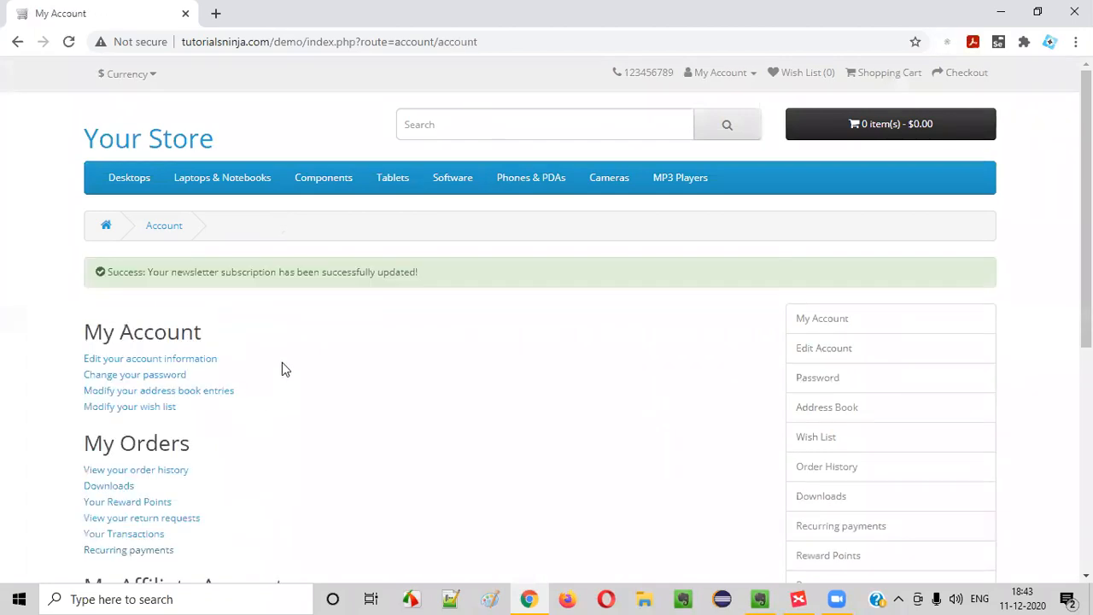
scroll(282, 362, "down", 4)
Switch the newsletter subscription back to Yes and save it
left_click(143, 374)
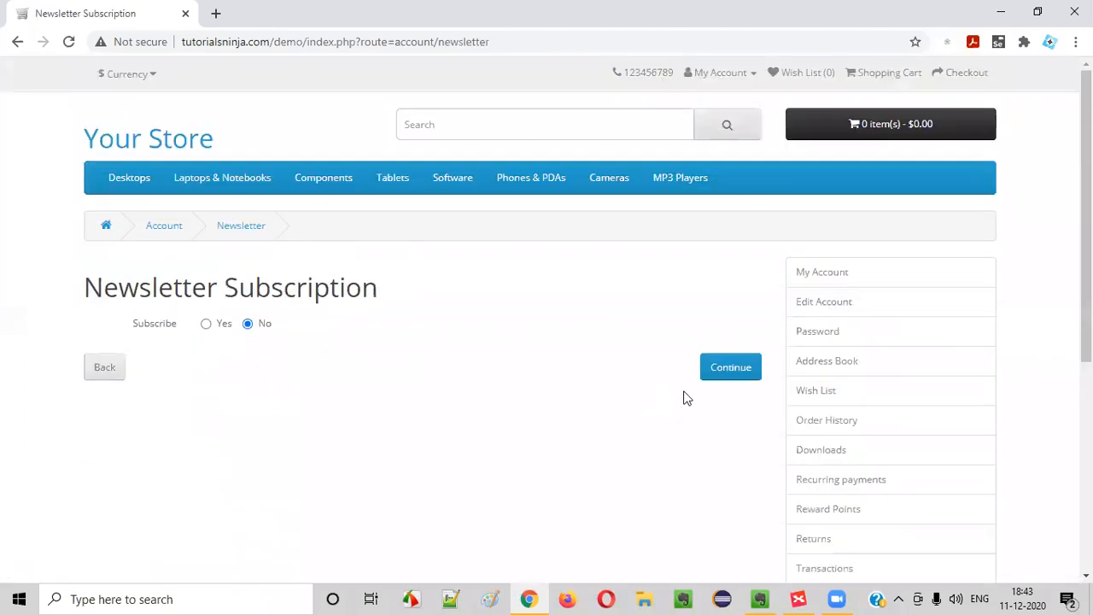
left_click(205, 325)
left_click(736, 76)
left_click(207, 328)
left_click(726, 368)
scroll(301, 317, "down", 3)
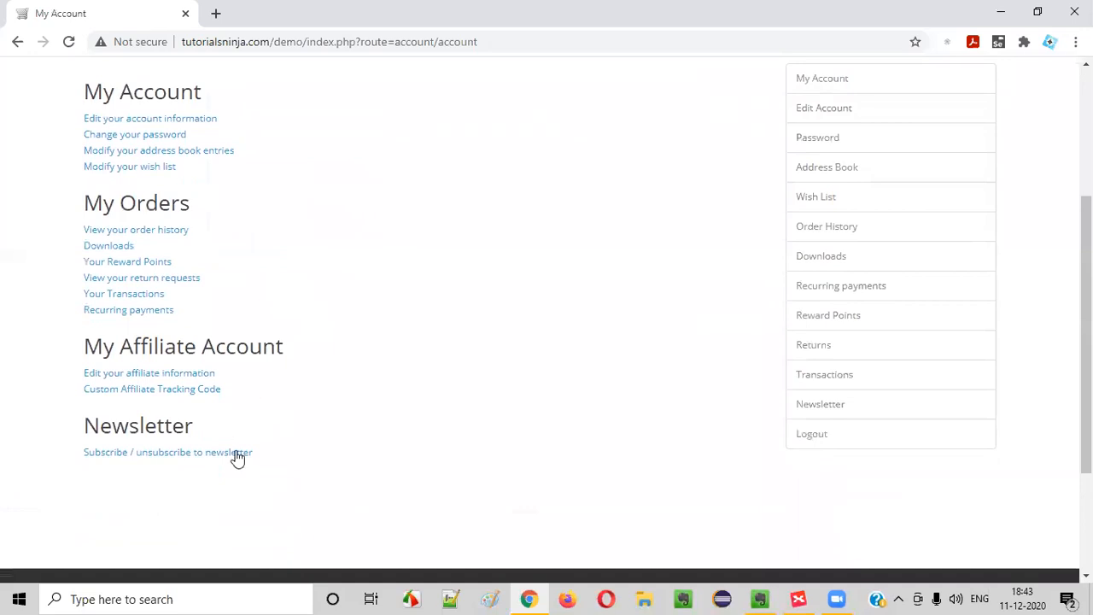
Under the Subscribe topic add 'other way', with child 'Newletter in Right side options'
key("alt+Tab")
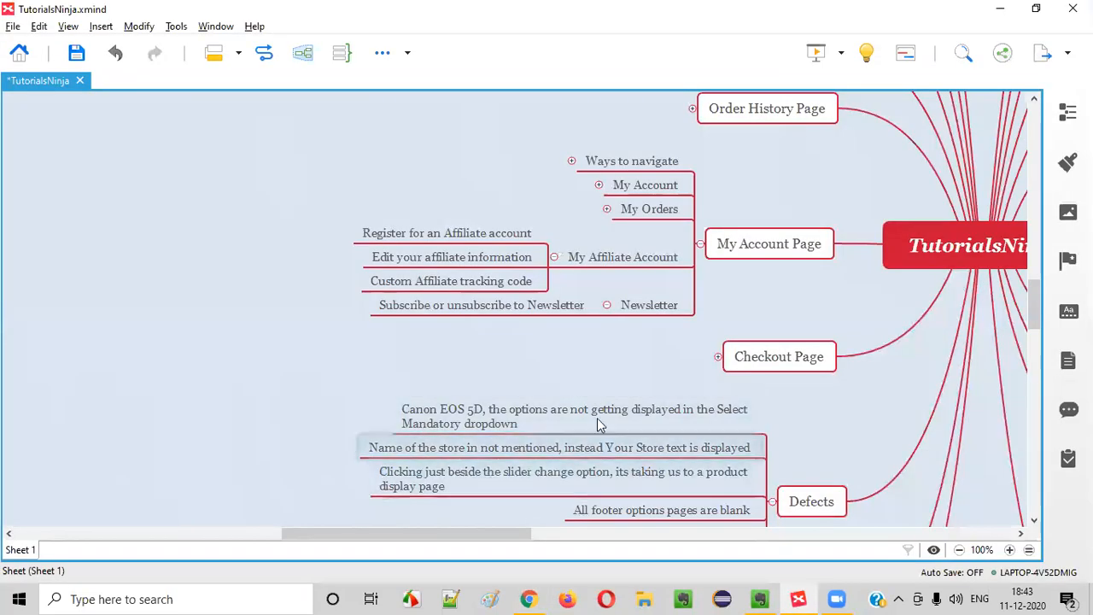
left_click(487, 305)
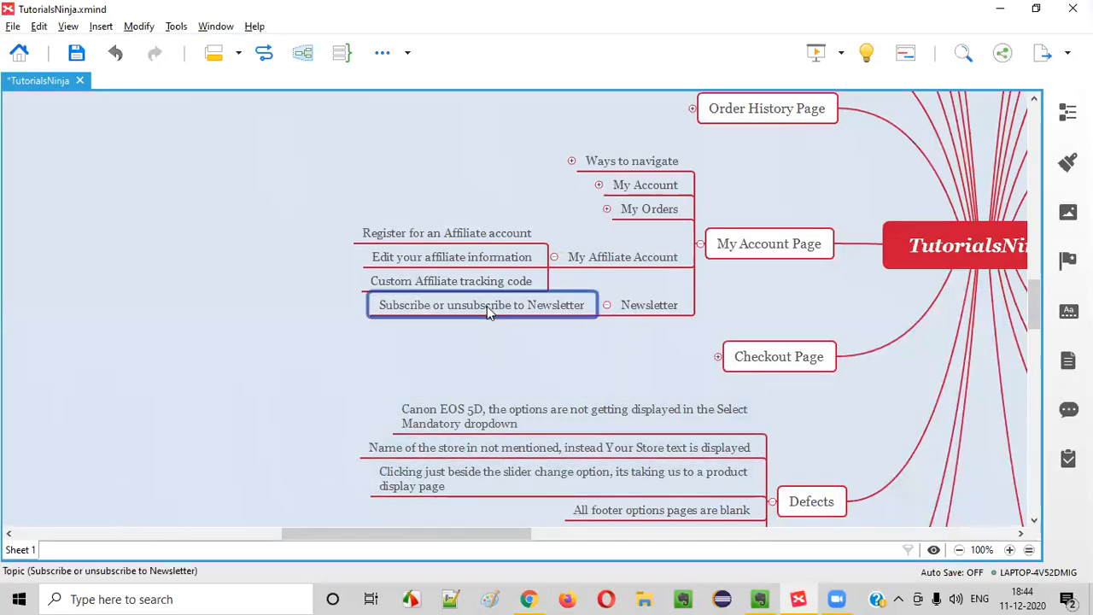
key("Tab")
type("other way")
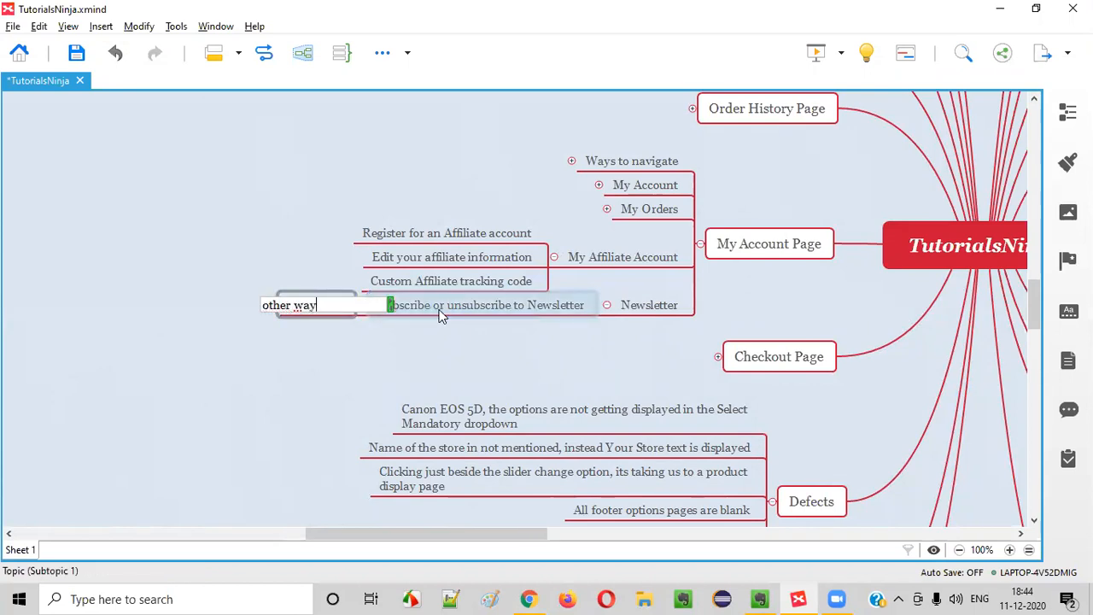
key("Return")
key("Tab")
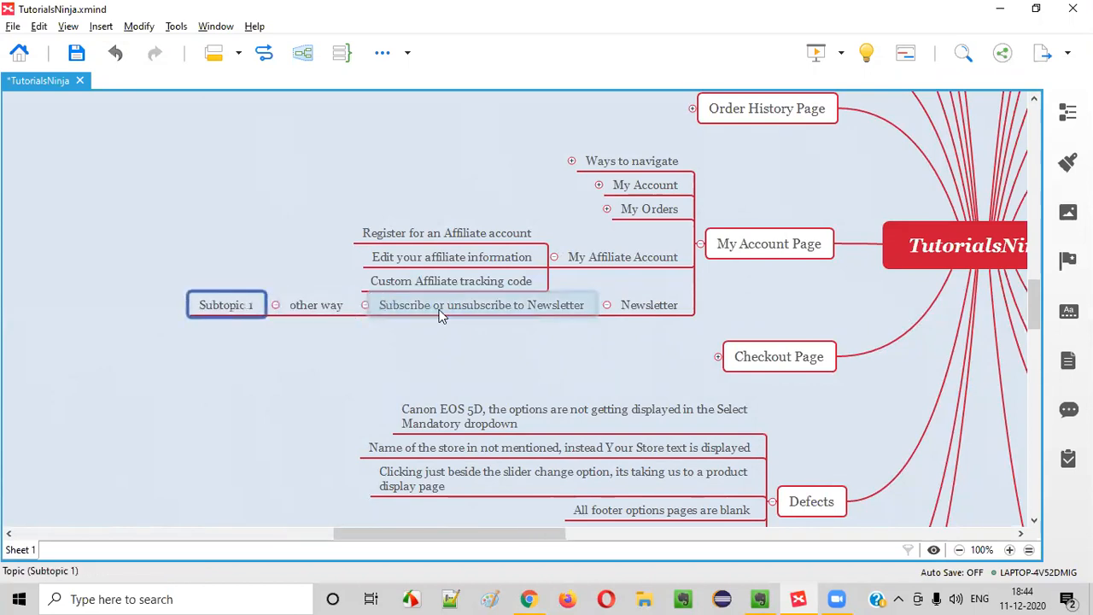
double_click(220, 305)
type("Newletter in Right side options")
key("Return")
key("alt+Tab")
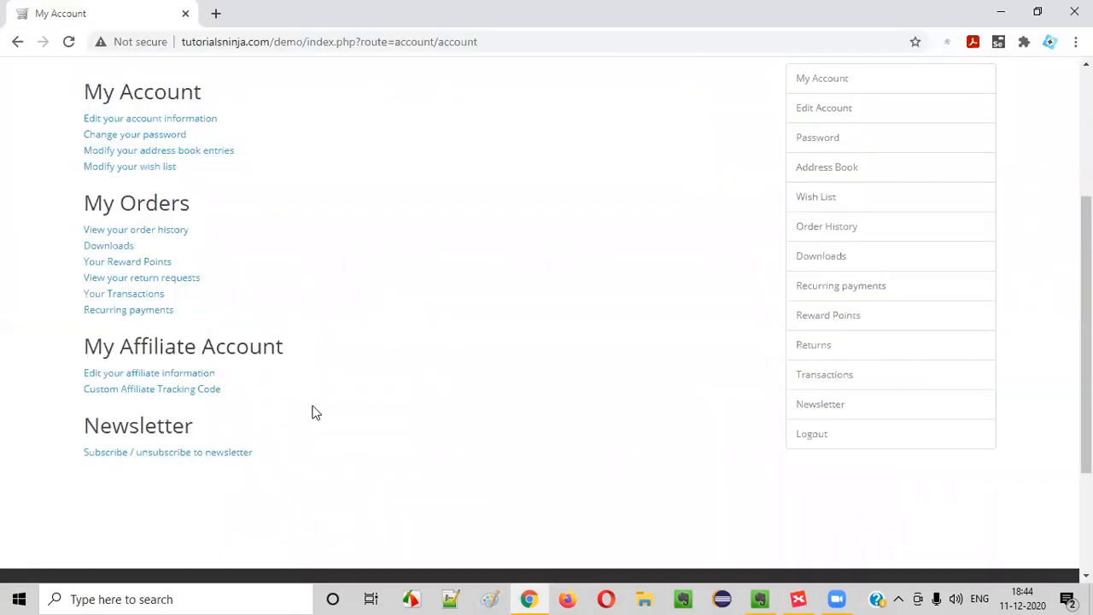
Scroll through the store's My Account page to review it
scroll(311, 414, "up", 3)
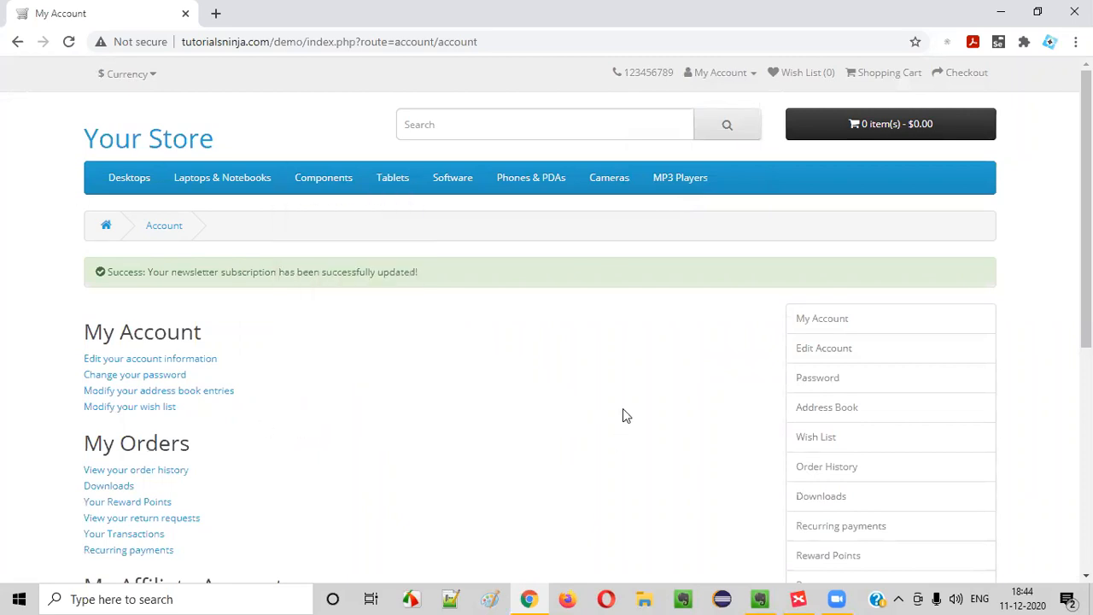
scroll(598, 385, "down", 5)
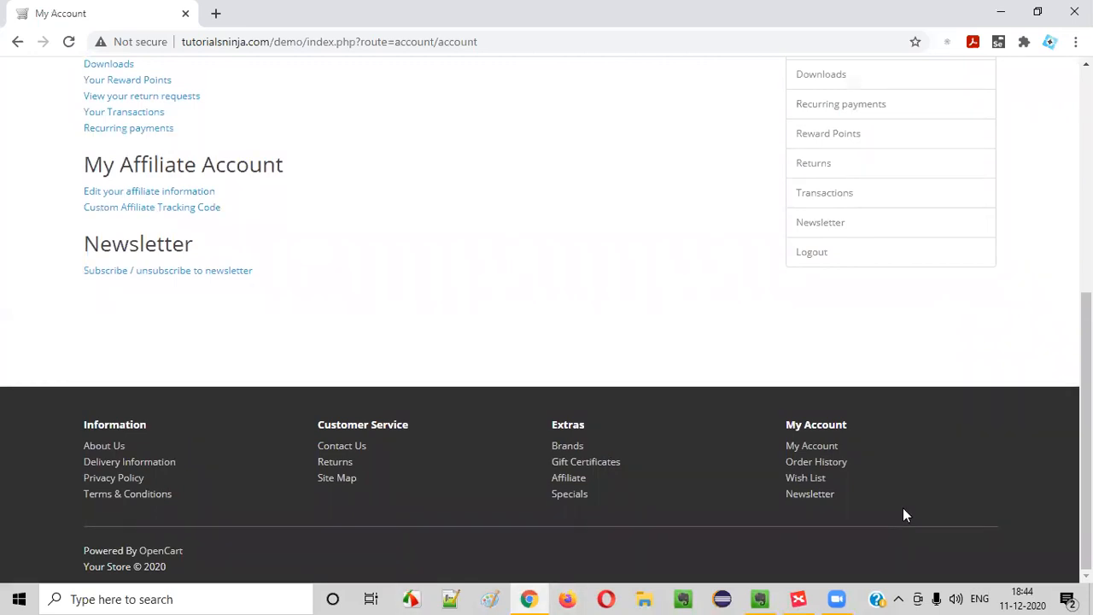
scroll(871, 487, "up", 5)
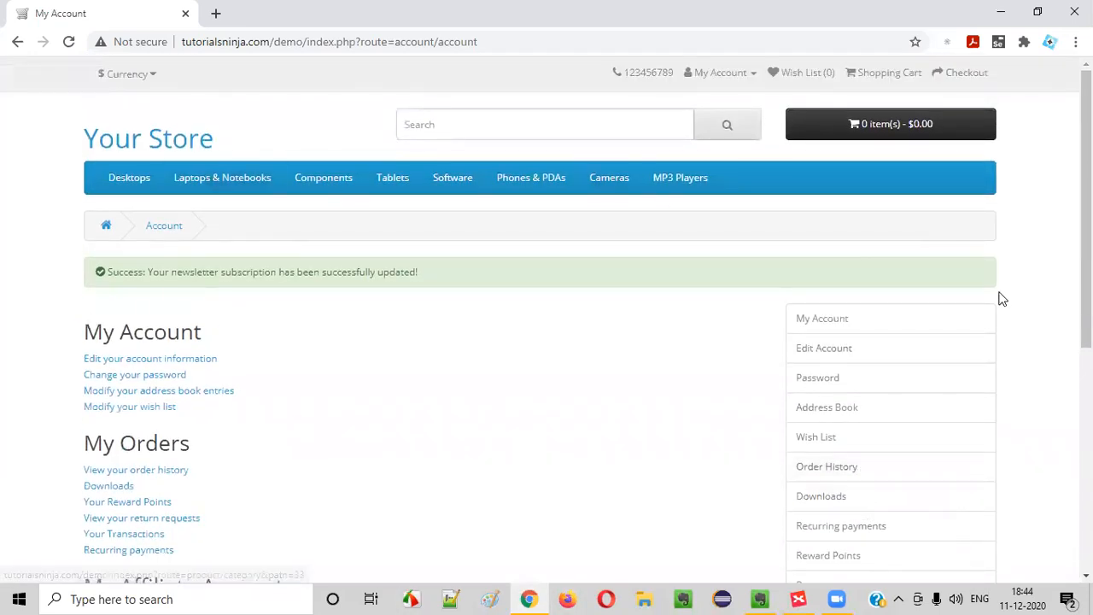
scroll(1000, 298, "down", 4)
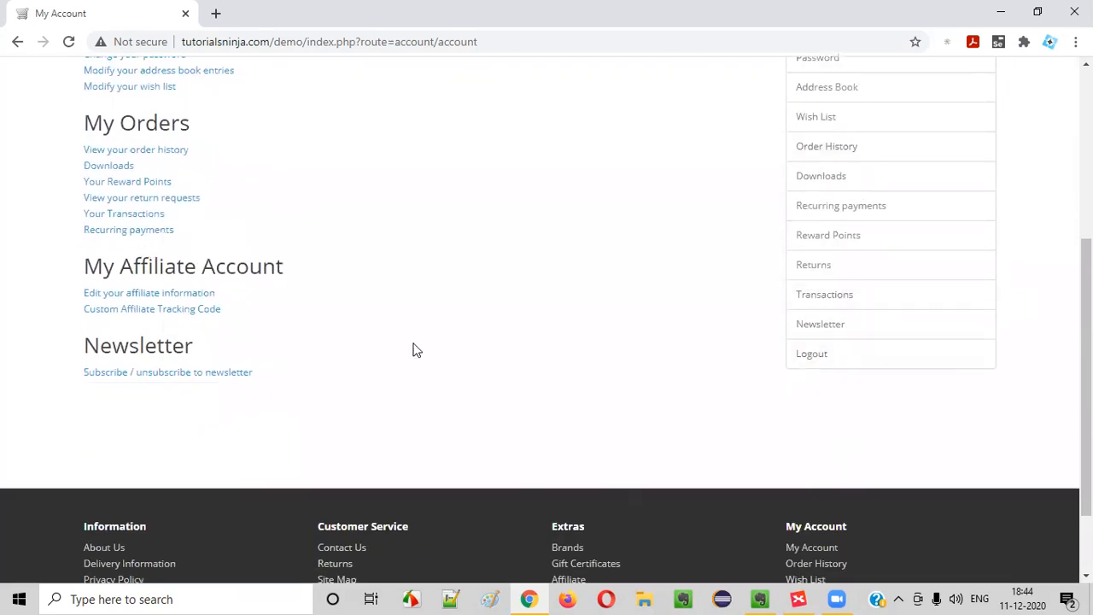
scroll(471, 315, "up", 4)
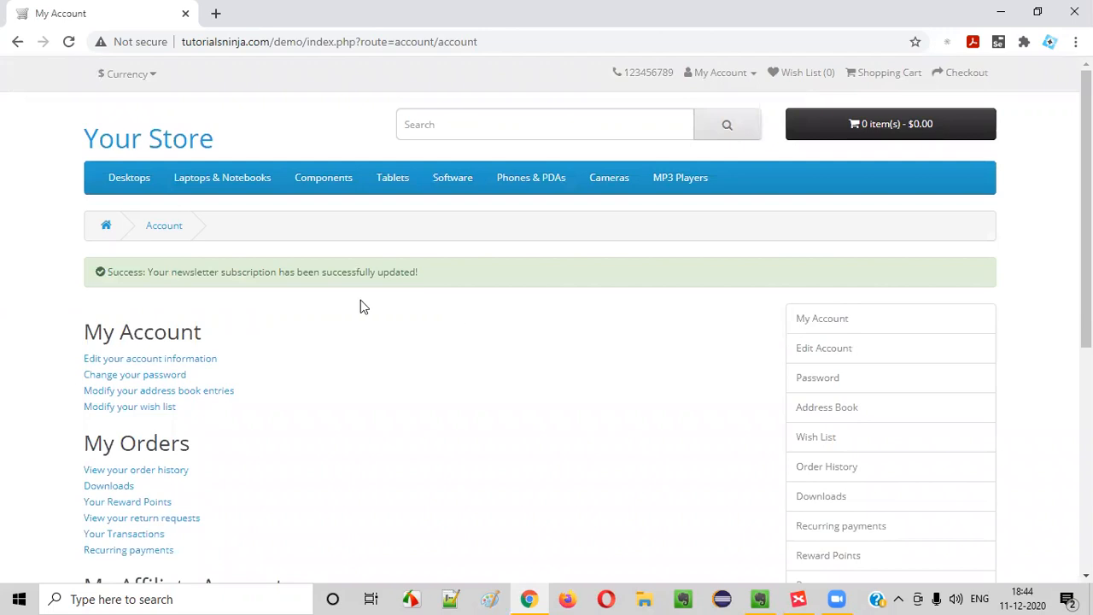
scroll(664, 384, "down", 5)
scroll(665, 384, "up", 2)
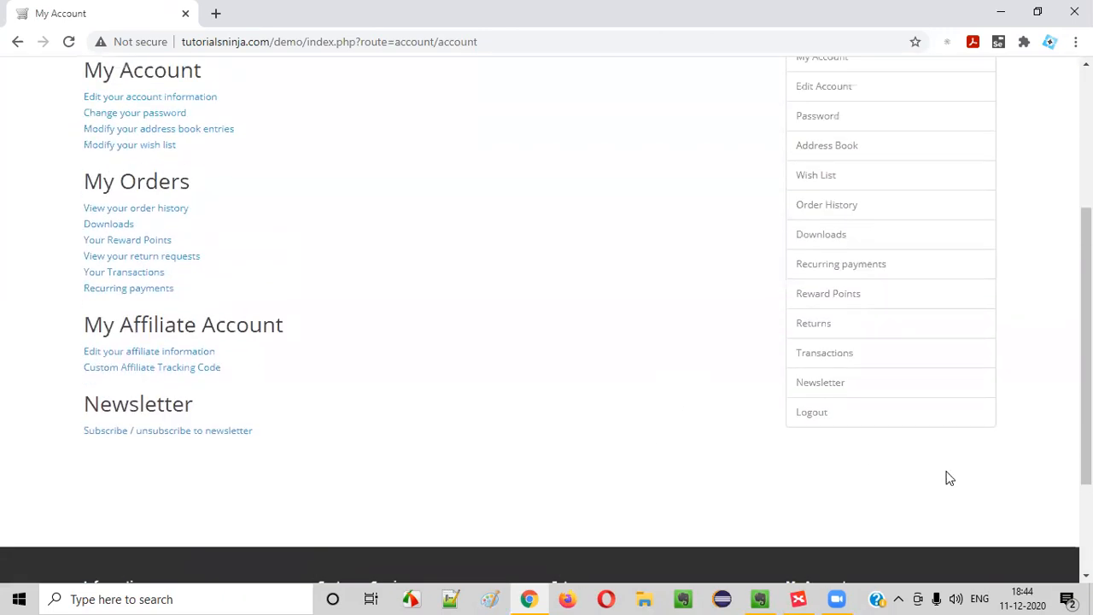
In XMind, expand Logout to reveal its My Account and Right side Options subtopics
left_click(798, 598)
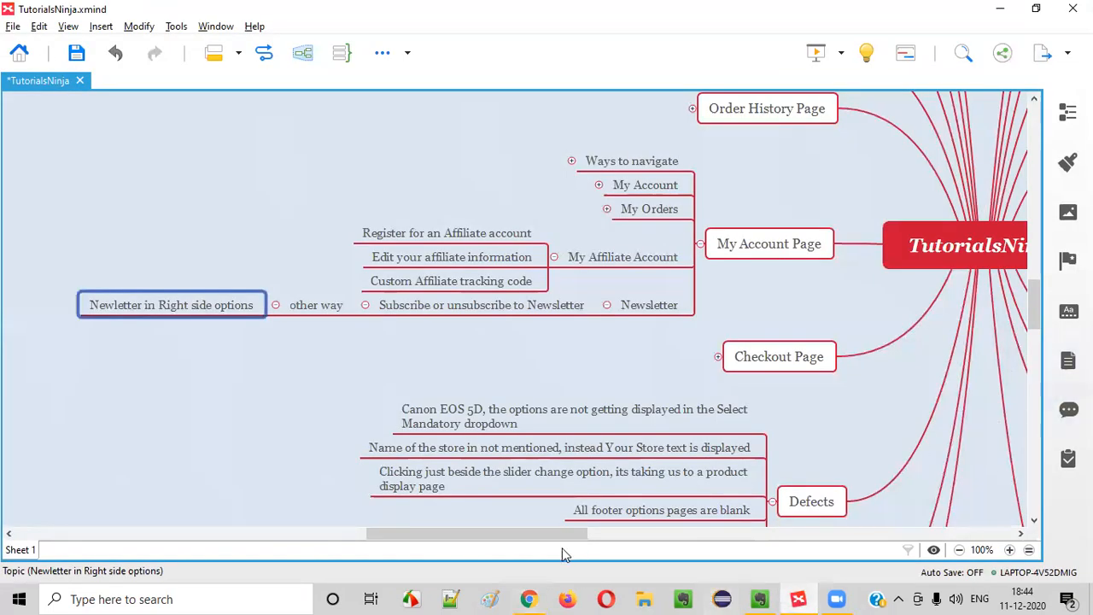
left_click_drag(564, 535, 707, 535)
scroll(707, 403, "down", 5)
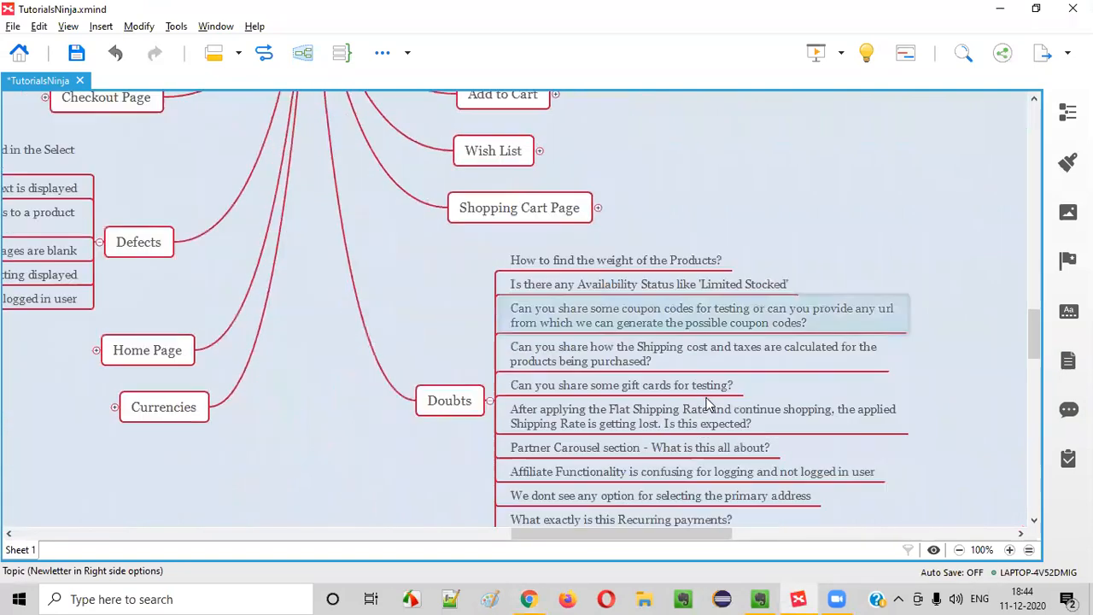
scroll(707, 404, "up", 6)
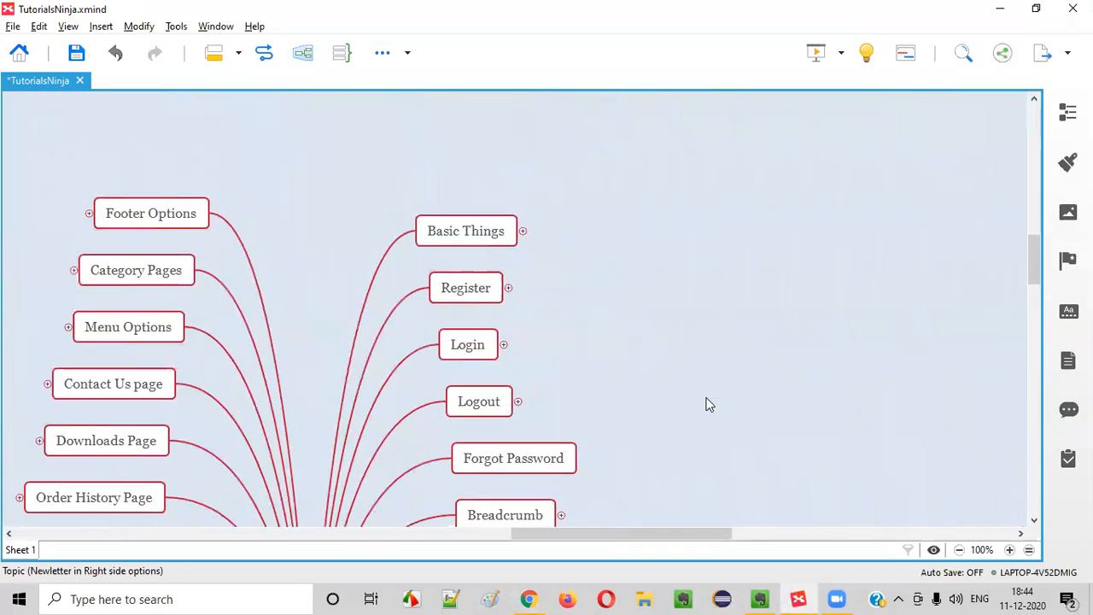
left_click(481, 401)
left_click(518, 402)
left_click(596, 412)
left_click(591, 389)
left_click(595, 421)
Glance at the store's account page again, then return to the mind map
left_click(529, 599)
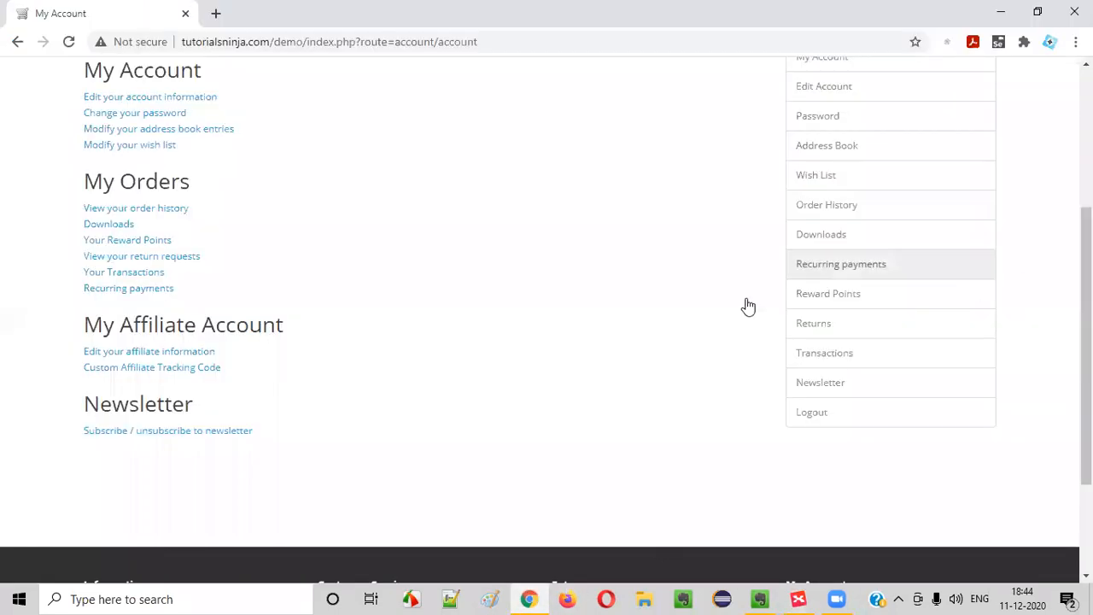
scroll(705, 543, "down", 3)
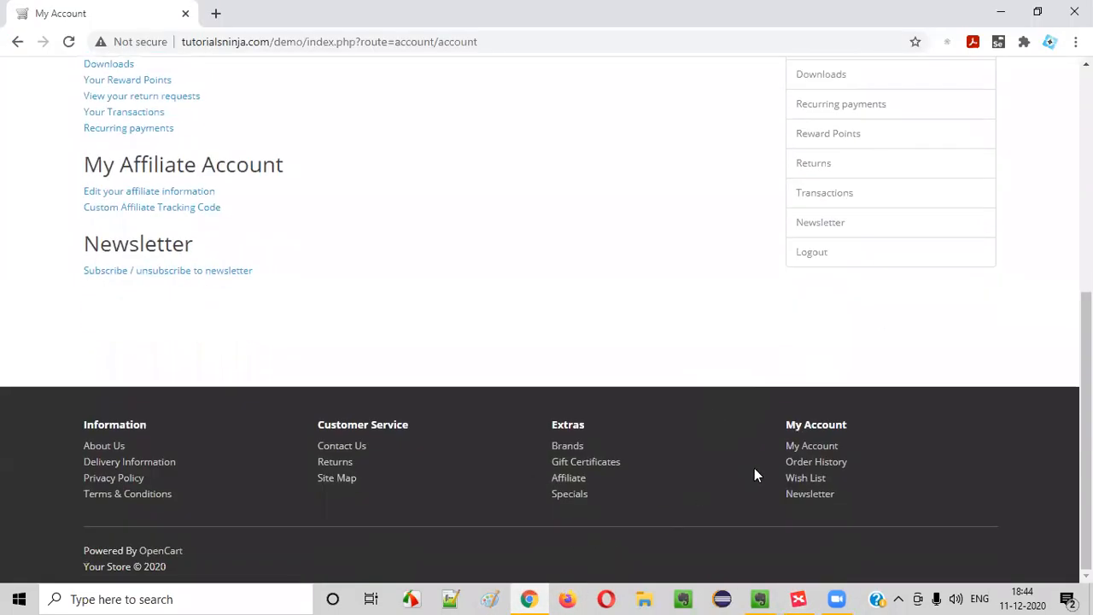
scroll(667, 407, "up", 5)
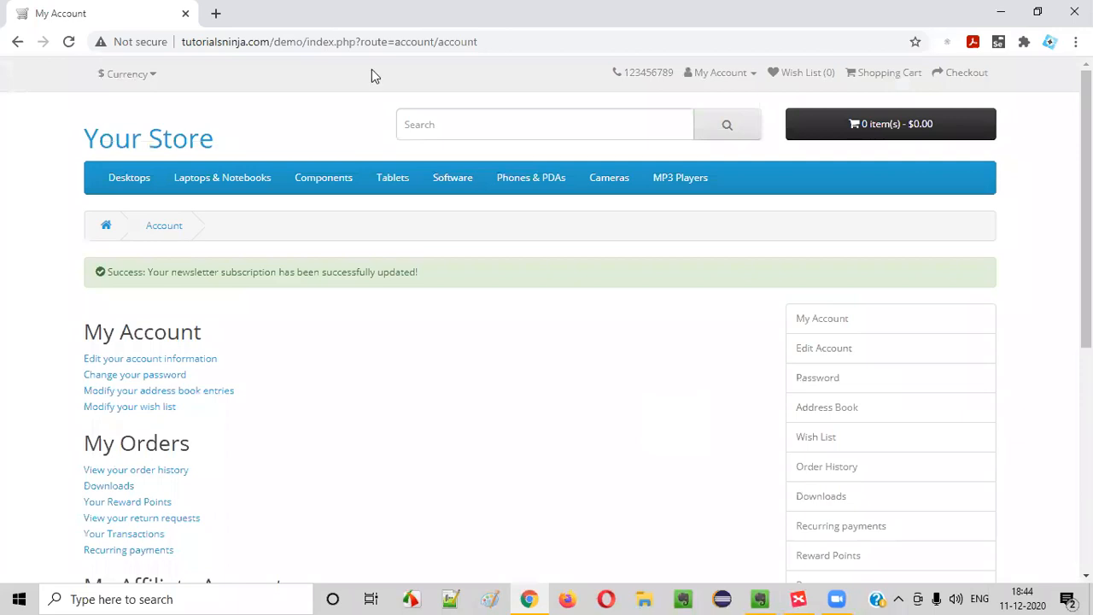
left_click(798, 599)
left_click(544, 257)
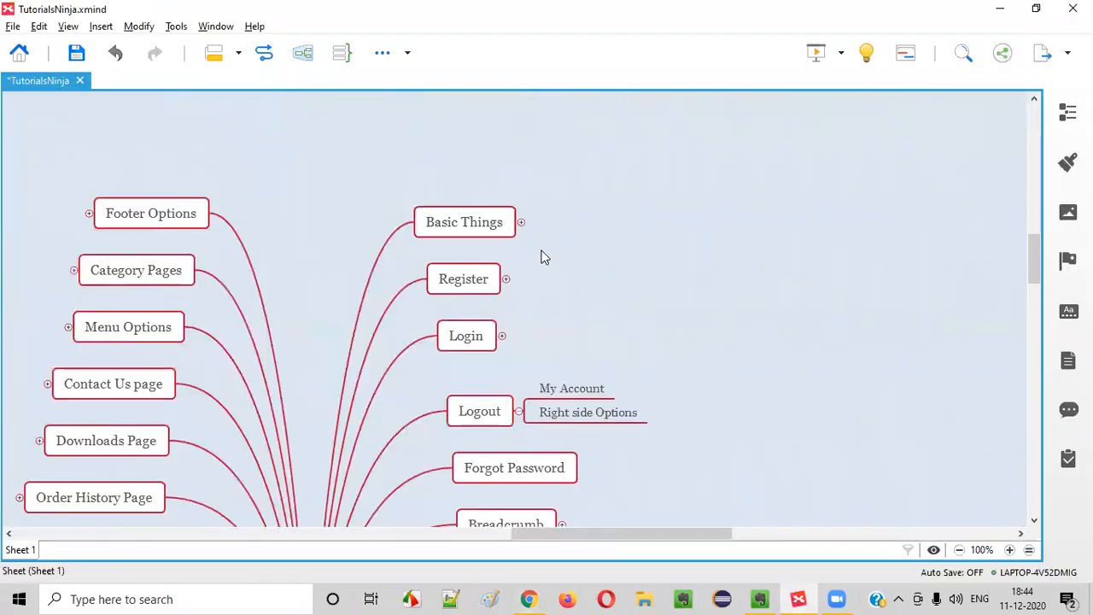
Fold the Logout branch and use Collapse All on the map
scroll(495, 308, "down", 3)
left_click(518, 219)
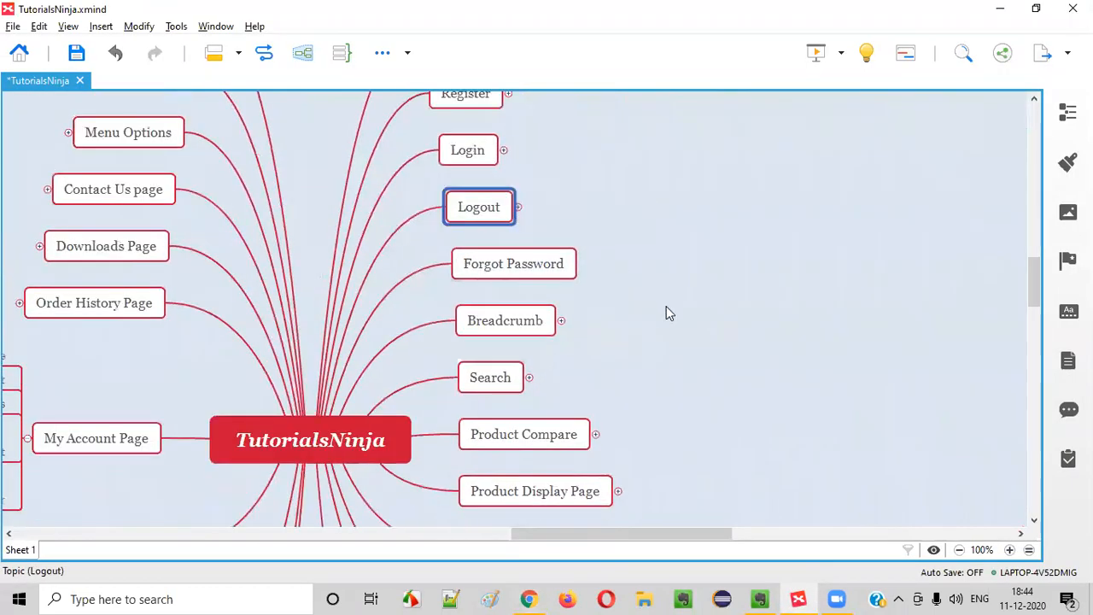
scroll(227, 321, "down", 3)
right_click(739, 229)
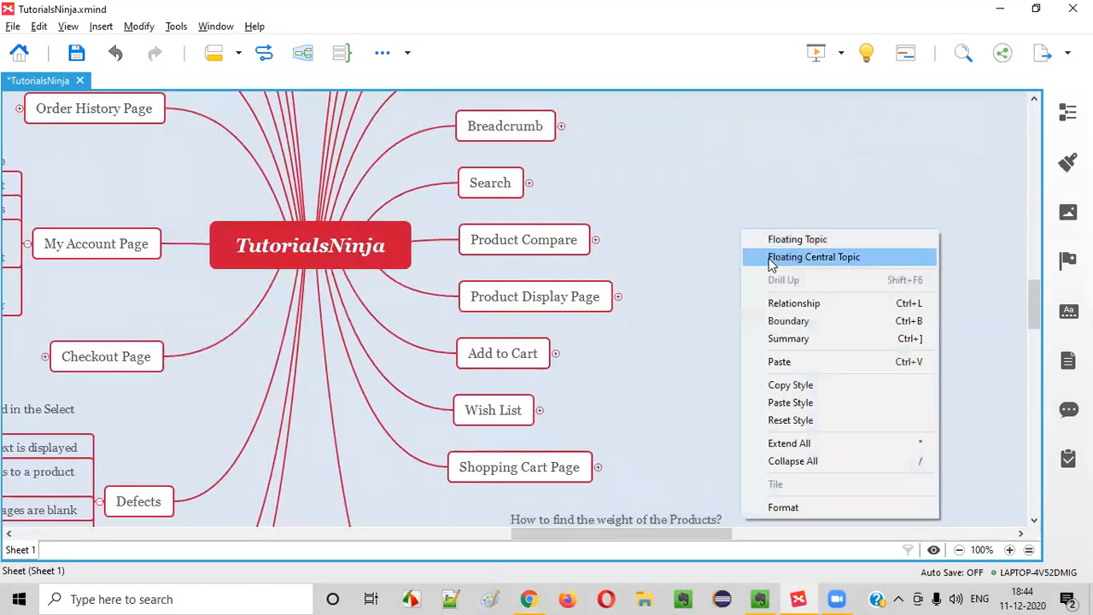
left_click(722, 188)
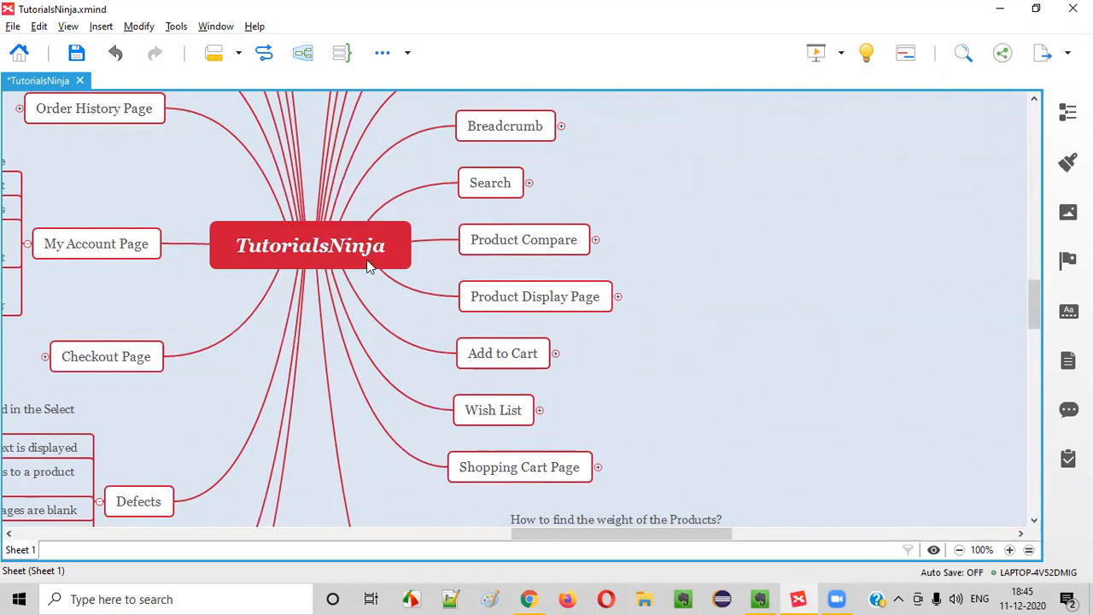
scroll(758, 401, "down", 3)
right_click(715, 198)
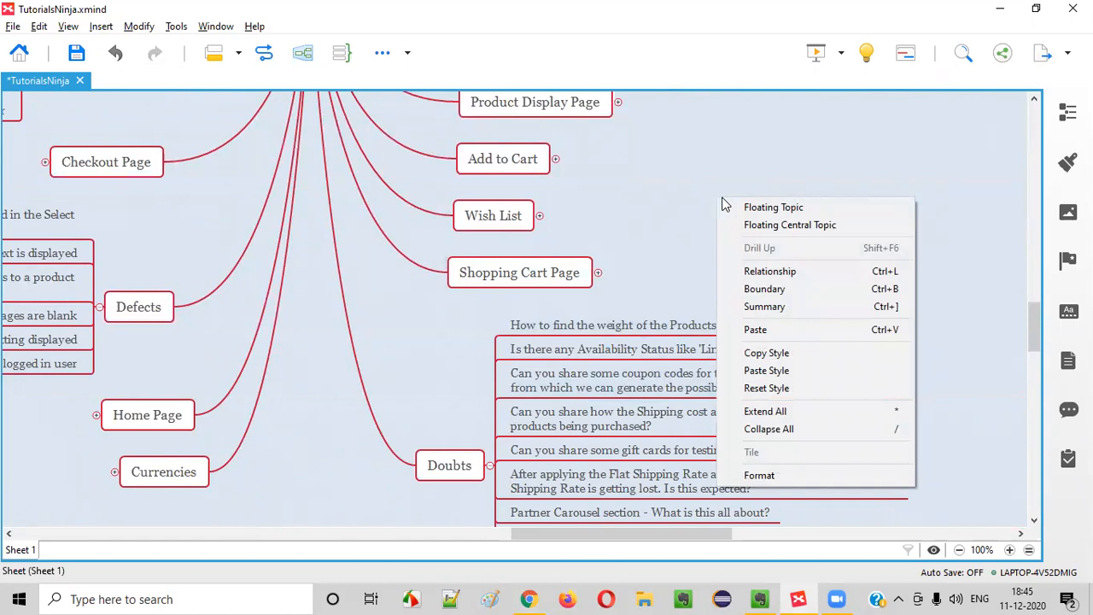
left_click(774, 429)
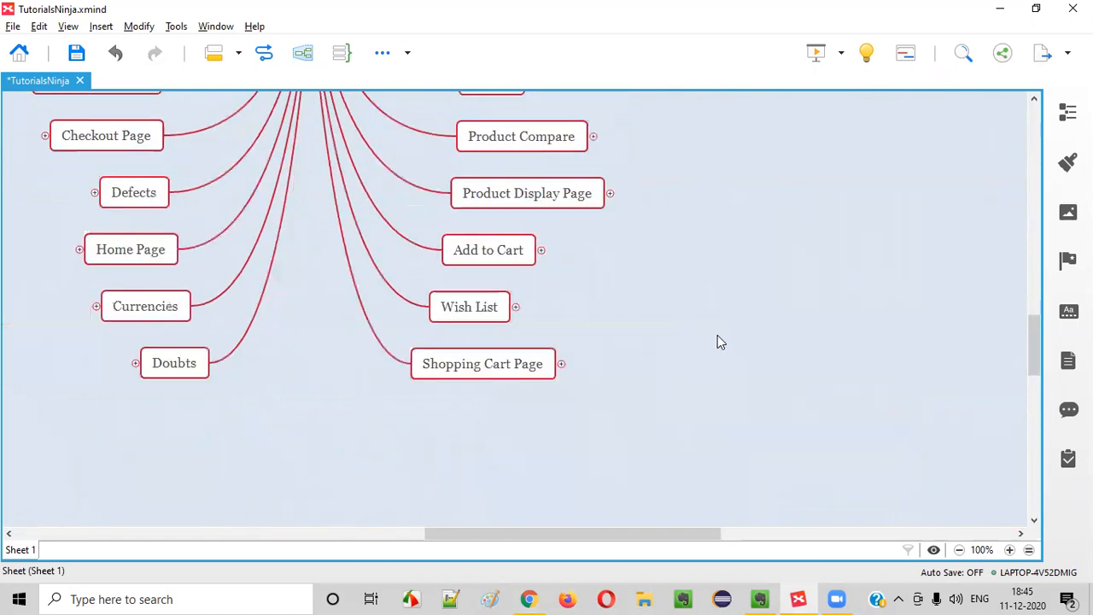
Select the TutorialsNinja central topic and save TutorialsNinja.xmind
scroll(508, 324, "up", 8)
scroll(489, 329, "down", 4)
left_click(337, 436)
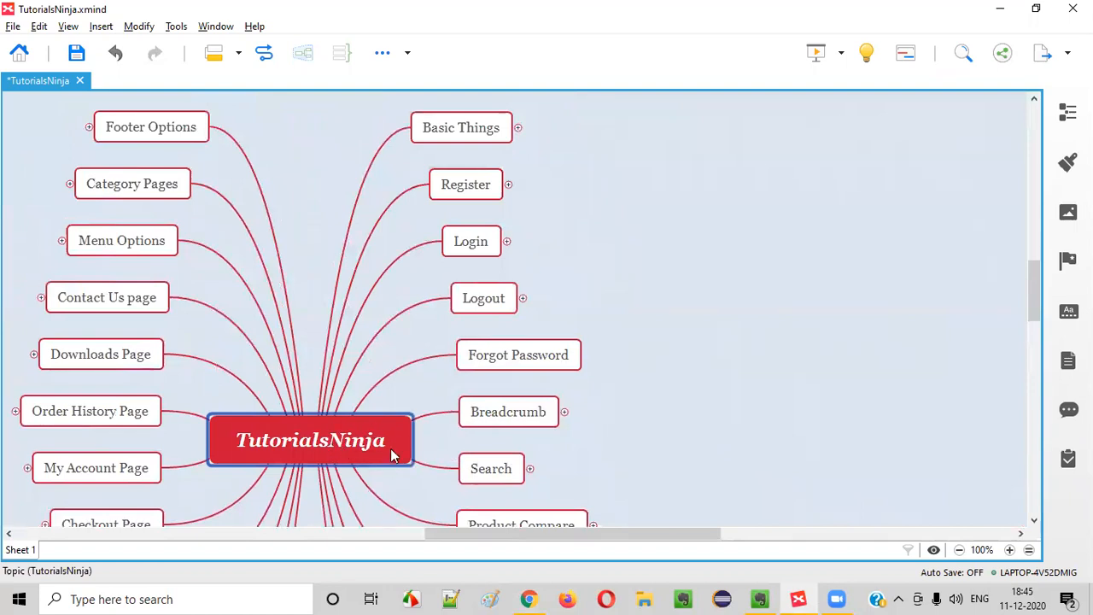
left_click(78, 54)
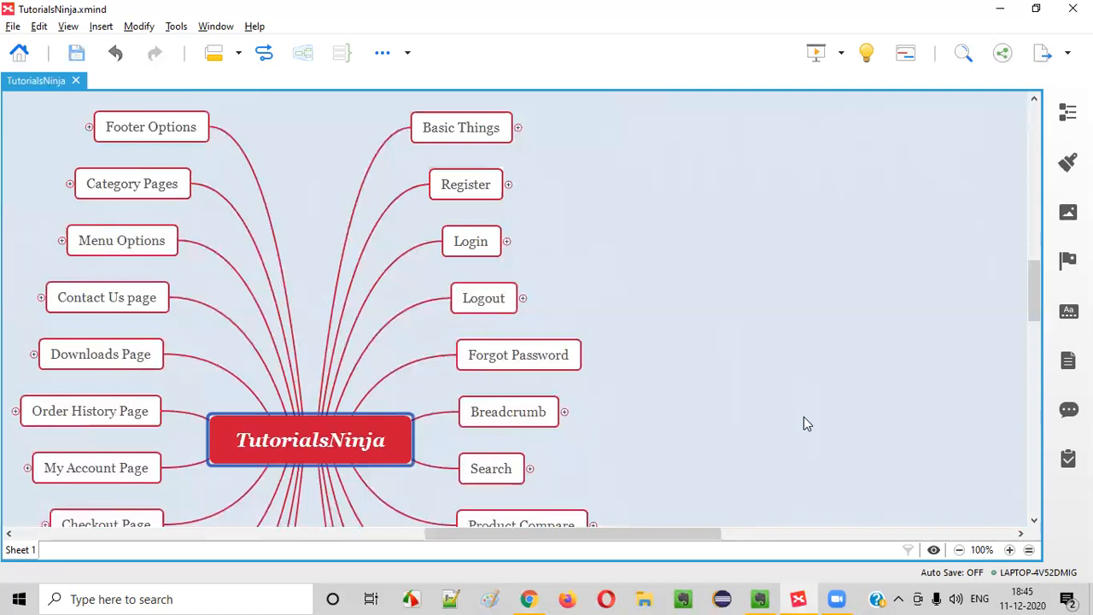
scroll(663, 413, "down", 6)
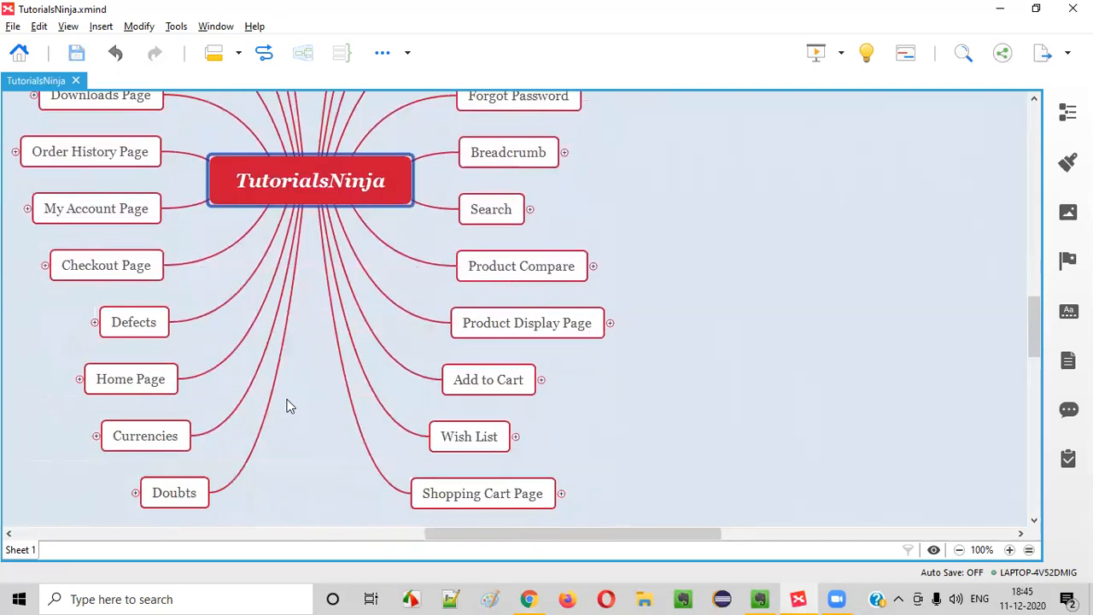
Scroll through the store's My Account page showing the newsletter success message
left_click(528, 598)
scroll(813, 381, "down", 10)
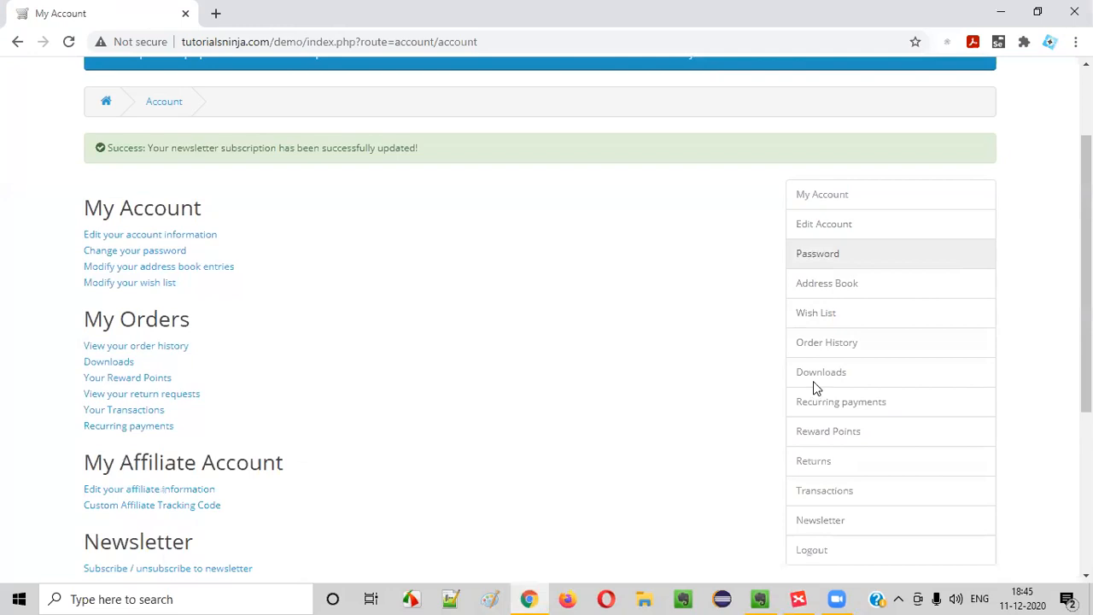
scroll(666, 388, "up", 10)
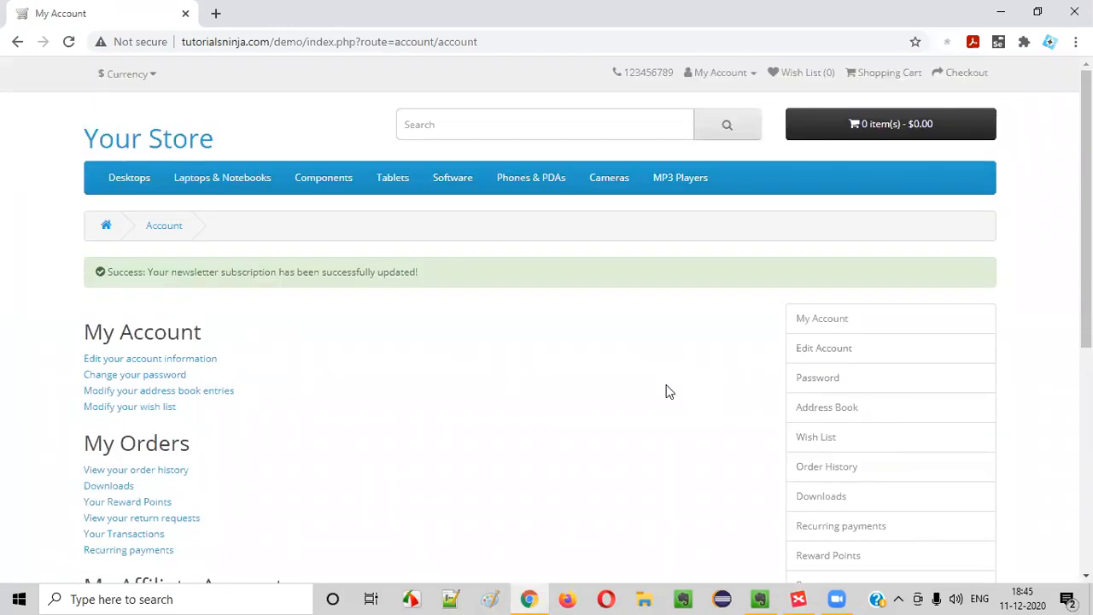
scroll(971, 234, "down", 10)
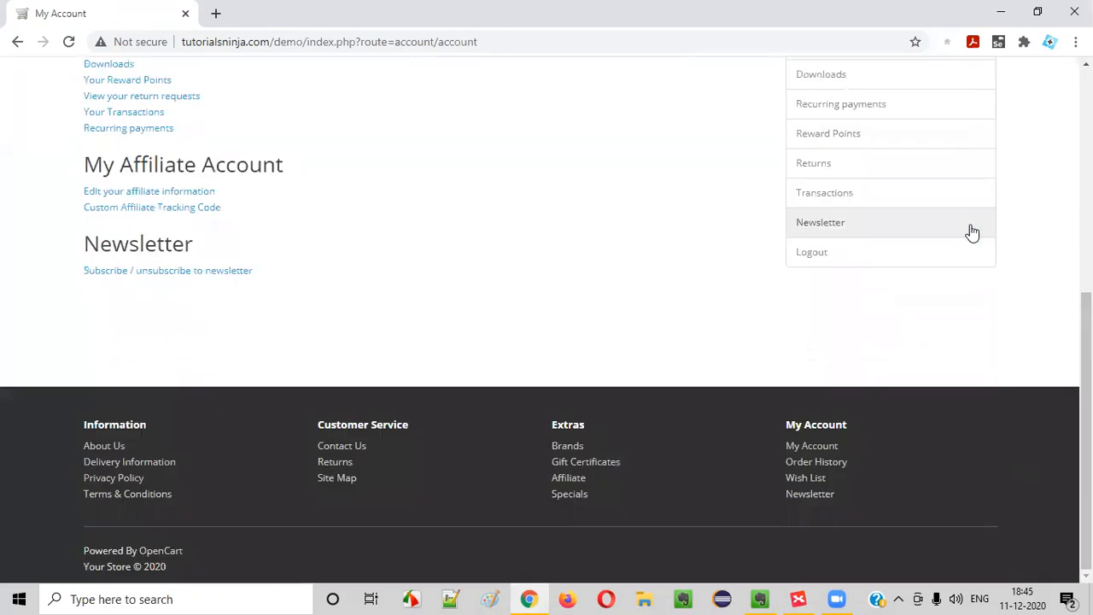
scroll(966, 229, "up", 10)
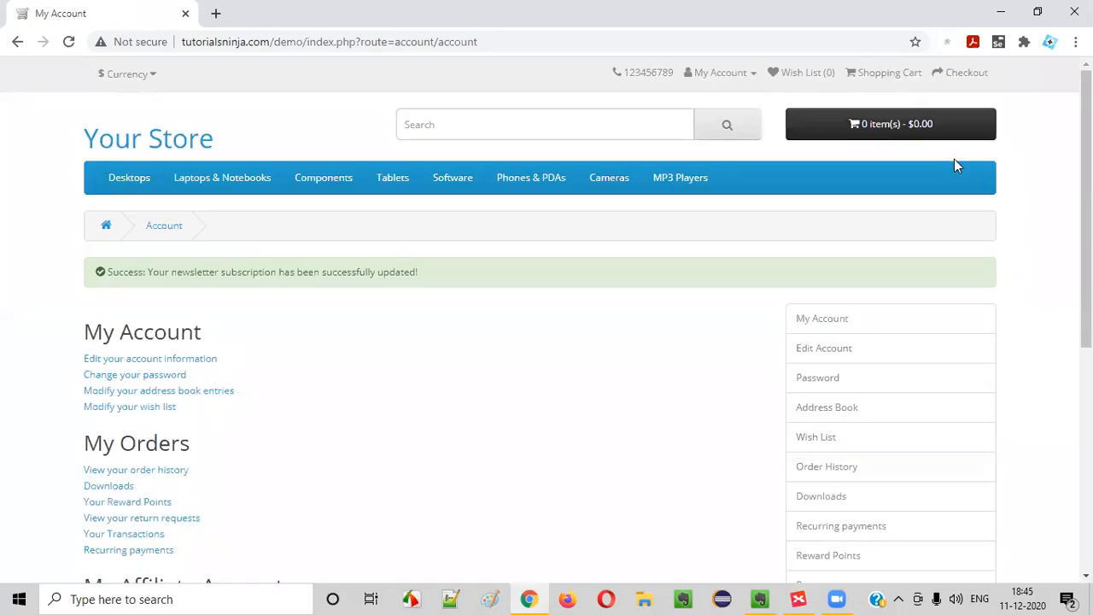
left_click(756, 591)
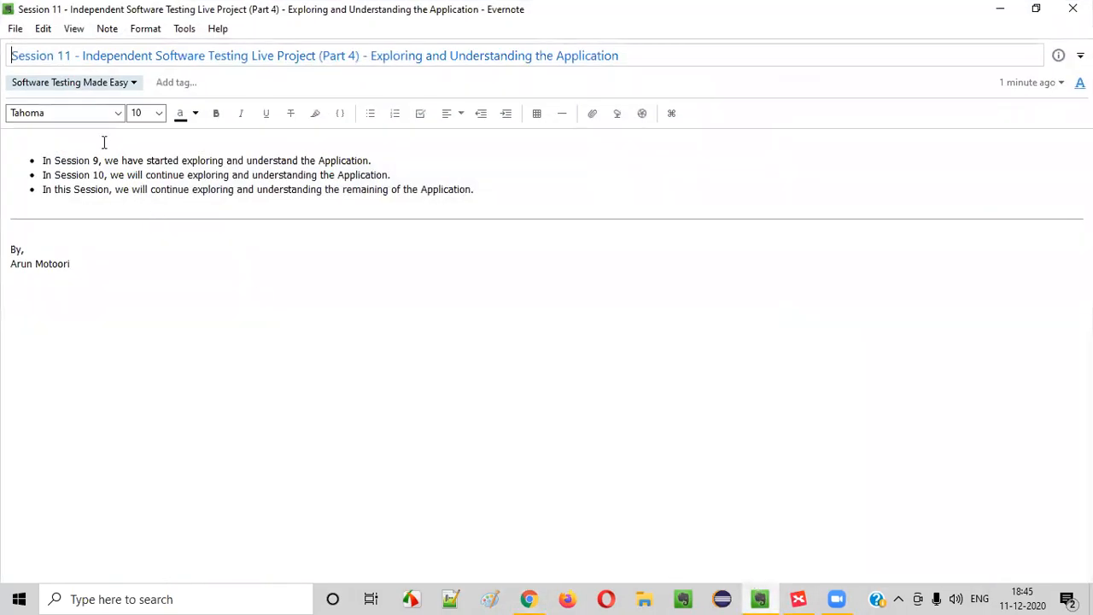
Select the title and third bullet of the Session 11 note while reading
left_click_drag(72, 54, 9, 55)
double_click(205, 190)
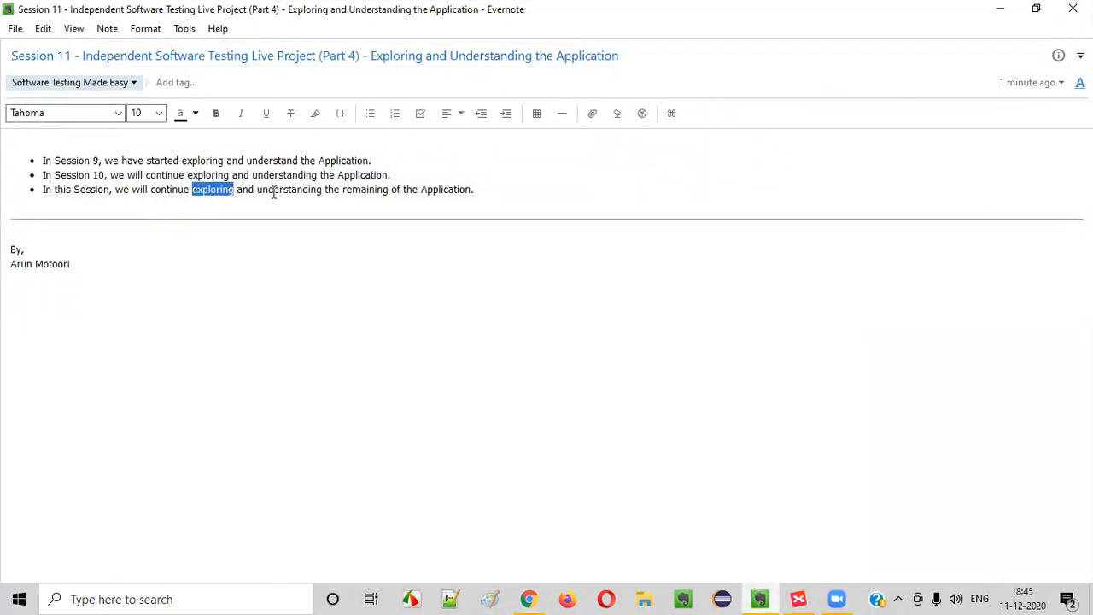
left_click_drag(273, 193, 482, 182)
left_click(224, 251)
left_click_drag(53, 168, 408, 160)
left_click(10, 205)
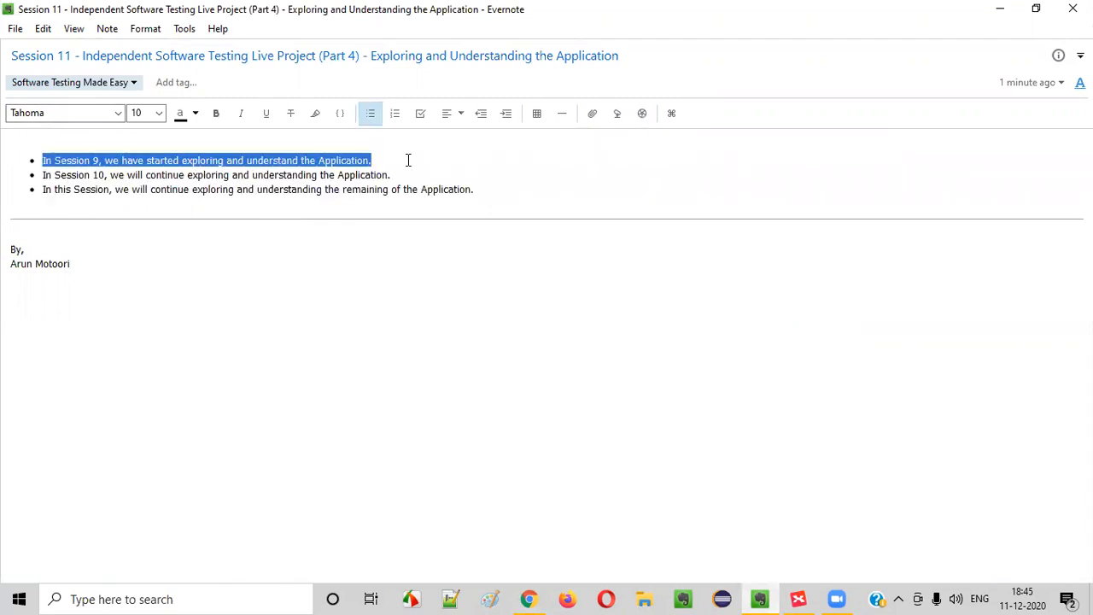
Reread the note's three bullet lines, then open the Your Store home page in Chrome
left_click_drag(56, 172, 98, 177)
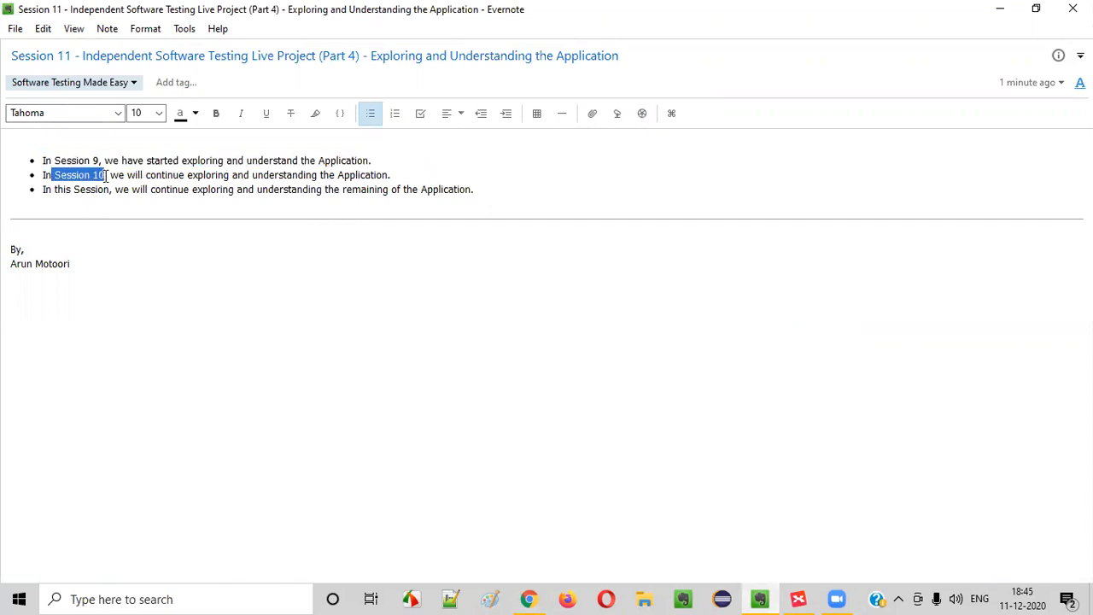
left_click_drag(70, 55, 9, 40)
left_click_drag(72, 189, 510, 189)
left_click(510, 188)
left_click_drag(72, 160, 566, 193)
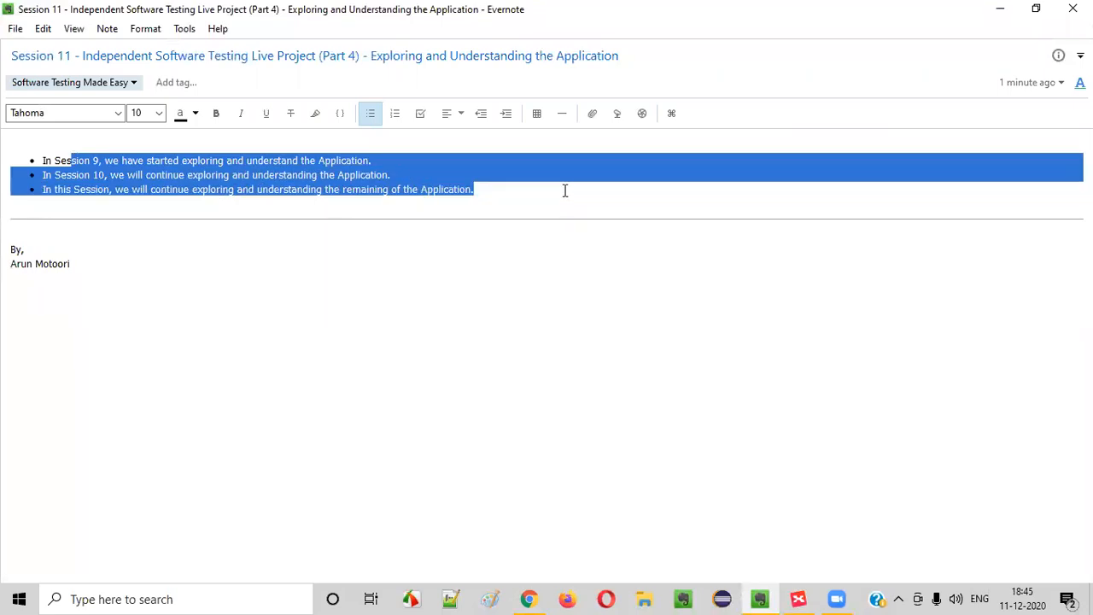
left_click(370, 208)
left_click_drag(550, 176, 41, 163)
left_click(243, 285)
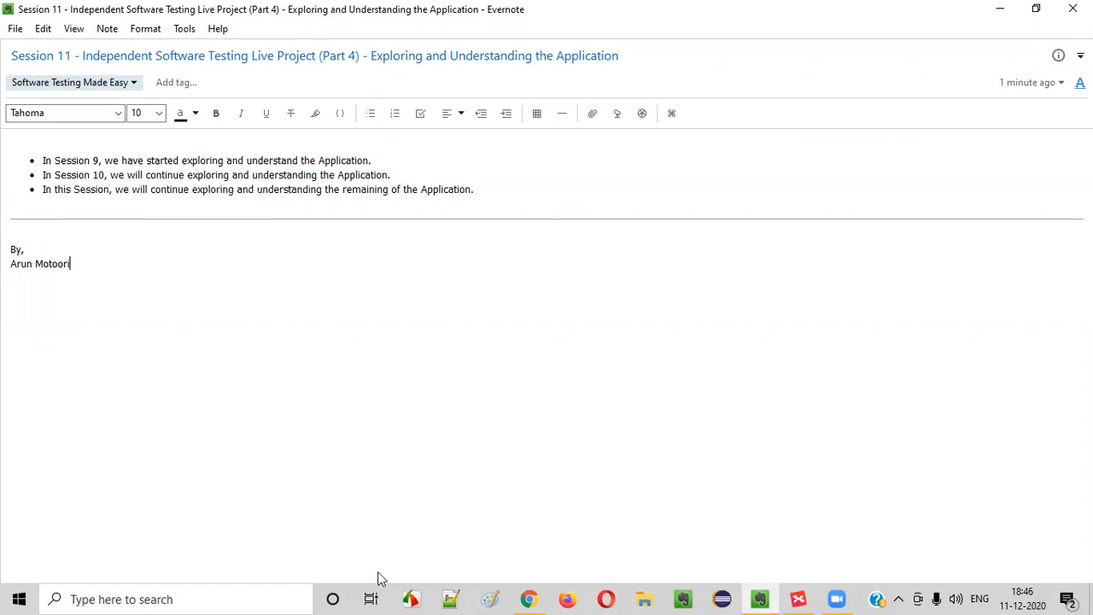
left_click(529, 598)
left_click(181, 141)
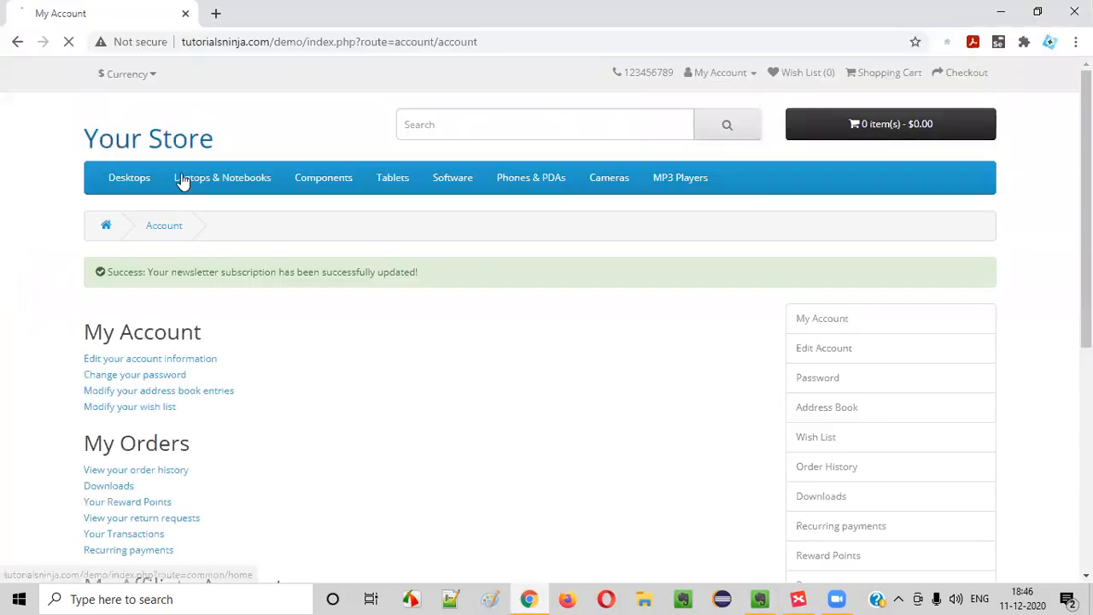
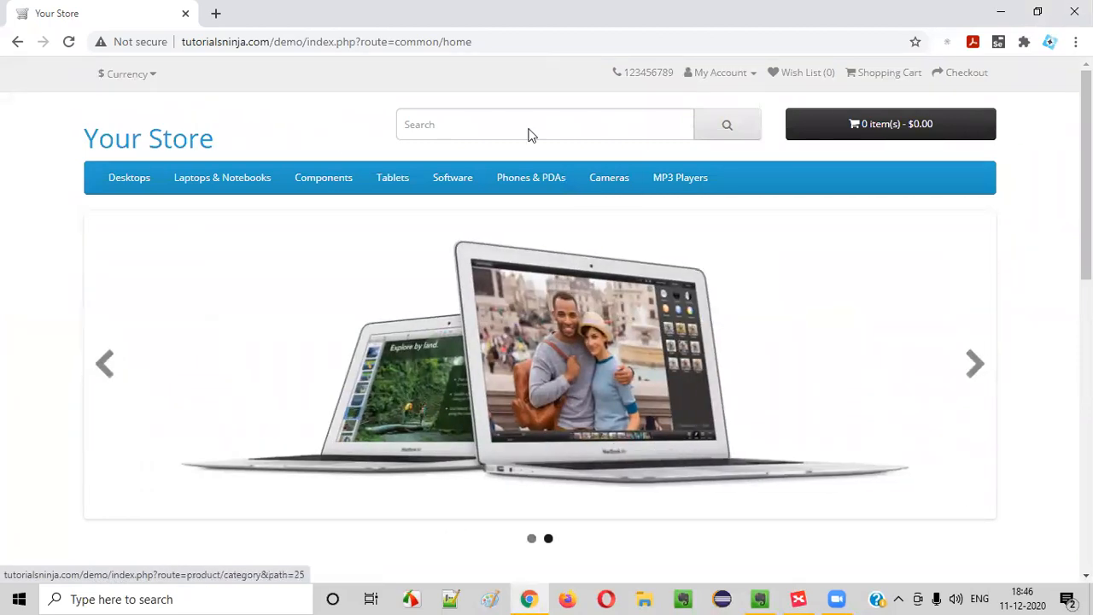
Glance over the XMind mind map, then open a new blank Chrome tab beside Your Store
left_click(798, 599)
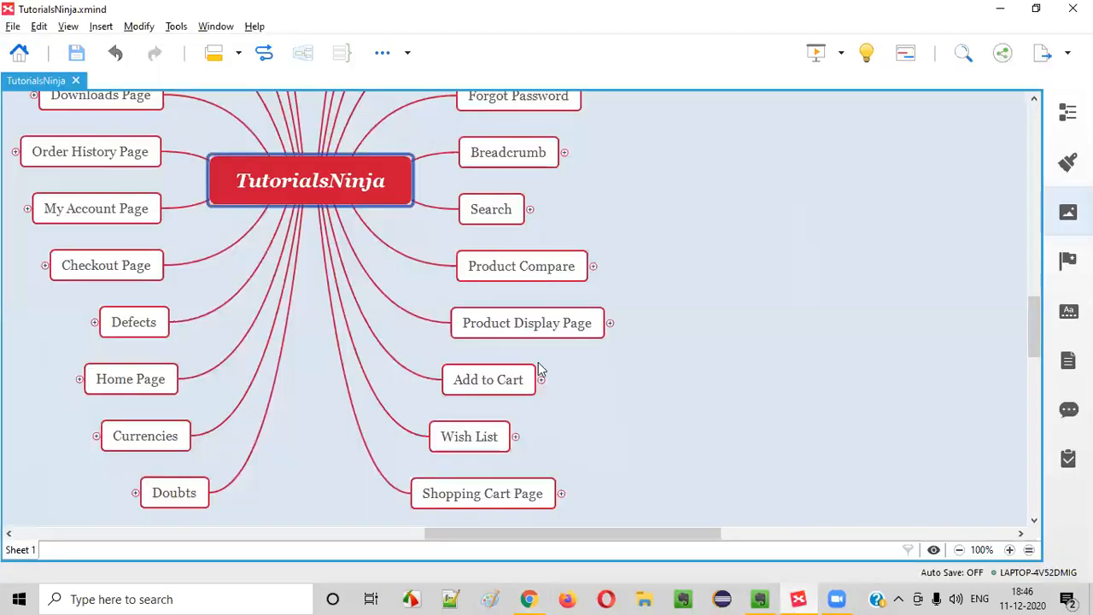
scroll(619, 334, "up", 3)
scroll(589, 357, "up", 3)
scroll(589, 357, "down", 3)
left_click(527, 599)
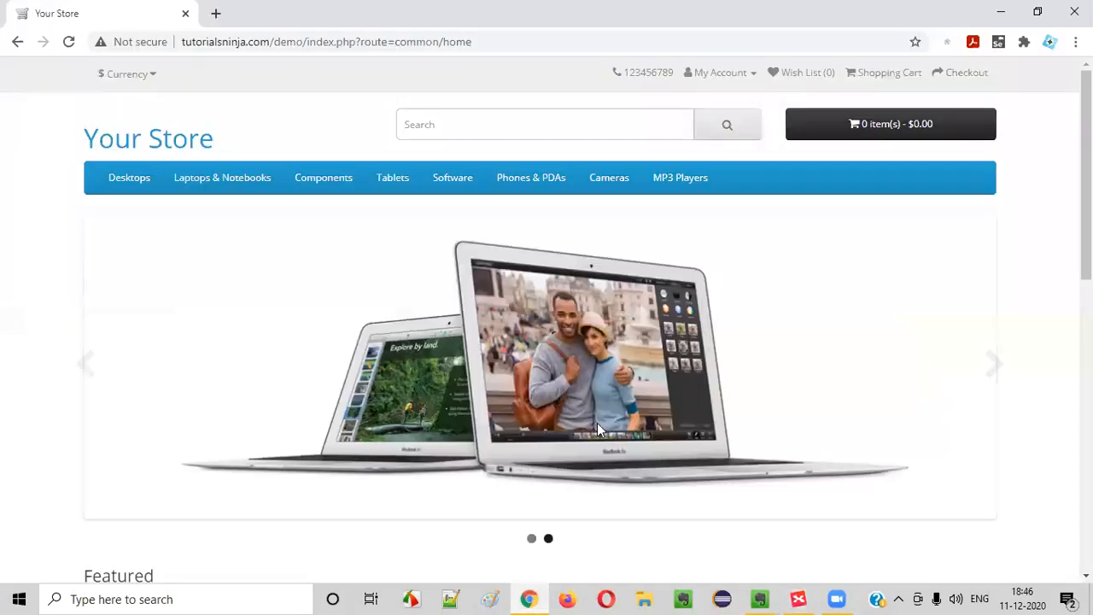
left_click(216, 14)
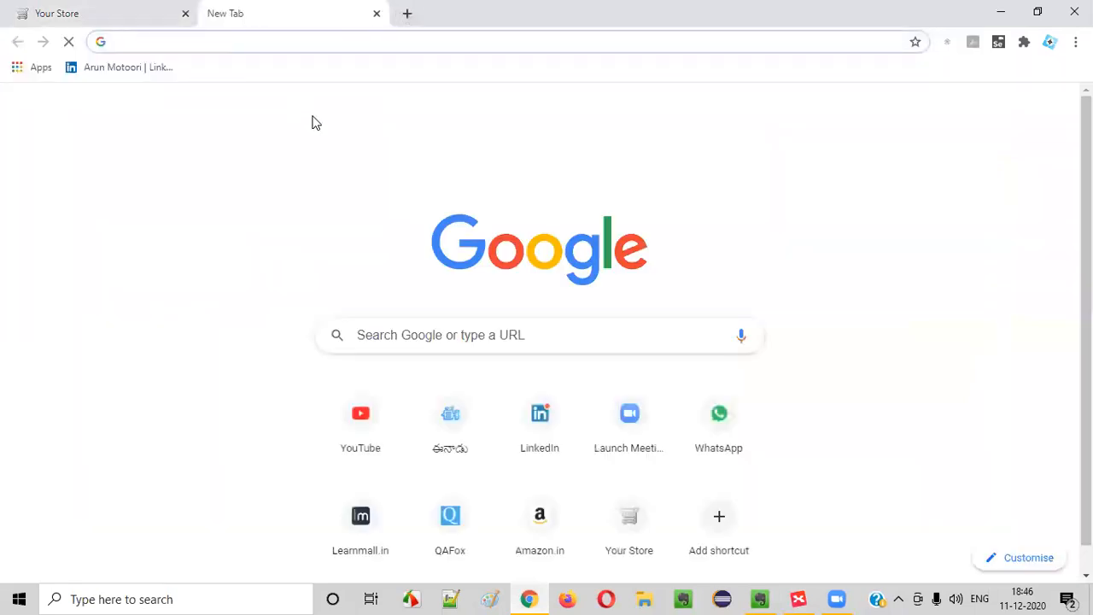
Search Google for 'photoshop' and close the Your Store tab
type("photoshop ")
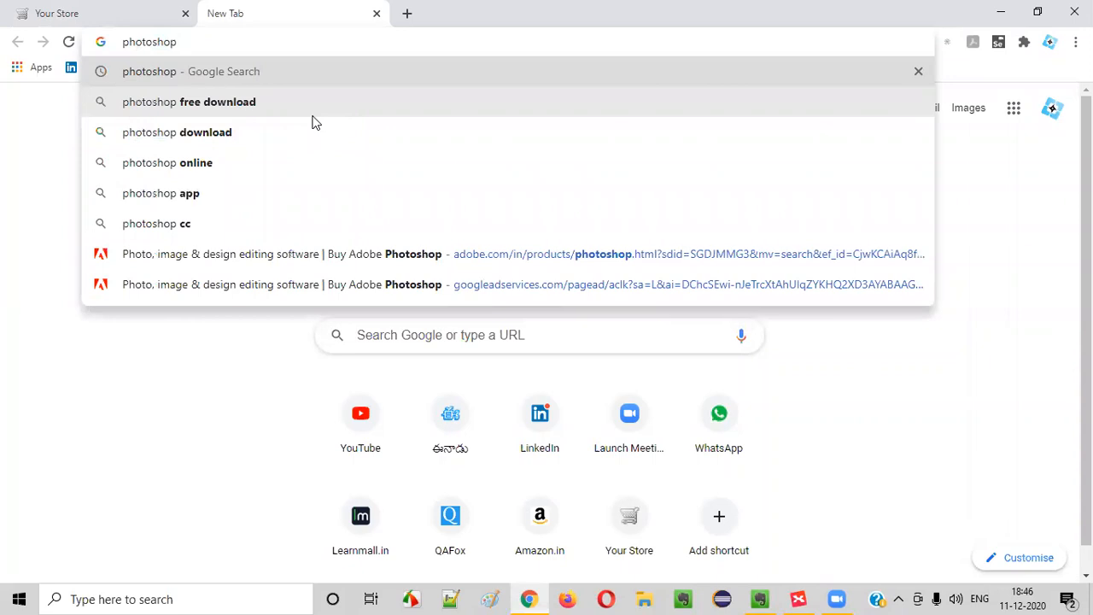
type("appl")
key("BackSpace")
key("BackSpace")
key("BackSpace")
key("BackSpace")
left_click(782, 598)
left_click(782, 594)
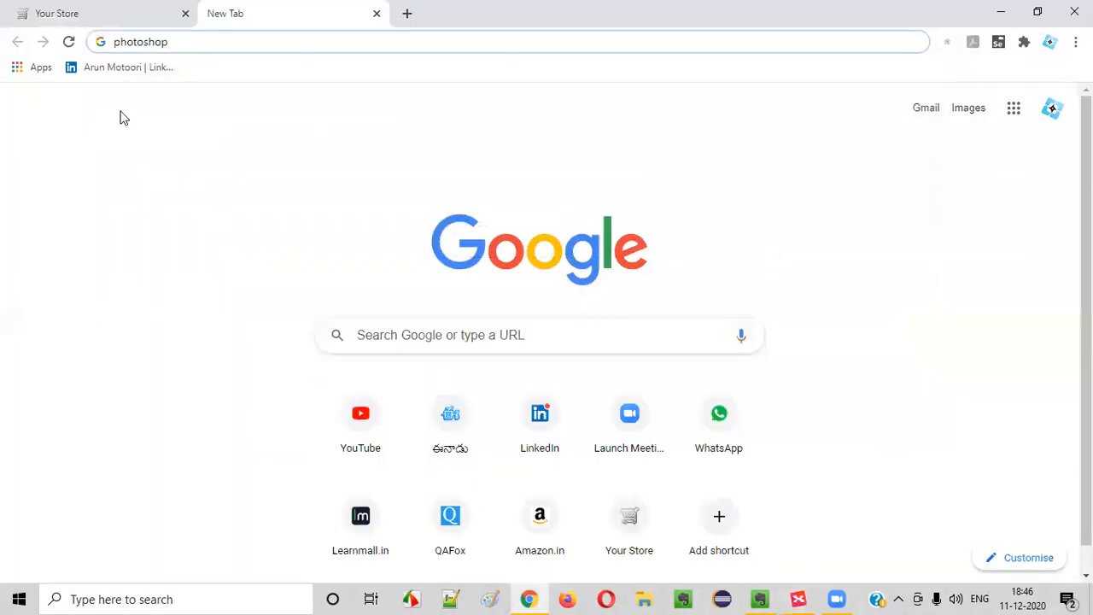
left_click(120, 12)
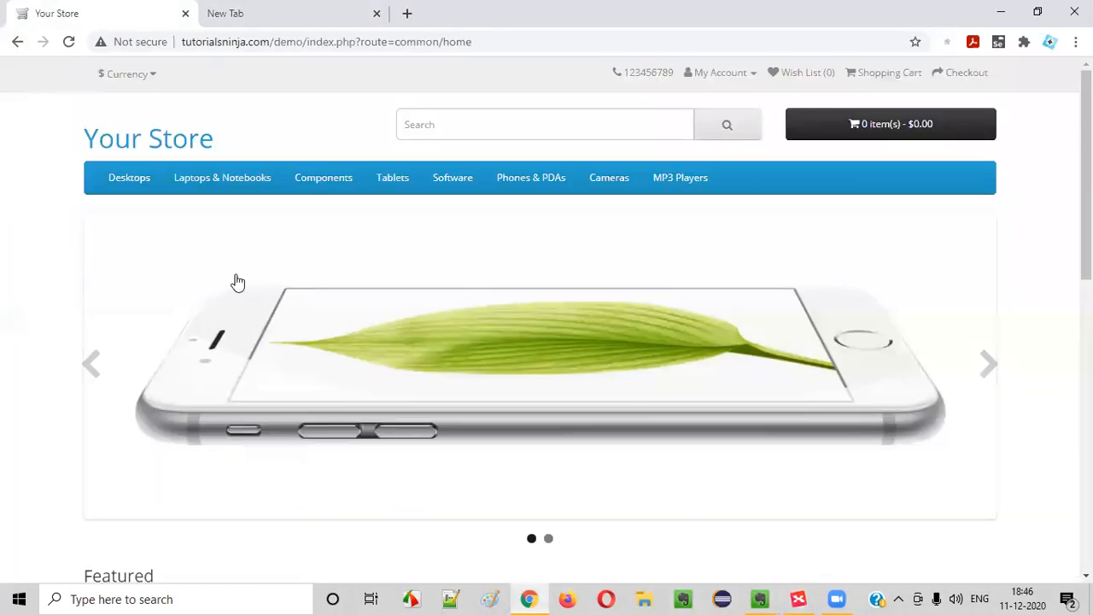
left_click(185, 14)
key("Return")
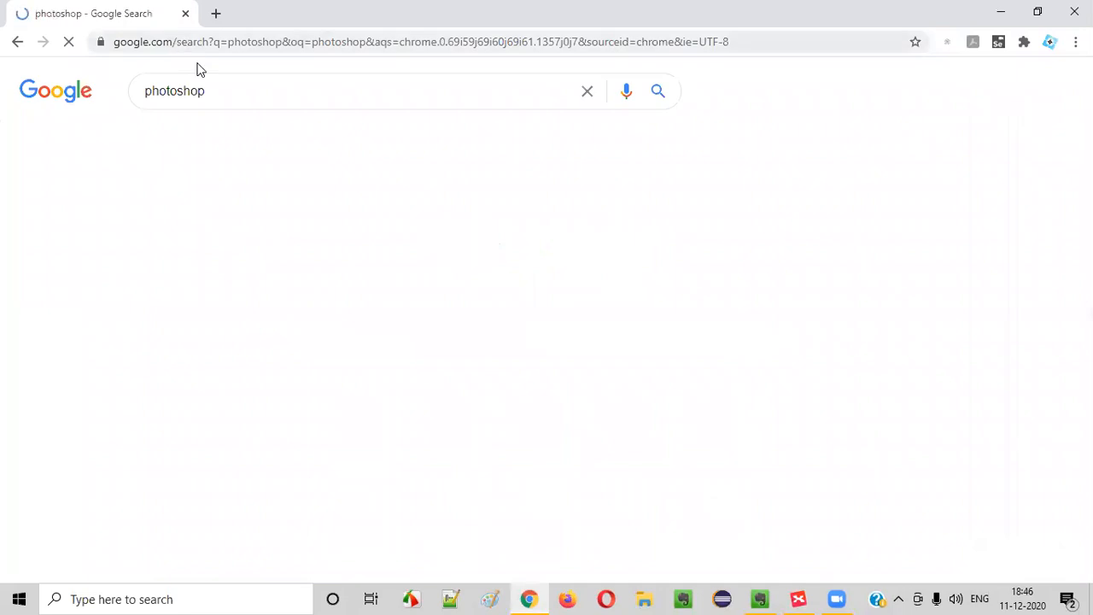
Read the Photoshop results, highlighting the raster graphics editor description
scroll(768, 316, "down", 4)
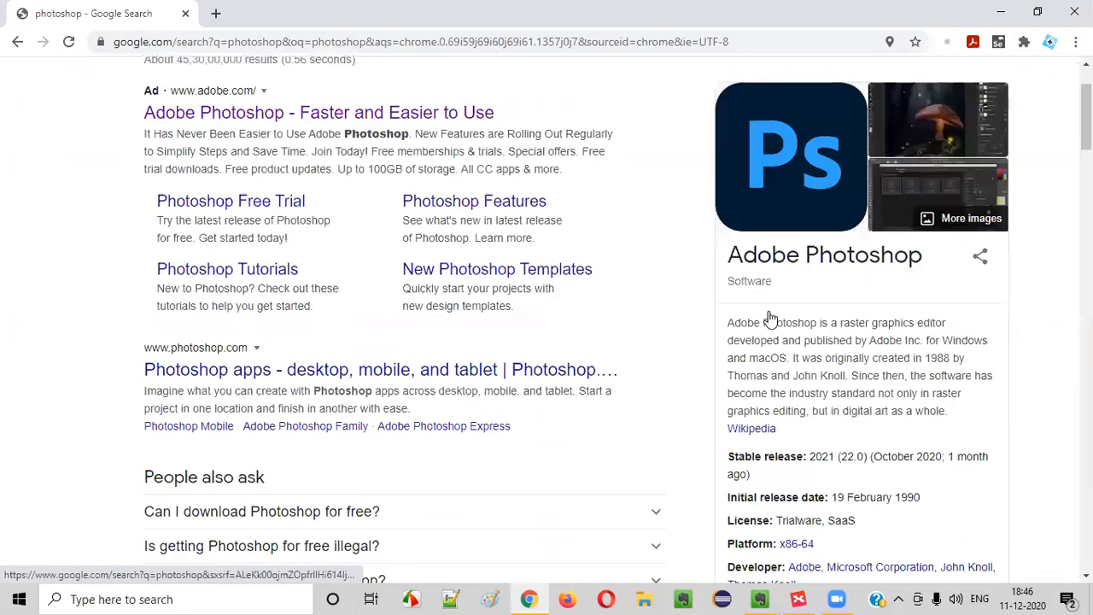
left_click_drag(767, 133, 879, 185)
left_click(878, 186)
scroll(587, 323, "up", 3)
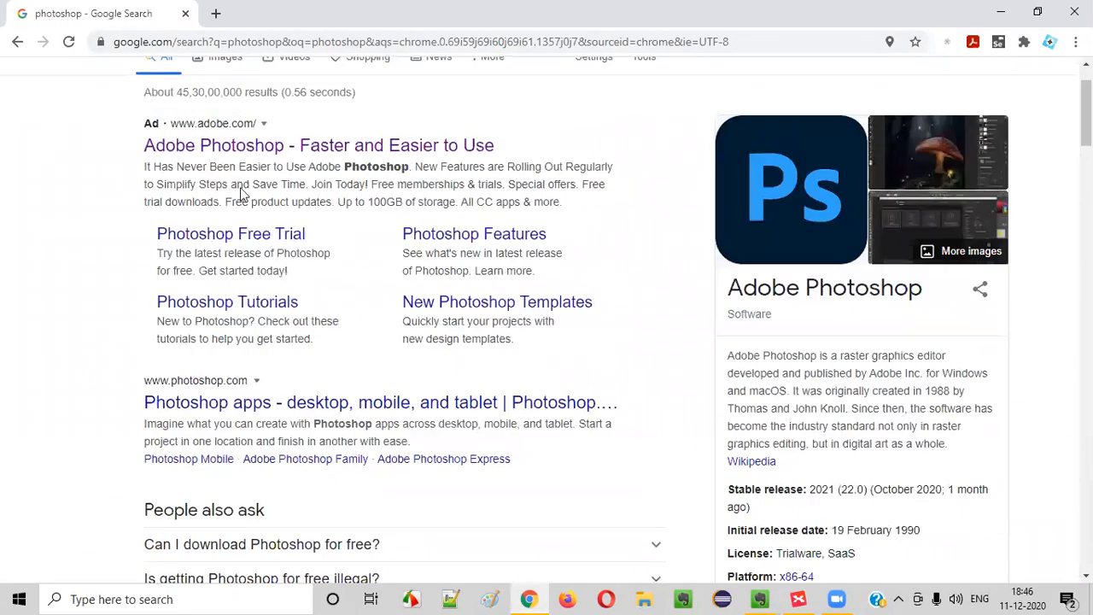
left_click_drag(728, 352, 978, 422)
left_click_drag(859, 355, 961, 427)
left_click(963, 427)
Load the tutorialsninja demo store in a new tab, close it, and open a fresh tab
left_click(215, 12)
type("tutorialsninja.com/demo")
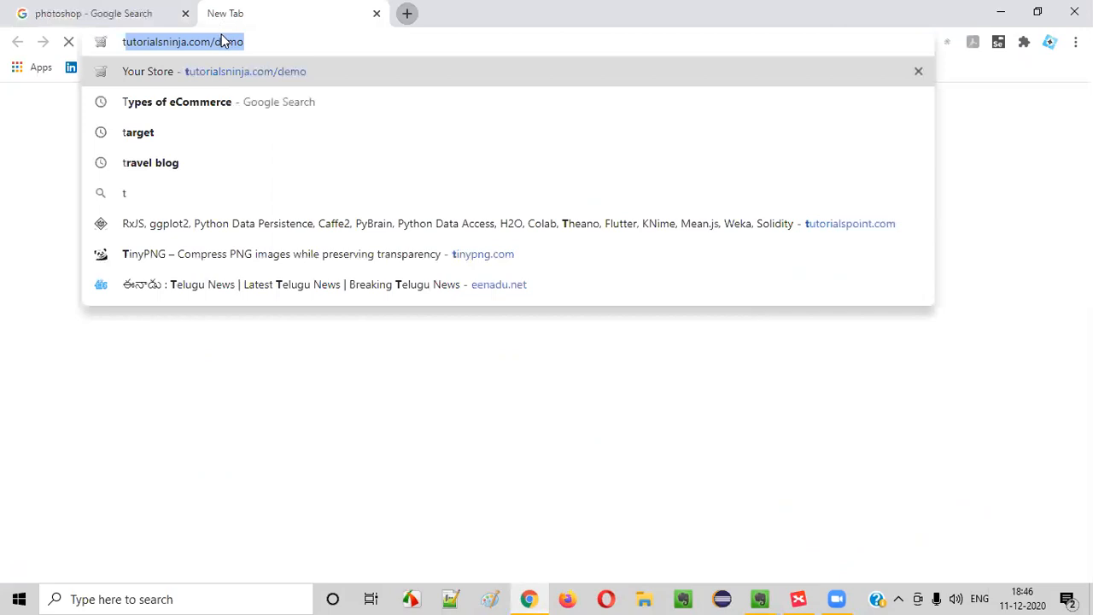
key("Return")
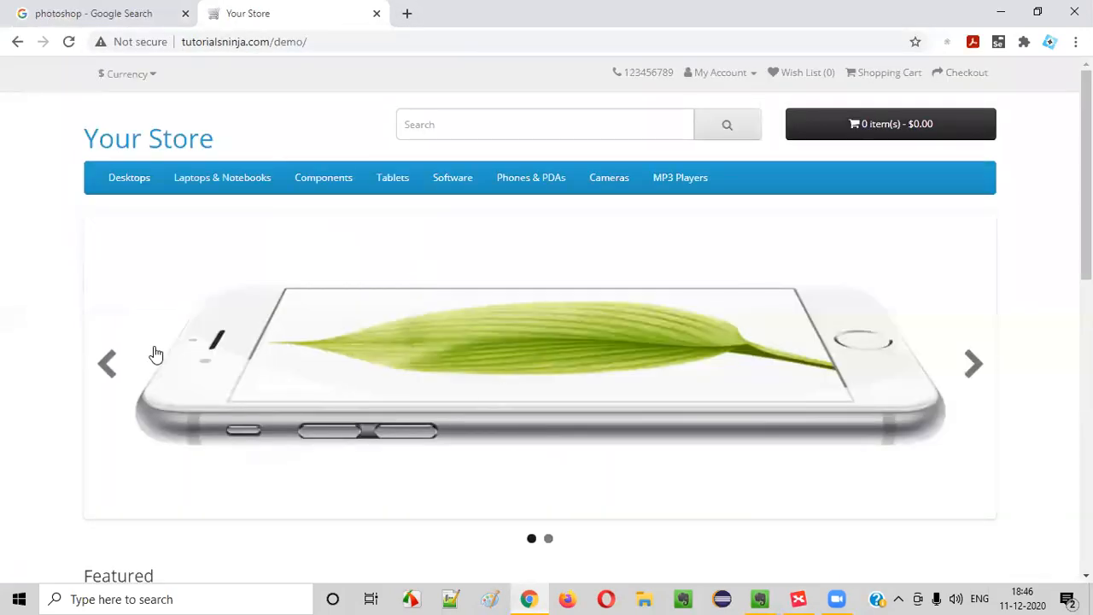
left_click(82, 9)
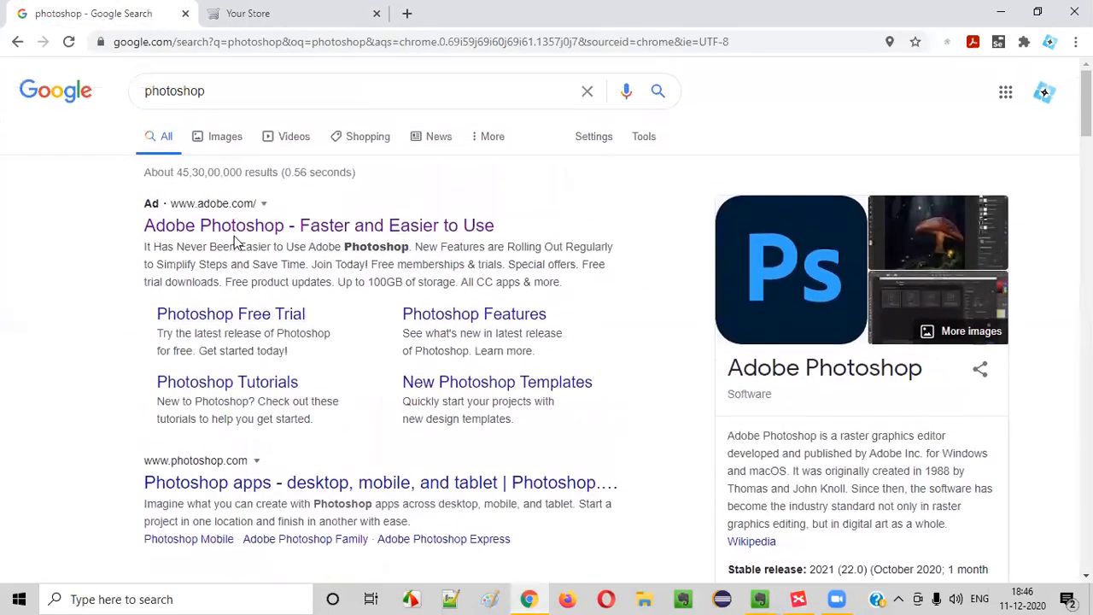
left_click_drag(213, 92, 101, 145)
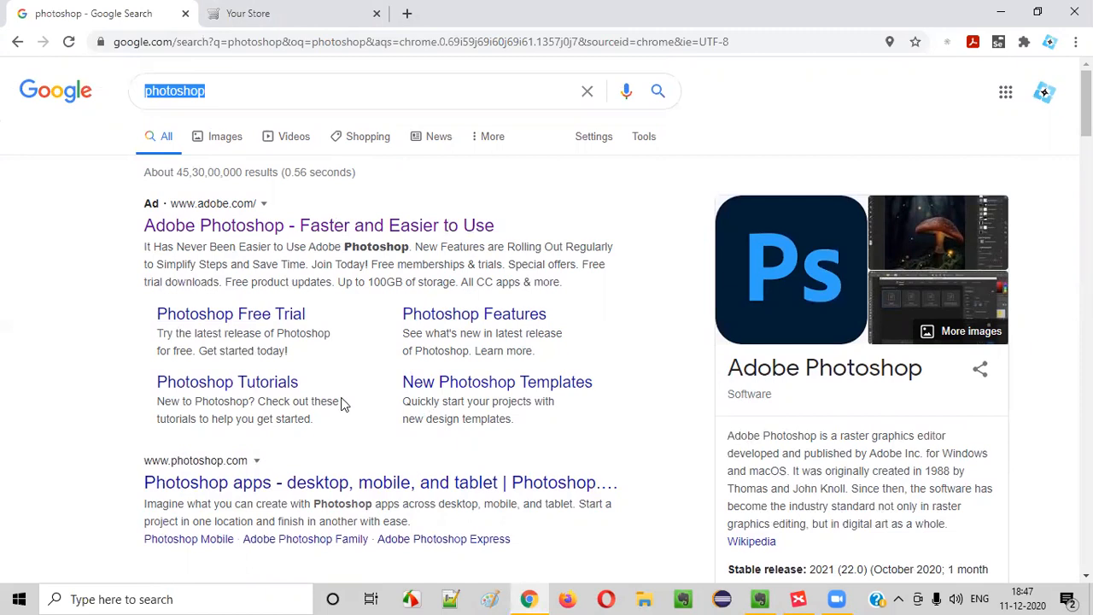
left_click(377, 13)
left_click(215, 13)
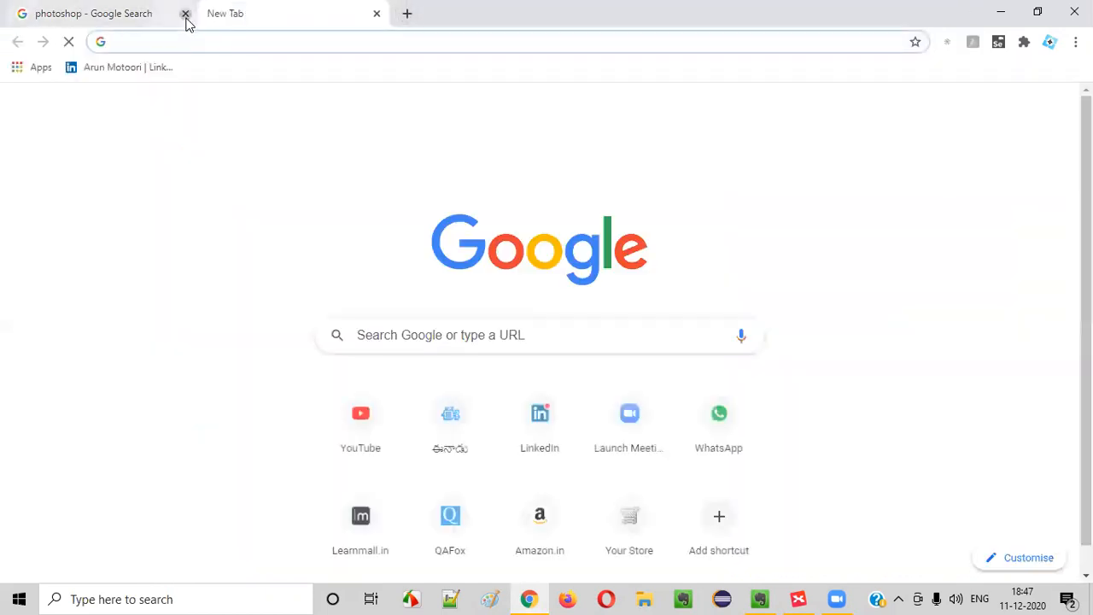
Close the photoshop results tab and search Google for 'lightshot'
left_click(185, 14)
left_click(292, 48)
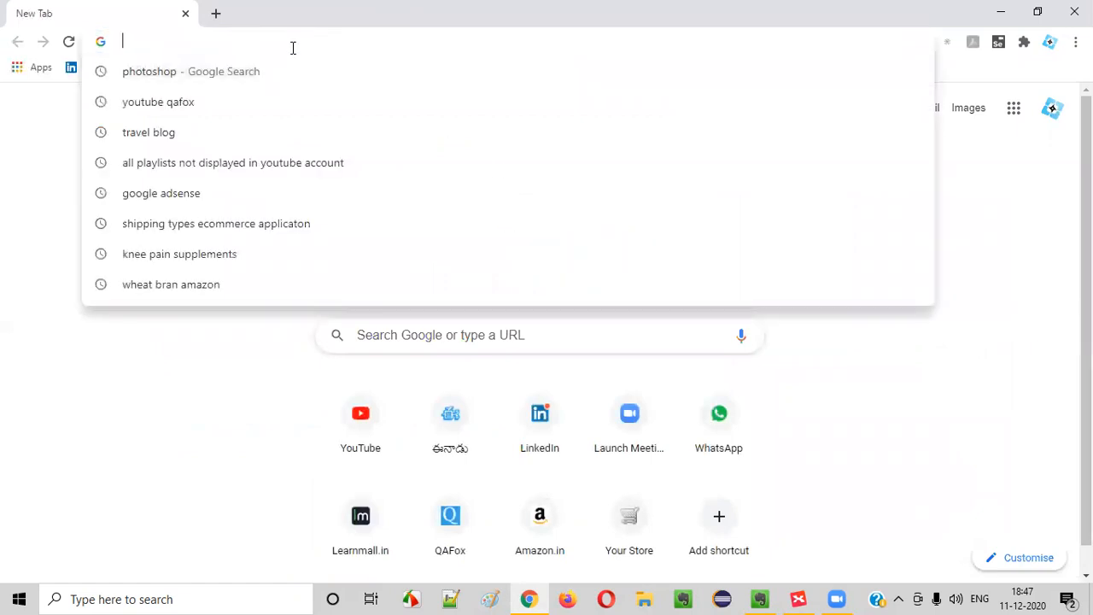
type("lightshot")
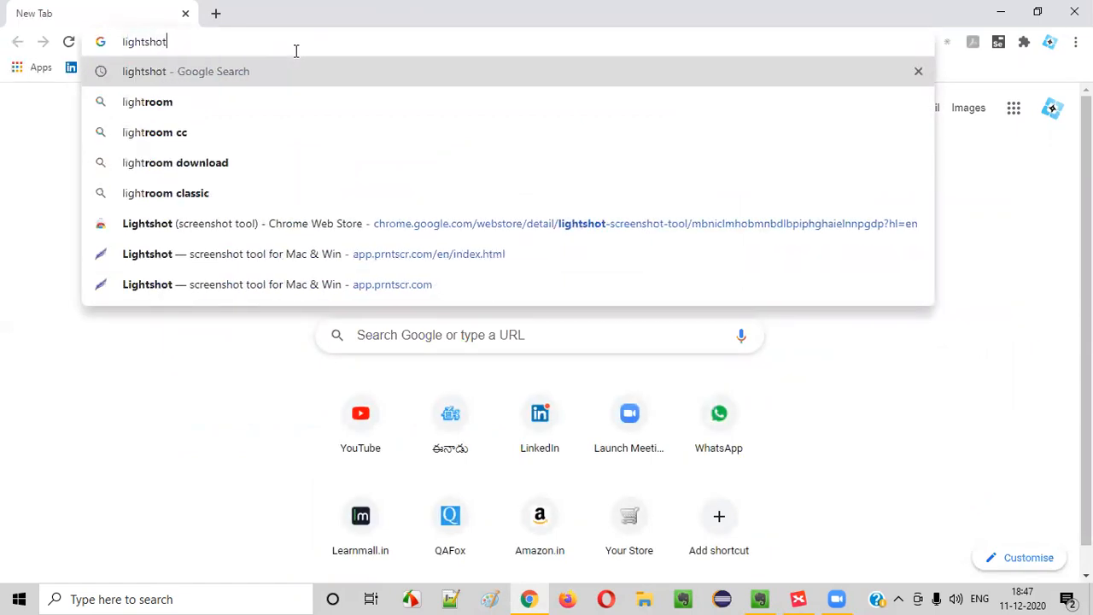
key("Return")
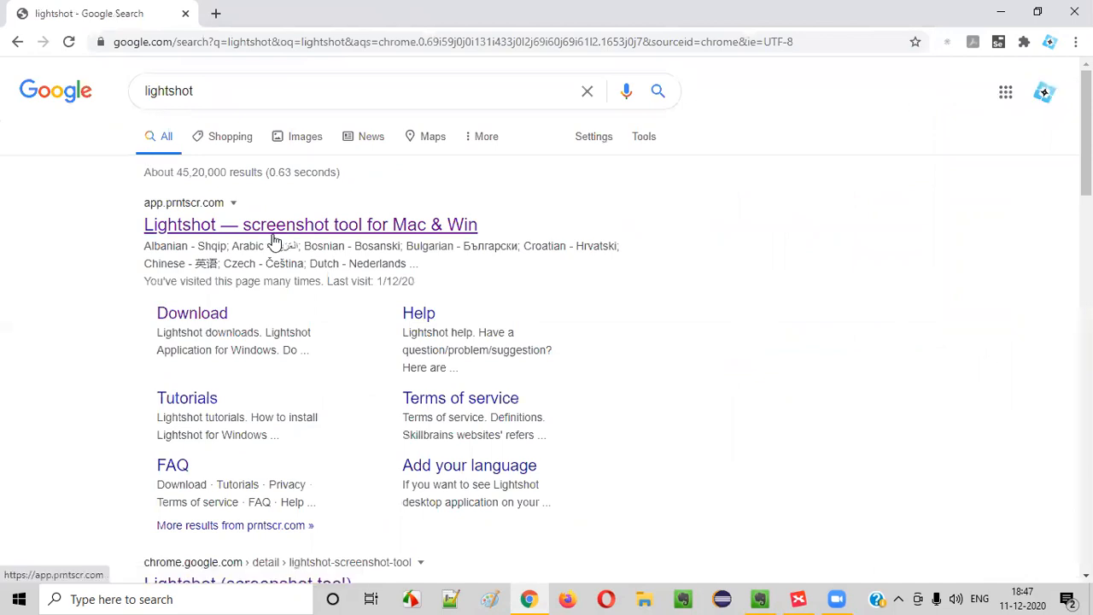
left_click_drag(216, 103, 100, 124)
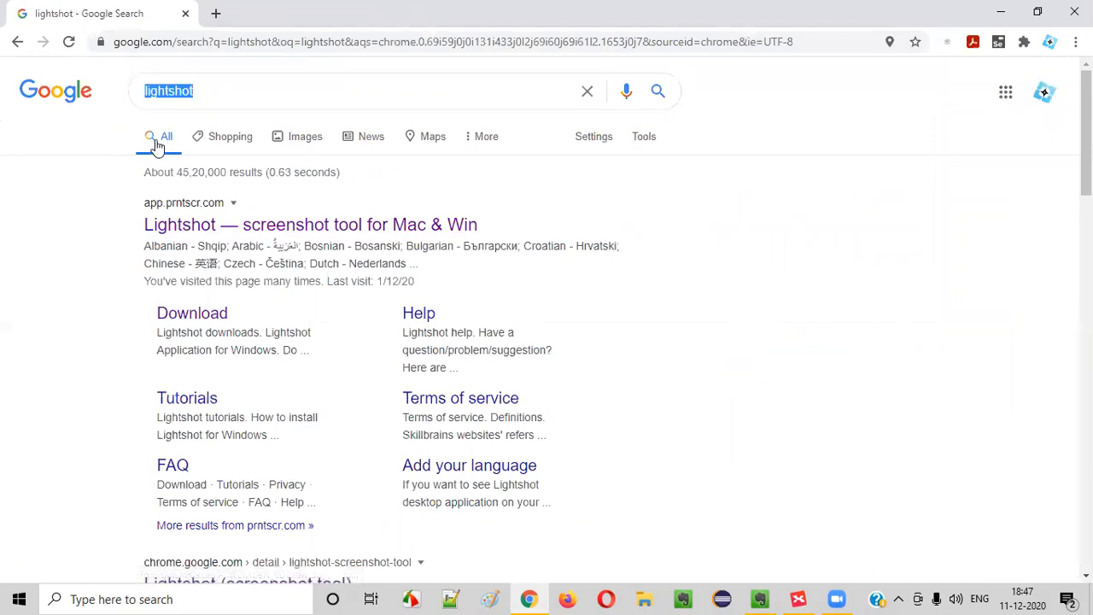
Scroll through the lightshot results listing screenshot tool download pages
scroll(210, 159, "down", 2)
scroll(312, 276, "up", 2)
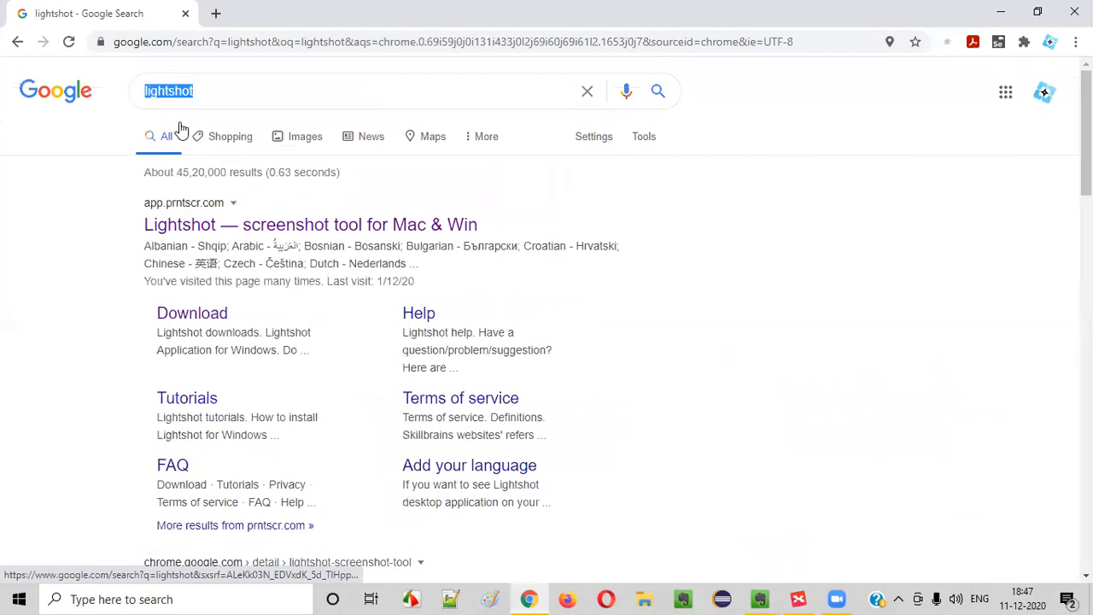
scroll(302, 309, "down", 5)
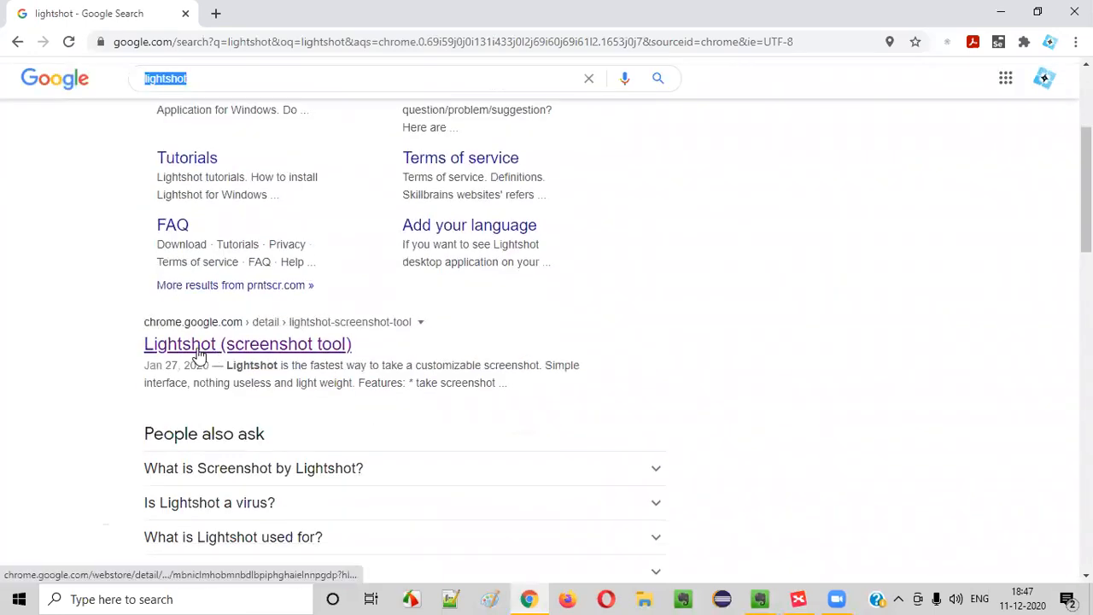
scroll(301, 323, "down", 6)
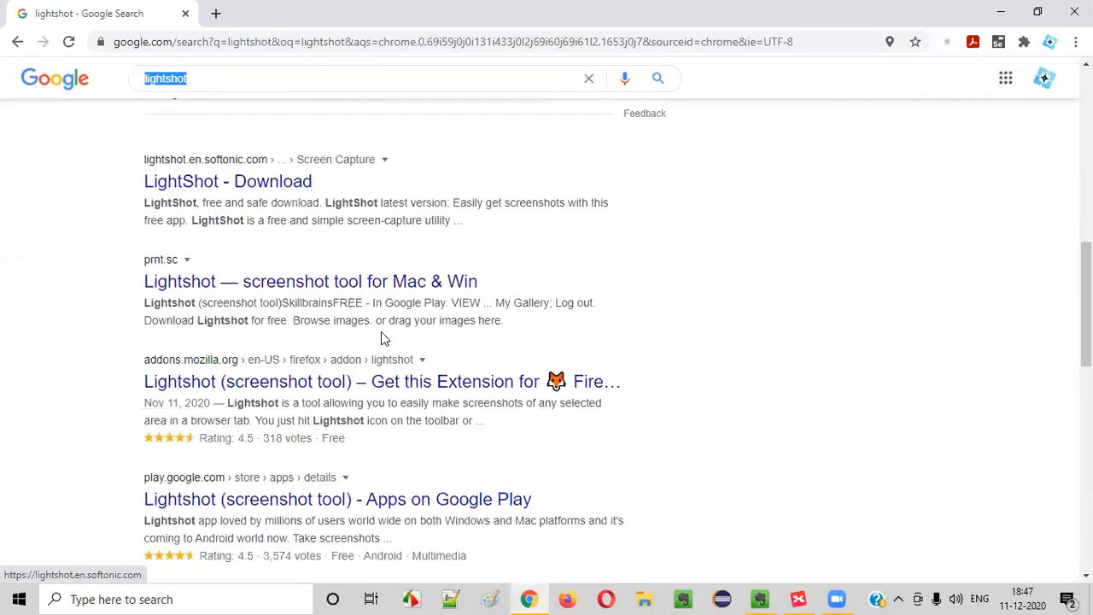
scroll(272, 277, "down", 3)
scroll(342, 220, "up", 5)
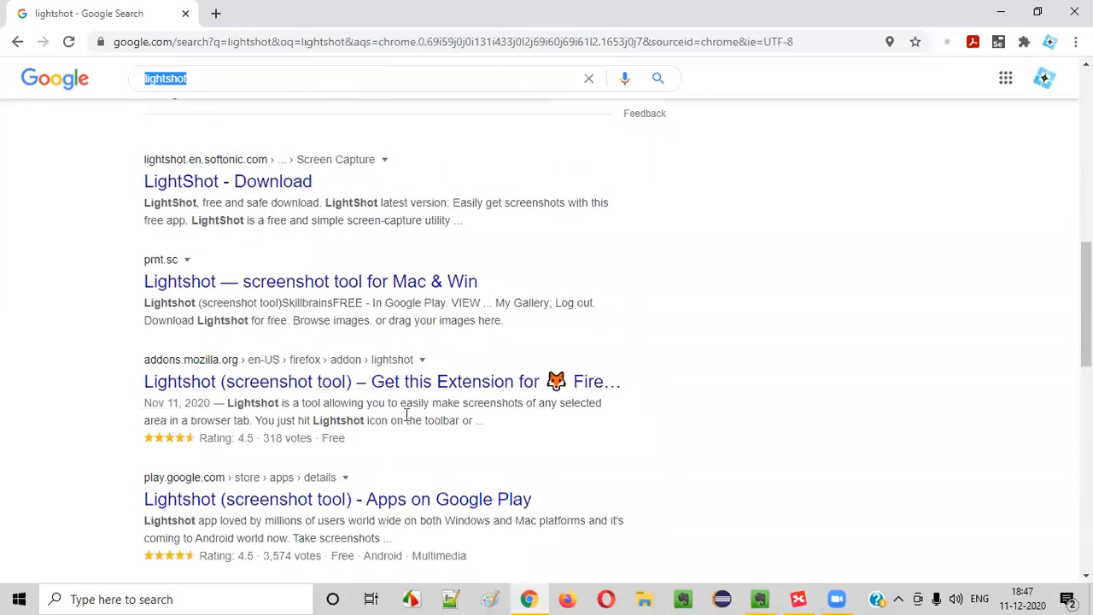
scroll(267, 363, "down", 8)
Open the 'Best screenshot Mac' related search and expand the best screen capture software question
left_click(382, 379)
scroll(165, 229, "down", 3)
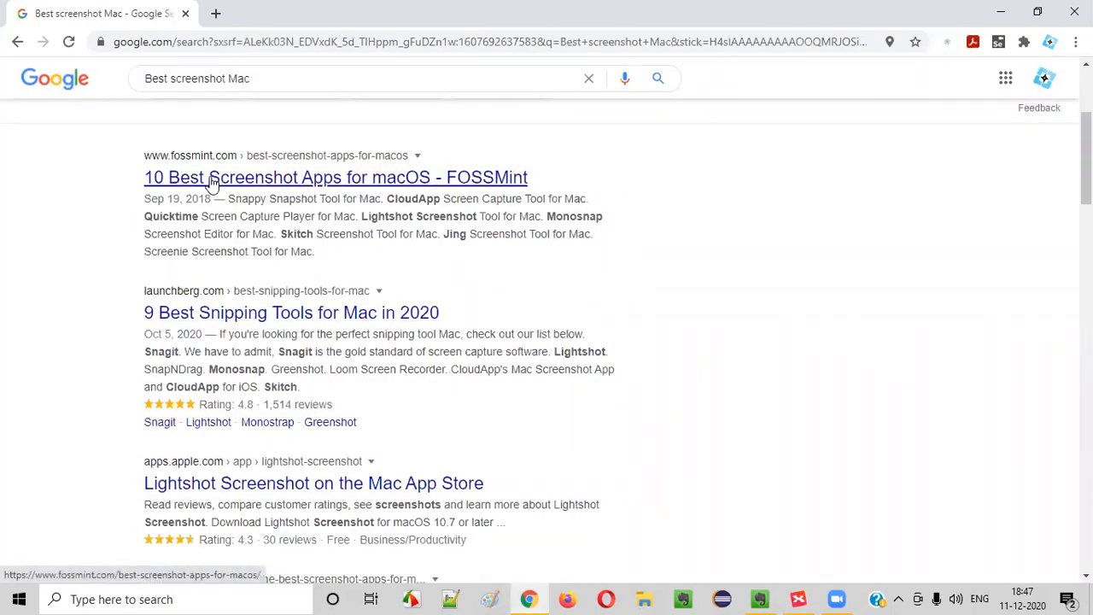
scroll(248, 256, "down", 3)
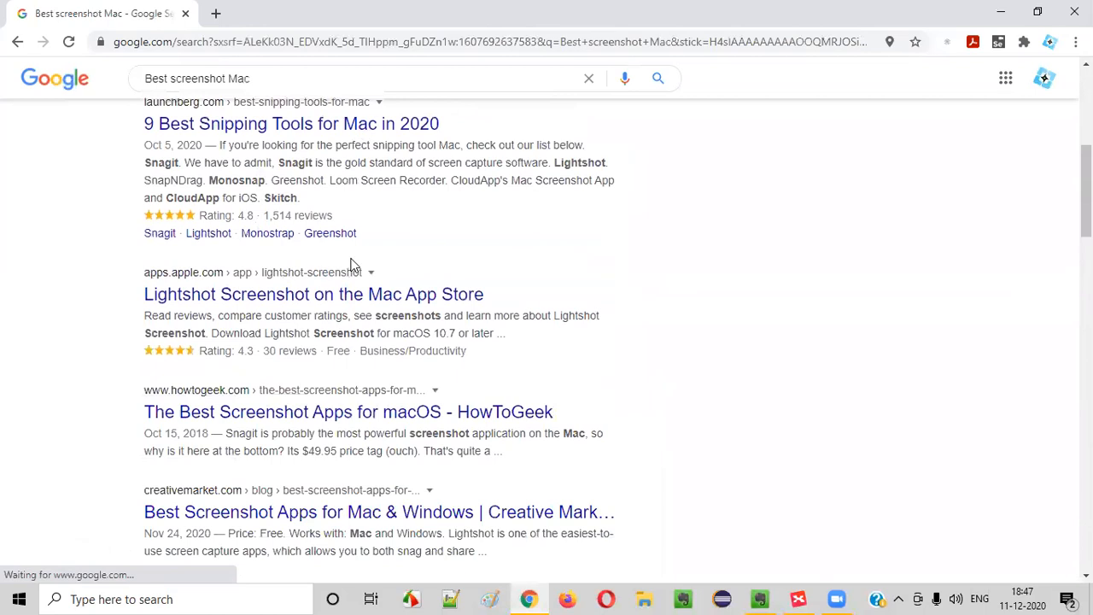
scroll(341, 299, "down", 6)
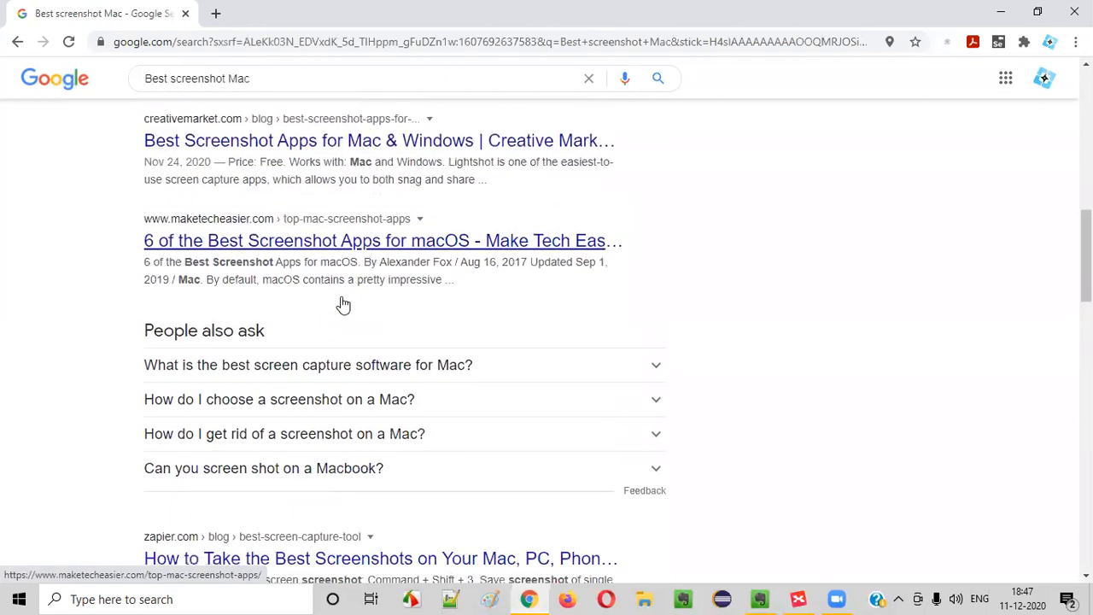
left_click(358, 209)
left_click_drag(170, 260, 378, 368)
left_click(379, 367)
Scroll down and run the suggested 'Lightshot' search from People also search for
scroll(372, 361, "down", 4)
scroll(370, 365, "down", 5)
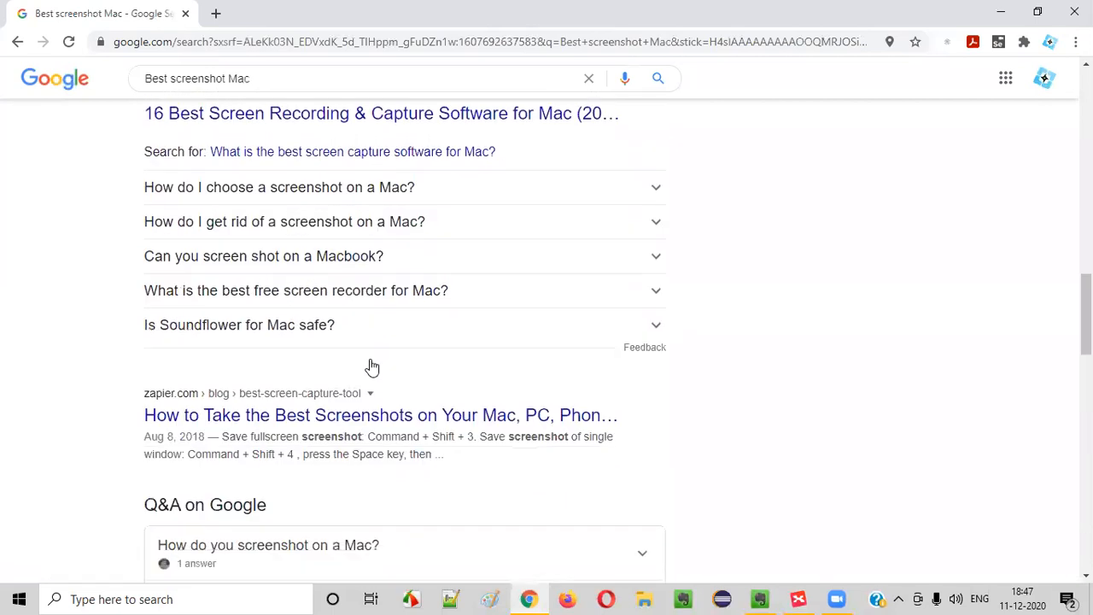
scroll(370, 365, "down", 3)
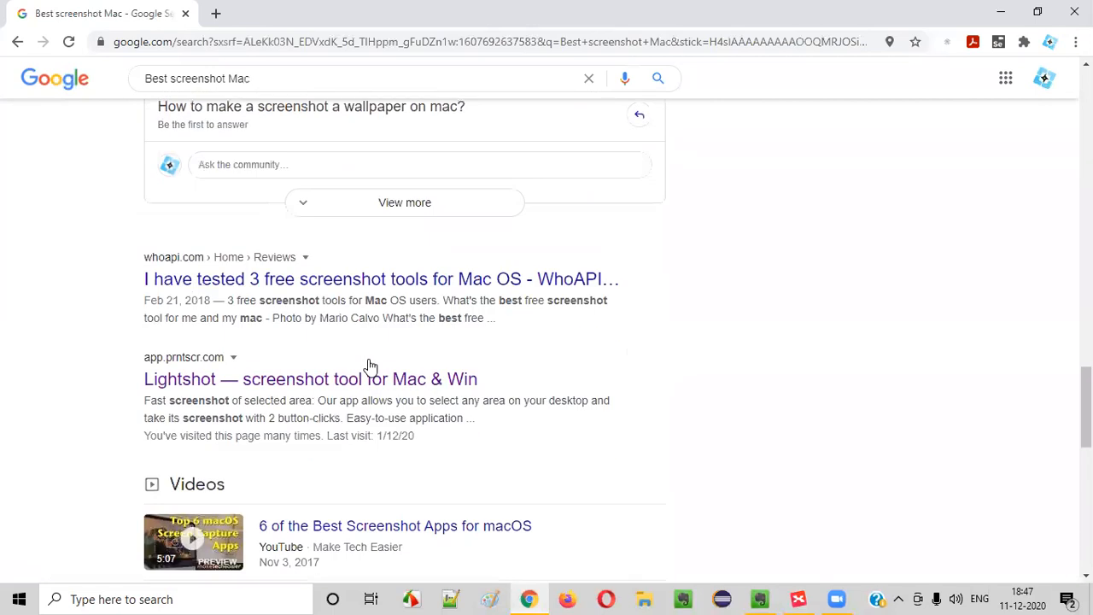
scroll(368, 362, "down", 5)
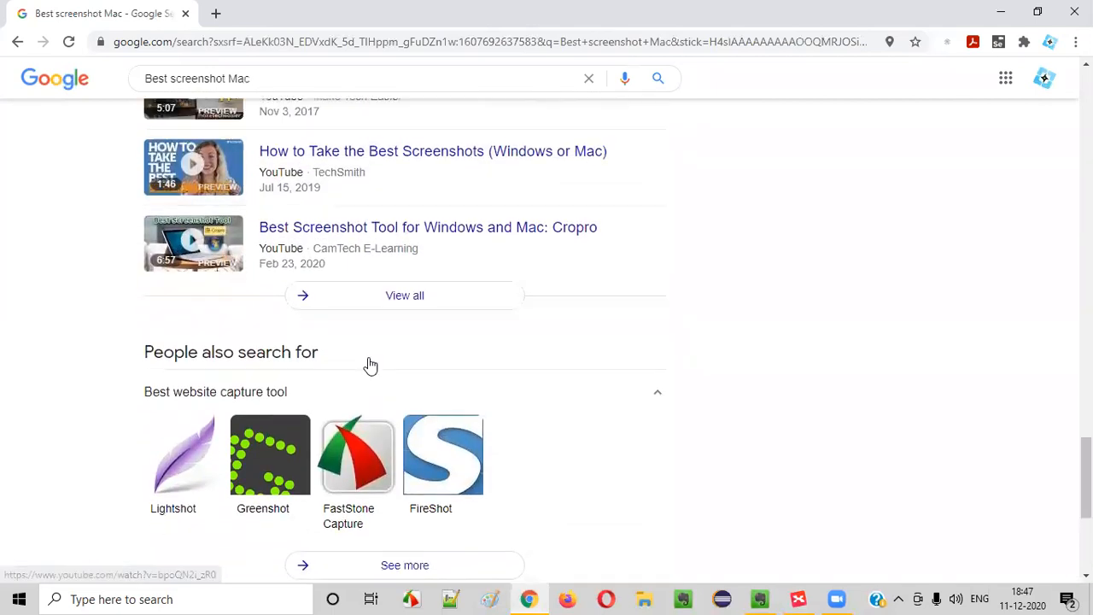
scroll(369, 364, "up", 1)
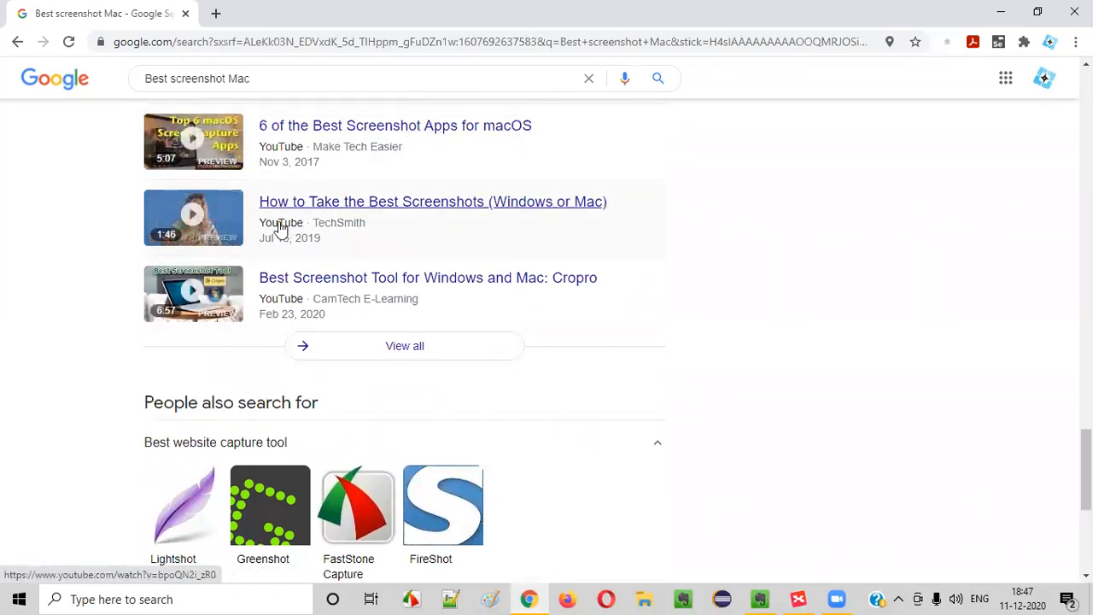
scroll(384, 350, "down", 2)
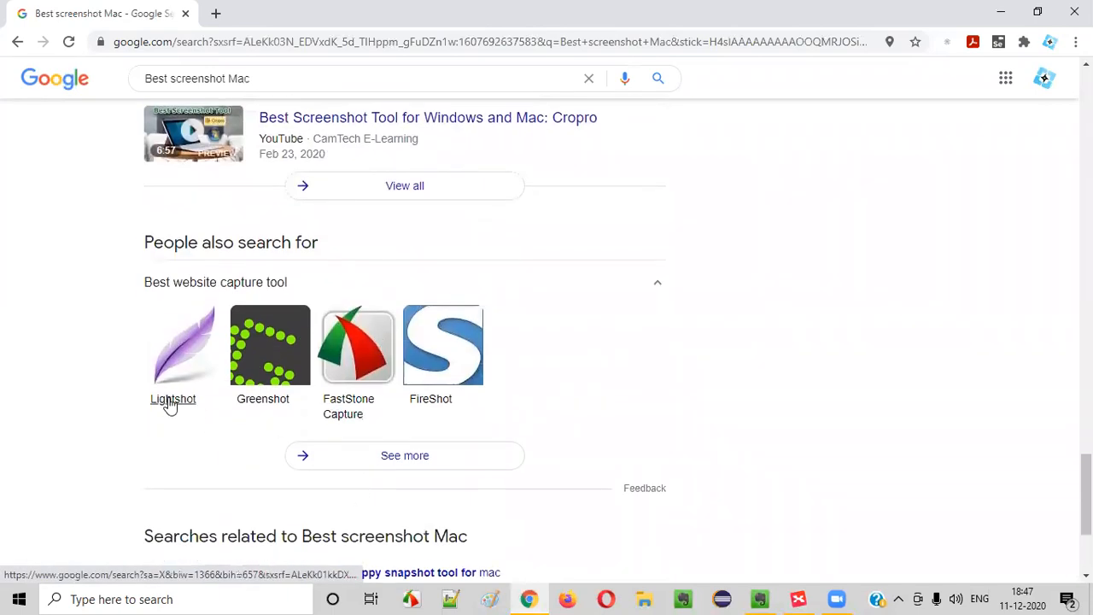
left_click(172, 399)
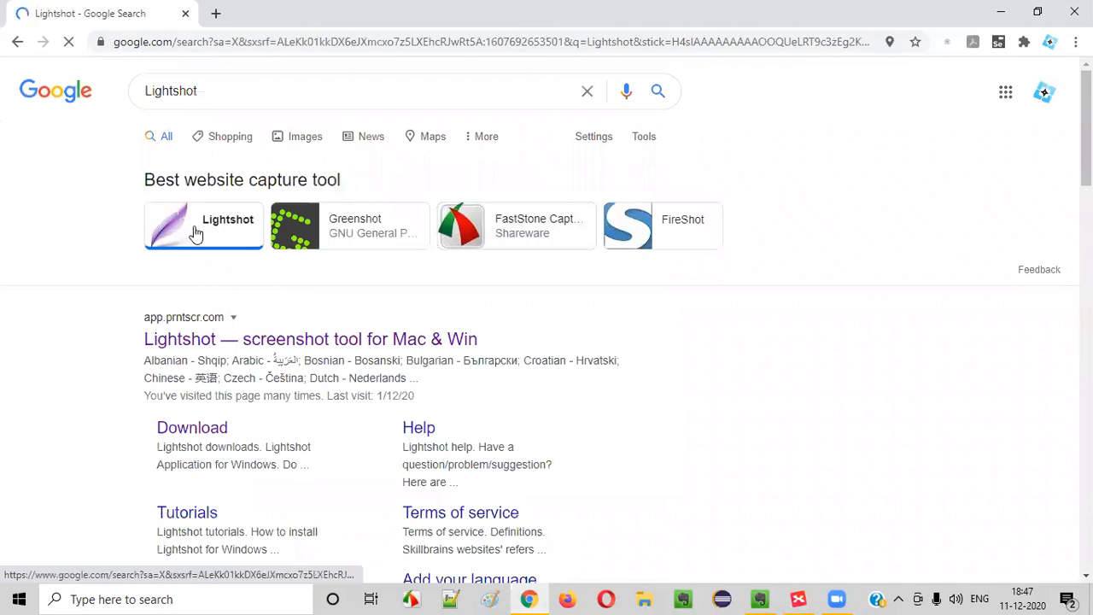
scroll(524, 339, "down", 2)
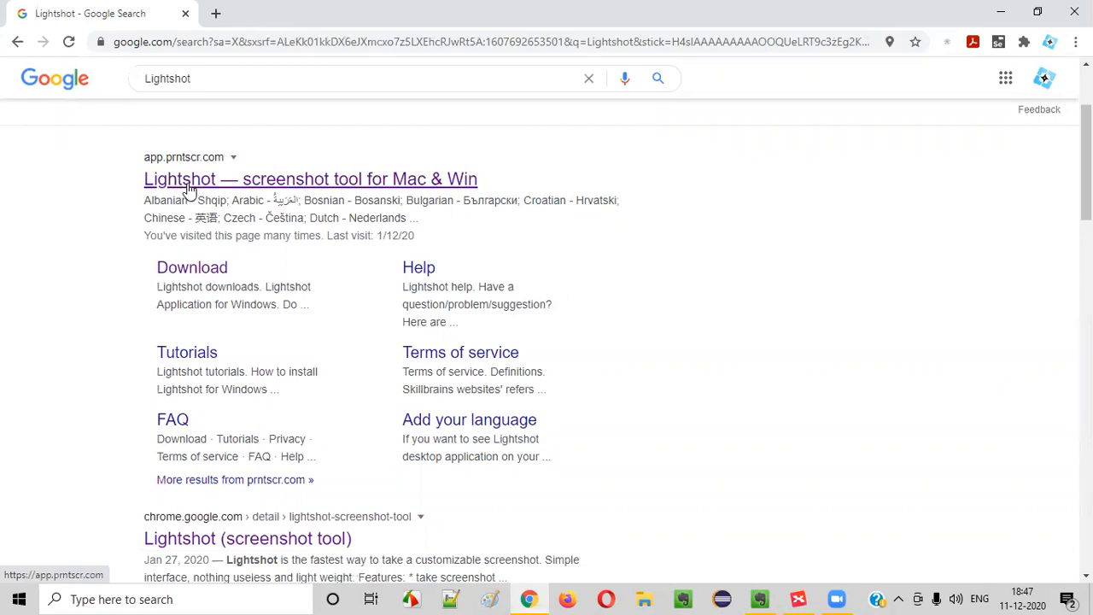
Open the Lightshot Help page, read its FAQ page, then go back to Help
left_click(419, 270)
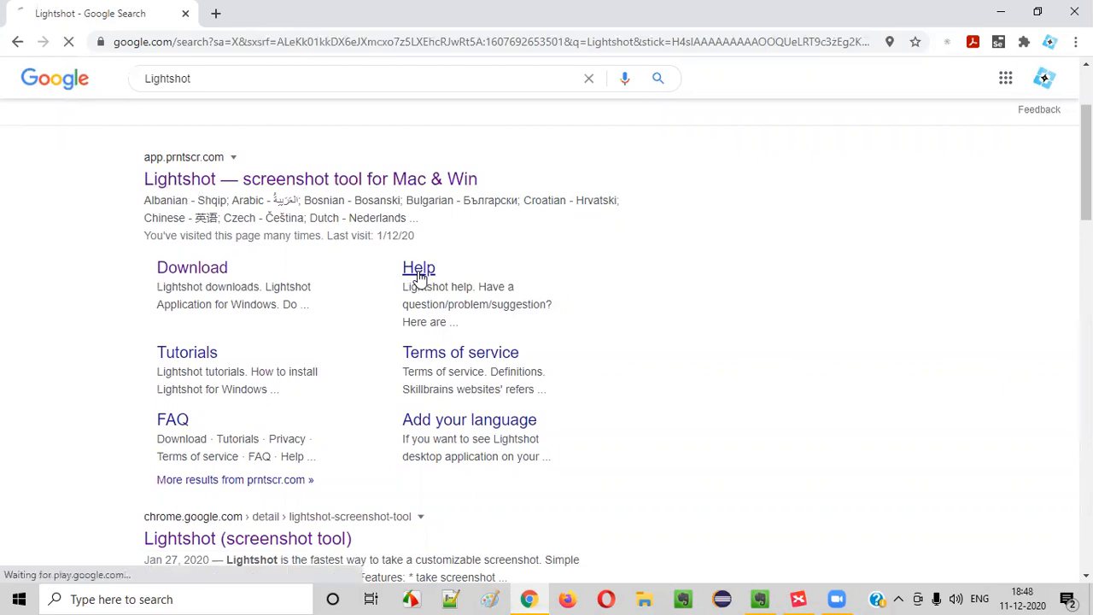
scroll(454, 293, "down", 1)
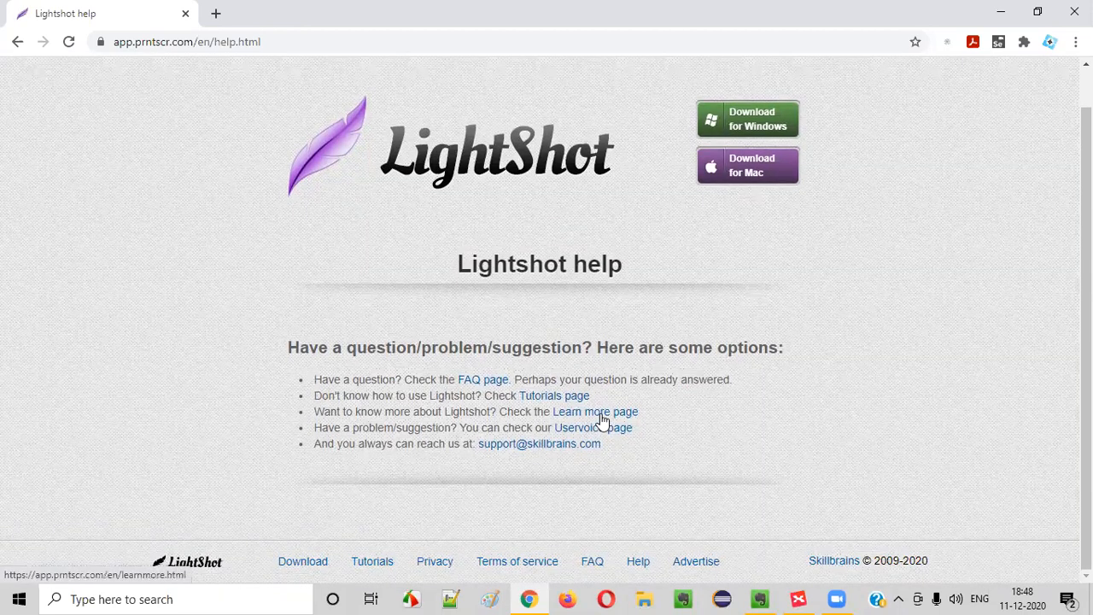
left_click(497, 382)
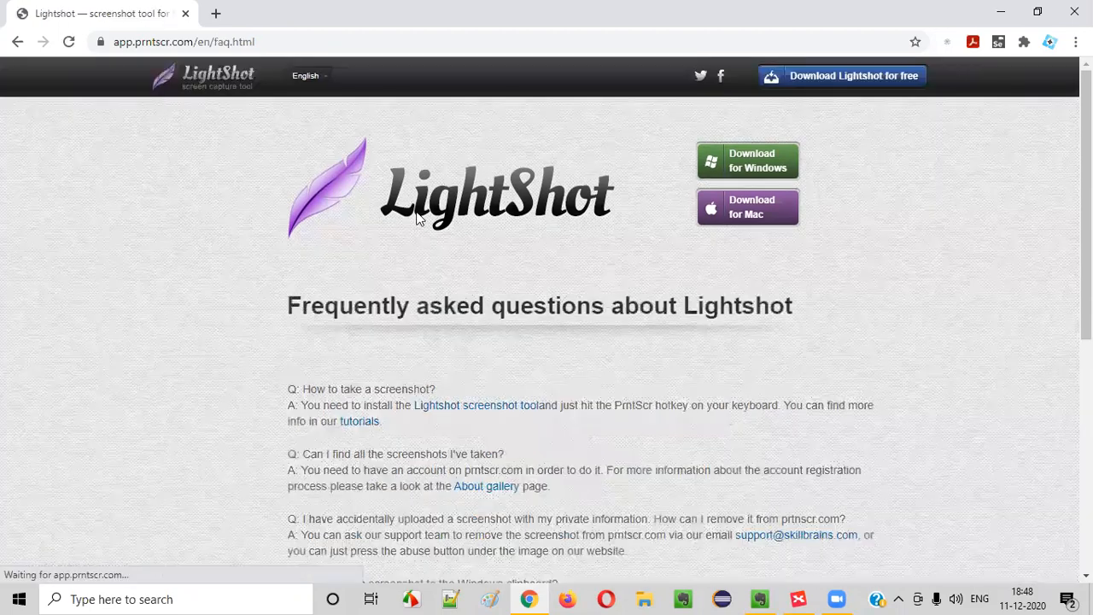
scroll(538, 291, "down", 4)
scroll(459, 419, "up", 3)
scroll(459, 393, "down", 3)
scroll(457, 363, "down", 2)
scroll(487, 371, "up", 5)
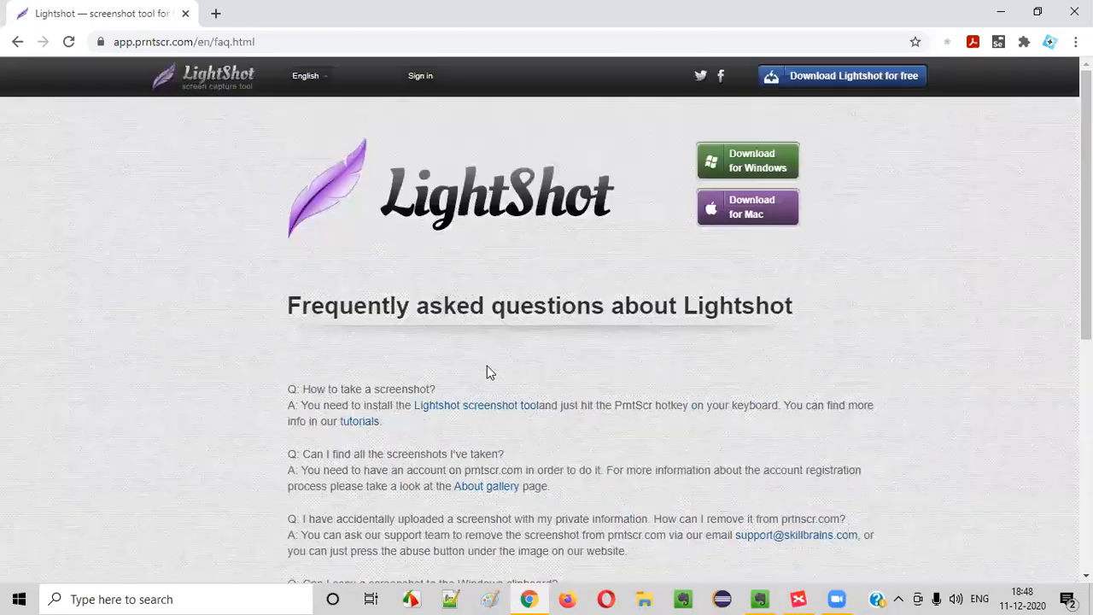
left_click(17, 41)
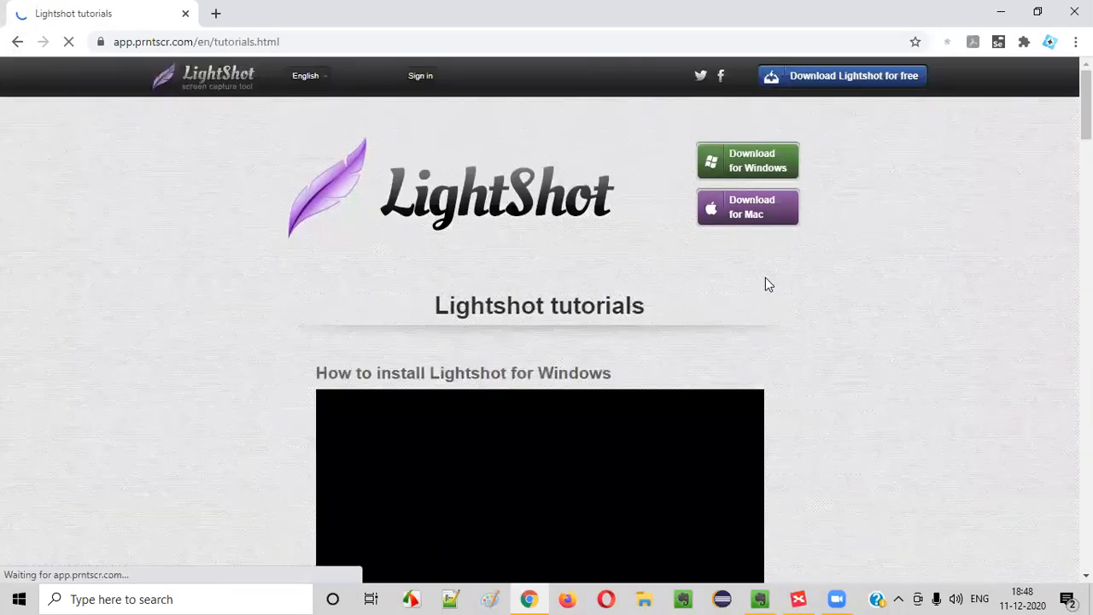
Scroll through the Lightshot tutorials page, briefly comparing it with the TutorialsNinja mind map
scroll(763, 283, "down", 2)
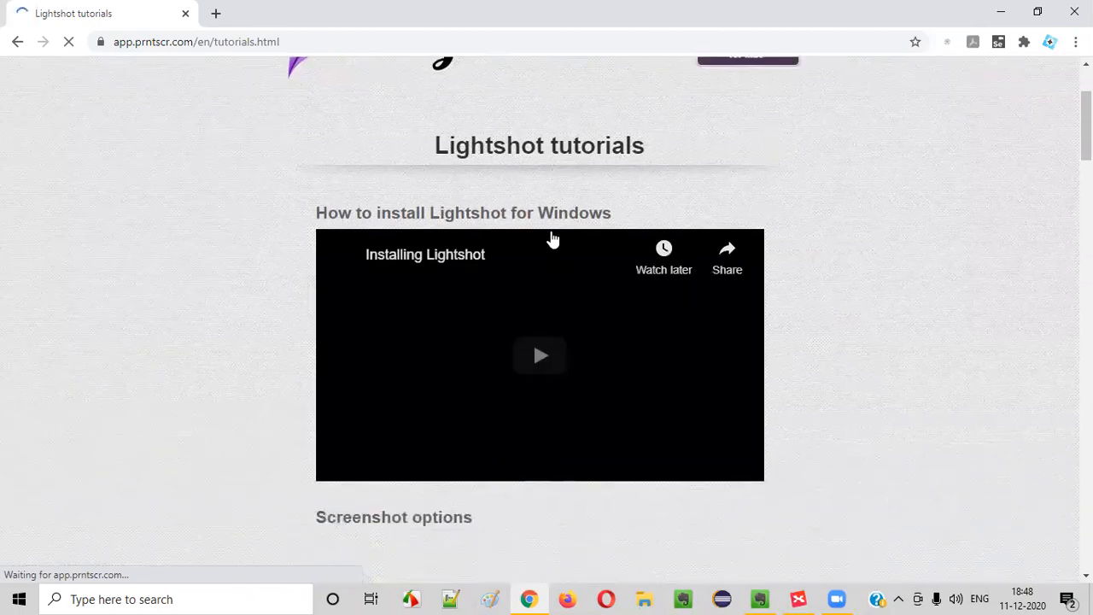
scroll(478, 166, "up", 2)
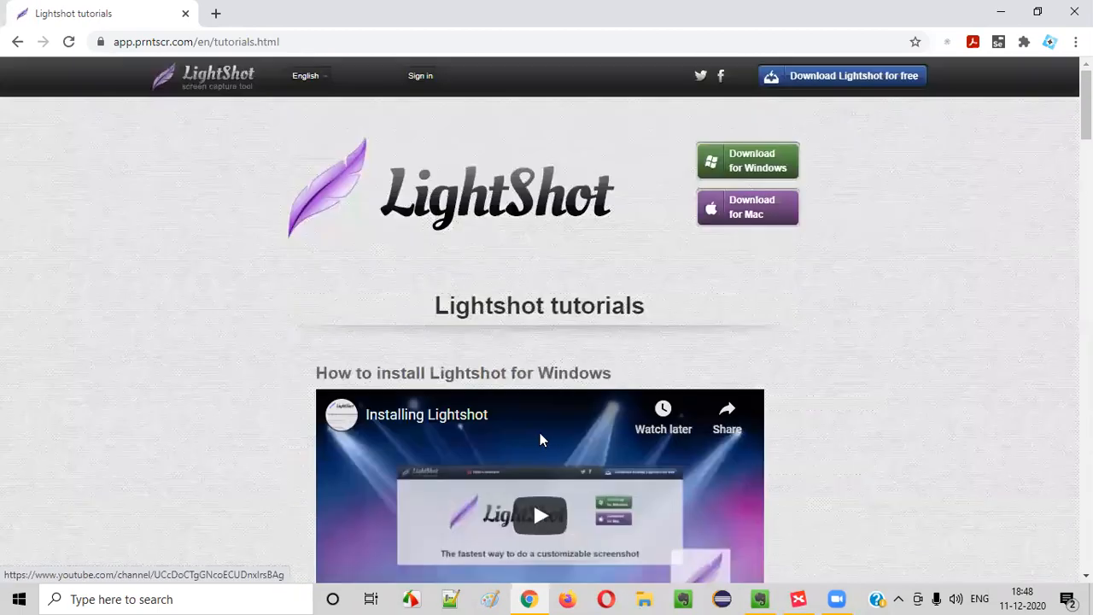
scroll(541, 436, "down", 3)
scroll(541, 290, "down", 2)
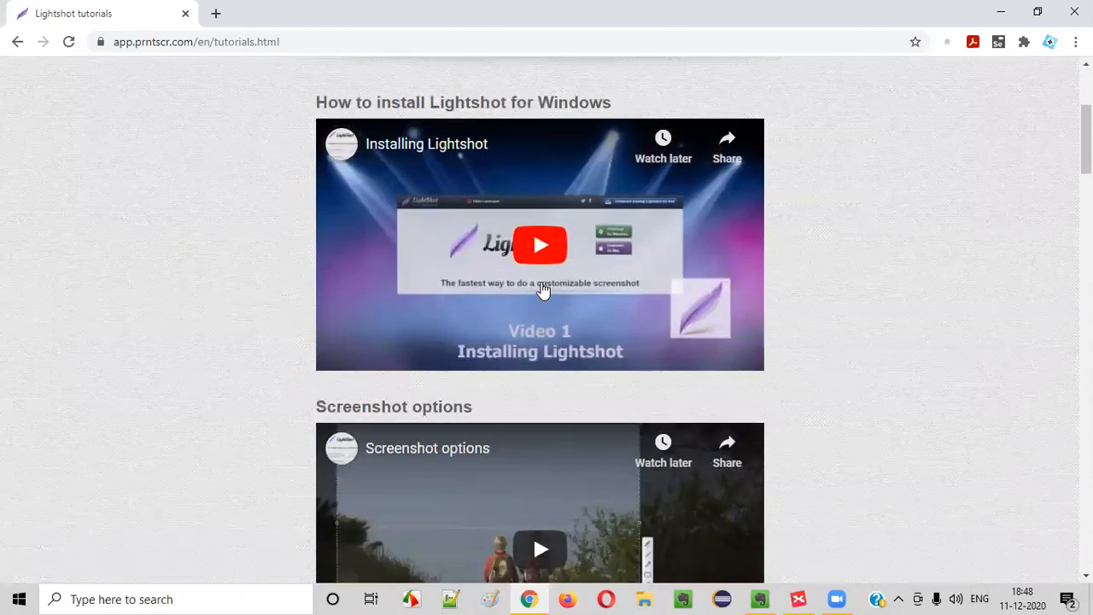
scroll(525, 414, "down", 9)
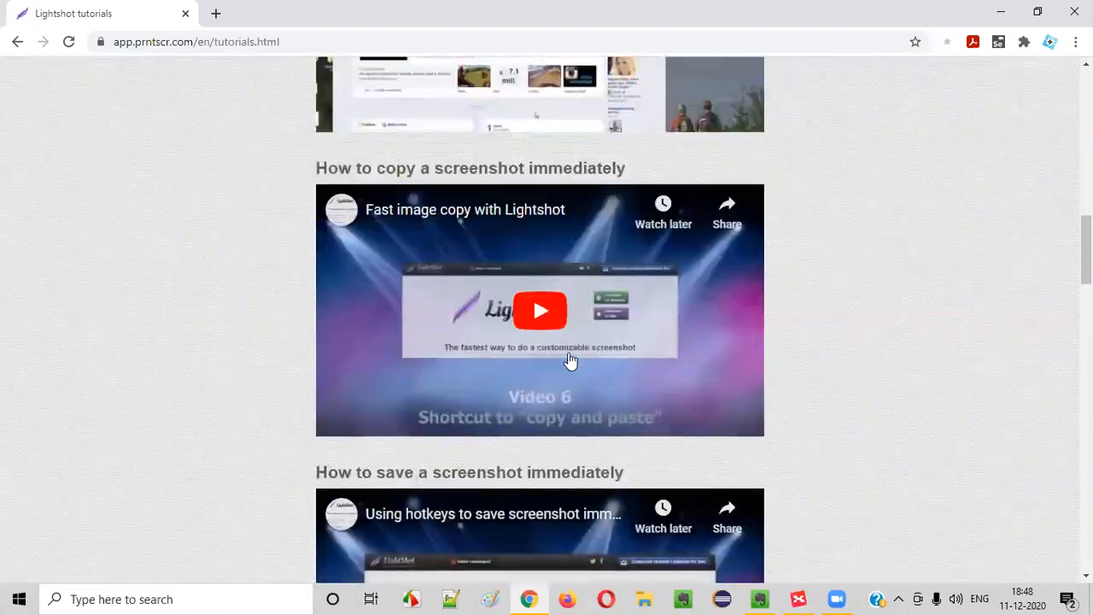
scroll(569, 362, "up", 7)
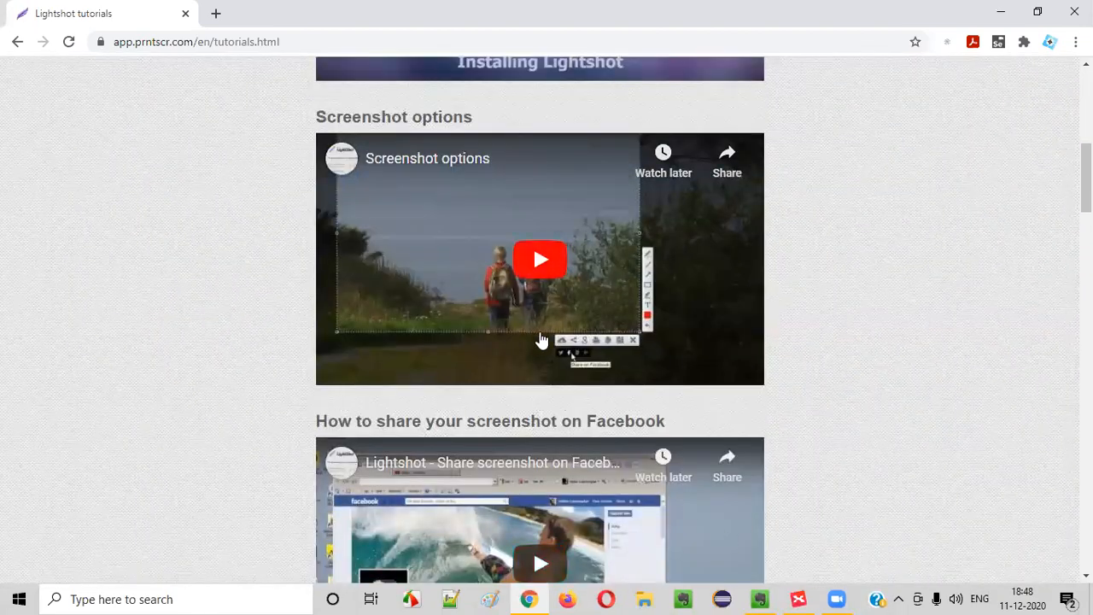
left_click(798, 599)
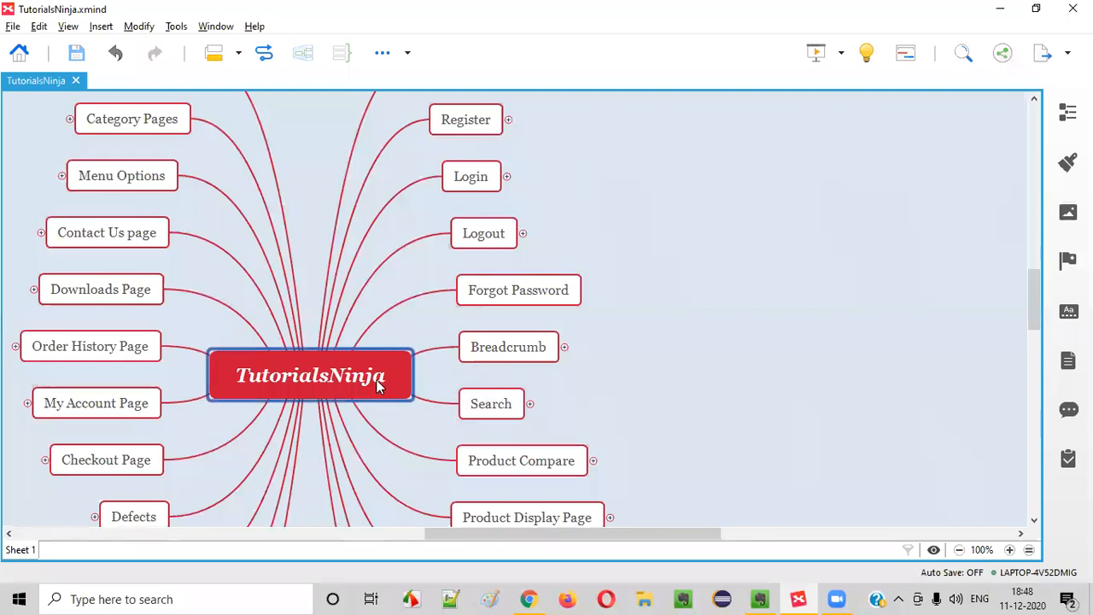
left_click(529, 599)
scroll(449, 293, "up", 5)
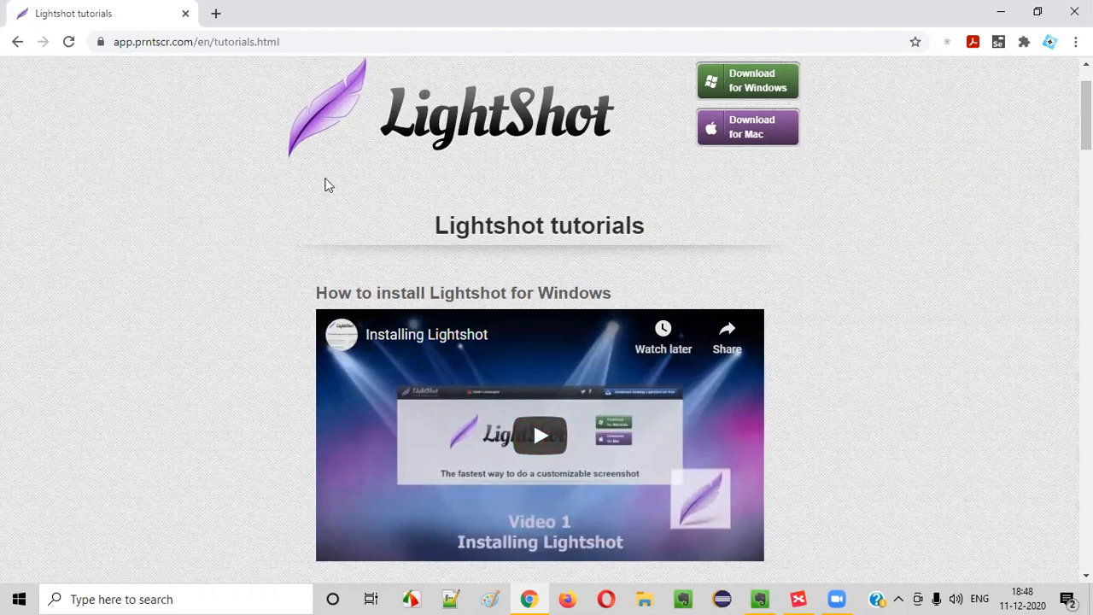
scroll(791, 319, "down", 15)
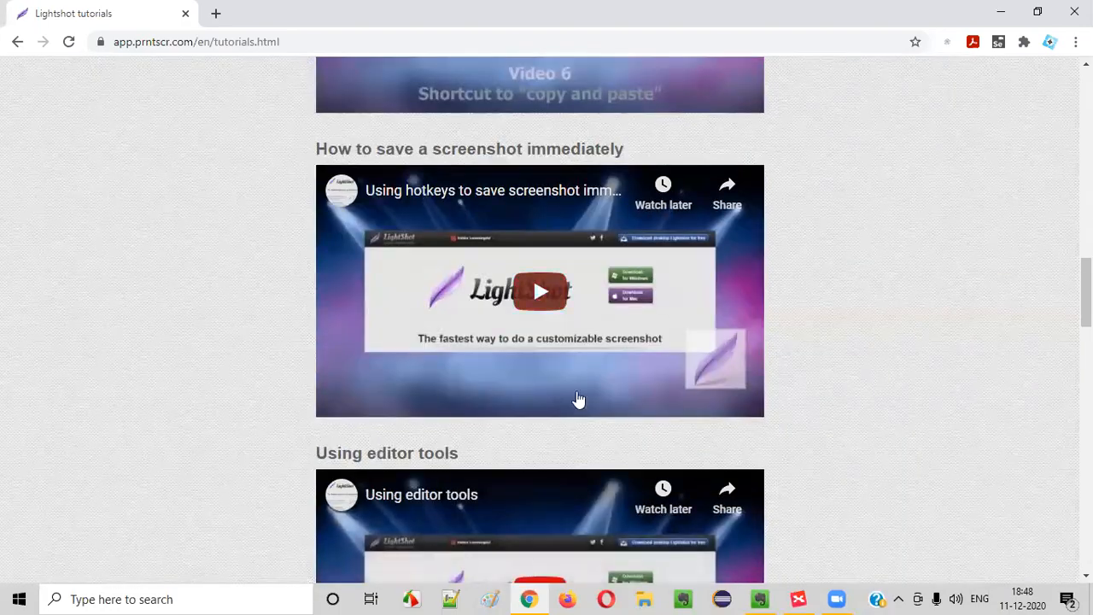
scroll(577, 399, "down", 10)
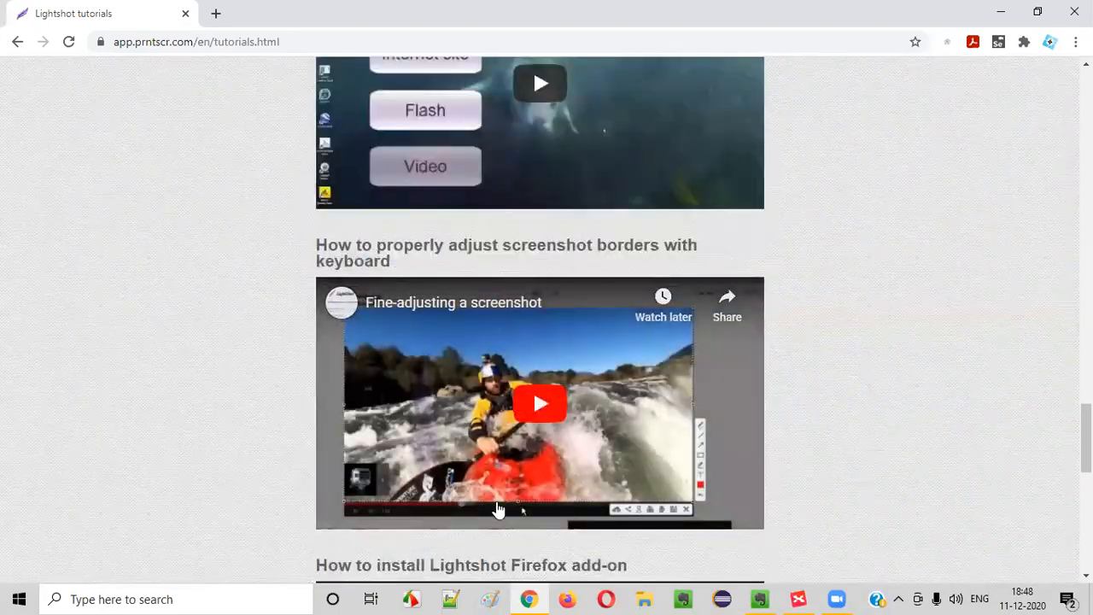
scroll(499, 510, "down", 5)
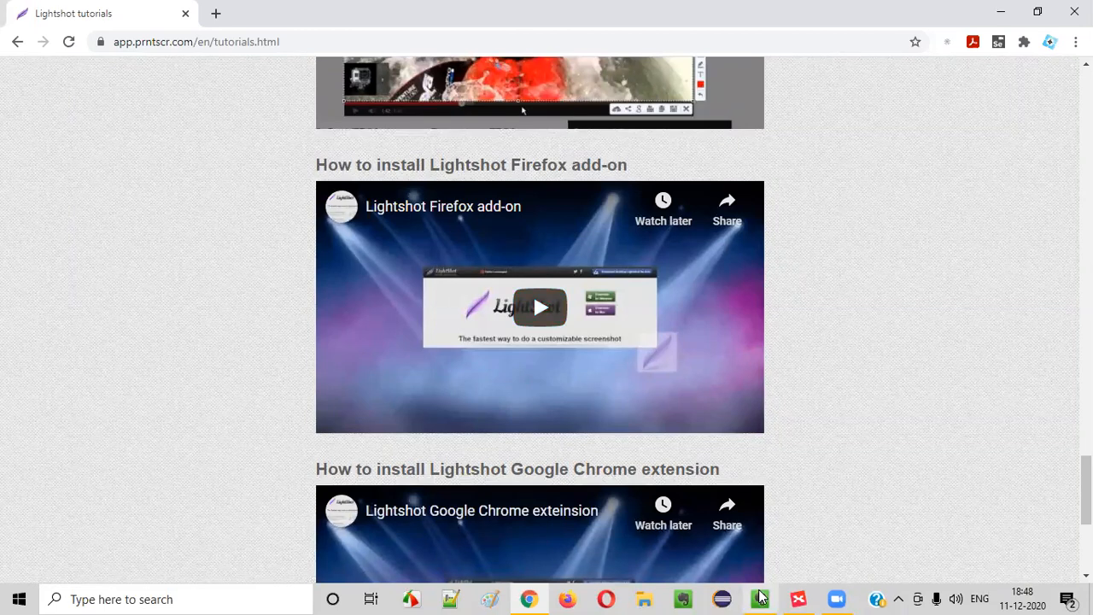
Close Chrome and reselect the central TutorialsNinja topic in XMind
left_click(799, 598)
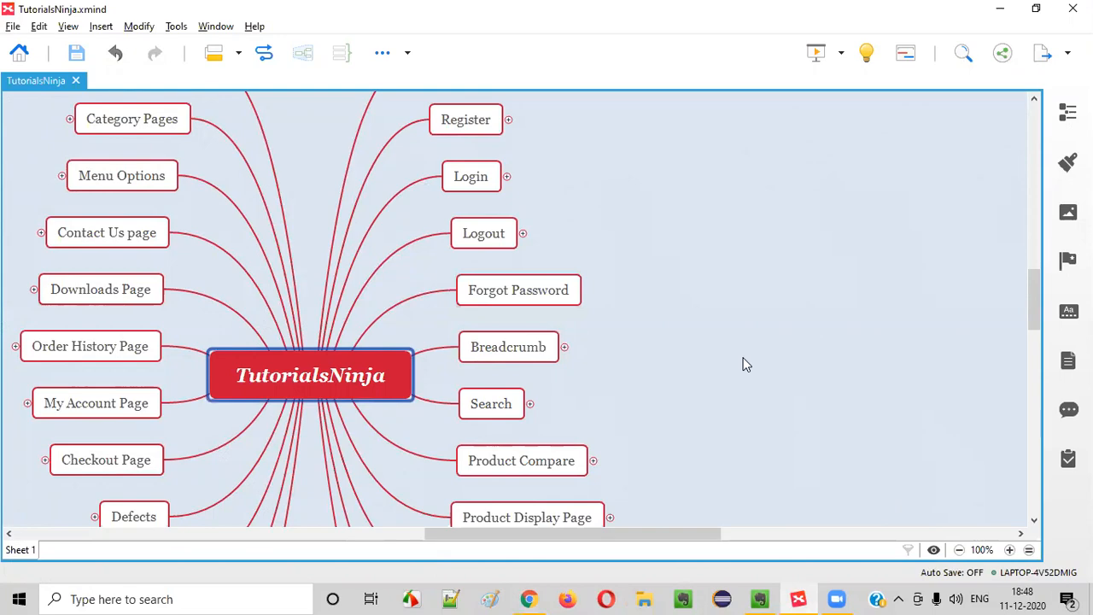
left_click(529, 598)
scroll(560, 243, "up", 15)
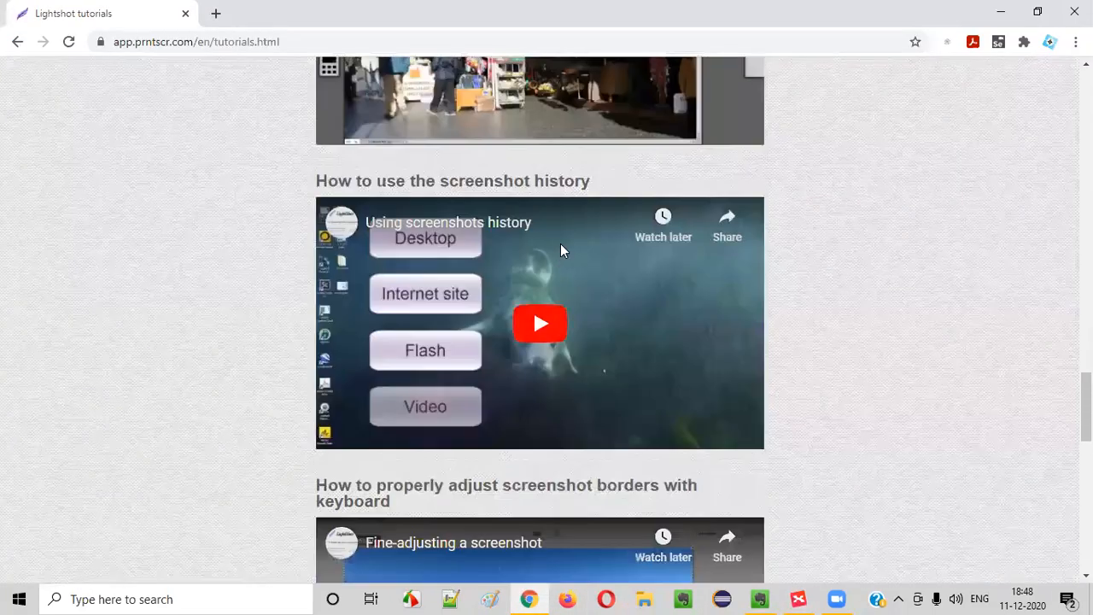
scroll(547, 257, "up", 12)
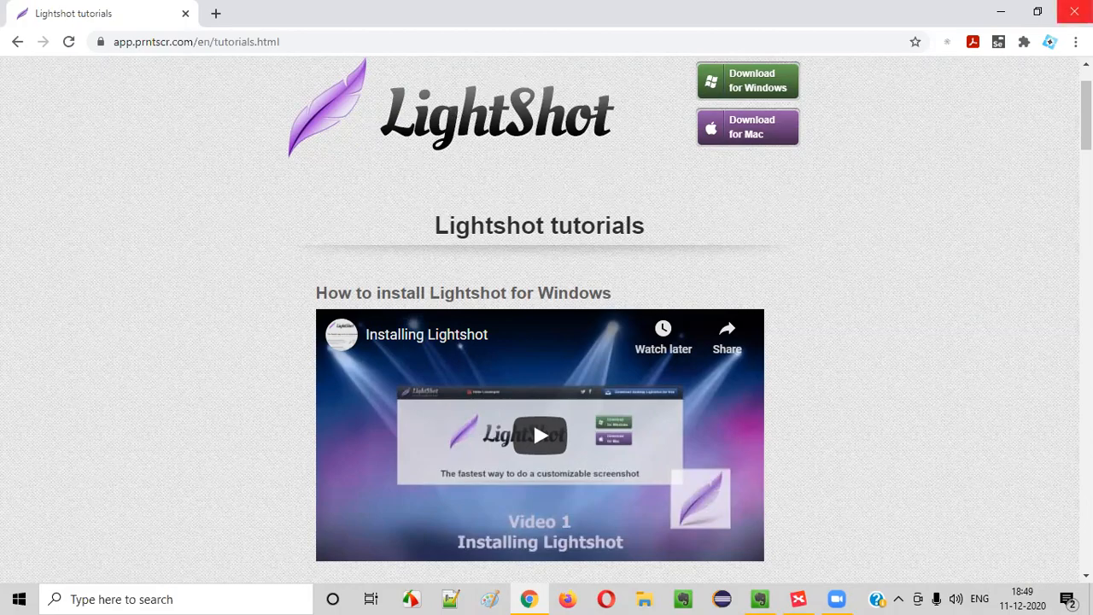
left_click(1076, 11)
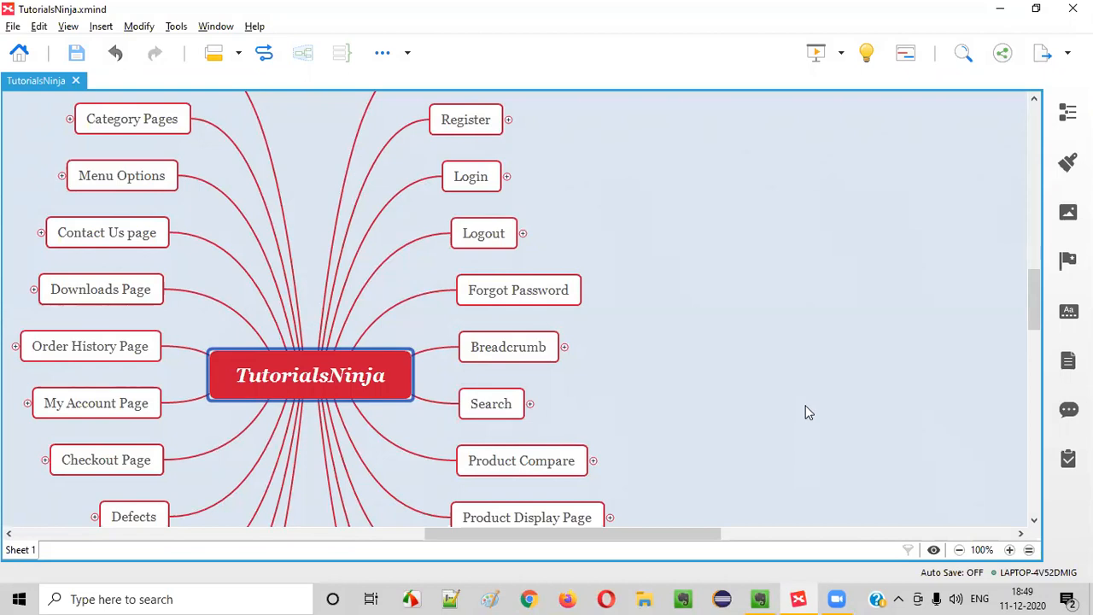
left_click(321, 409)
left_click(338, 386)
In Paint, write the heading 'Understand the Application given for Testing' with the Text tool
left_click(497, 598)
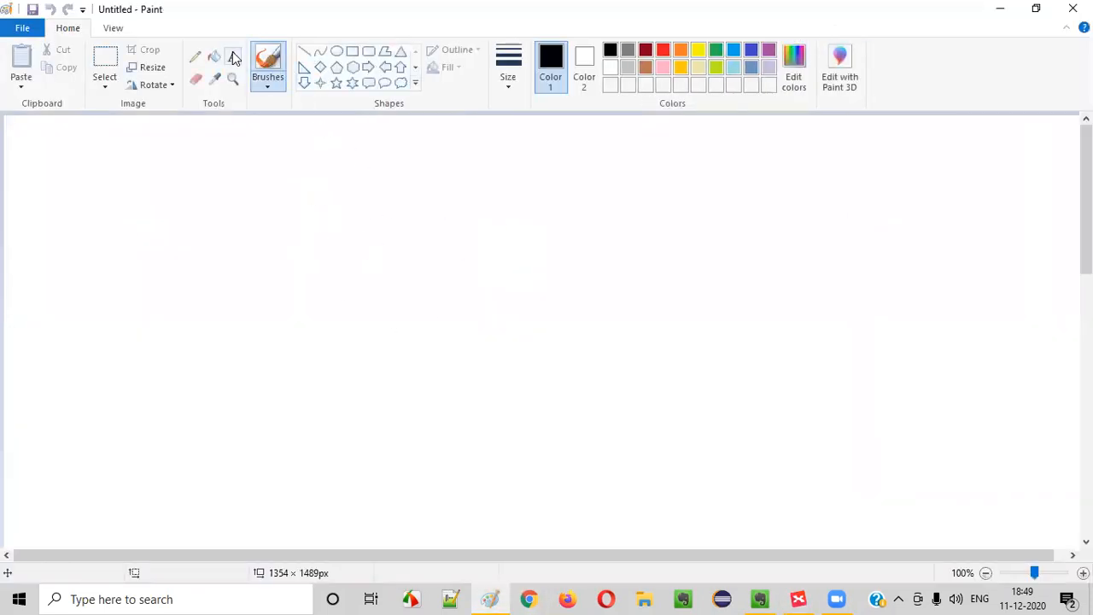
left_click(232, 56)
left_click(360, 161)
type("Exlo")
key("BackSpace")
key("BackSpace")
type("plo")
key("BackSpace")
key("BackSpace")
key("BackSpace")
key("BackSpace")
key("BackSpace")
type("Under")
type("st ")
type("nd the Appplica")
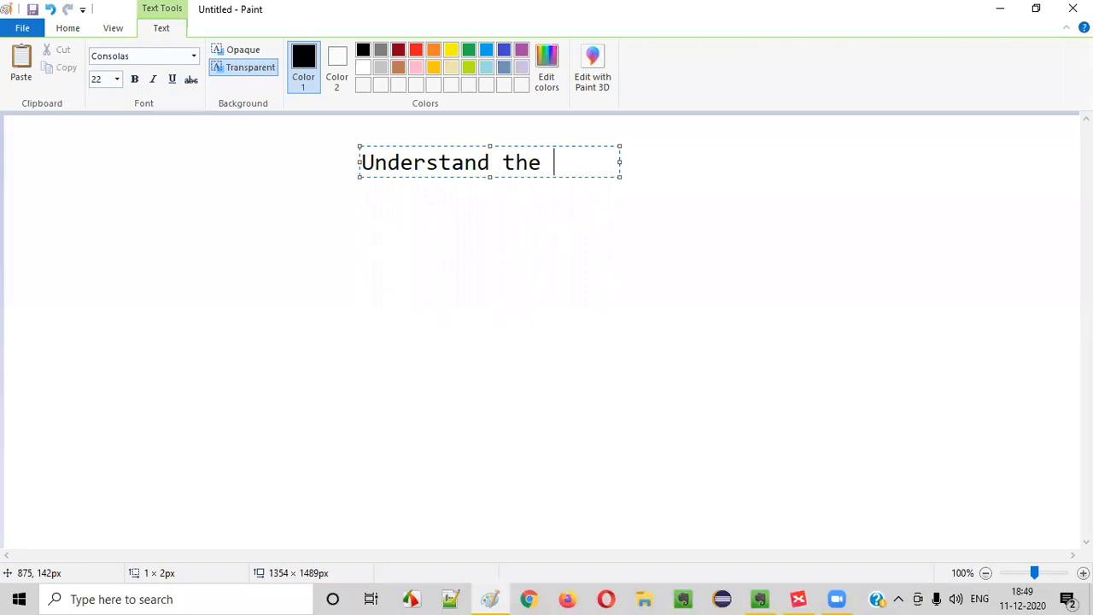
key("BackSpace")
key("BackSpace")
key("BackSpace")
key("BackSpace")
key("BackSpace")
key("BackSpace")
type("l")
key("BackSpace")
type("plication given")
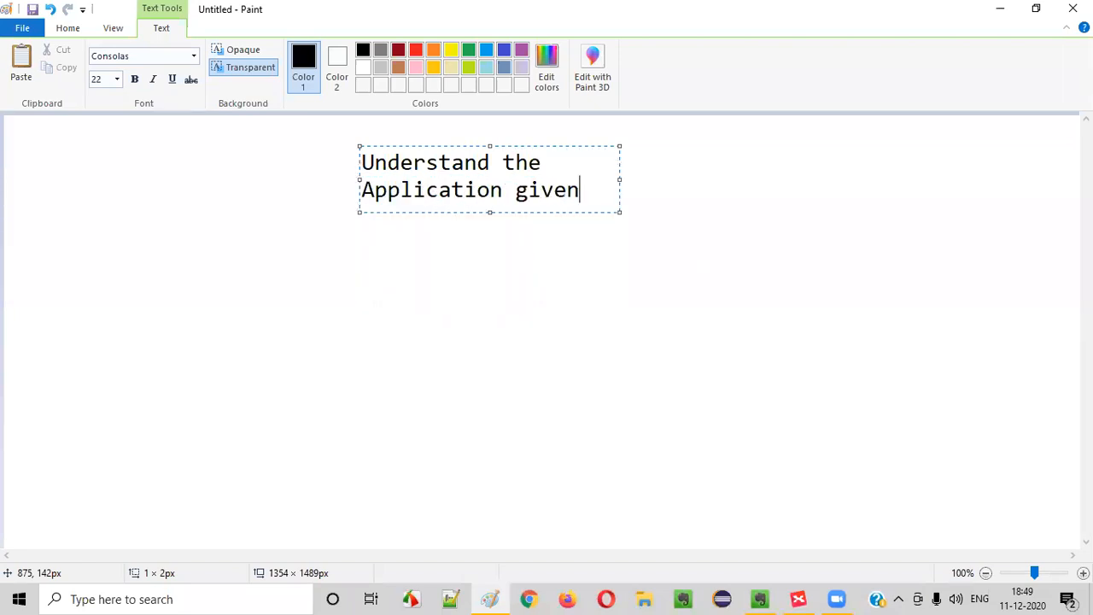
type(" for Testing")
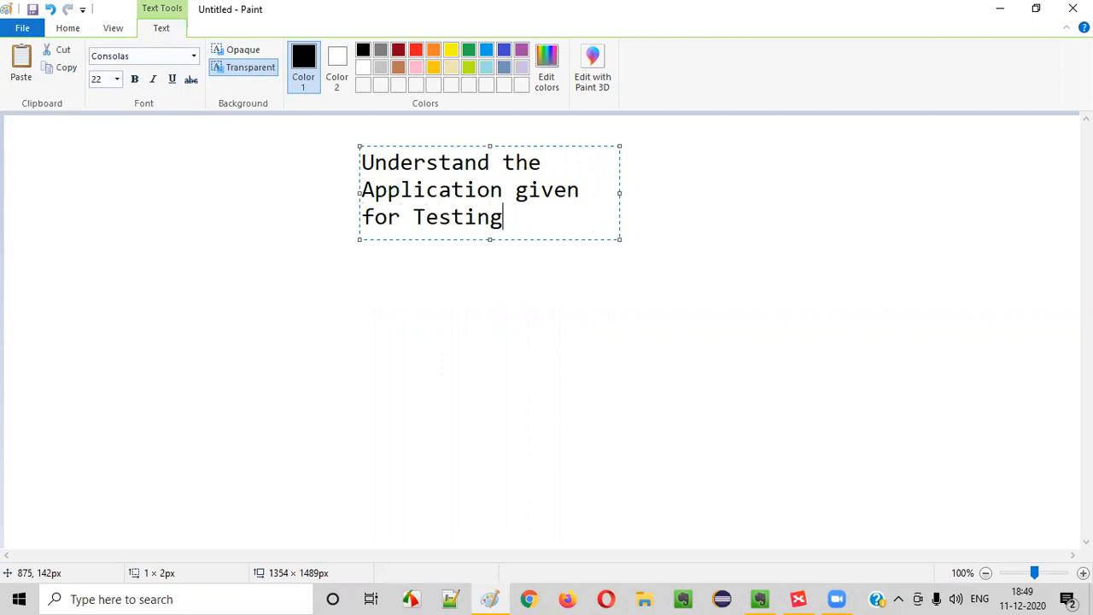
left_click(537, 325)
Add the bullet '- Exploring the Application' below the heading, widened onto one line
left_click(386, 290)
type("-")
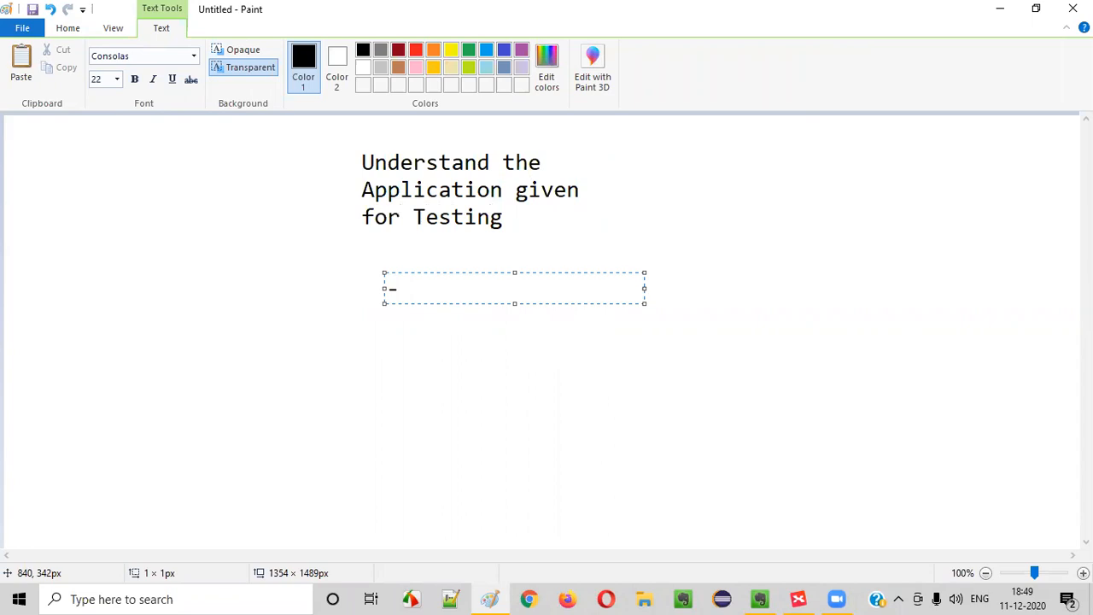
type(" Explor")
type("ation")
key("BackSpace")
key("BackSpace")
key("BackSpace")
key("BackSpace")
key("BackSpace")
key("BackSpace")
type("ing the A")
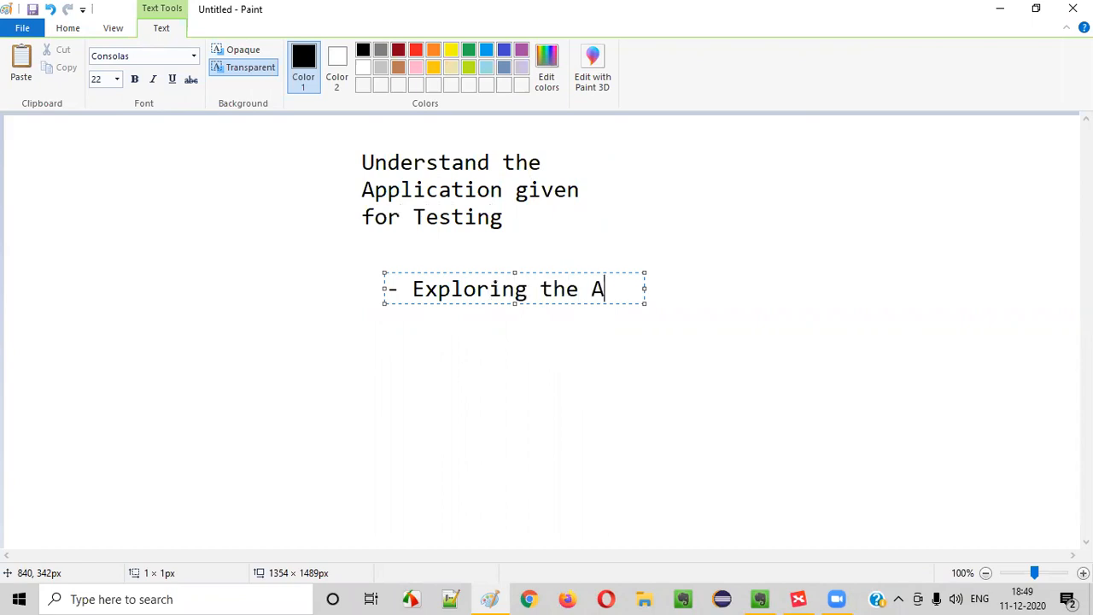
type("pplication")
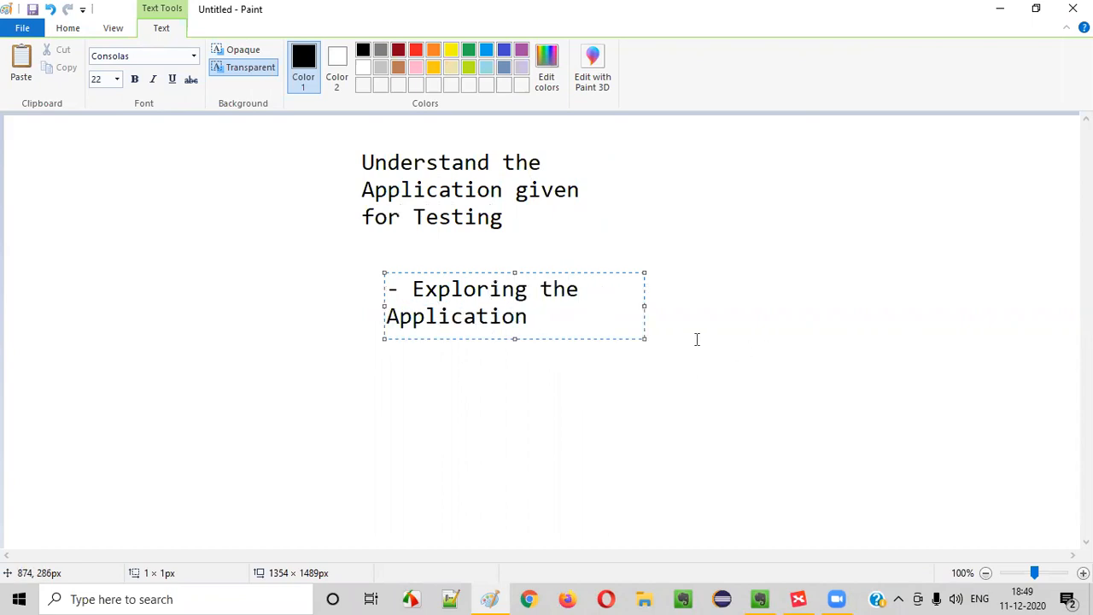
left_click_drag(643, 304, 790, 308)
left_click(760, 384)
left_click(799, 599)
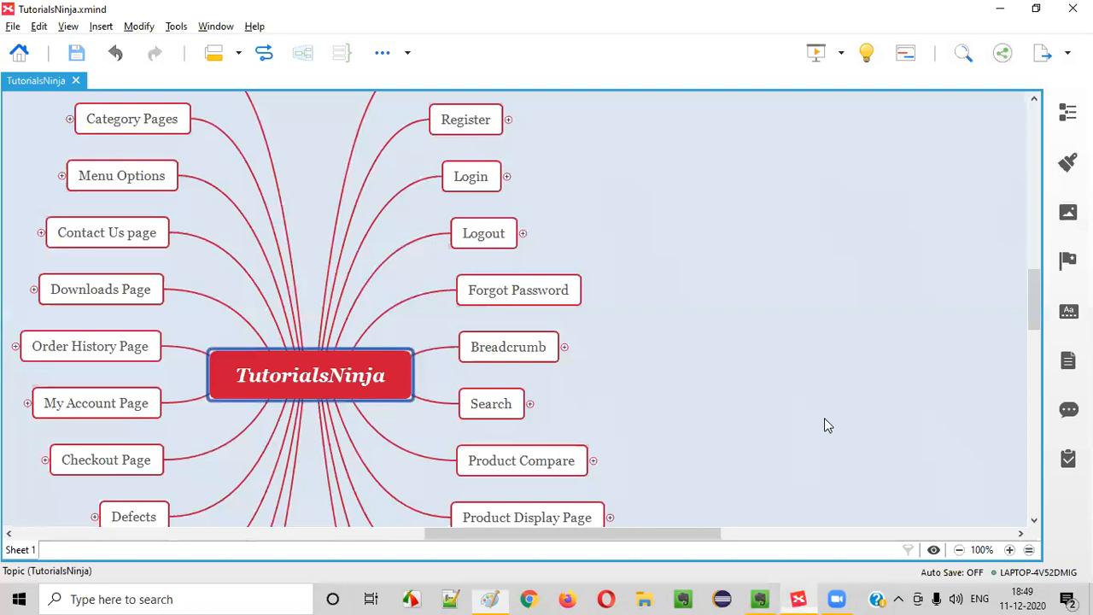
left_click(803, 599)
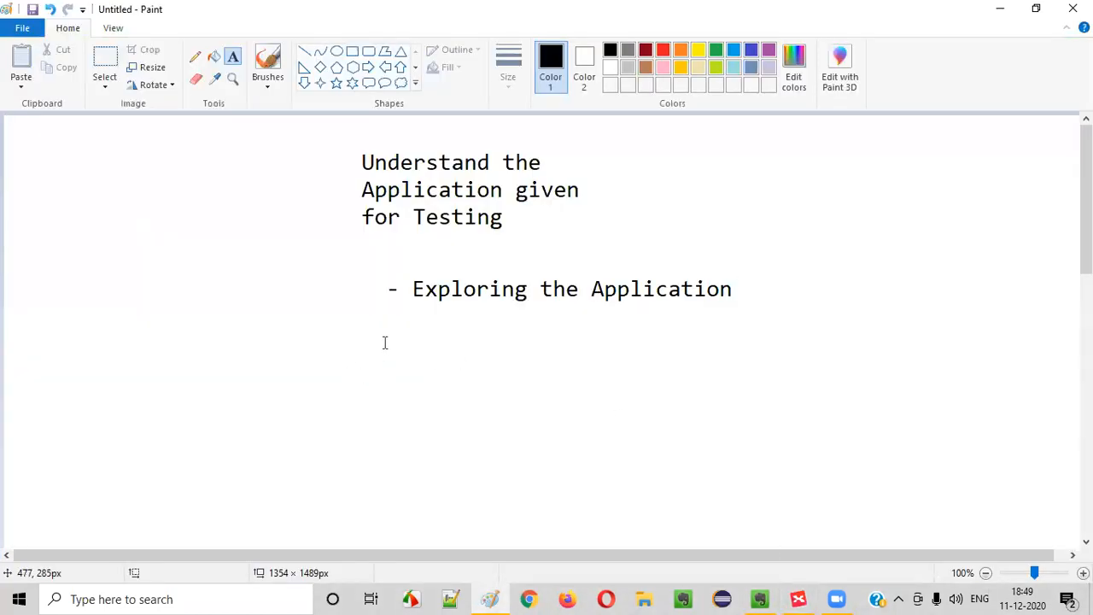
left_click(799, 599)
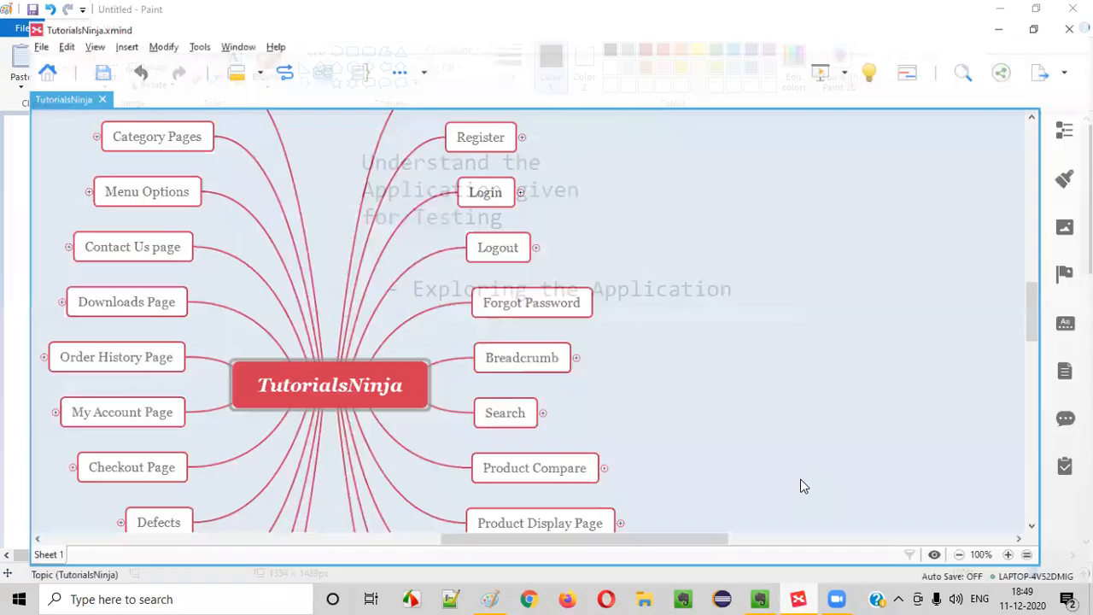
scroll(604, 477, "down", 4)
scroll(461, 333, "up", 3)
left_click(193, 495)
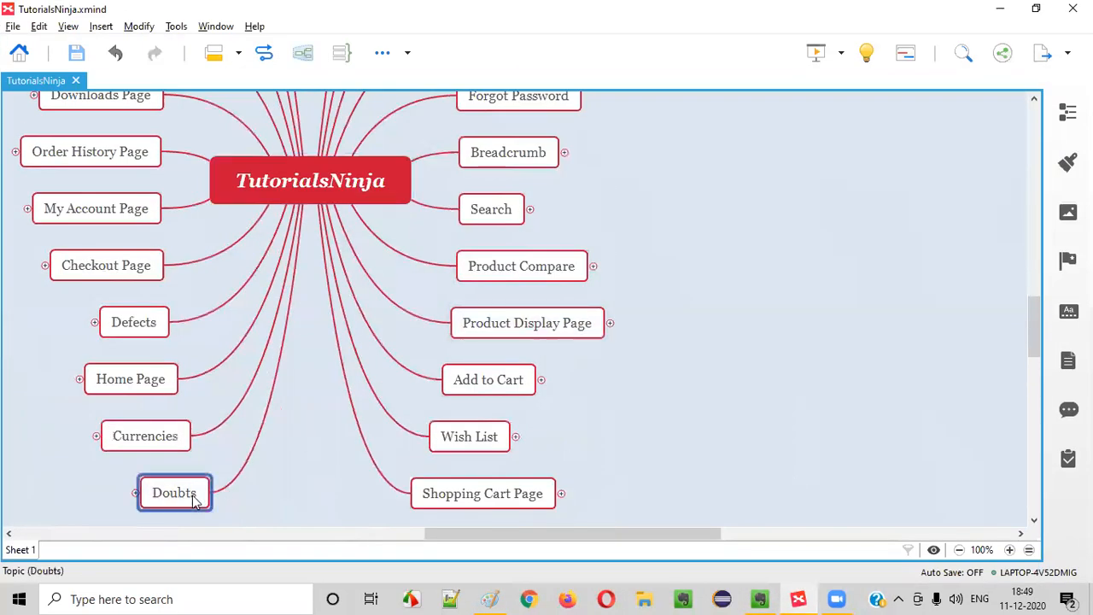
left_click(140, 492)
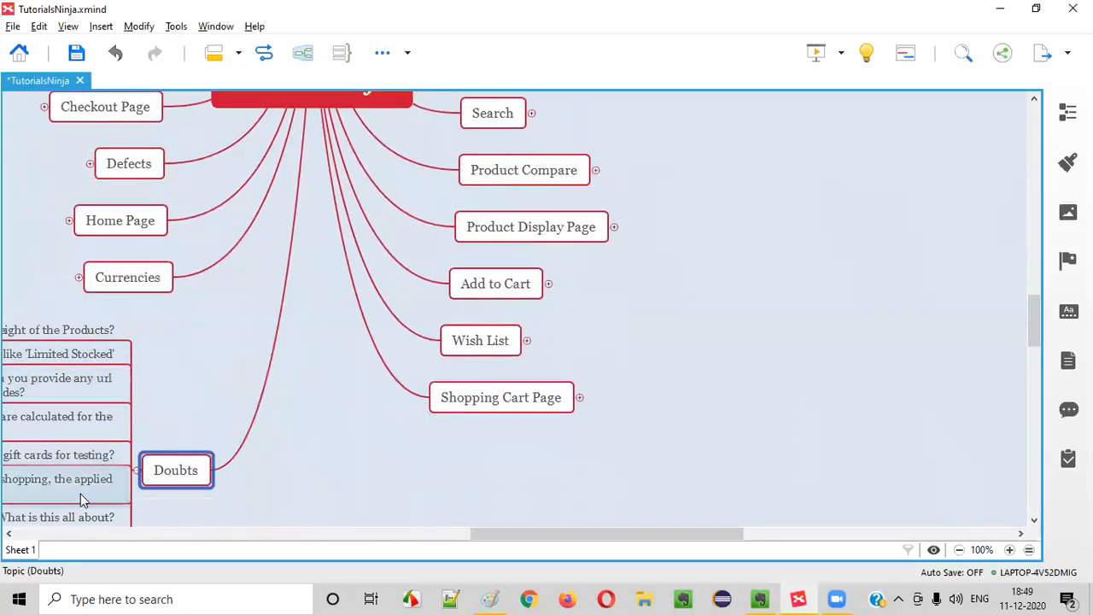
left_click(138, 474)
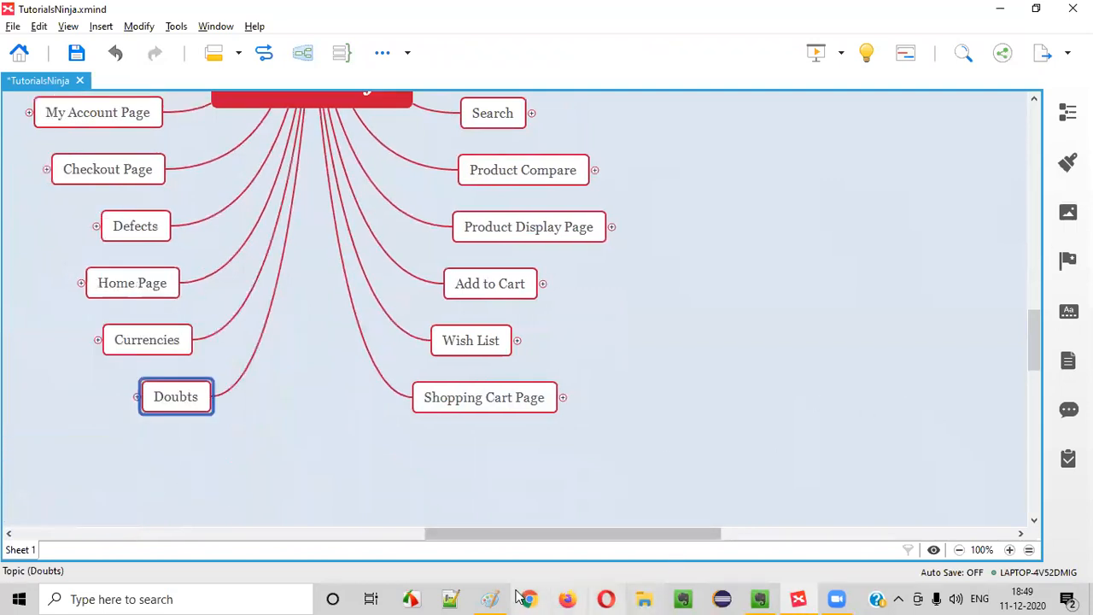
Add the bullet '- Requirements Documents' below the first bullet, widened onto one line
left_click(490, 598)
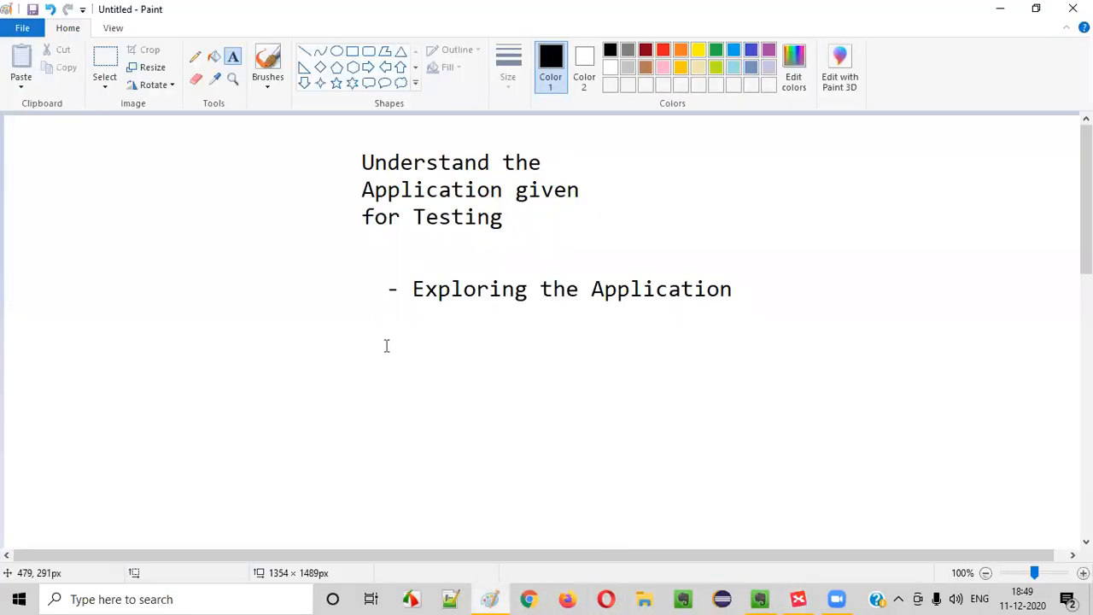
left_click(385, 342)
type("- Docume")
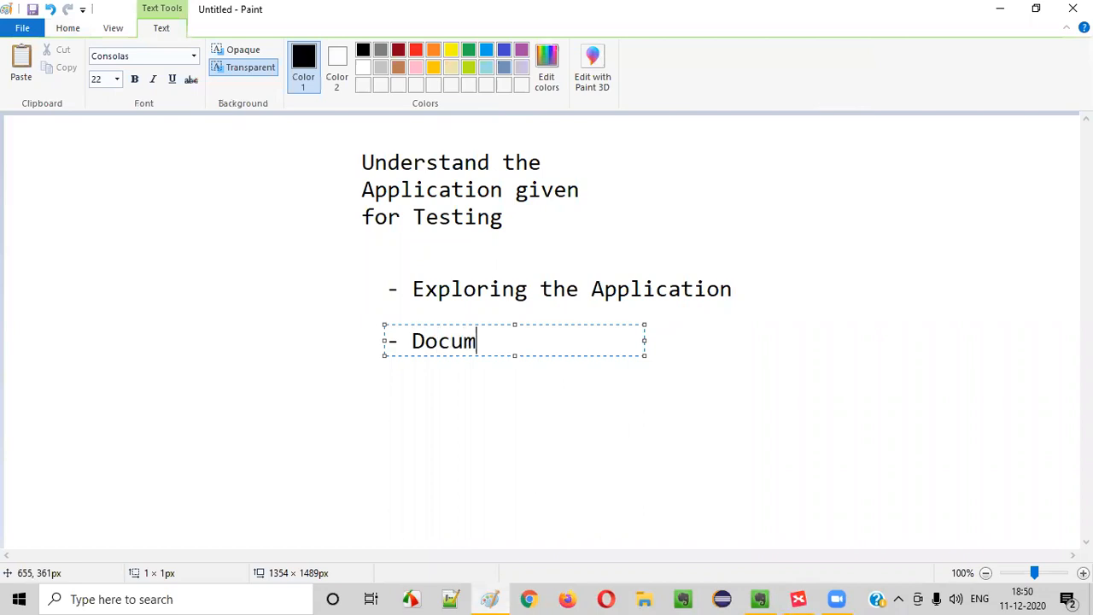
key("BackSpace")
key("BackSpace")
key("BackSpace")
key("BackSpace")
key("BackSpace")
key("BackSpace")
type("Requirements Documents")
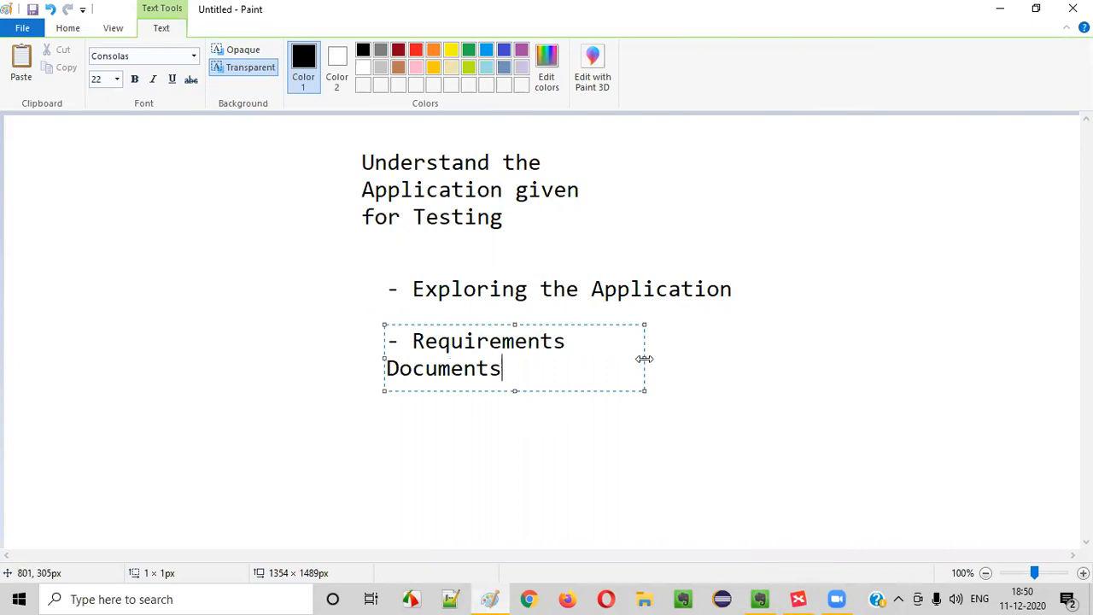
left_click_drag(644, 358, 785, 358)
left_click(637, 459)
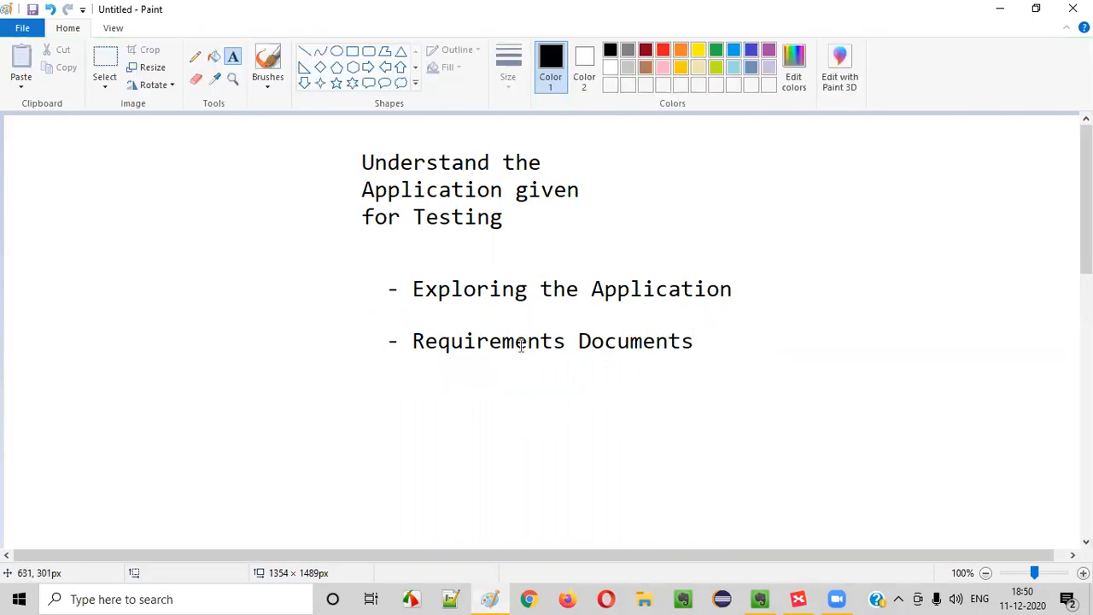
Type a '- Helpful Documents' bullet beneath it, then undo it
left_click(384, 385)
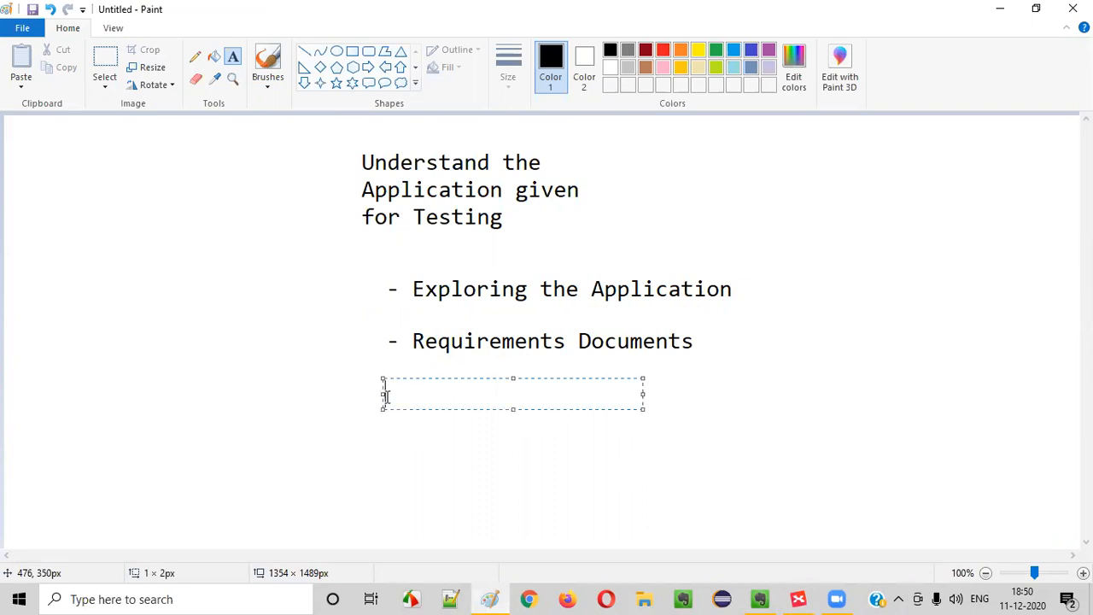
type("- Helpful Documents")
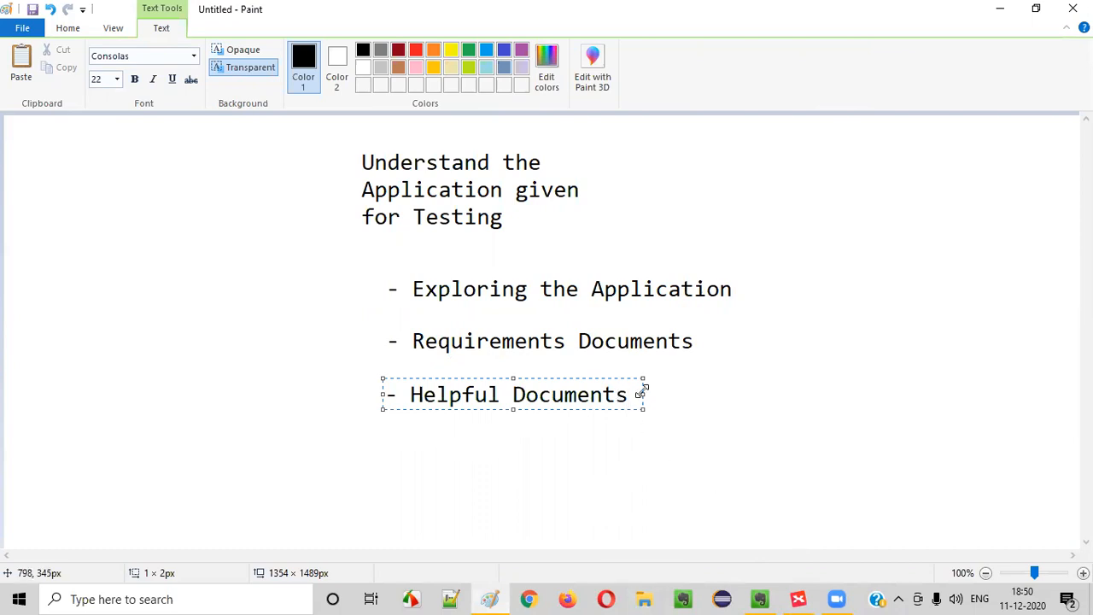
left_click(768, 493)
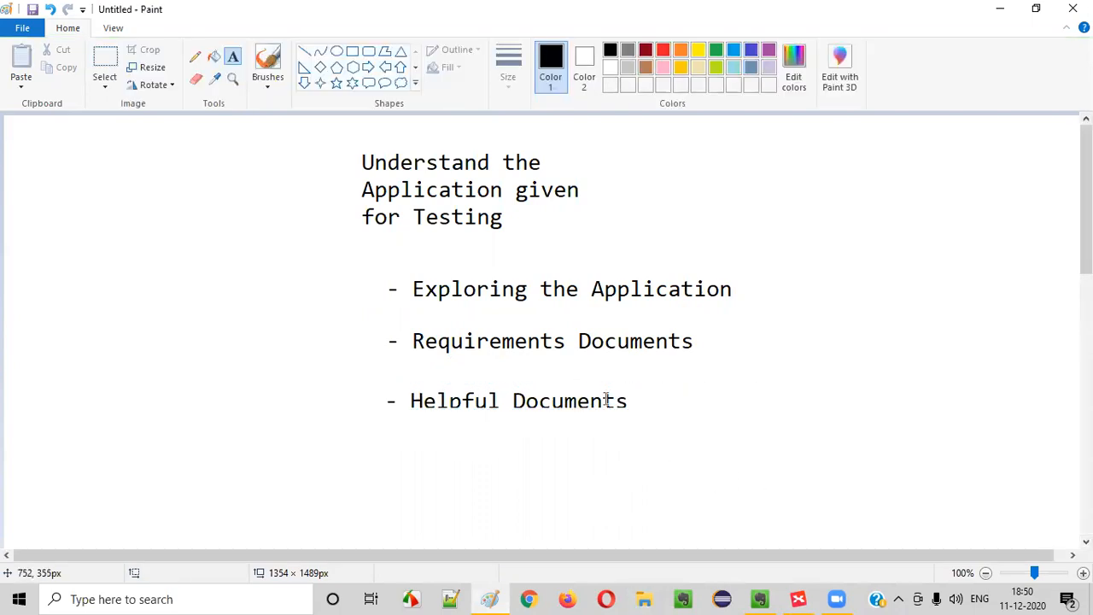
key("ctrl+z")
Start a new '- Helpful Documents' bullet and widen its text box
left_click(385, 396)
type("- H")
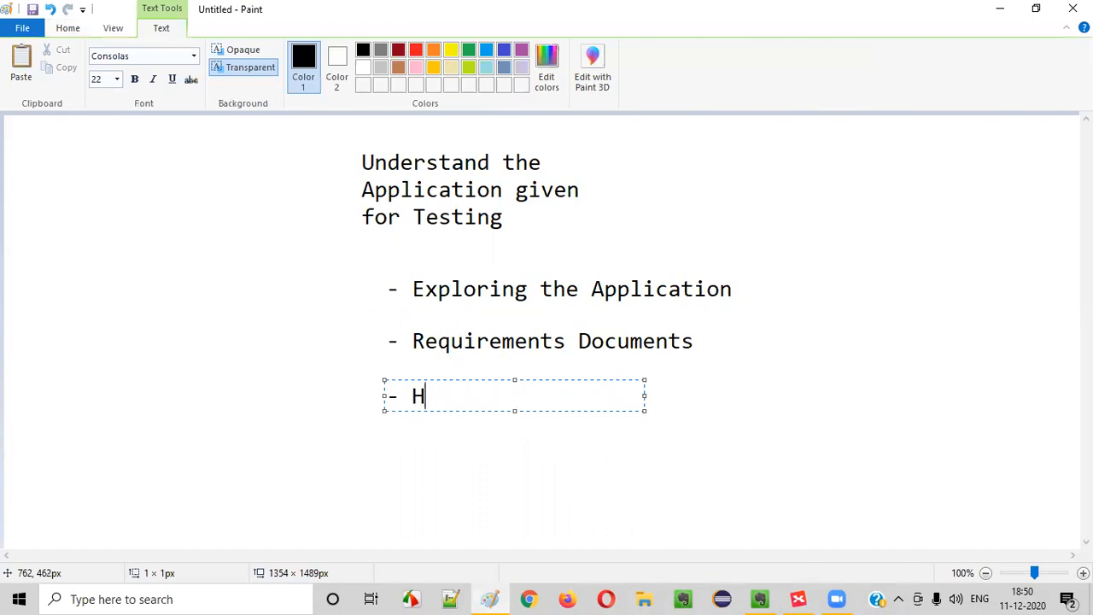
type("elpful Documennt")
key("BackSpace")
key("BackSpace")
type("ts")
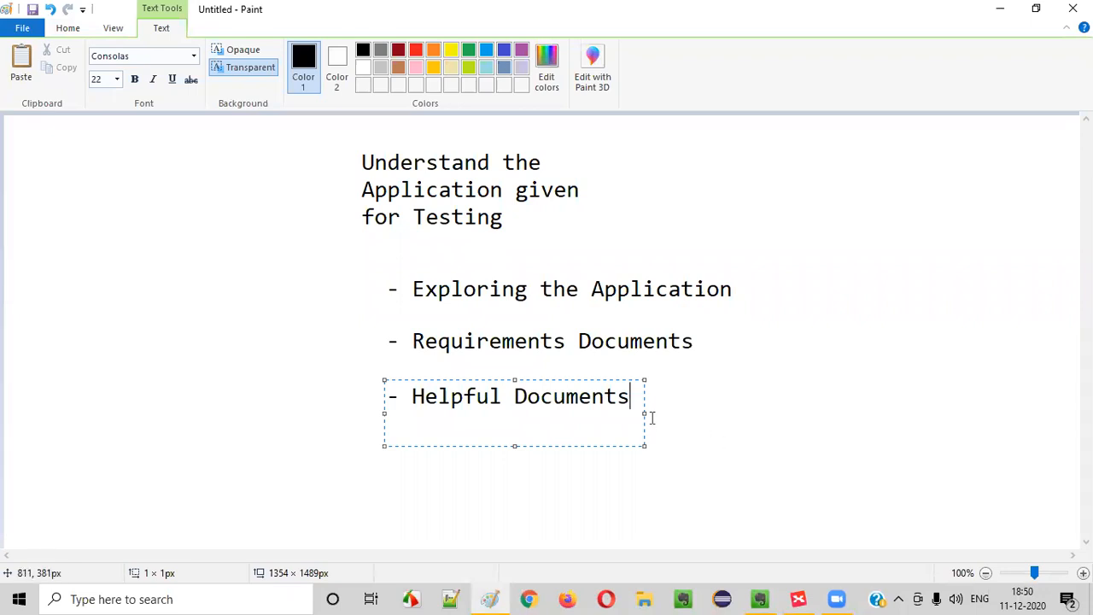
left_click_drag(642, 416, 901, 414)
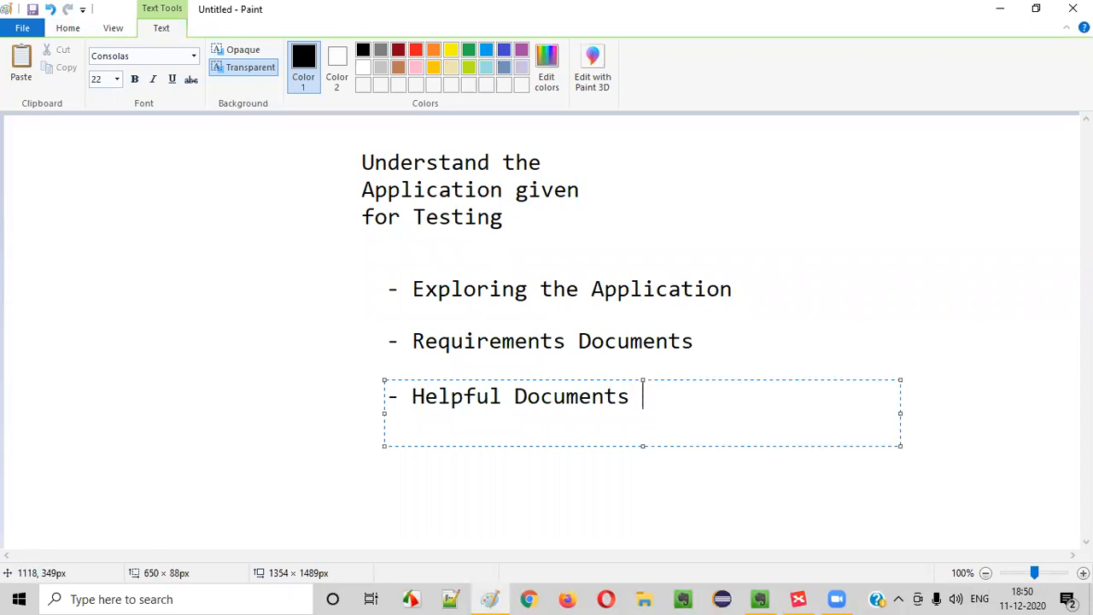
Append '(Discussions,Flow diagrams, Mock Screen,' to the Helpful Documents bullet
type("(Discussion")
type(",")
key("BackSpace")
key("BackSpace")
key("BackSpace")
type("s")
key("BackSpace")
type("ns,")
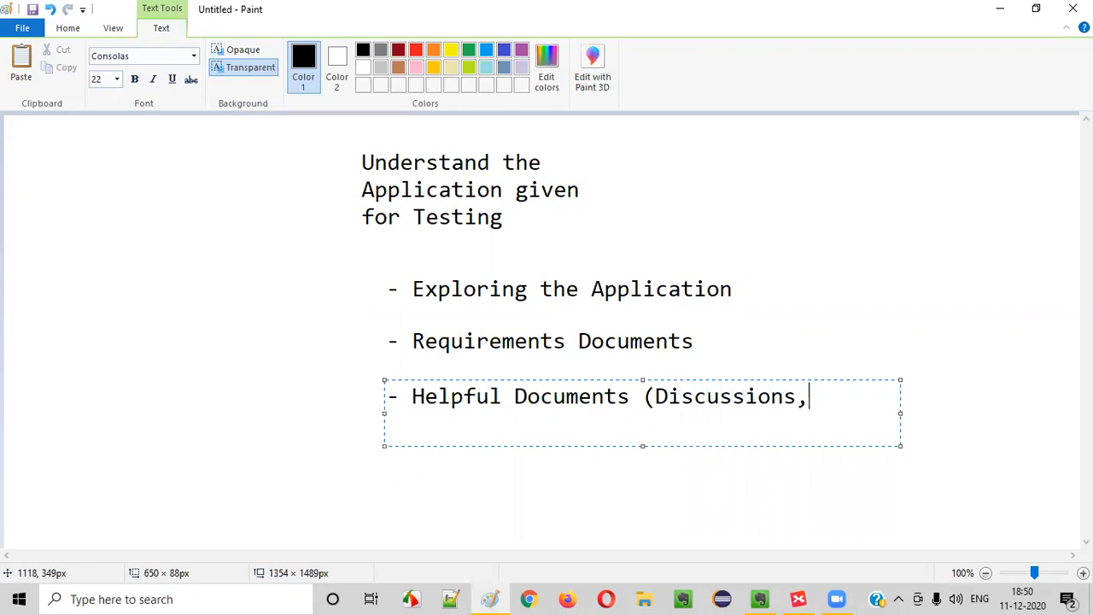
type("Flow diagrm")
key("BackSpace")
type("ams")
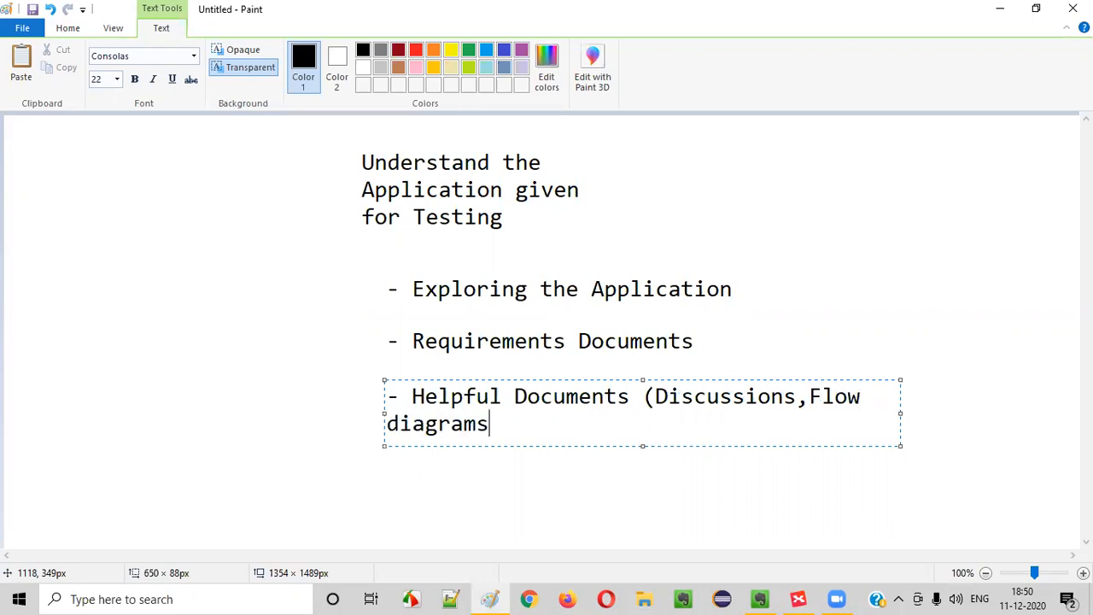
type(", Mock Screen")
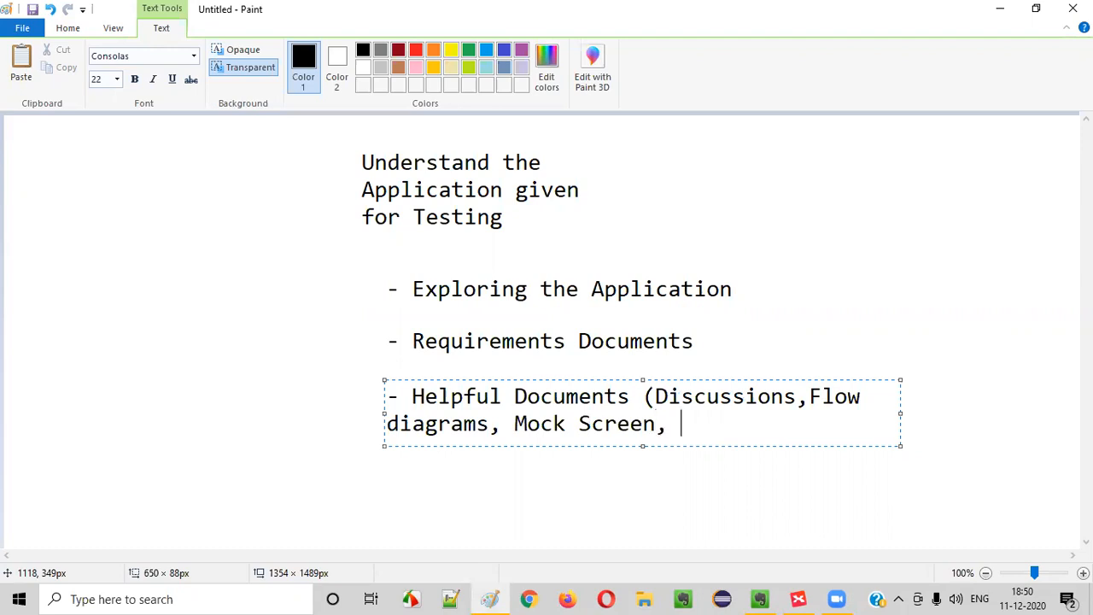
type(",")
Finish the list with 'Help Docs)' and commit the bullet to the canvas
mouse_move(521, 424)
left_mouse_down()
mouse_move(675, 424)
mouse_move(481, 422)
mouse_move(517, 419)
left_mouse_up()
left_click(686, 421)
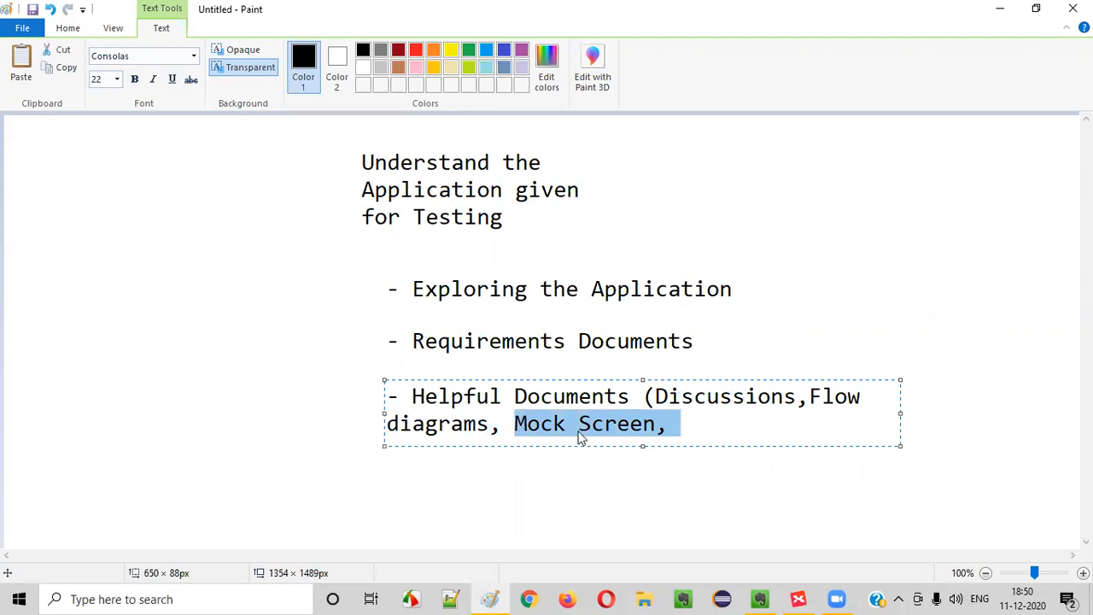
left_click(680, 422)
left_click_drag(515, 424, 659, 424)
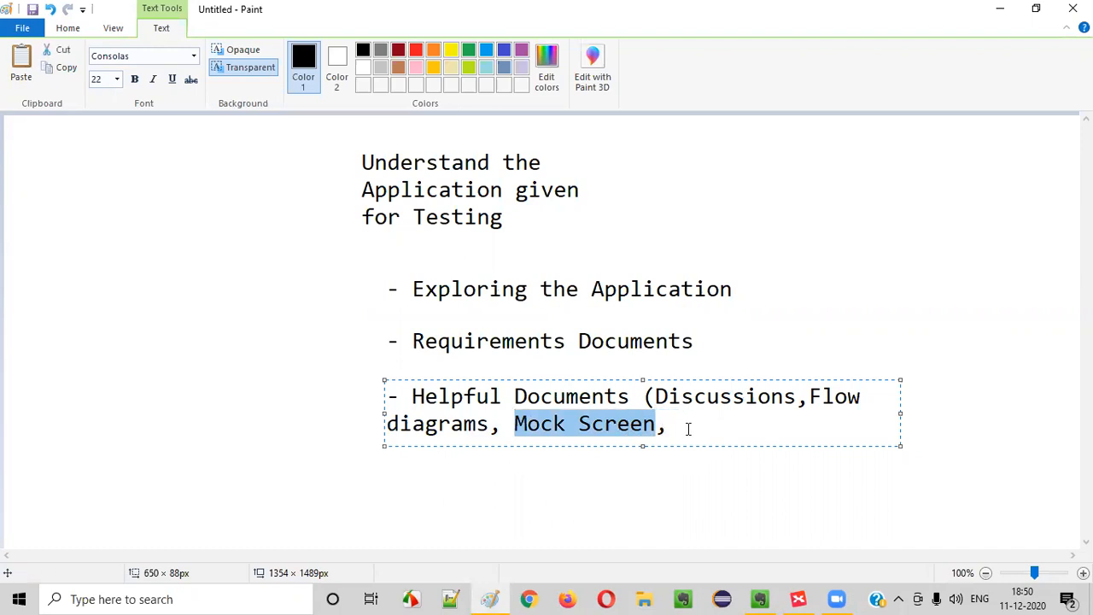
left_click(688, 429)
type("Helpful Docum")
key("BackSpace")
key("BackSpace")
type("s")
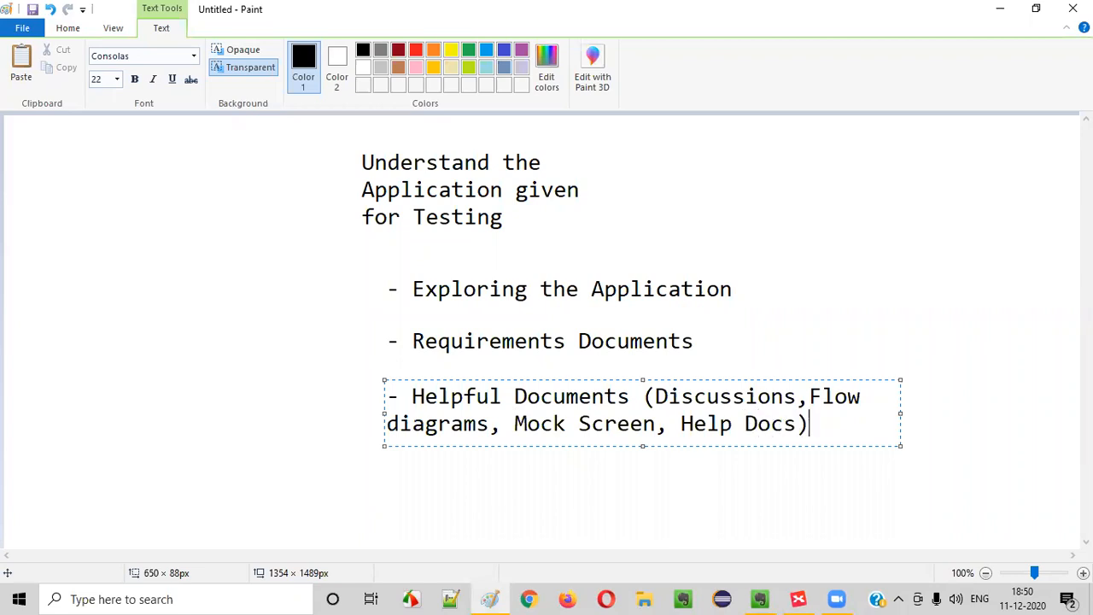
type(")")
left_click_drag(662, 430, 818, 426)
left_click(633, 473)
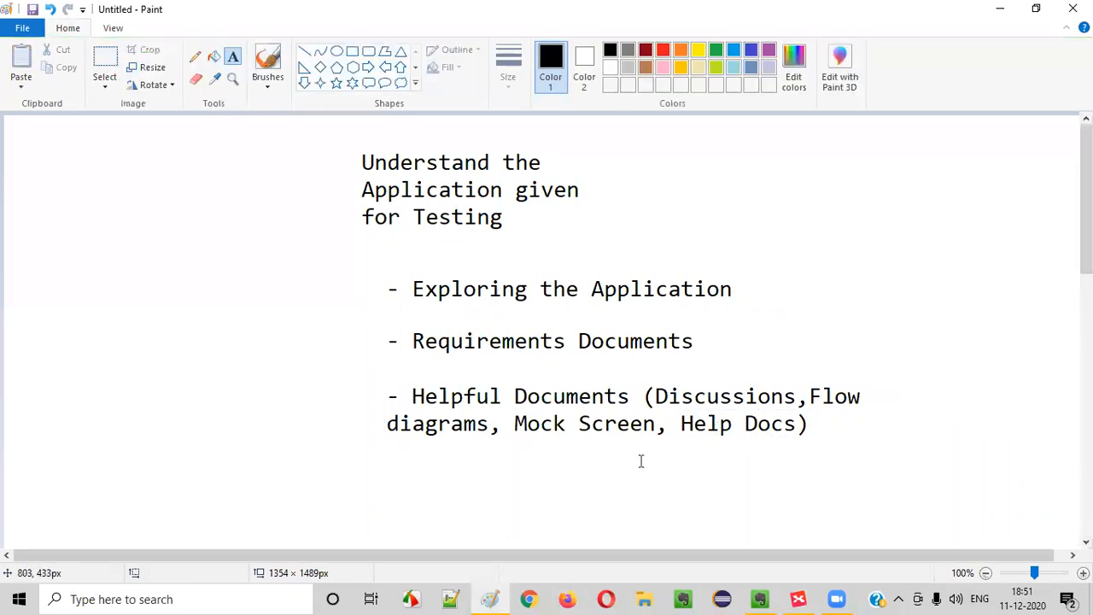
Add a '- Google Search' bullet below the Helpful Documents line with the Text tool
left_click(385, 476)
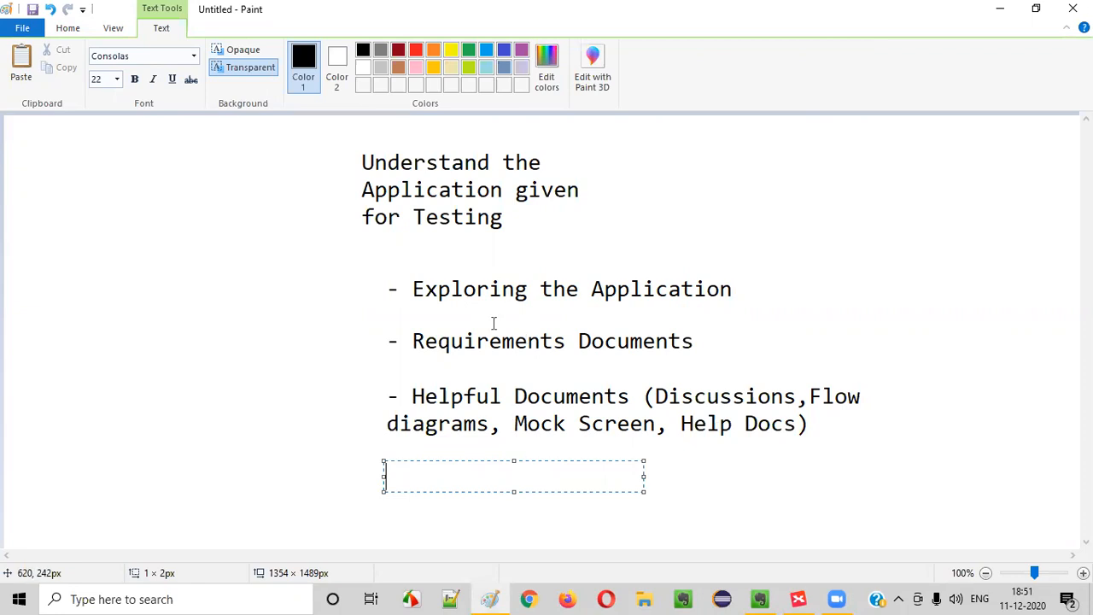
left_click(419, 453)
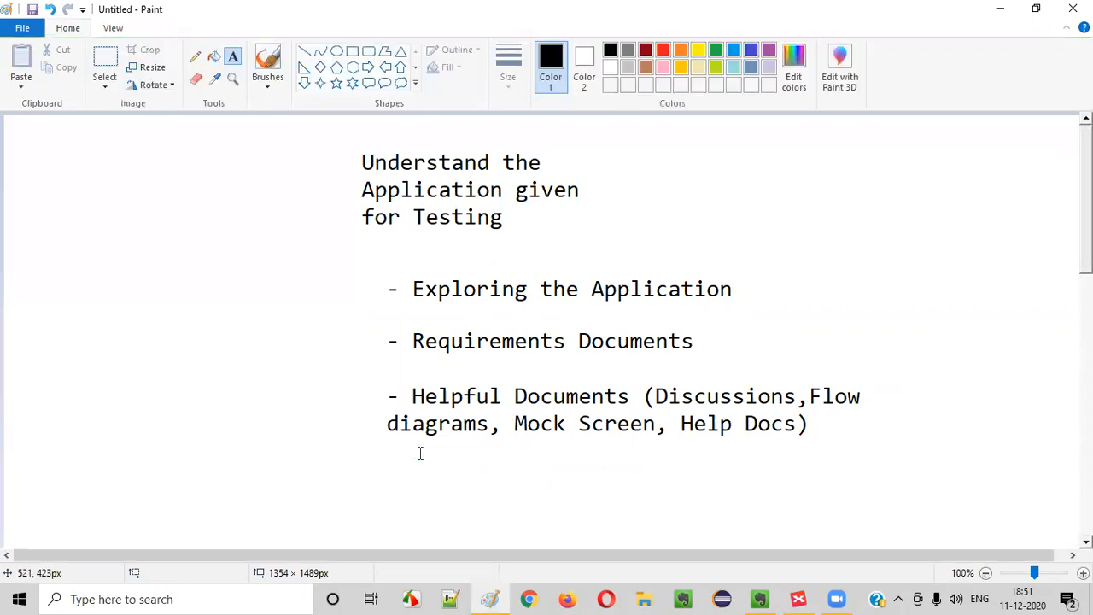
left_click(380, 465)
type("- o")
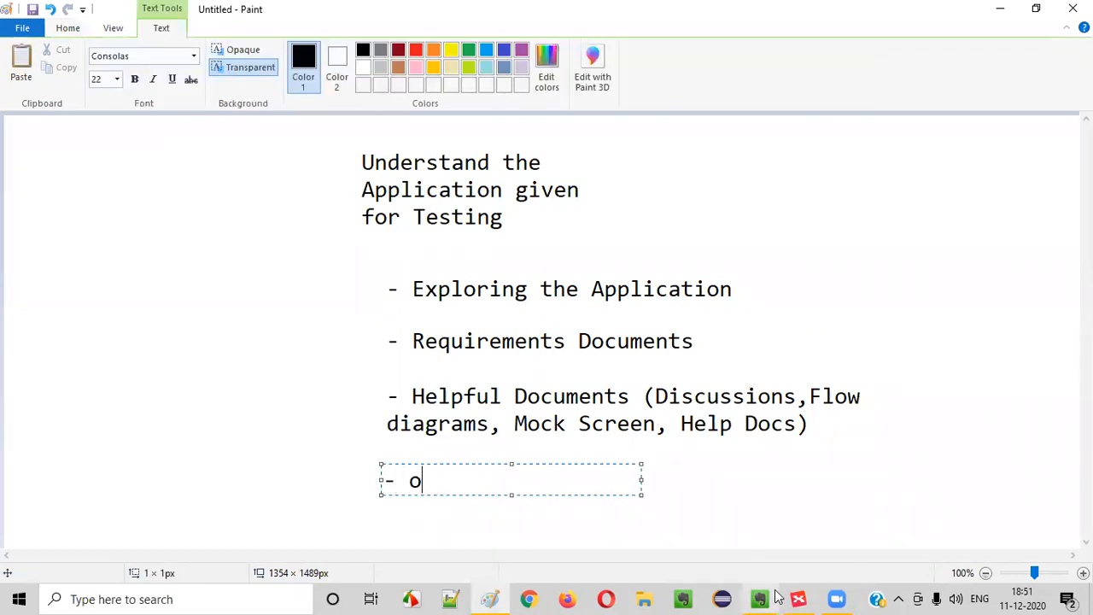
type("oogle S")
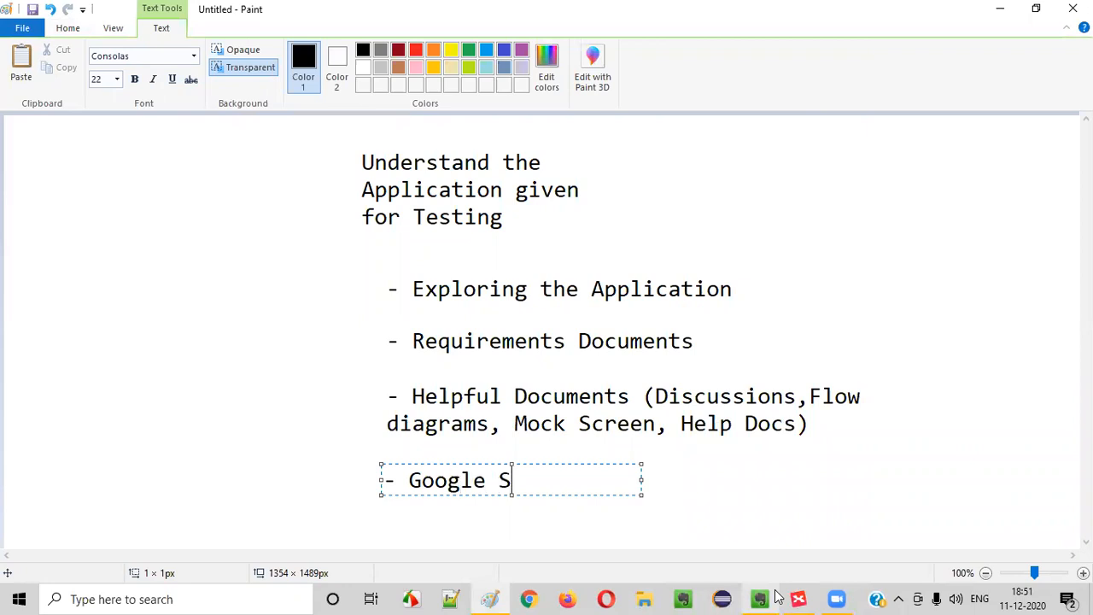
type("earch")
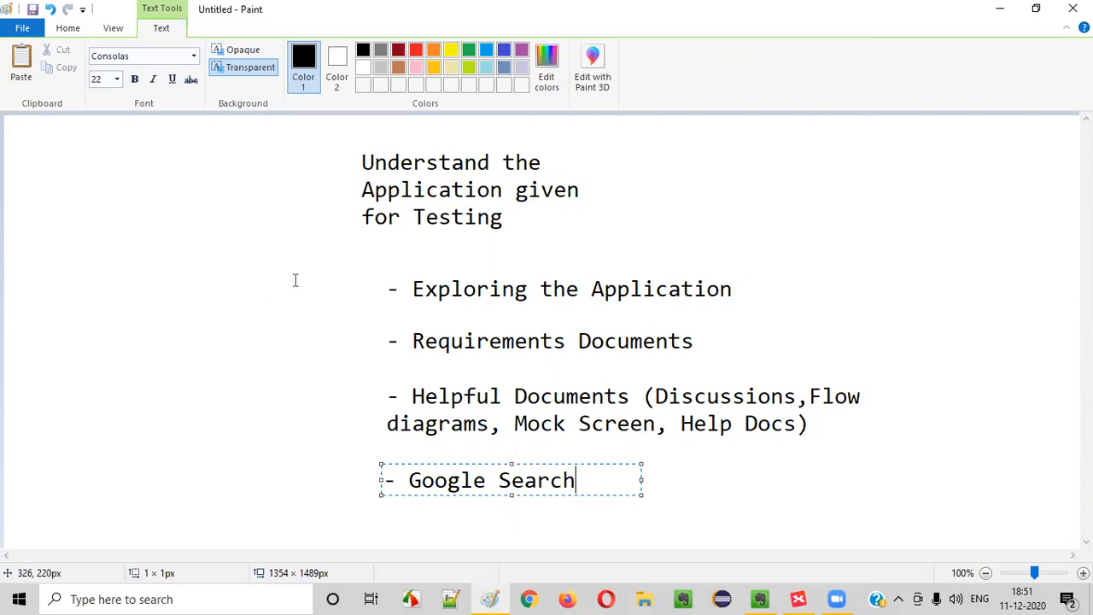
left_click_drag(410, 480, 575, 480)
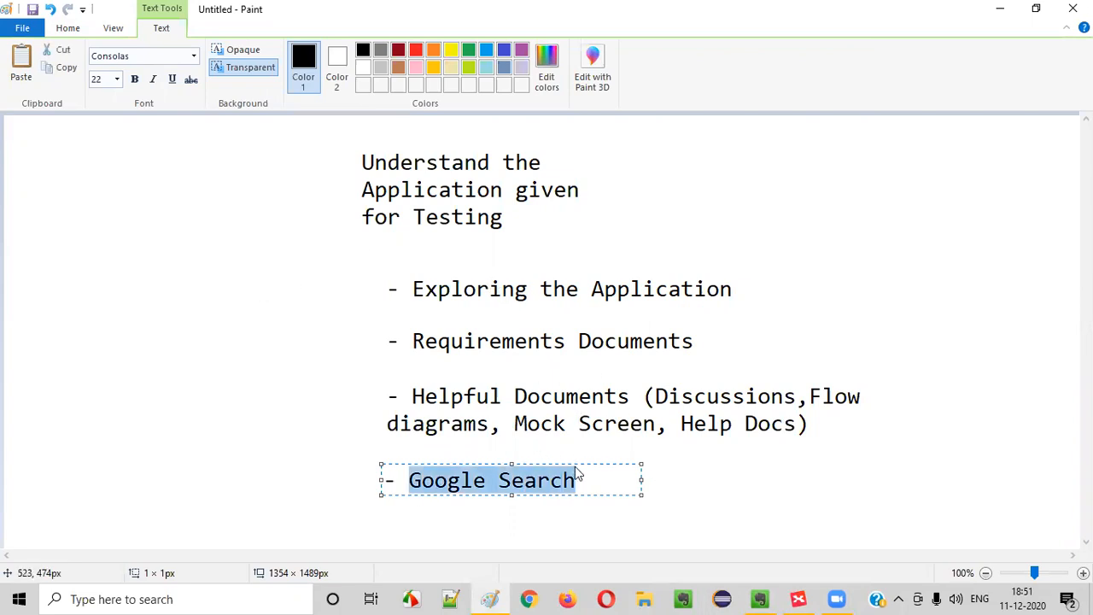
left_click(507, 531)
Add a fifth bullet reading '- Youtube videos' below Google Search
left_click(380, 516)
type("- Yout")
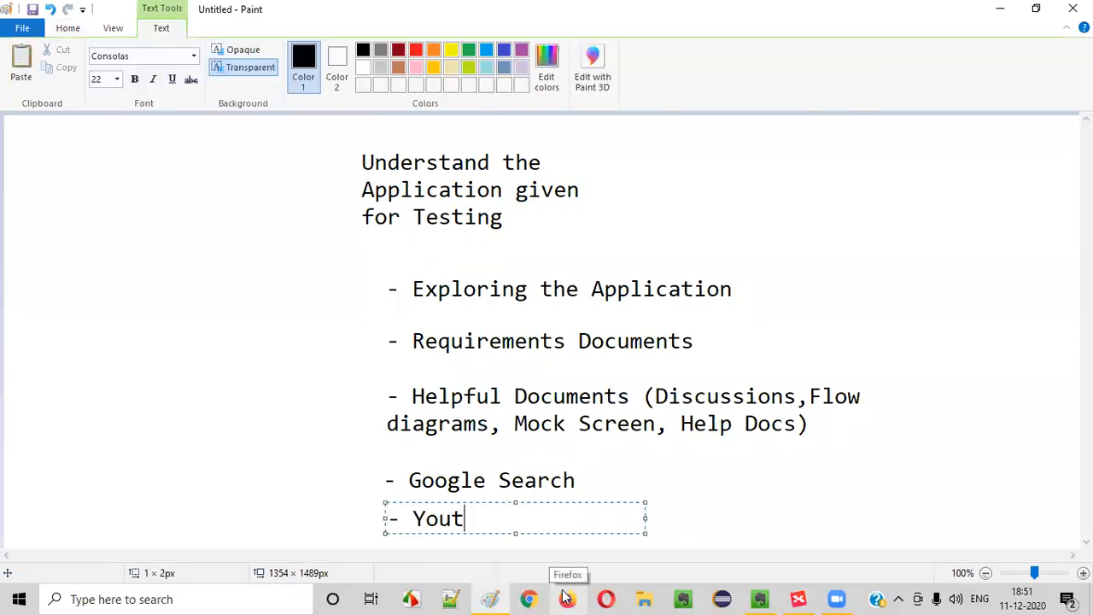
type("ube videos")
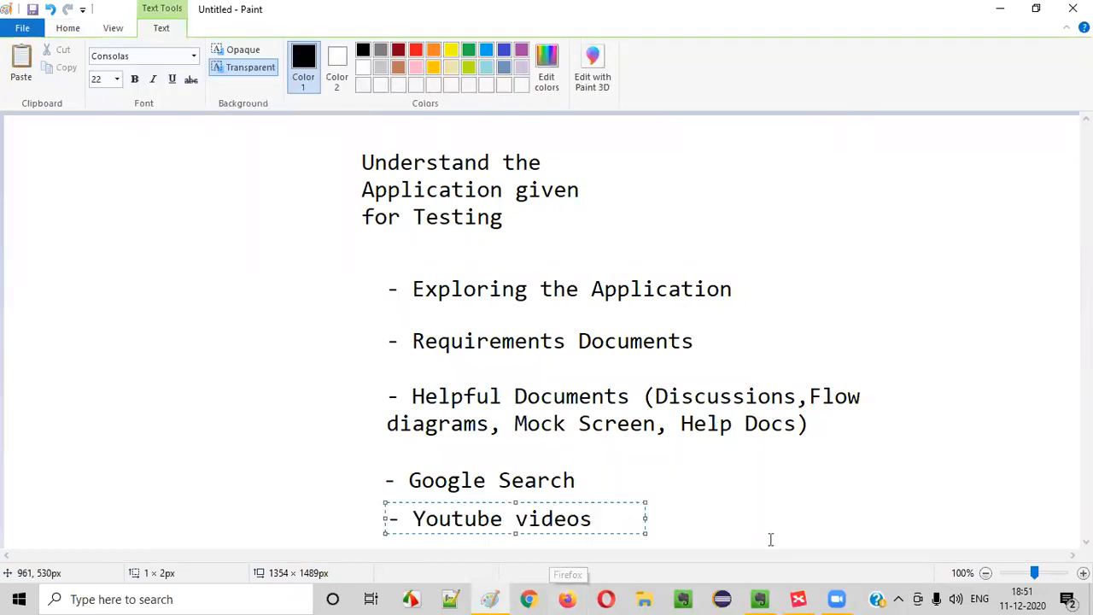
left_click(524, 478)
Scroll the Paint canvas up and down to review the five-bullet list
scroll(558, 482, "down", 3)
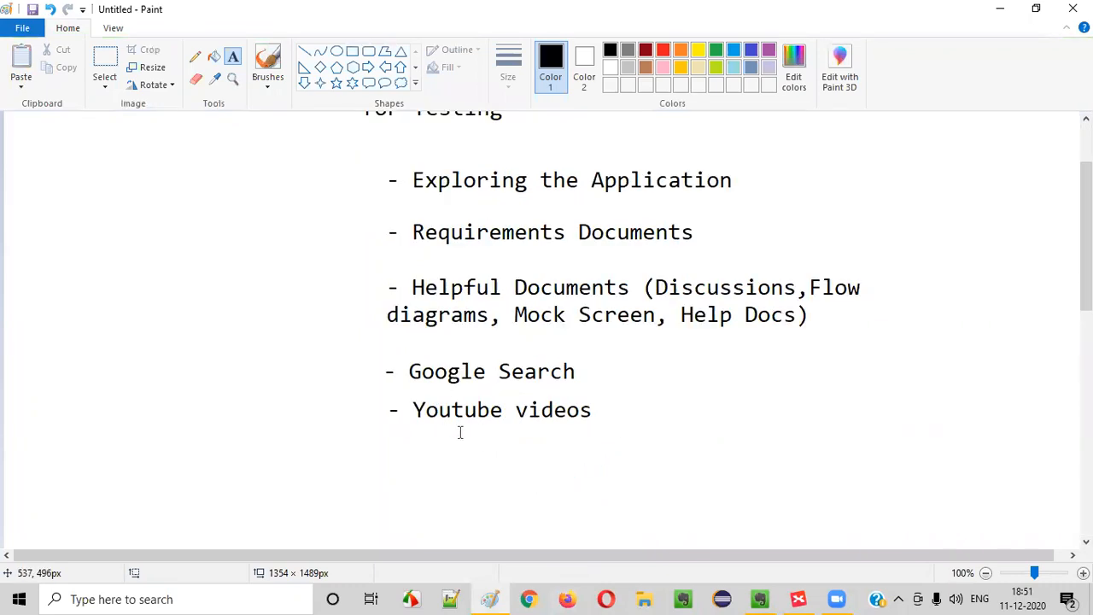
scroll(544, 443, "up", 3)
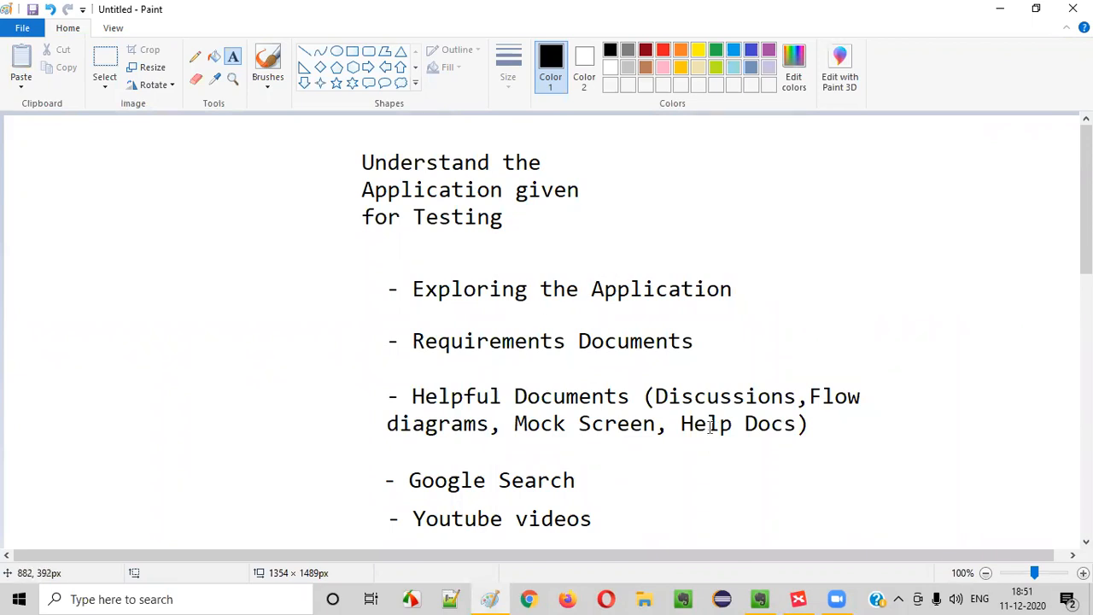
scroll(511, 391, "down", 6)
scroll(512, 384, "up", 3)
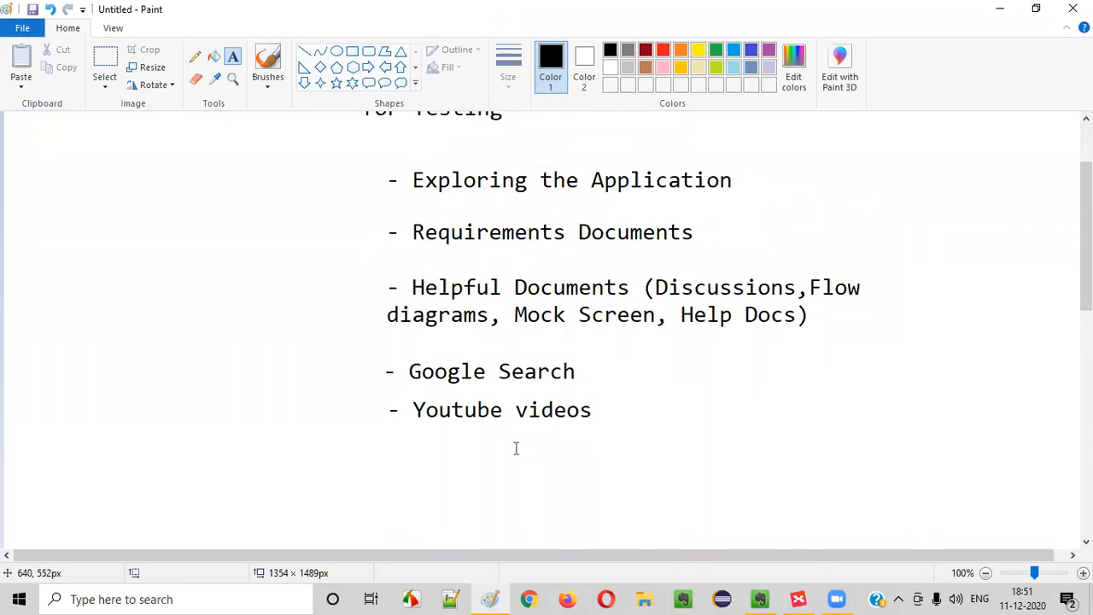
scroll(507, 453, "up", 3)
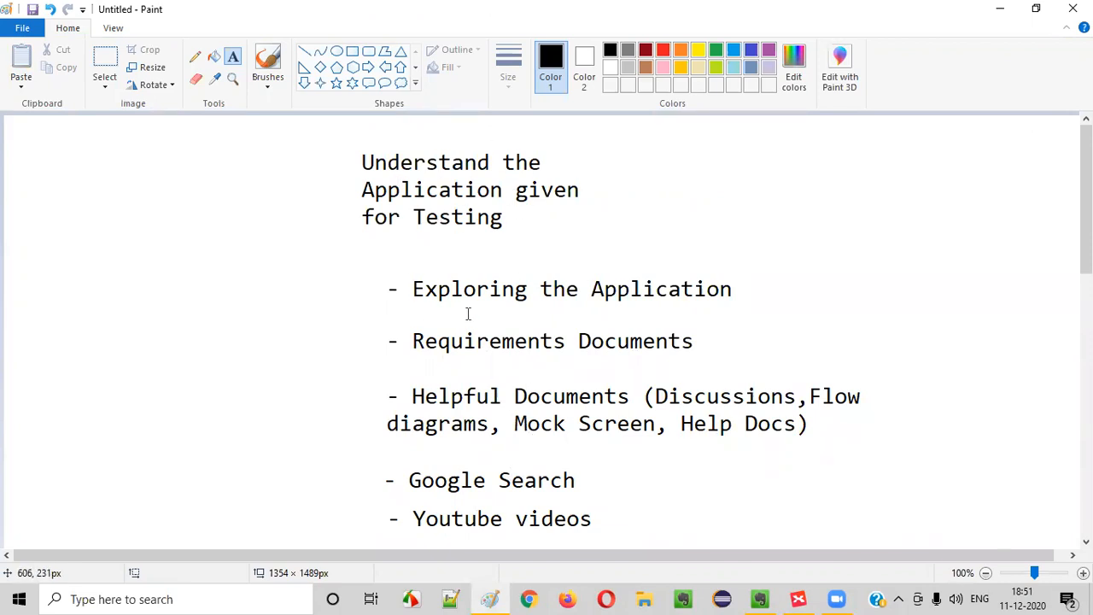
scroll(541, 381, "down", 5)
scroll(564, 389, "up", 5)
scroll(606, 411, "down", 3)
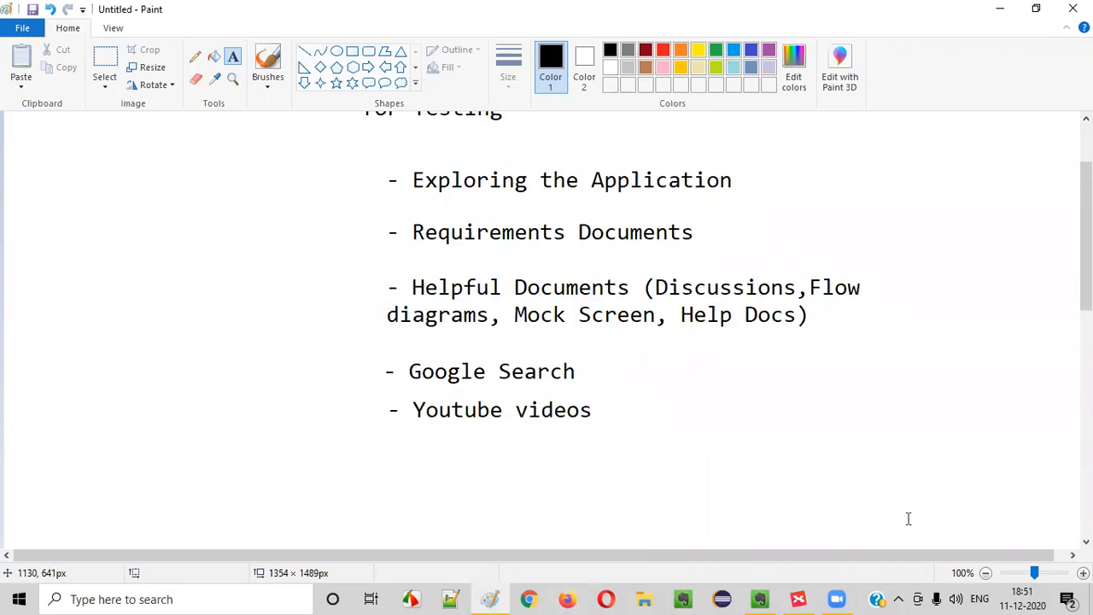
scroll(715, 383, "up", 3)
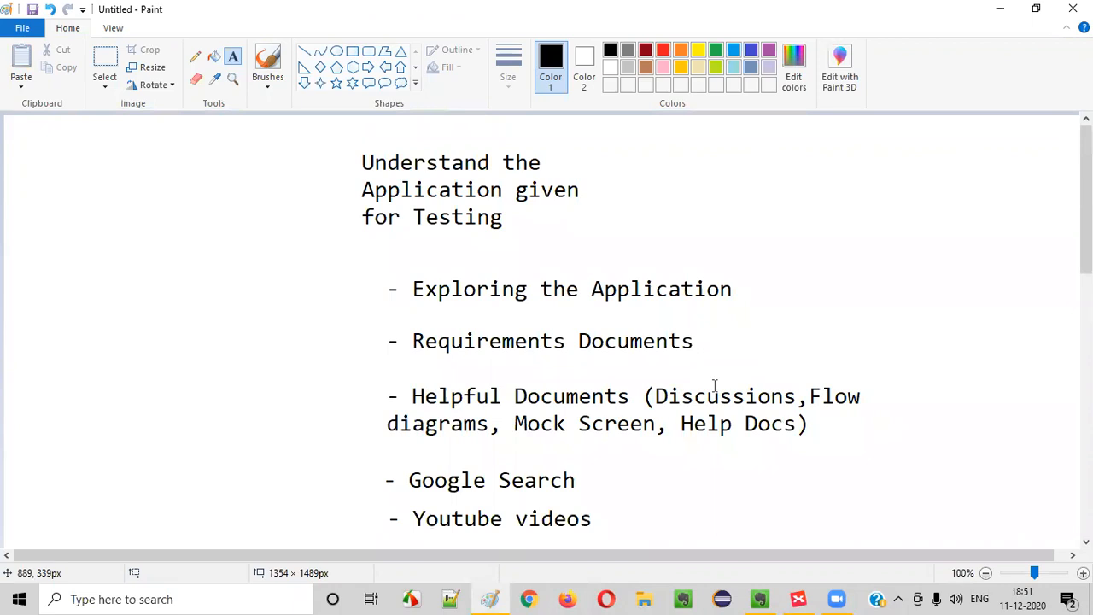
scroll(715, 383, "down", 3)
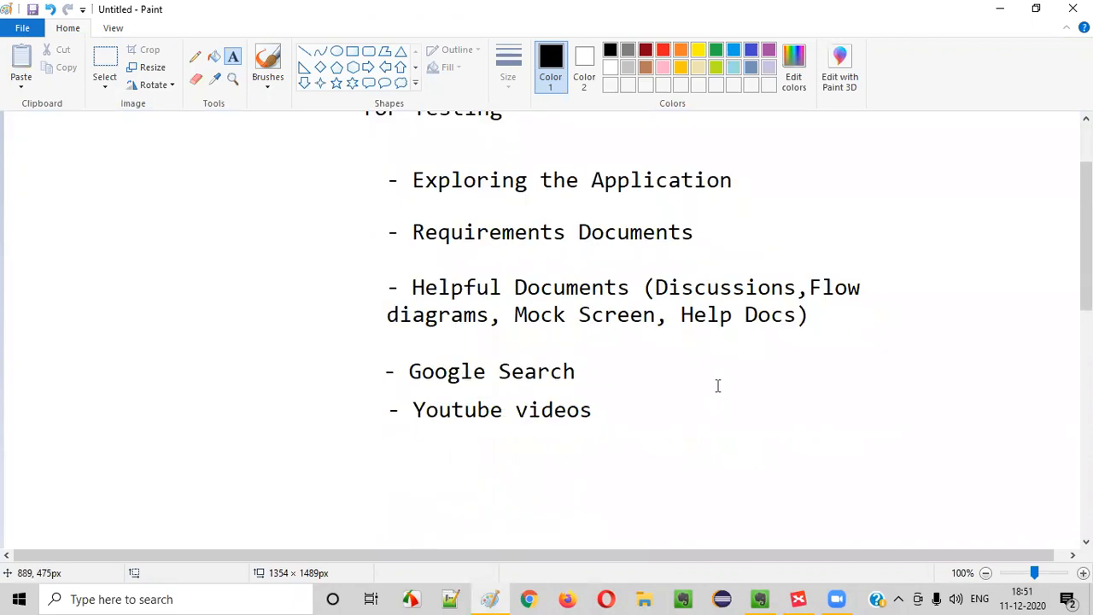
Bring the Session 11 Evernote note forward and select its exploring-the-application title
left_click(757, 597)
left_click_drag(373, 55, 637, 227)
left_click(616, 295)
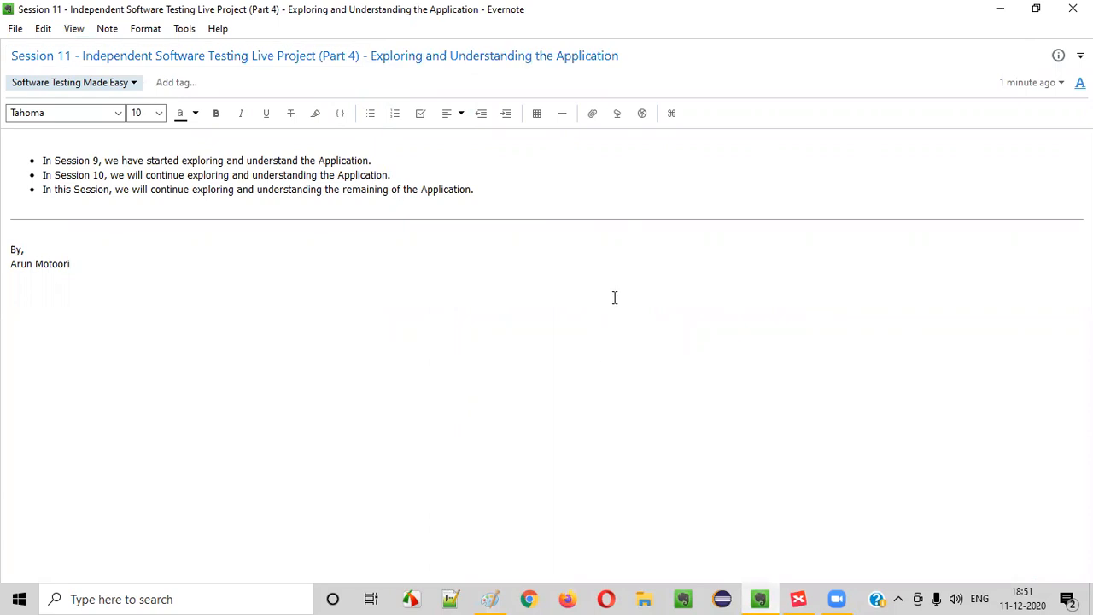